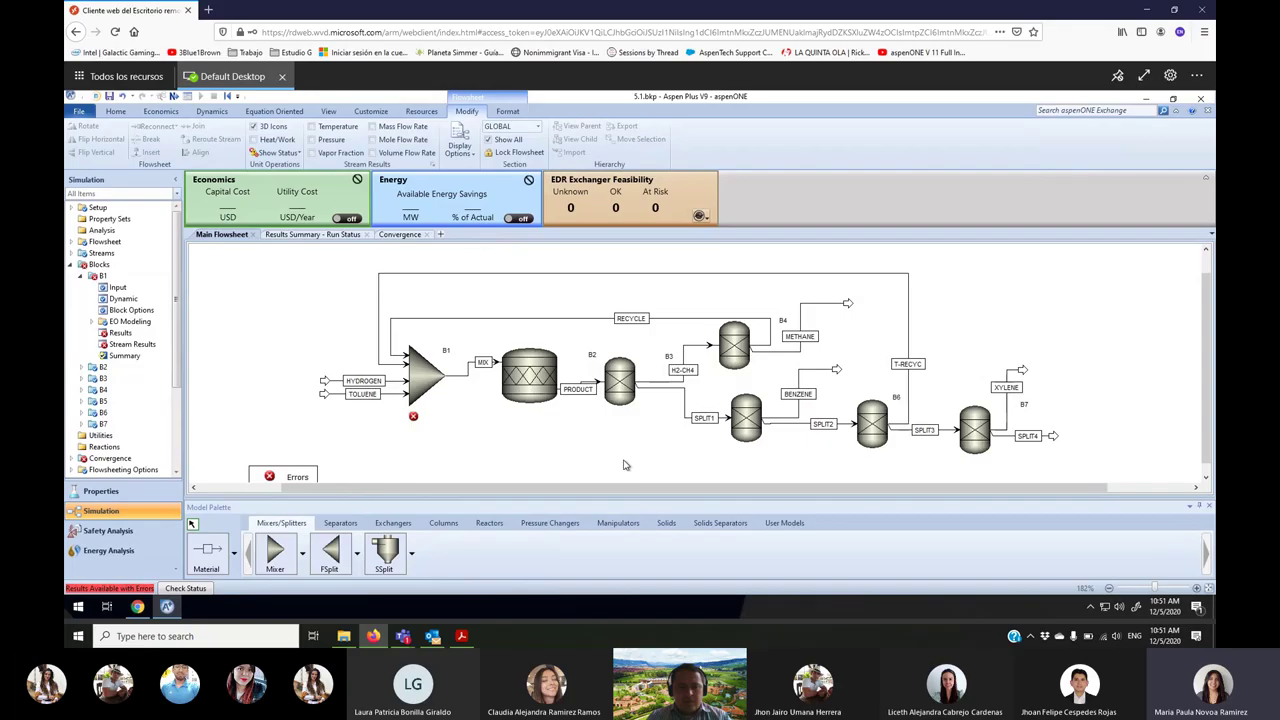
- Select the METHANE and RECYCLE streams on the flowsheet, then clear the selection
click(800, 326)
click(768, 318)
click(806, 320)
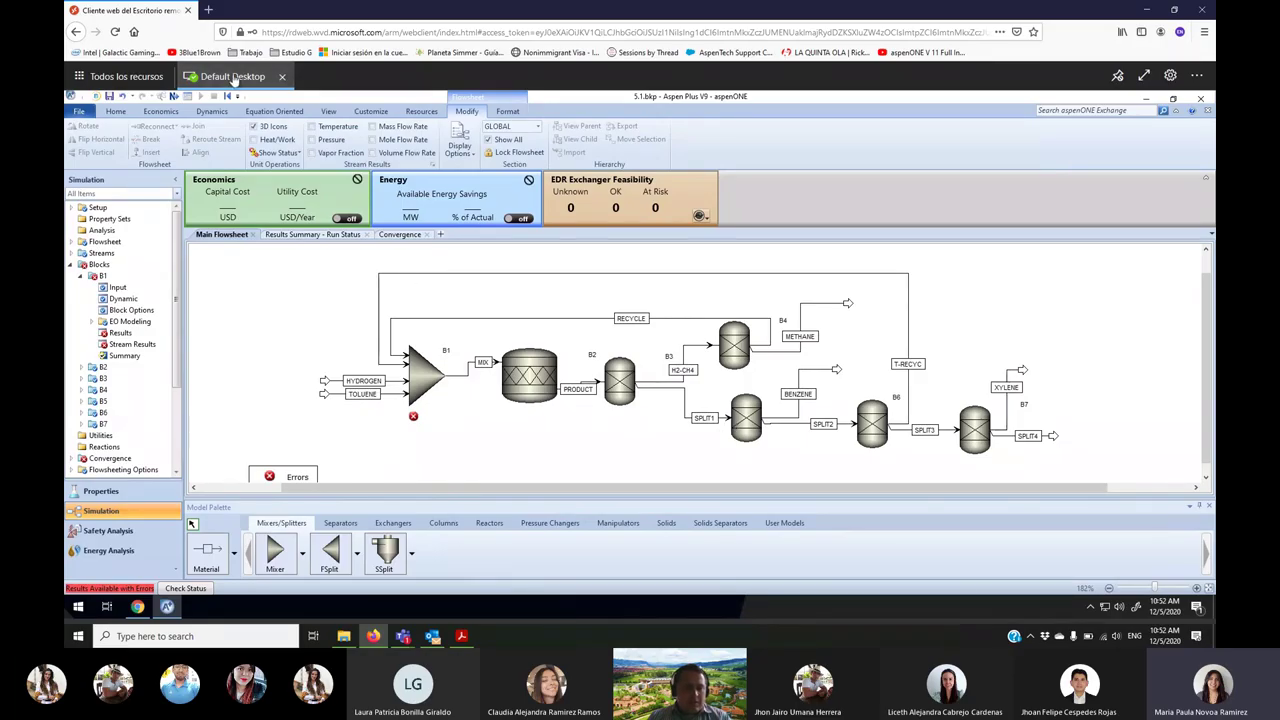
- Reset the simulation, confirming the reinitialization and purging all previous results
click(120, 112)
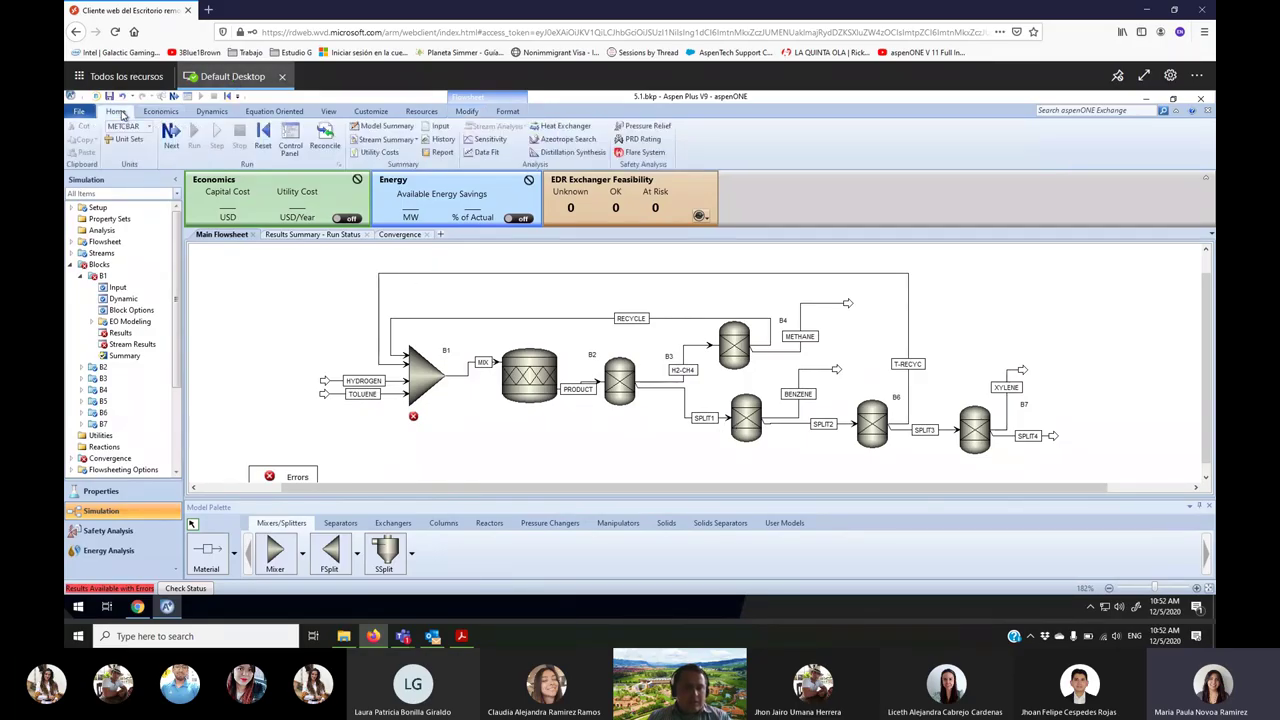
click(262, 140)
click(590, 380)
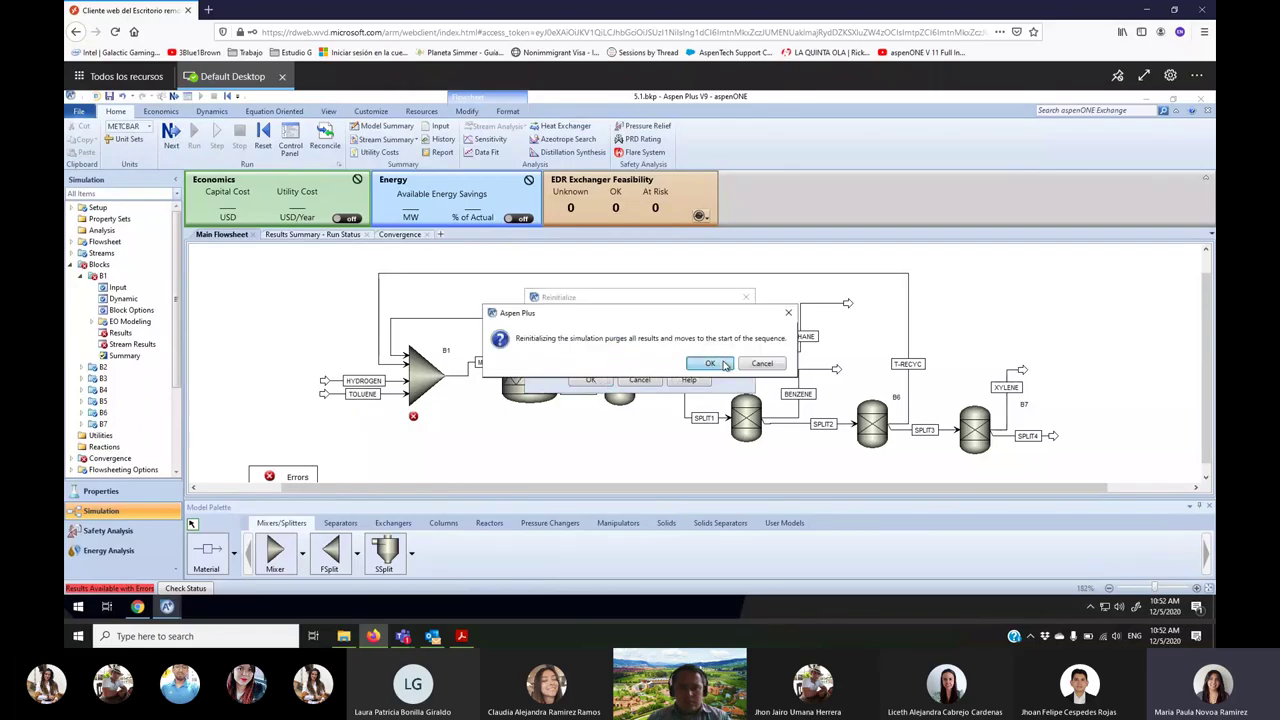
click(725, 366)
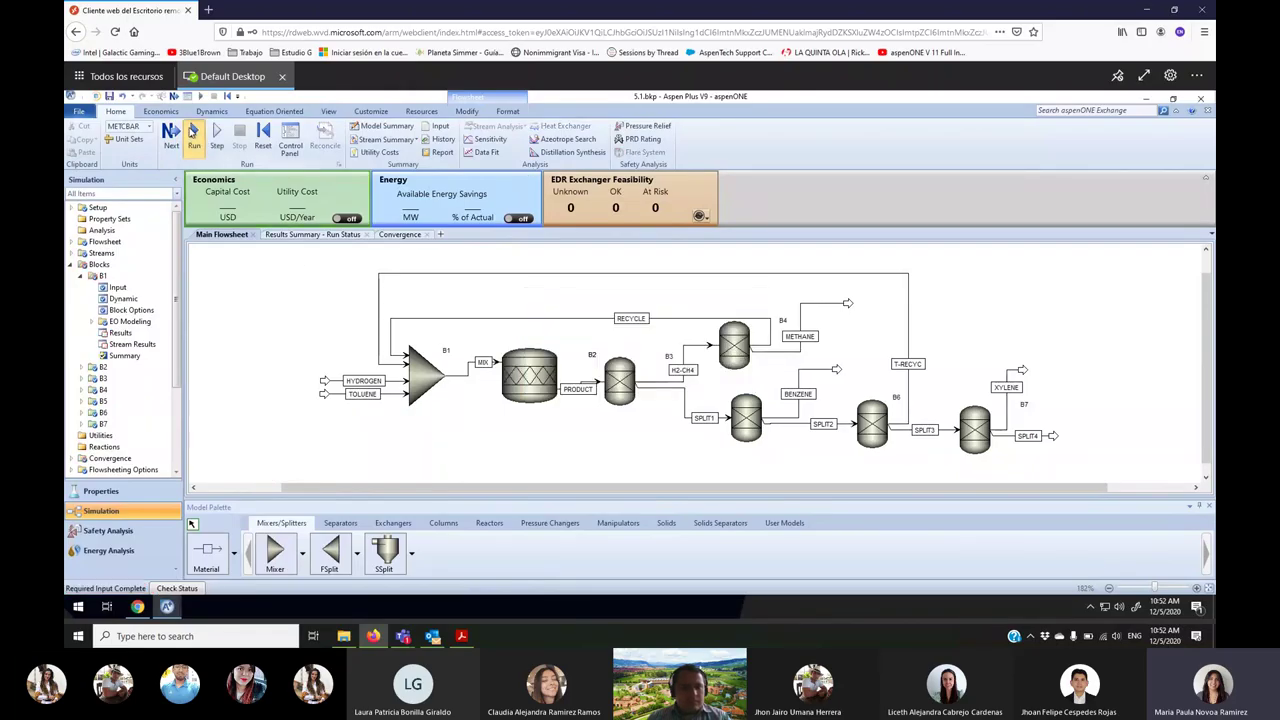
- Run the simulation, dismiss the errors notice, and open the messages log
click(193, 135)
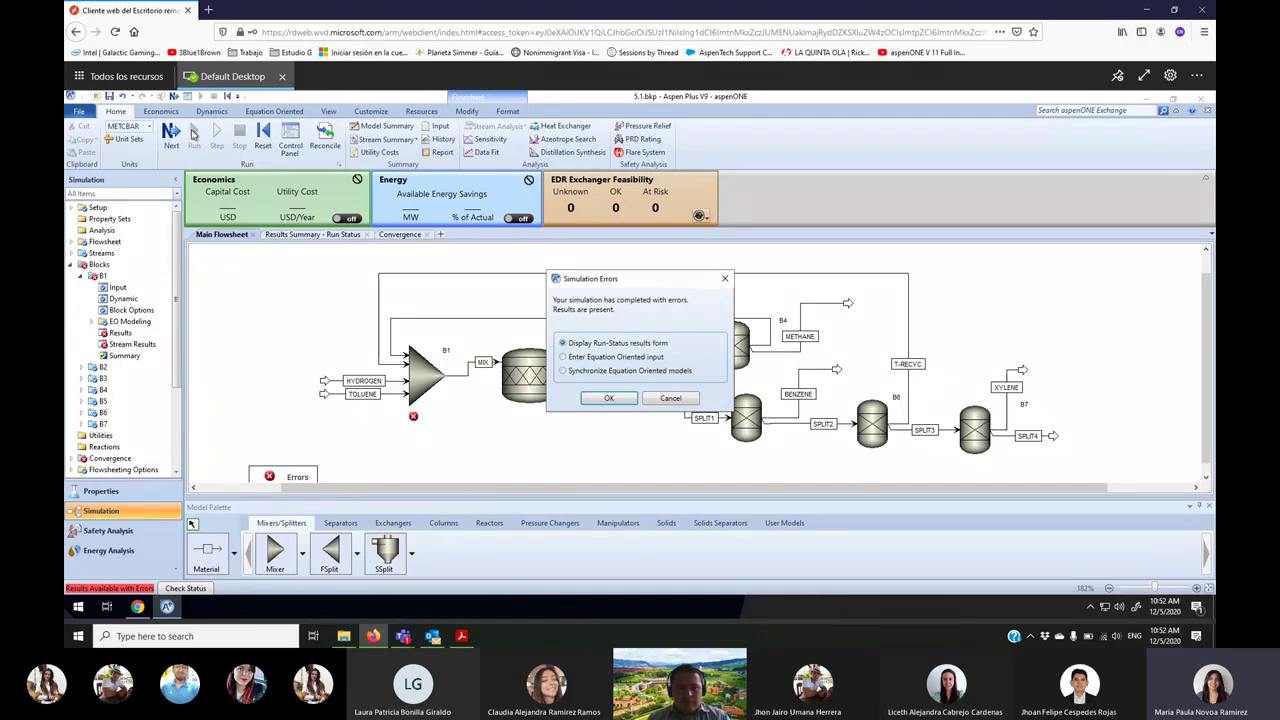
click(609, 398)
click(291, 148)
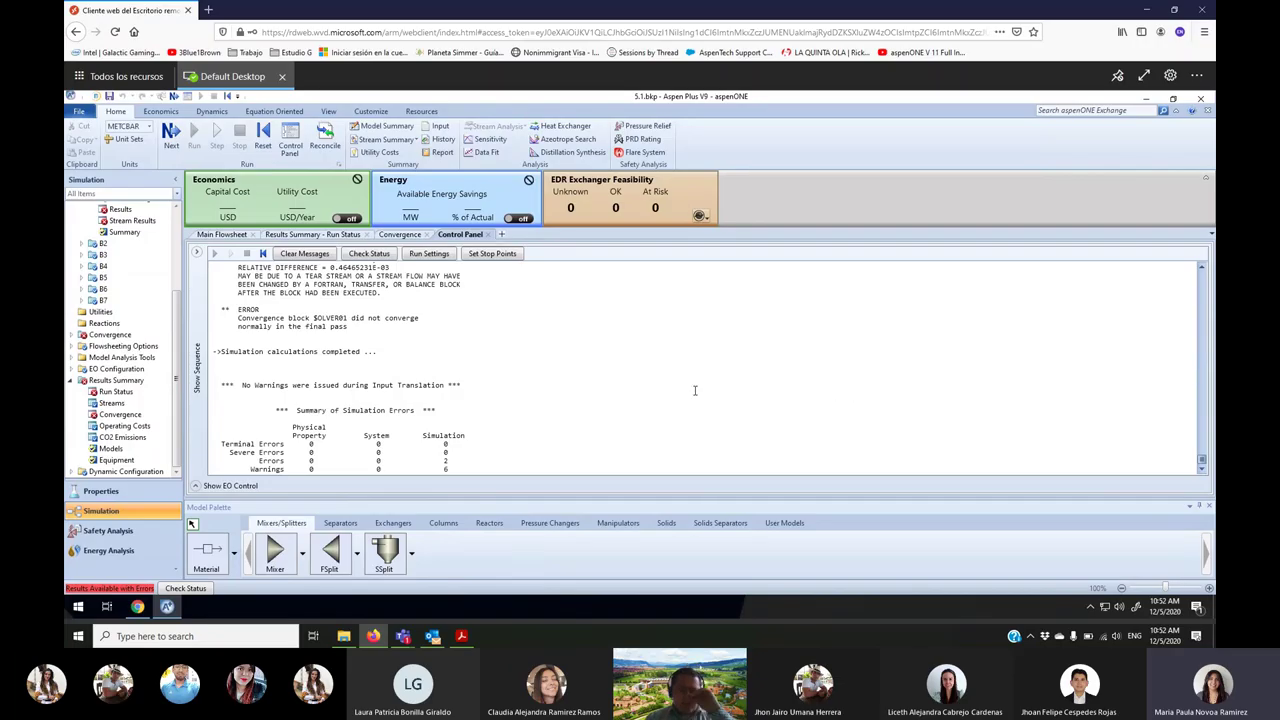
click(105, 415)
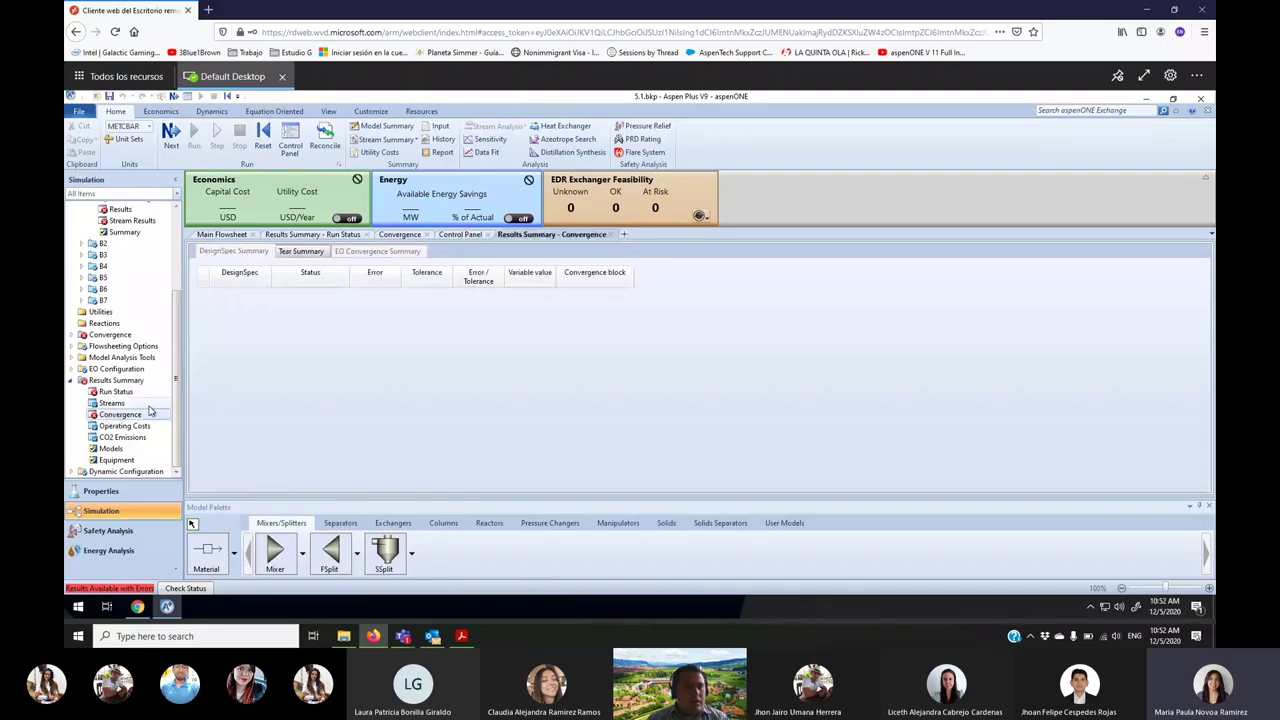
click(389, 234)
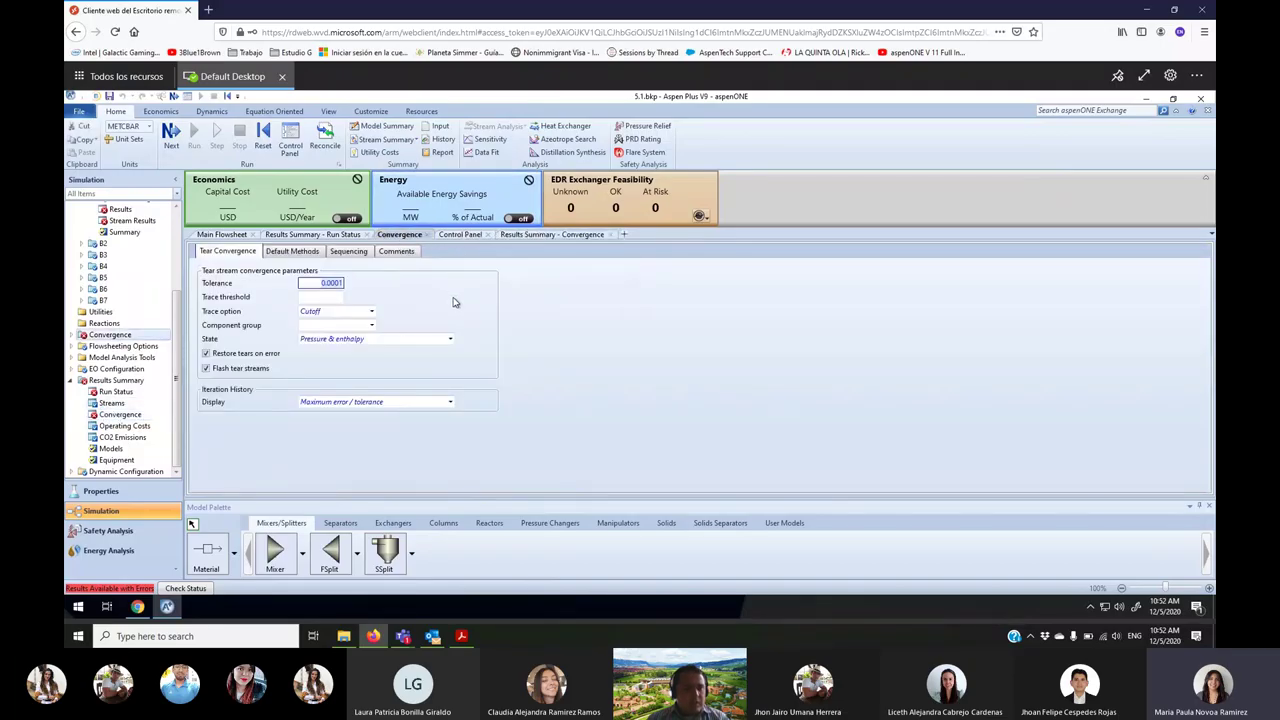
click(107, 418)
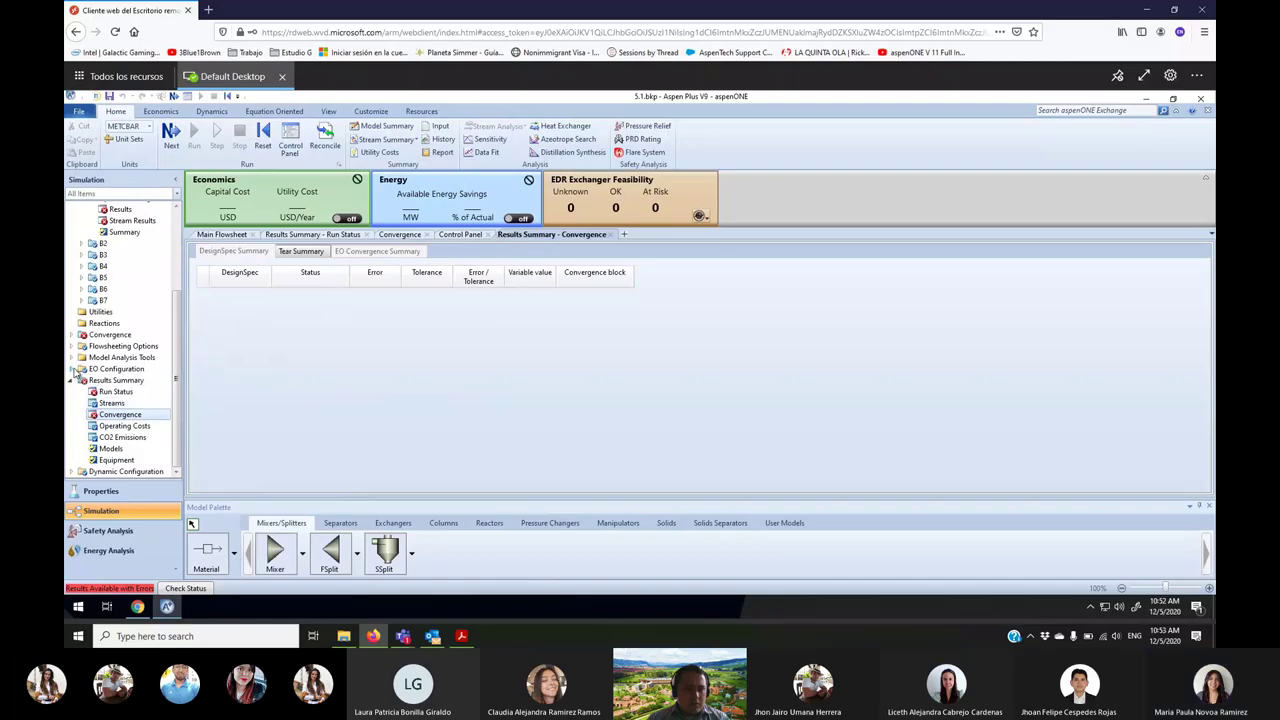
click(84, 340)
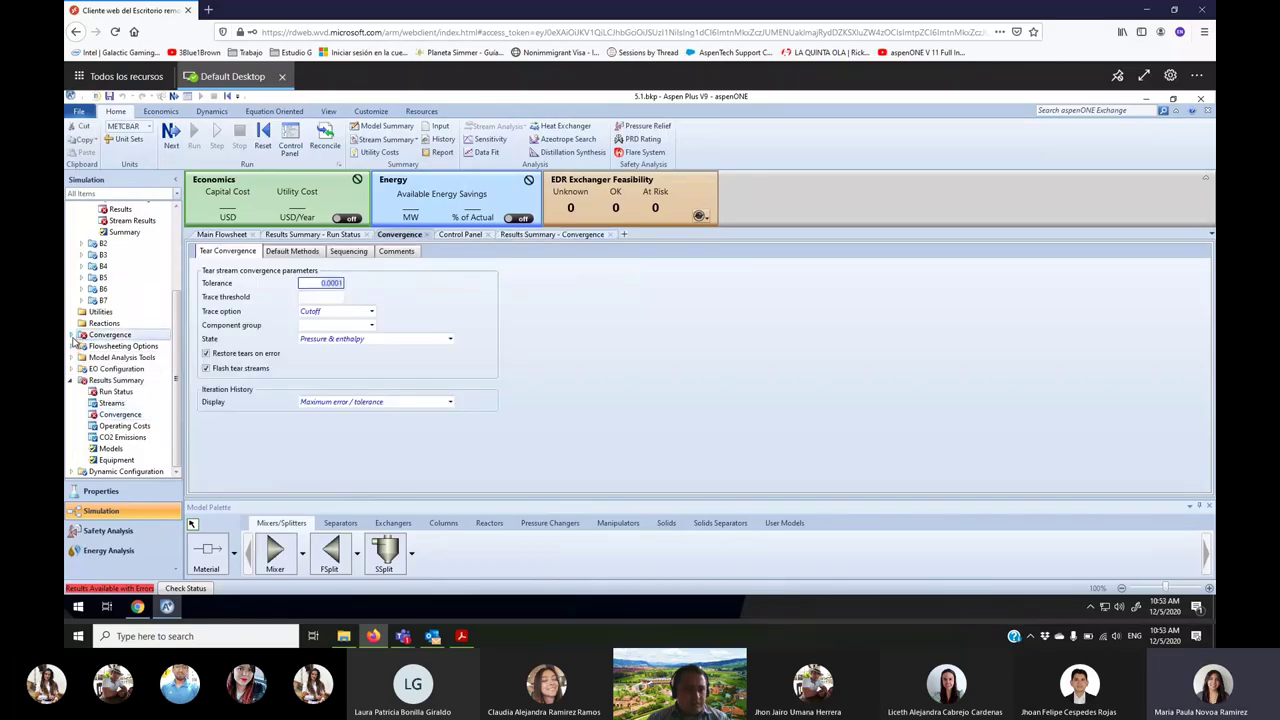
click(75, 339)
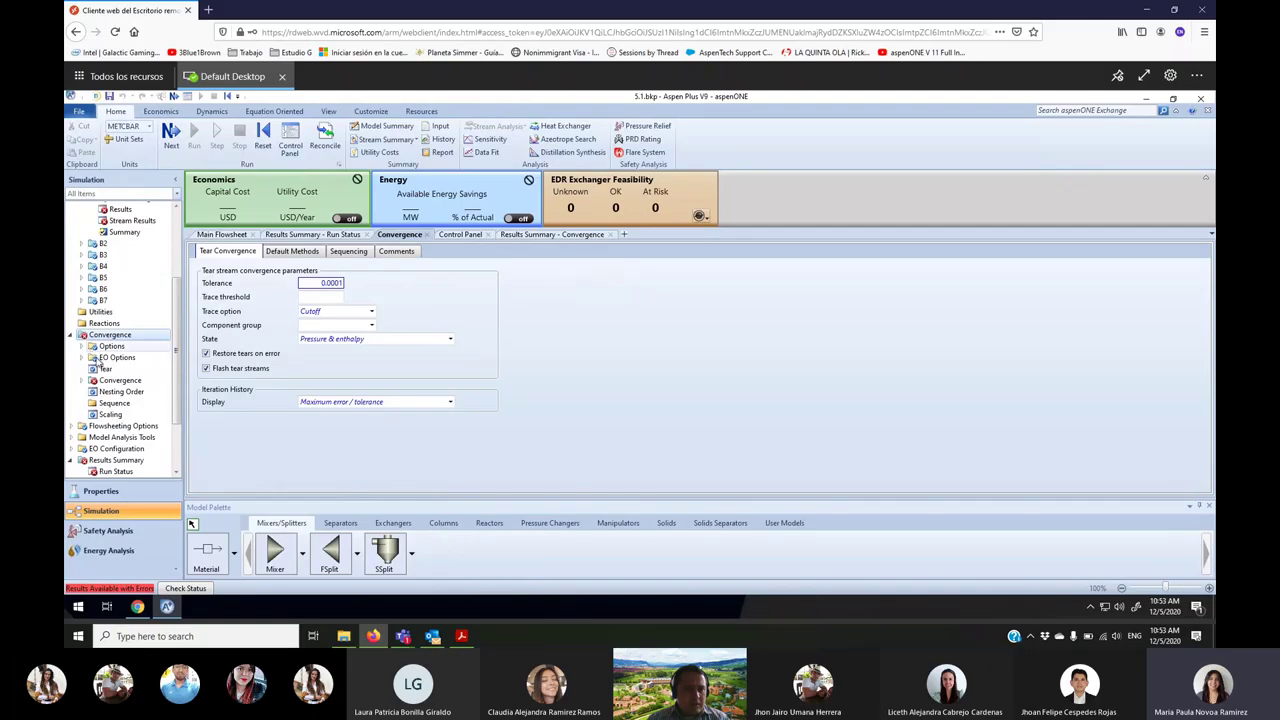
click(121, 381)
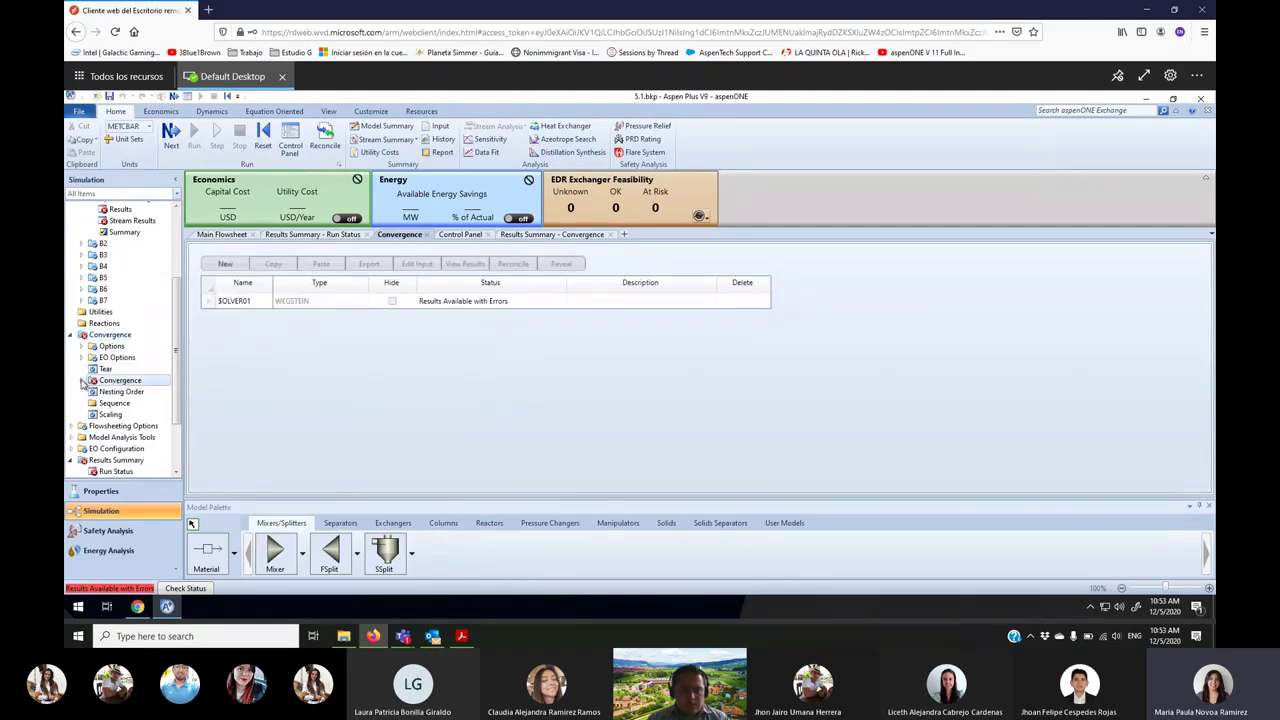
click(81, 381)
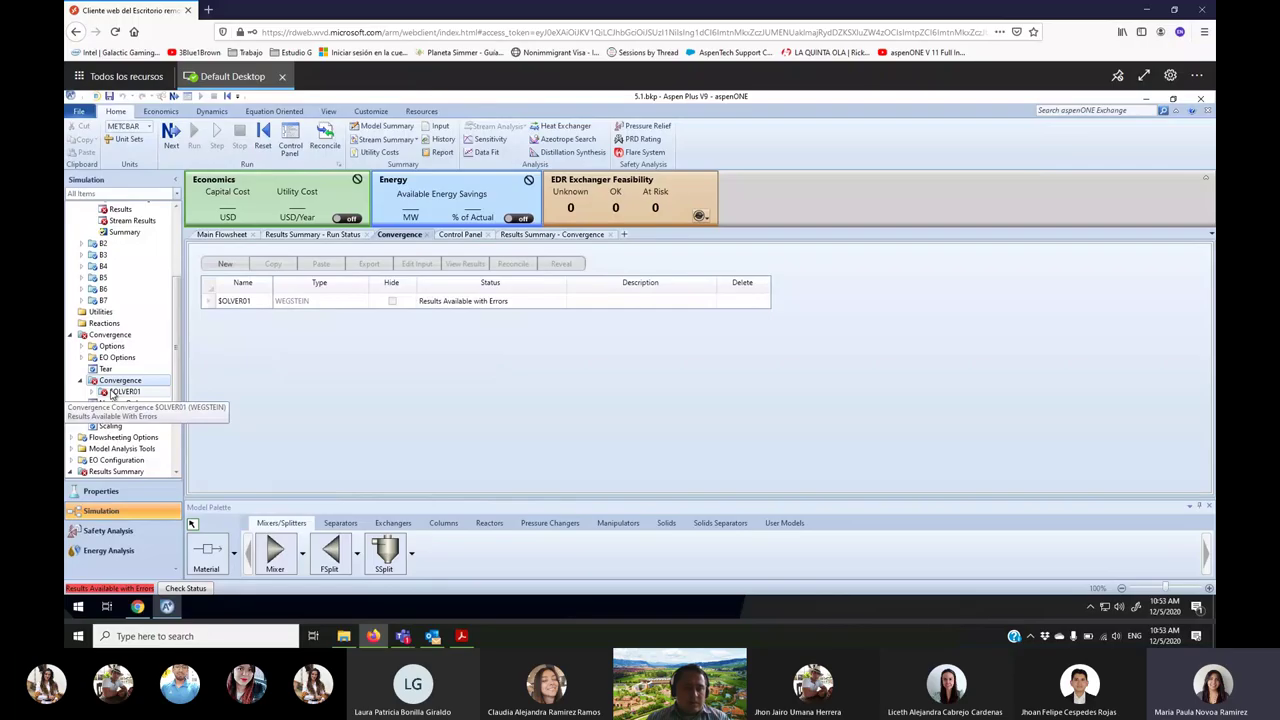
click(213, 236)
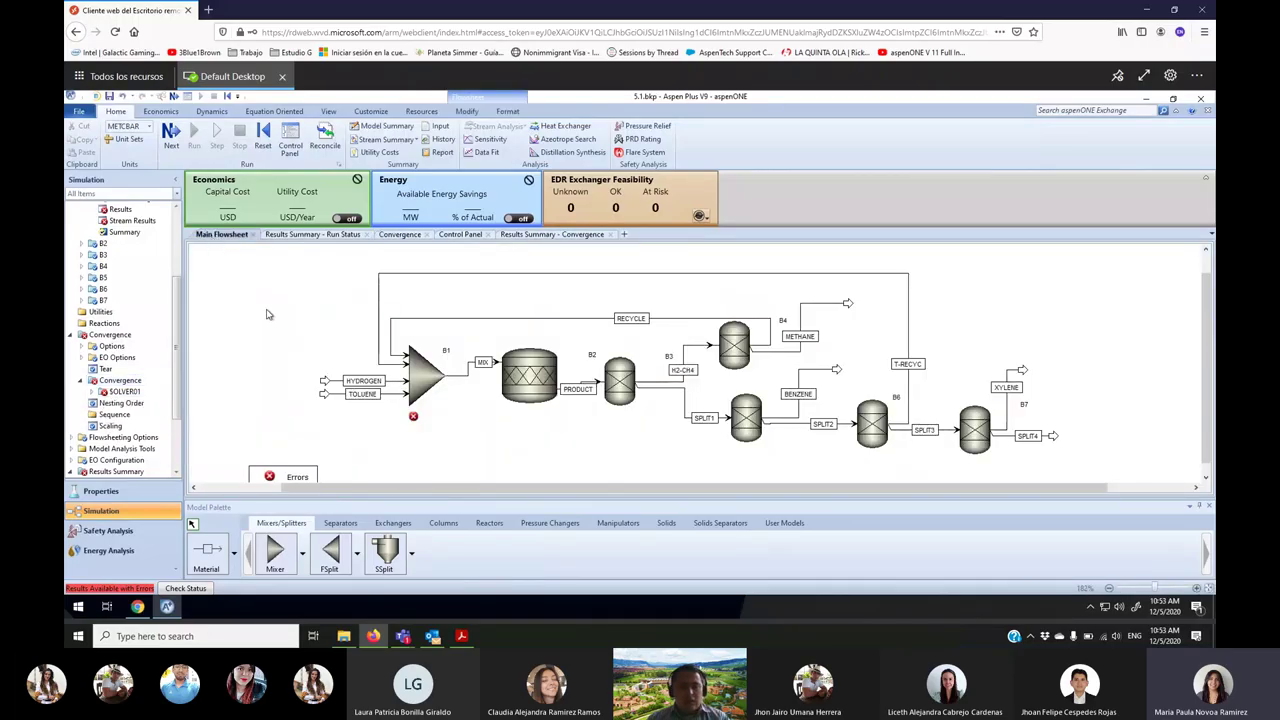
- Detach the RECYCLE stream's destination from mixer B1 and leave its end loose
click(402, 356)
drag(402, 360, 404, 356)
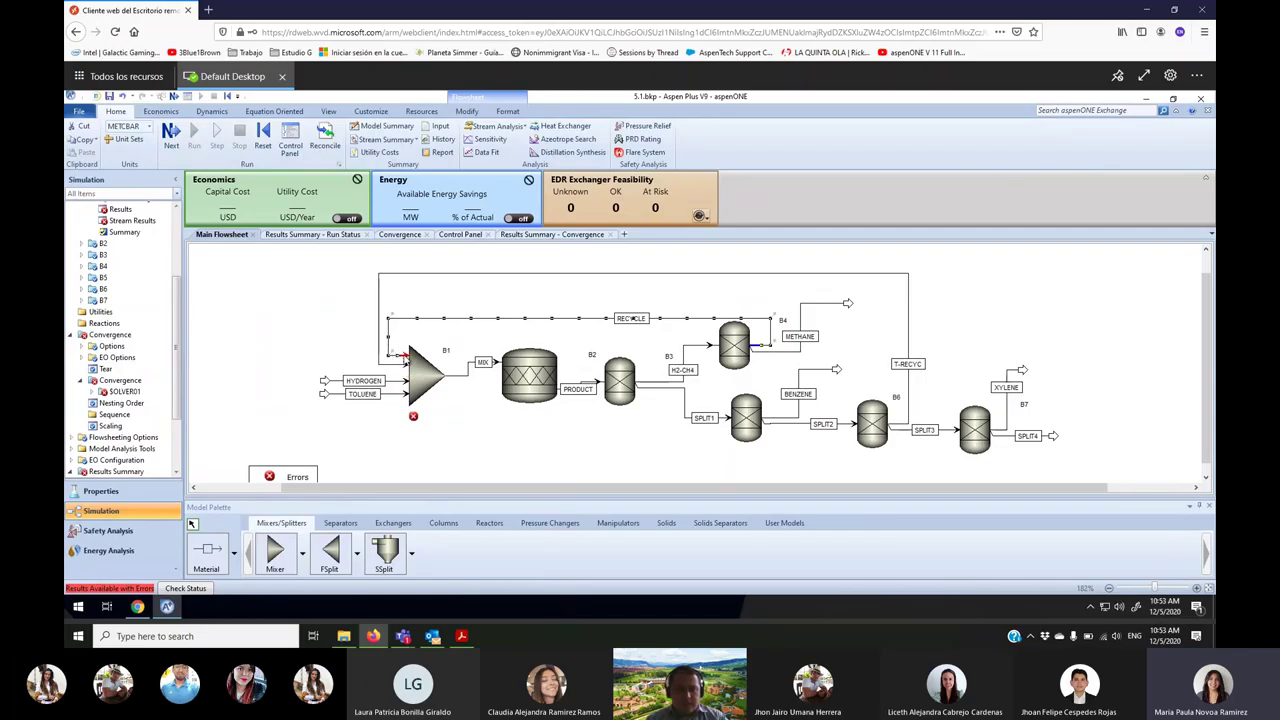
right_click(404, 356)
mouse_move(323, 286)
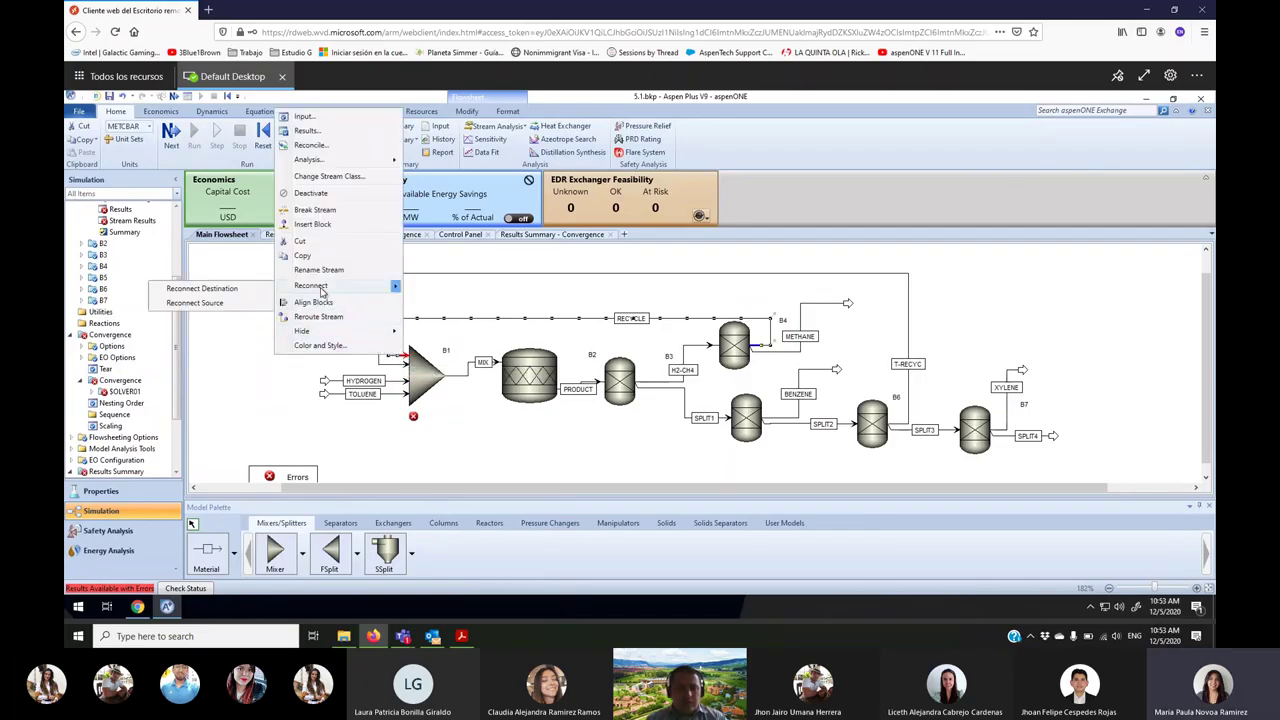
click(210, 290)
click(410, 313)
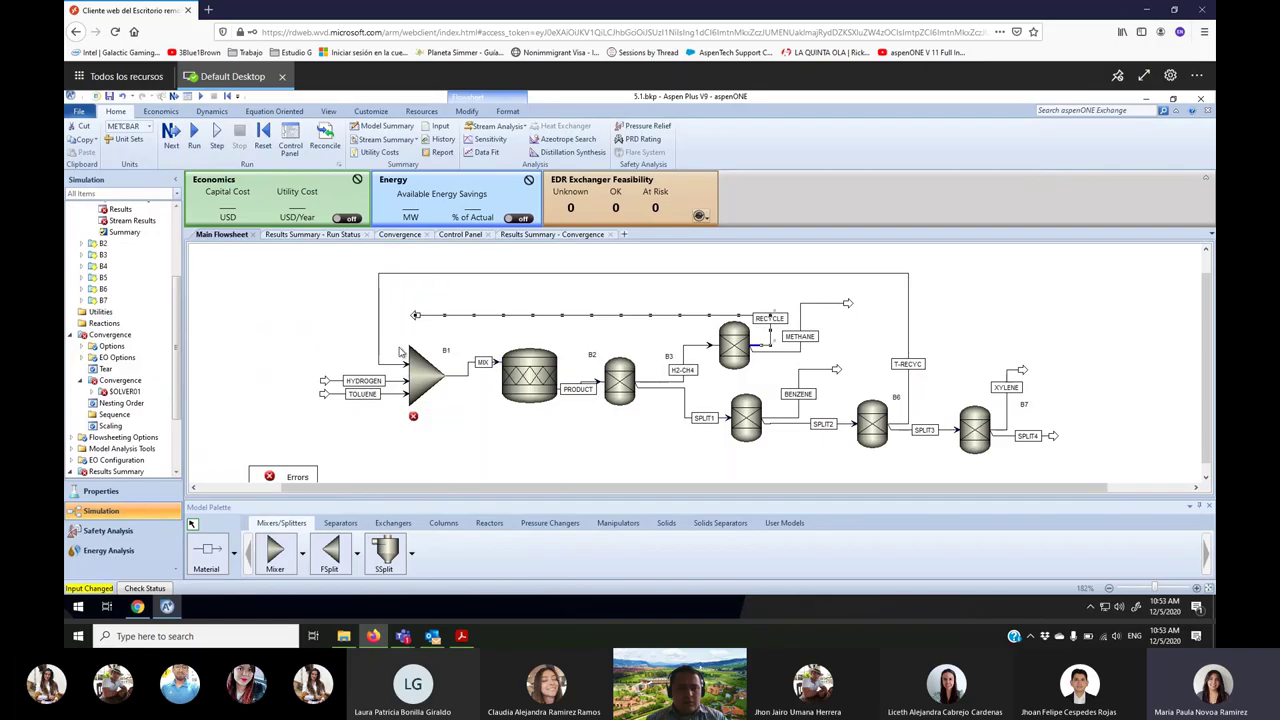
- Detach T-RECYC's destination from B1, leave it loose above, and run the simulation
right_click(404, 366)
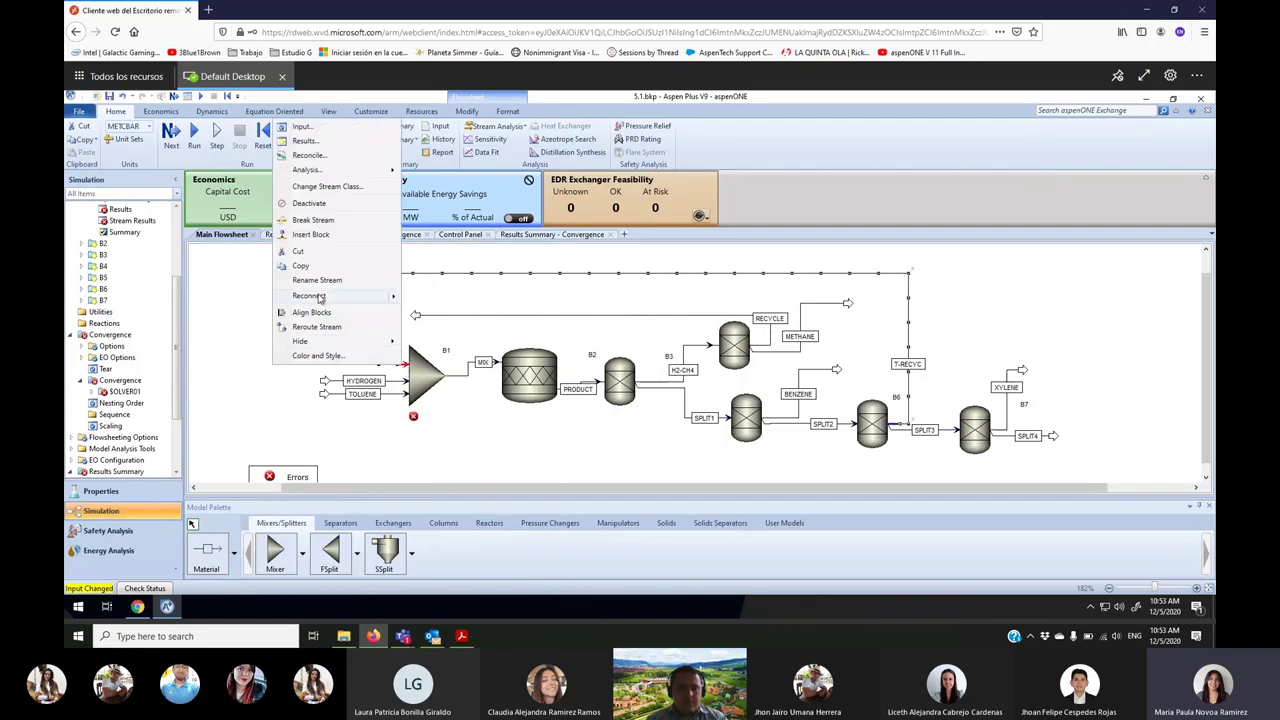
mouse_move(320, 296)
click(230, 300)
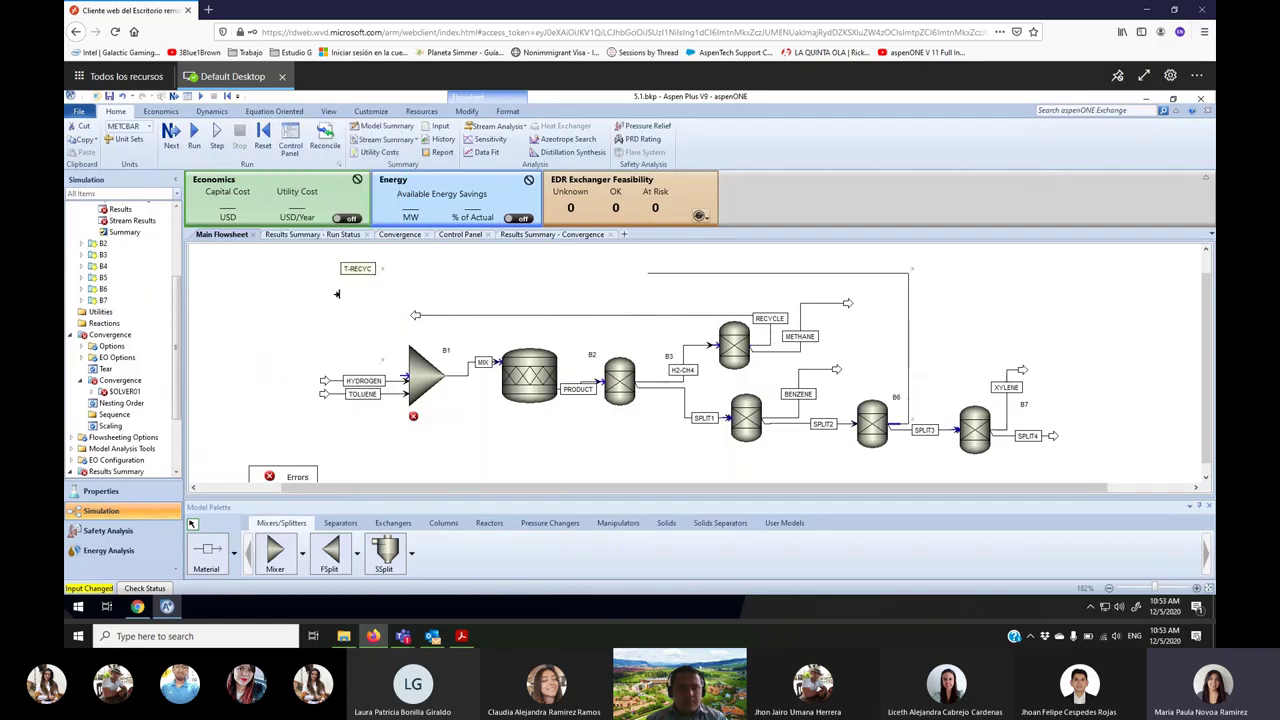
click(333, 276)
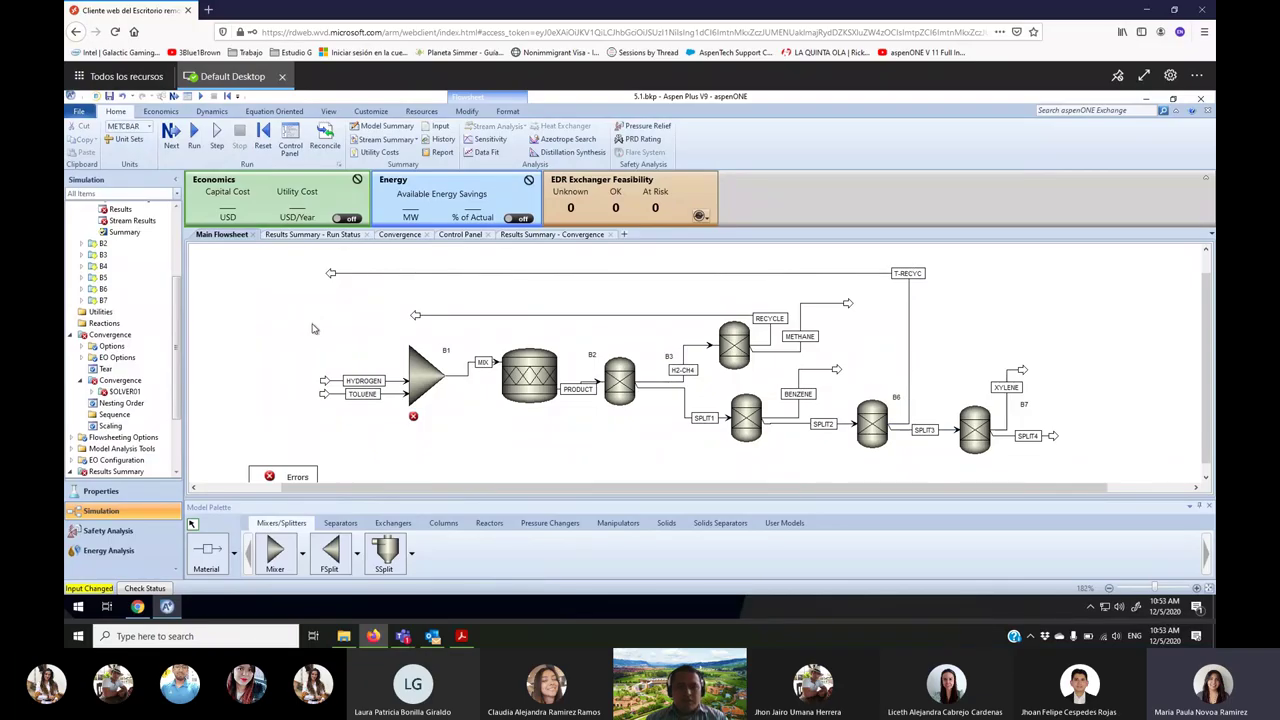
click(196, 137)
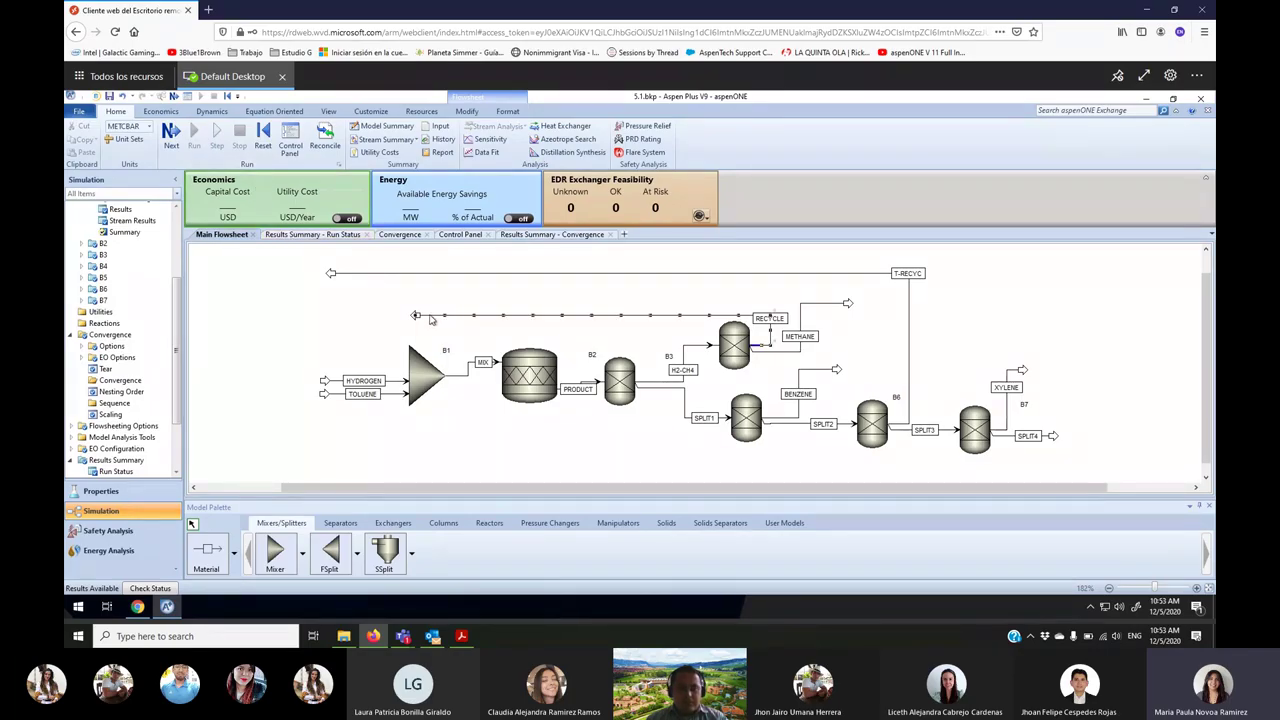
- Reconnect RECYCLE's destination to mixer B1's feed port and rerun the simulation
right_click(418, 318)
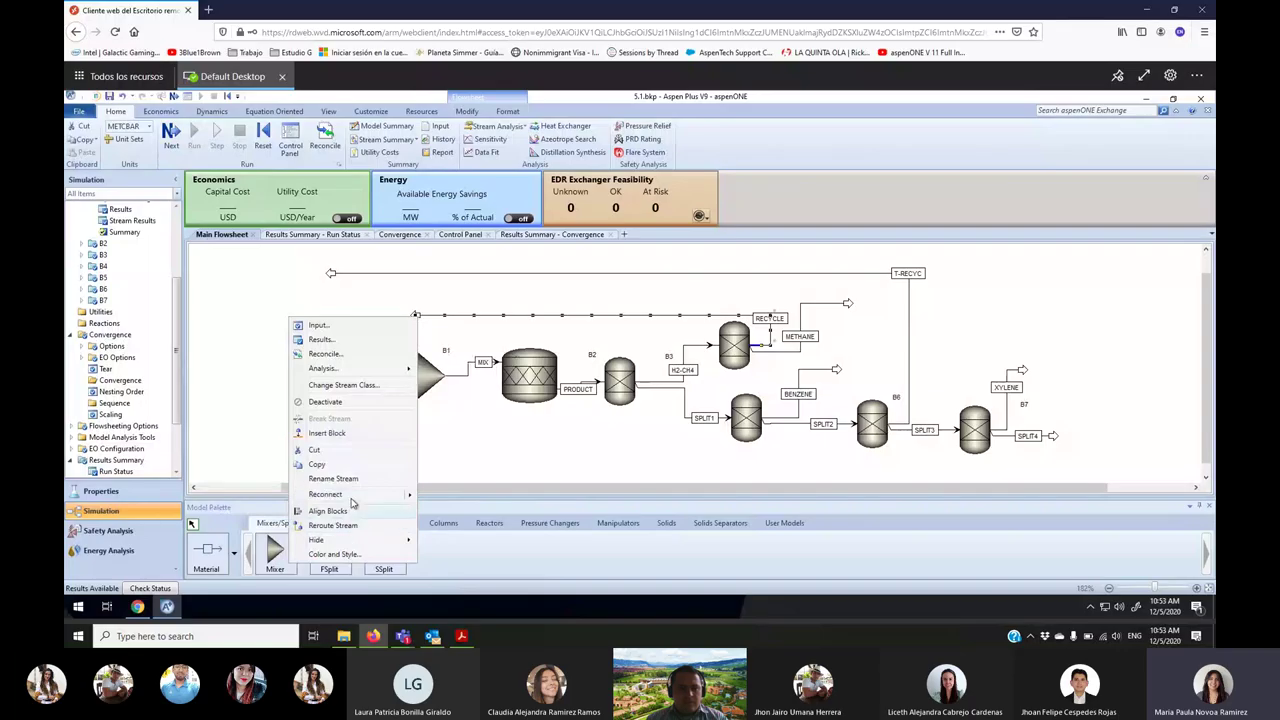
mouse_move(330, 494)
click(240, 497)
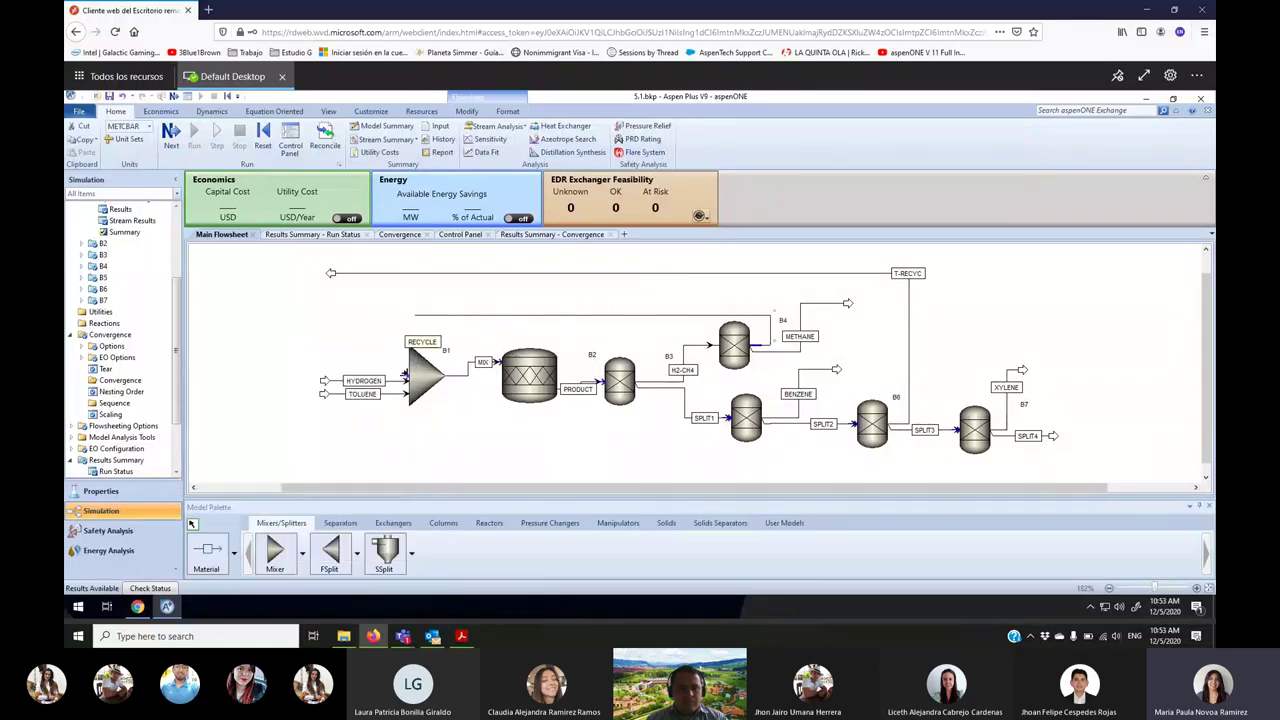
click(406, 378)
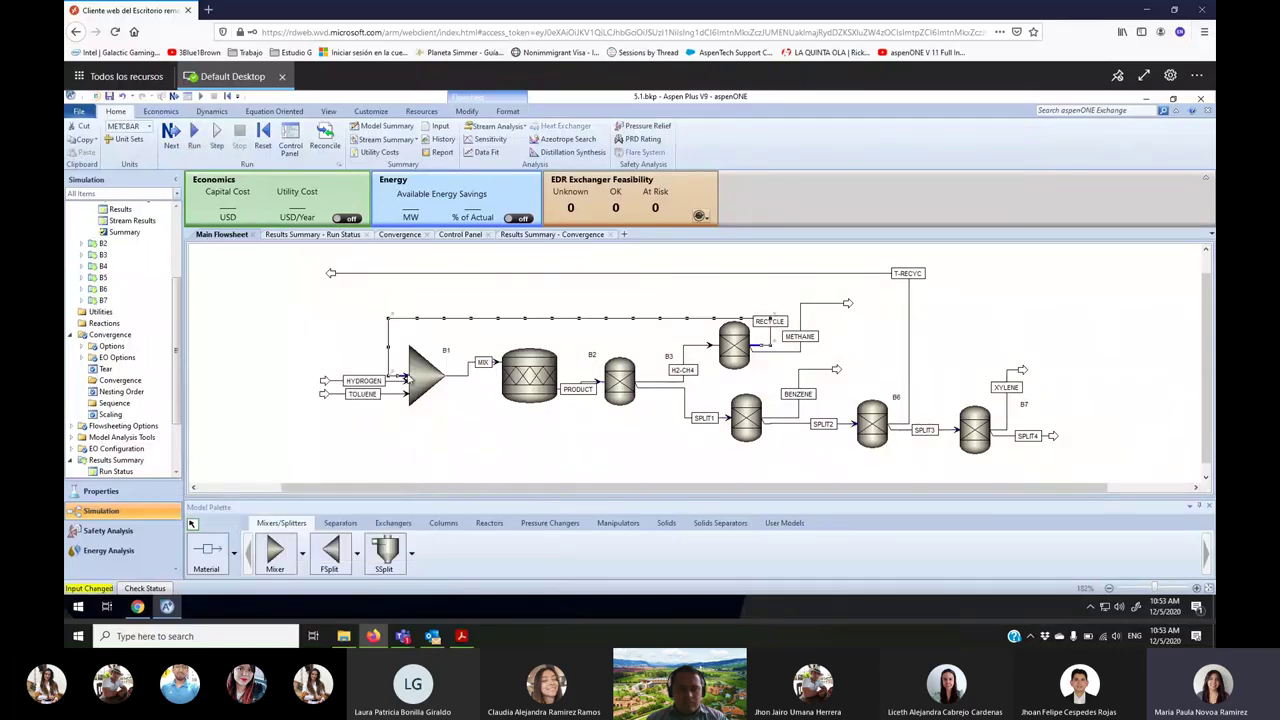
click(351, 345)
click(196, 136)
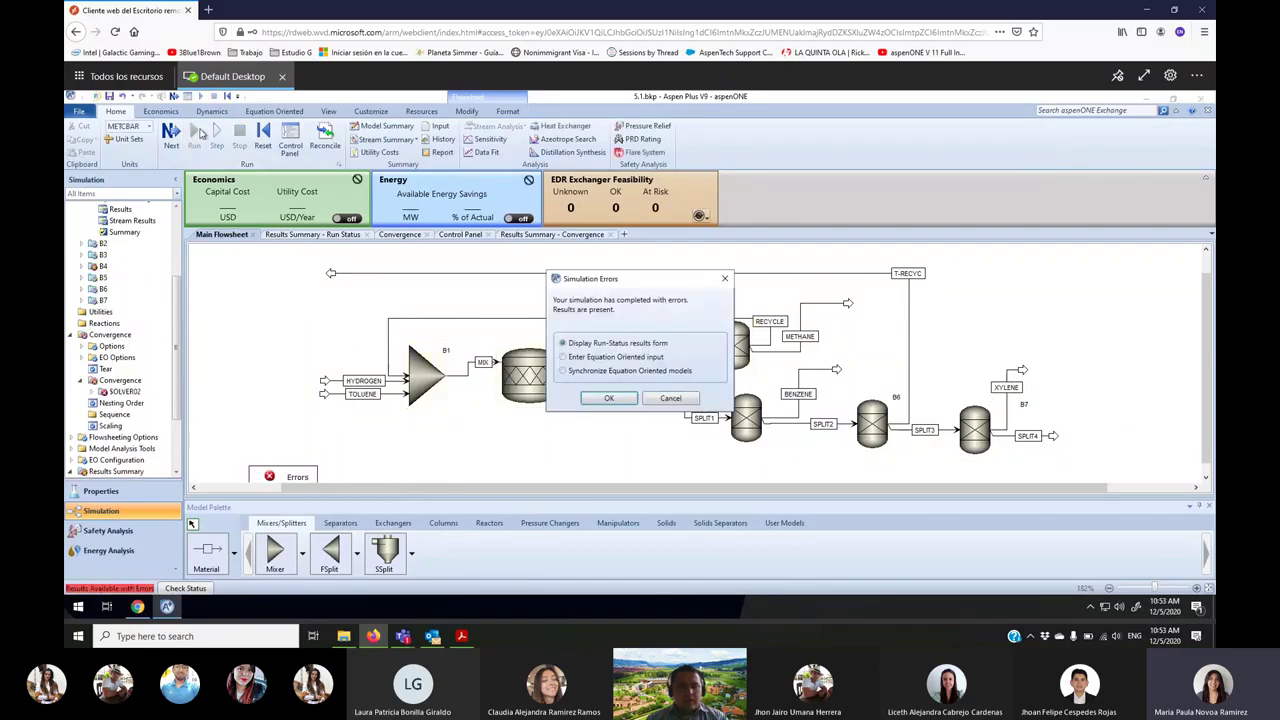
- Dismiss the errors notice, return to the flowsheet, and leave RECYCLE's destination detached
click(603, 399)
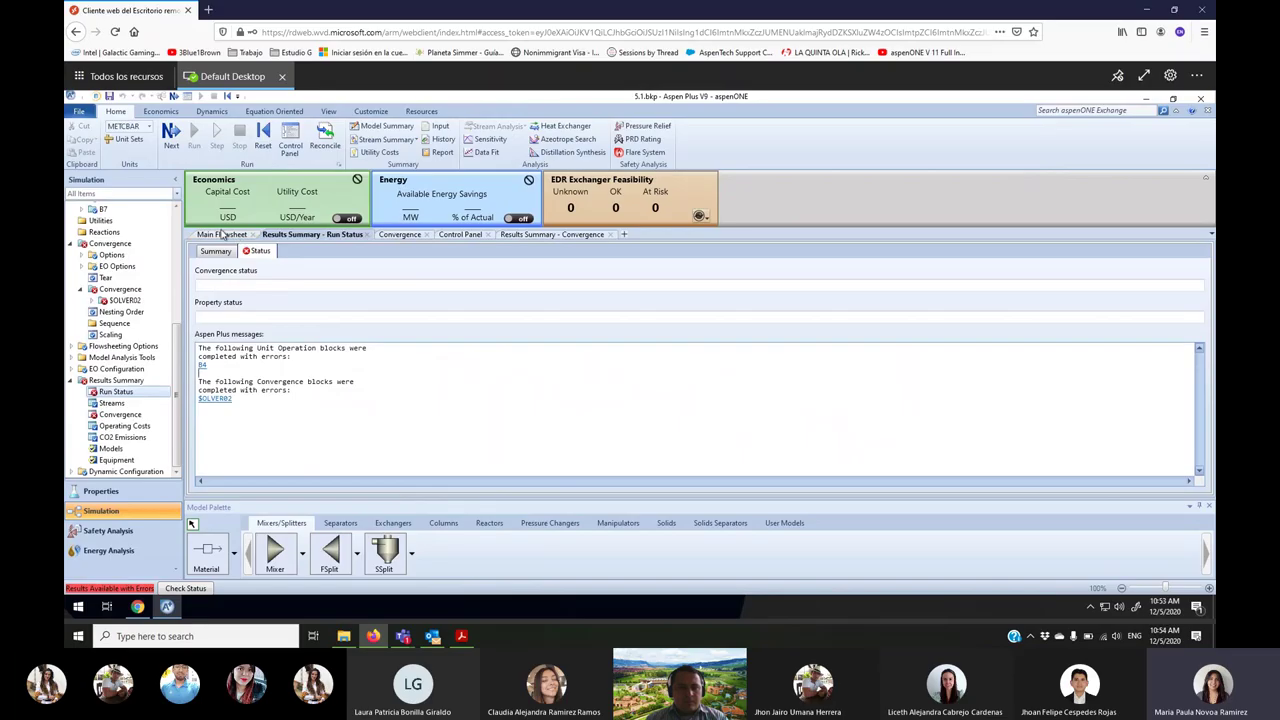
click(224, 234)
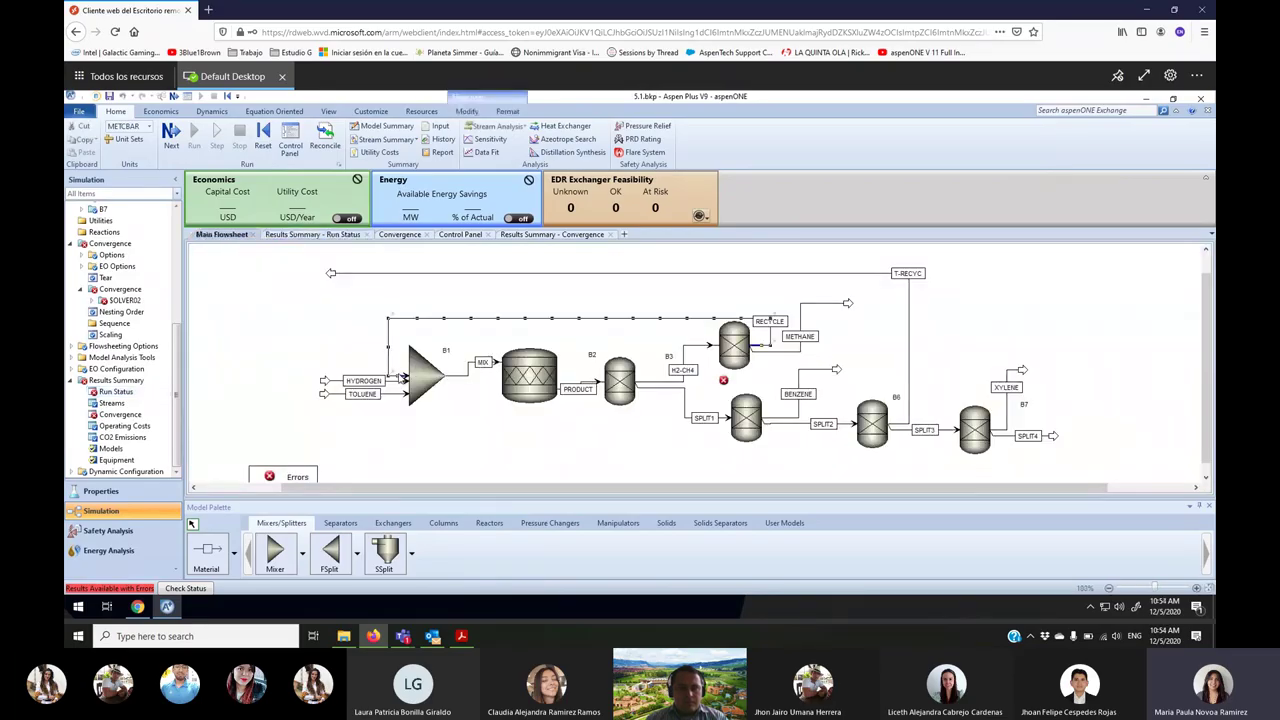
right_click(399, 376)
mouse_move(336, 305)
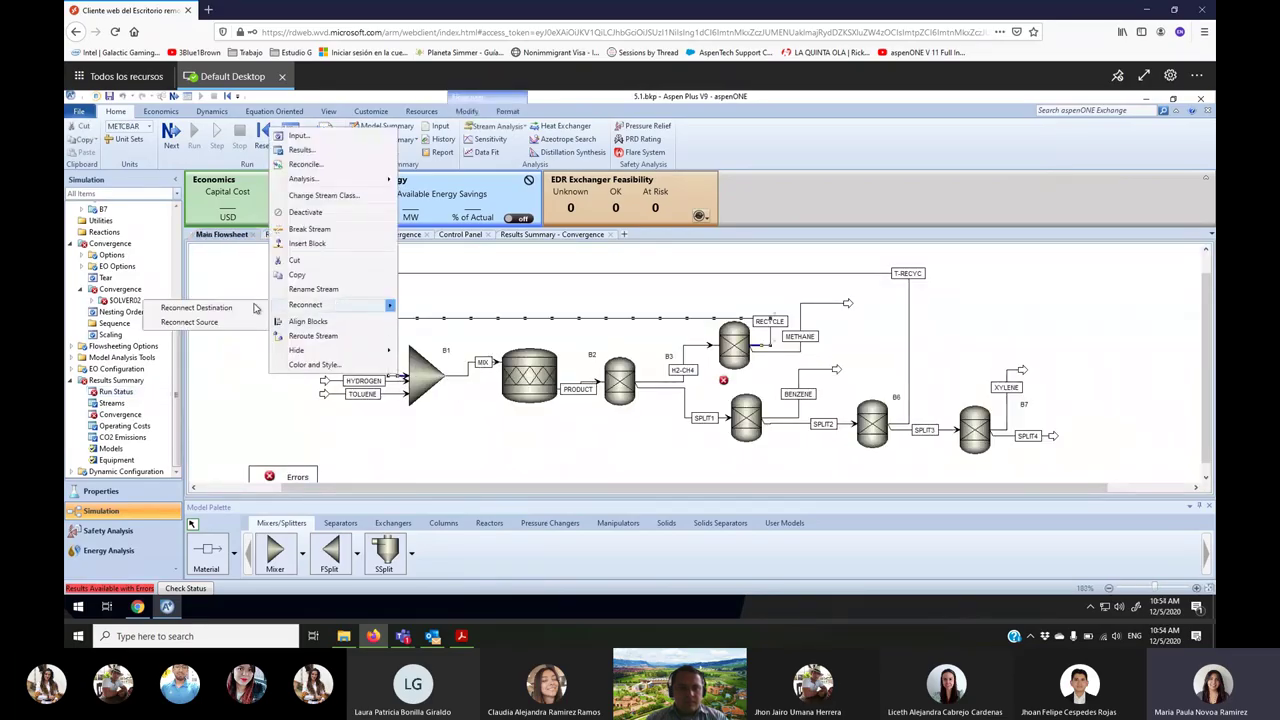
click(196, 307)
click(322, 341)
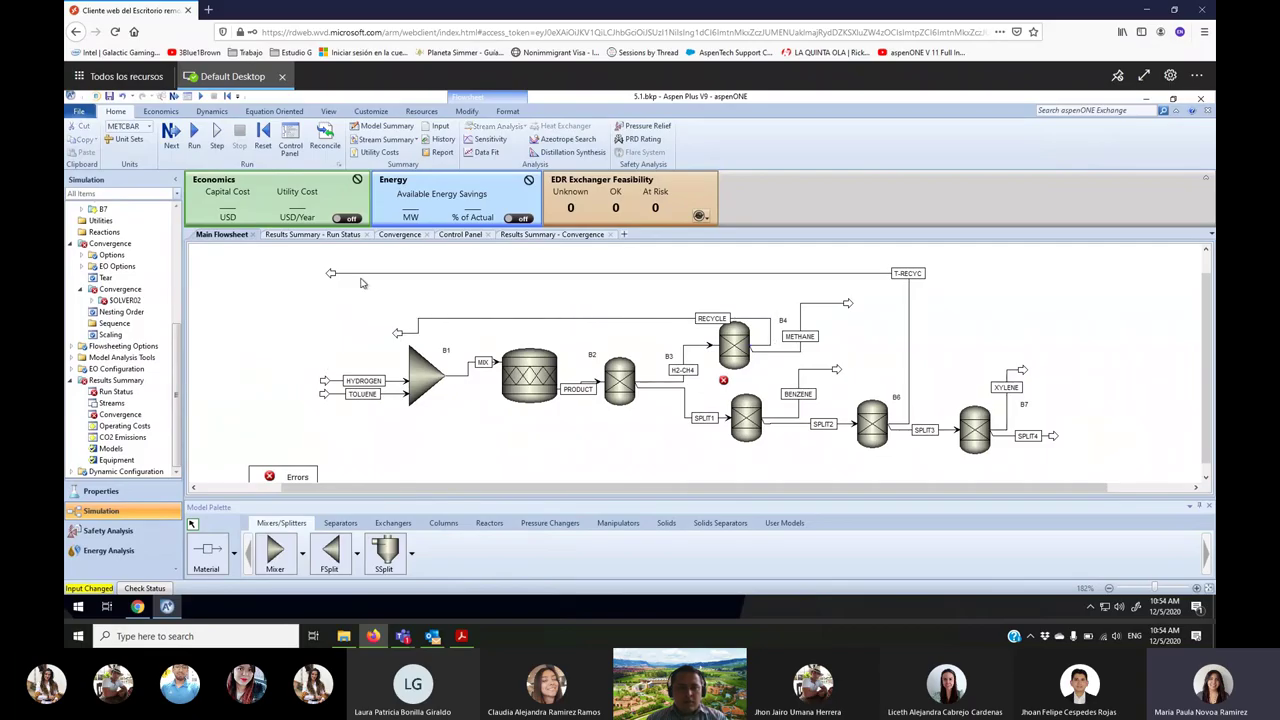
- Reconnect the T-RECYC stream's destination to mixer B1's feed inlet
right_click(352, 279)
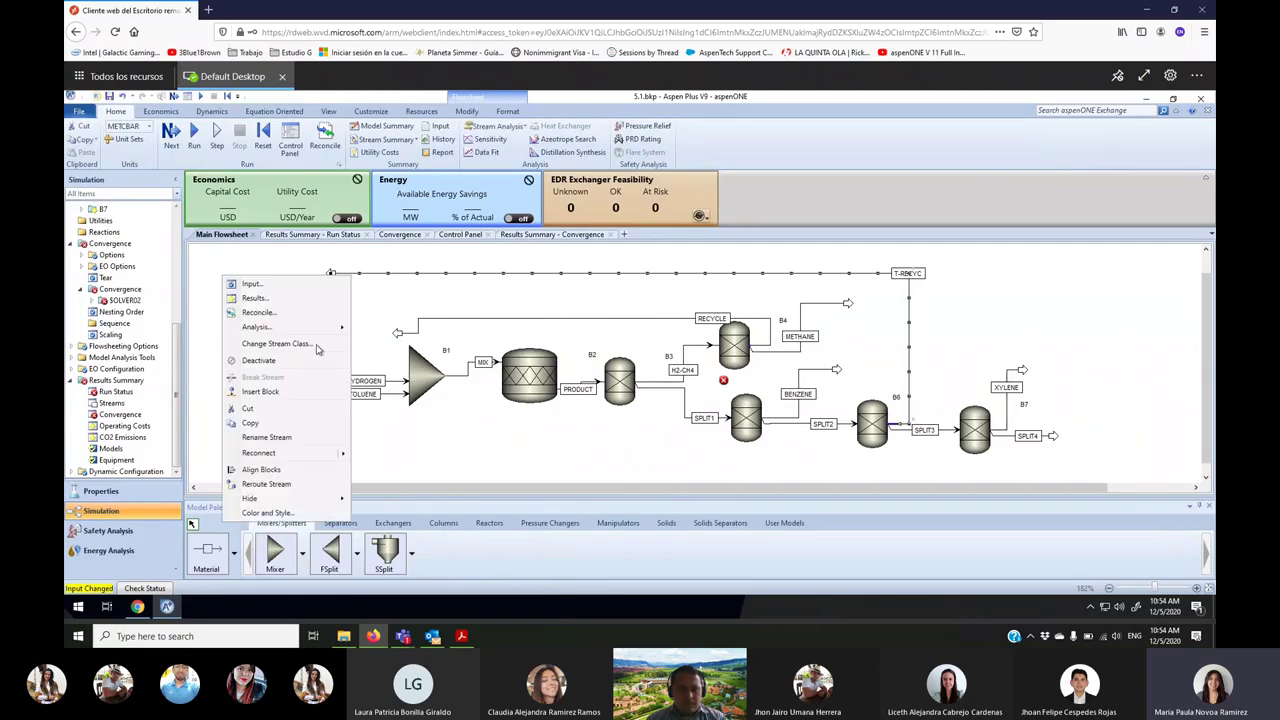
click(207, 458)
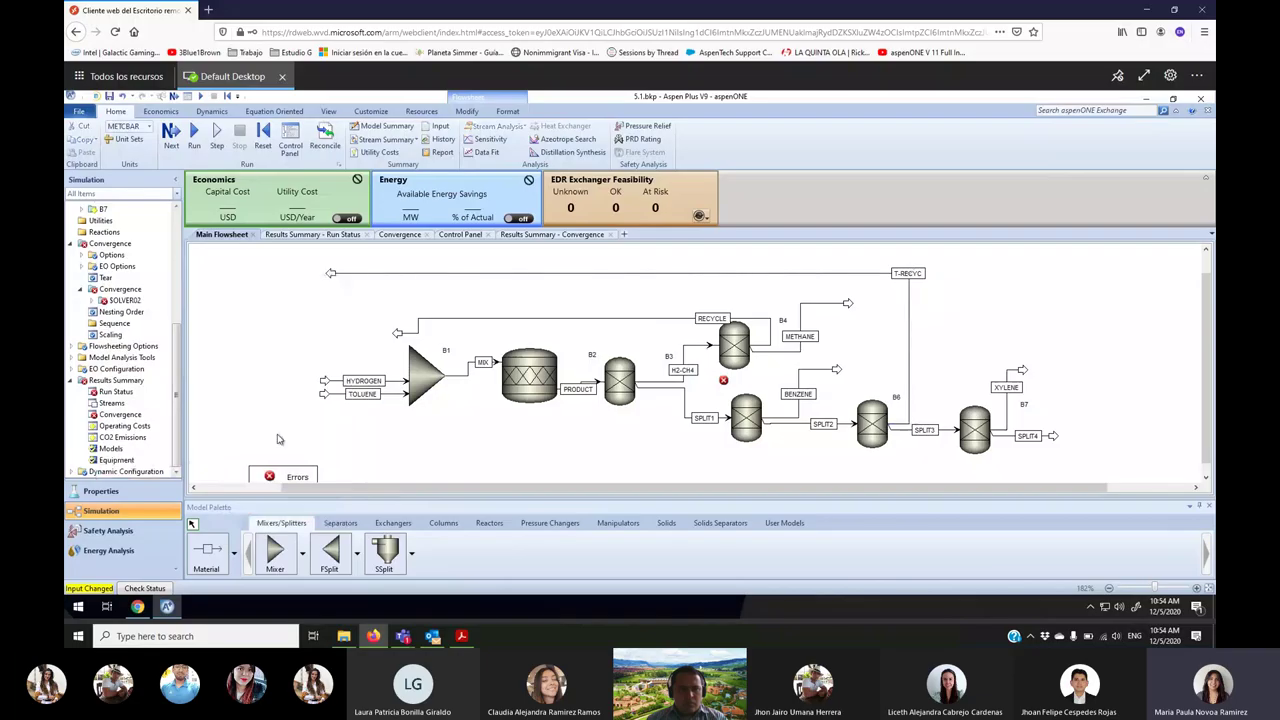
right_click(370, 279)
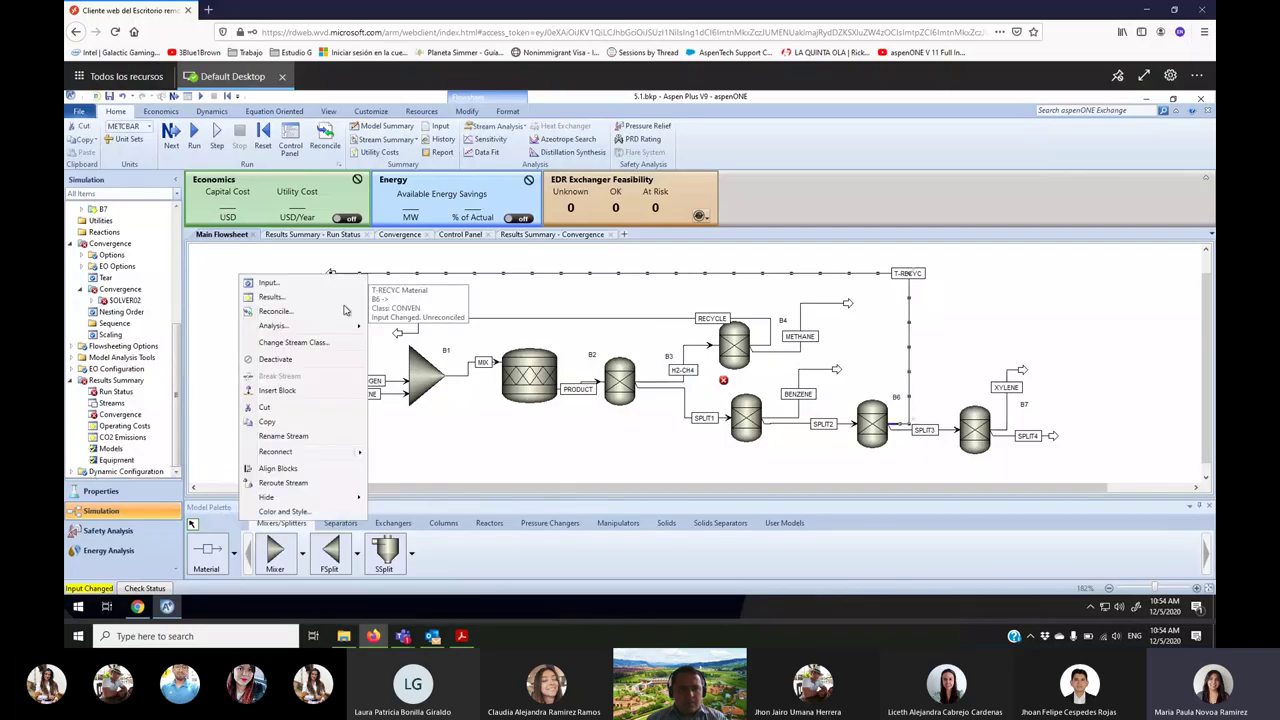
mouse_move(316, 455)
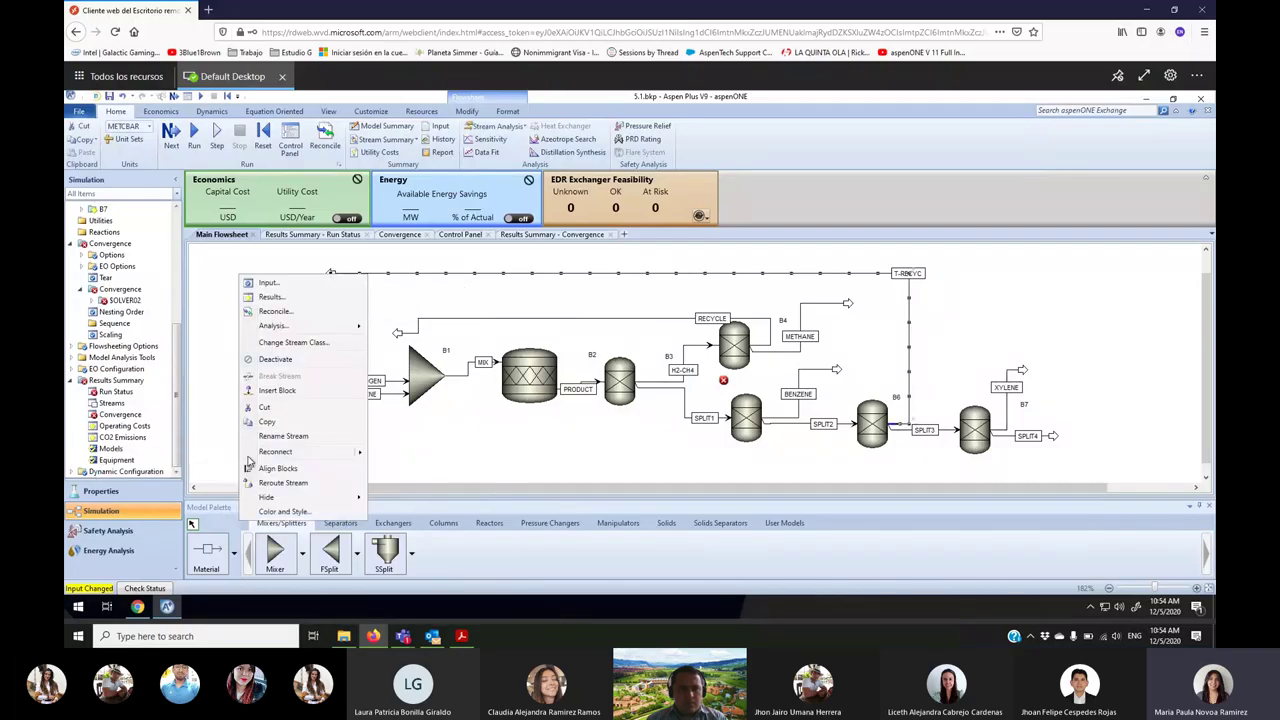
click(166, 455)
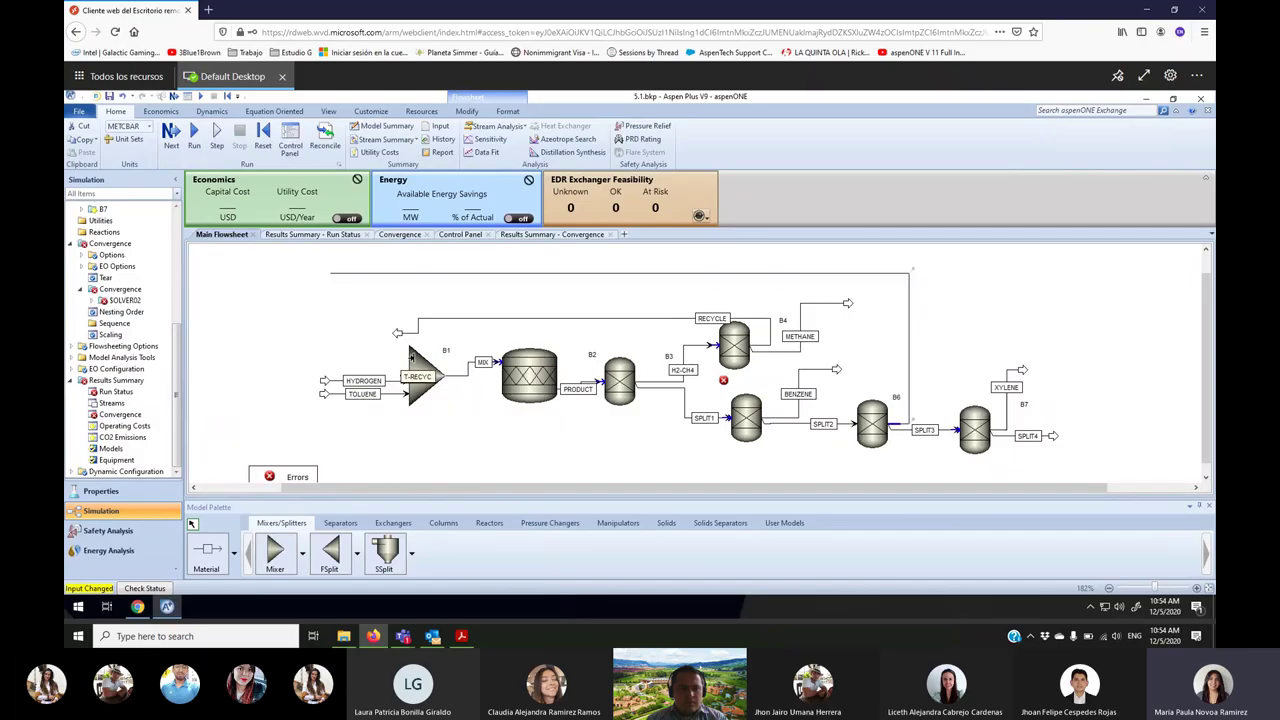
click(408, 378)
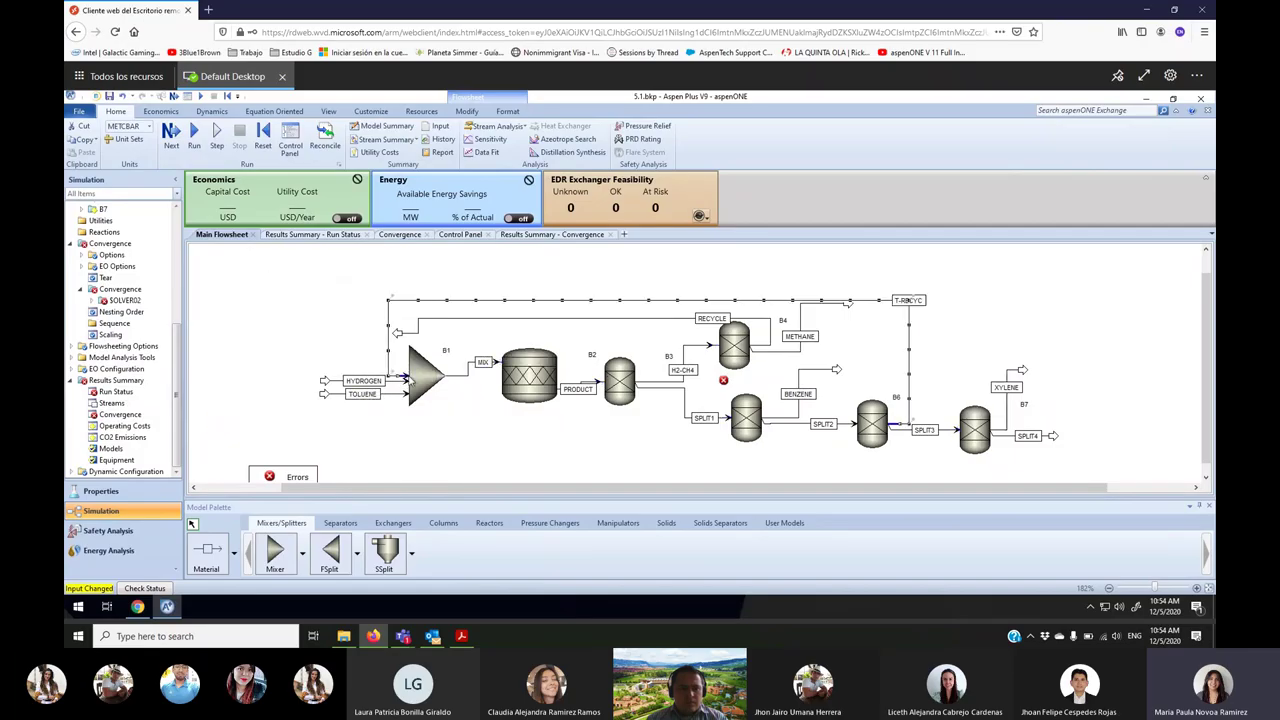
click(435, 458)
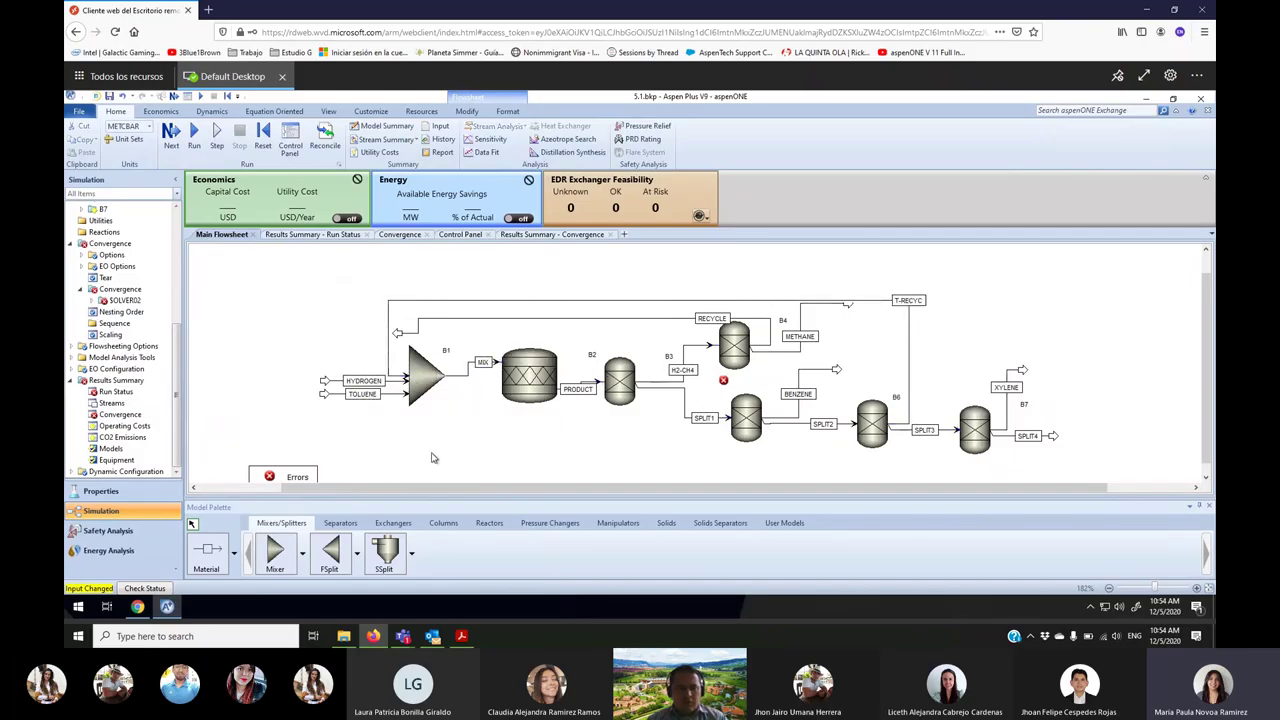
- Rerun the simulation and raise the T-RECYC line higher above the flowsheet
click(200, 145)
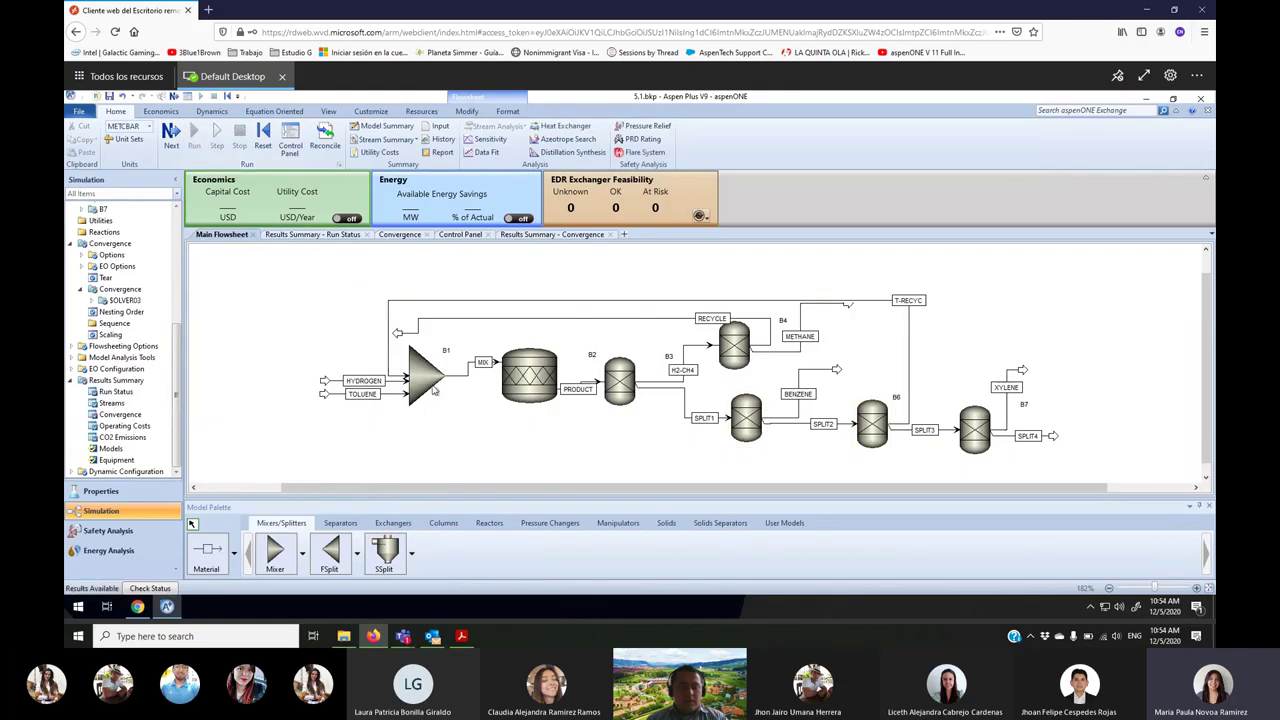
click(593, 300)
drag(587, 283, 587, 262)
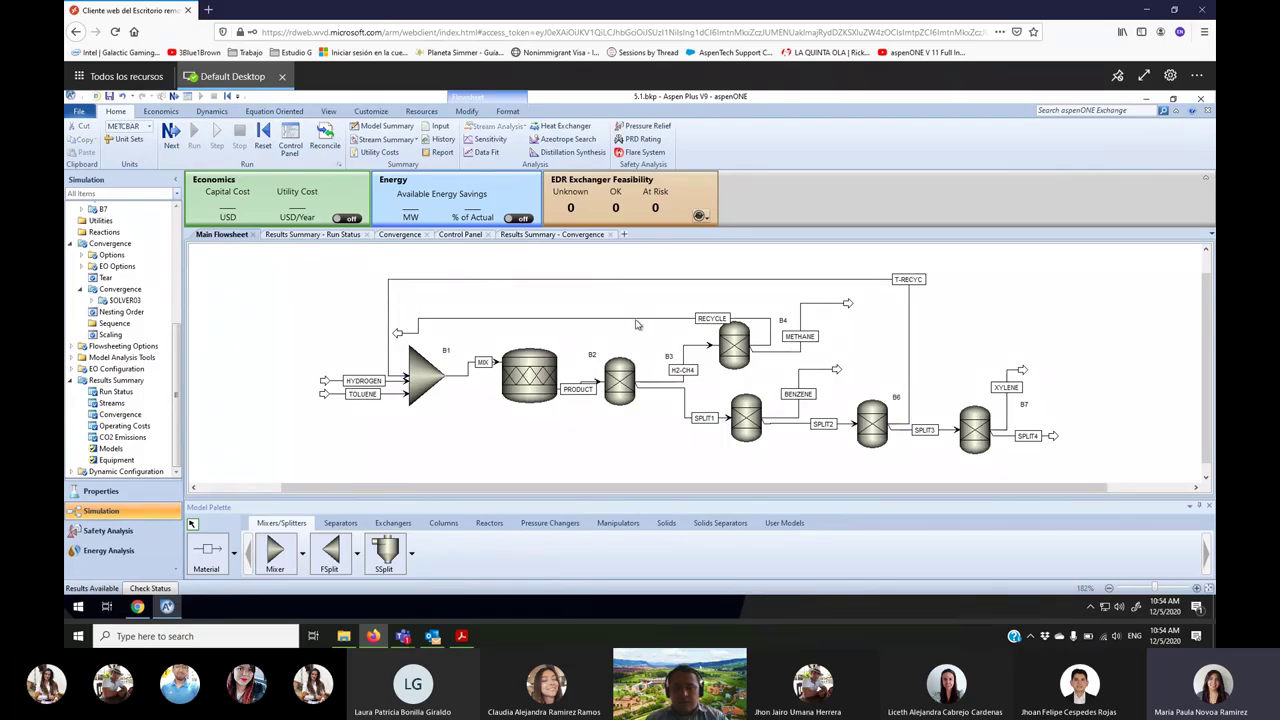
- Enter 0.8 as separator B4's H2 split fraction, rerun, and return to Main Flowsheet
double_click(741, 343)
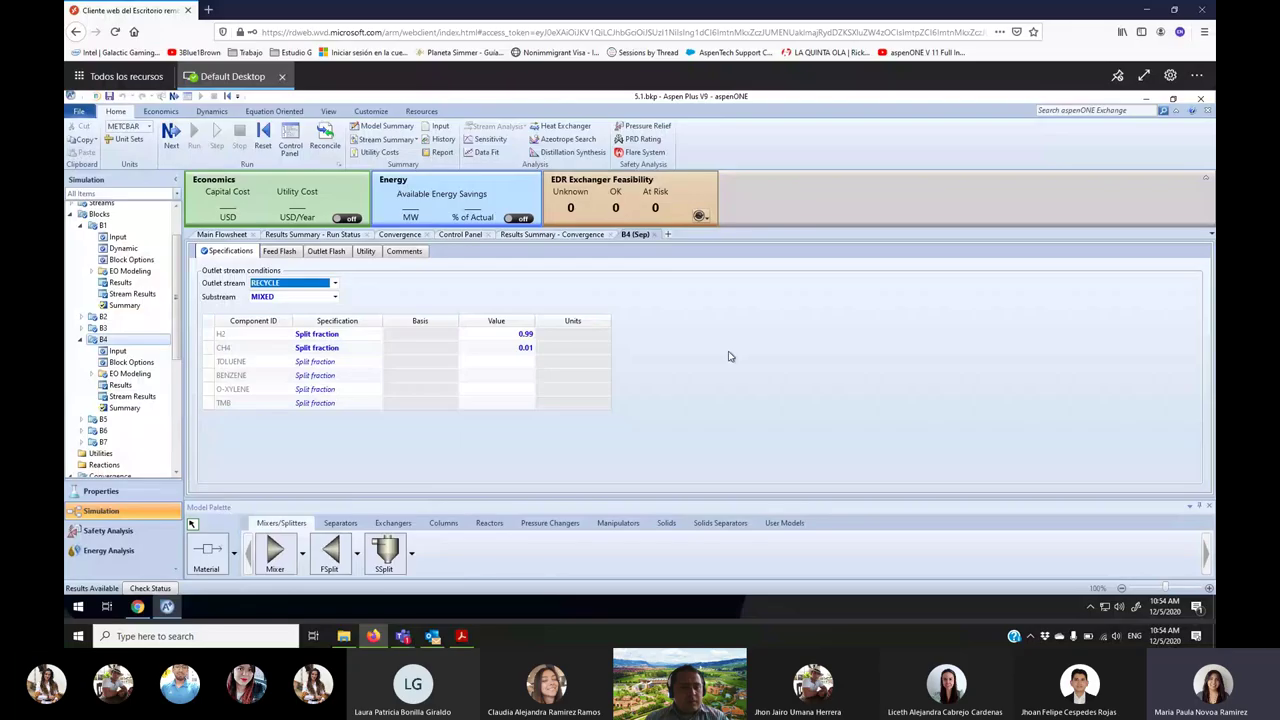
click(525, 335)
text(0.8)
key(Return)
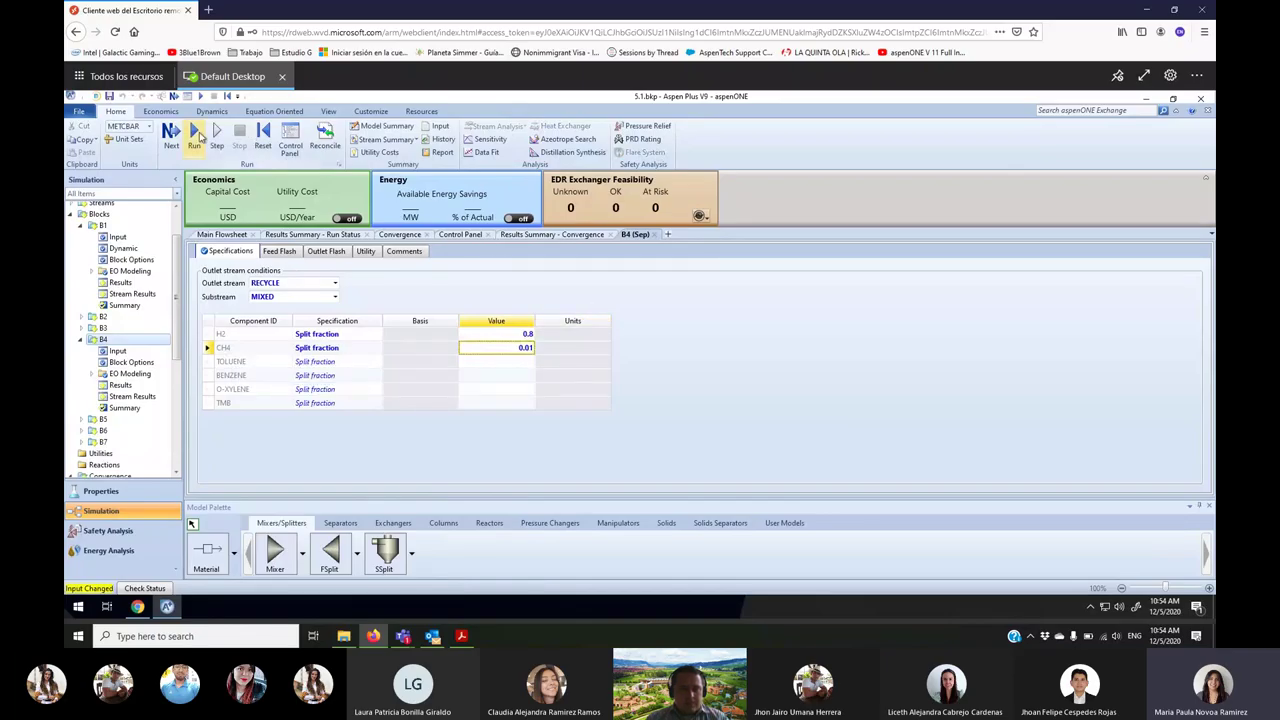
click(196, 137)
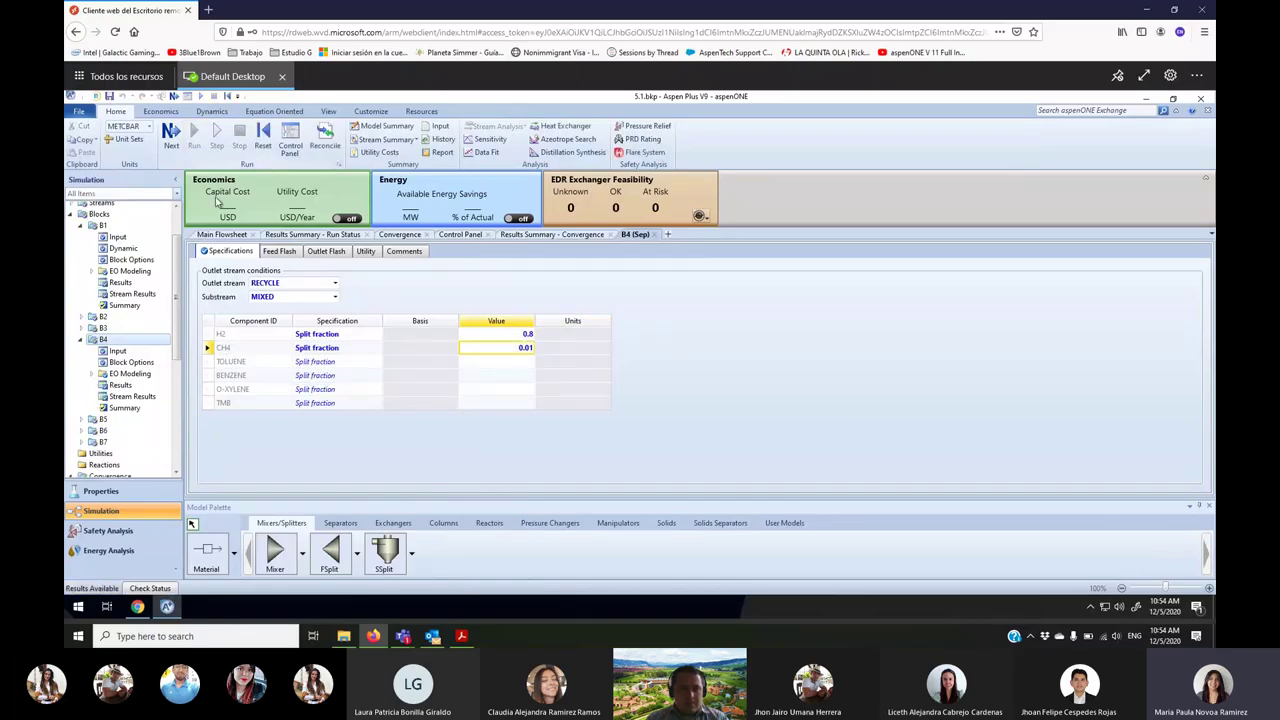
click(222, 235)
- Reconnect the RECYCLE stream's destination end to mixer B1's feed inlet, then run the simulation
click(399, 333)
right_click(407, 338)
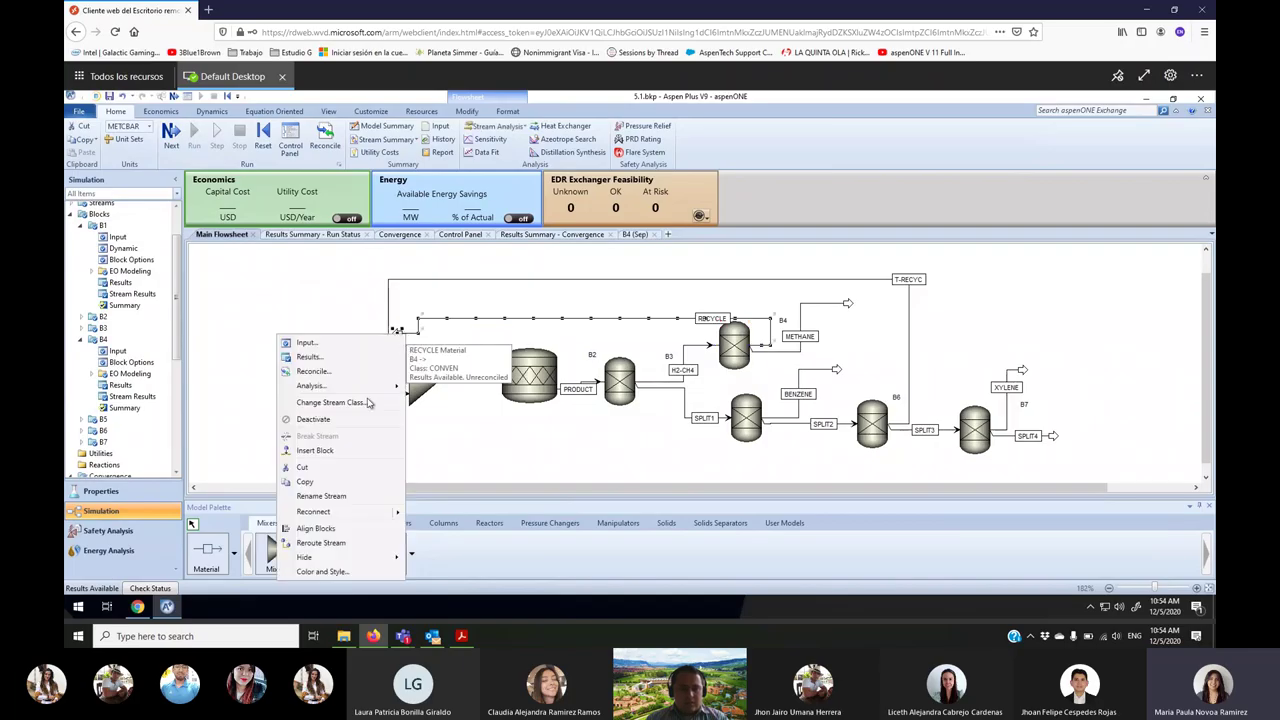
mouse_move(352, 516)
click(204, 514)
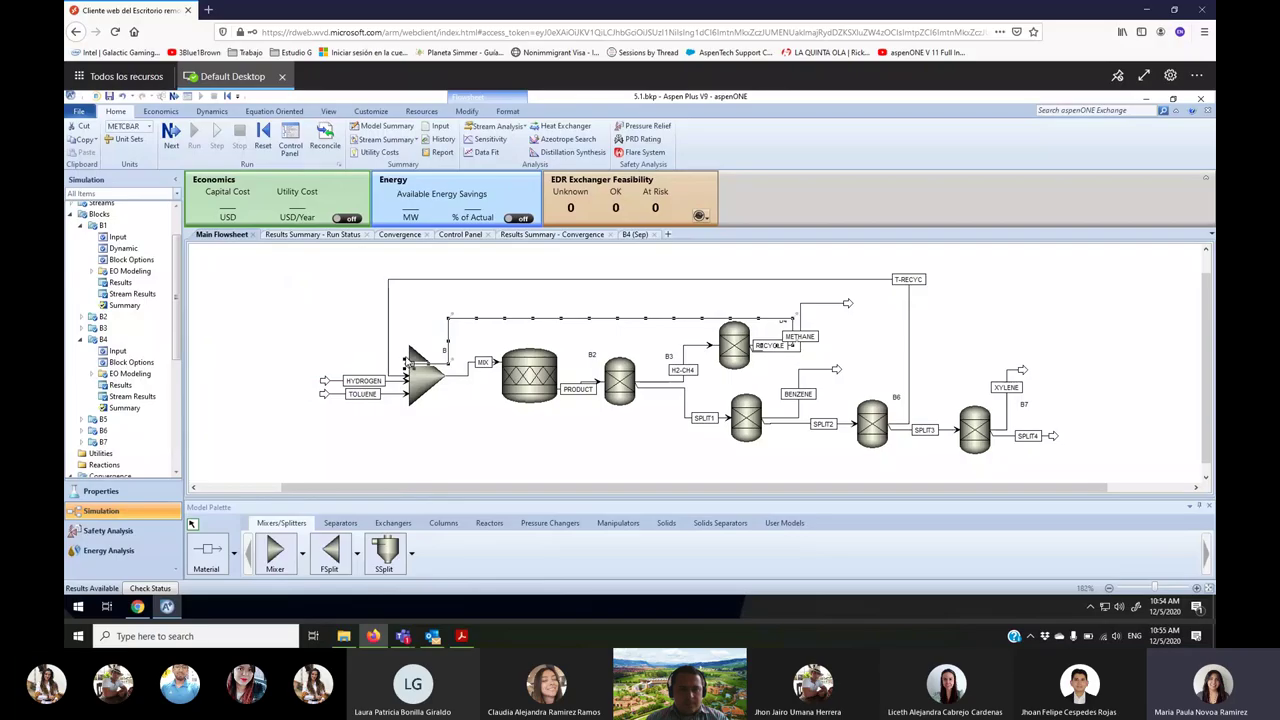
right_click(408, 364)
mouse_move(390, 293)
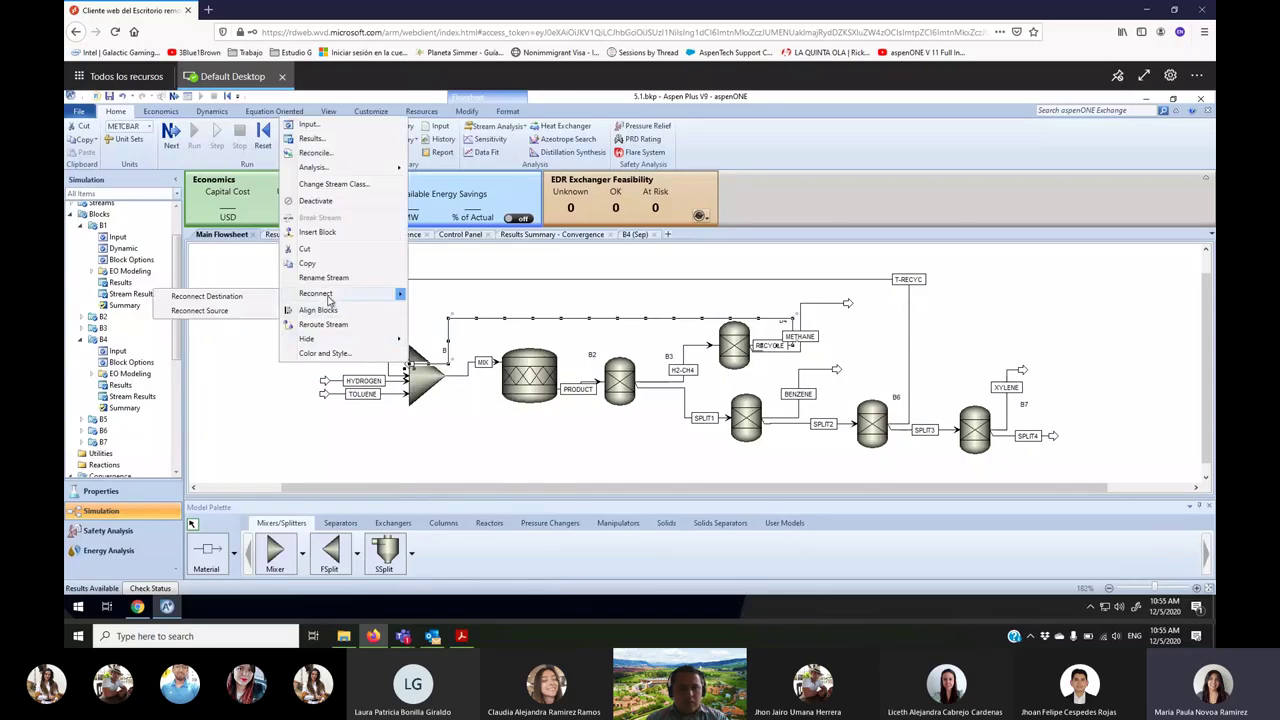
click(254, 297)
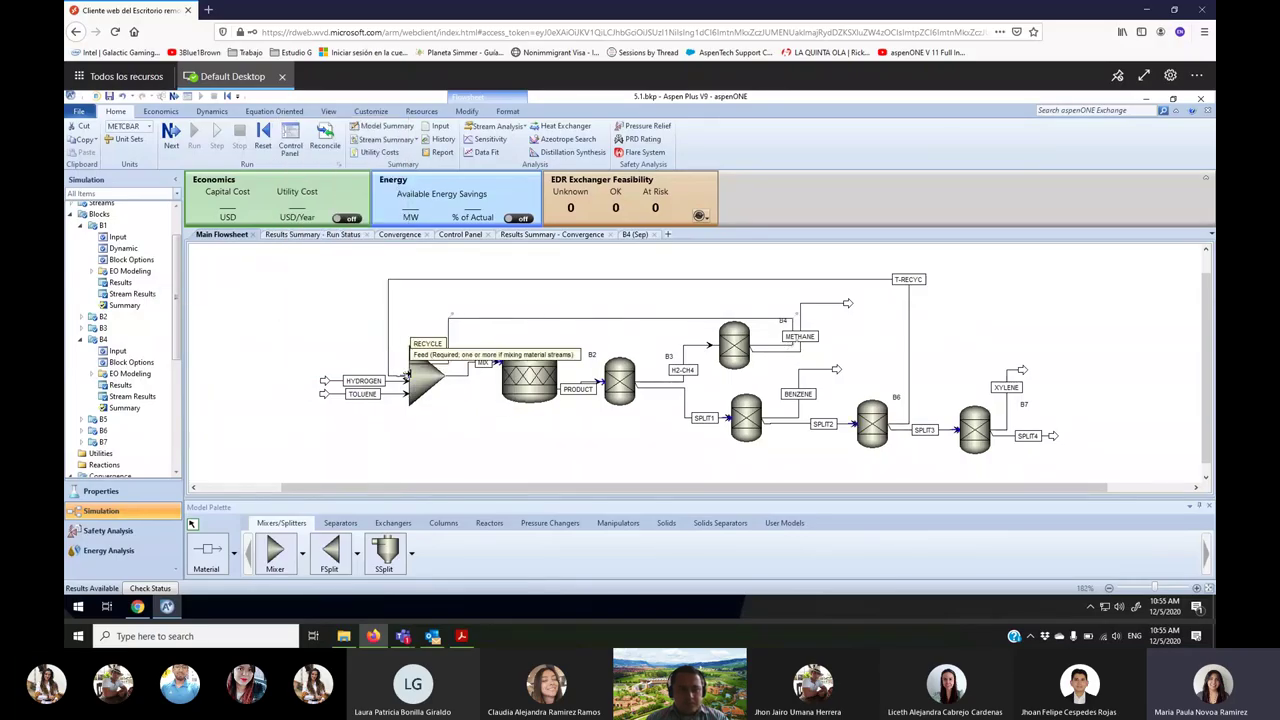
click(406, 376)
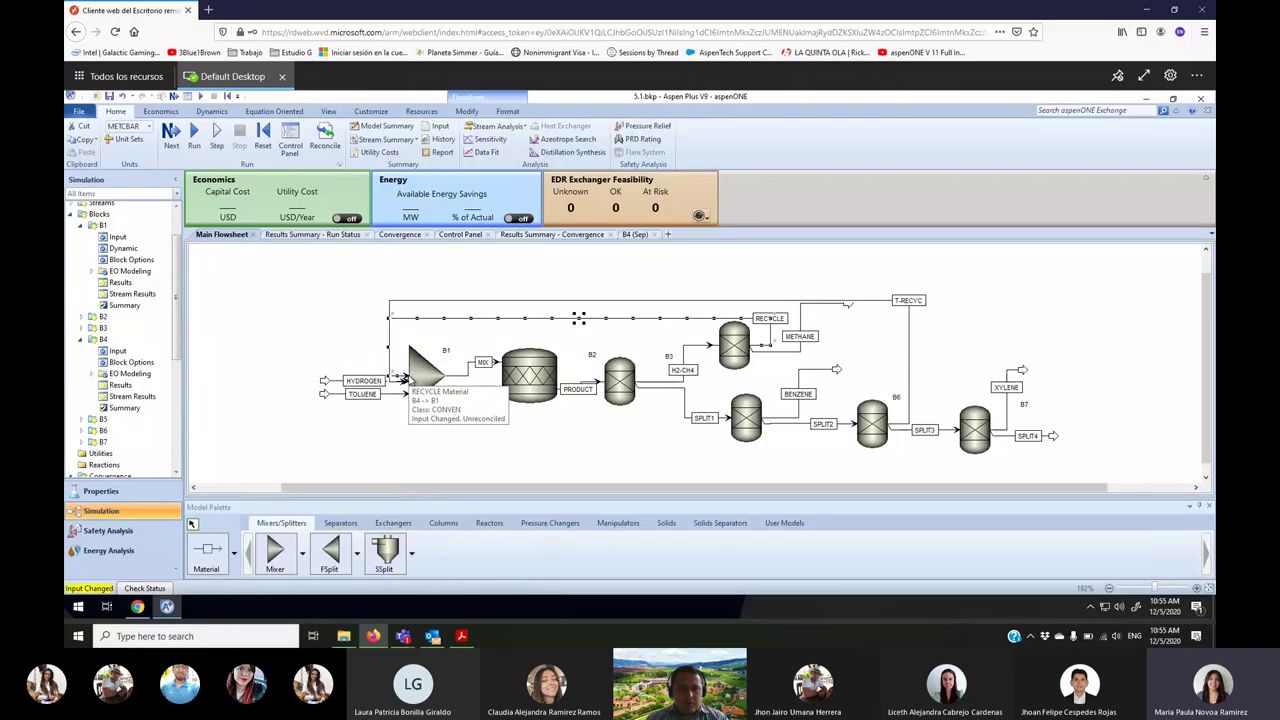
click(323, 343)
click(194, 133)
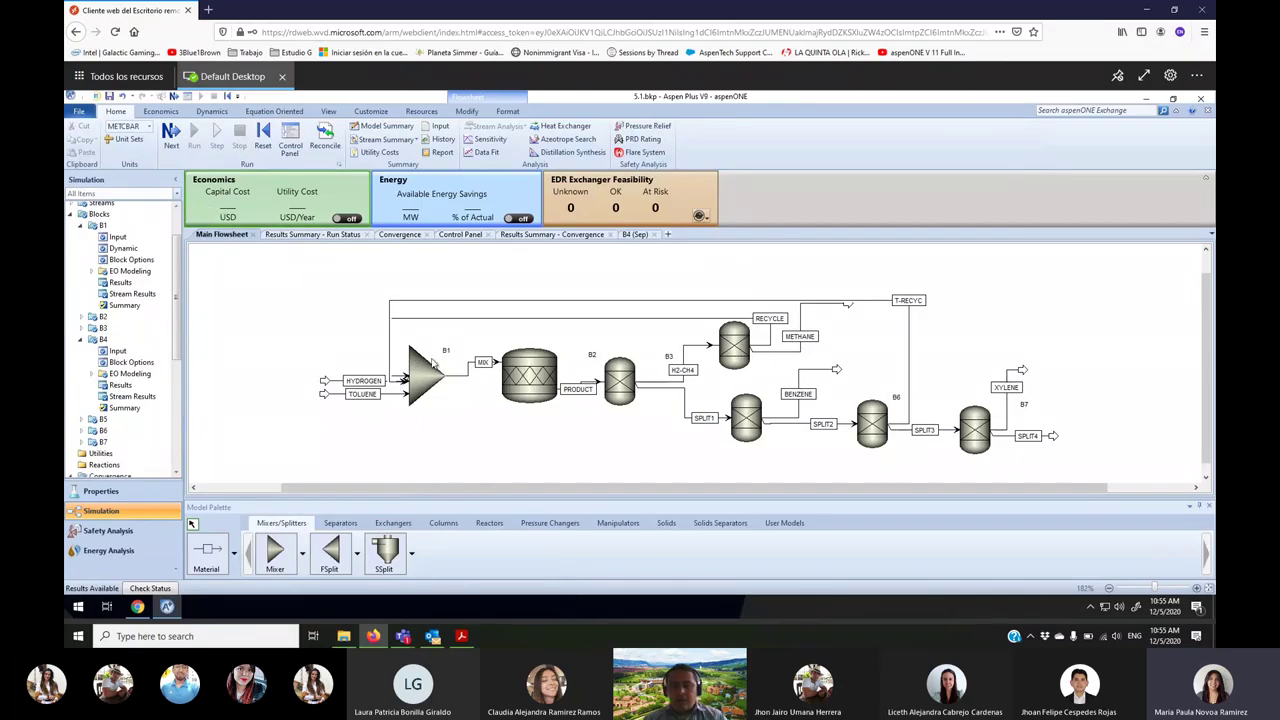
- Raise T-RECYC's top segment and shift its vertical segment further left
click(480, 302)
drag(481, 301, 477, 286)
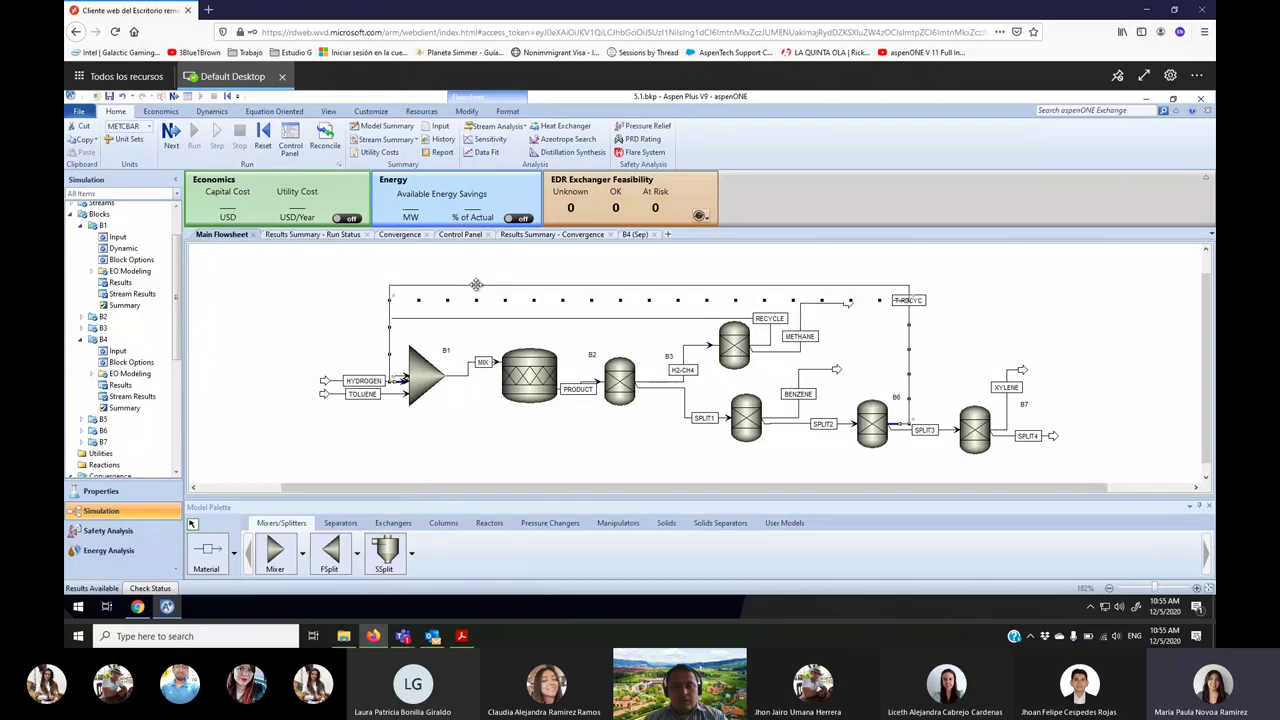
click(396, 319)
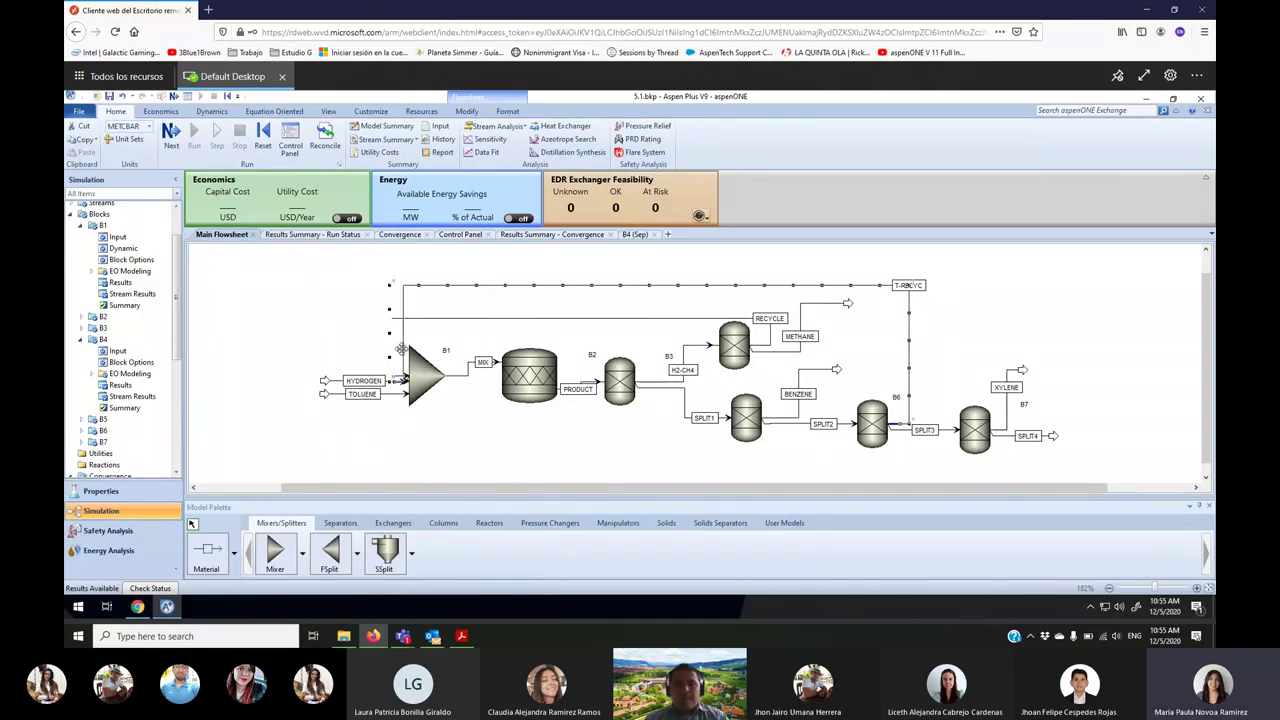
drag(389, 350, 367, 350)
click(389, 349)
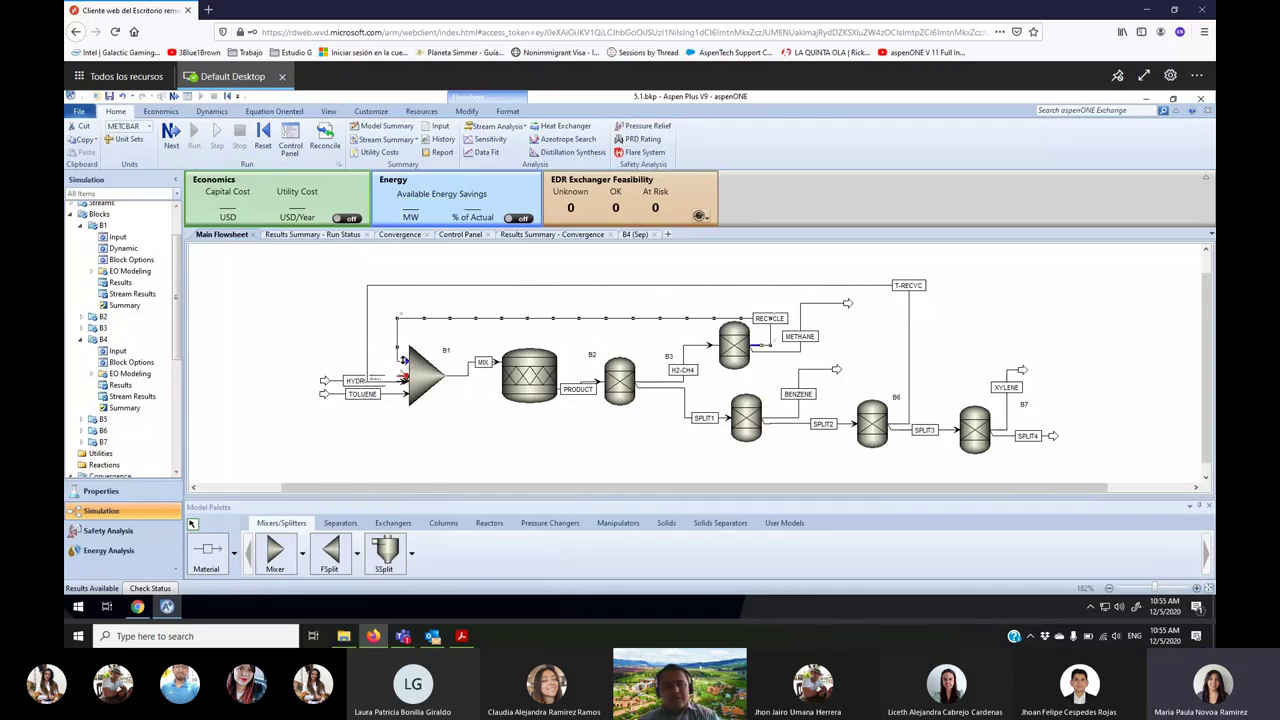
- Reroute T-RECYC with Ctrl+J, then move its bottom run up over the flowsheet
click(396, 386)
click(398, 379)
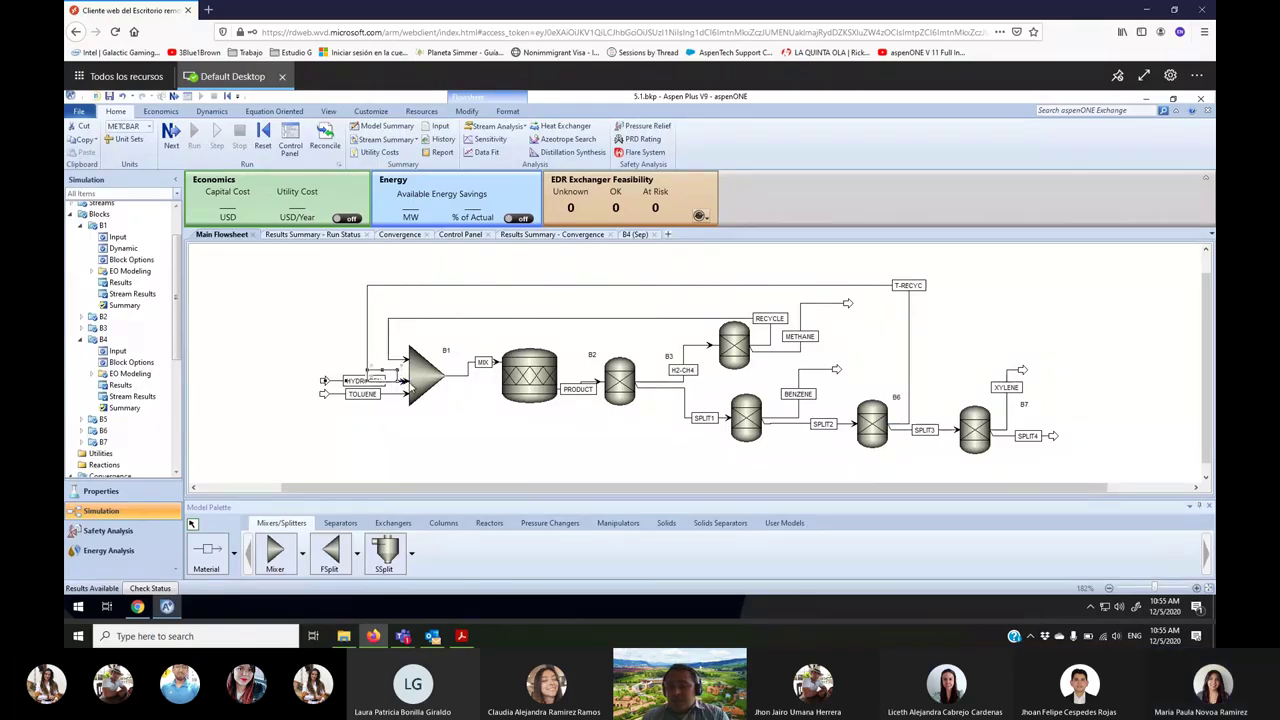
click(400, 373)
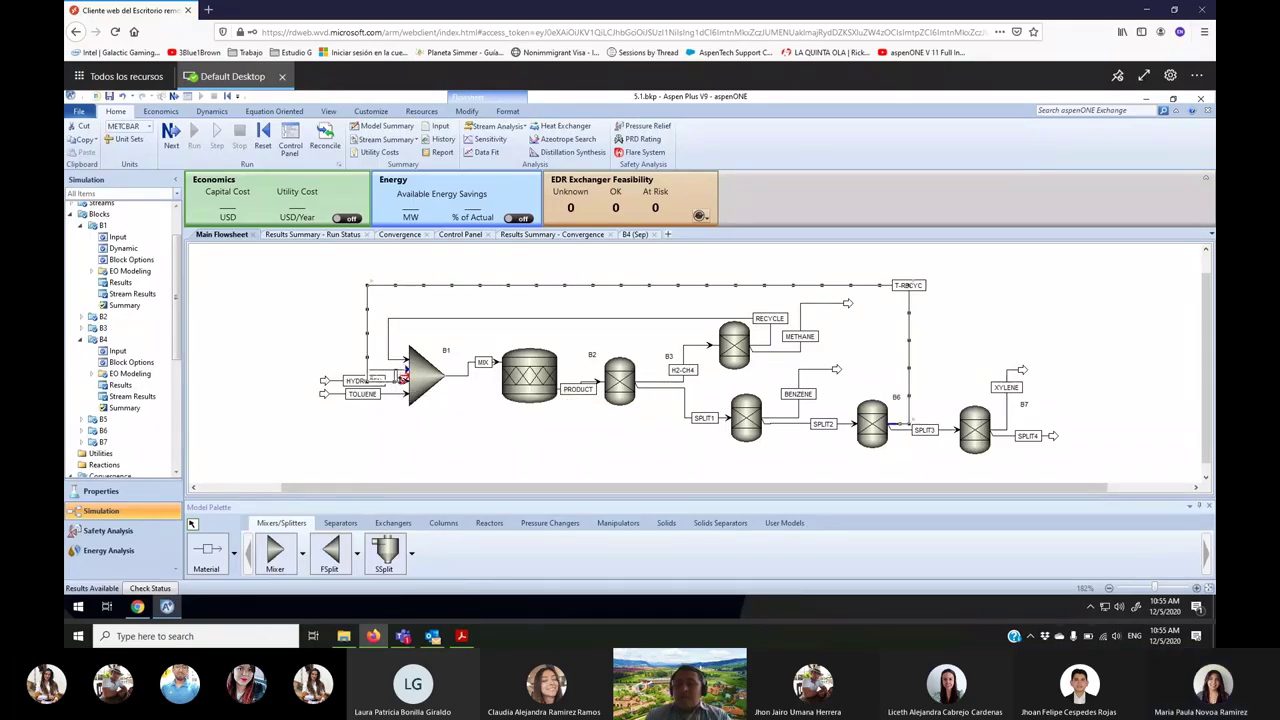
key(ctrl+j)
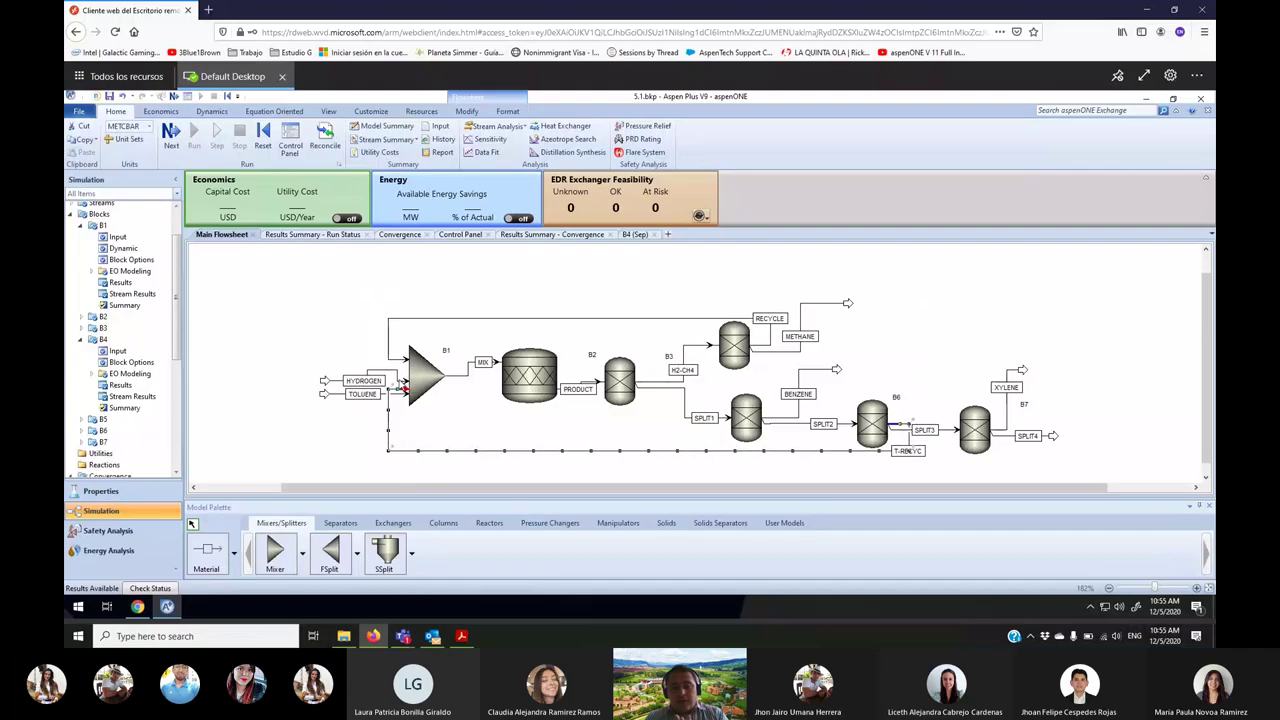
click(402, 385)
click(403, 378)
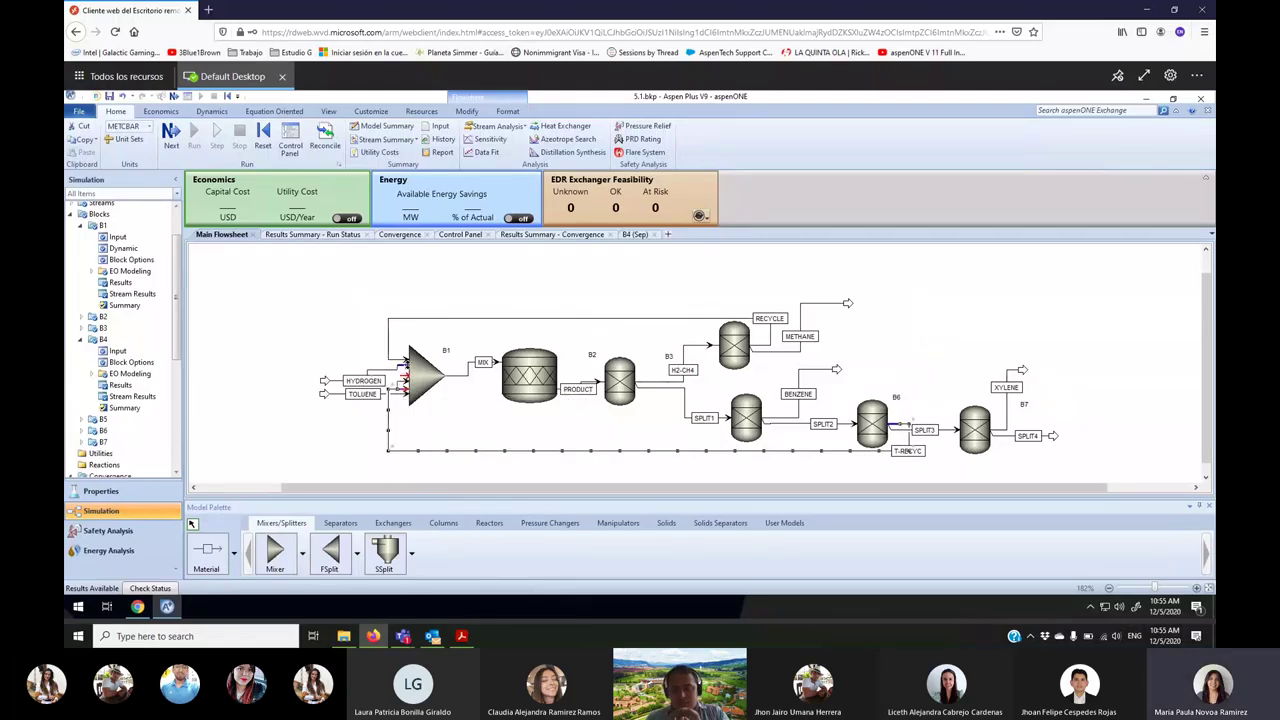
drag(533, 453, 538, 273)
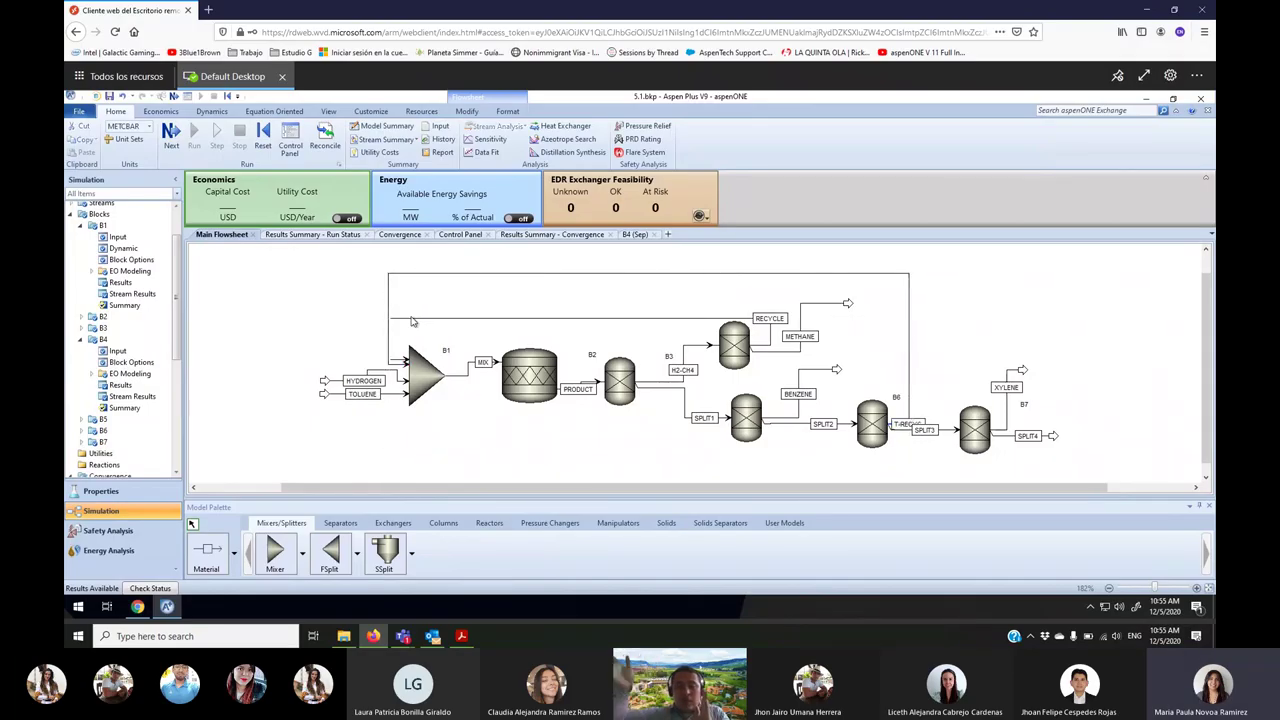
- Adjust the recycle stream's leg into B1 and box-select the HYDROGEN and TOLUENE feeds
click(398, 340)
mouse_move(398, 340)
mouse_down()
mouse_move(379, 336)
mouse_move(398, 342)
mouse_up()
click(390, 341)
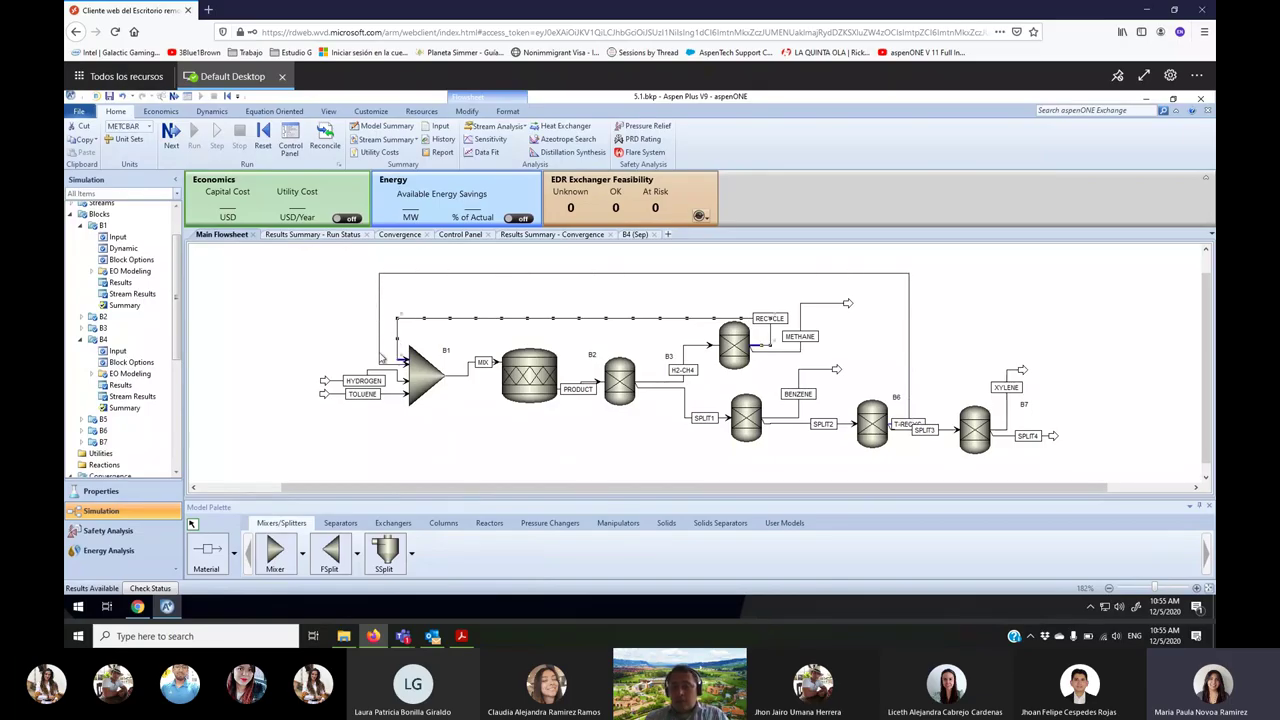
click(372, 374)
click(378, 376)
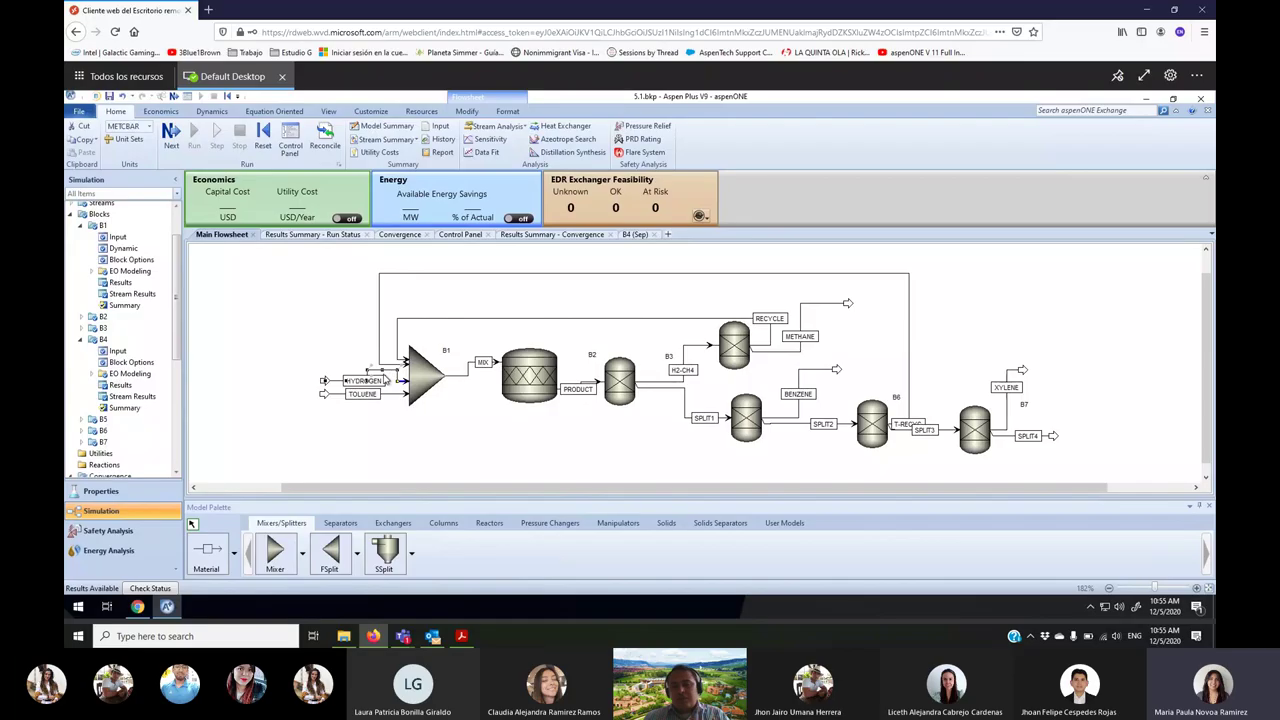
click(463, 450)
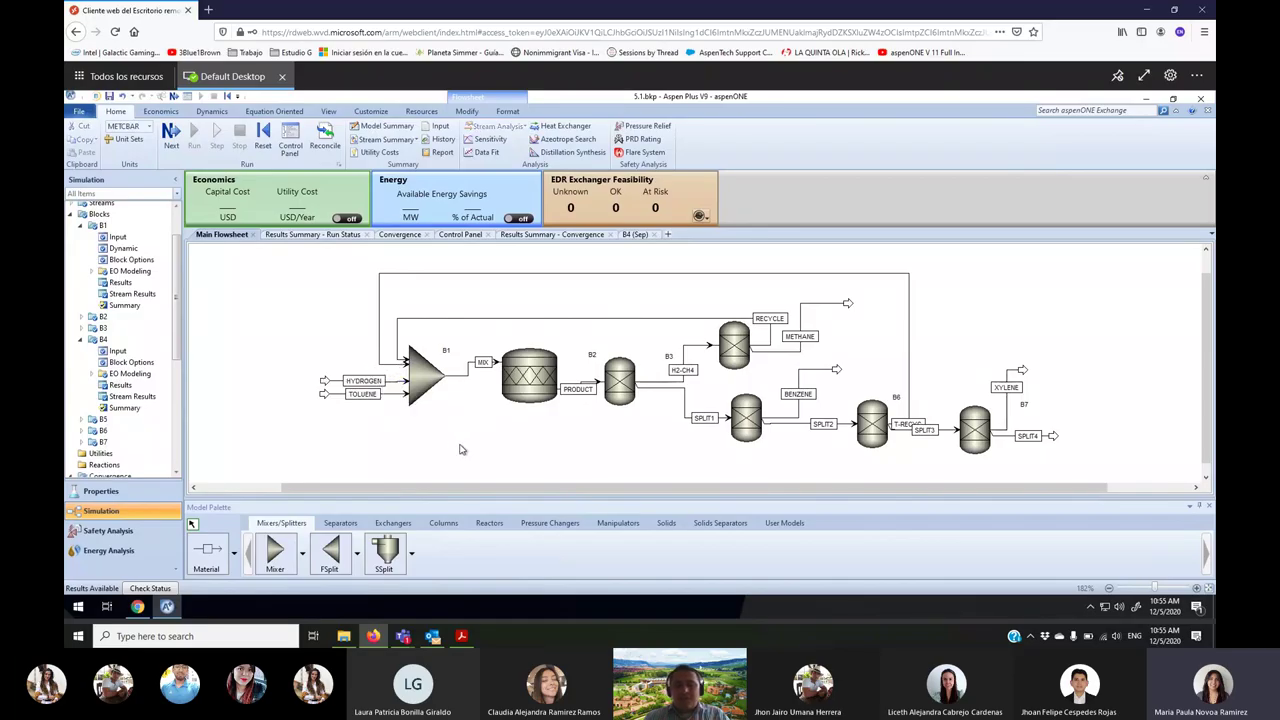
drag(438, 430, 310, 374)
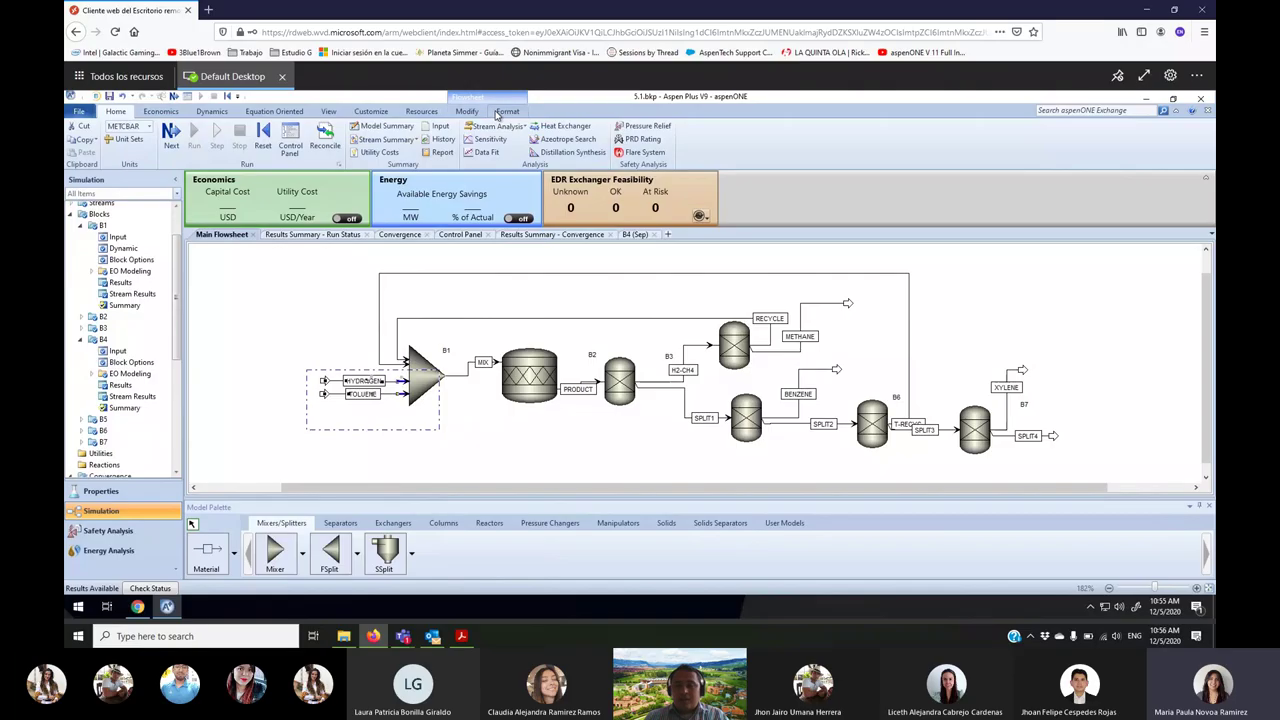
- Show the Modify ribbon tab and select the recycle loop to check Reroute Stream and Break
click(505, 111)
click(466, 111)
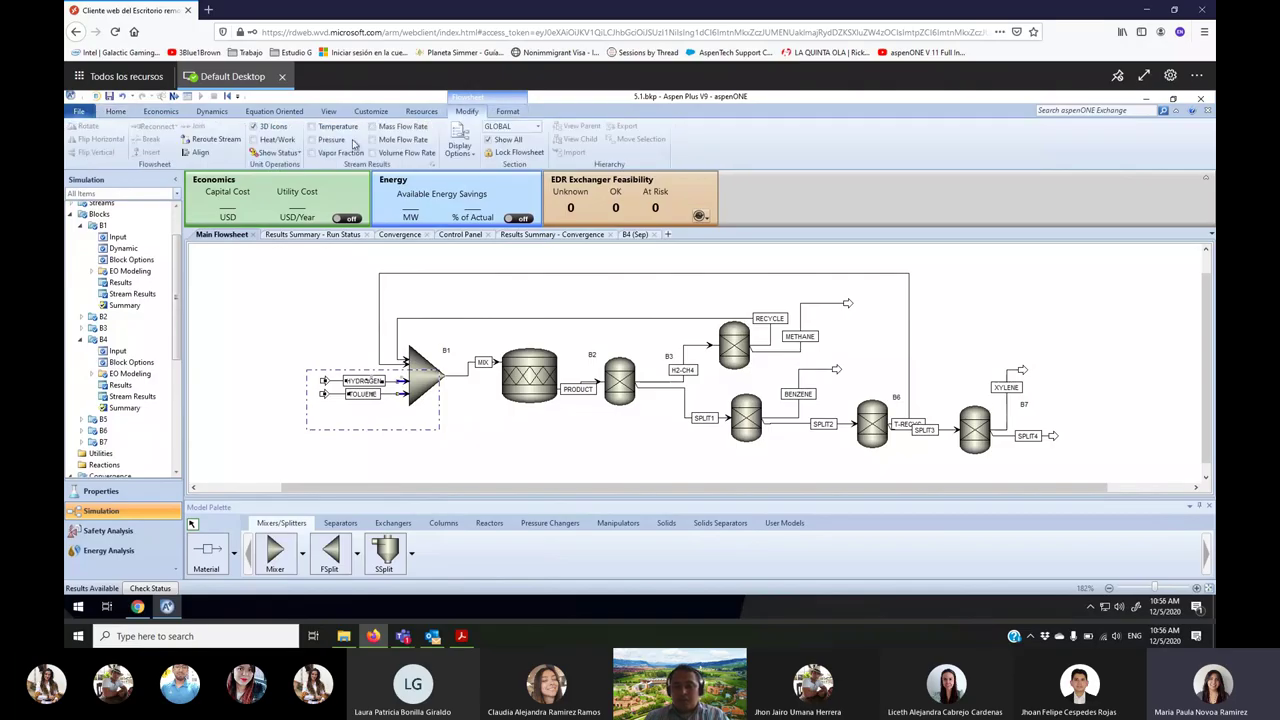
click(295, 347)
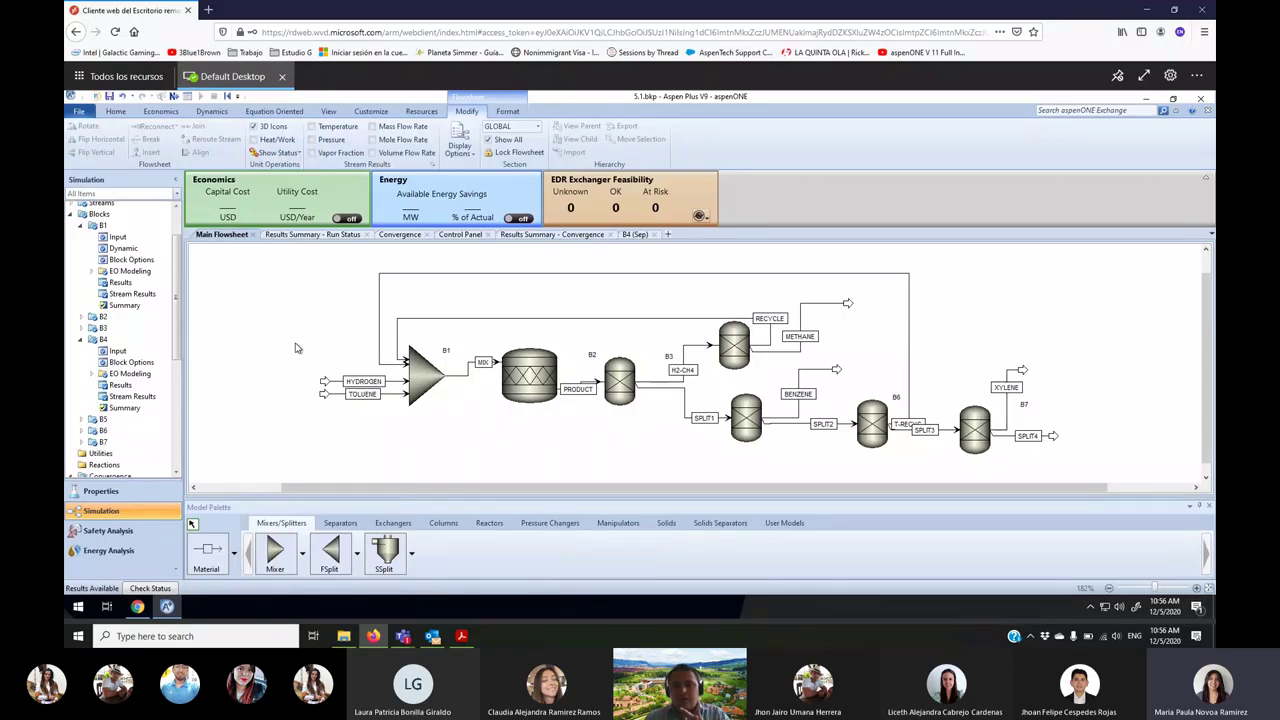
click(400, 366)
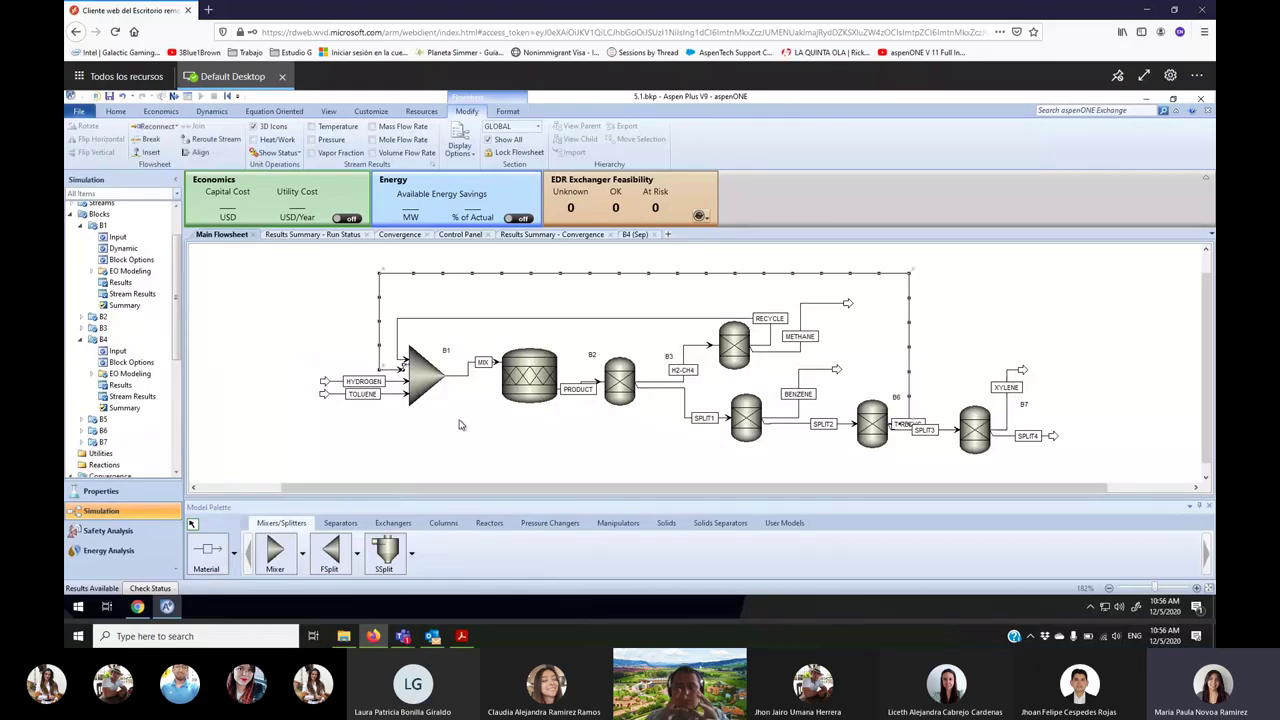
click(425, 410)
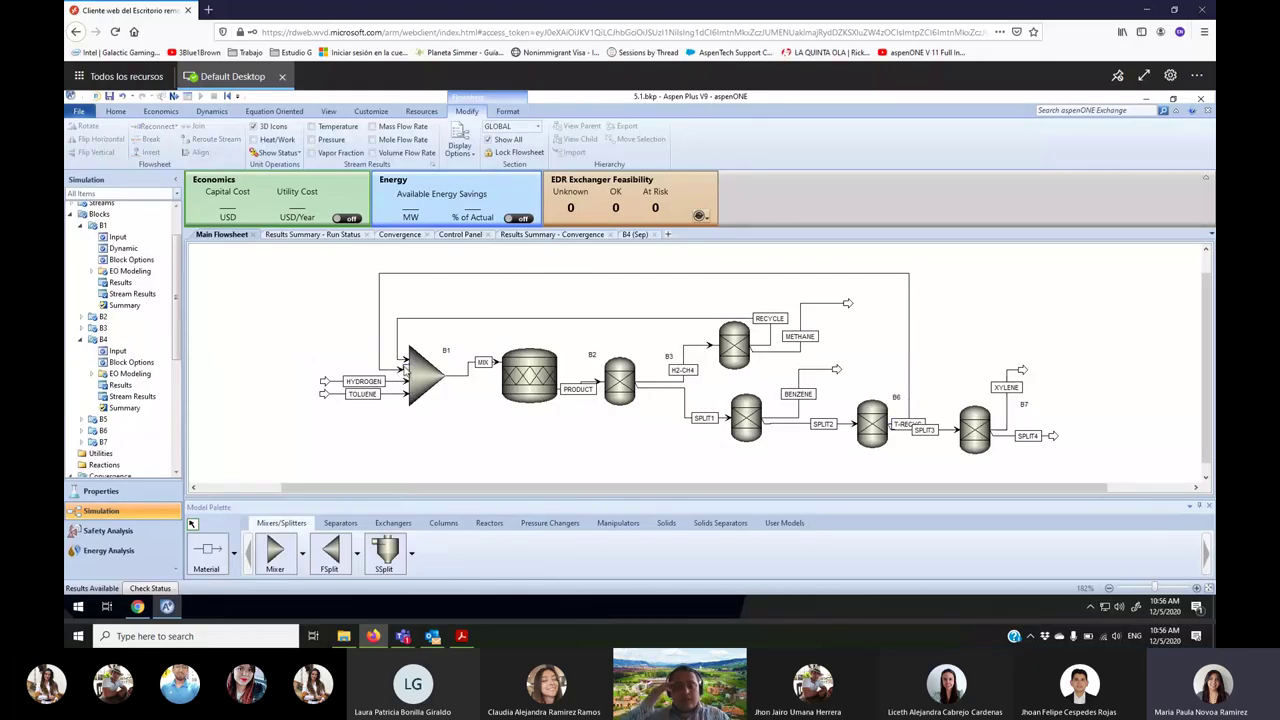
click(406, 367)
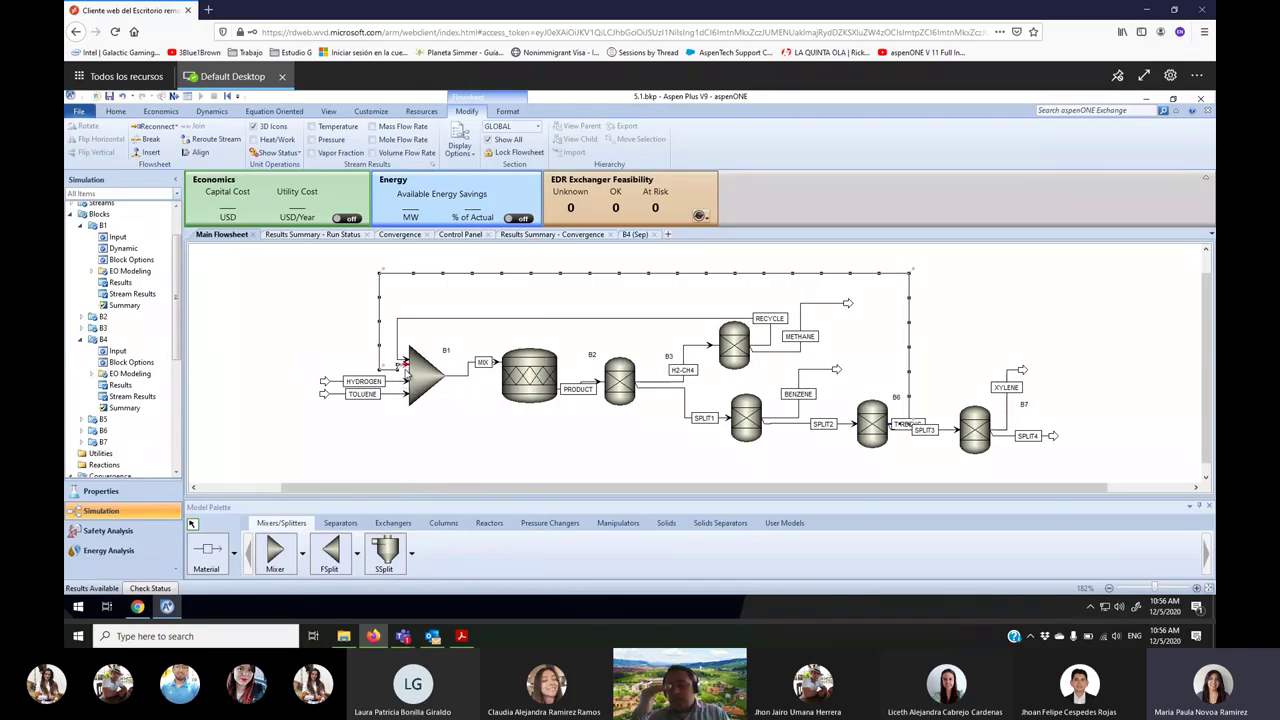
click(435, 398)
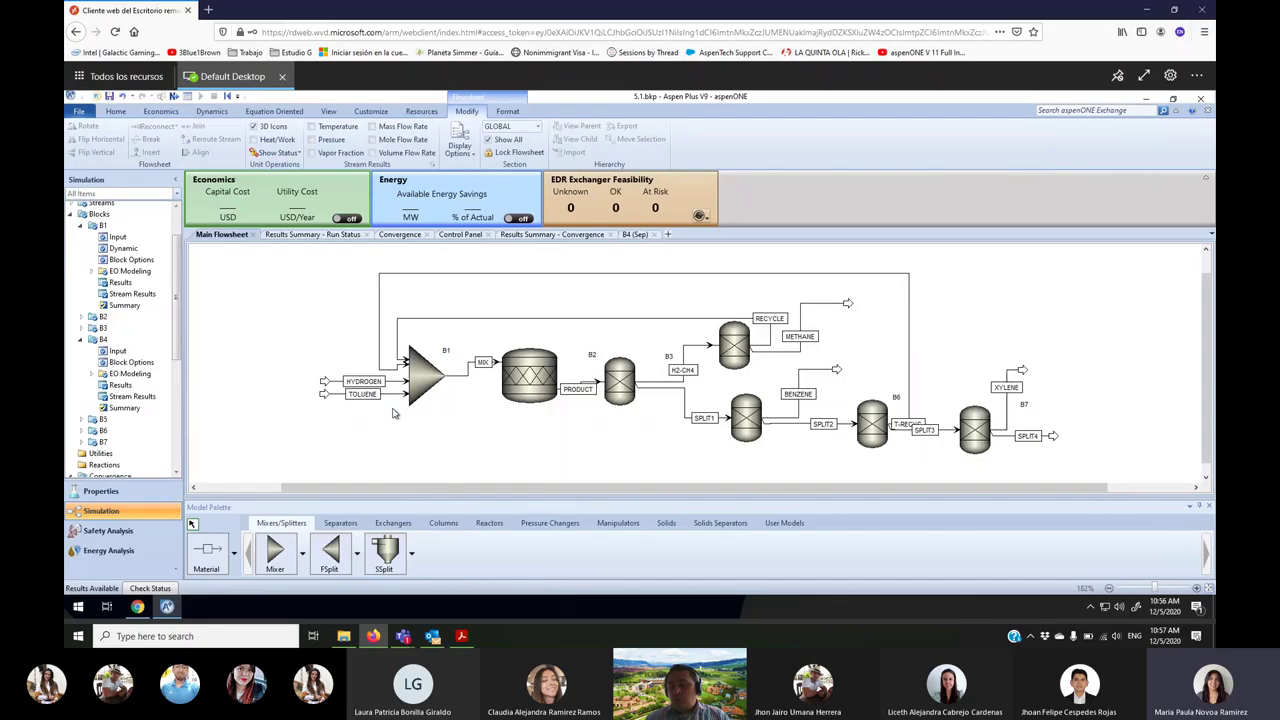
- Zoom in and raise the T-RECYC loop's top run above the flowsheet
click(398, 366)
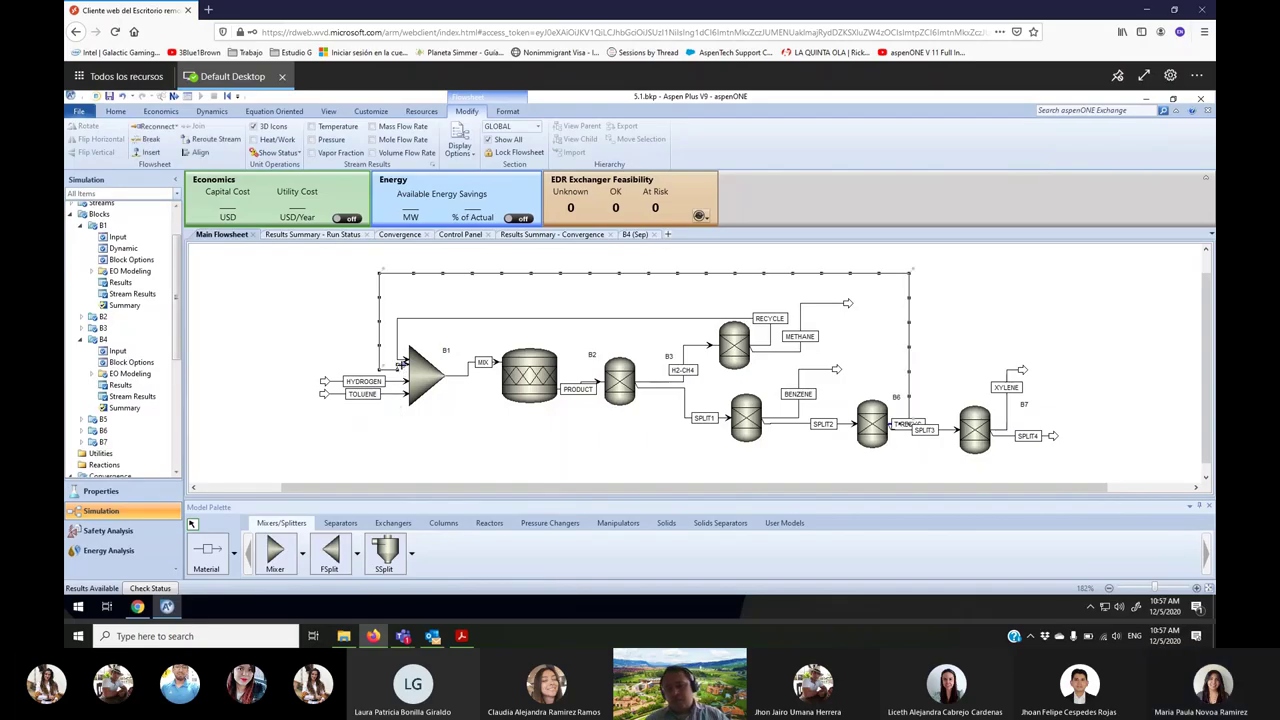
click(420, 396)
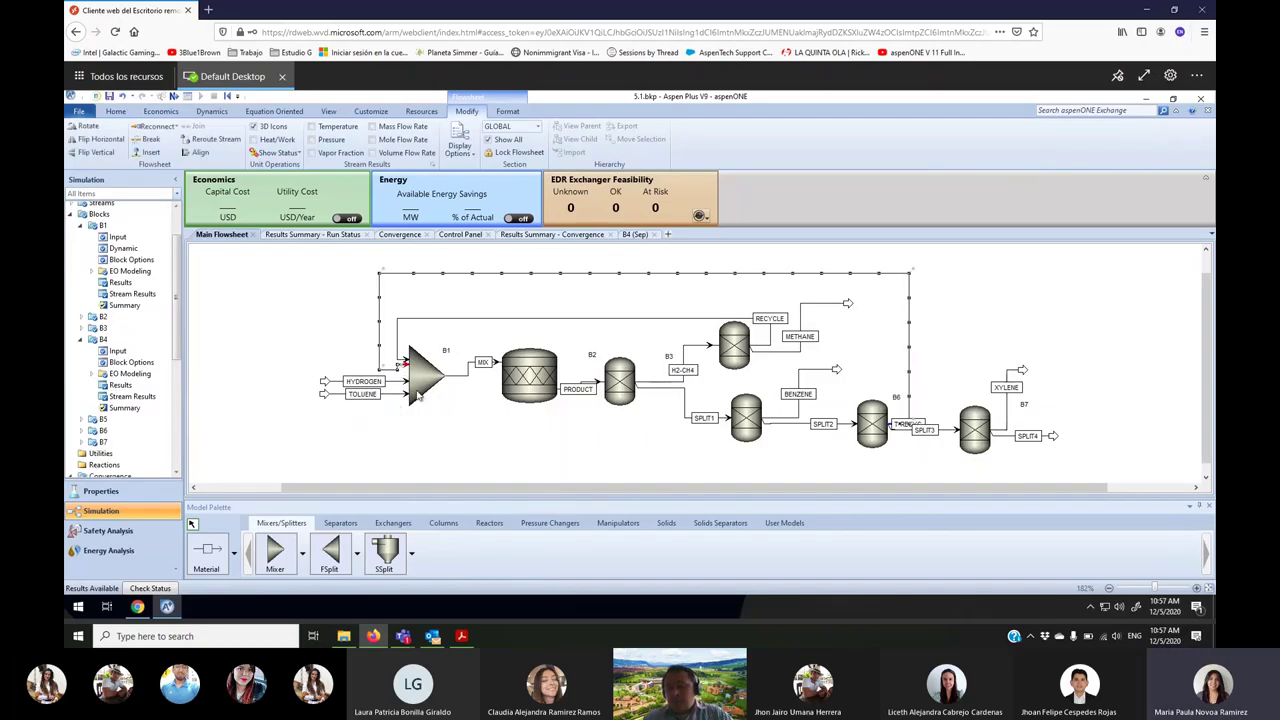
scroll(420, 396, up, 2)
click(457, 443)
scroll(377, 392, up, 2)
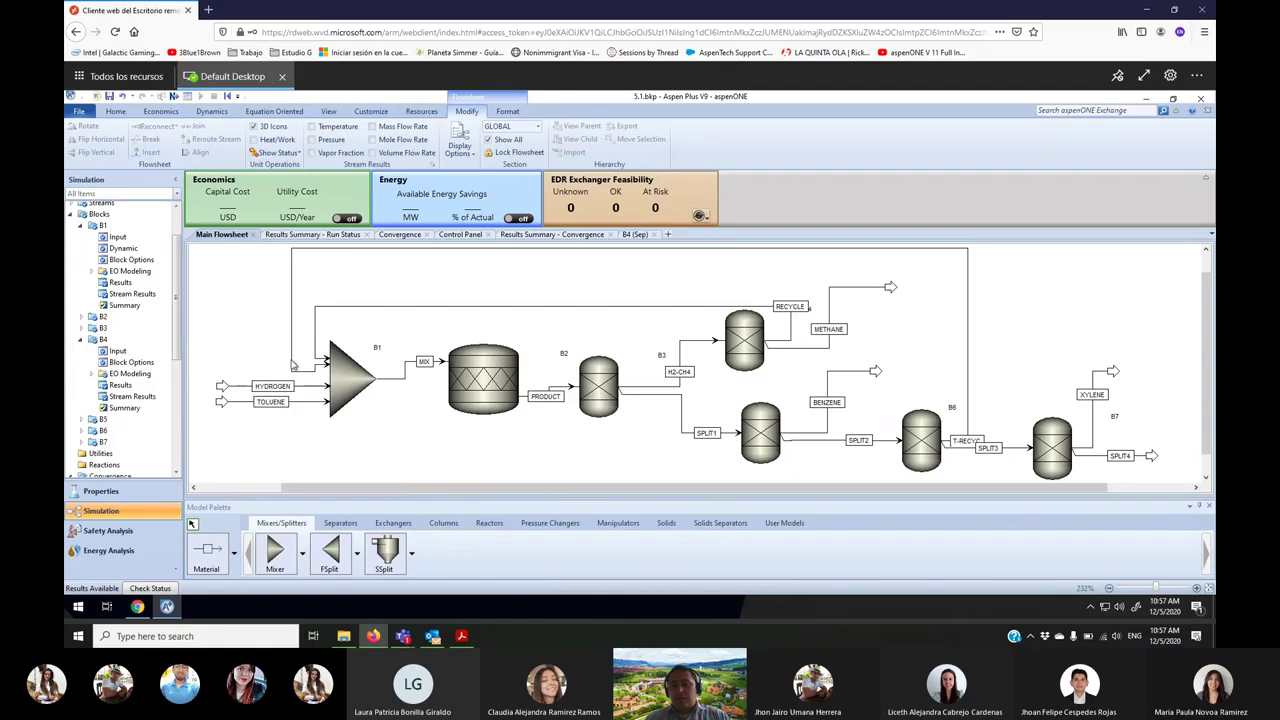
click(322, 369)
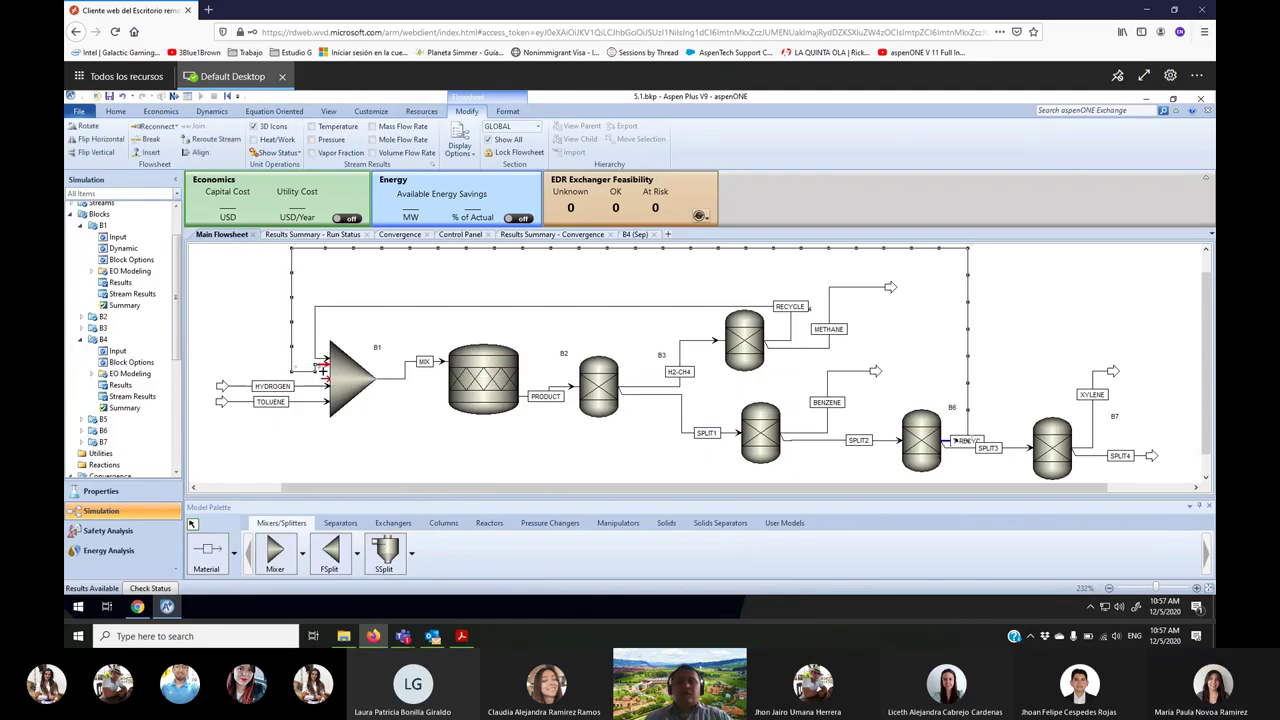
click(386, 441)
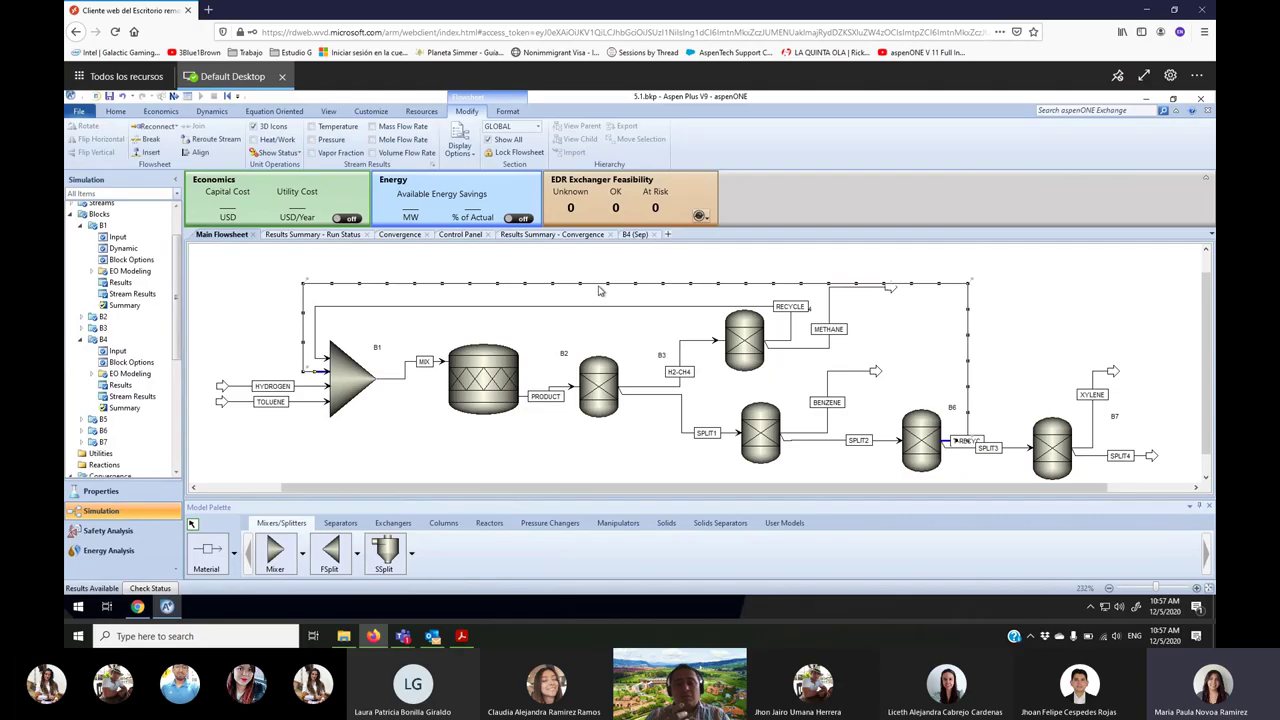
drag(607, 285, 608, 268)
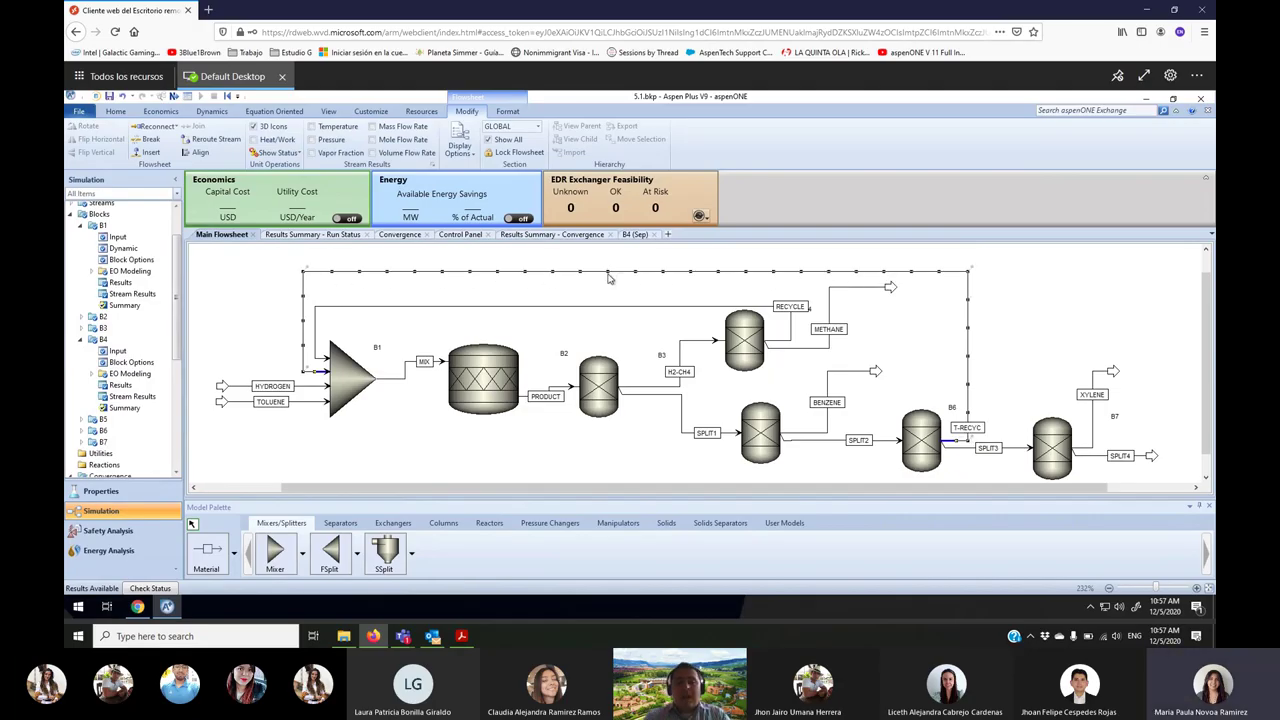
click(587, 459)
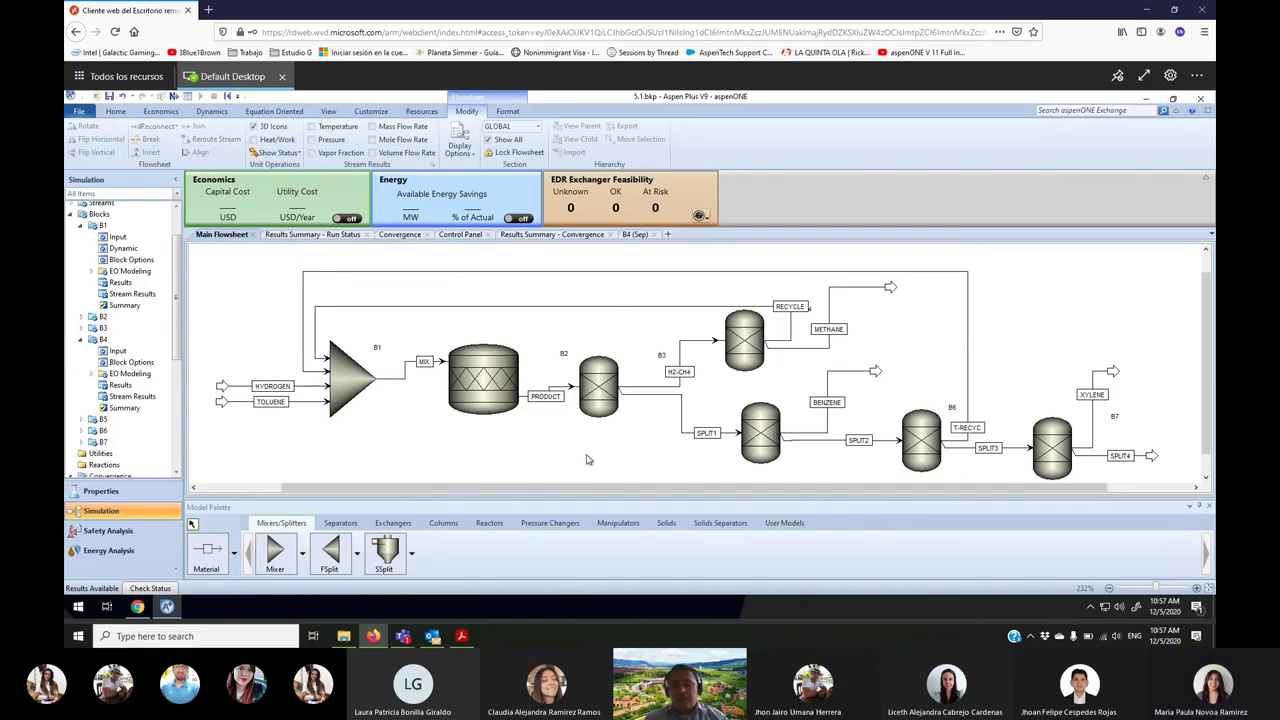
- Zoom back out and save the simulation as 5.1.bkp, also as an Aspen Plus document
scroll(587, 459, down, 2)
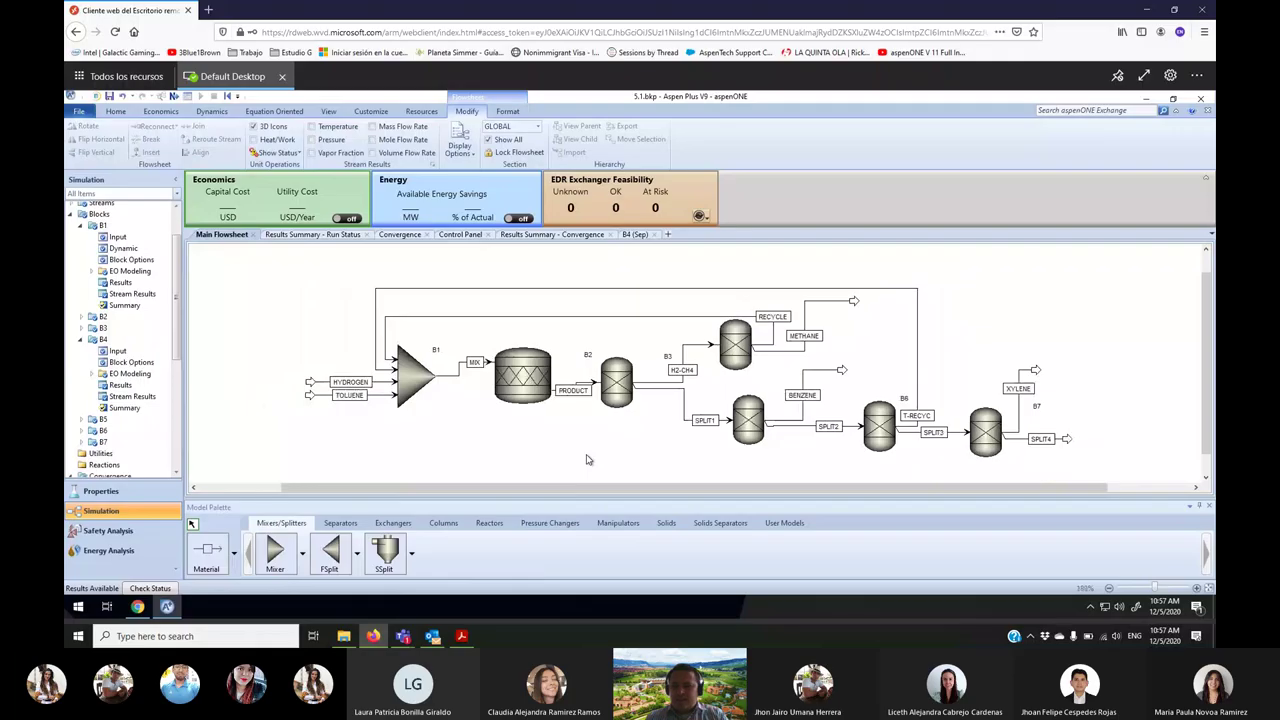
scroll(587, 459, down, 1)
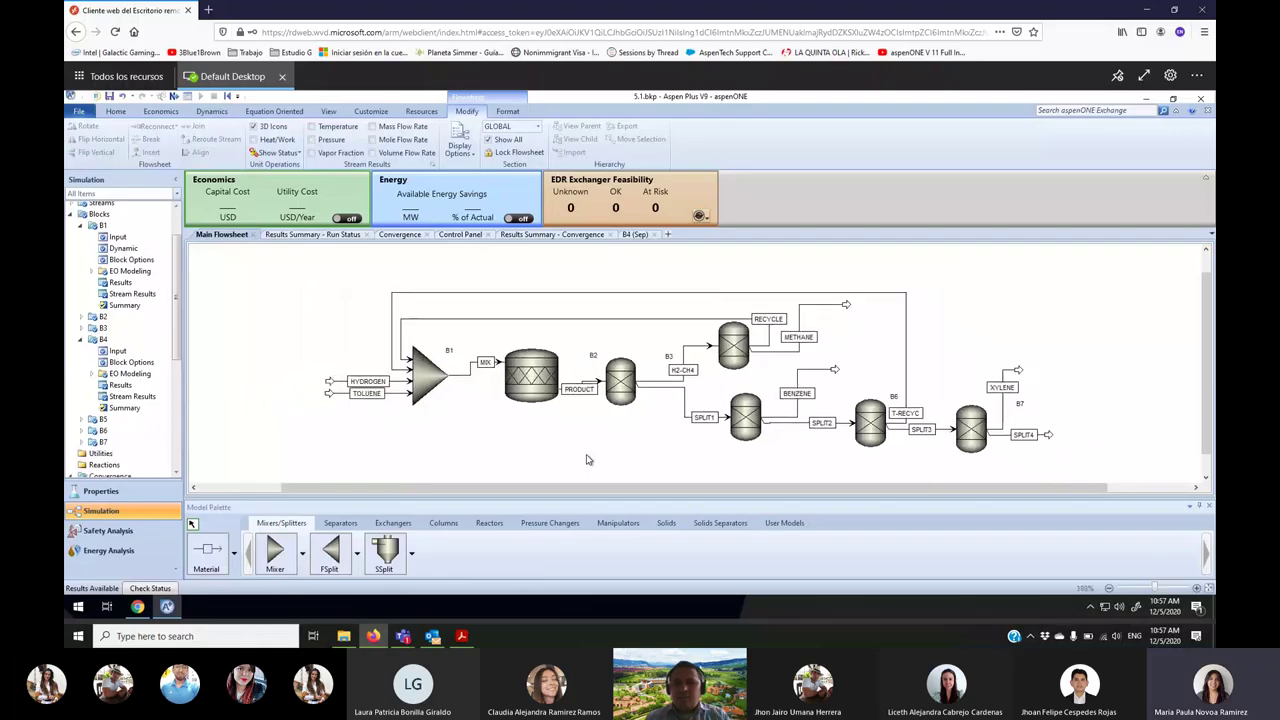
click(110, 97)
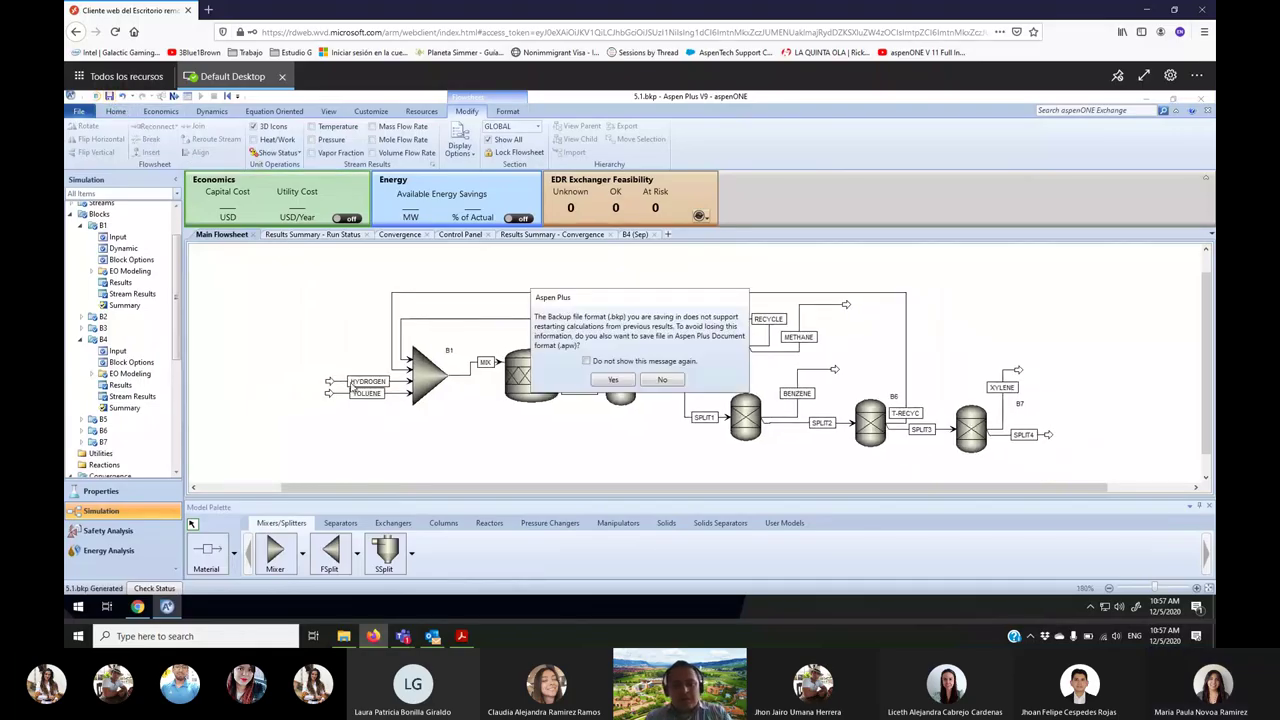
click(612, 380)
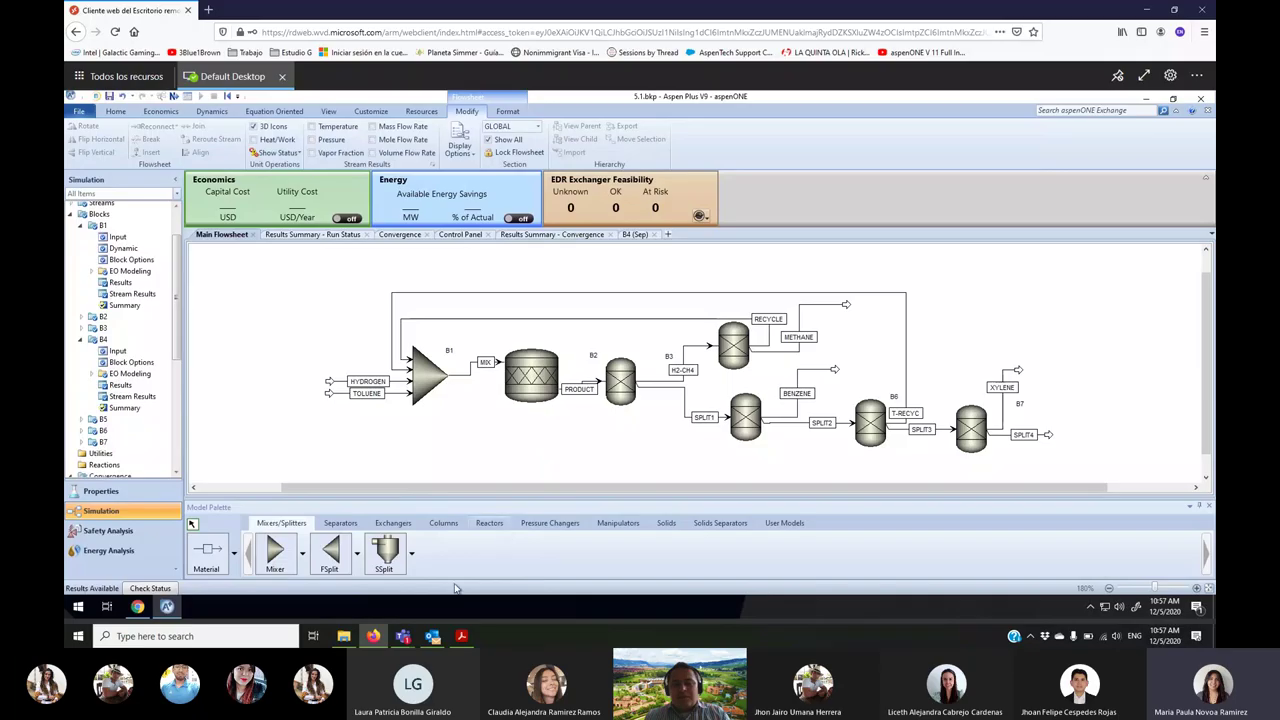
- Bring the Teams meeting window with the participants' video back to the front
mouse_move(402, 640)
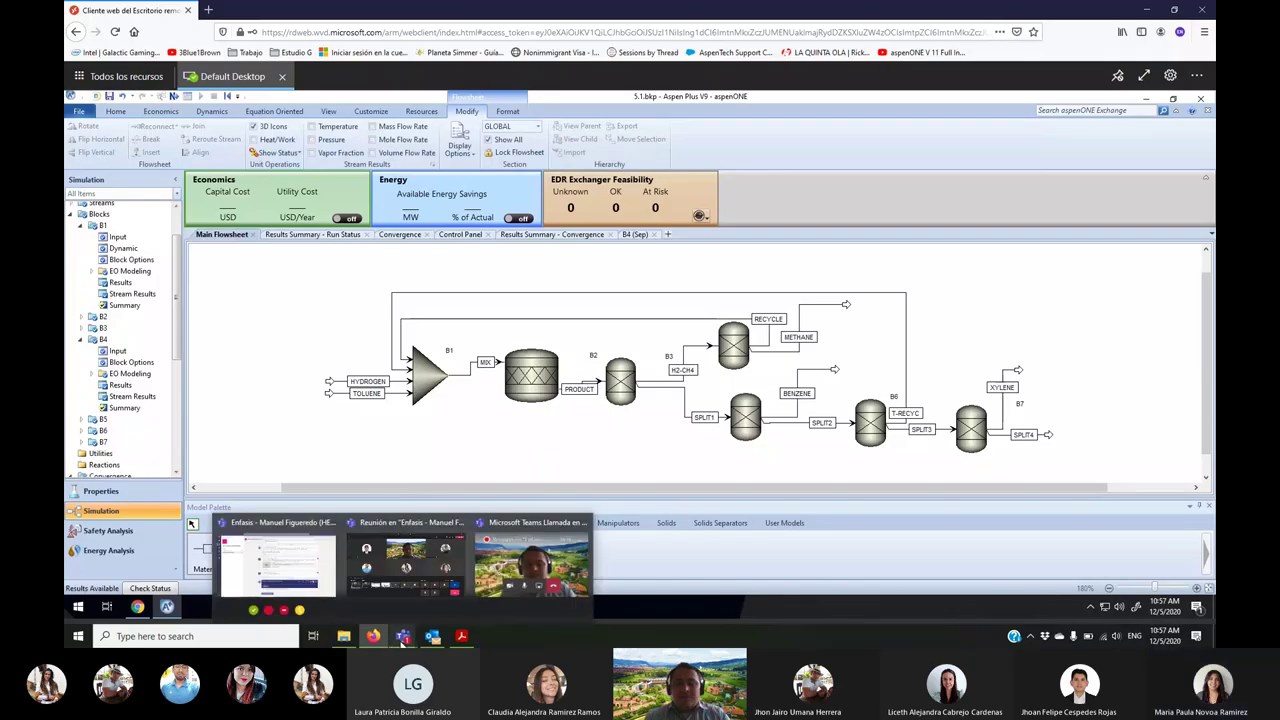
click(442, 558)
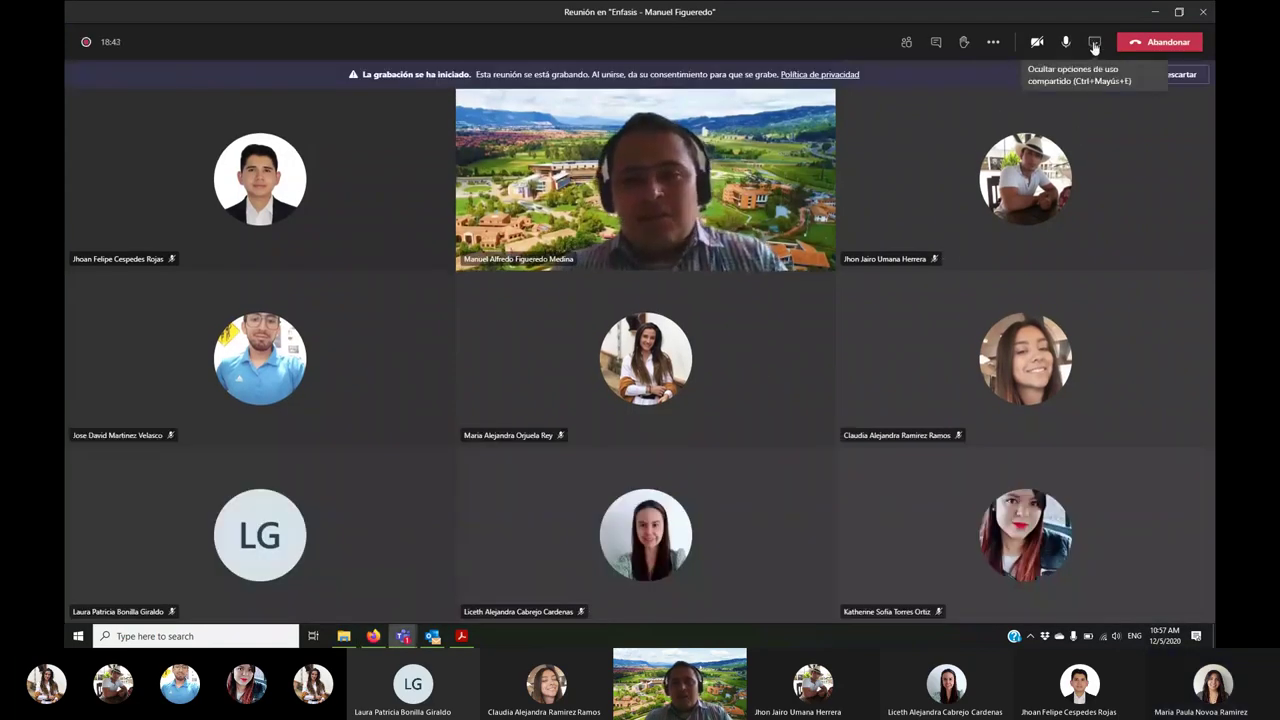
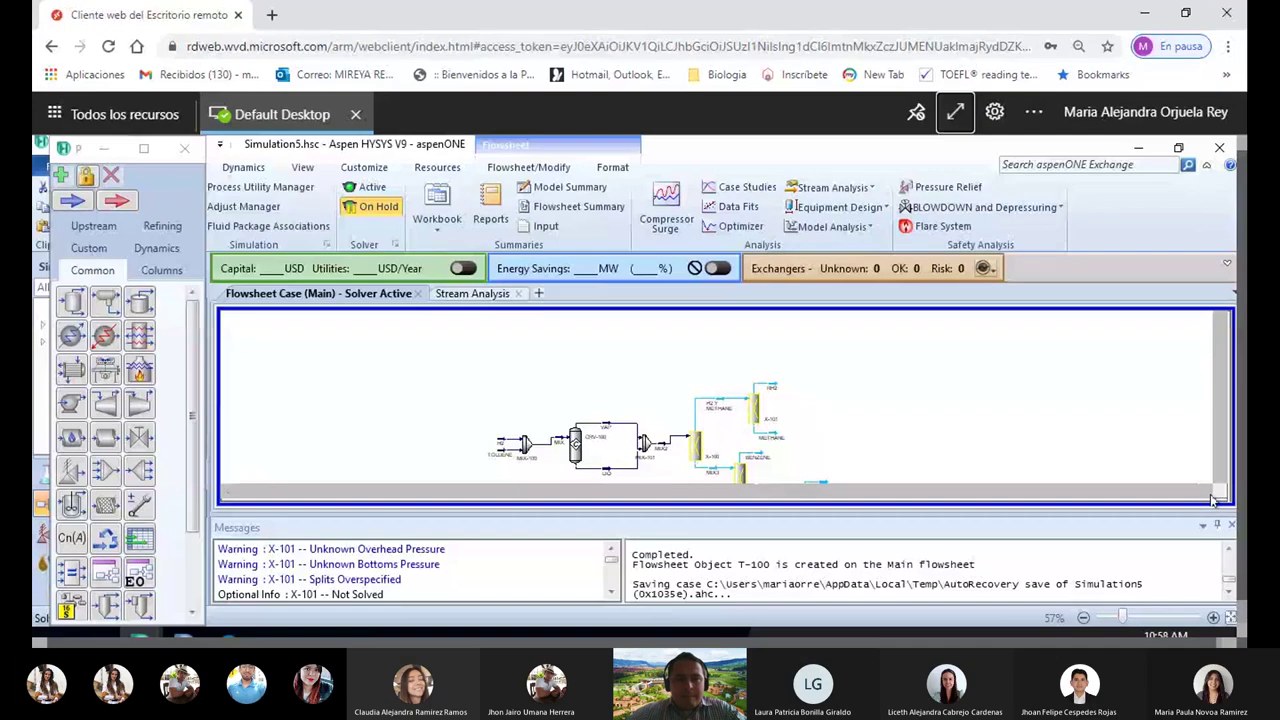
- Collapse the ribbon, zoom the flowsheet to 143% around splitters X-101–X-104, and go full-screen
click(1205, 167)
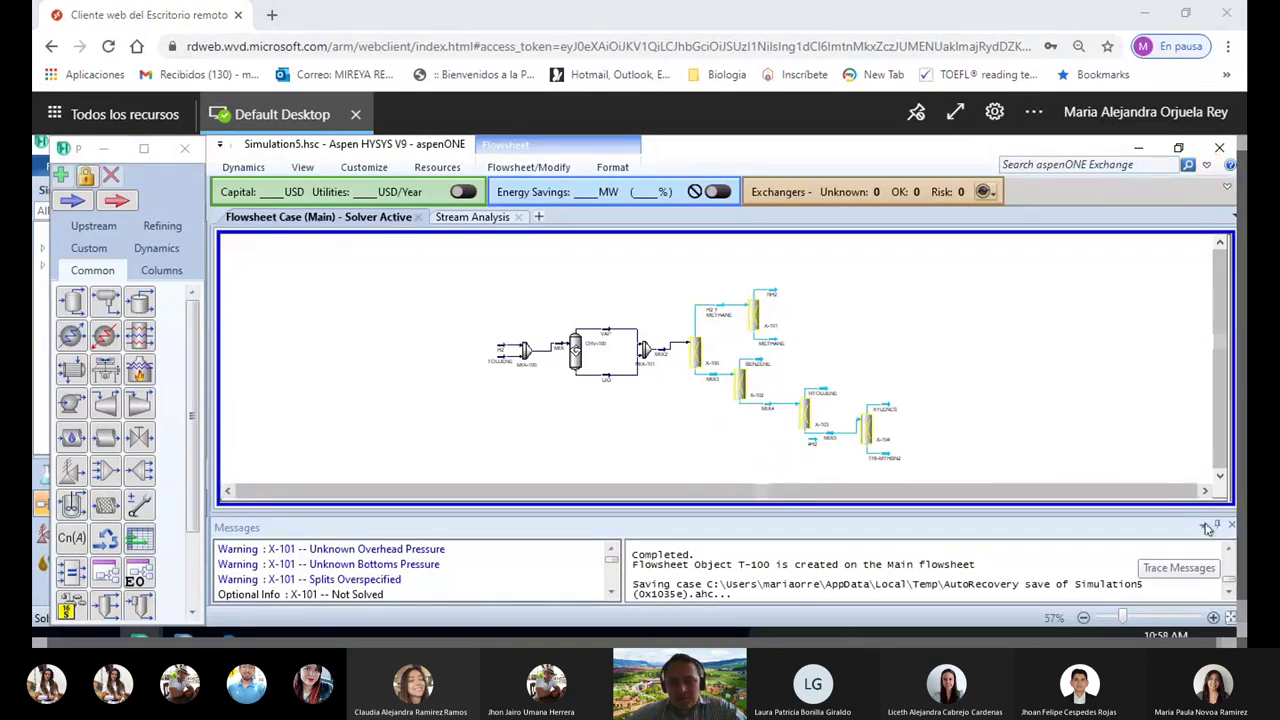
drag(1136, 620, 1172, 620)
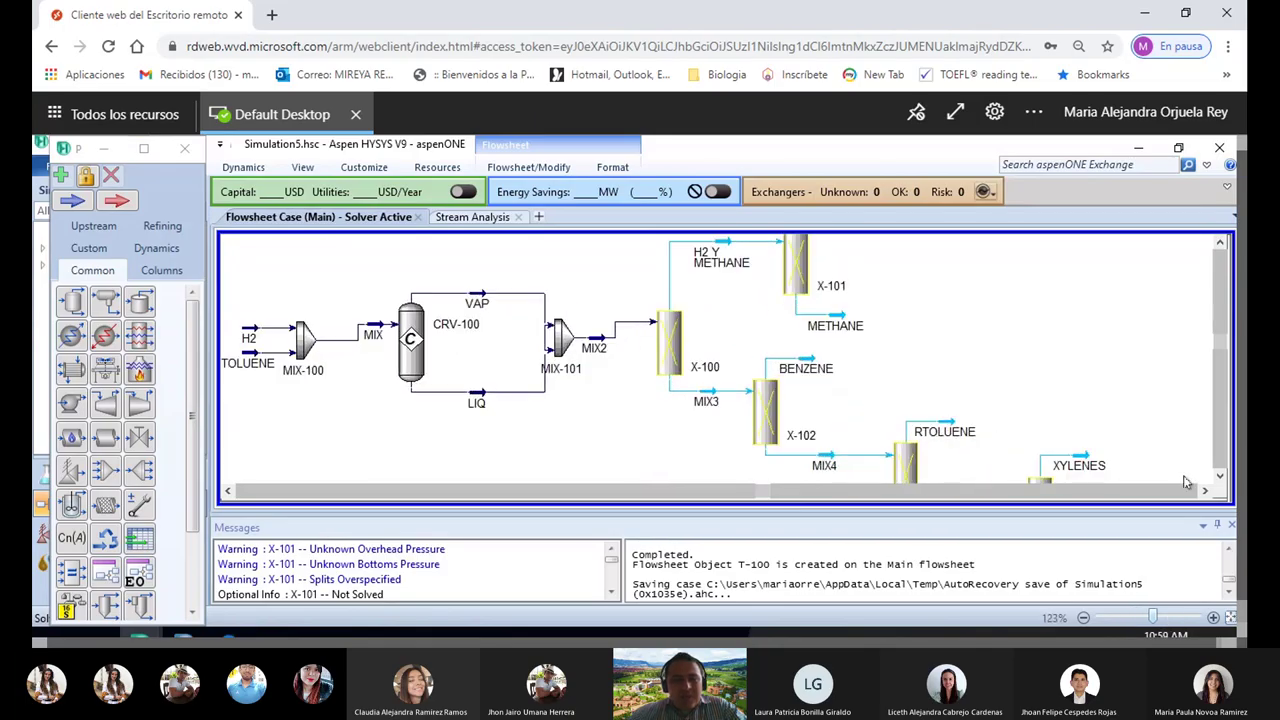
click(1220, 242)
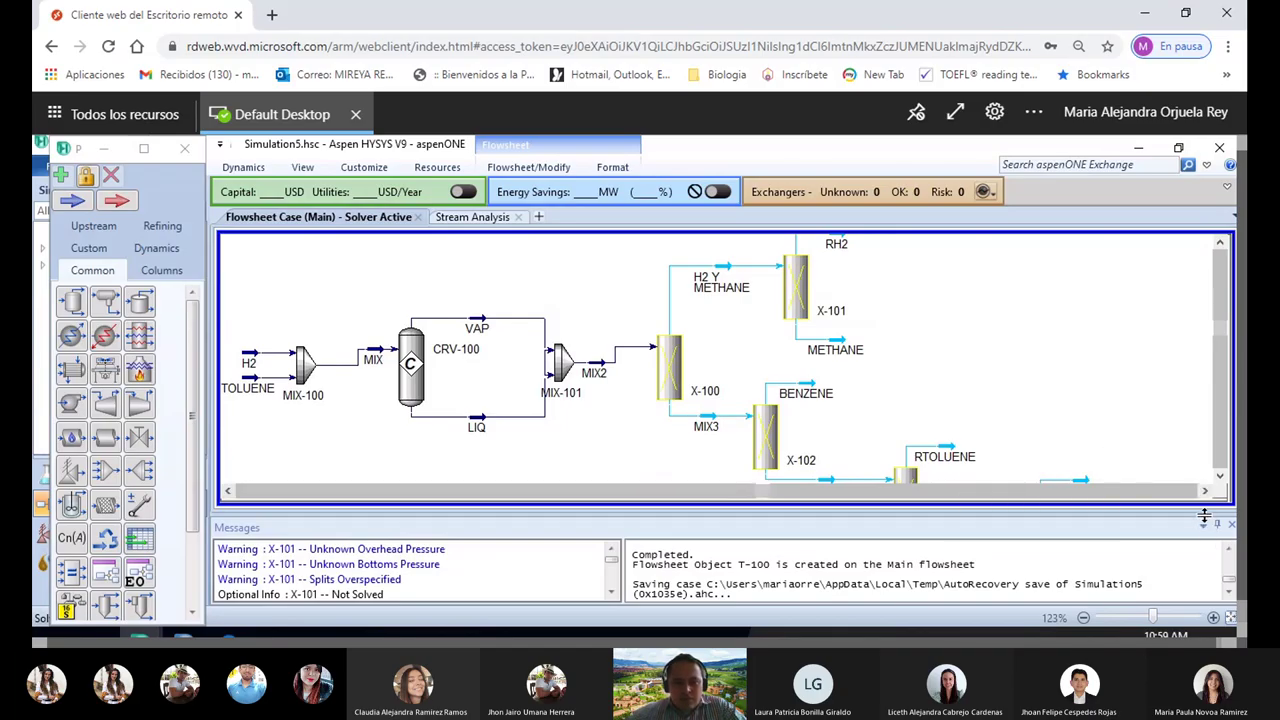
click(1213, 618)
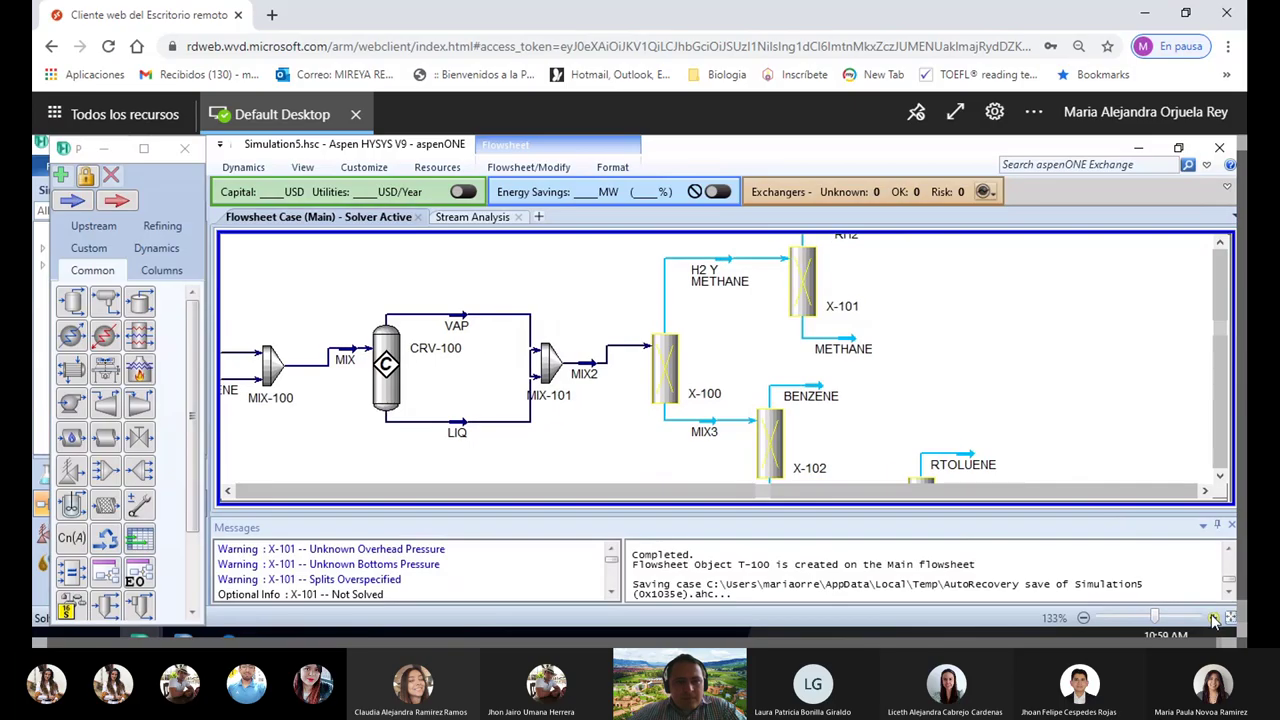
click(1213, 618)
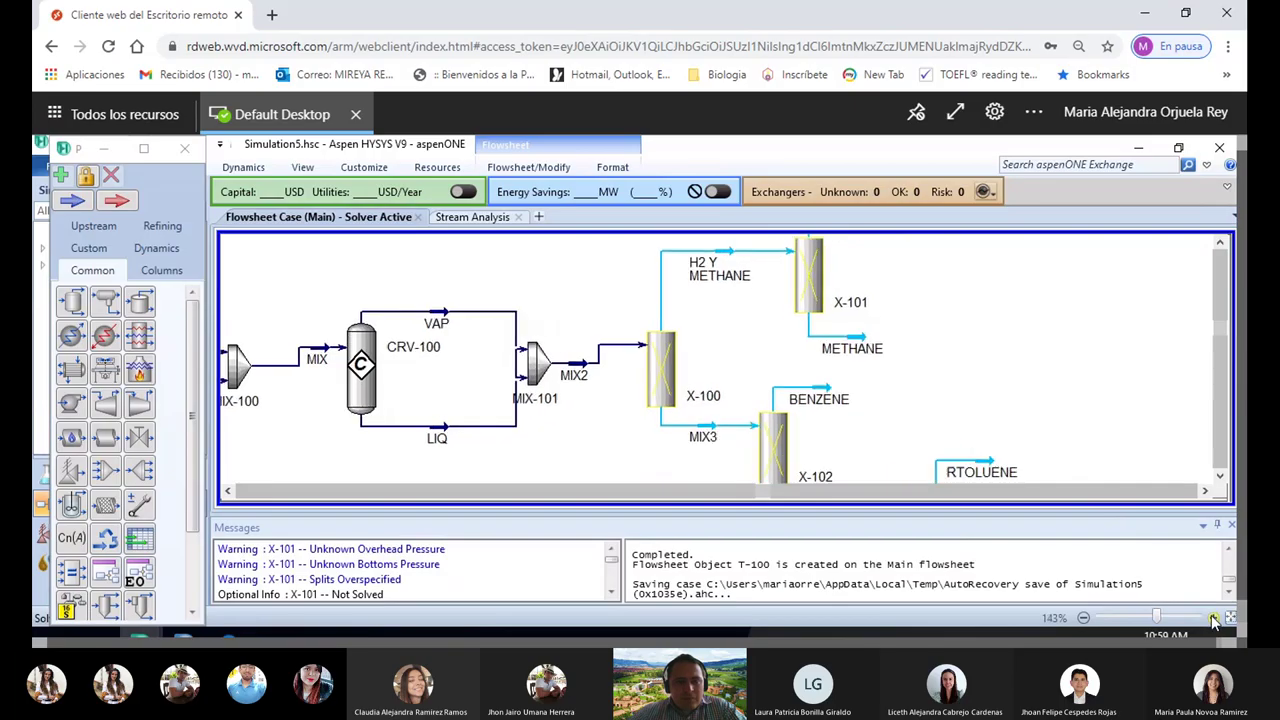
click(1062, 491)
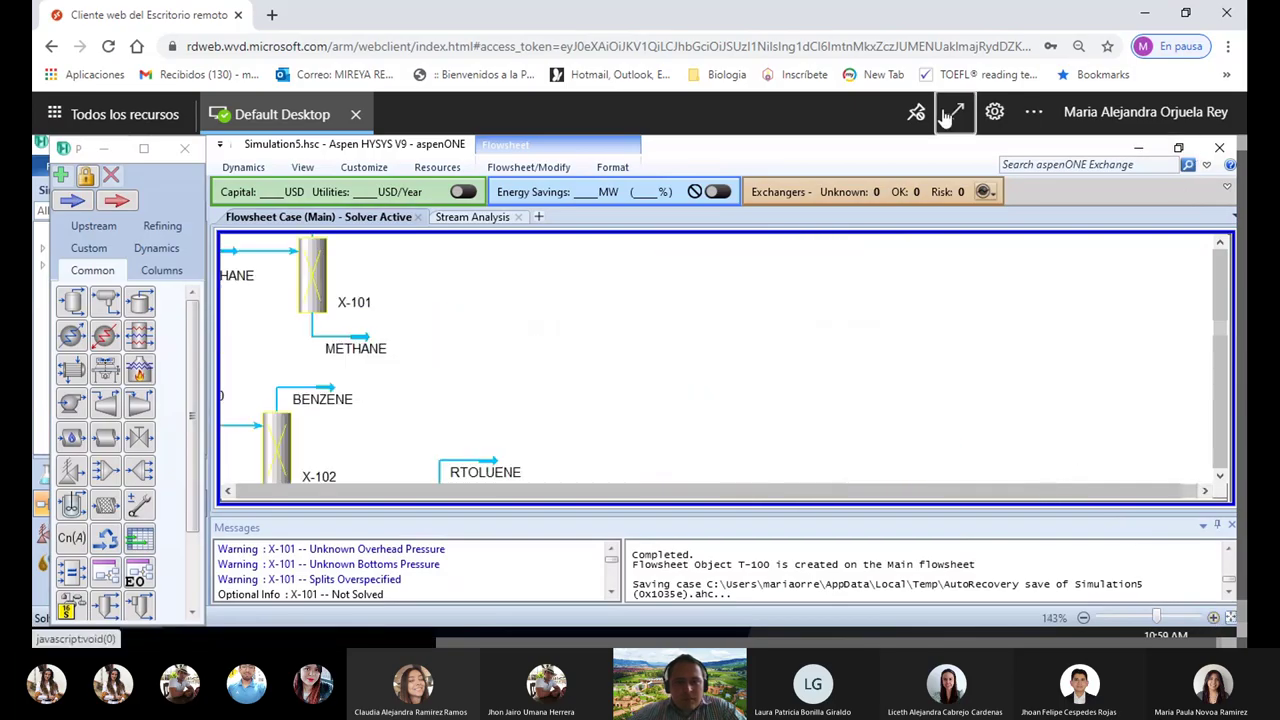
click(955, 112)
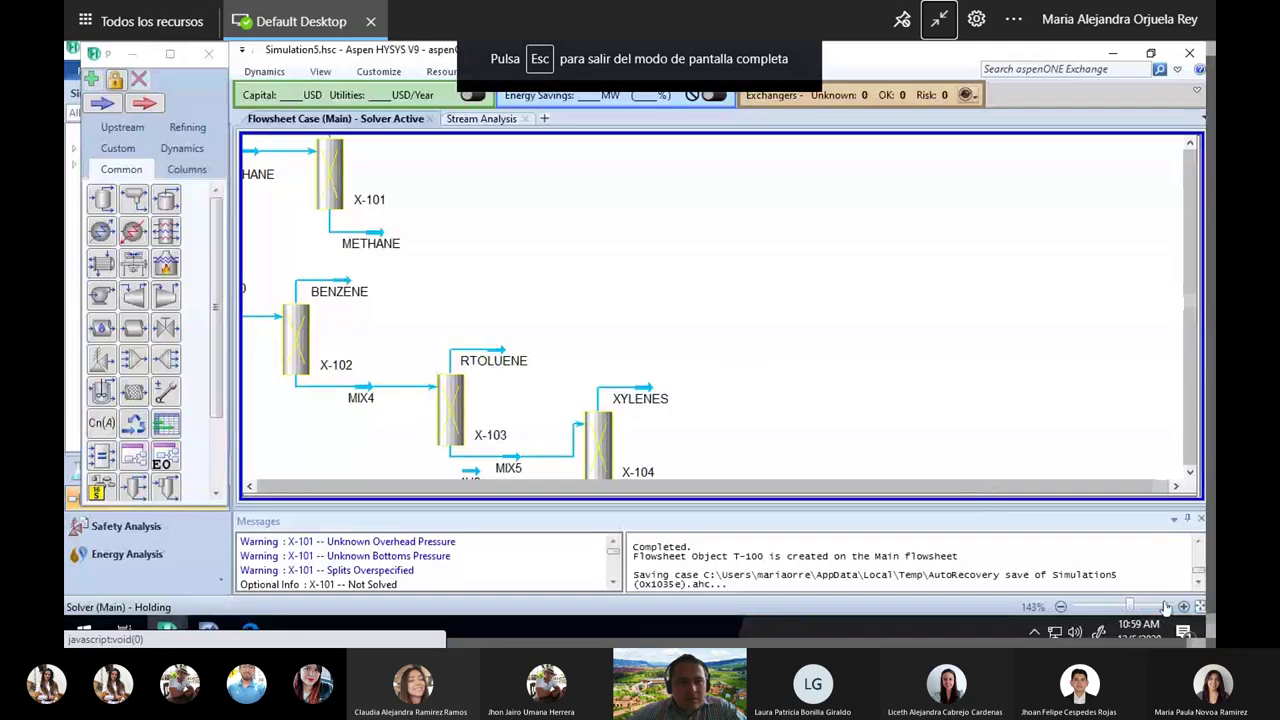
- Zoom the flowsheet back to 133%, restore the ribbon, and dismiss the audio volume popup
click(1061, 606)
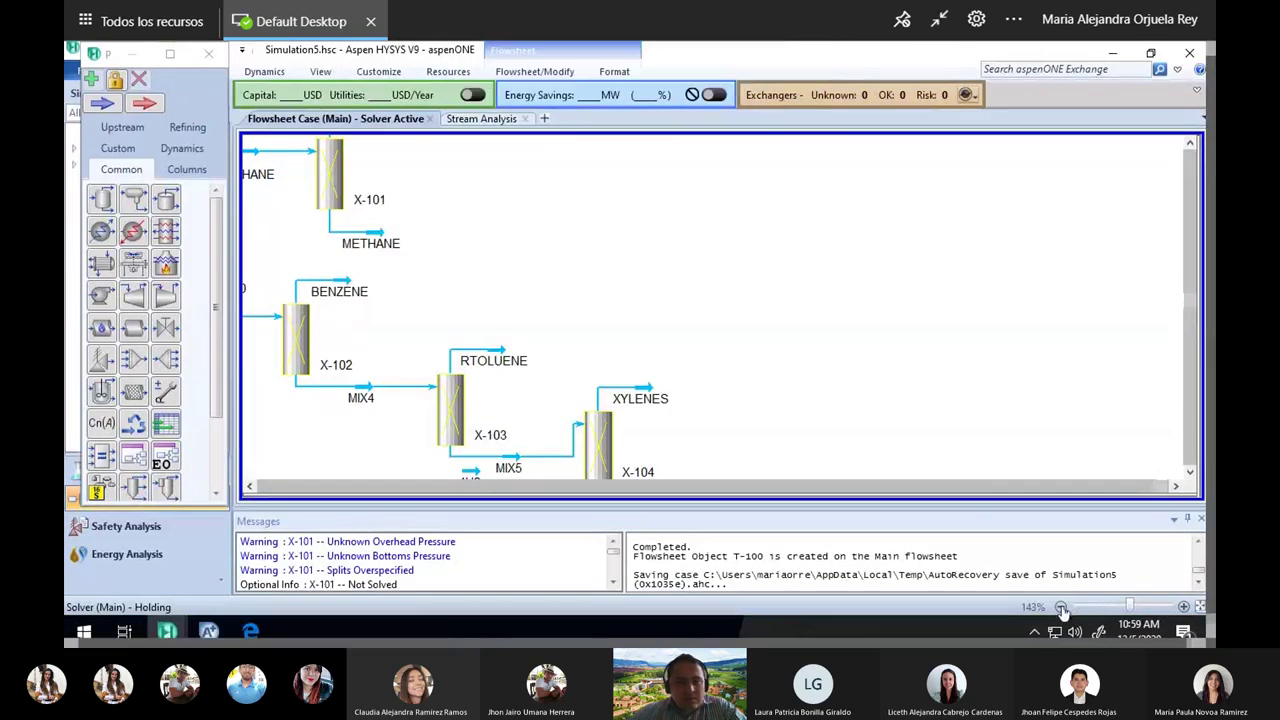
drag(982, 493, 946, 493)
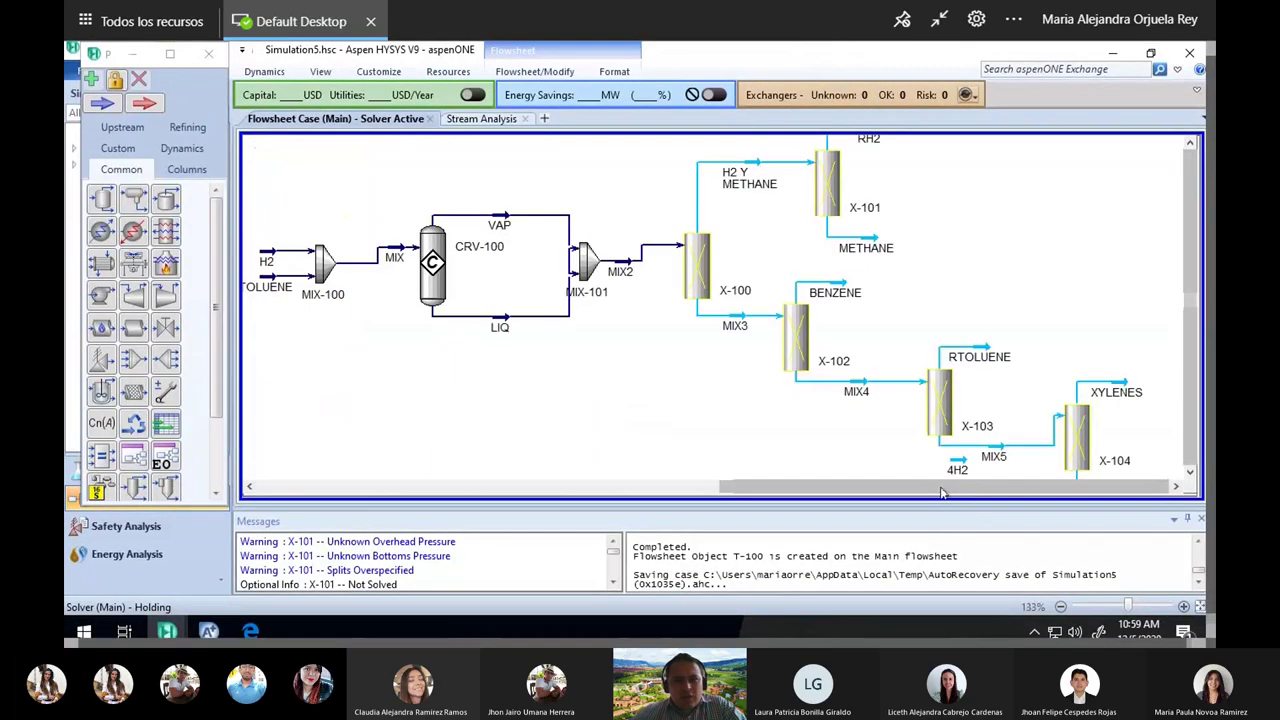
click(1179, 73)
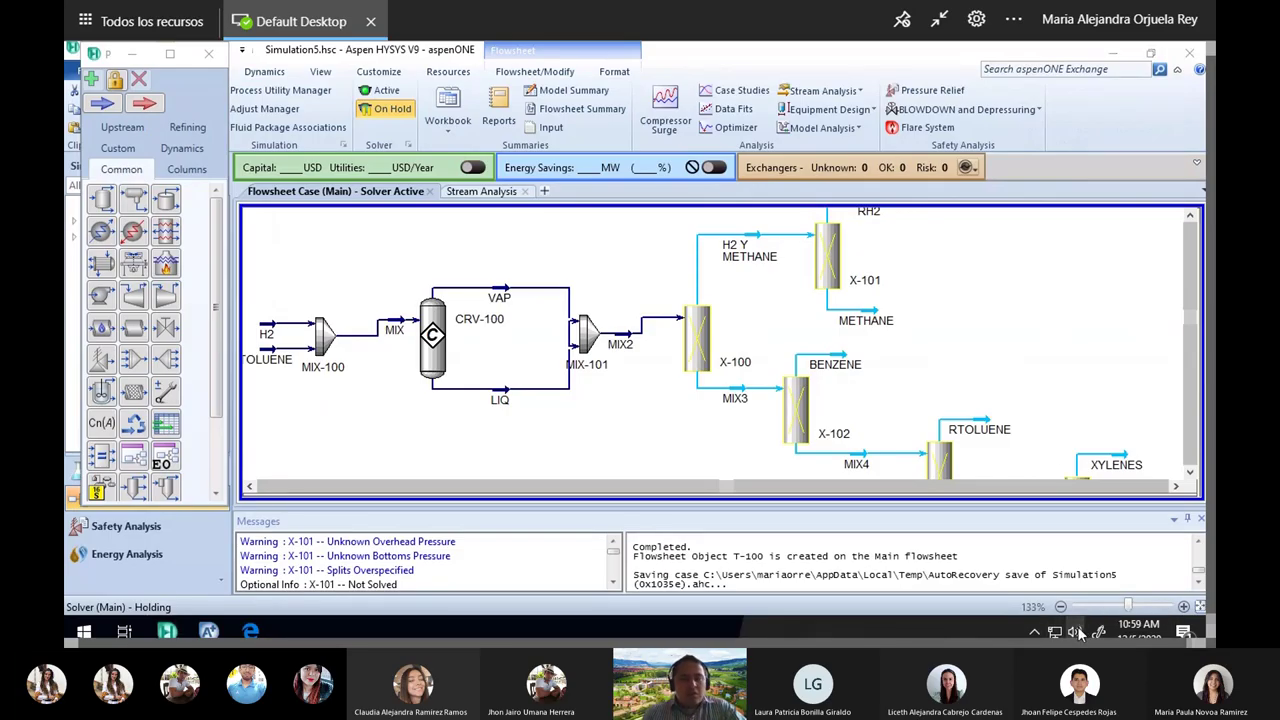
click(1076, 632)
click(1049, 283)
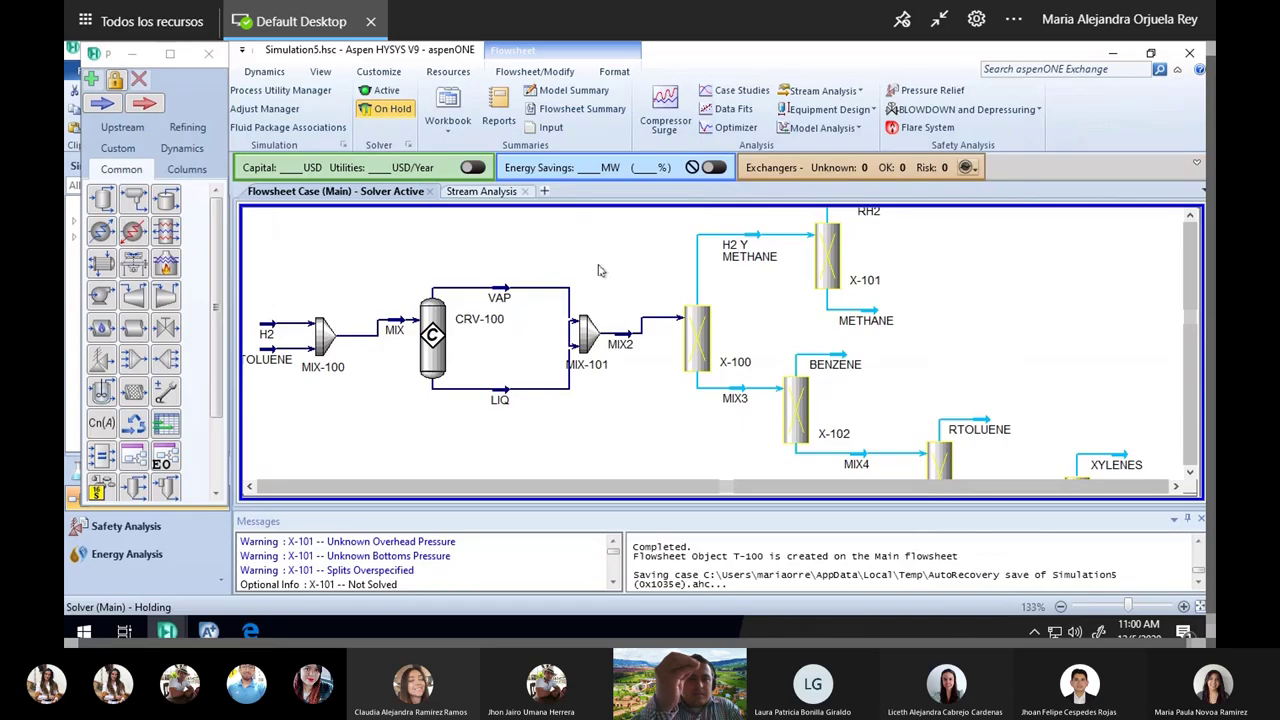
- Switch the solver to Active and select splitter X-100
click(381, 92)
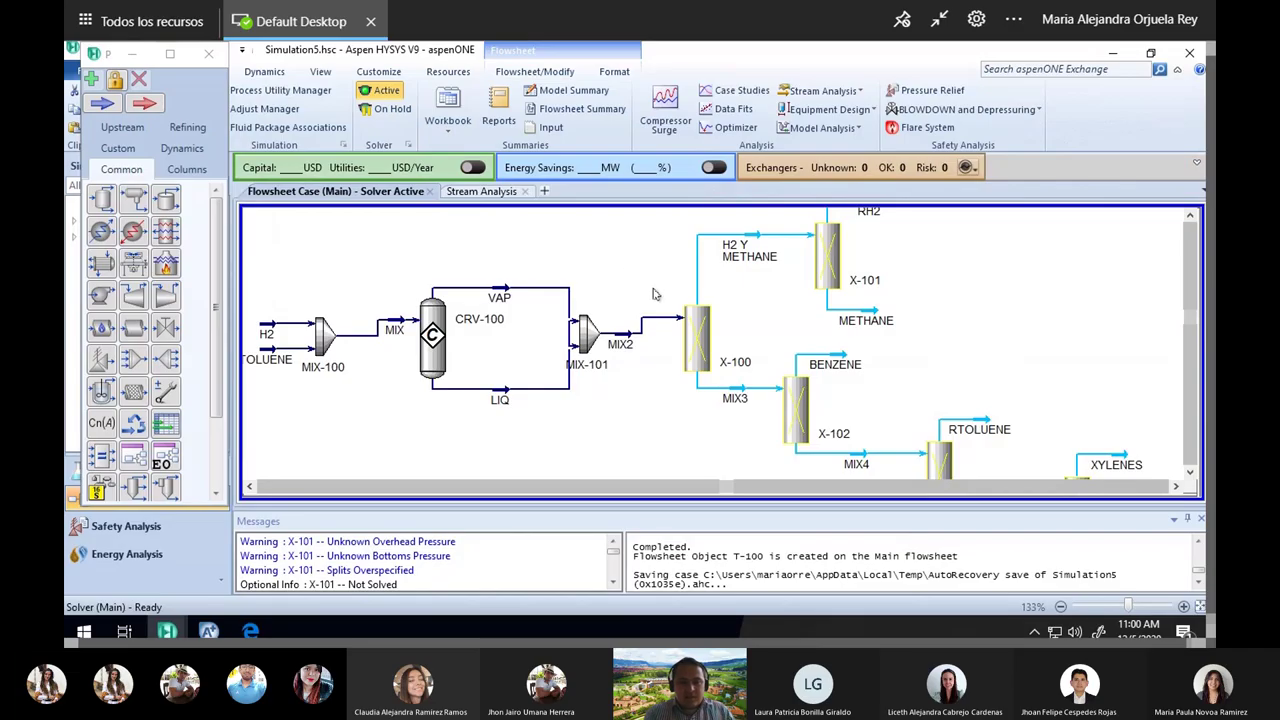
mouse_move(690, 325)
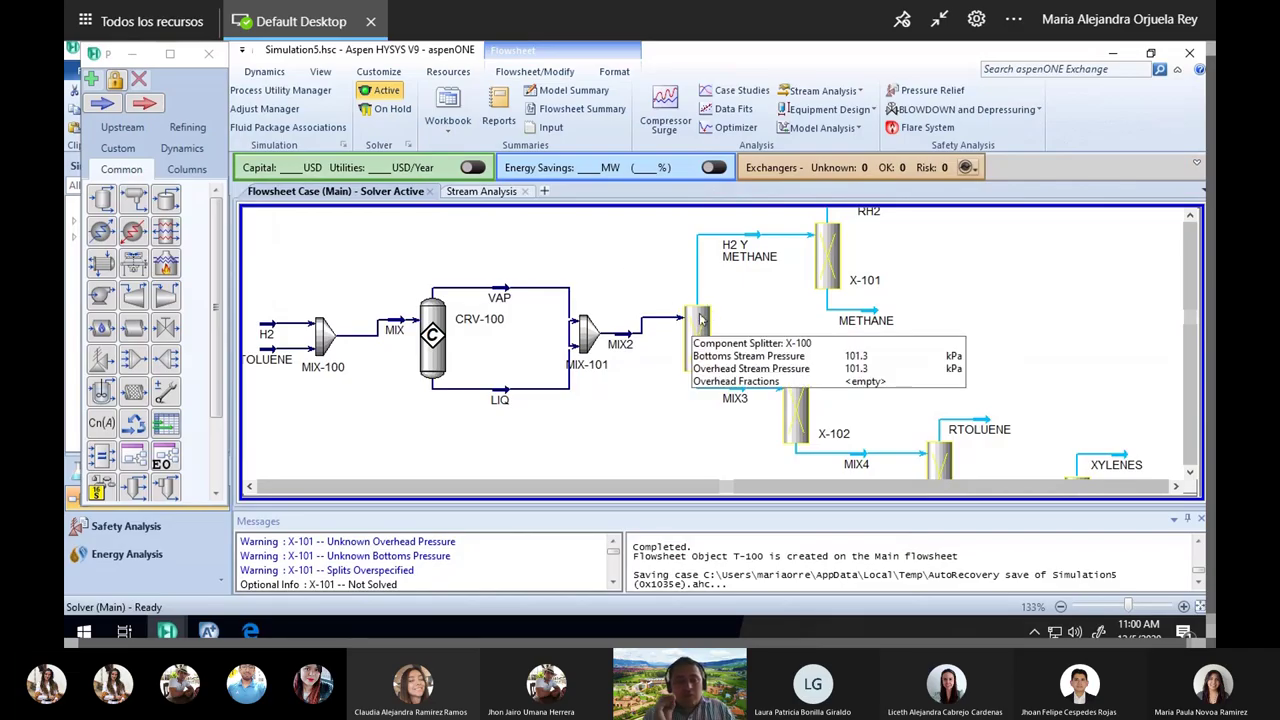
click(702, 318)
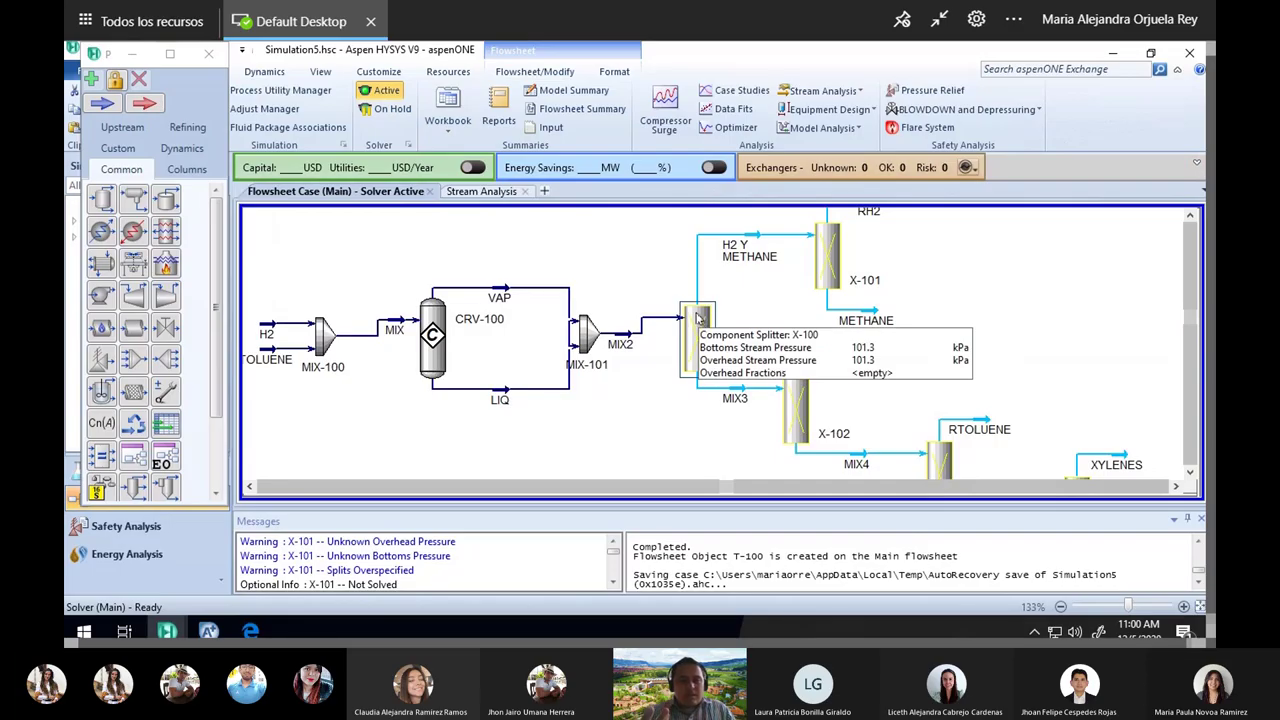
- Delete the 124-MBenzene MIX3 value from X-100's split fraction table
double_click(698, 318)
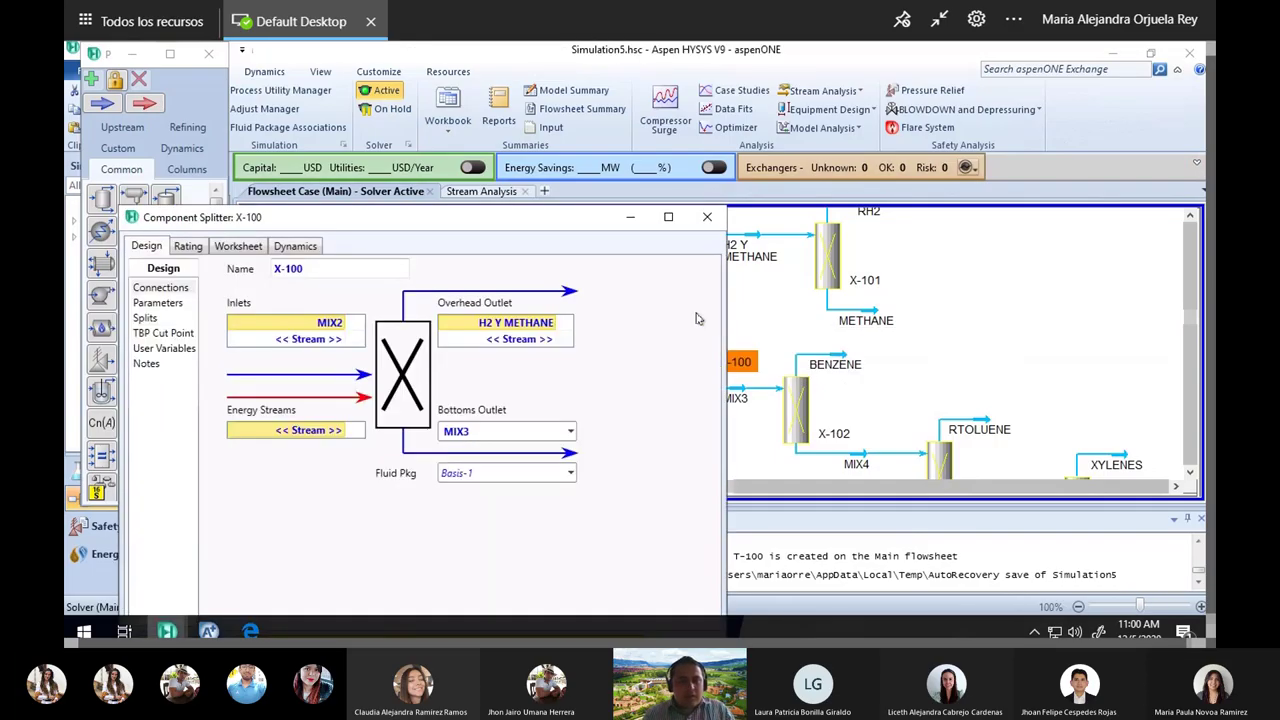
click(168, 306)
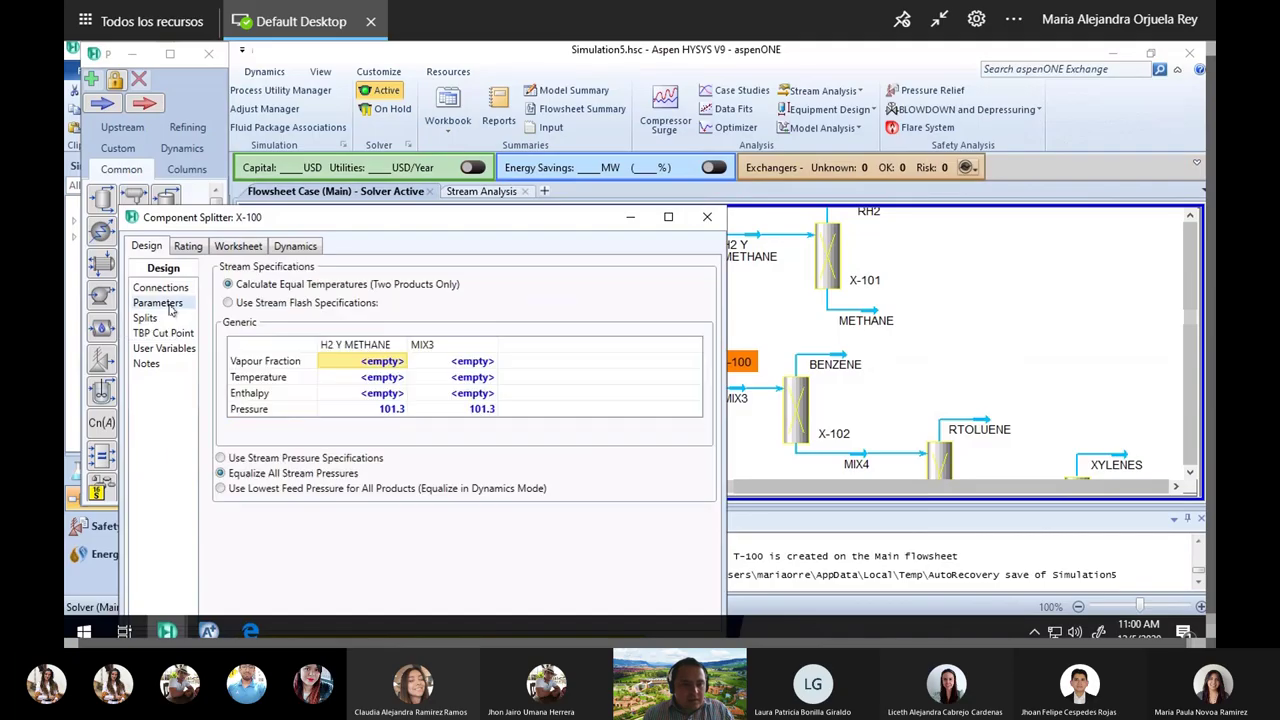
drag(538, 220, 528, 107)
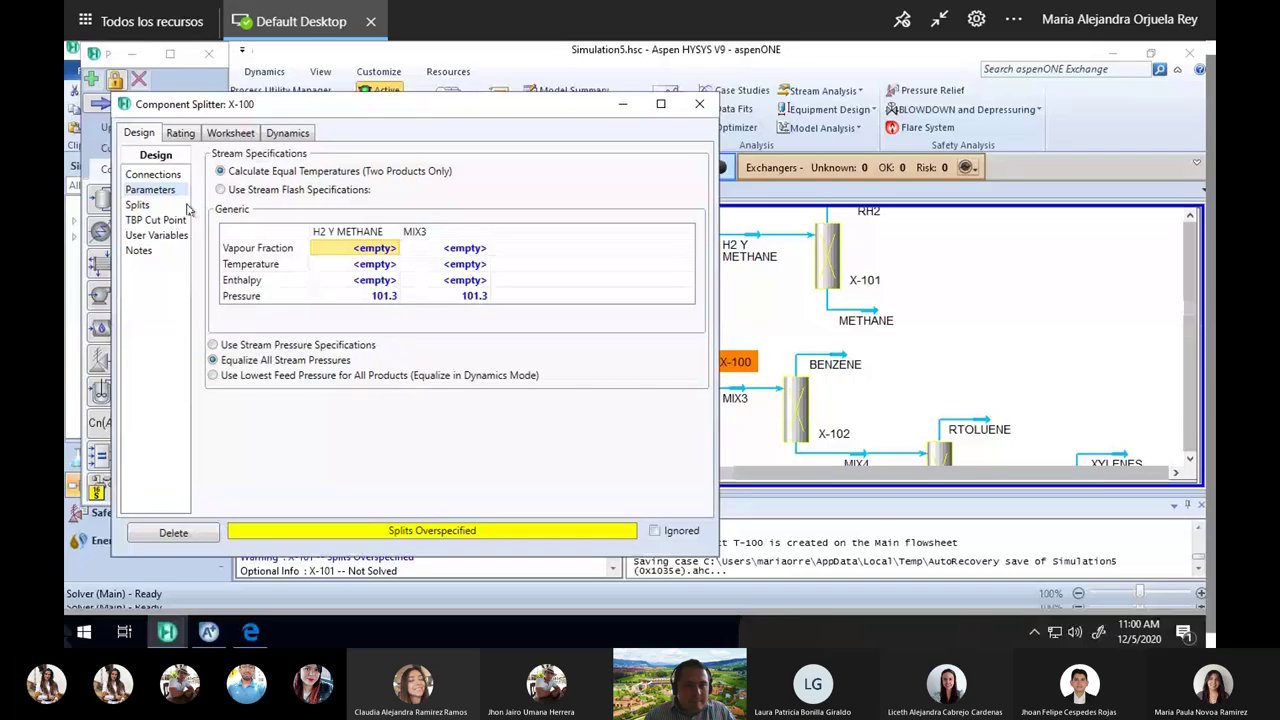
click(186, 207)
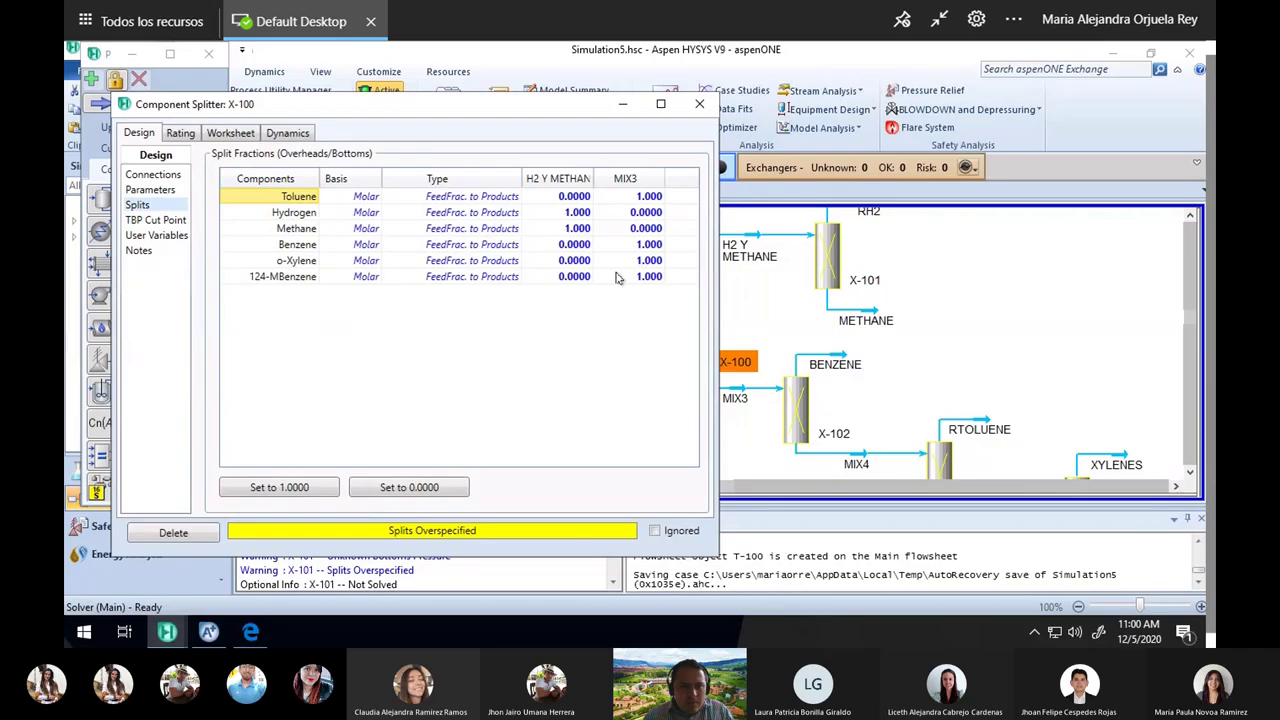
click(620, 277)
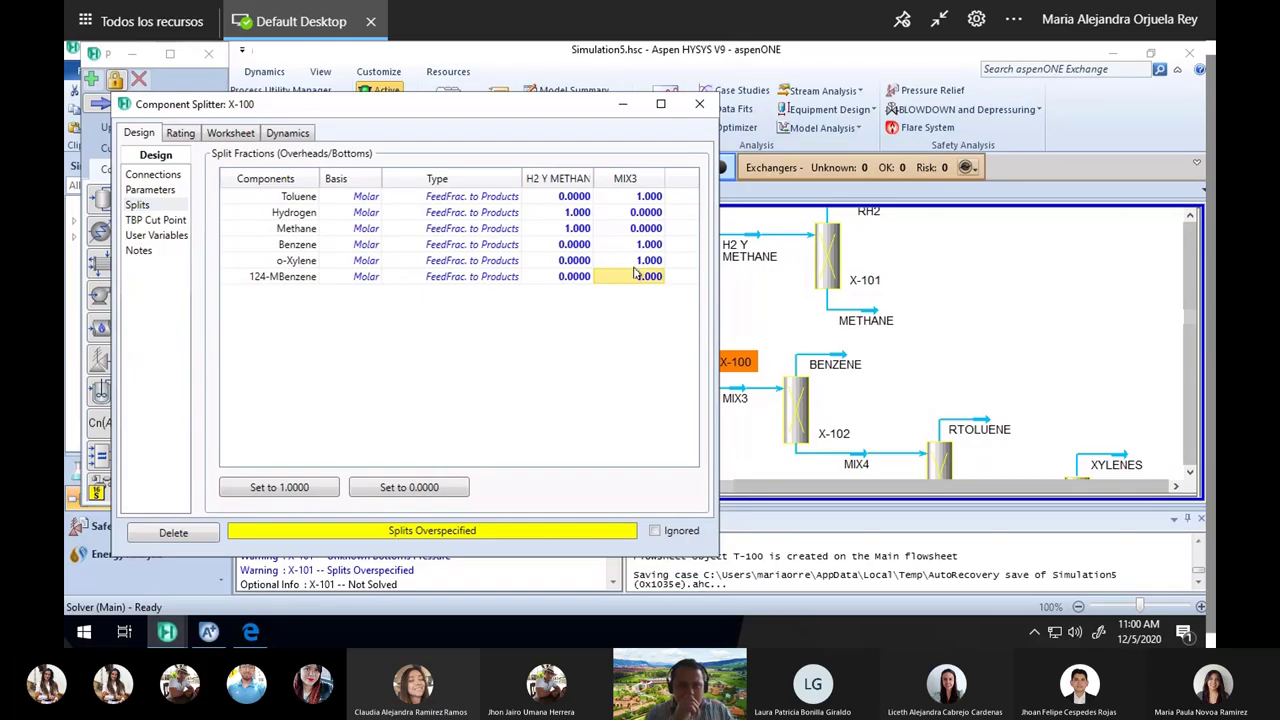
key(Delete)
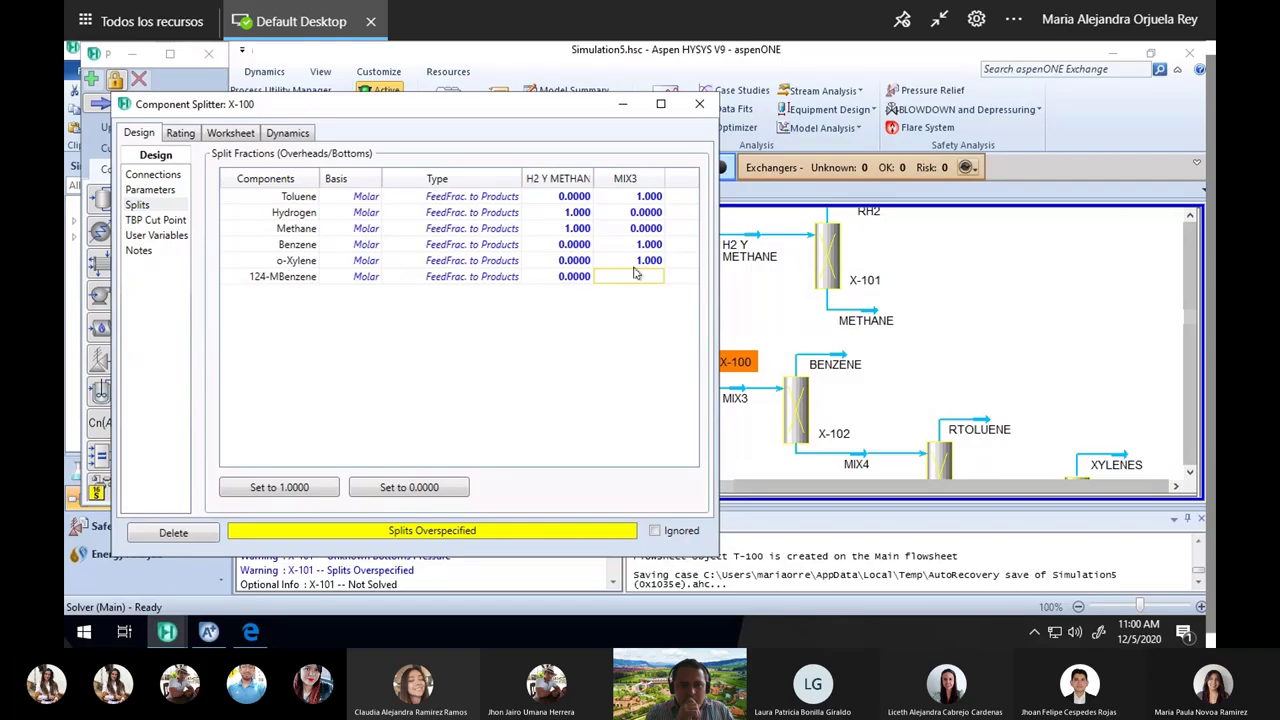
- Commit the cleared fraction, dismiss the hydrogen consistency error, and close the X-100 window
click(640, 197)
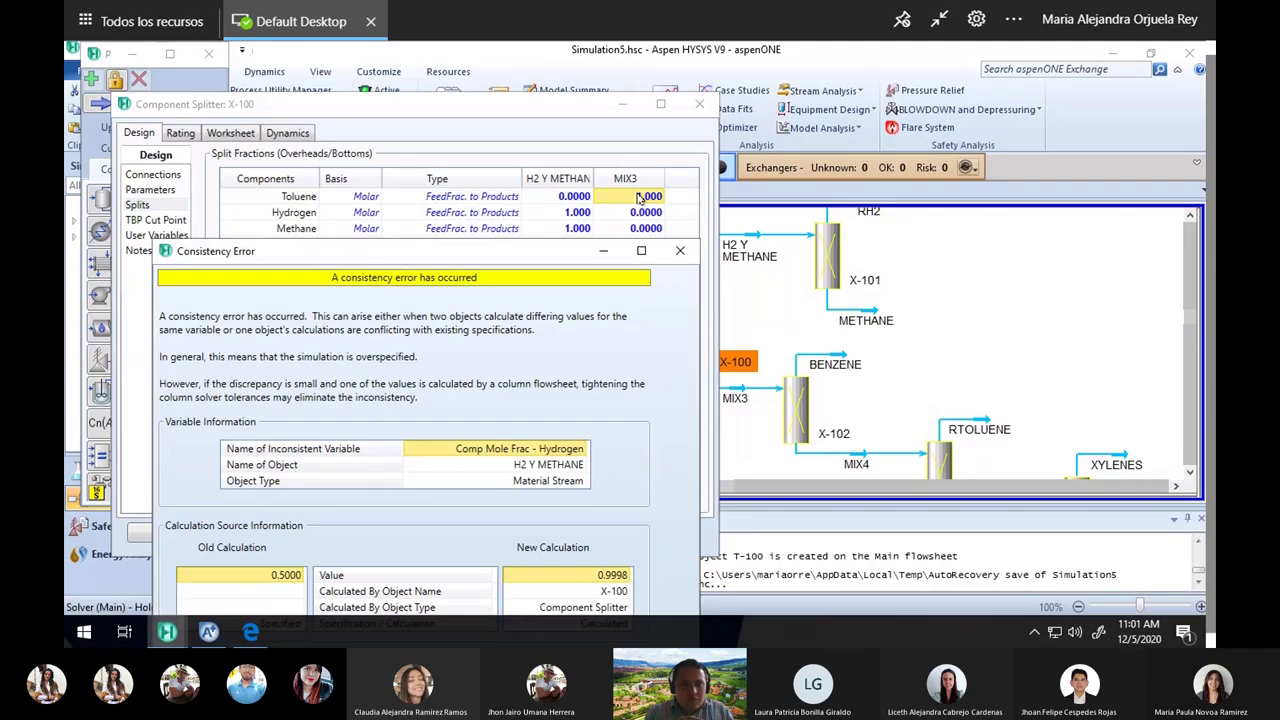
drag(552, 251, 552, 224)
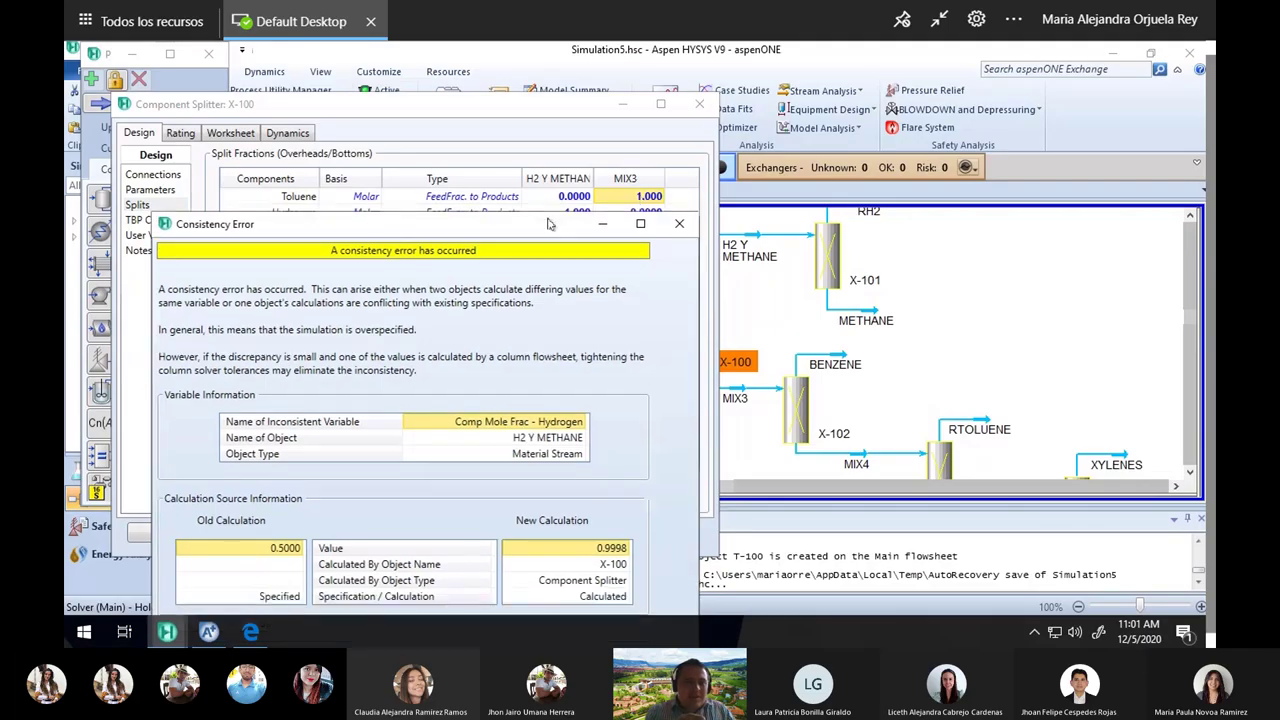
drag(528, 230, 538, 115)
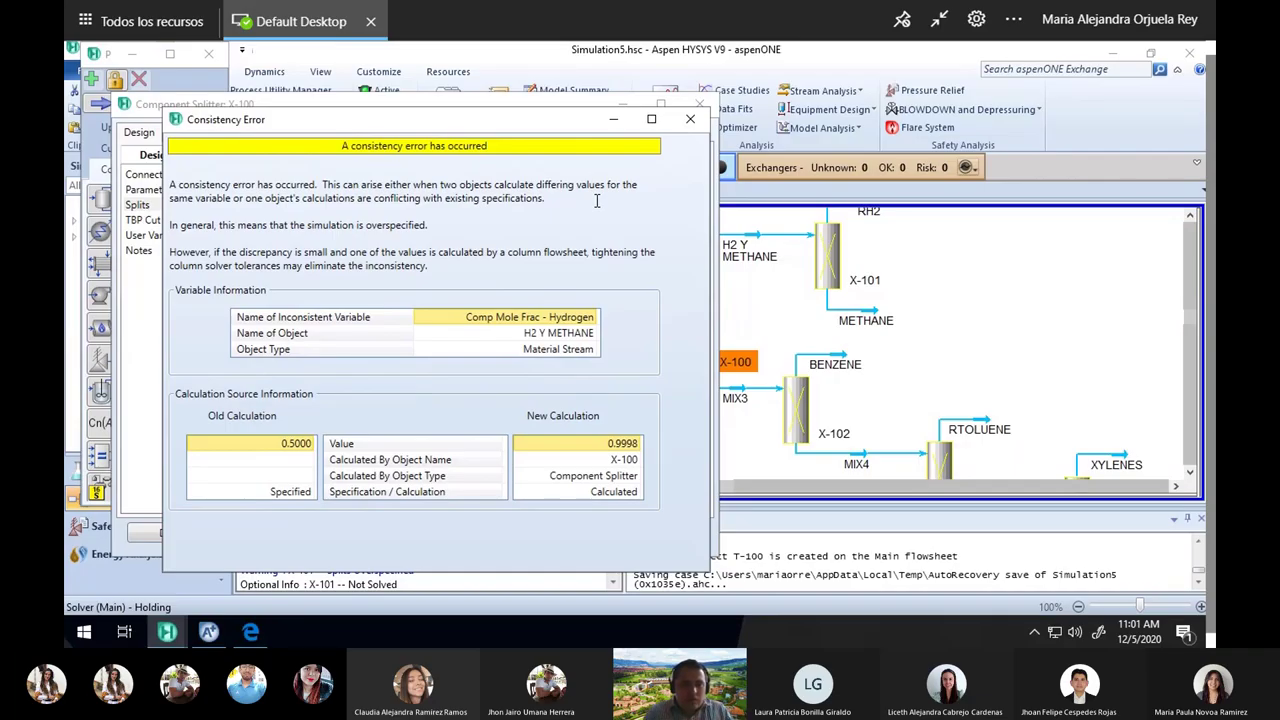
click(690, 119)
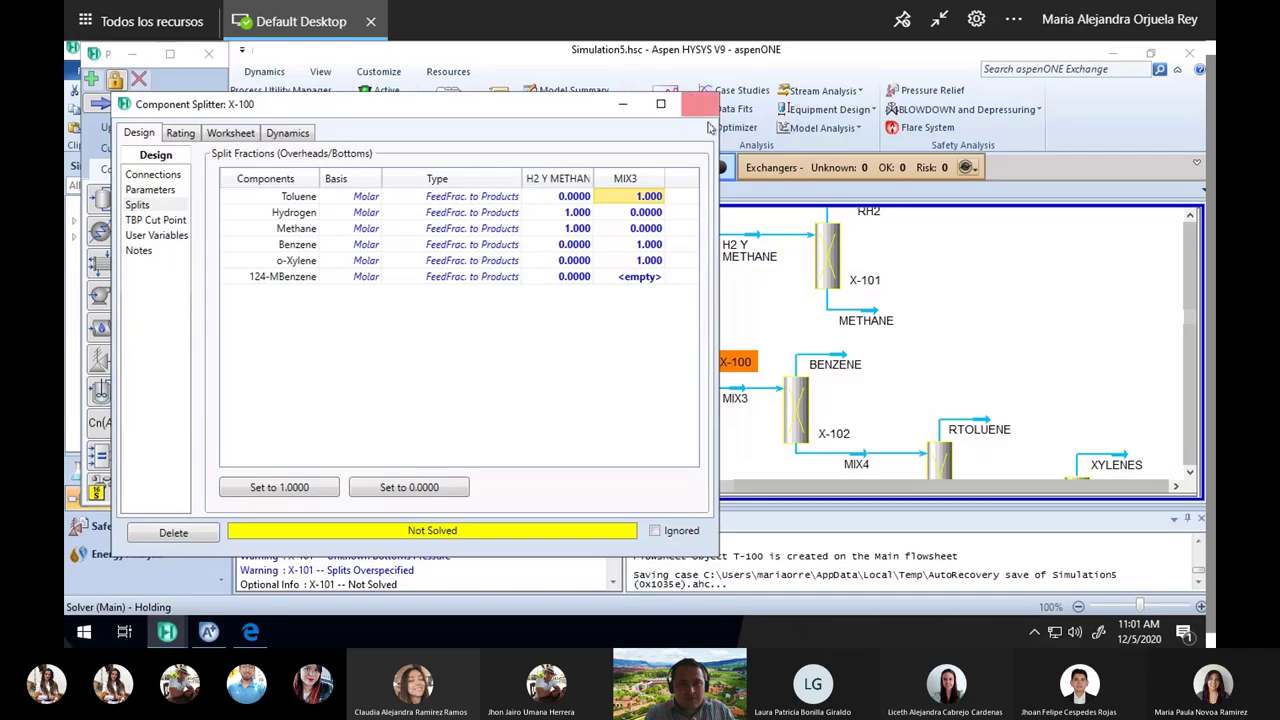
click(699, 105)
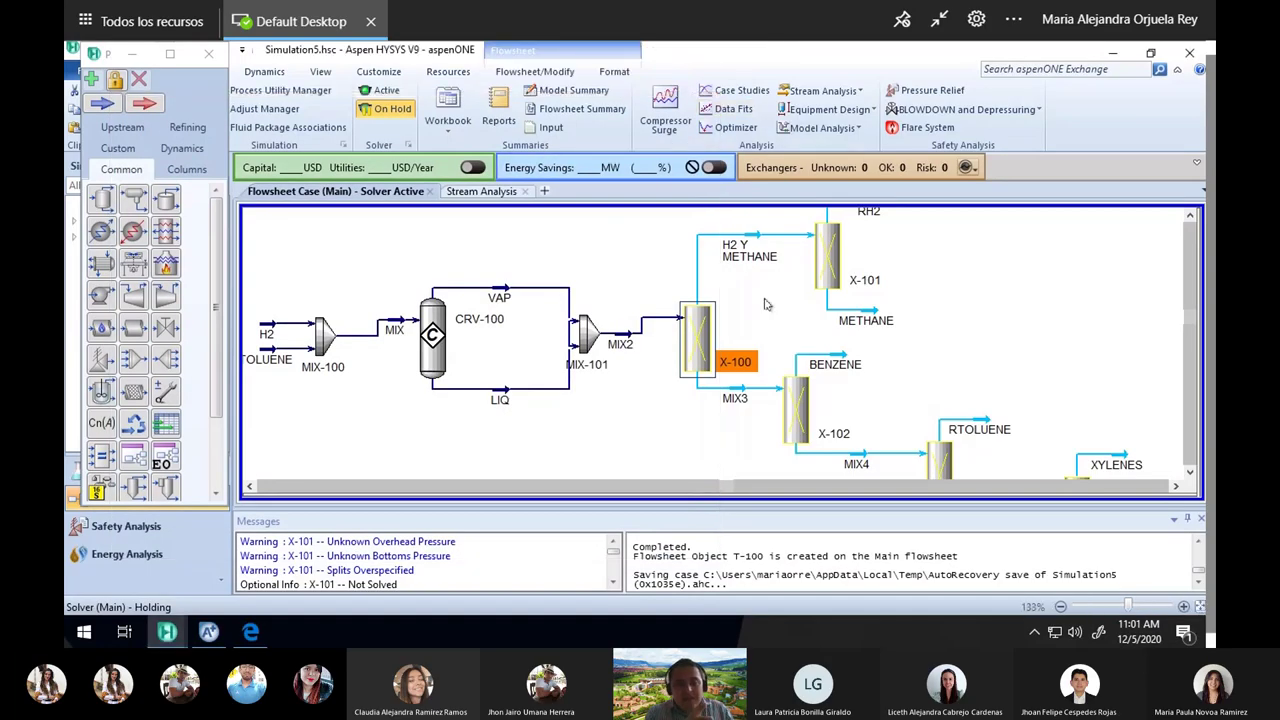
- Reselect splitter X-100 and open its property window
click(765, 304)
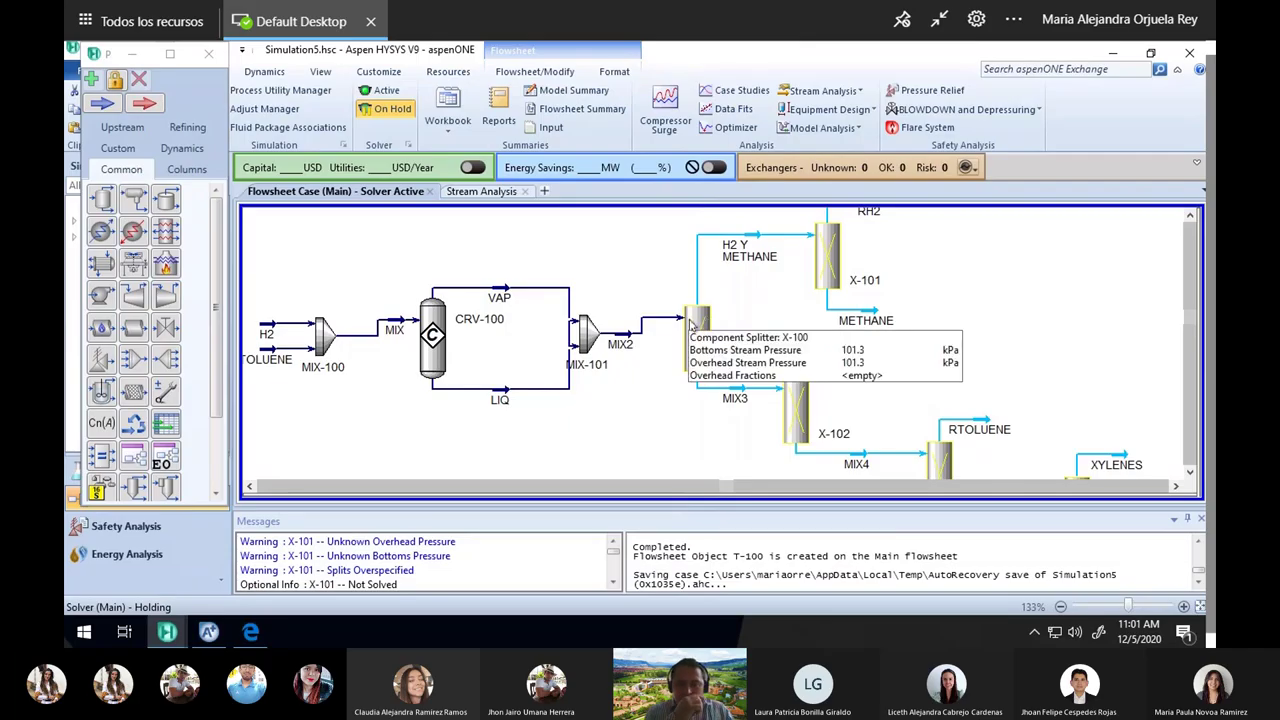
click(697, 318)
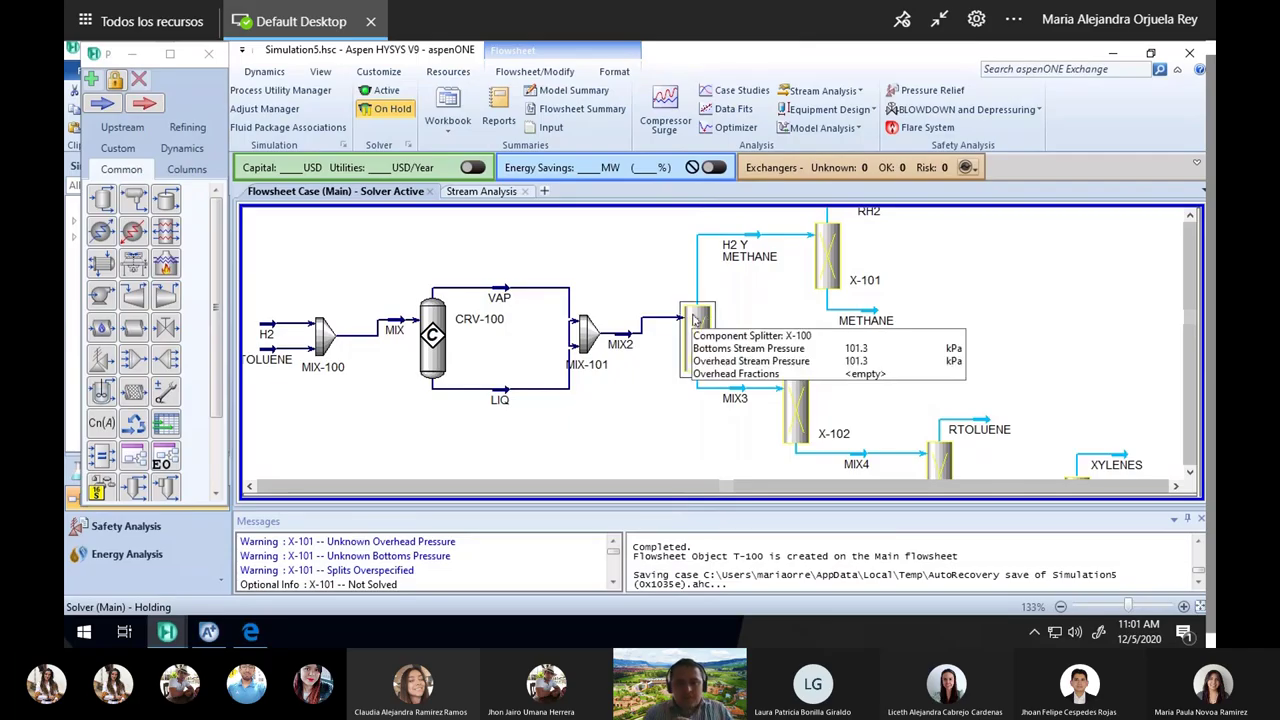
double_click(697, 318)
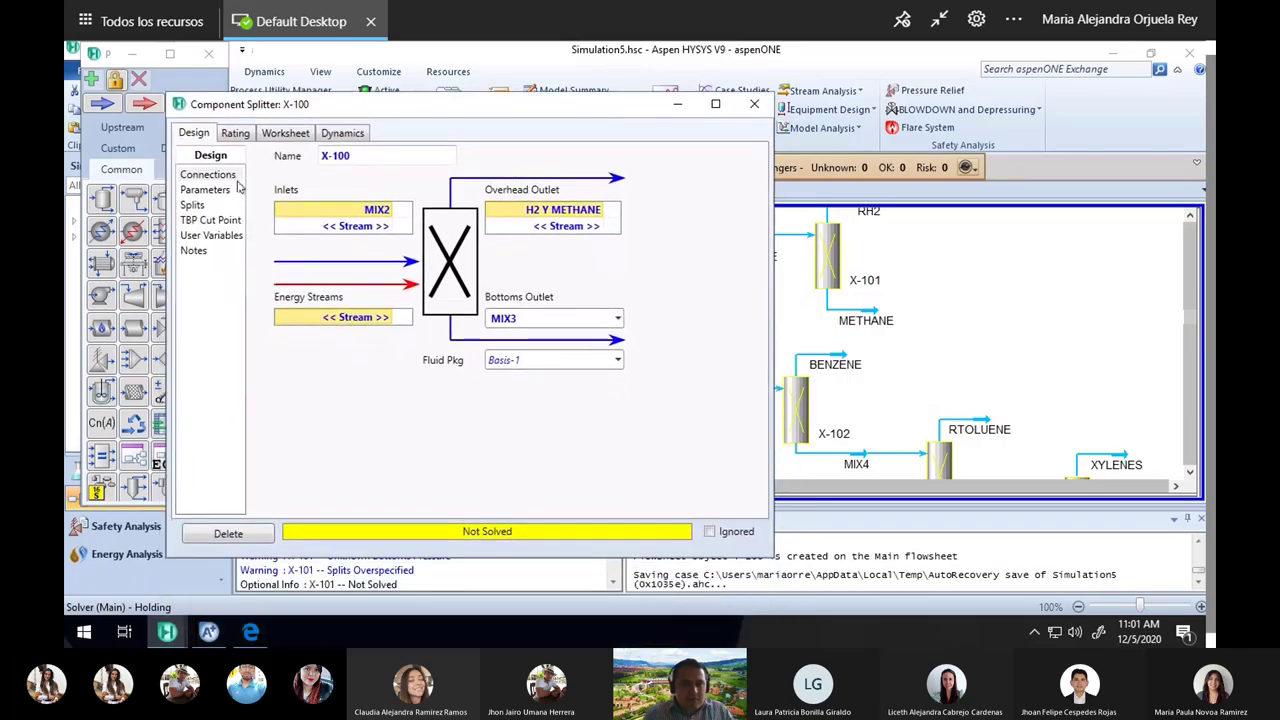
- Show X-100's worksheet compositions and open composition entry for H2 Y METHANE
click(296, 138)
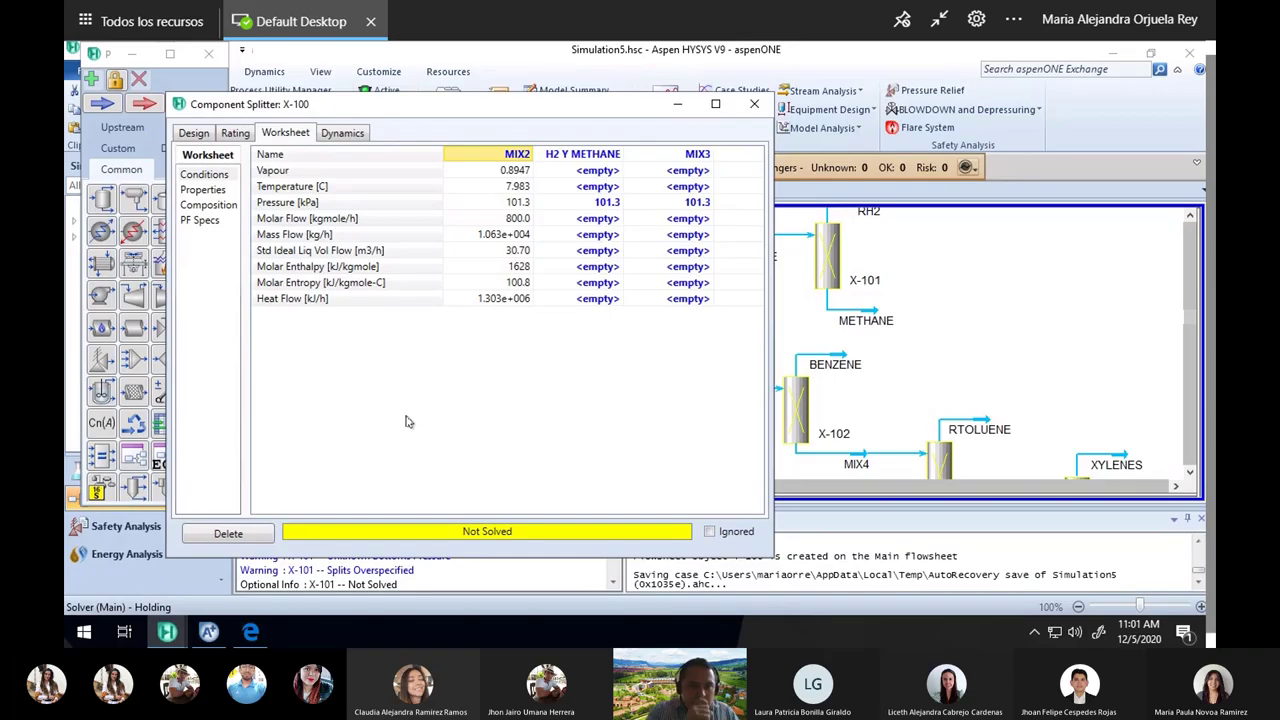
click(209, 205)
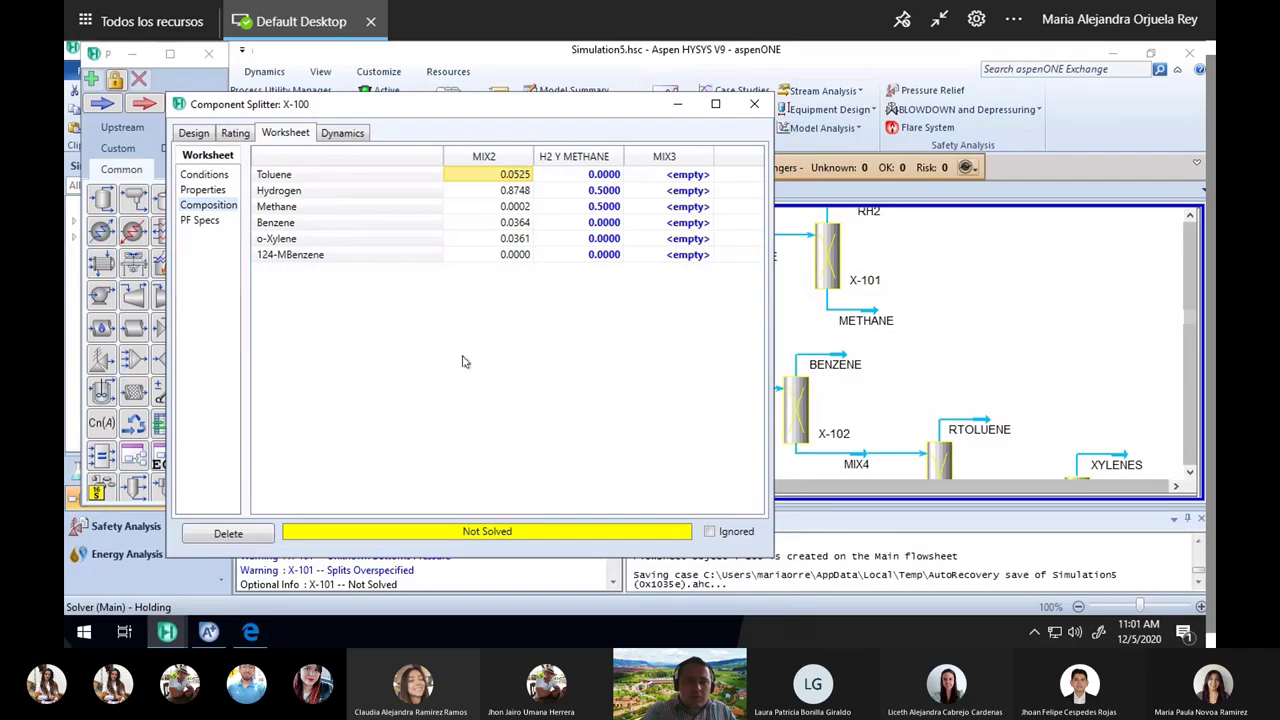
click(606, 176)
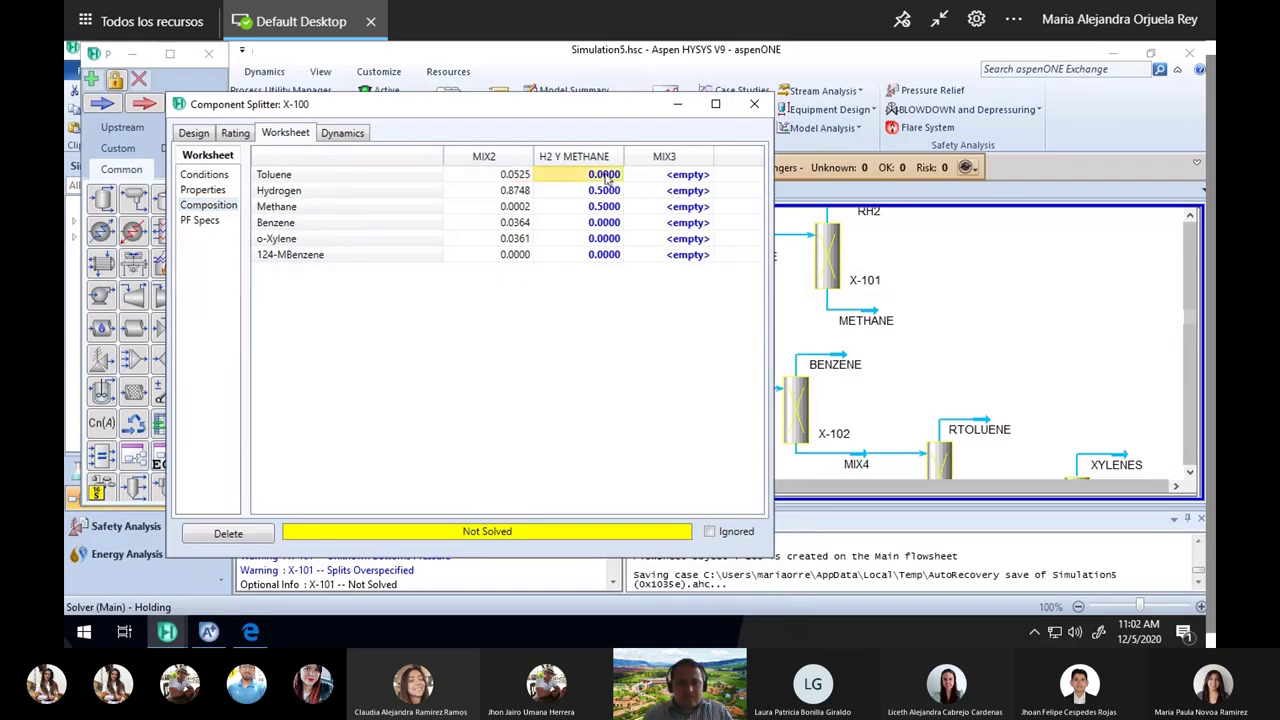
double_click(606, 176)
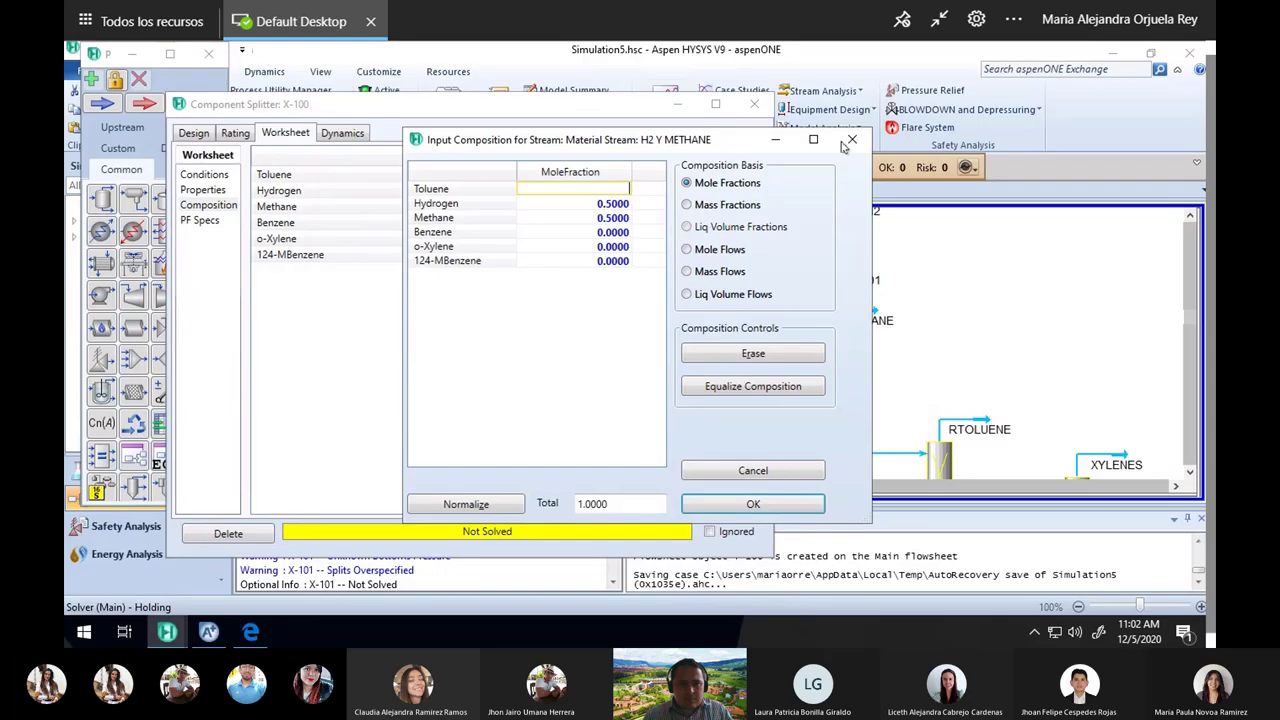
- Erase the H2 Y METHANE composition entirely and close the X-100 window
click(851, 141)
click(597, 190)
key(BackSpace)
key(Return)
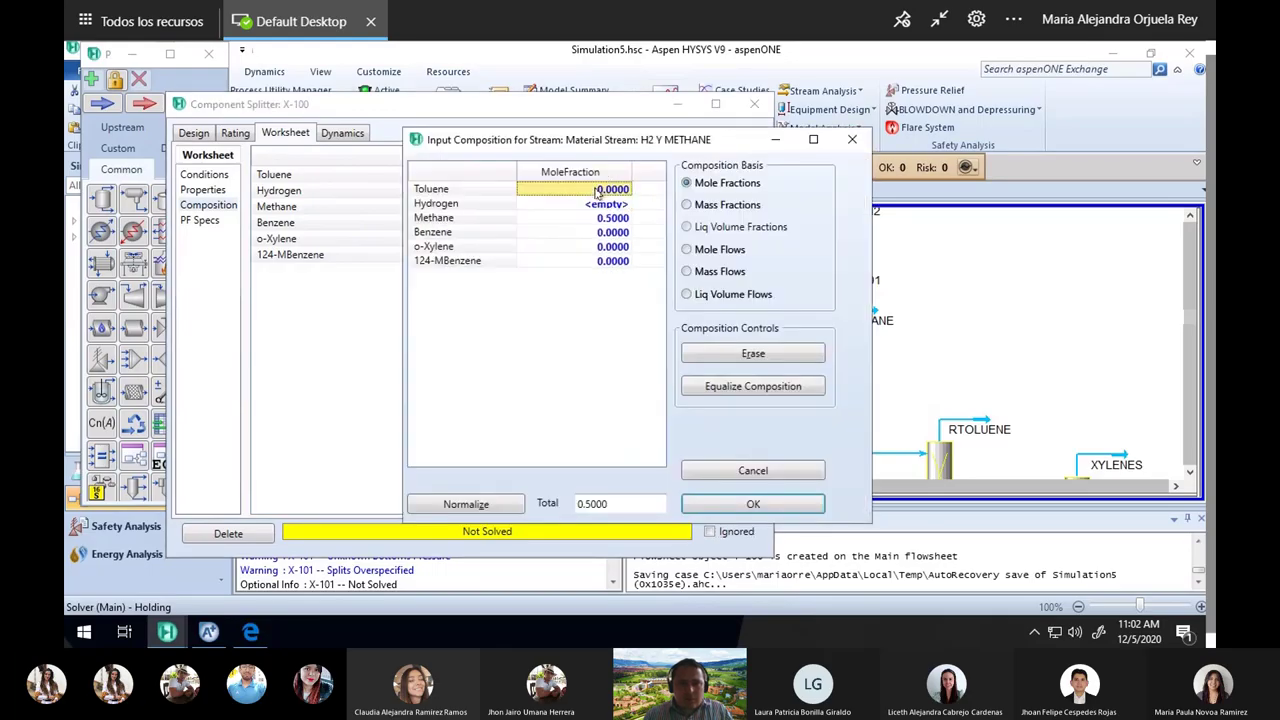
click(765, 357)
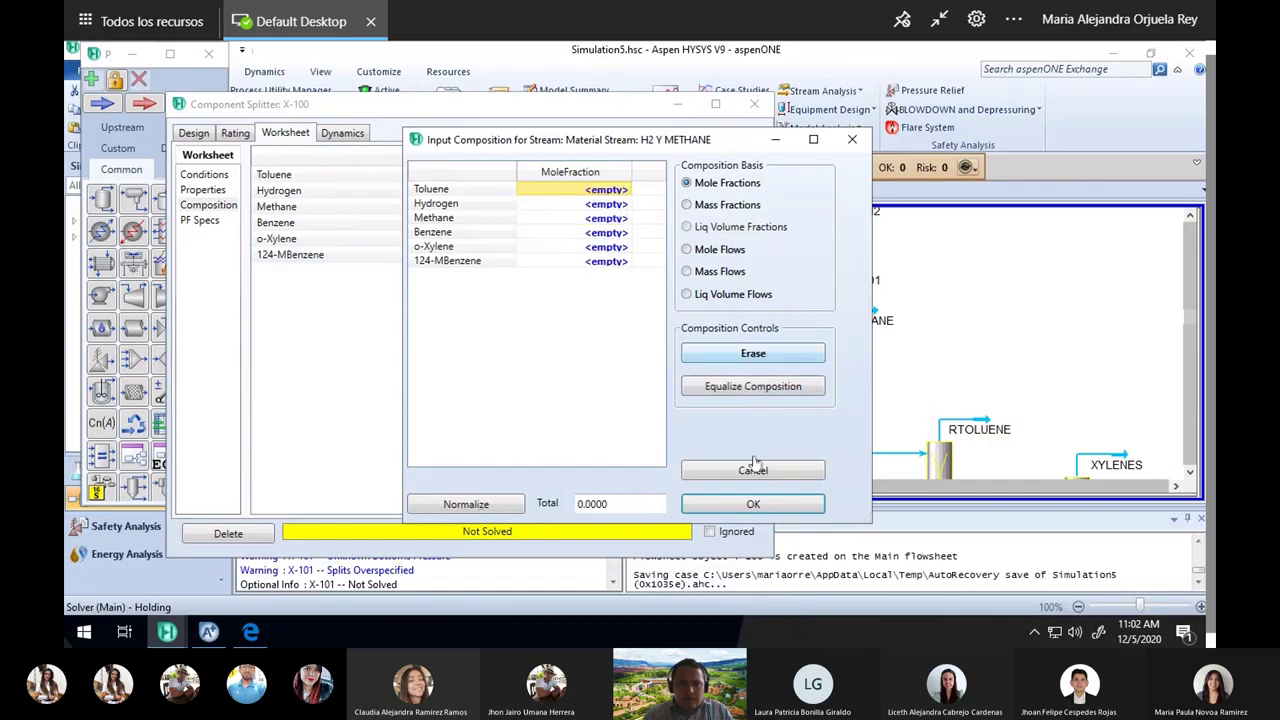
click(750, 502)
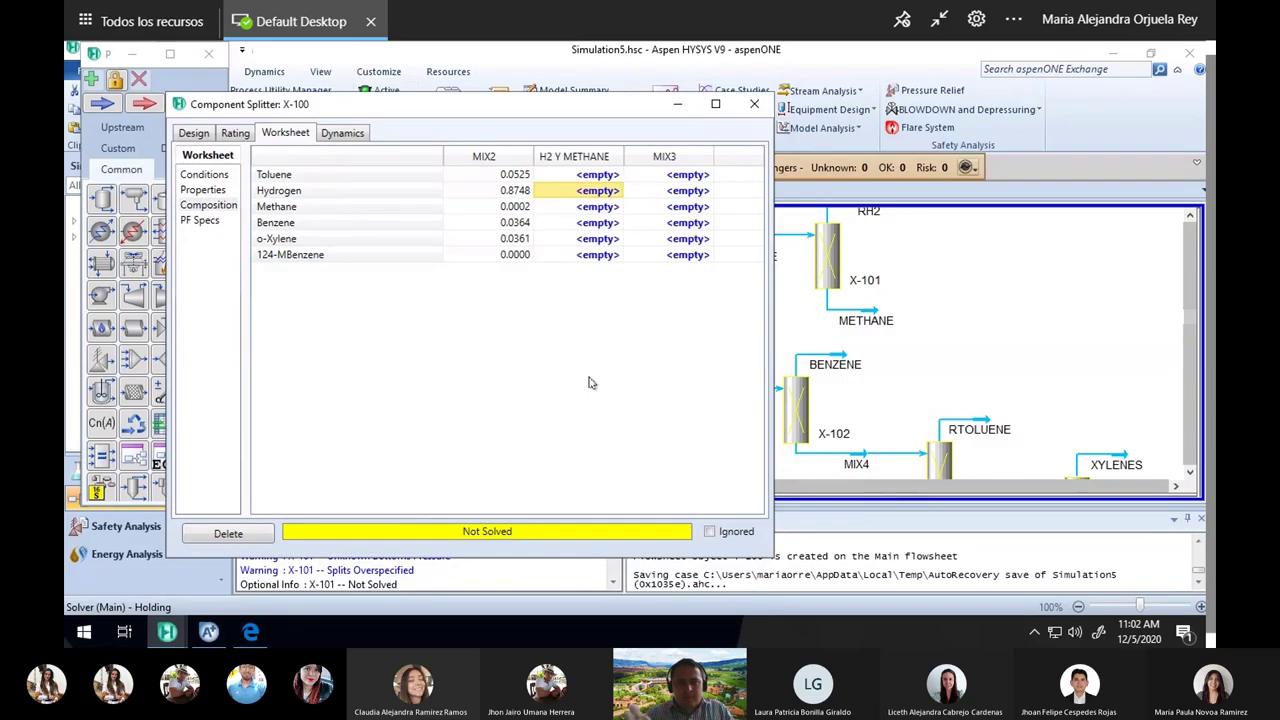
click(754, 105)
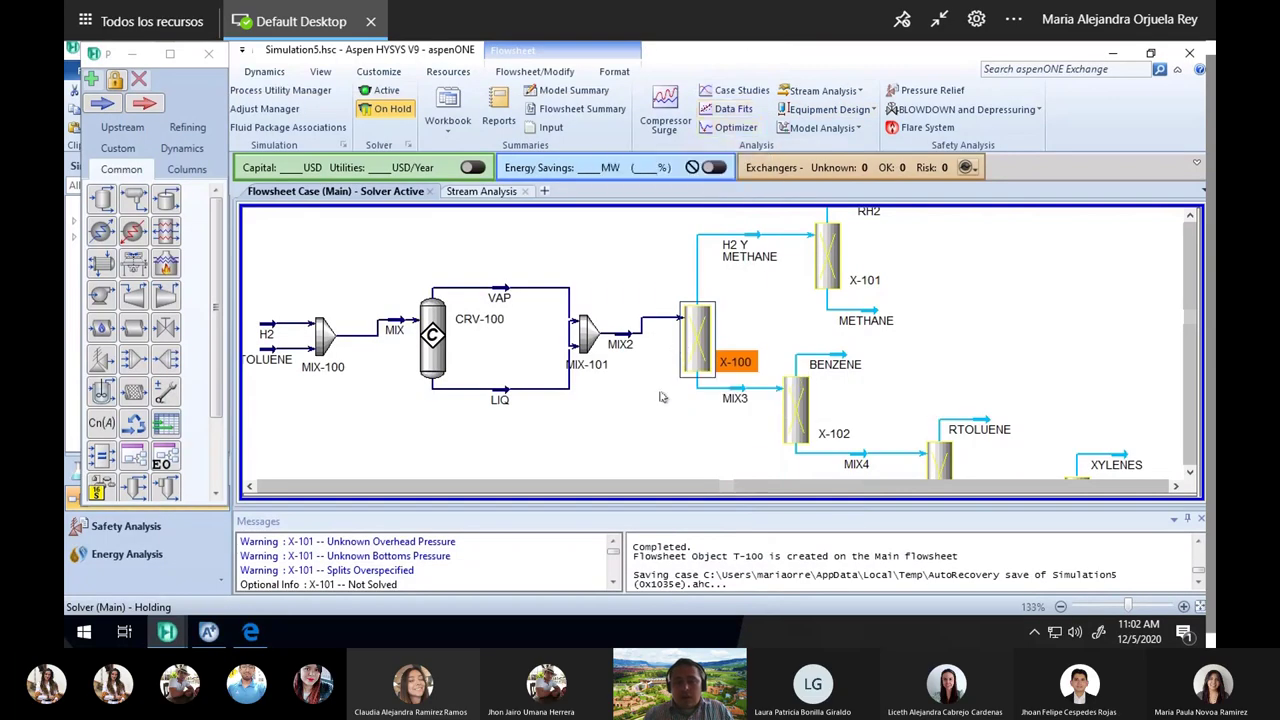
- Turn the solver Active so X-100 solves, then open splitter X-101's properties
click(660, 397)
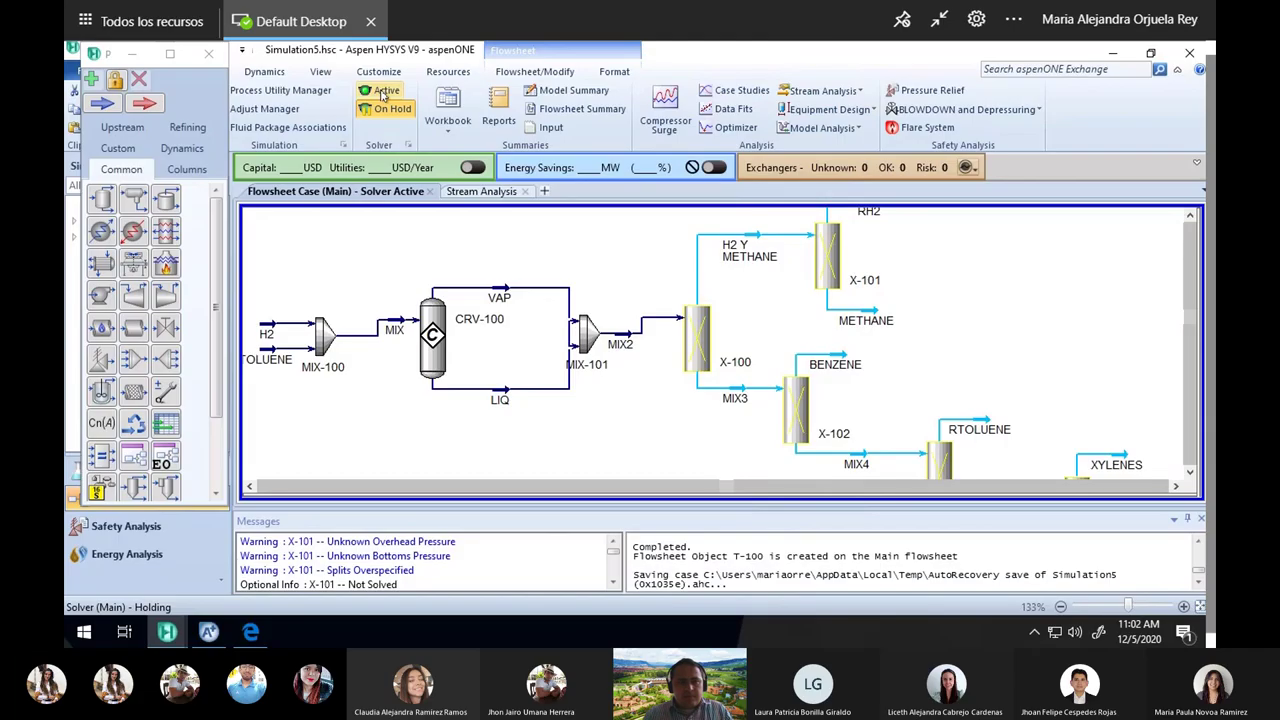
click(383, 91)
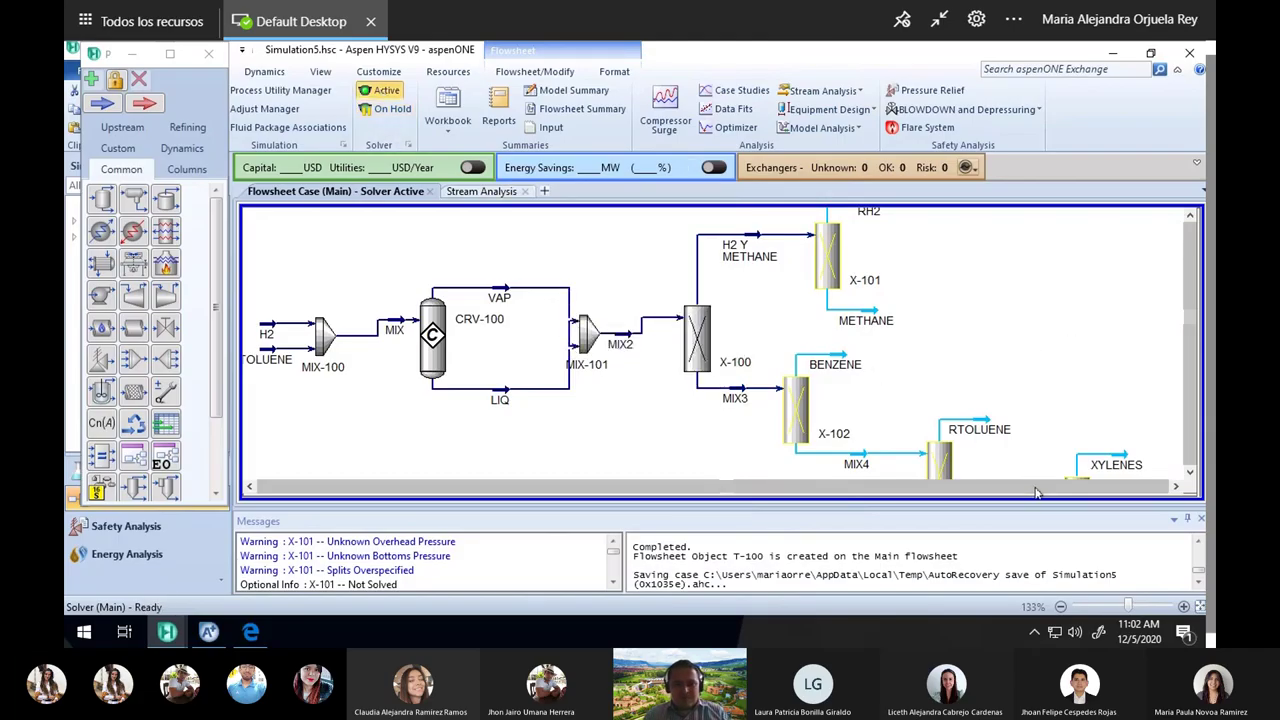
drag(1036, 492, 1080, 483)
click(962, 490)
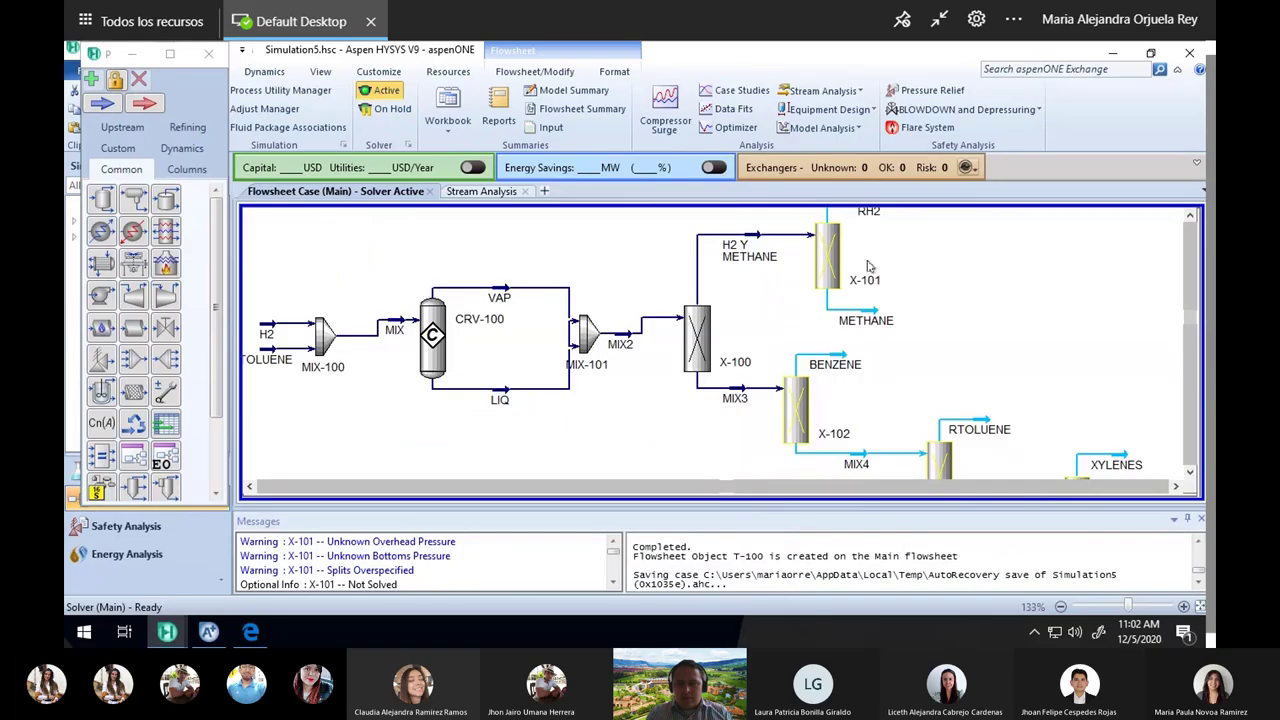
double_click(826, 283)
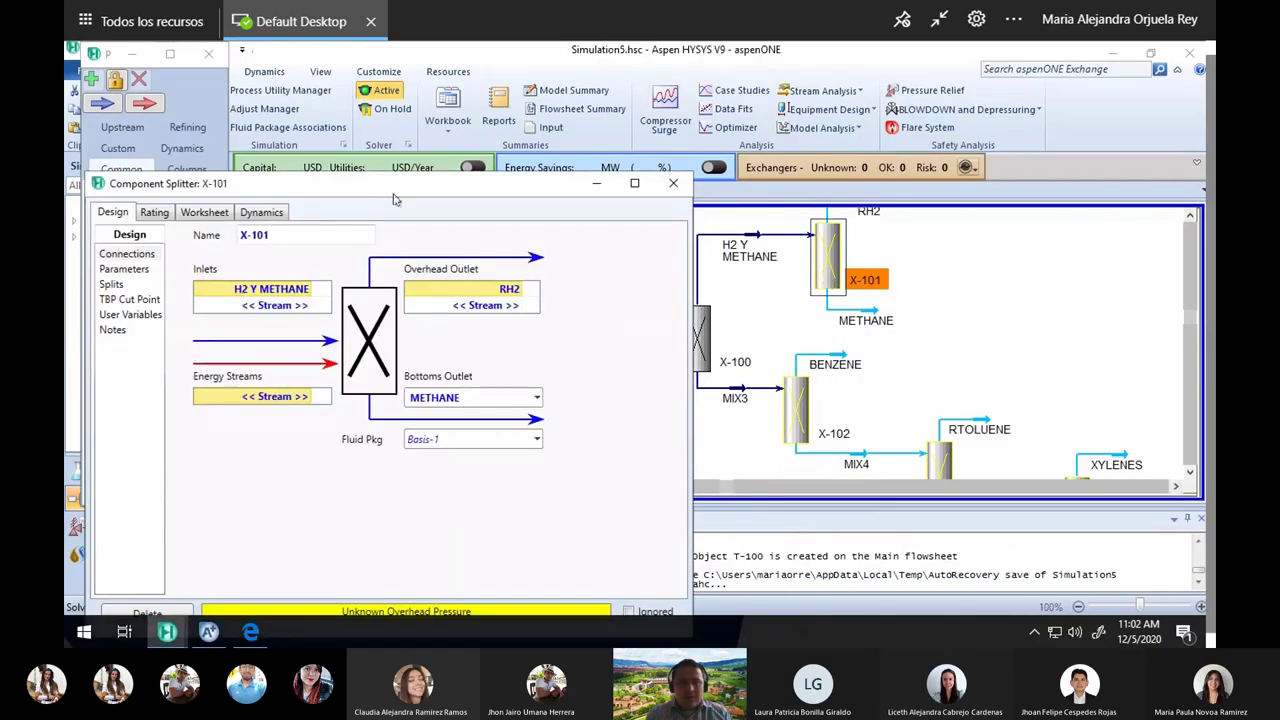
click(202, 214)
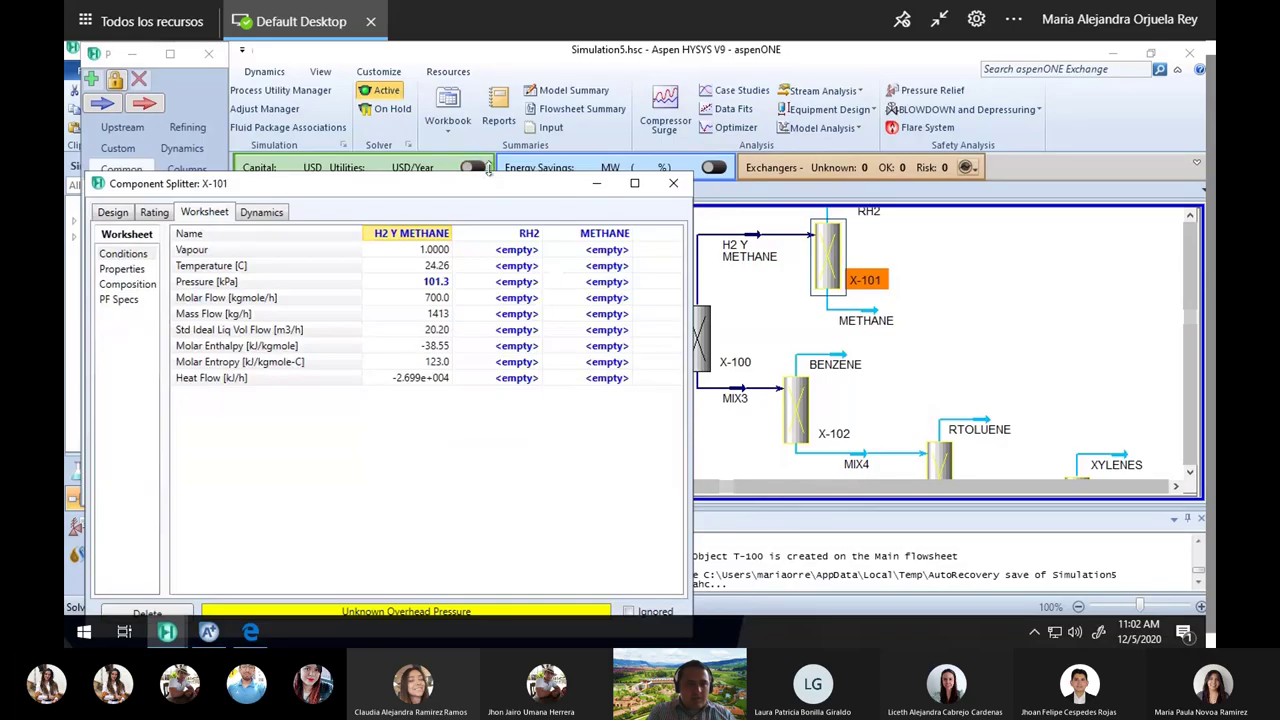
click(127, 285)
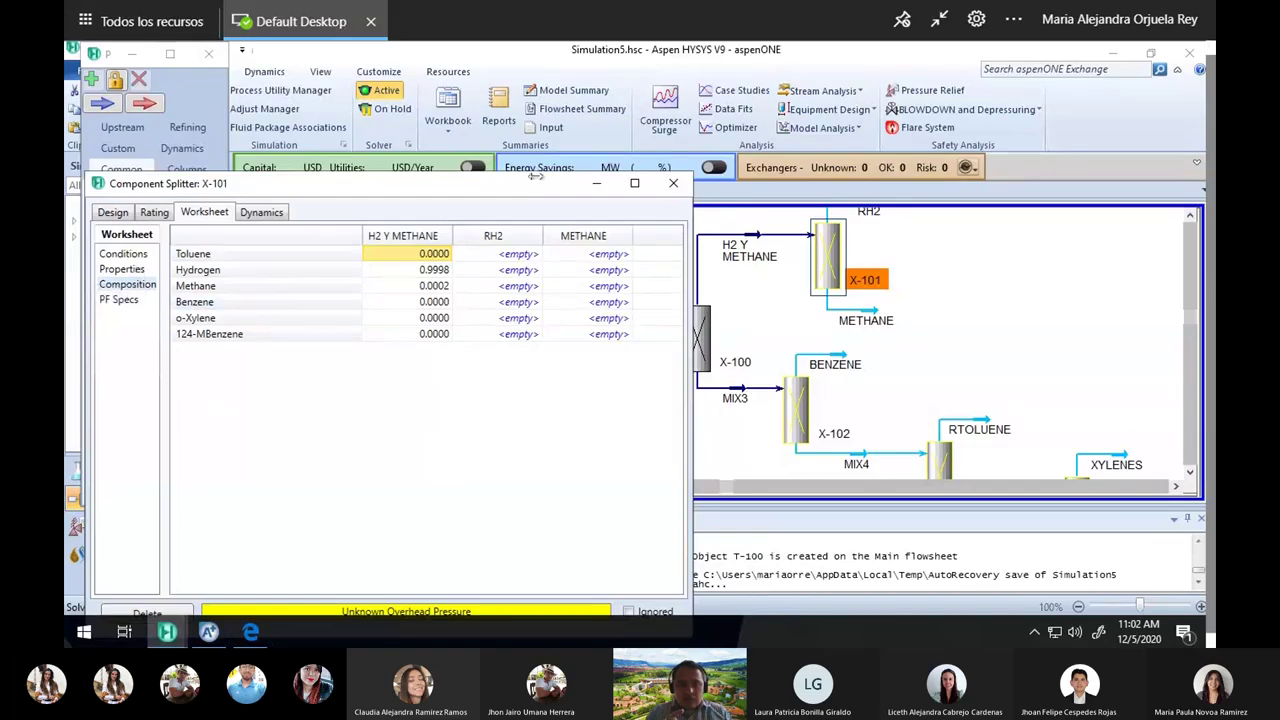
click(673, 184)
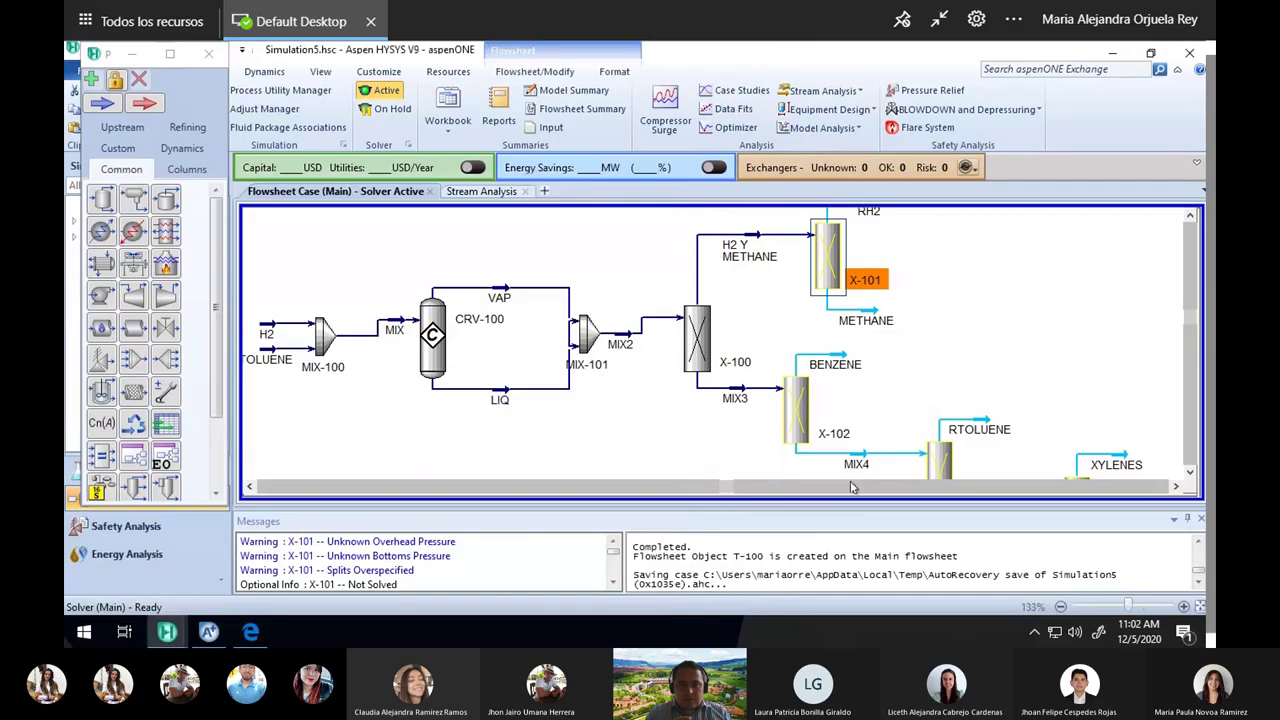
double_click(796, 390)
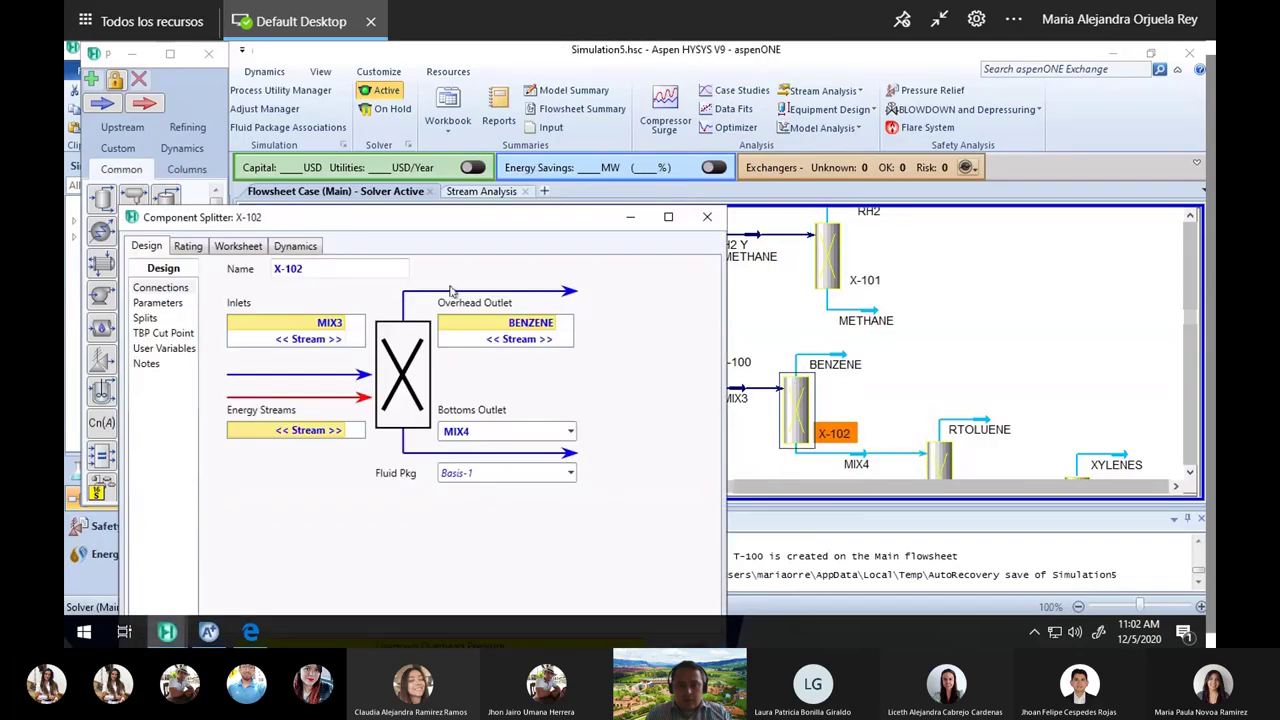
click(236, 248)
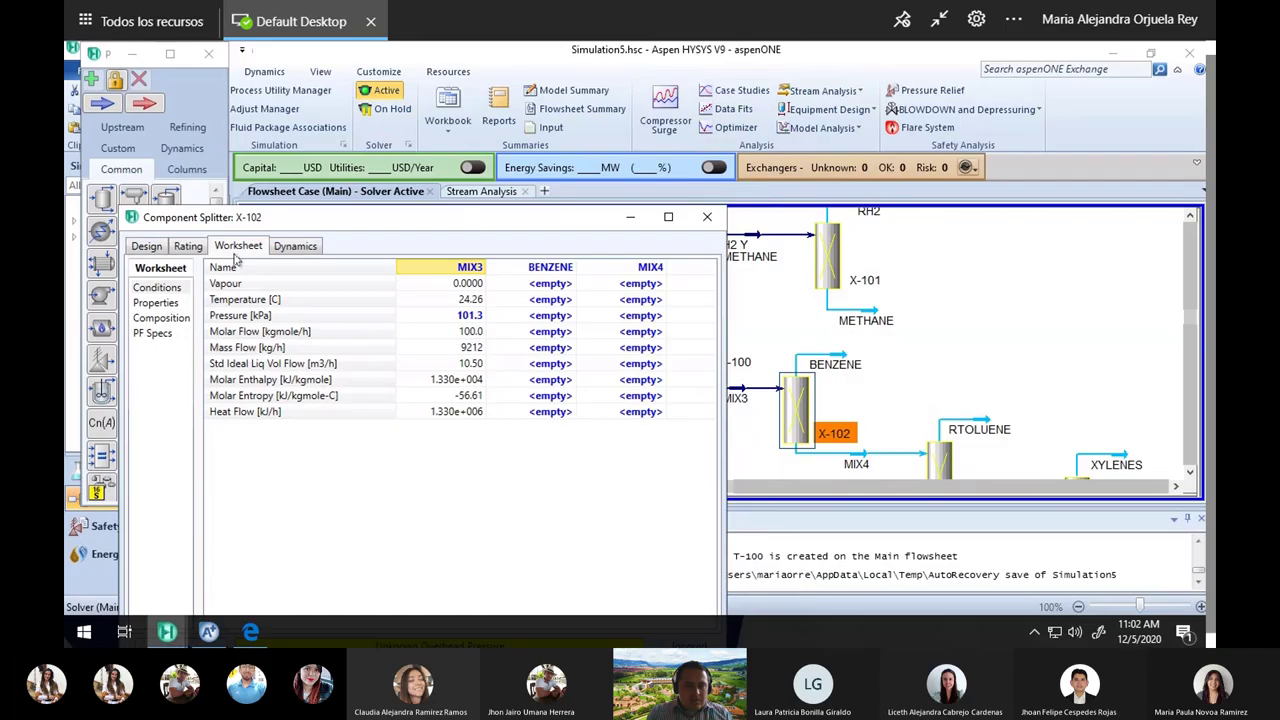
click(172, 320)
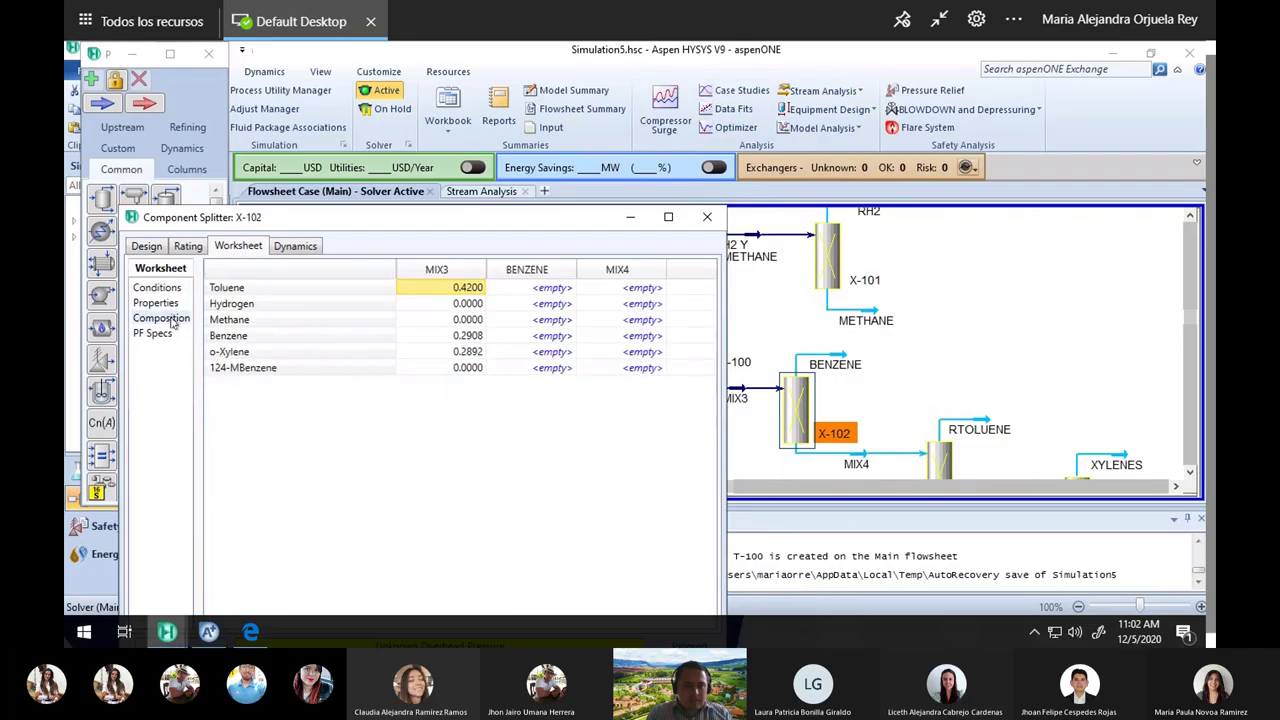
click(710, 217)
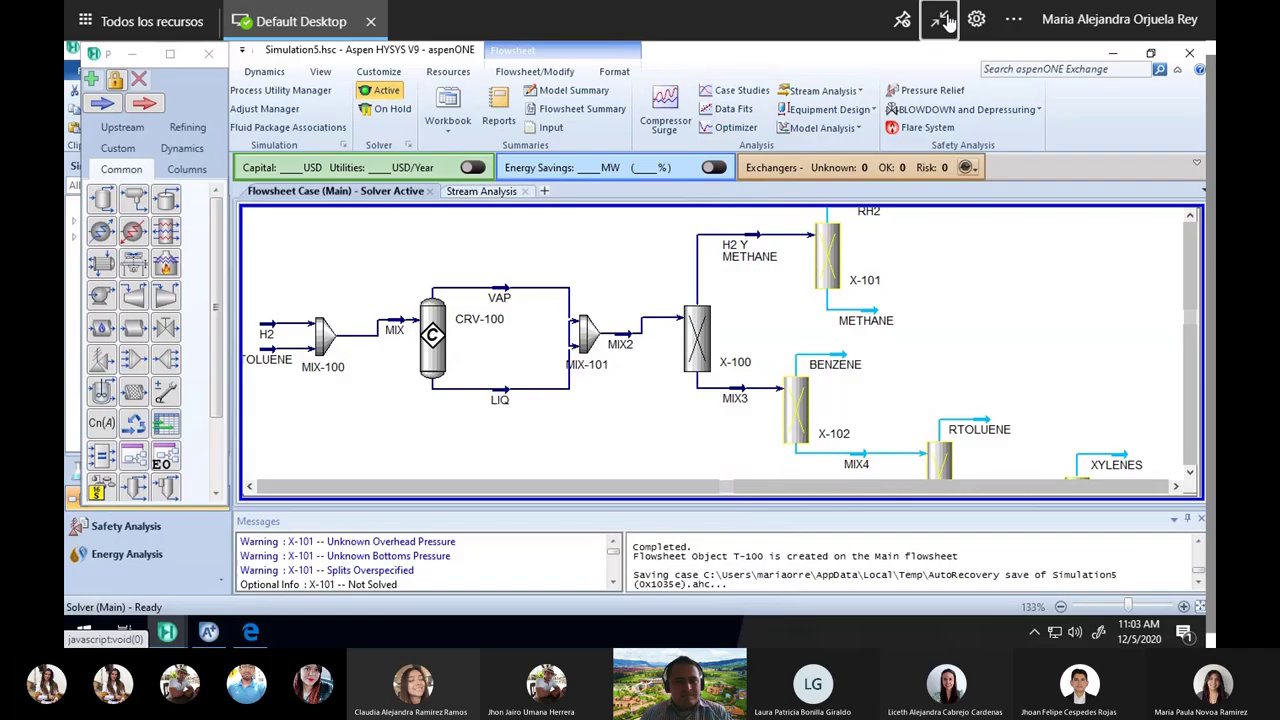
- Exit full-screen so the remote session shows inside the browser window
click(942, 19)
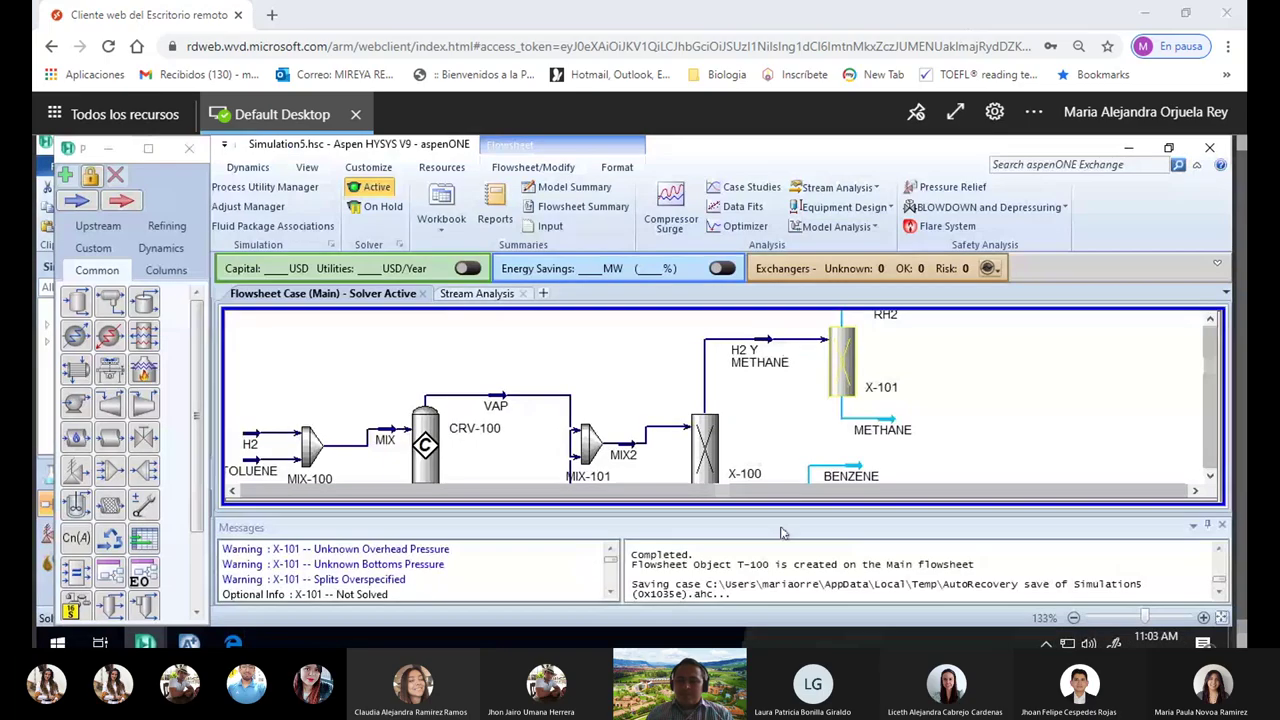
click(607, 584)
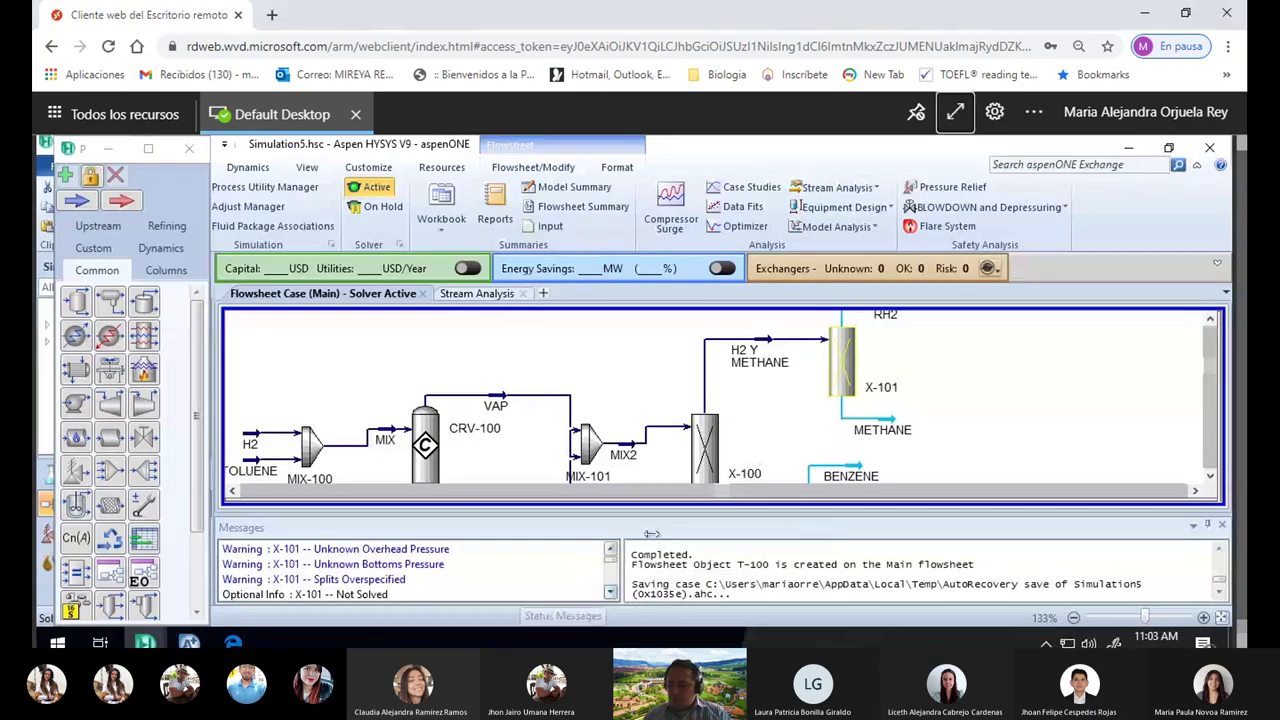
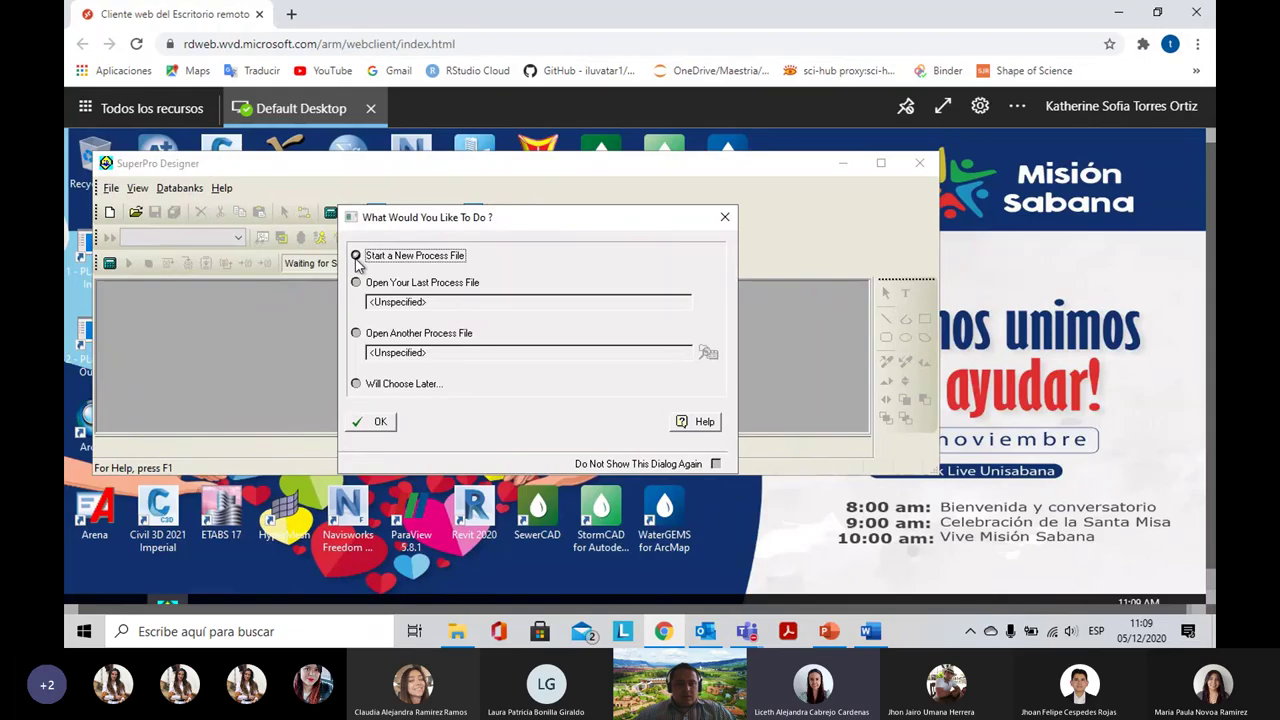
- Start a new process file in Batch operating mode
click(380, 423)
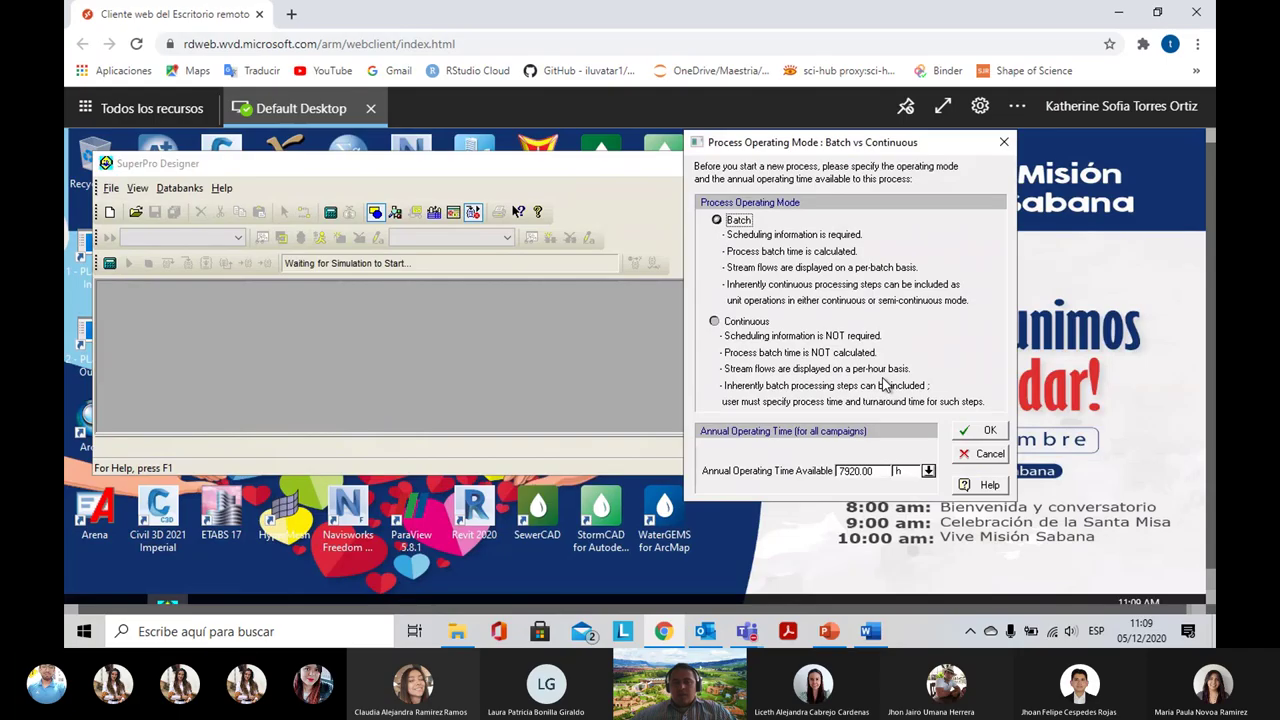
click(966, 432)
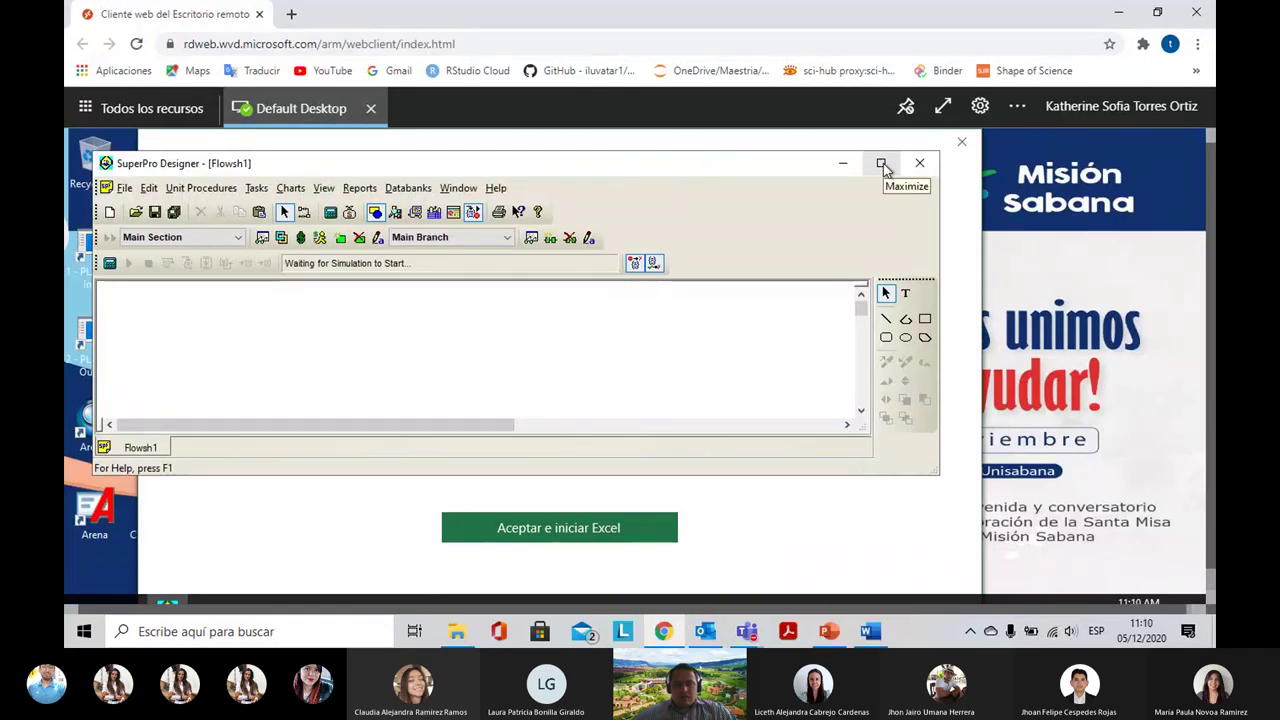
- Maximize the SuperPro Designer window so Flowsh1 fills the screen
click(881, 164)
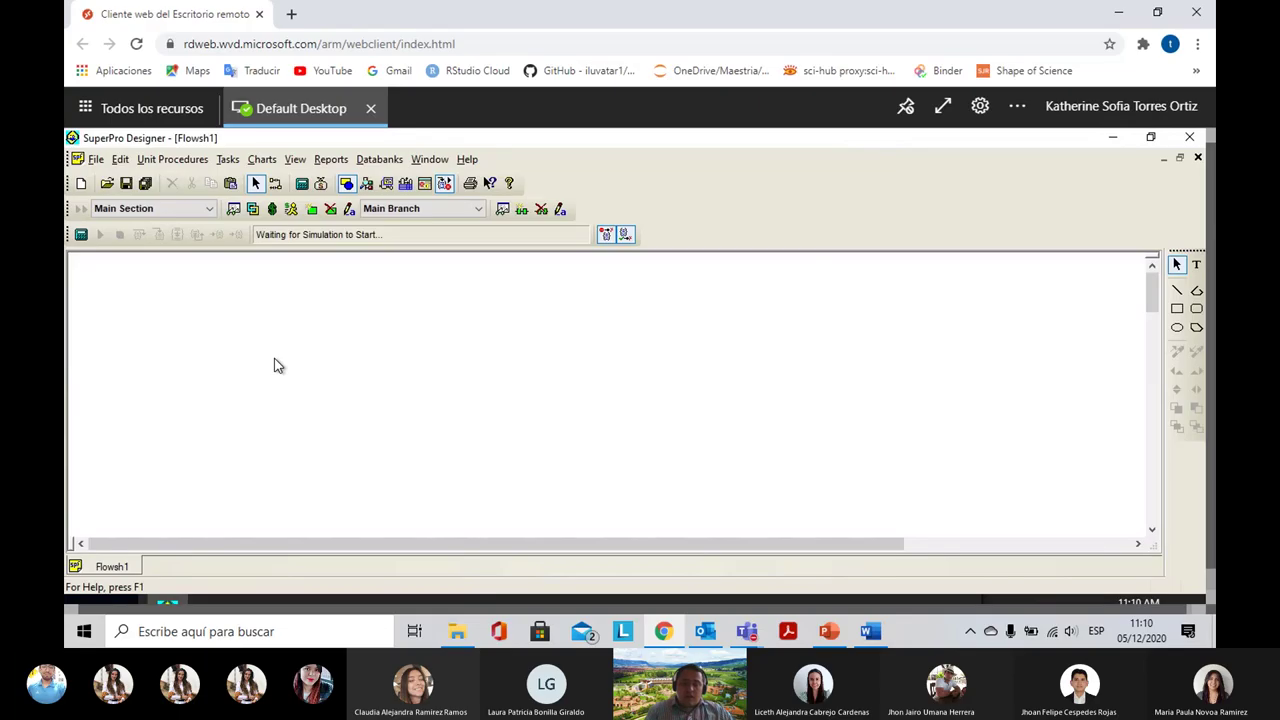
- Save the empty Flowsh1 flowsheet to disk and adjust the computer's volume
key(ctrl+s)
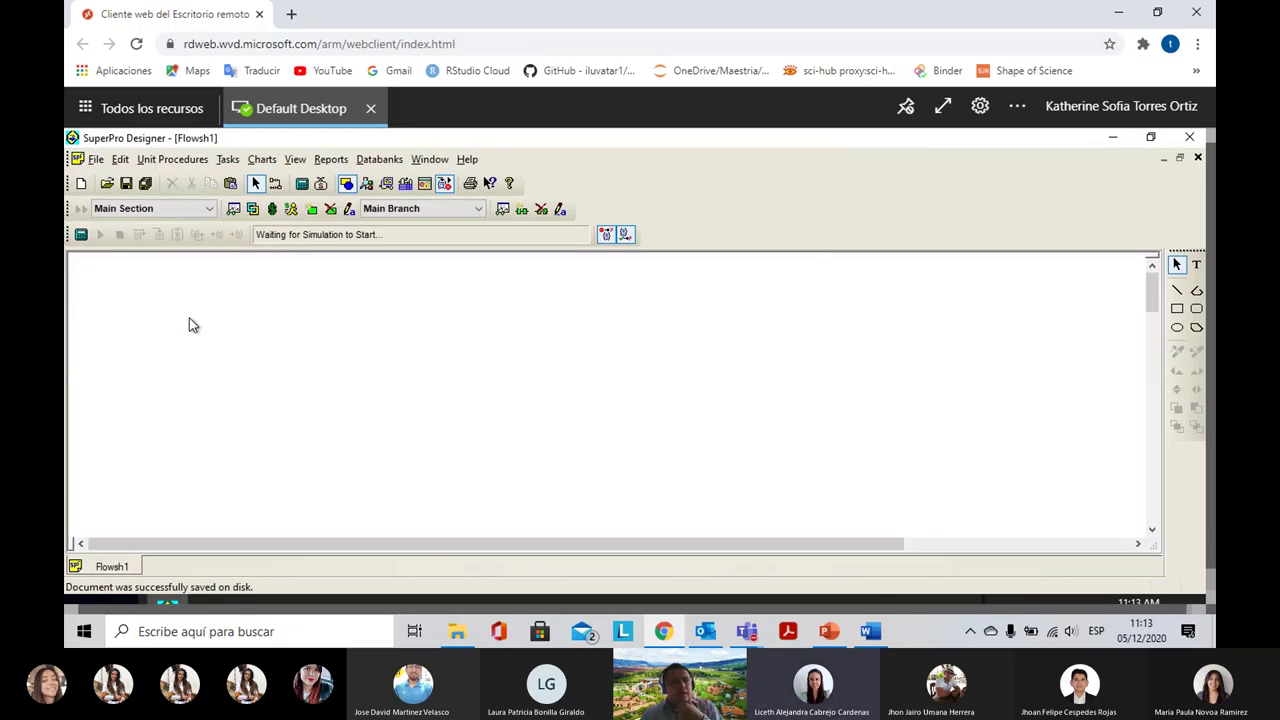
key(XF86AudioLowerVolume)
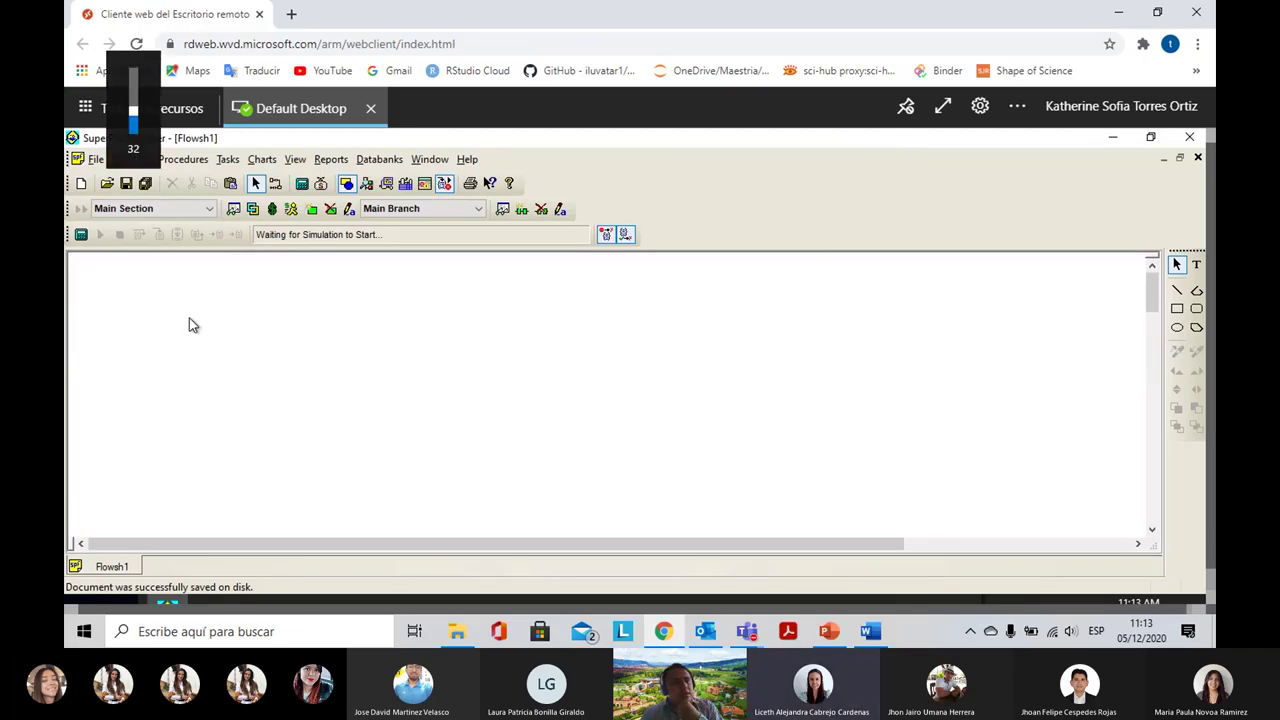
key(XF86AudioRaiseVolume)
key(XF86AudioRaiseVolume)
key(XF86AudioRaiseVolume)
key(XF86AudioRaiseVolume)
key(XF86AudioRaiseVolume)
key(XF86AudioRaiseVolume)
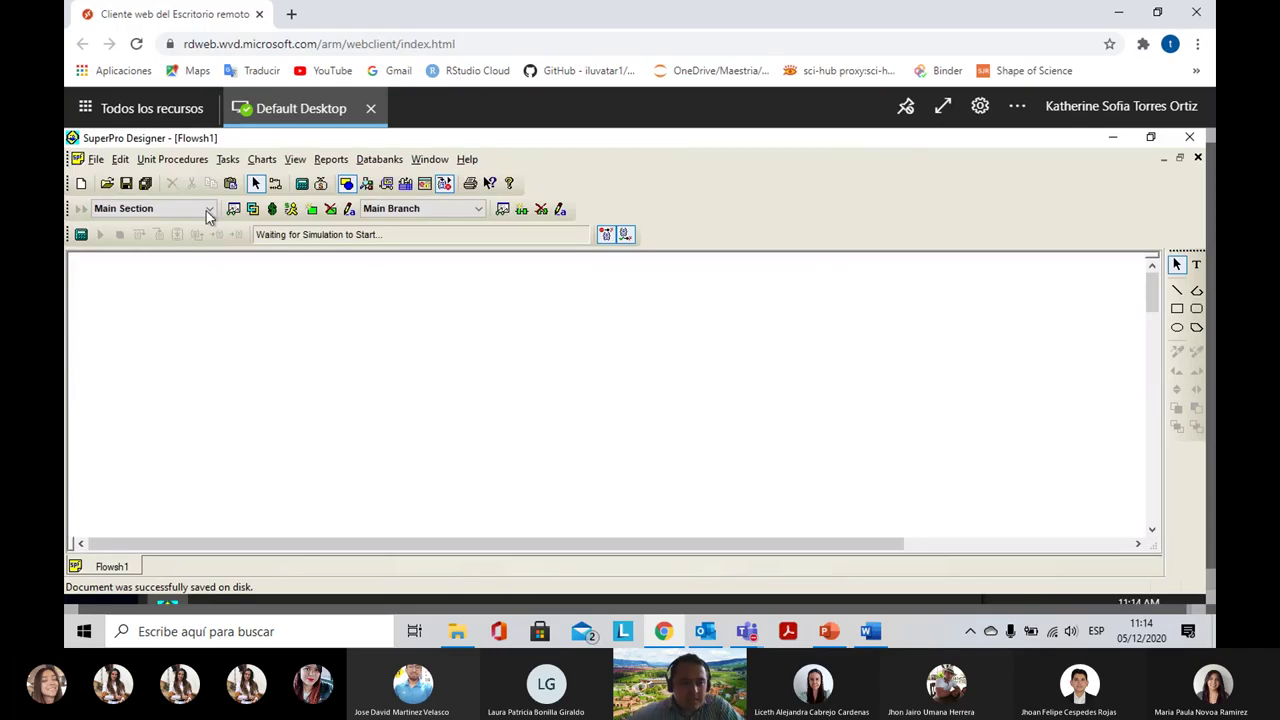
- Open the Register, Edit/View Pure Components window from Tasks > Pure Components
click(228, 159)
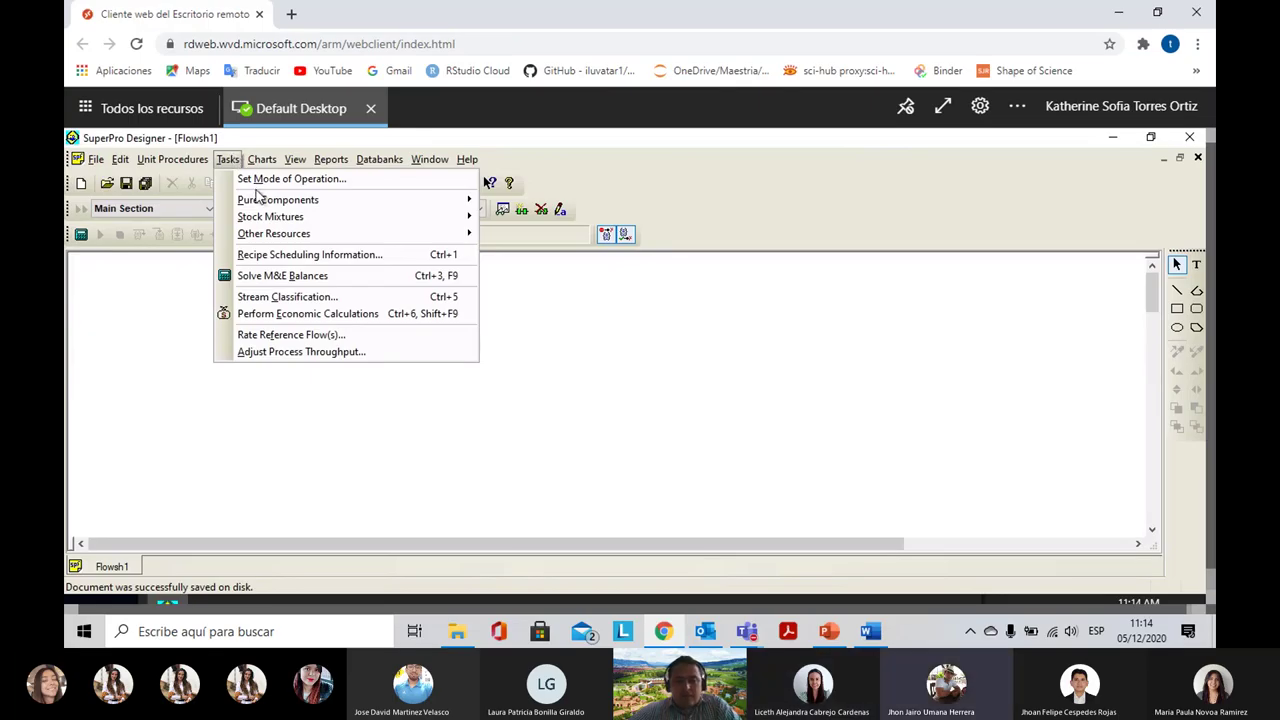
mouse_move(280, 203)
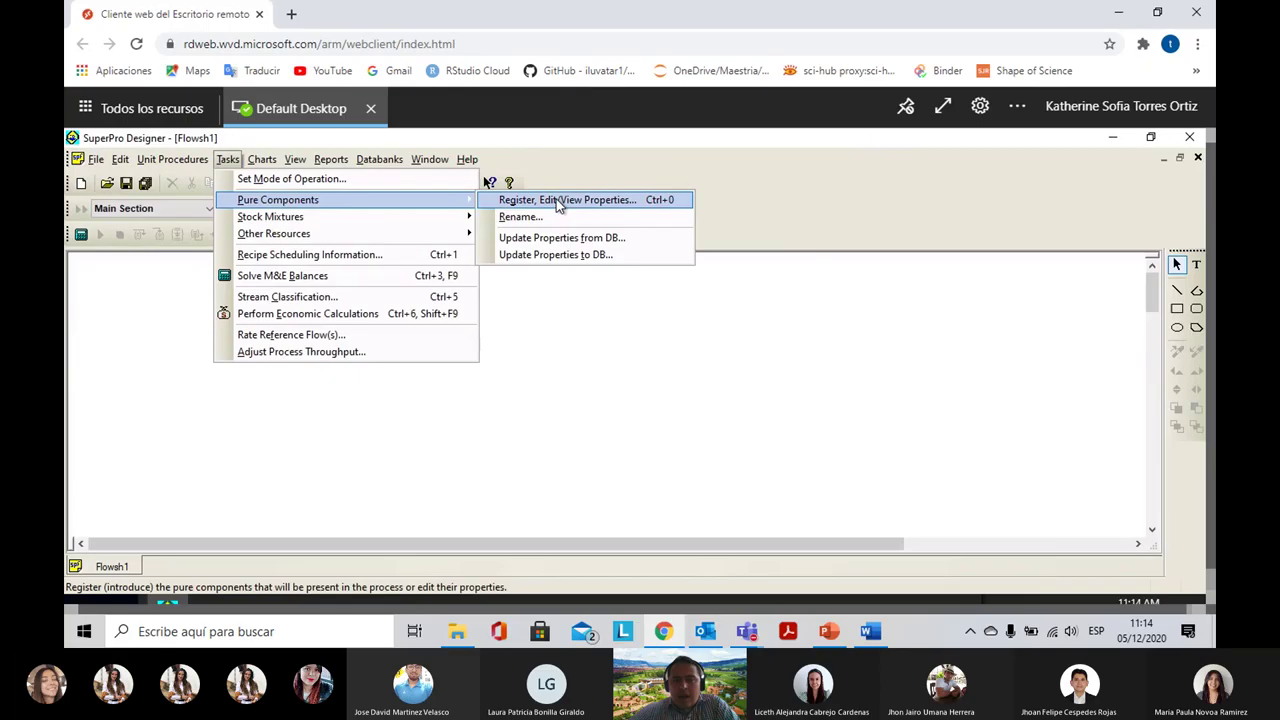
click(558, 200)
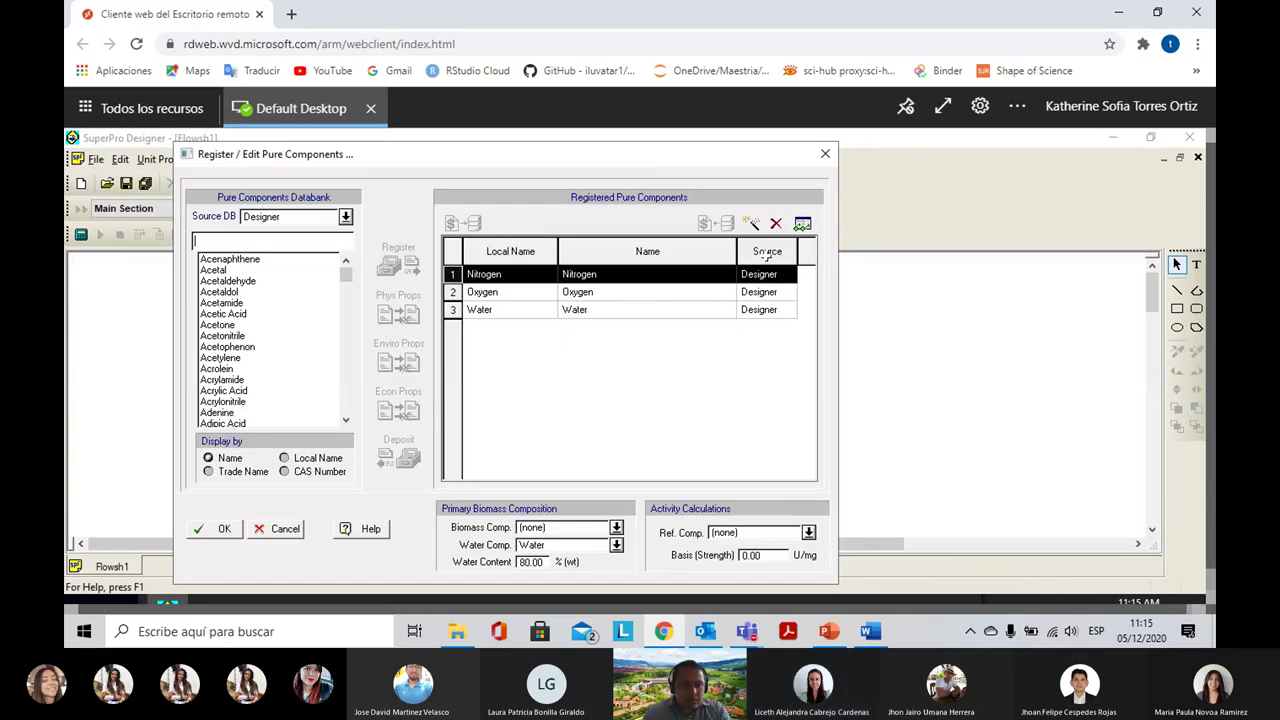
- Keep Designer as the source databank for pure components
click(345, 217)
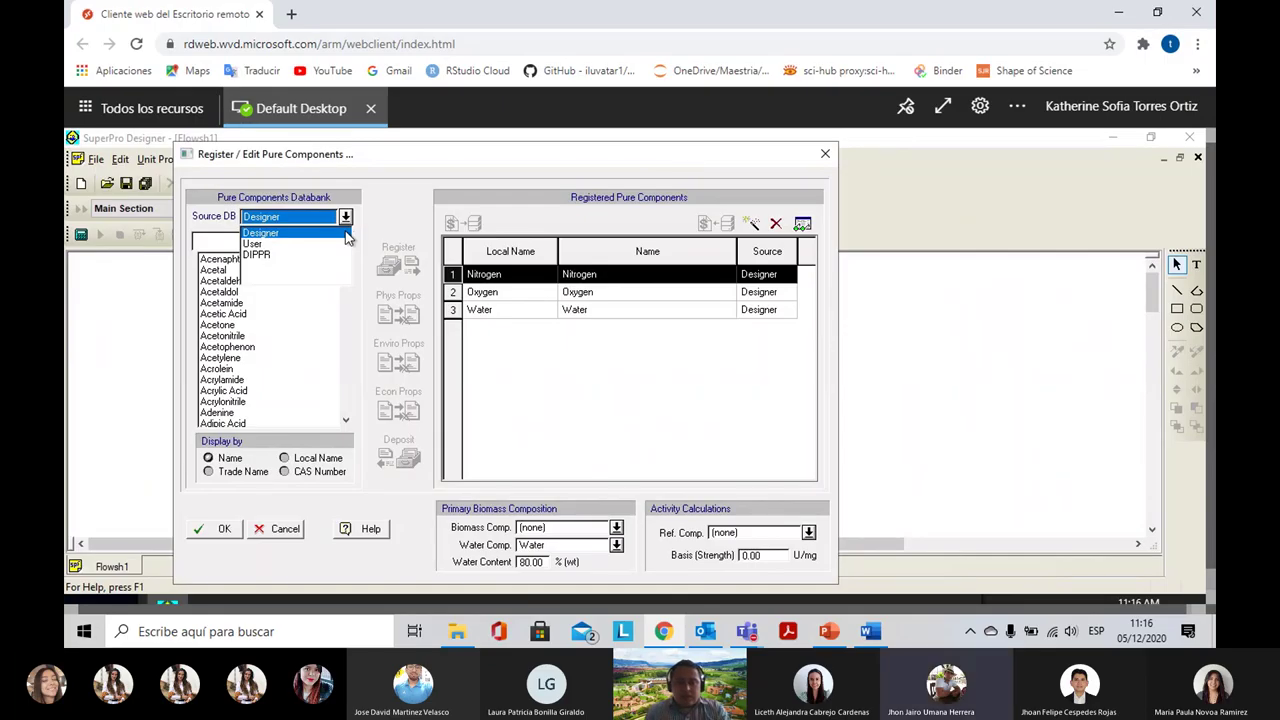
click(346, 234)
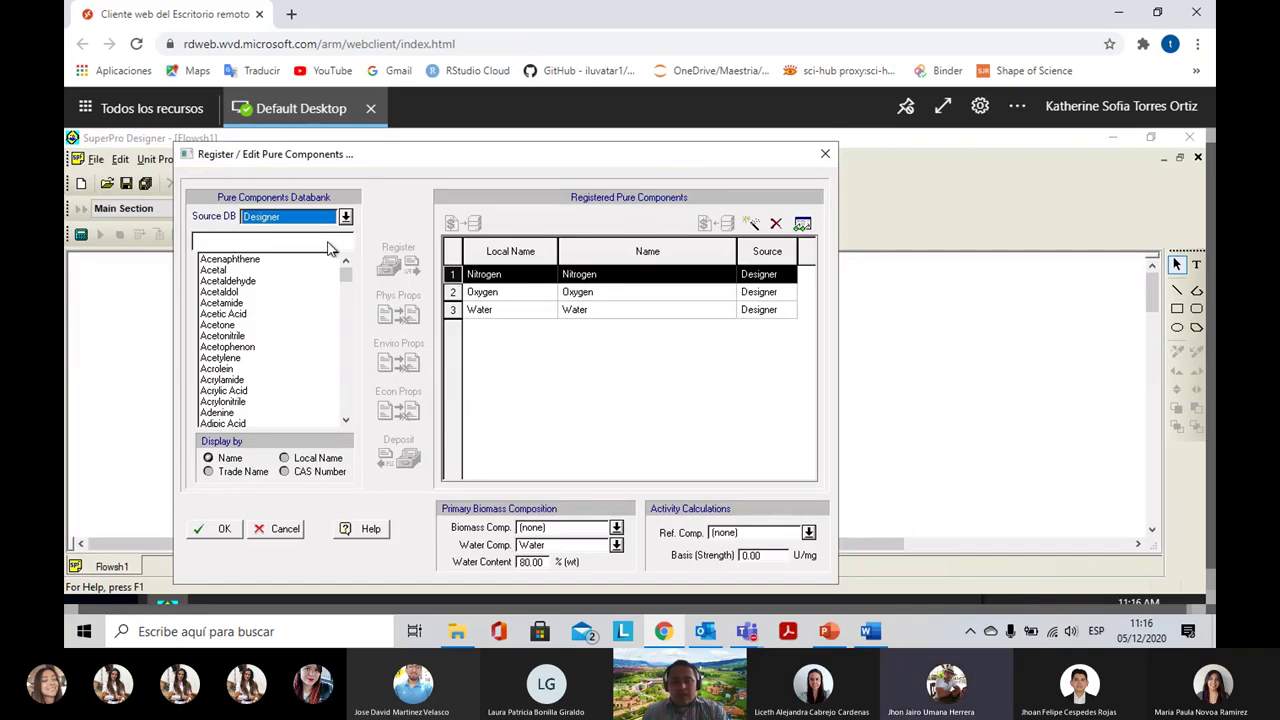
- Search the databank for 'hep', register Heptane, and open its property sheet
click(291, 241)
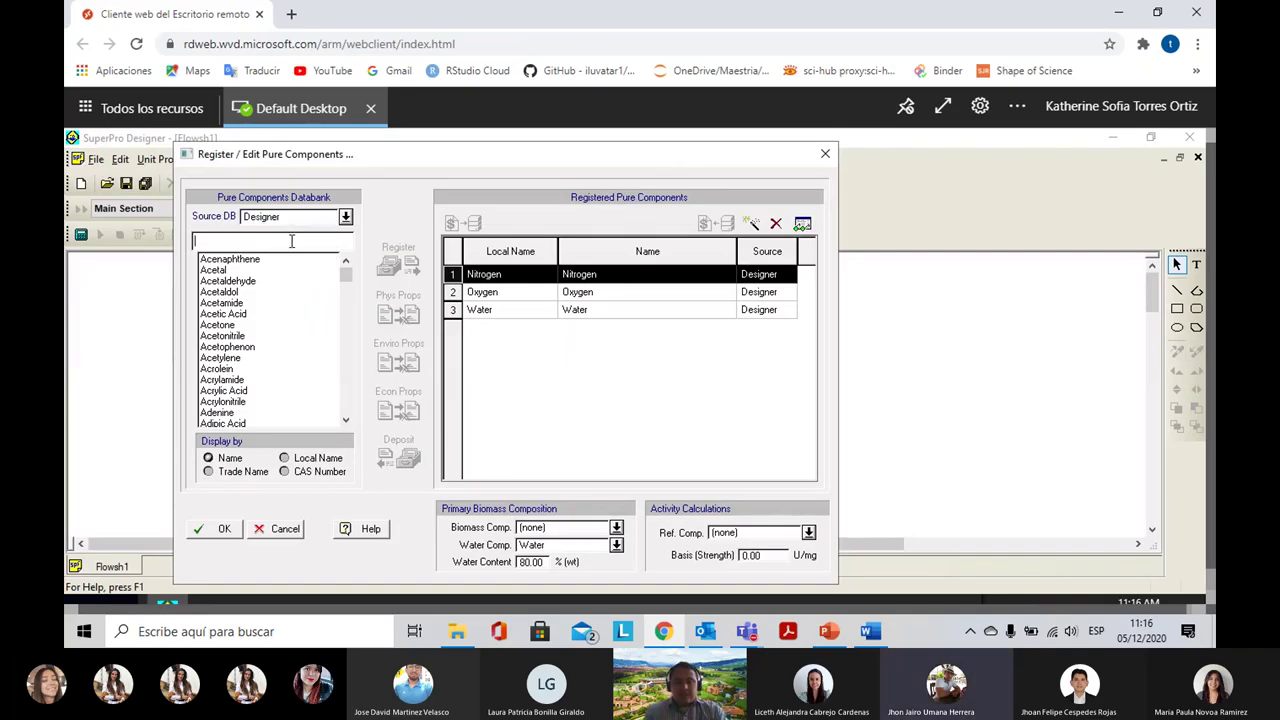
text(he)
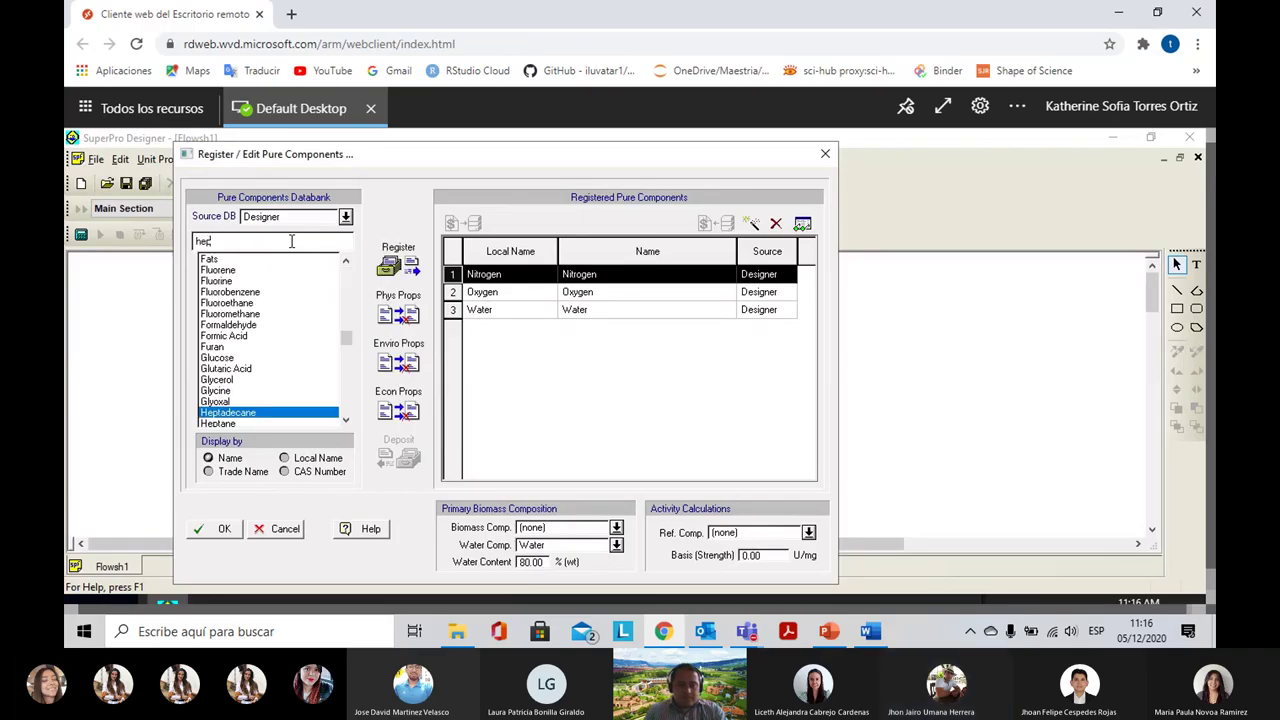
text(p)
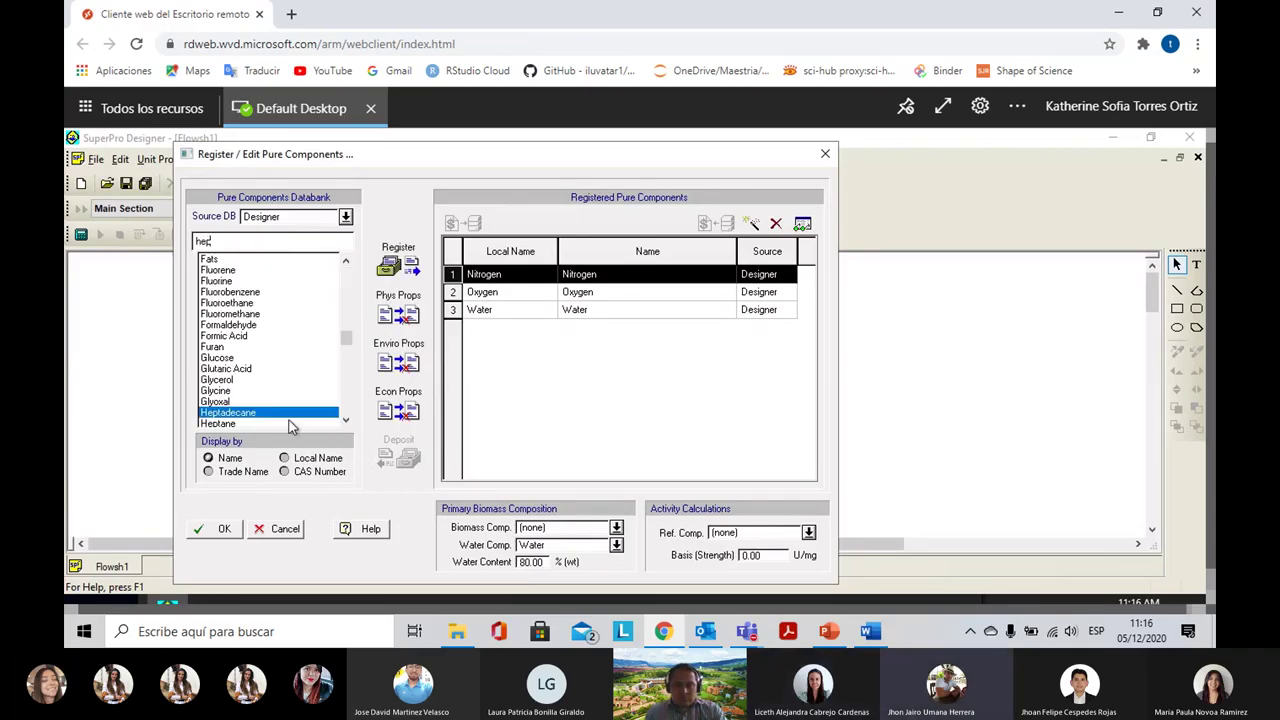
click(269, 424)
double_click(268, 426)
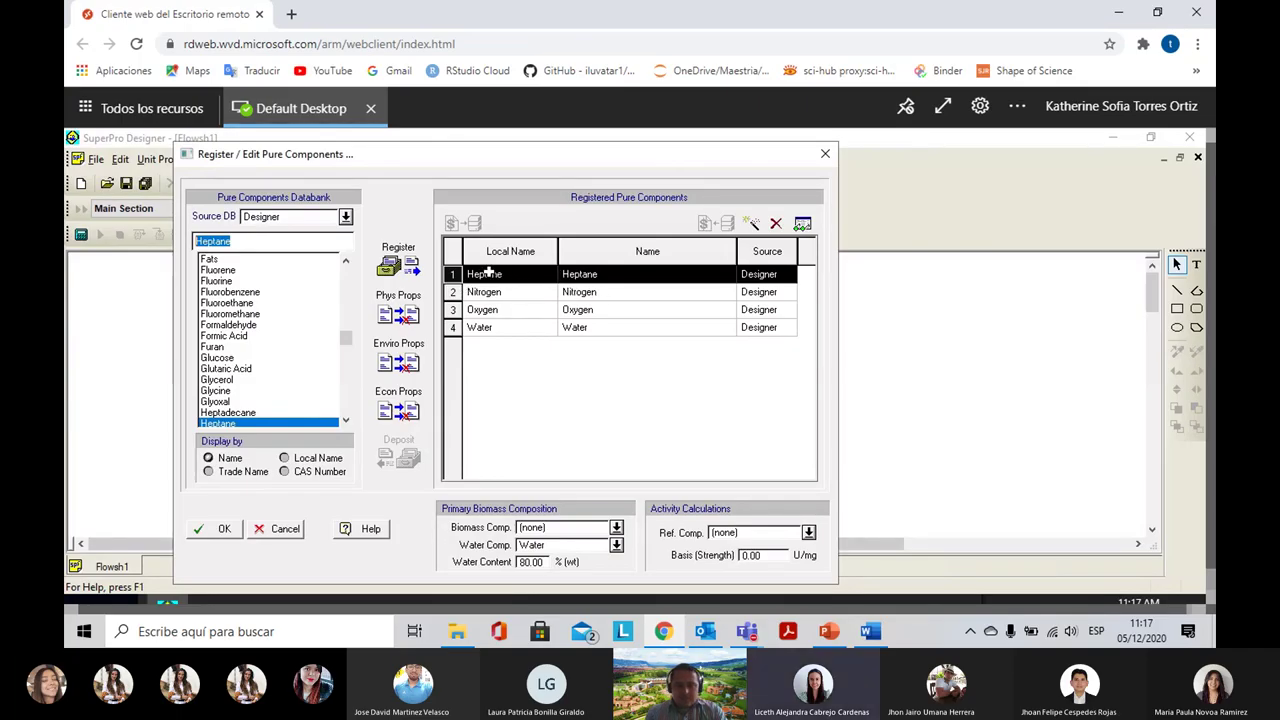
double_click(487, 274)
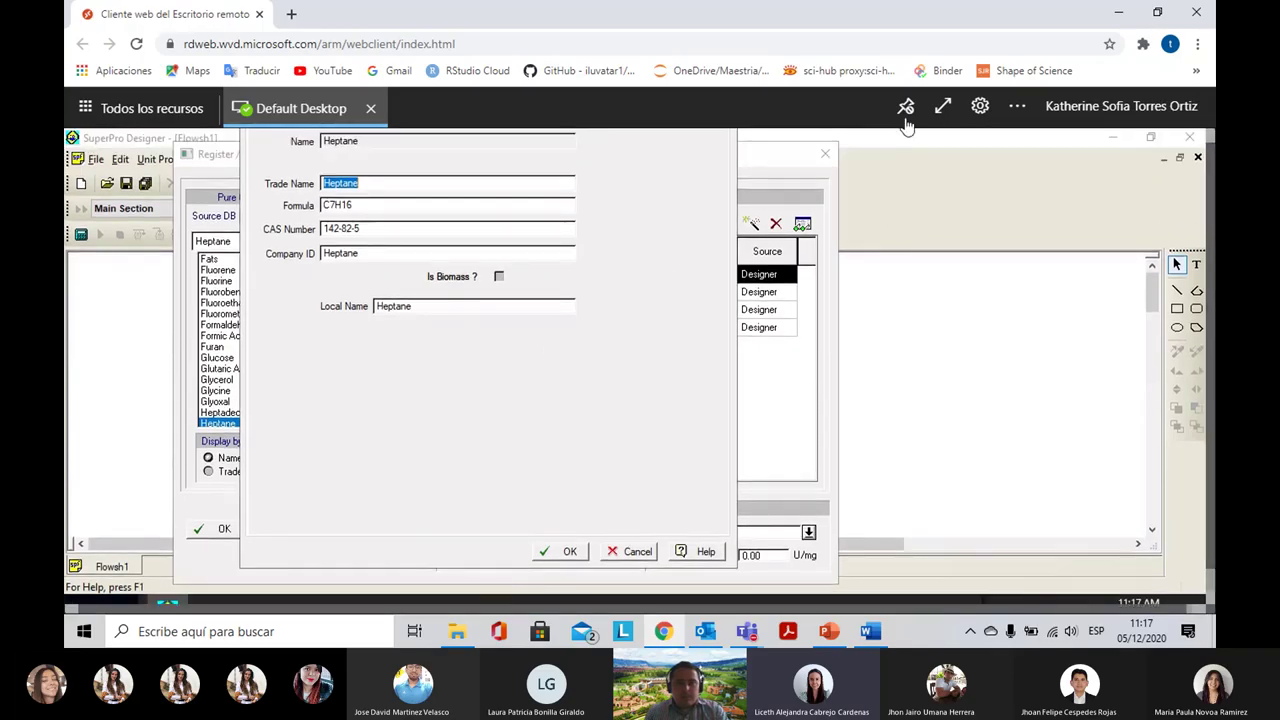
- Switch the remote desktop to full screen and show Heptane's constant physical properties
click(942, 106)
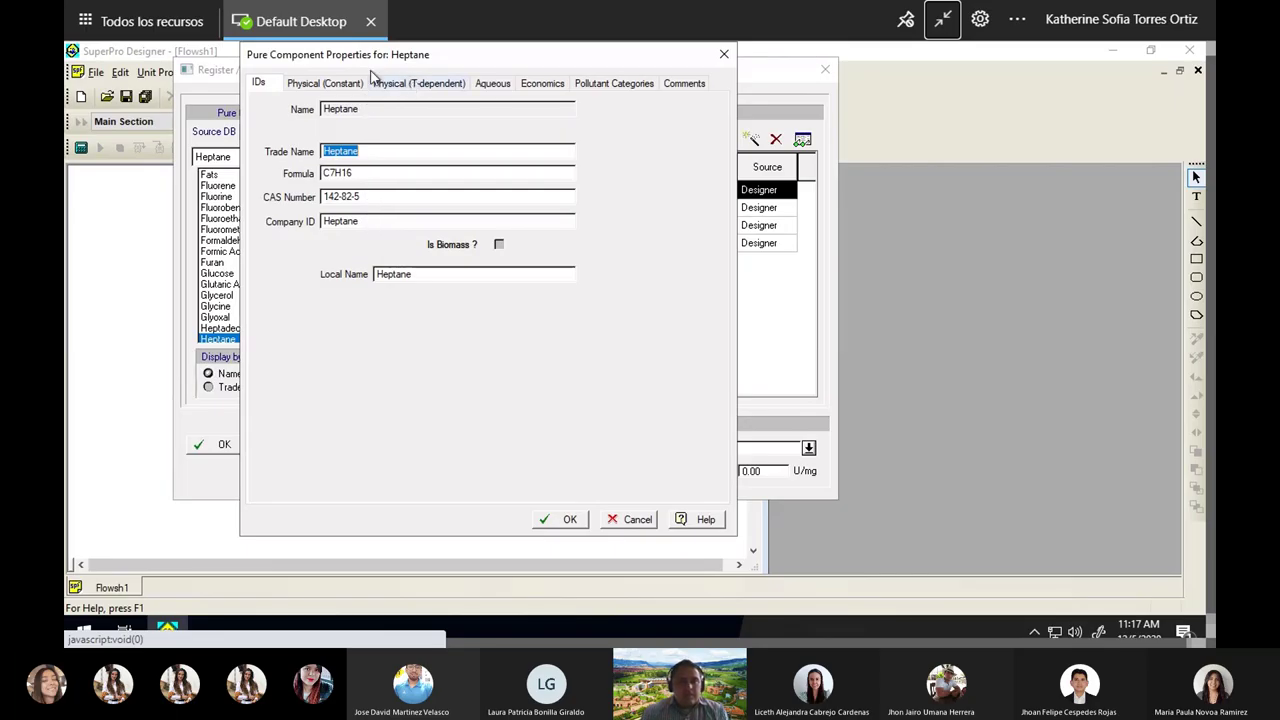
click(342, 82)
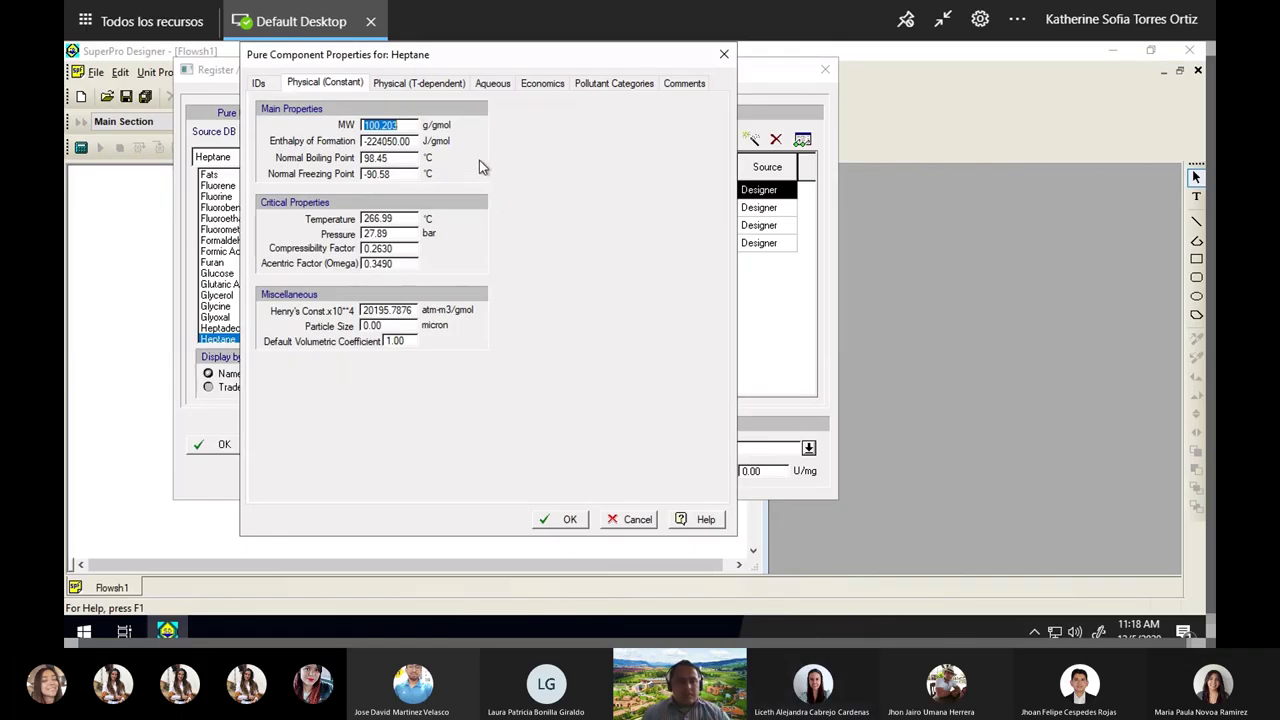
- Show Heptane's temperature-dependent properties, including Antoine constants and heat of vaporization
click(420, 84)
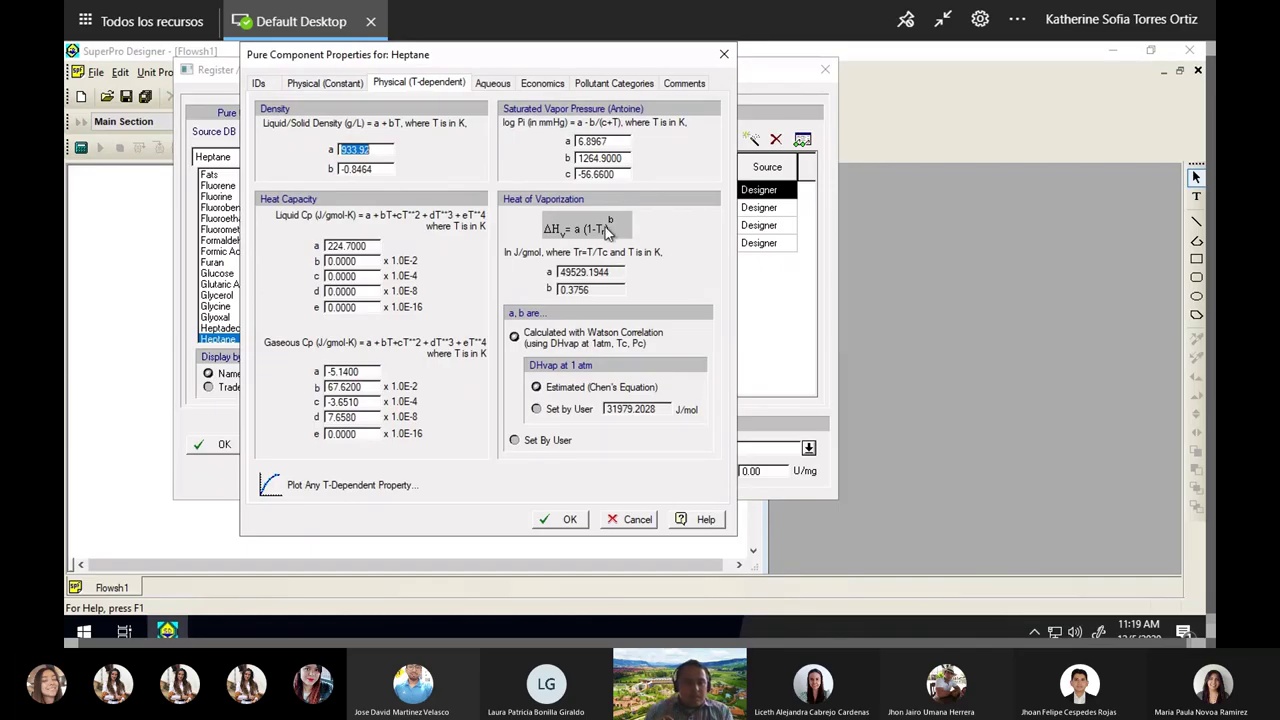
- Review Heptane's IDs (C7H16, CAS 142-82-5), then its aqueous properties
click(268, 84)
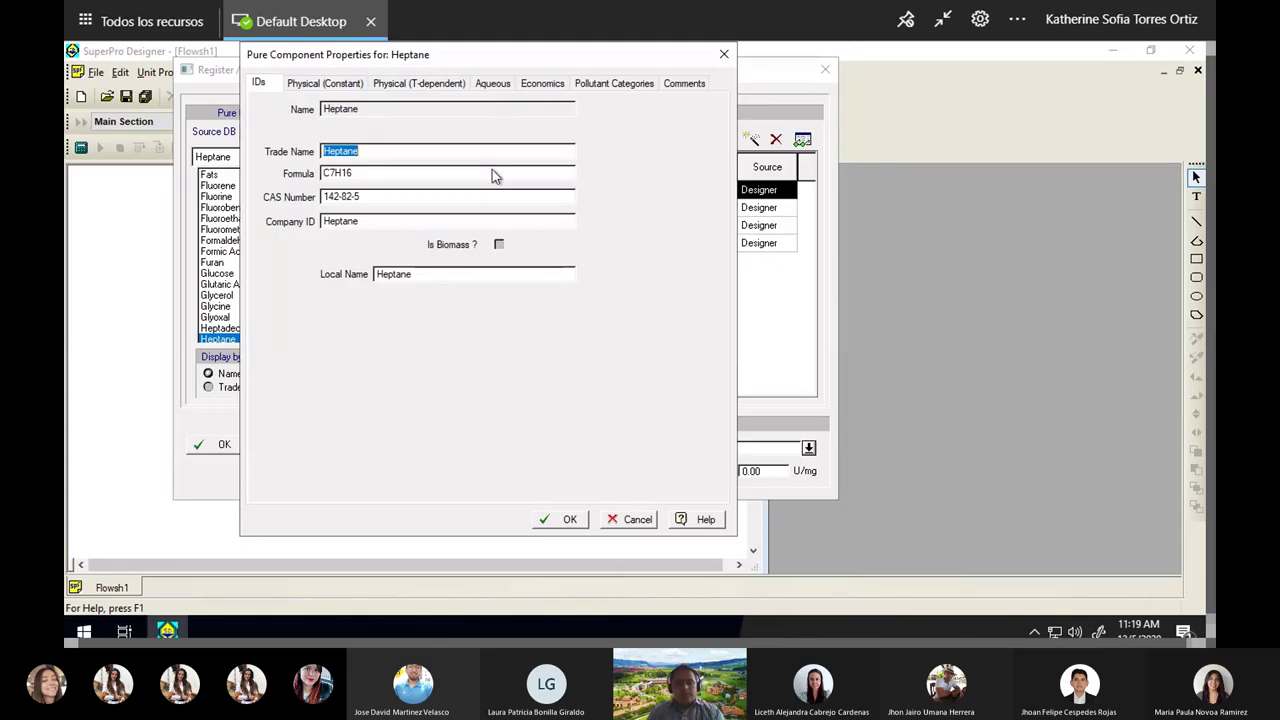
click(493, 84)
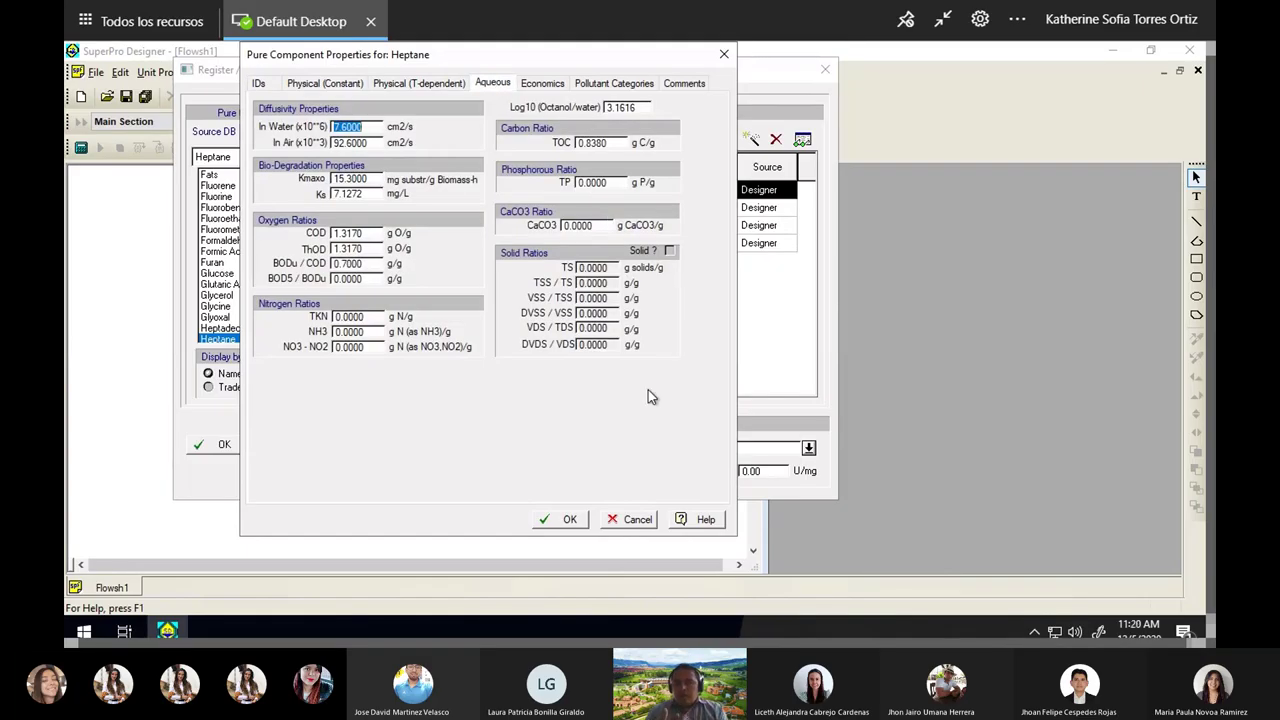
- View Heptane's economics: purchasing price 0.36 $/kg, selling price 0.00 $/kg
key(XF86AudioLowerVolume)
key(XF86AudioLowerVolume)
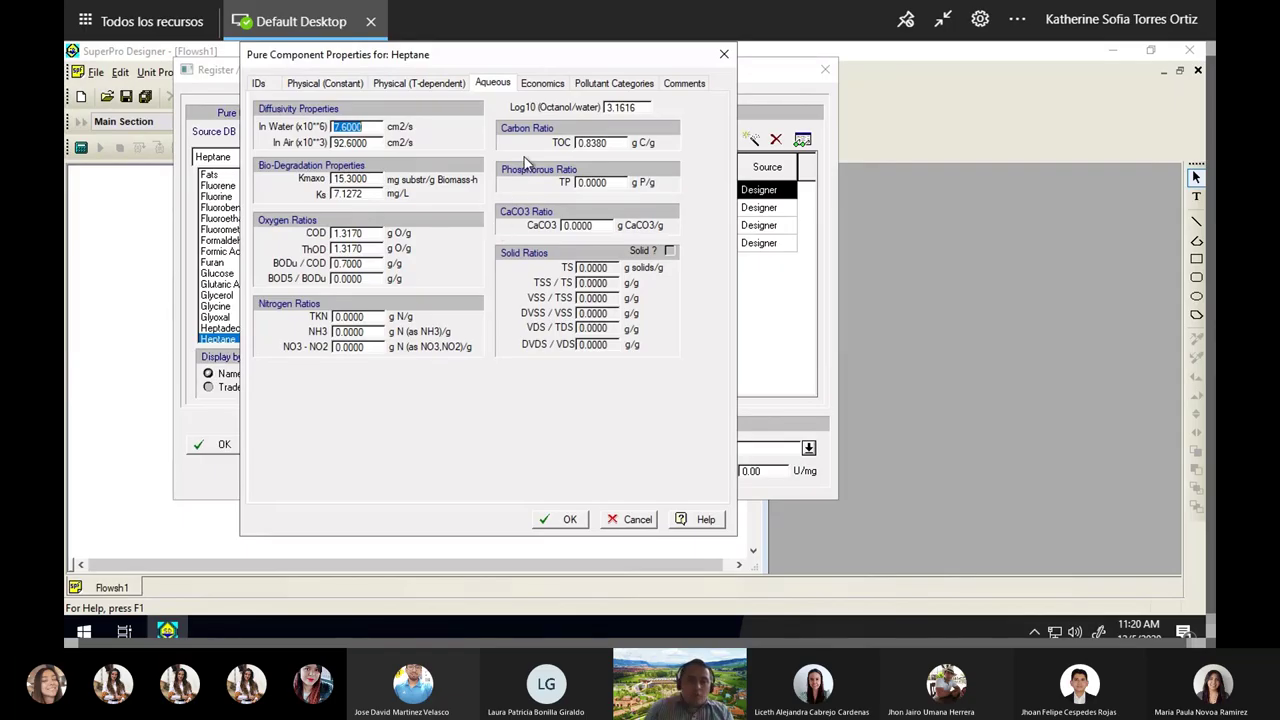
click(542, 85)
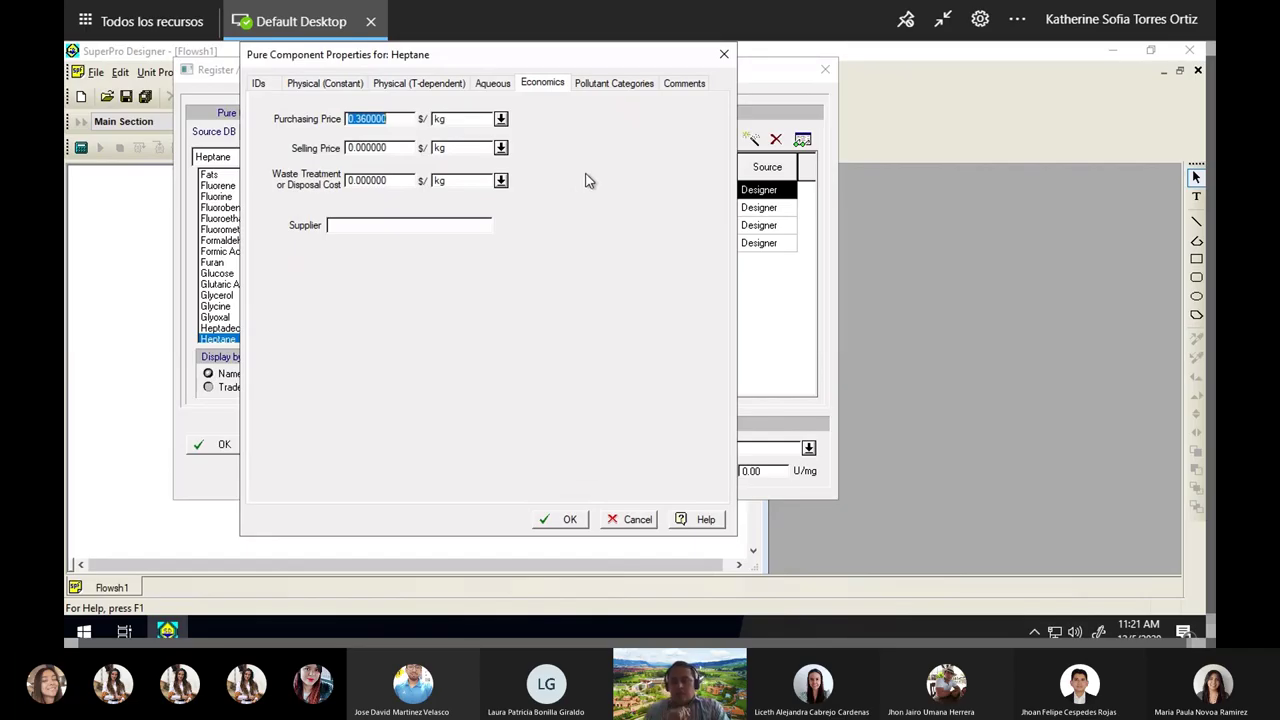
- Check Heptane's pollutant categories, then go back to its identification details
click(614, 84)
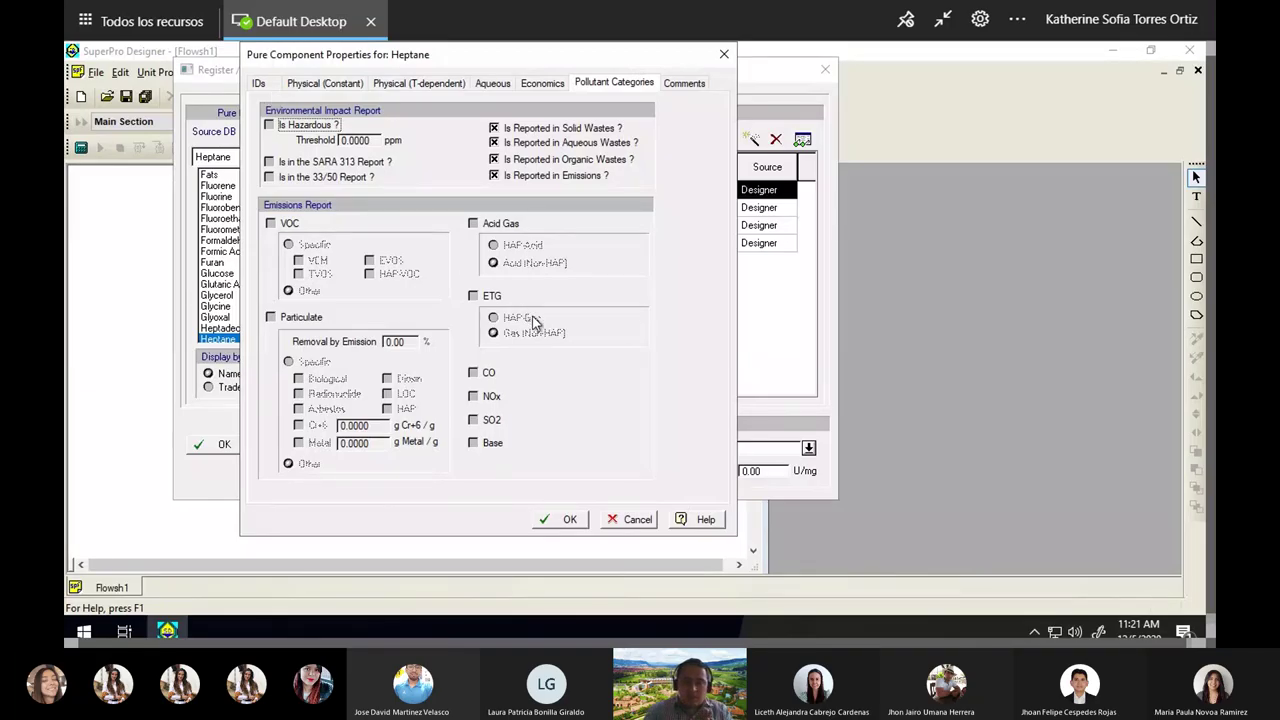
click(258, 84)
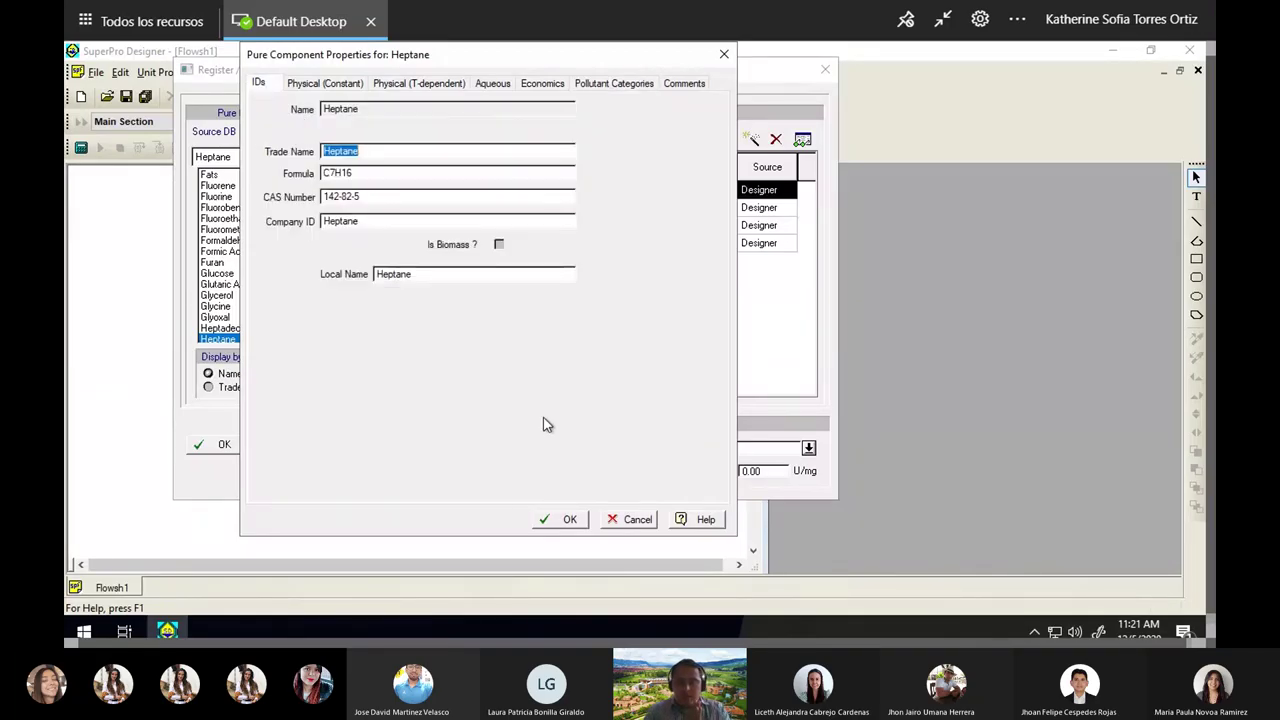
- Close Heptane's properties and define a new local component named A
click(556, 518)
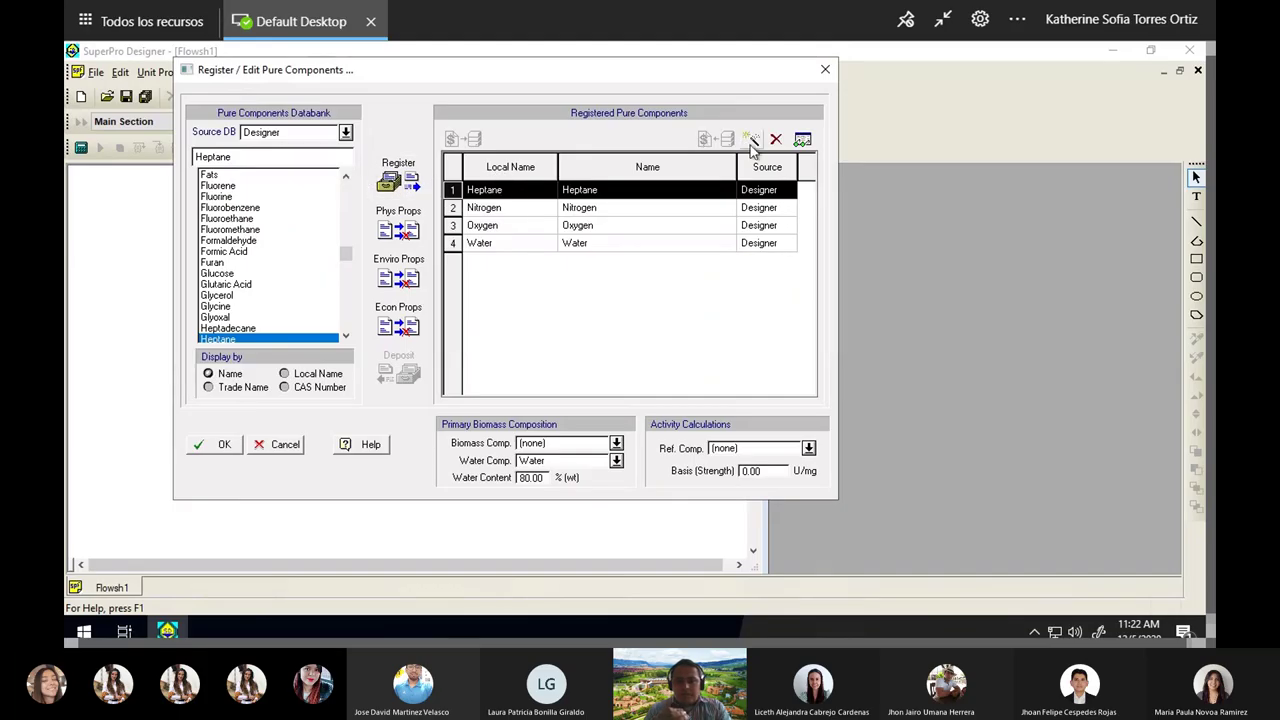
click(755, 141)
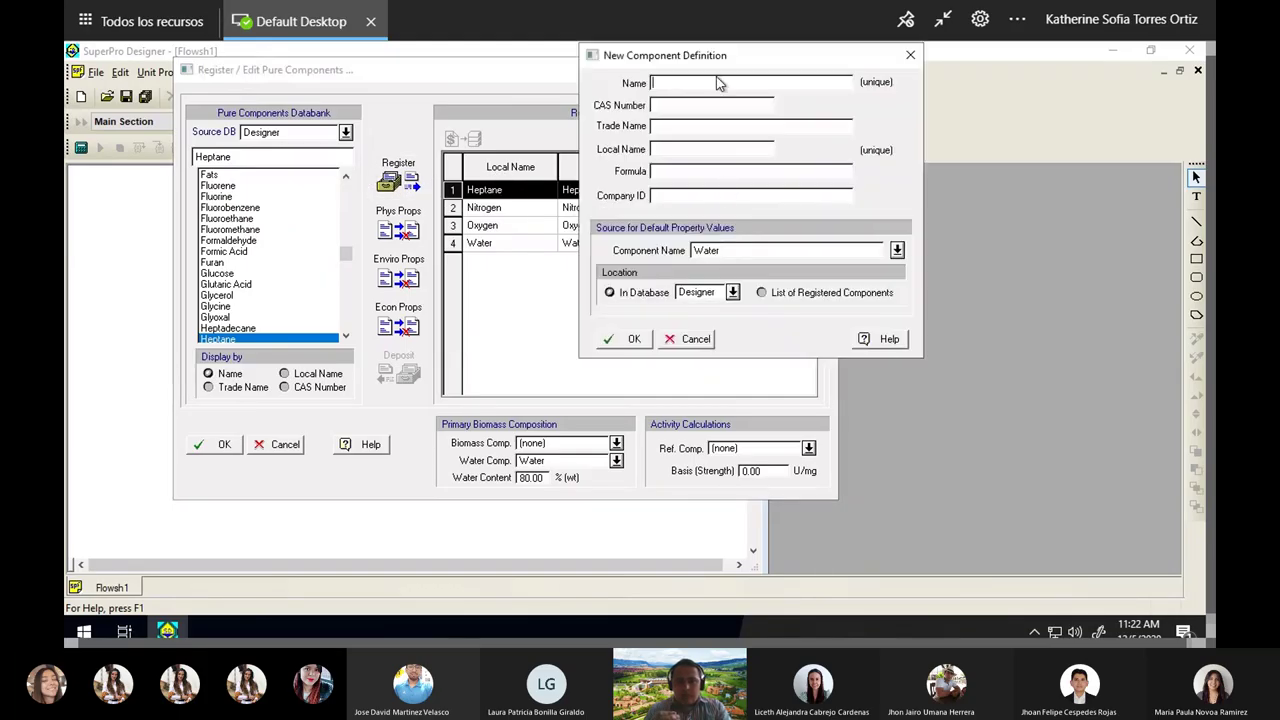
drag(719, 59, 675, 247)
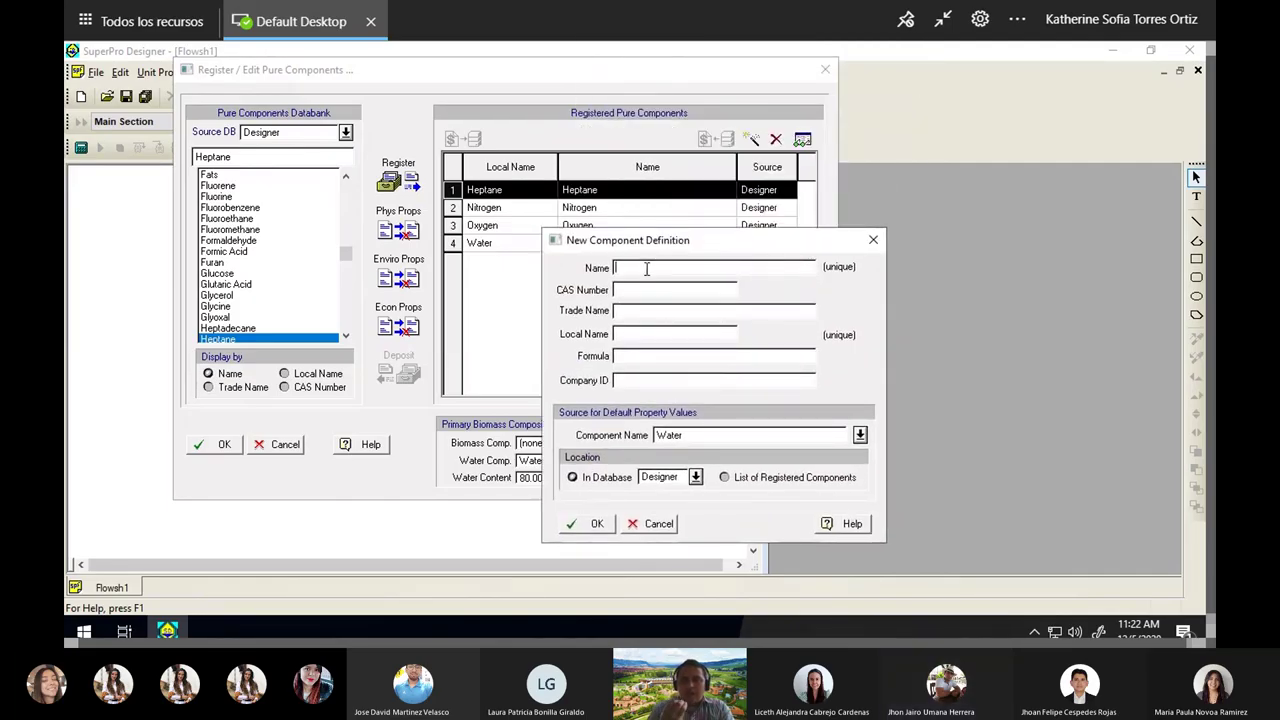
key(Caps_Lock)
text(A)
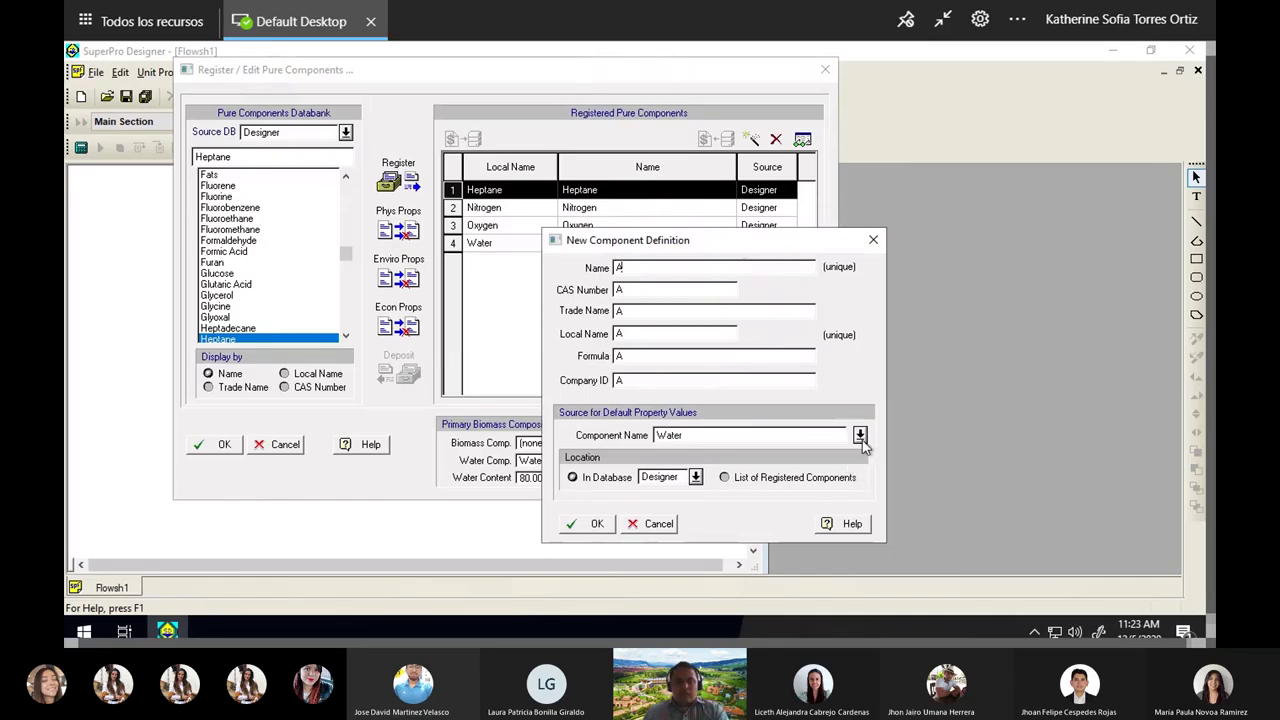
click(590, 524)
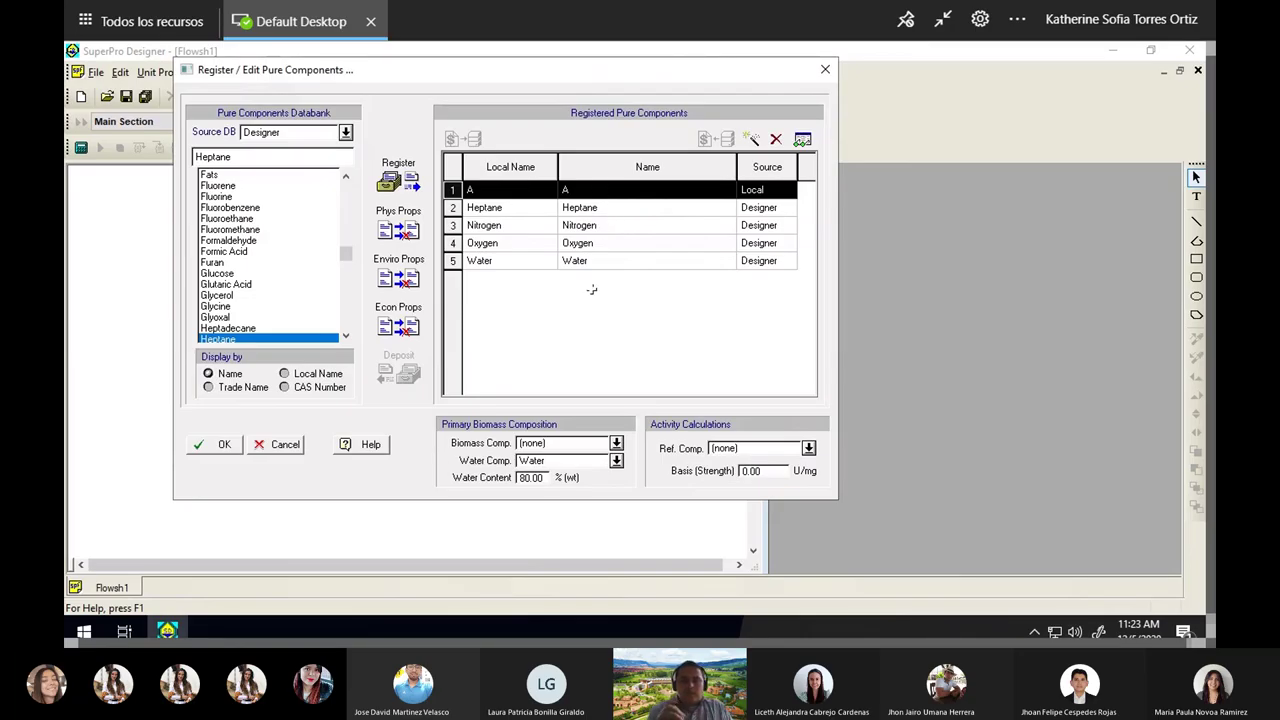
- Open component A's properties and show its physical constants, defaulting to MW 18.015 g/gmol
double_click(495, 189)
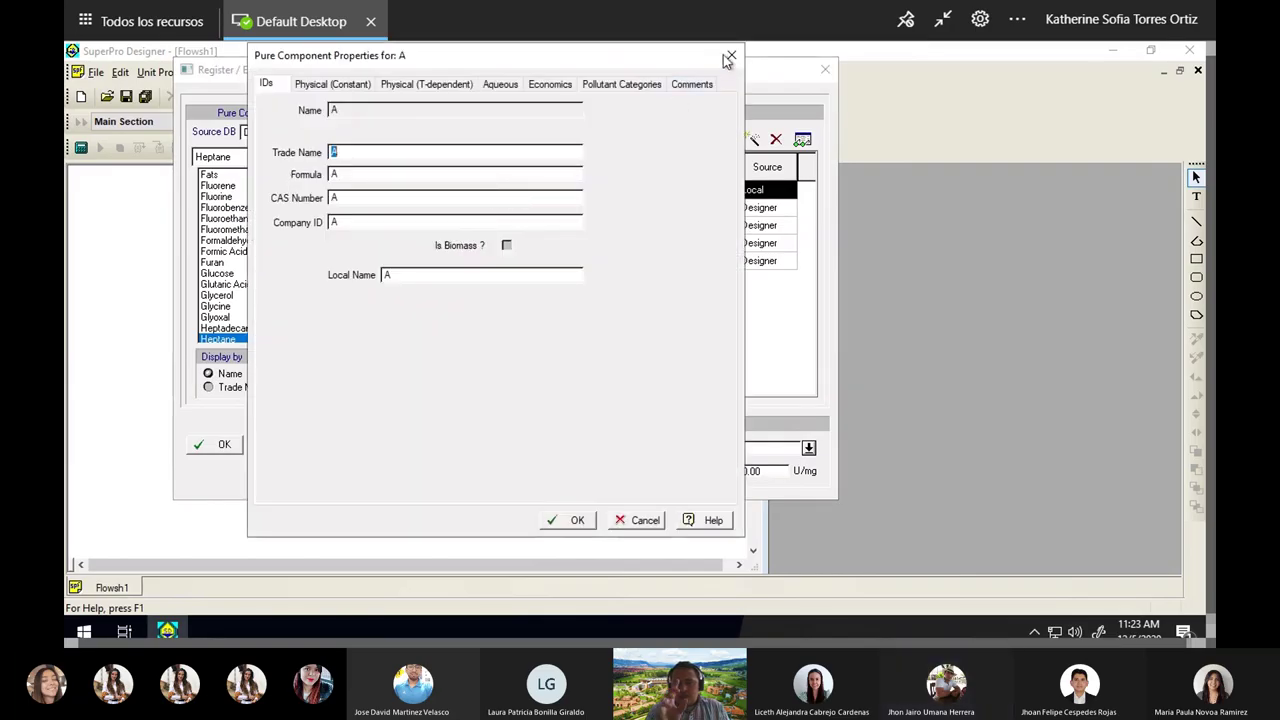
click(731, 55)
click(522, 356)
click(803, 141)
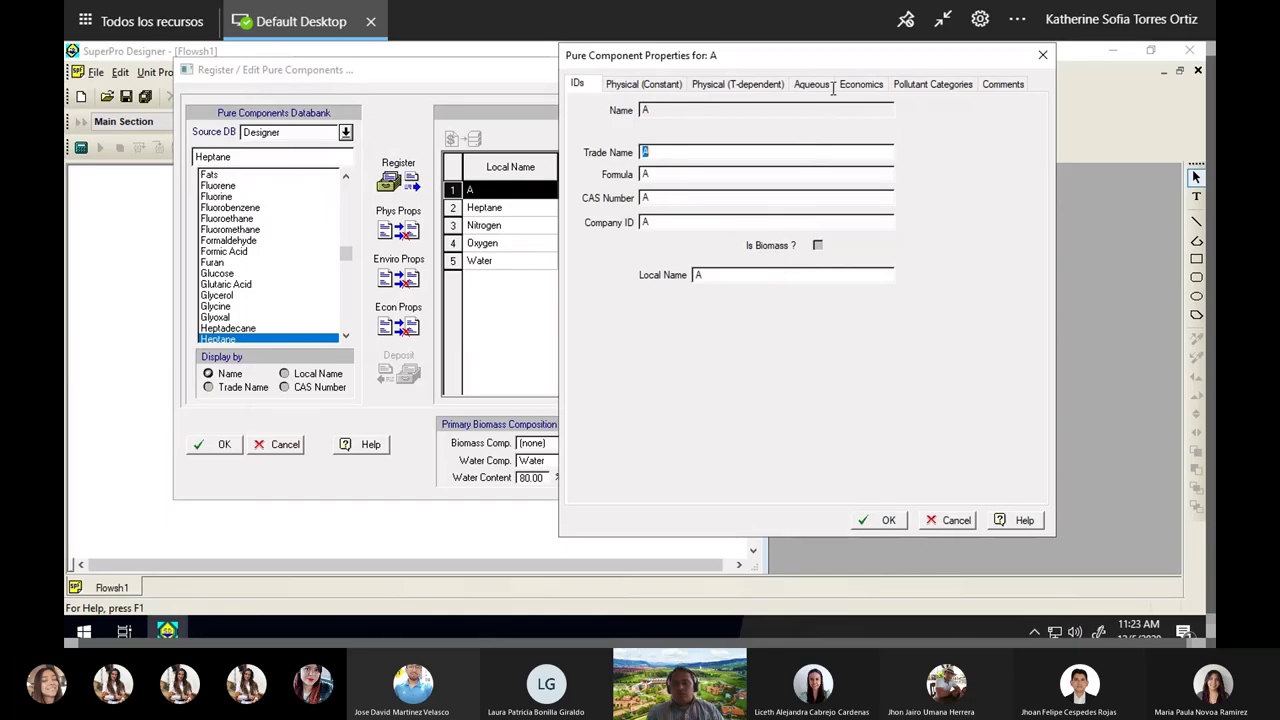
drag(835, 54, 783, 102)
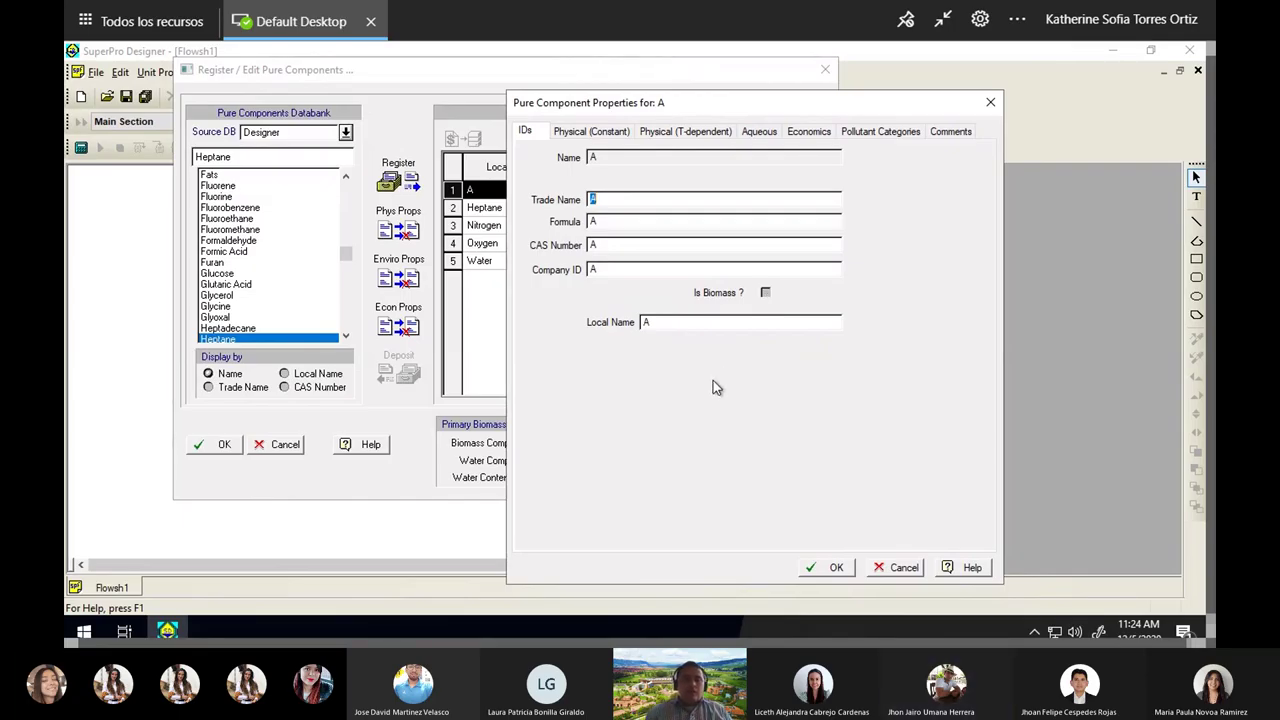
click(606, 133)
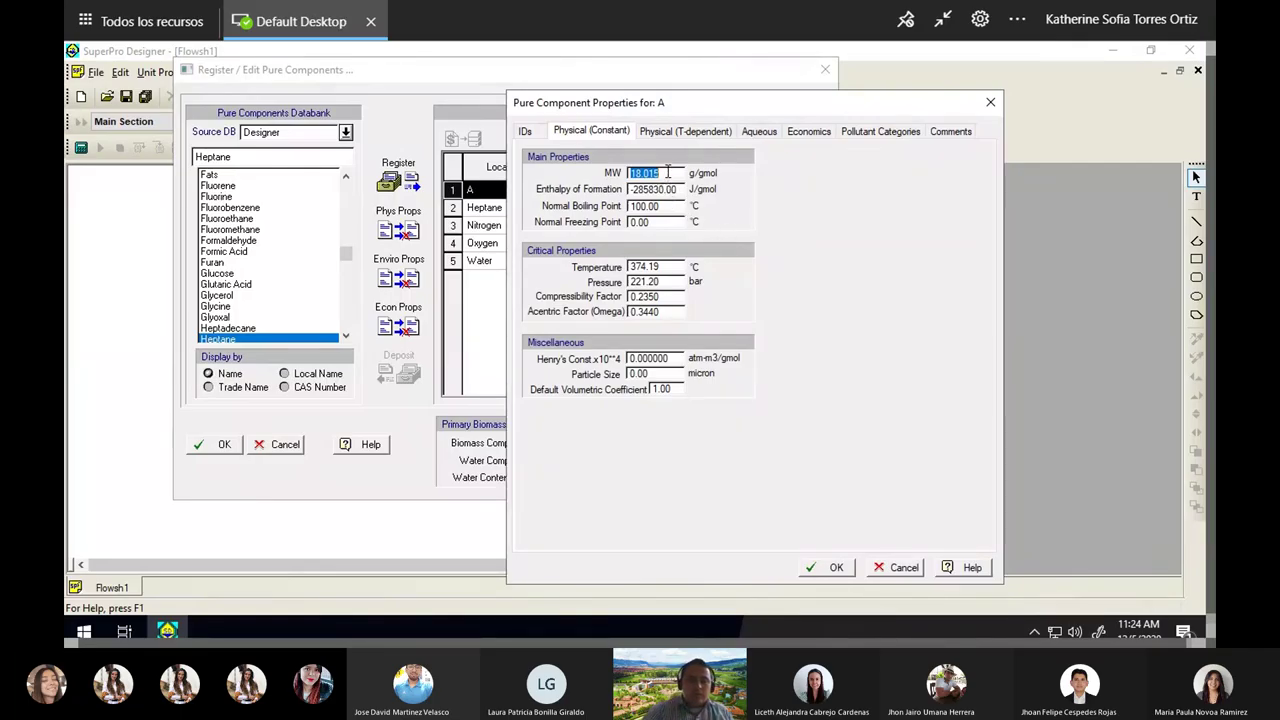
- Change component A's molecular weight to 150 g/gmol and show its economic data
click(666, 173)
double_click(629, 173)
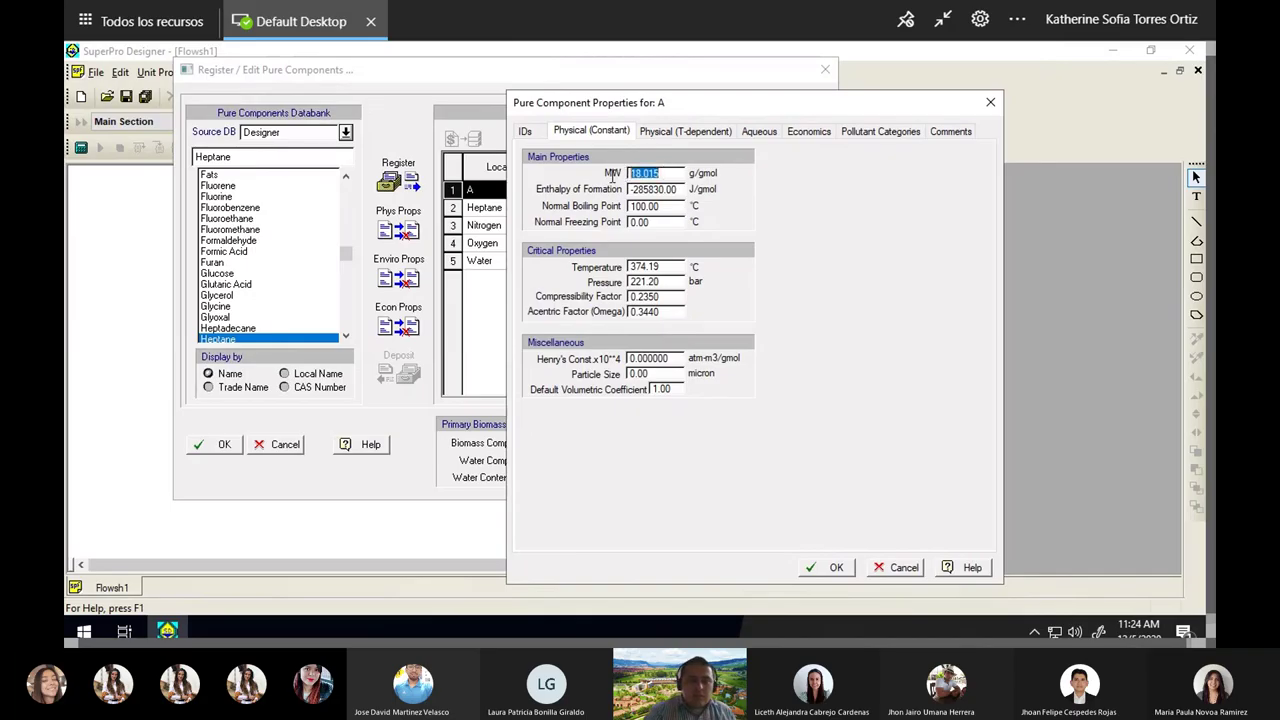
text(1000)
text(50)
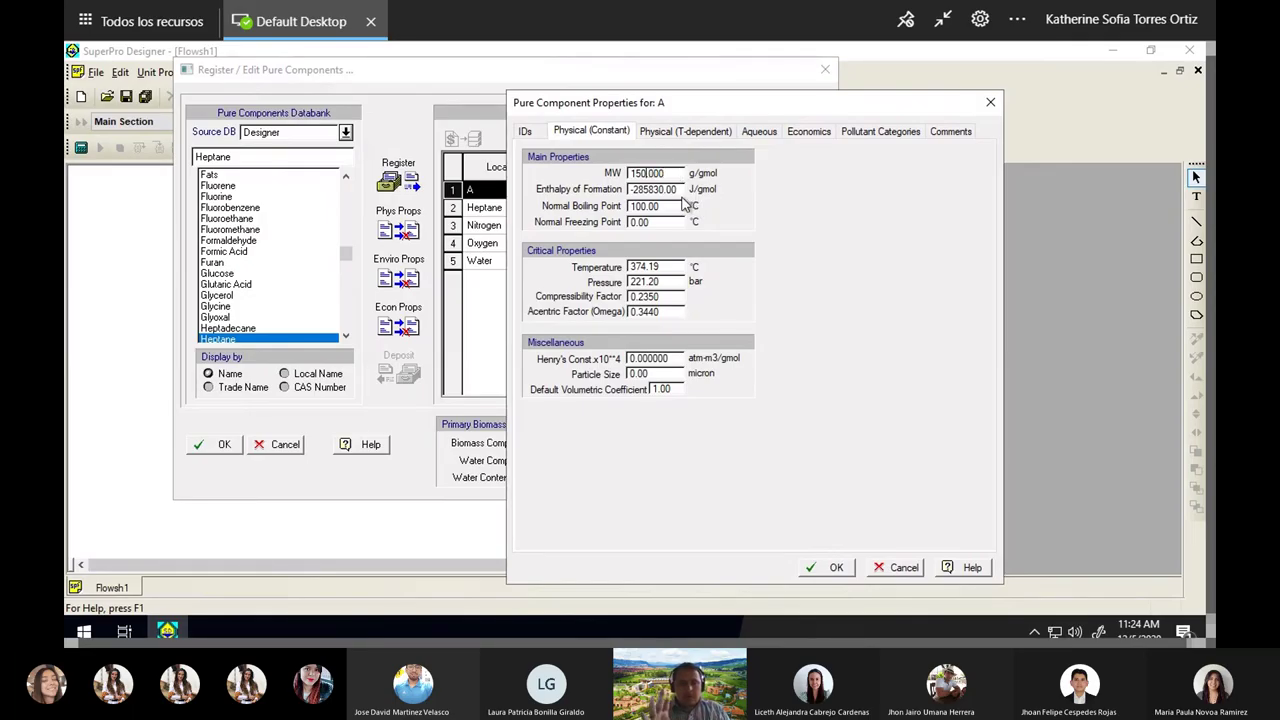
key(Tab)
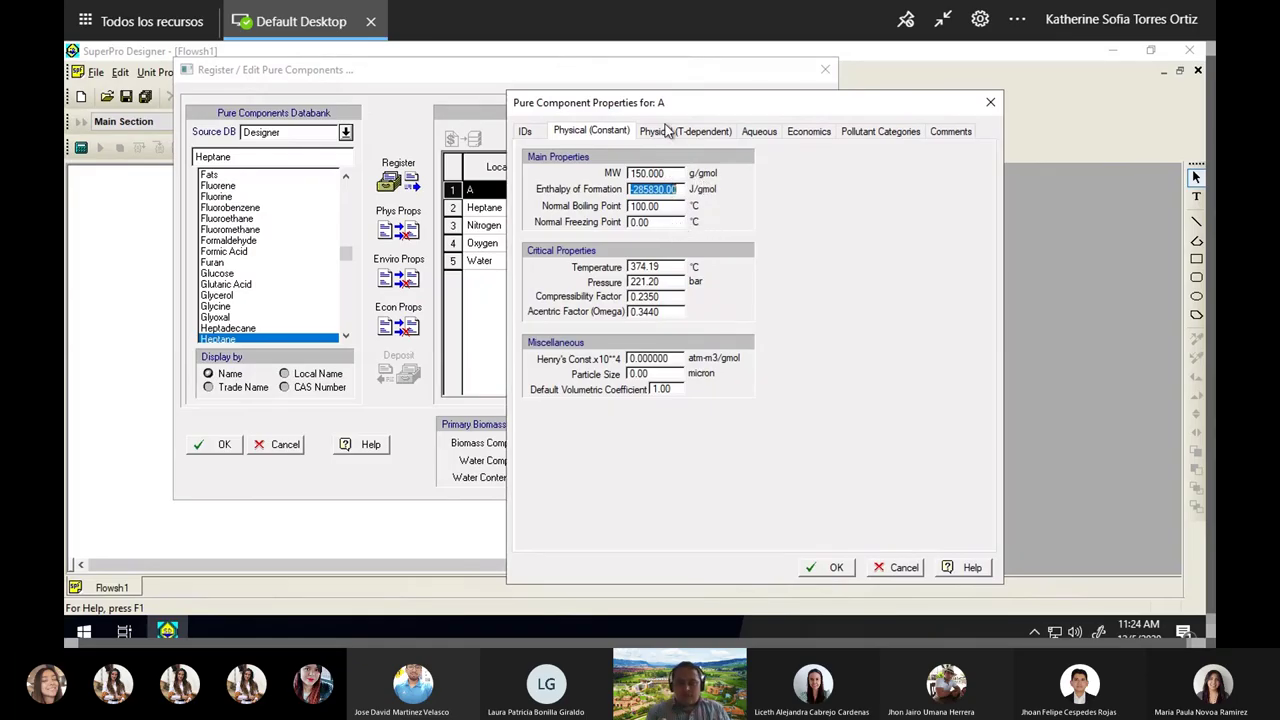
click(803, 132)
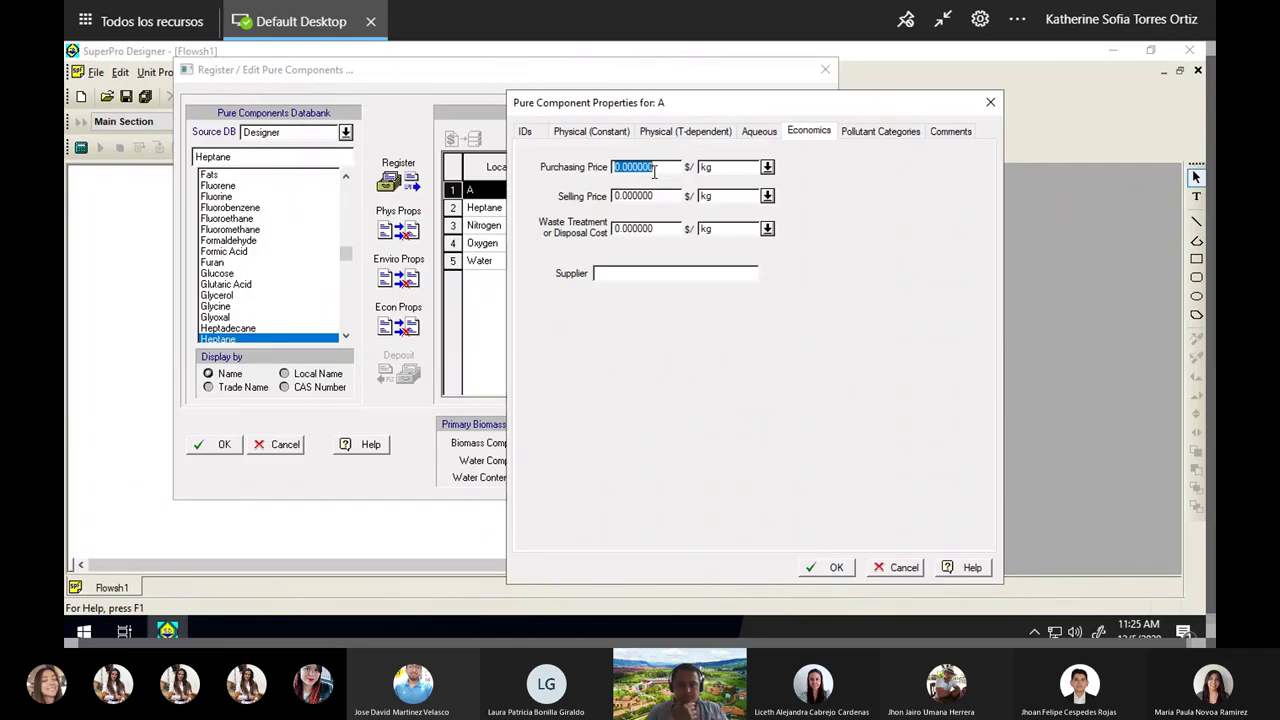
- Give component A a purchasing price of 10 $/kg and close its properties
key(Home)
text(1)
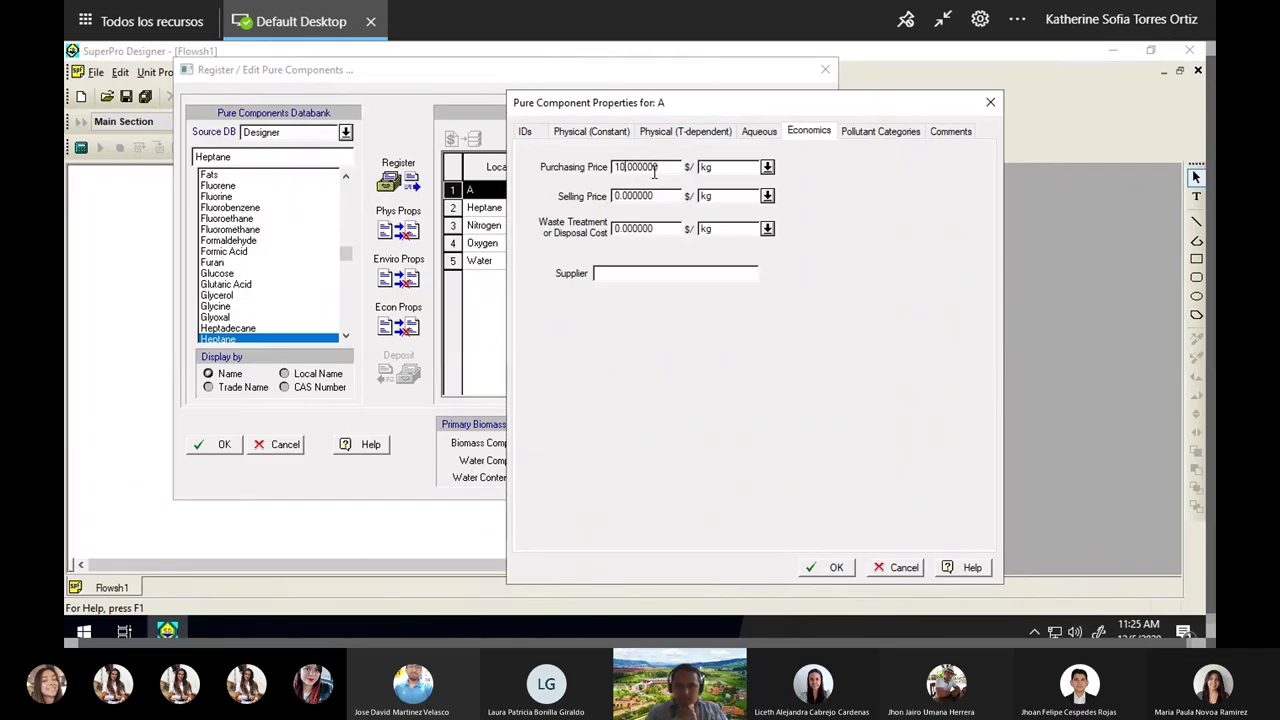
click(664, 169)
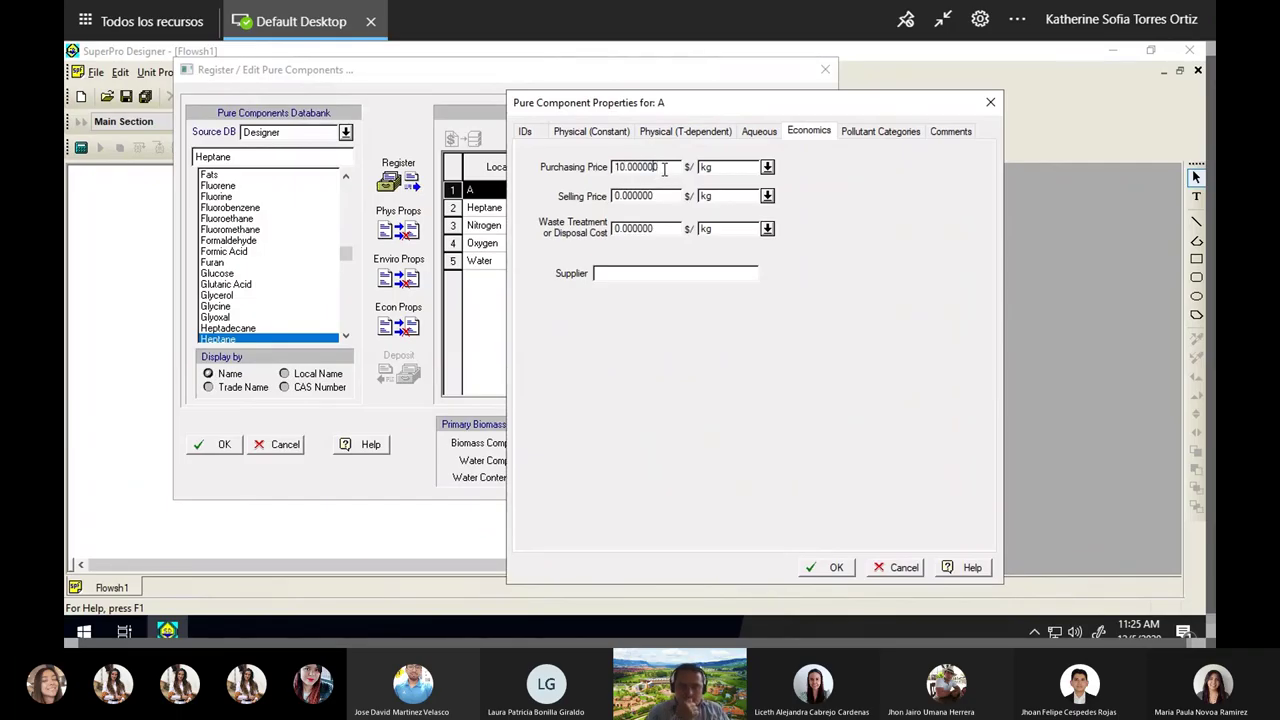
key(BackSpace)
text(0)
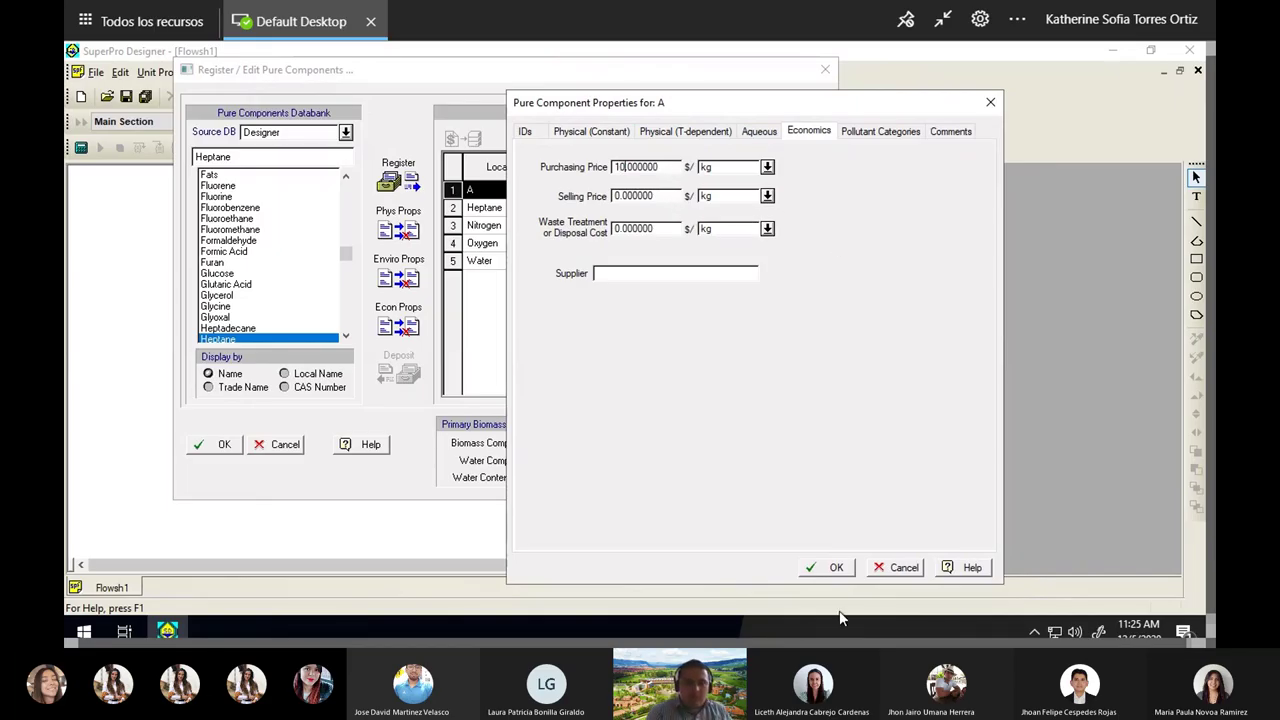
click(832, 568)
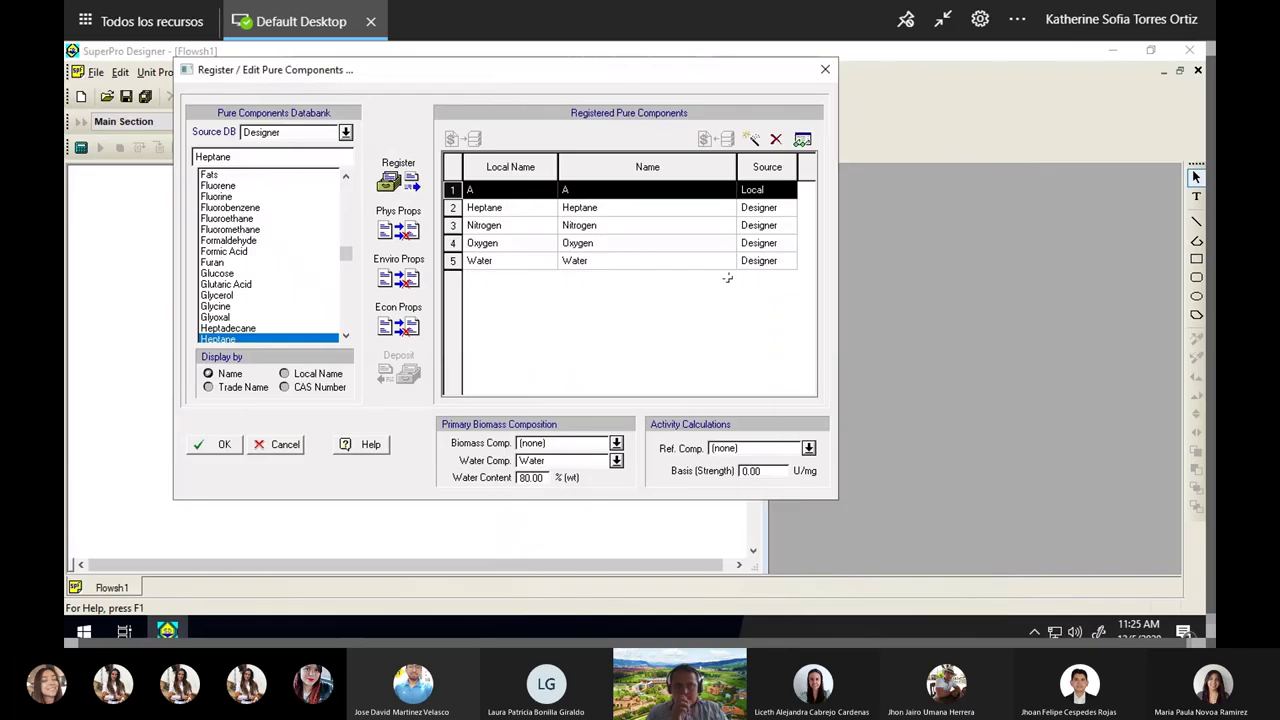
- Define a new local component named B with a capital B
click(752, 141)
drag(706, 56, 695, 236)
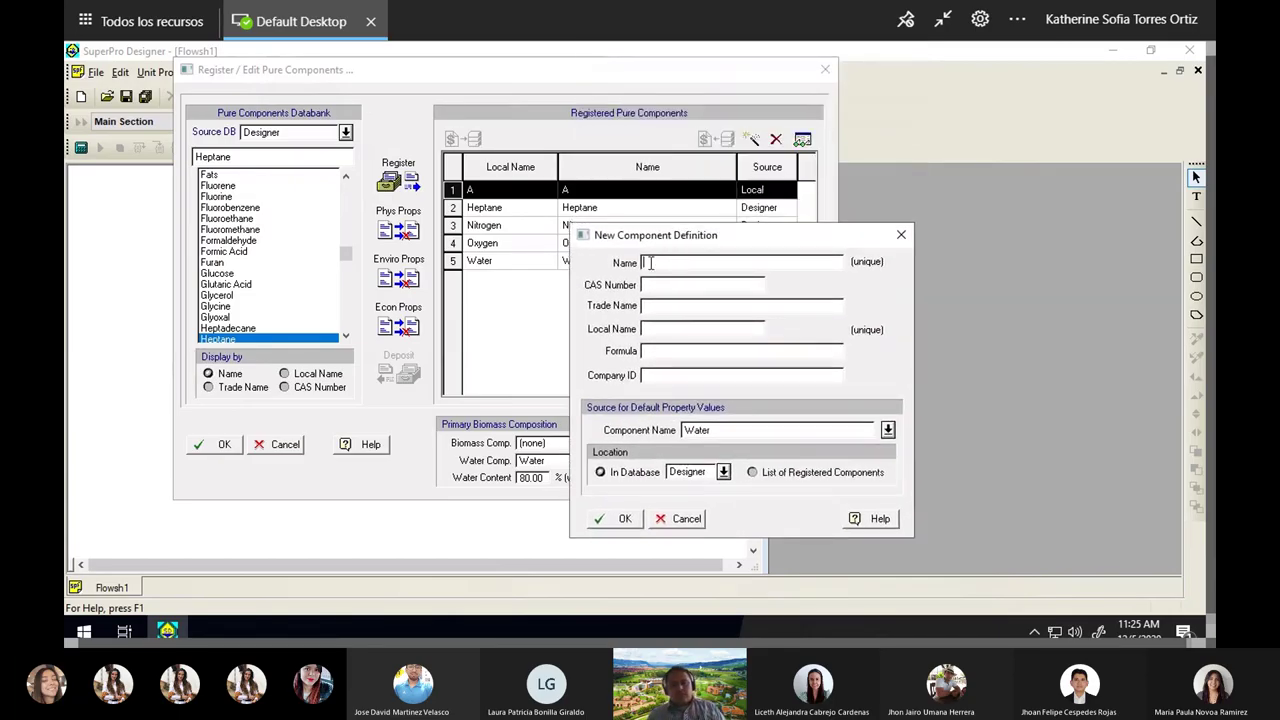
text(b)
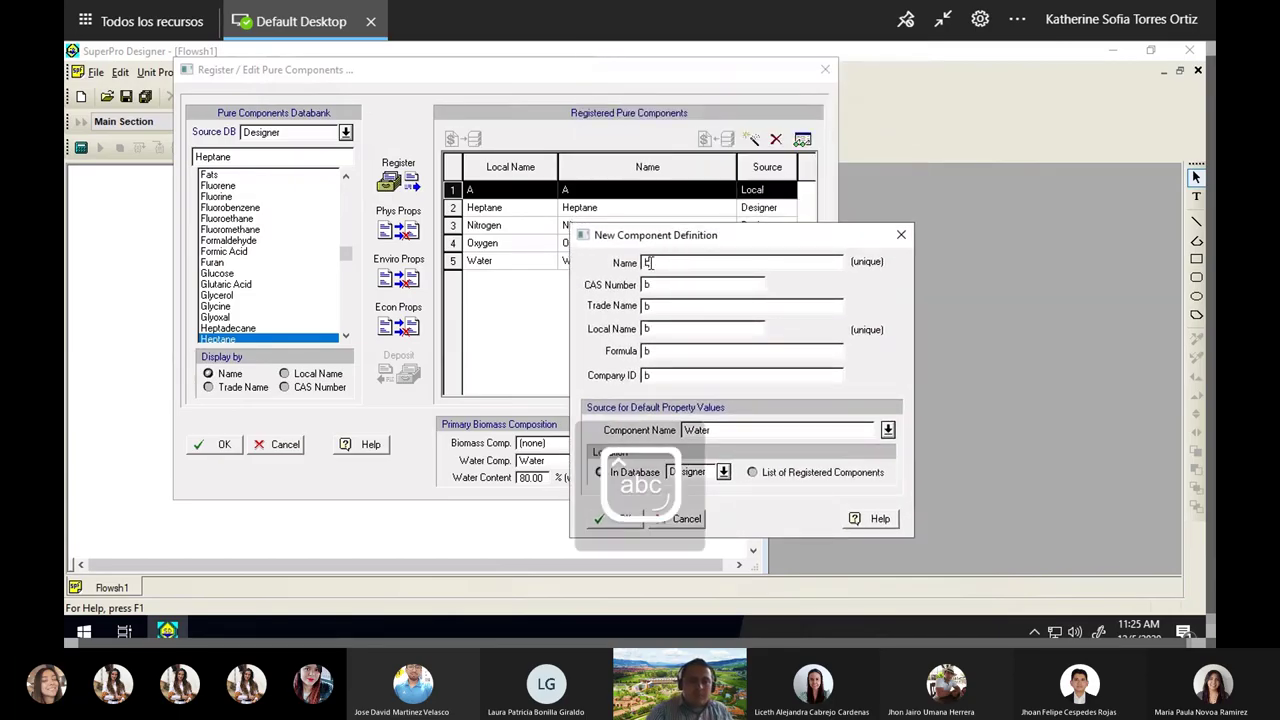
key(BackSpace)
key(Caps_Lock)
text(B)
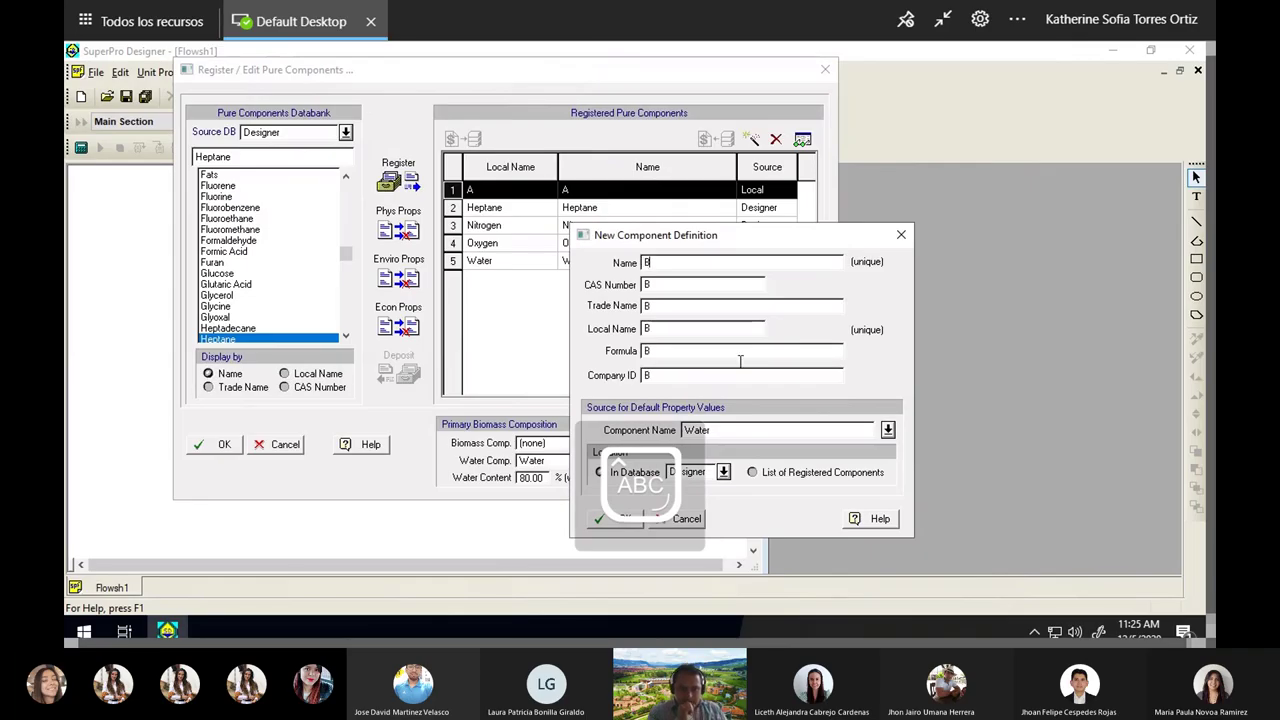
click(602, 520)
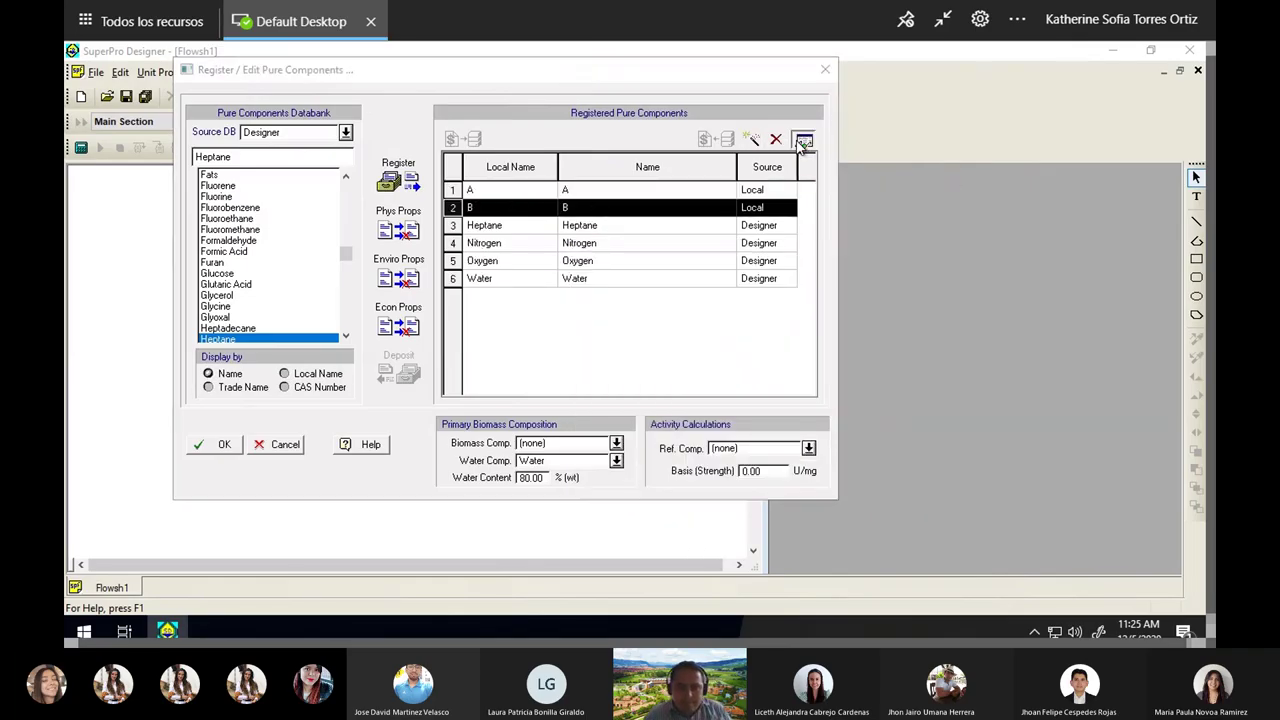
- Give component B a molecular weight of 25 g/gmol and a purchasing price of 15 $/kg
click(802, 141)
click(638, 86)
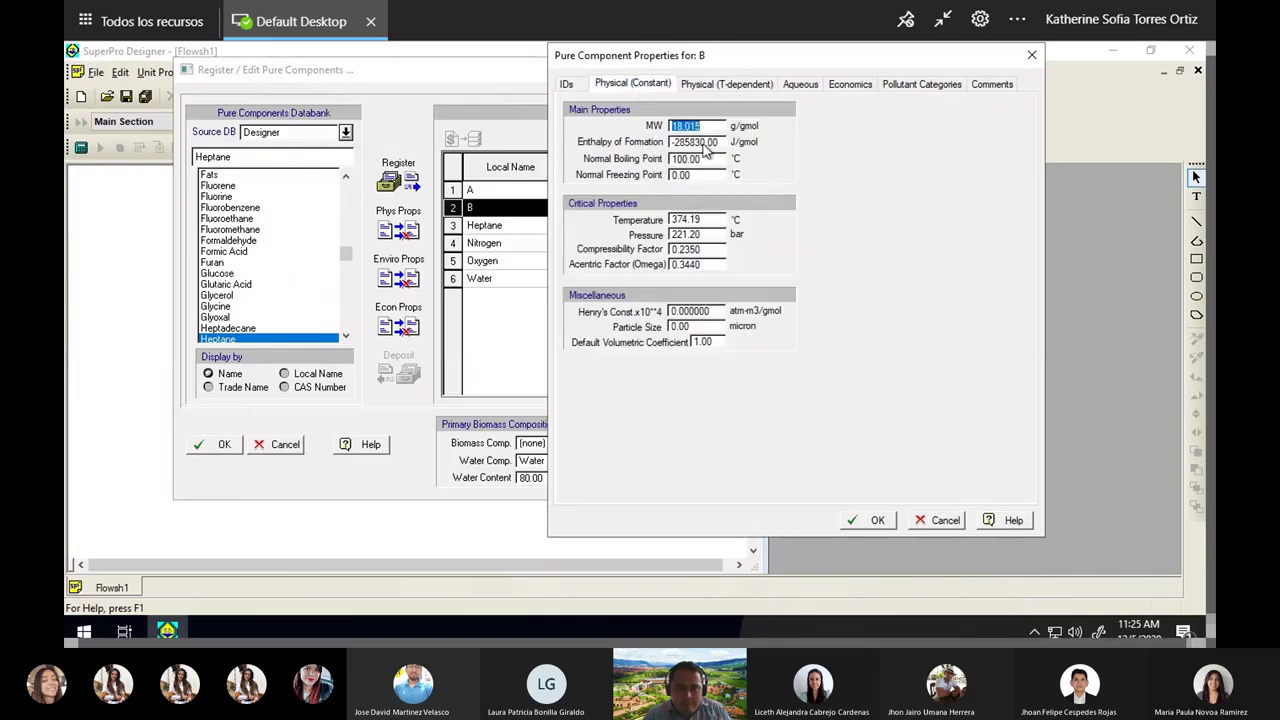
text(25.000)
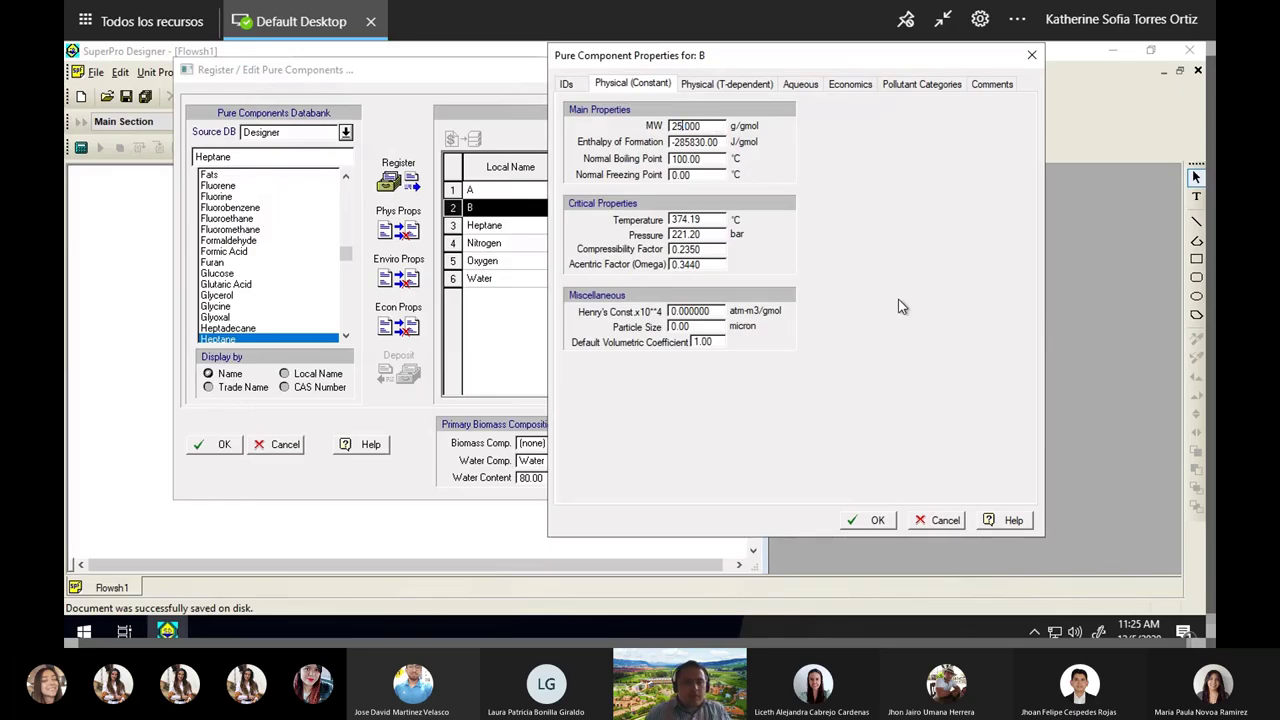
click(850, 85)
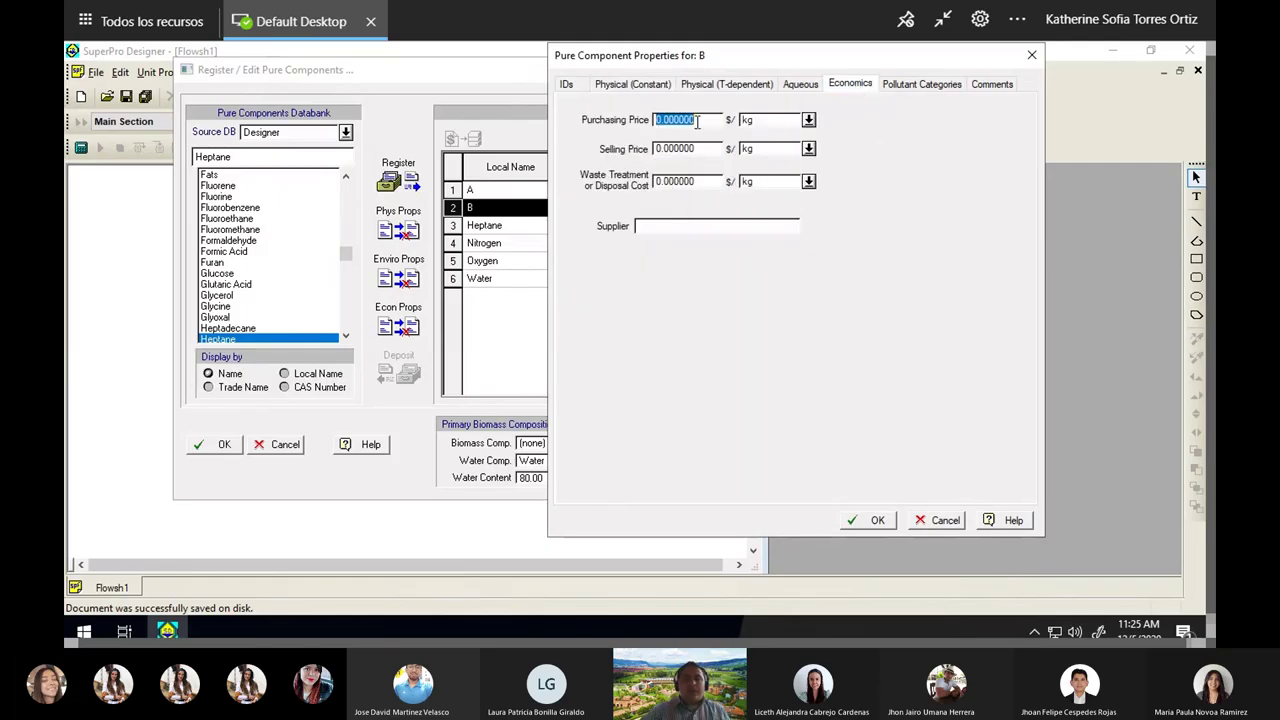
text(15)
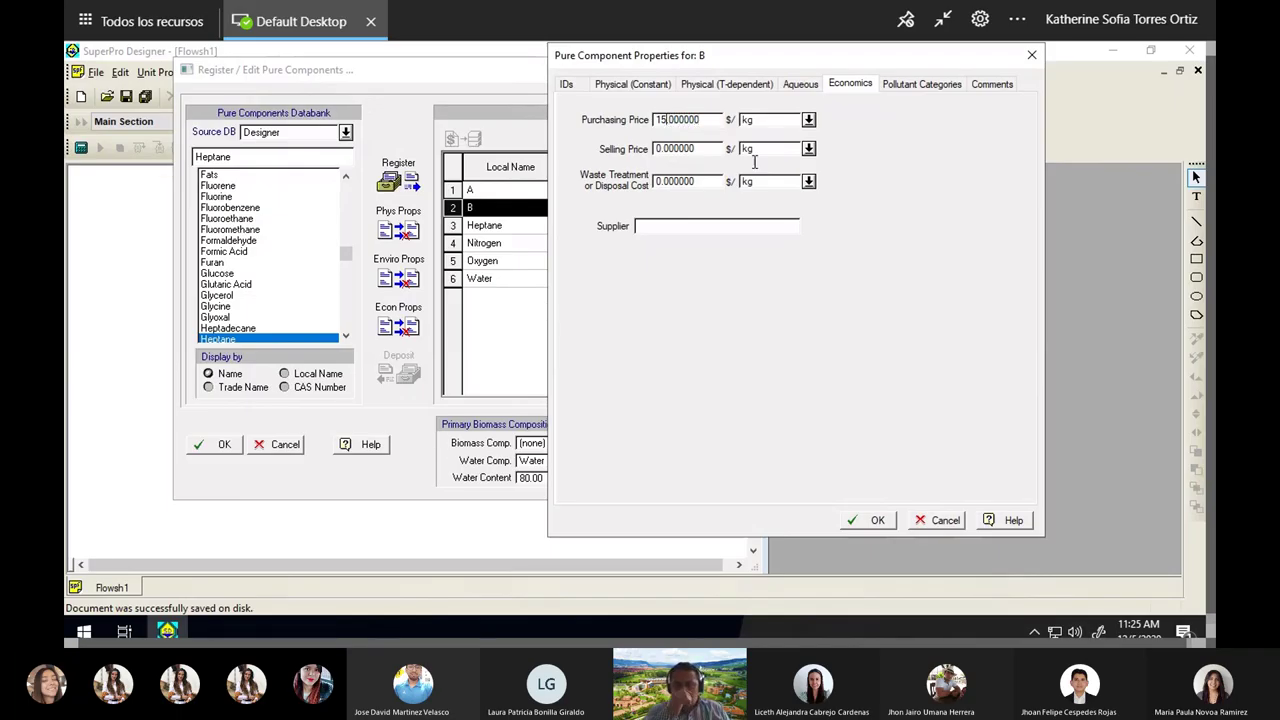
click(864, 521)
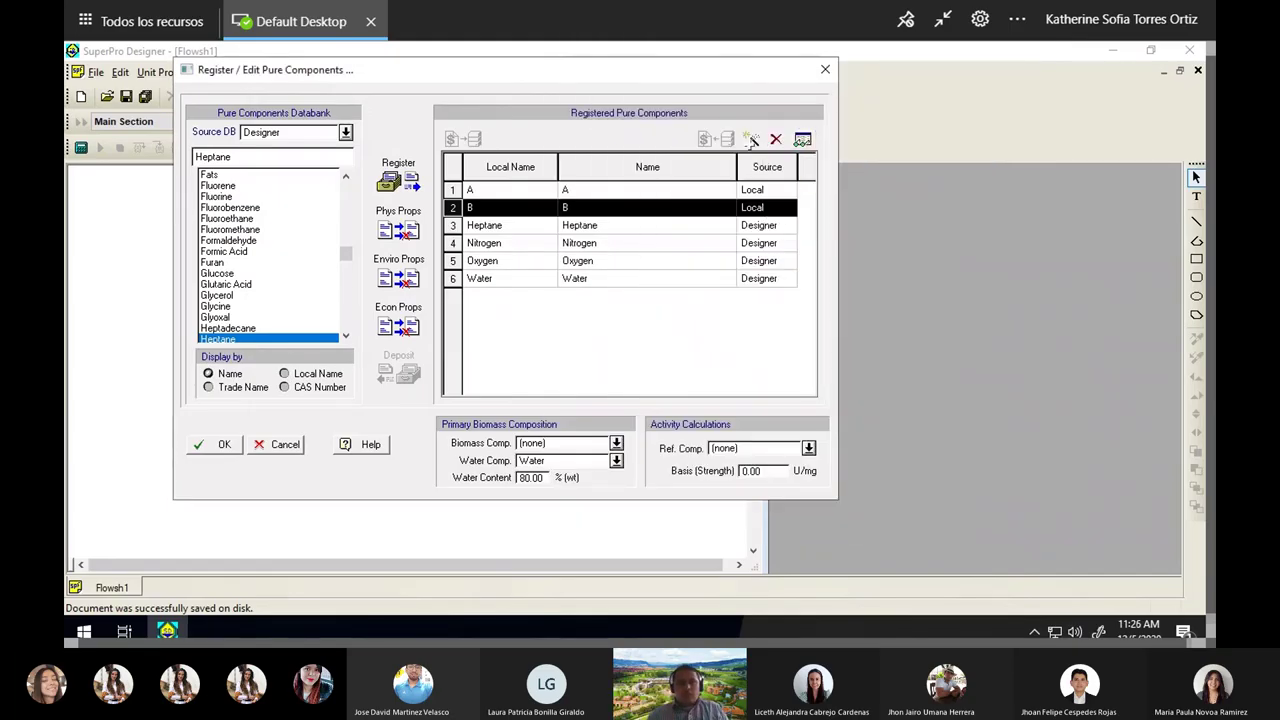
- Define a new local component named C
click(752, 140)
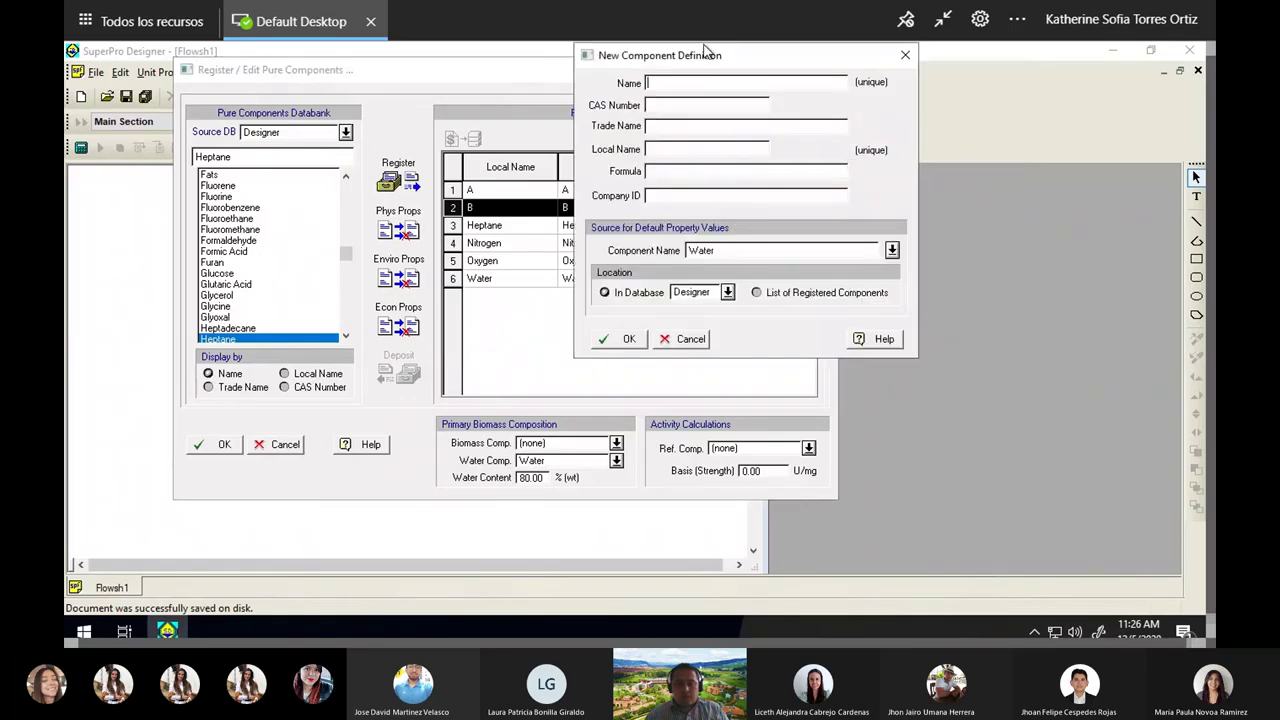
drag(705, 55, 714, 166)
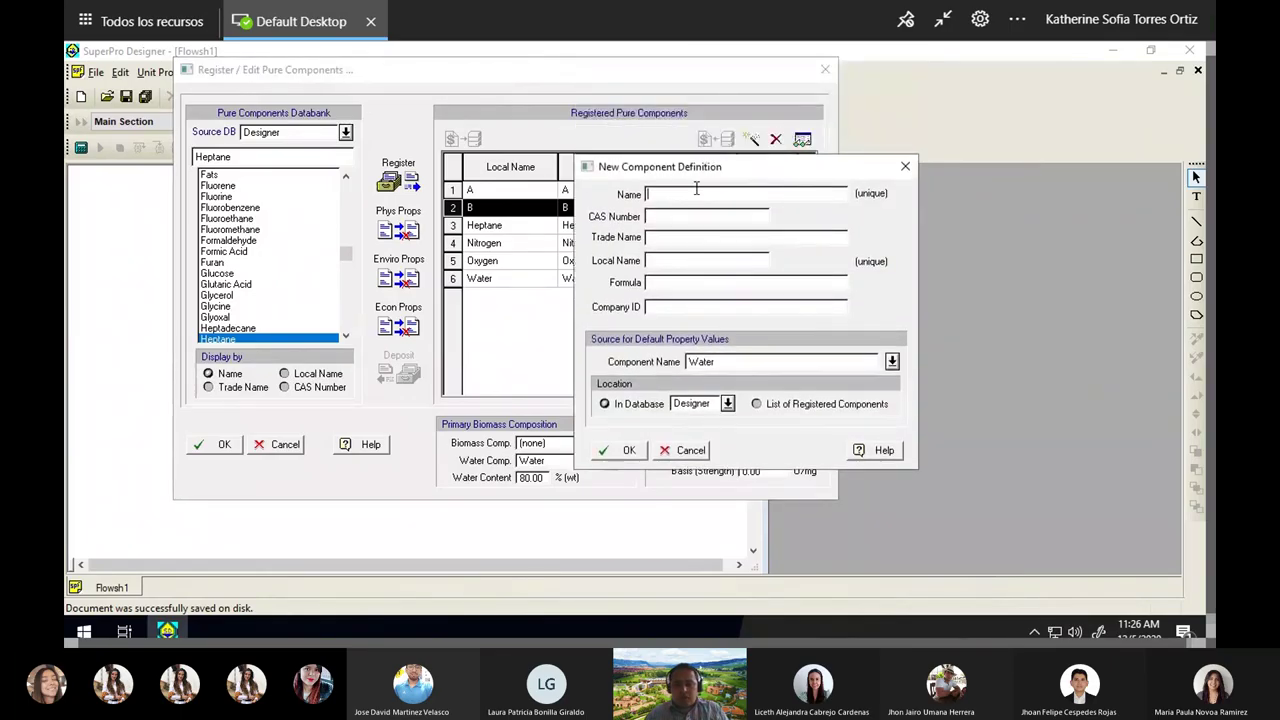
key(Caps_Lock)
text(C)
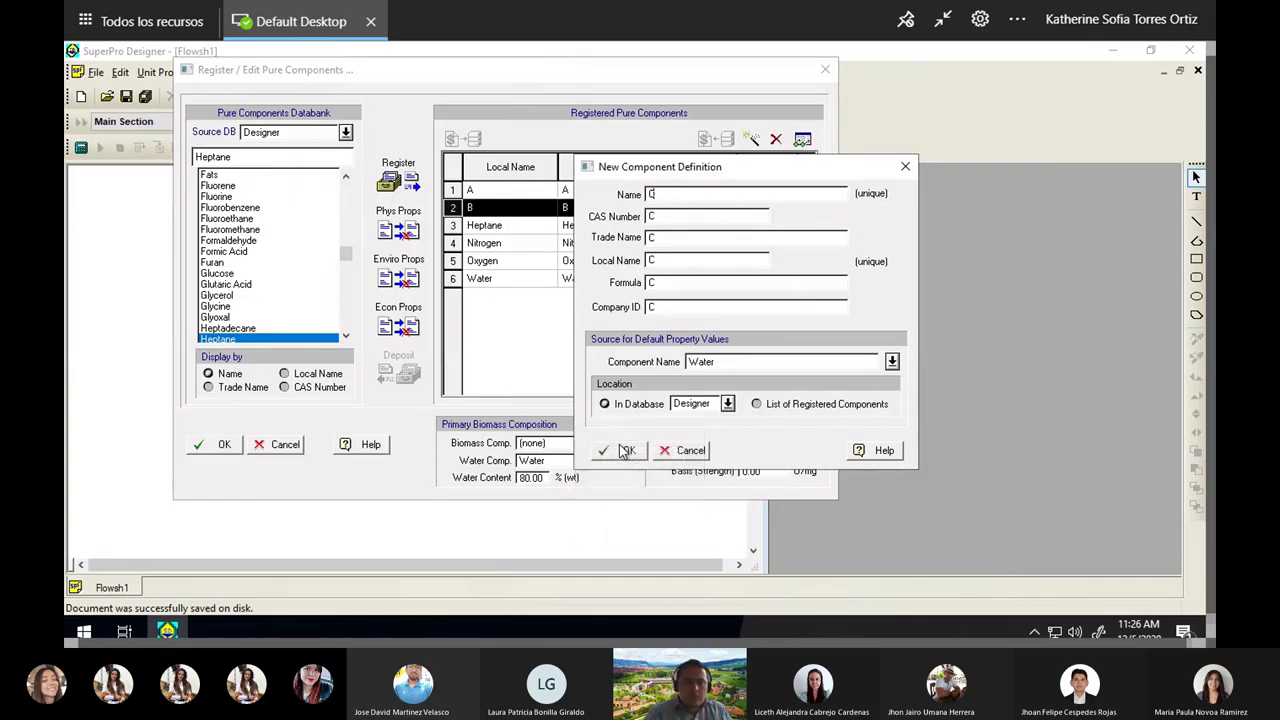
click(624, 451)
- Open component C's physical constants, showing the default MW of 18.015 g/gmol
double_click(482, 226)
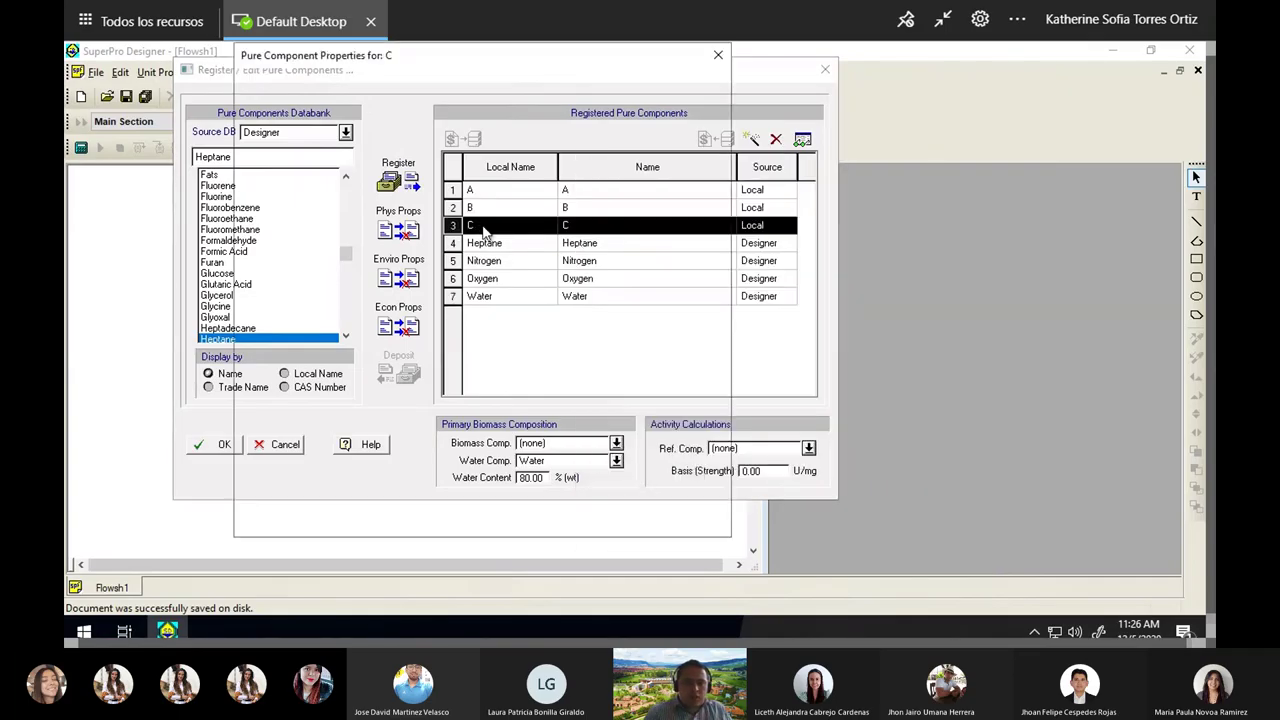
drag(540, 58, 897, 189)
click(686, 212)
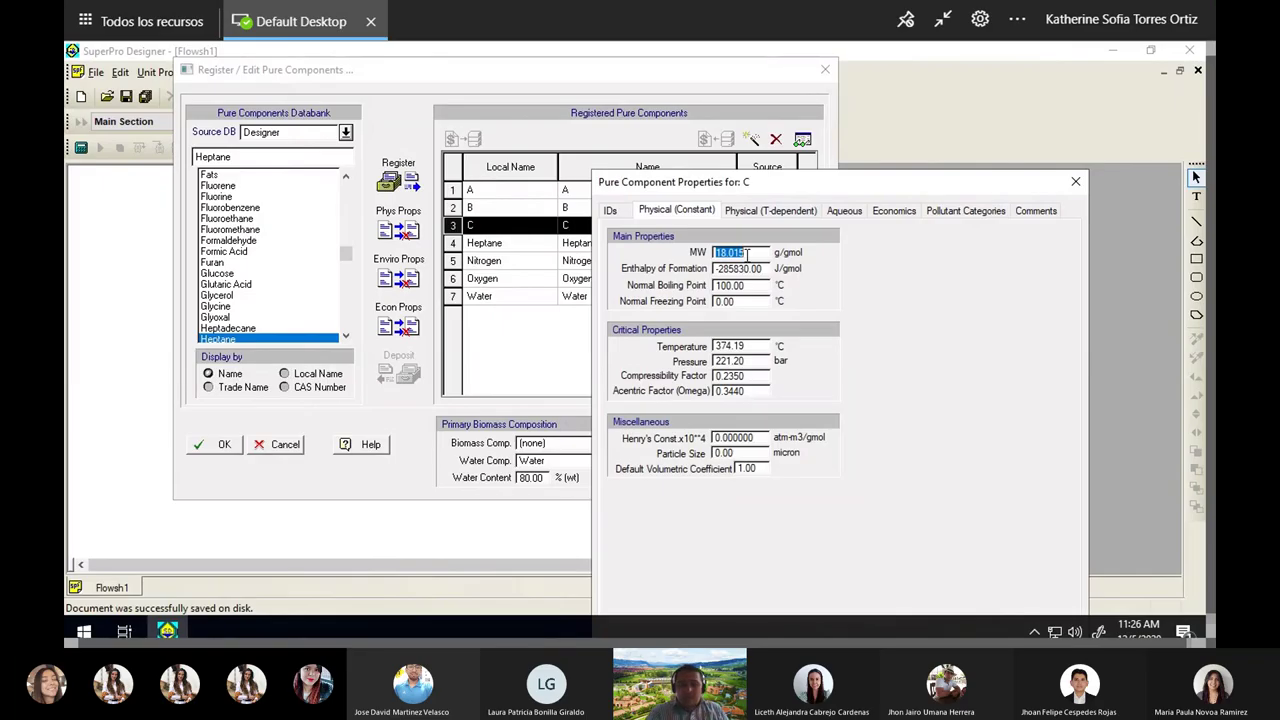
- Give component C a molecular weight of 175 g/gmol and a purchasing price of 200 $/kg
key(Delete)
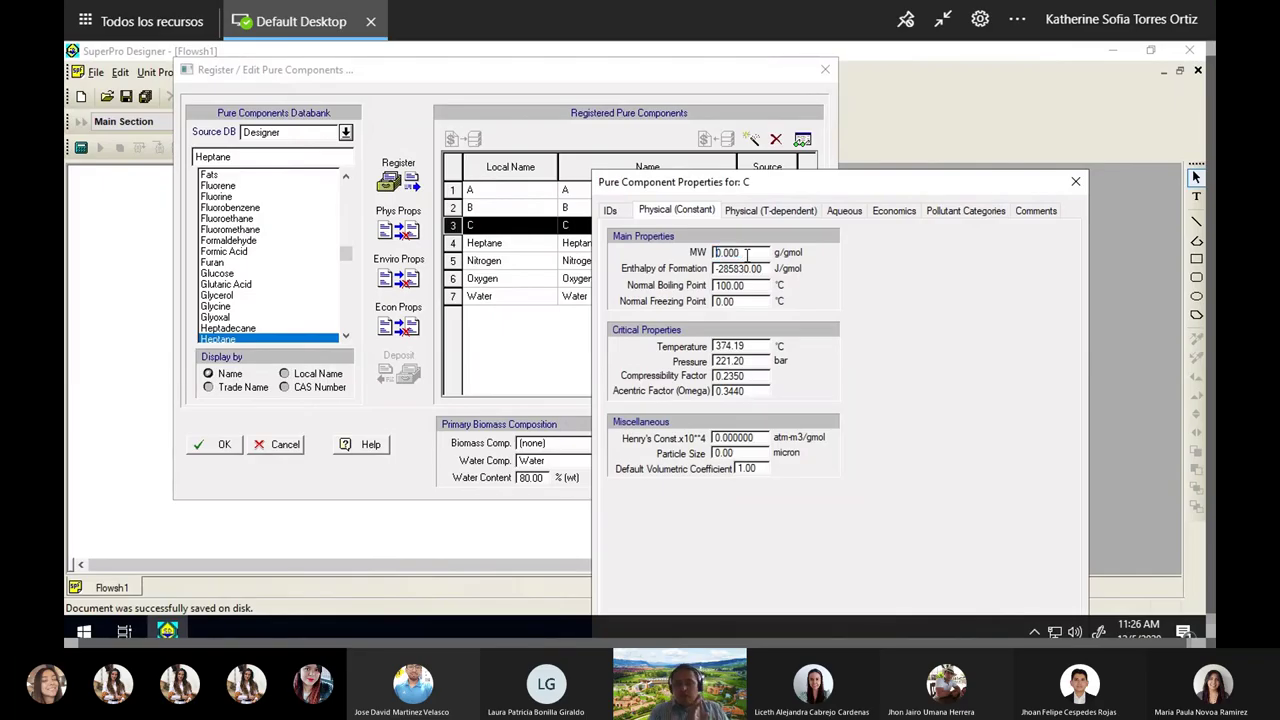
text(175)
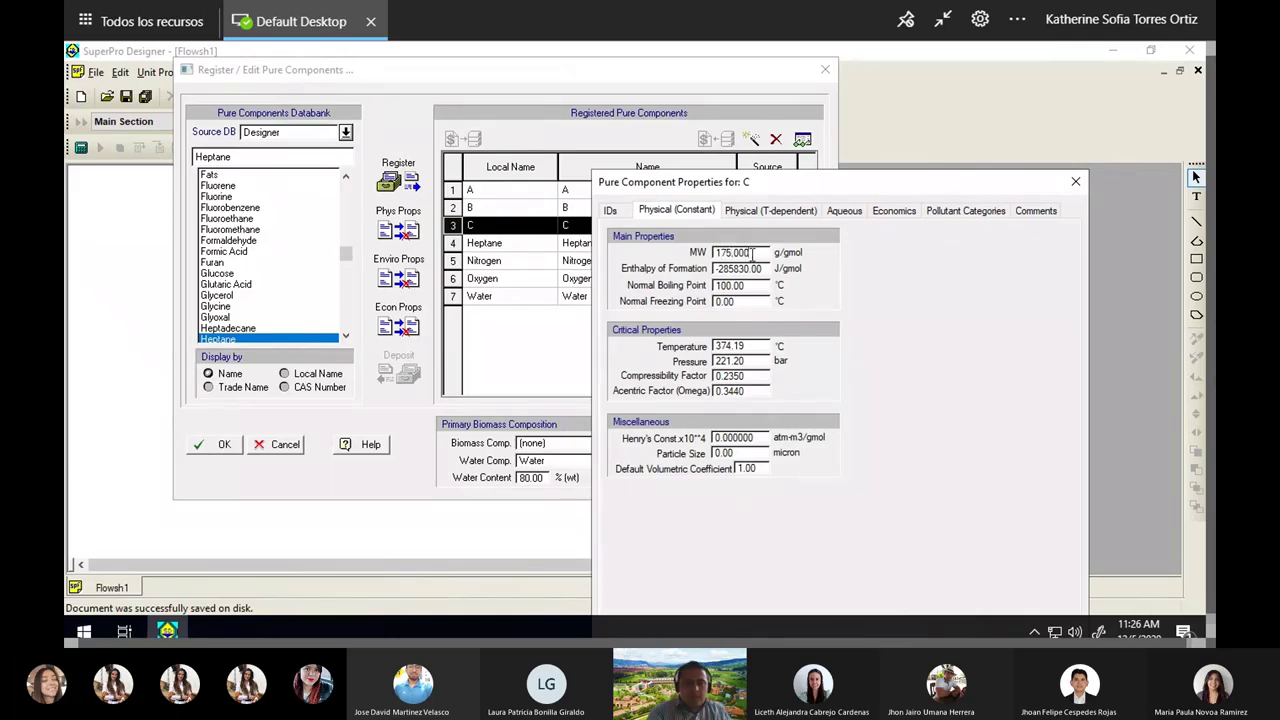
key(Left)
key(Left)
key(Left)
click(895, 215)
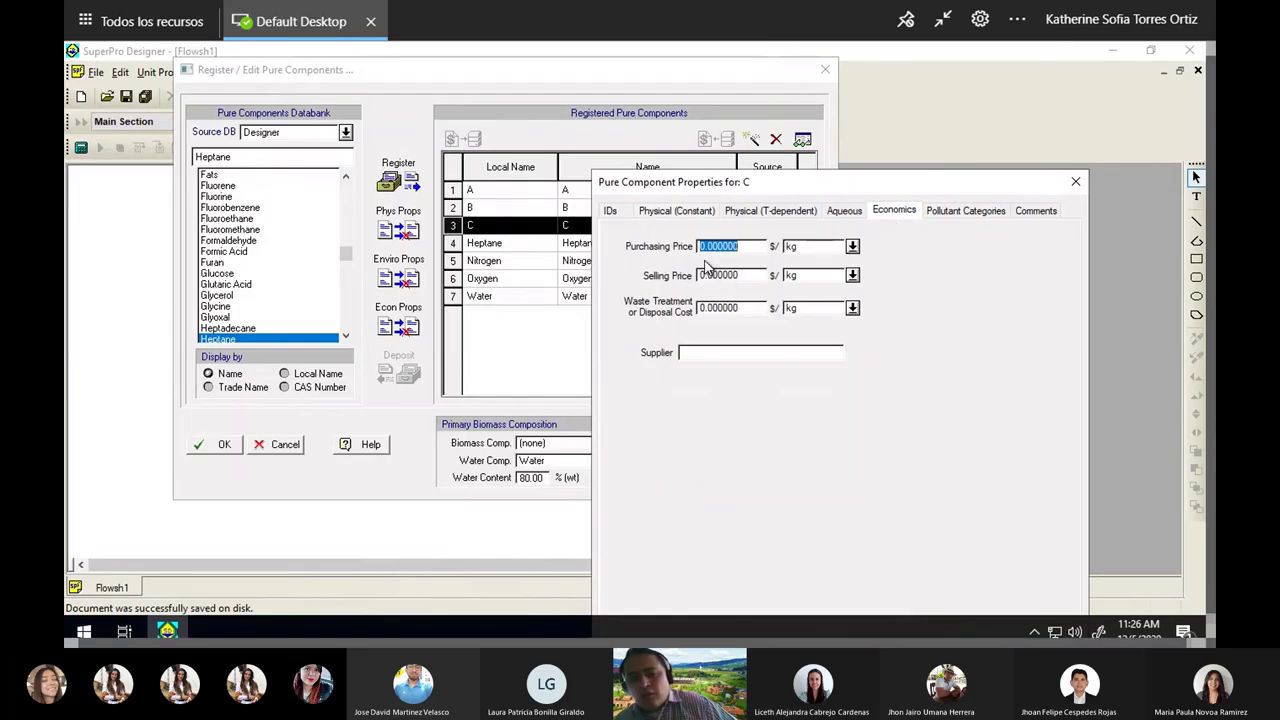
text(200)
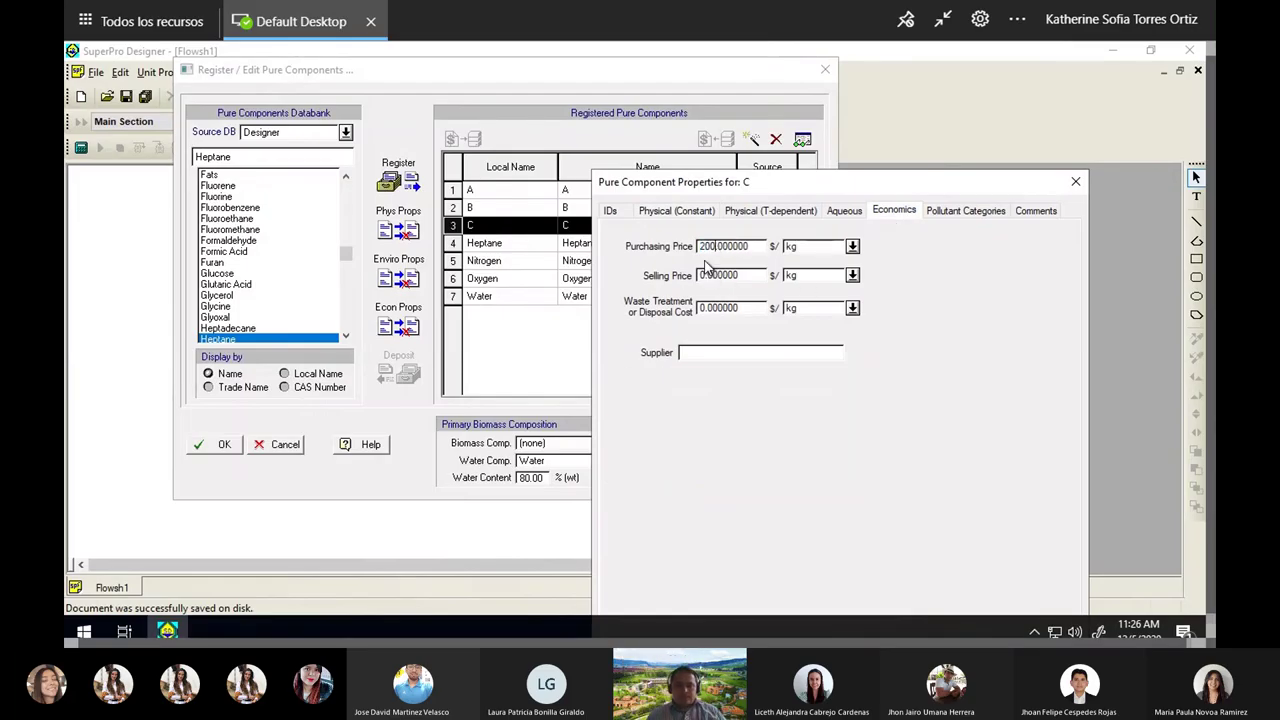
key(Left)
key(Left)
key(Left)
key(Left)
key(Left)
key(Left)
key(Left)
drag(780, 190, 757, 115)
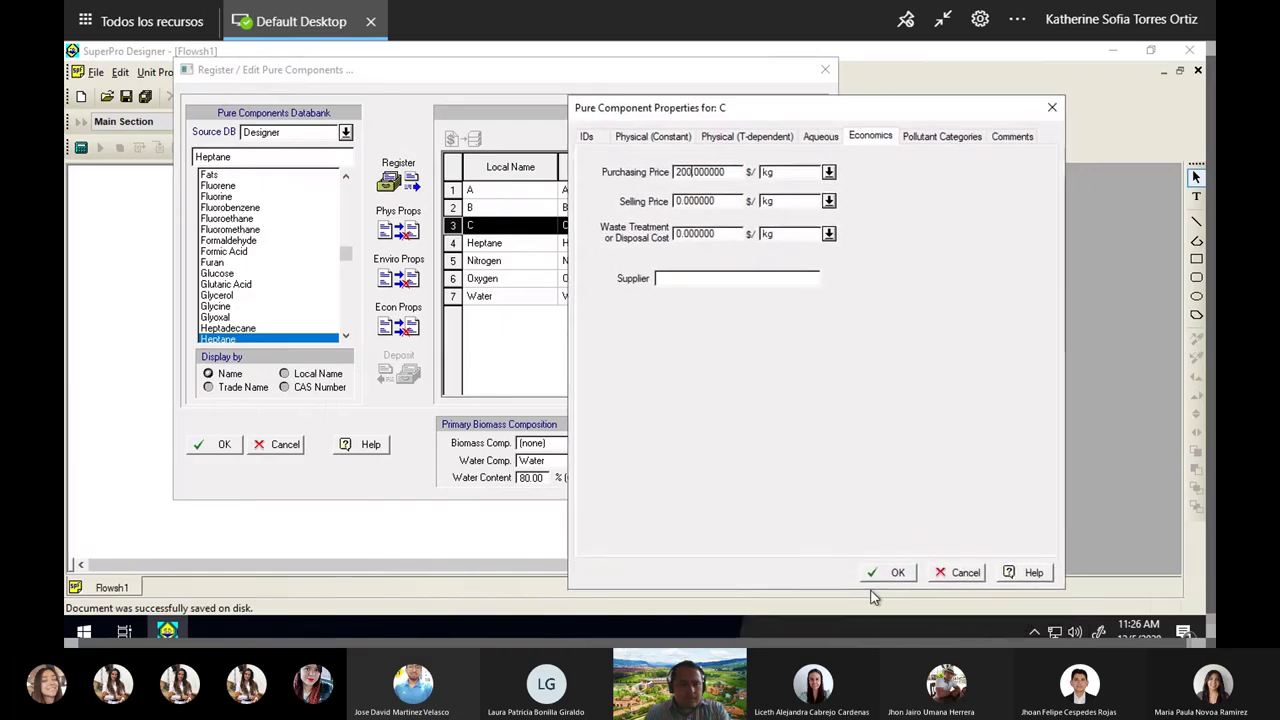
click(895, 573)
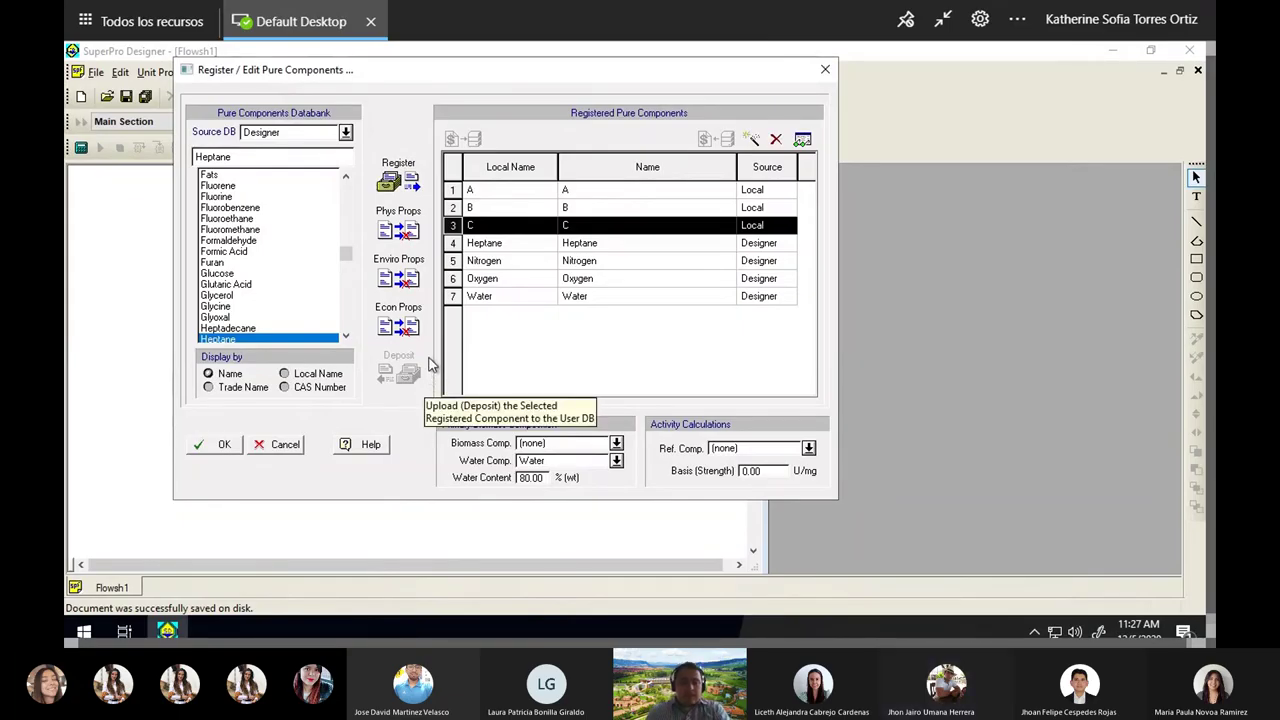
- Accept the pure components list and open Tasks > Stock Mixtures > Register, Edit/View Properties
click(226, 446)
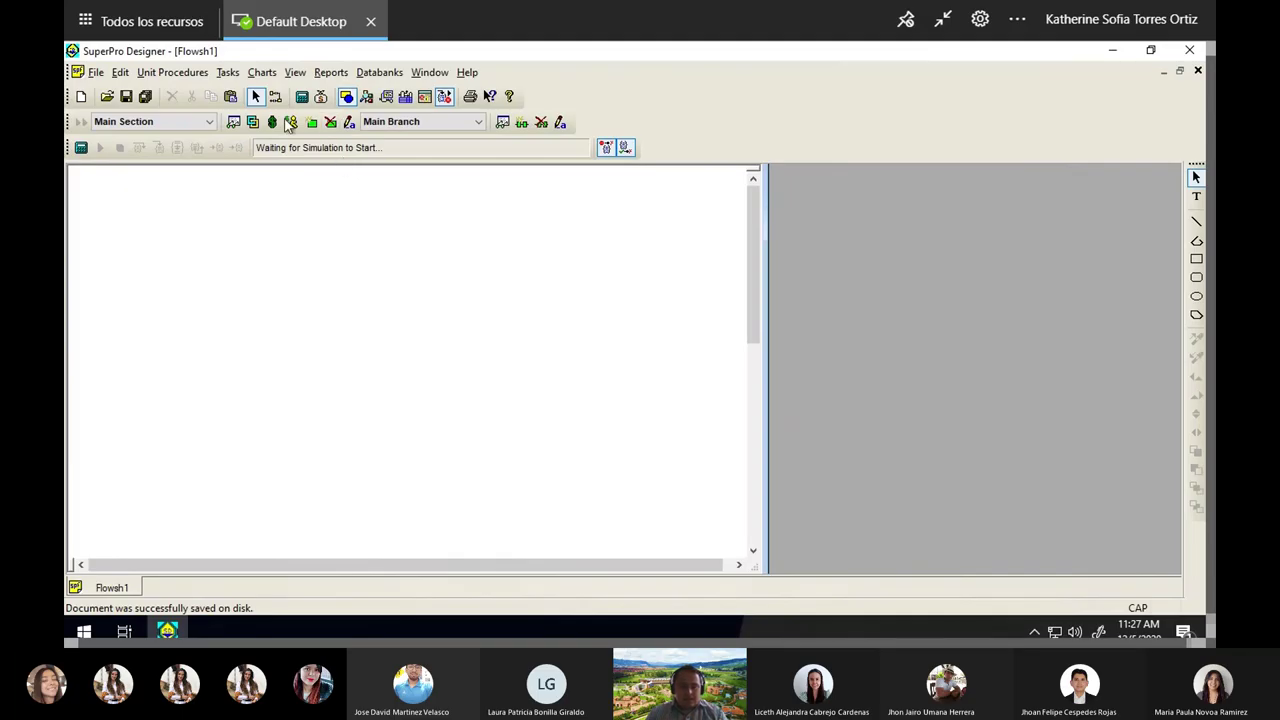
click(228, 73)
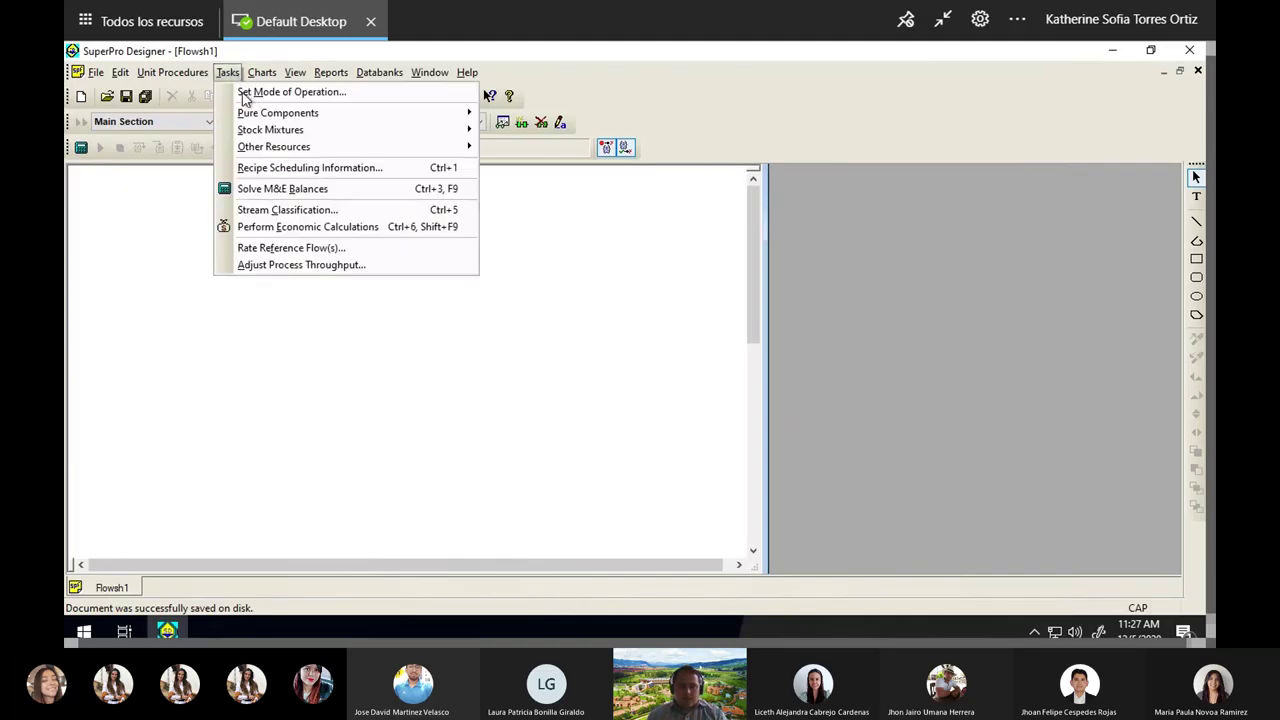
mouse_move(381, 133)
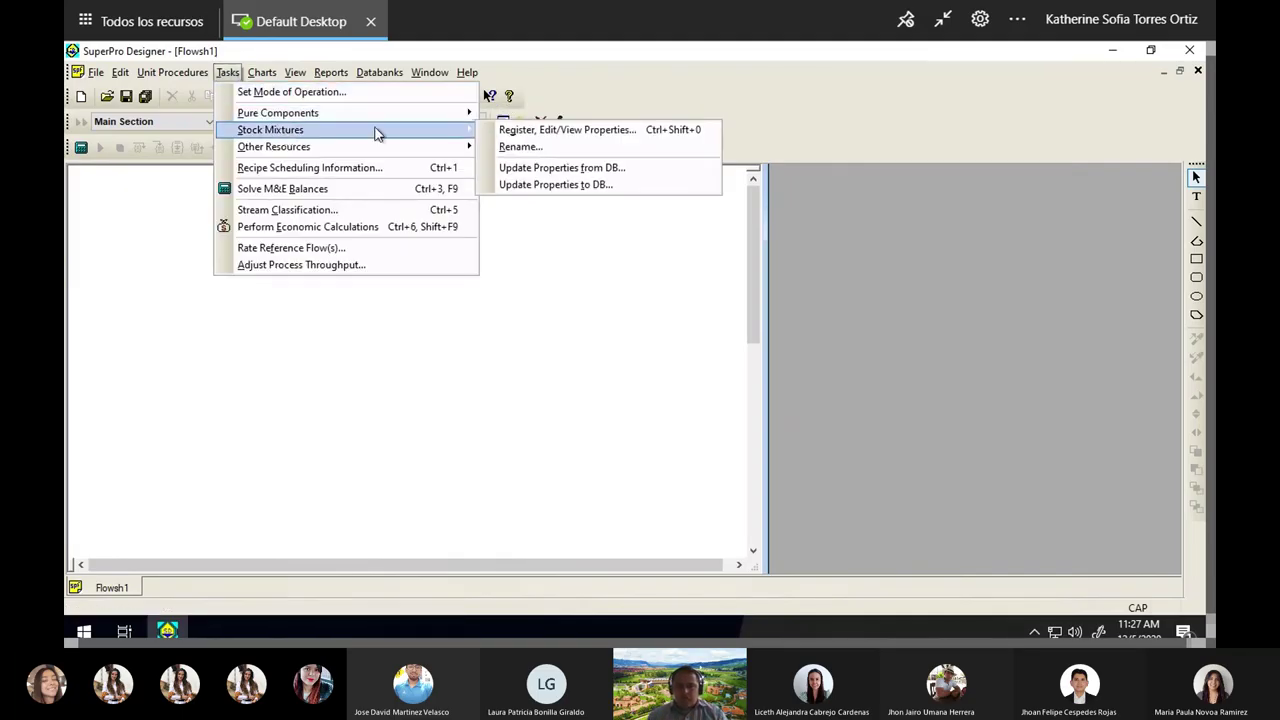
click(521, 133)
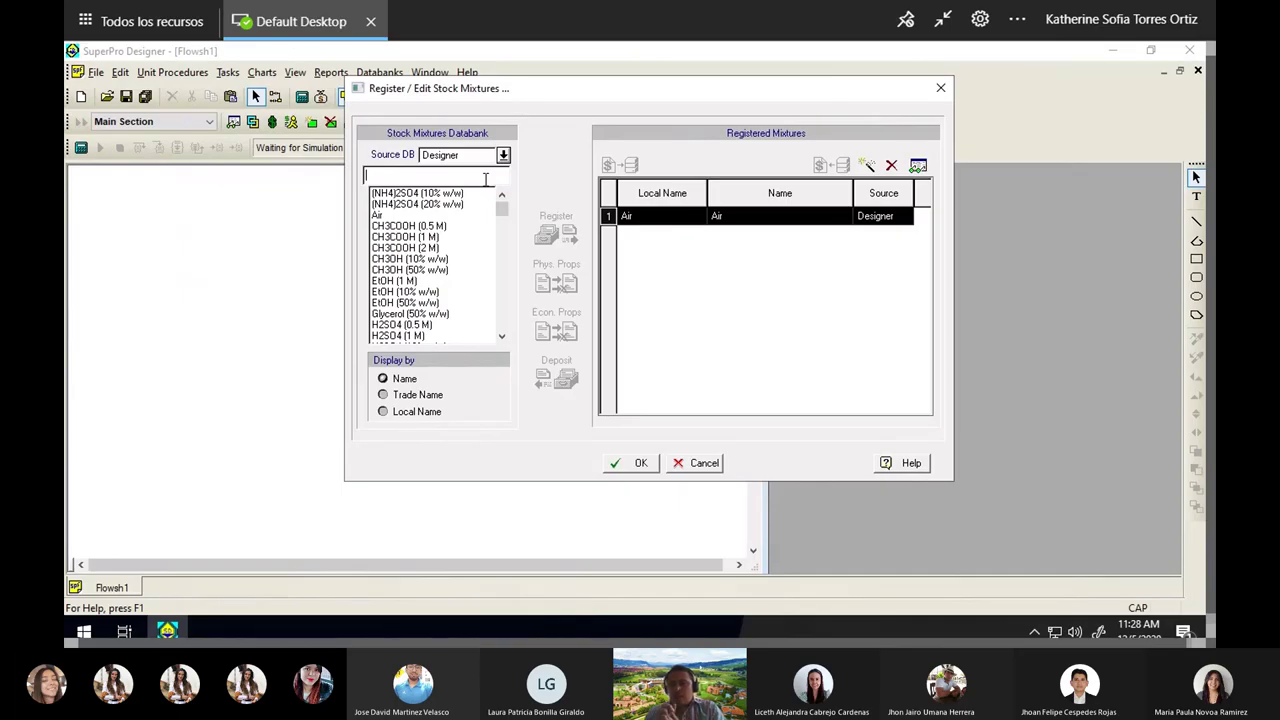
double_click(692, 221)
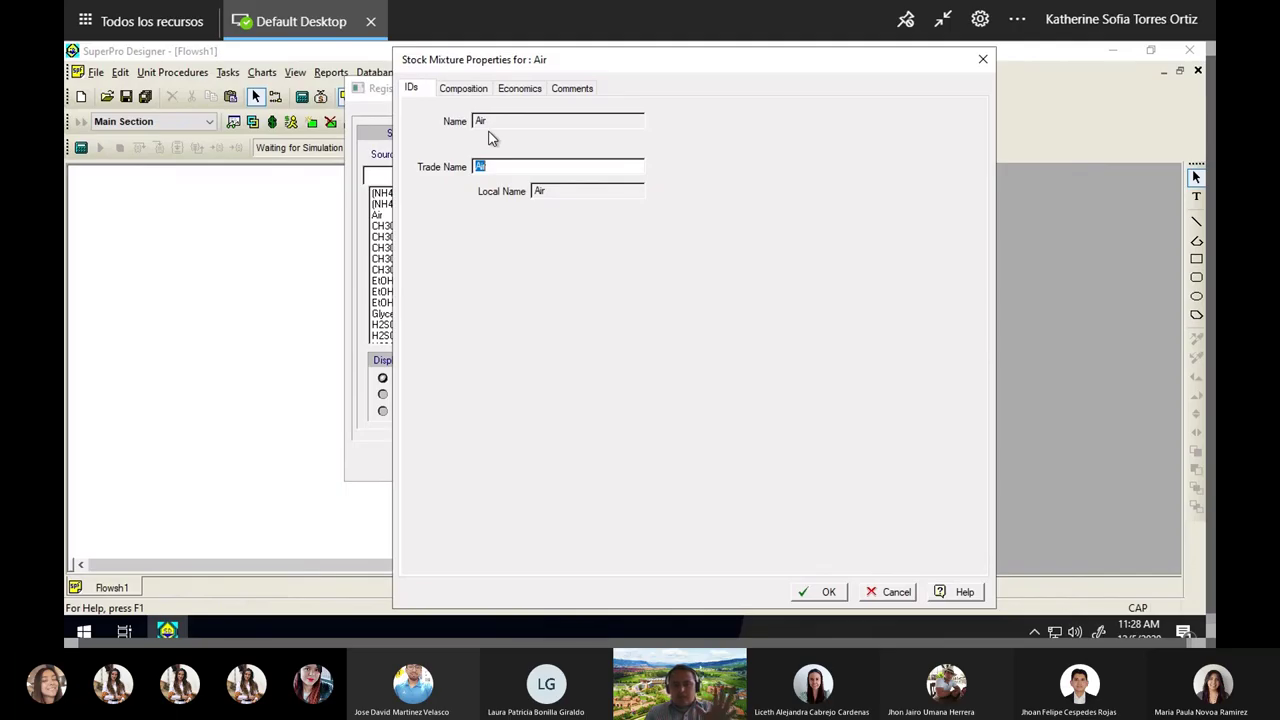
click(464, 87)
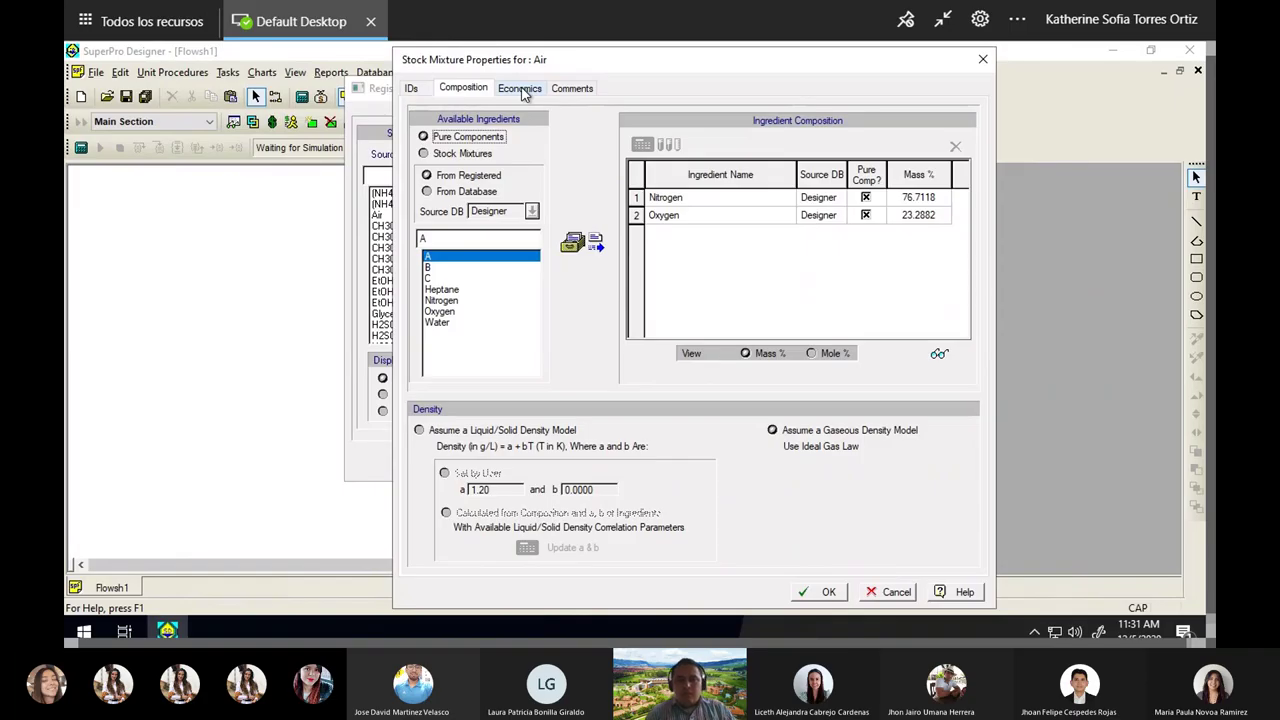
click(826, 593)
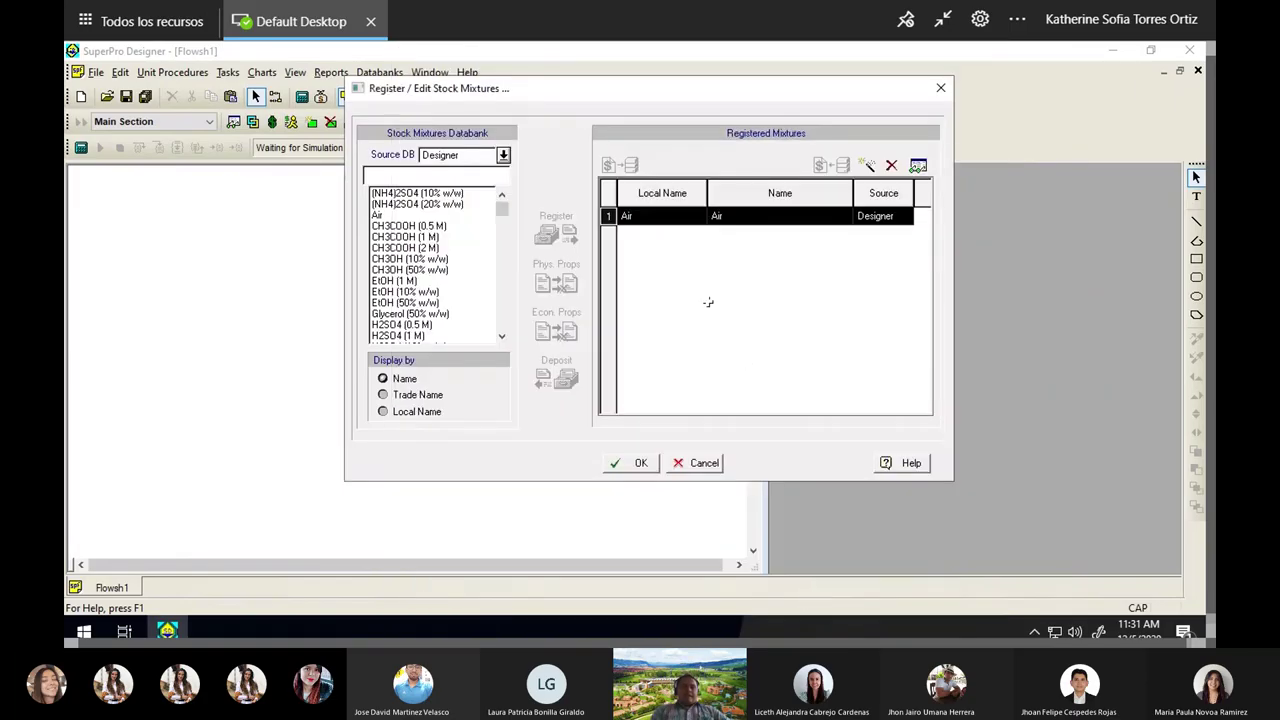
- Close the Register / Edit Stock Mixtures window, confirming Yes without keeping changes
click(932, 88)
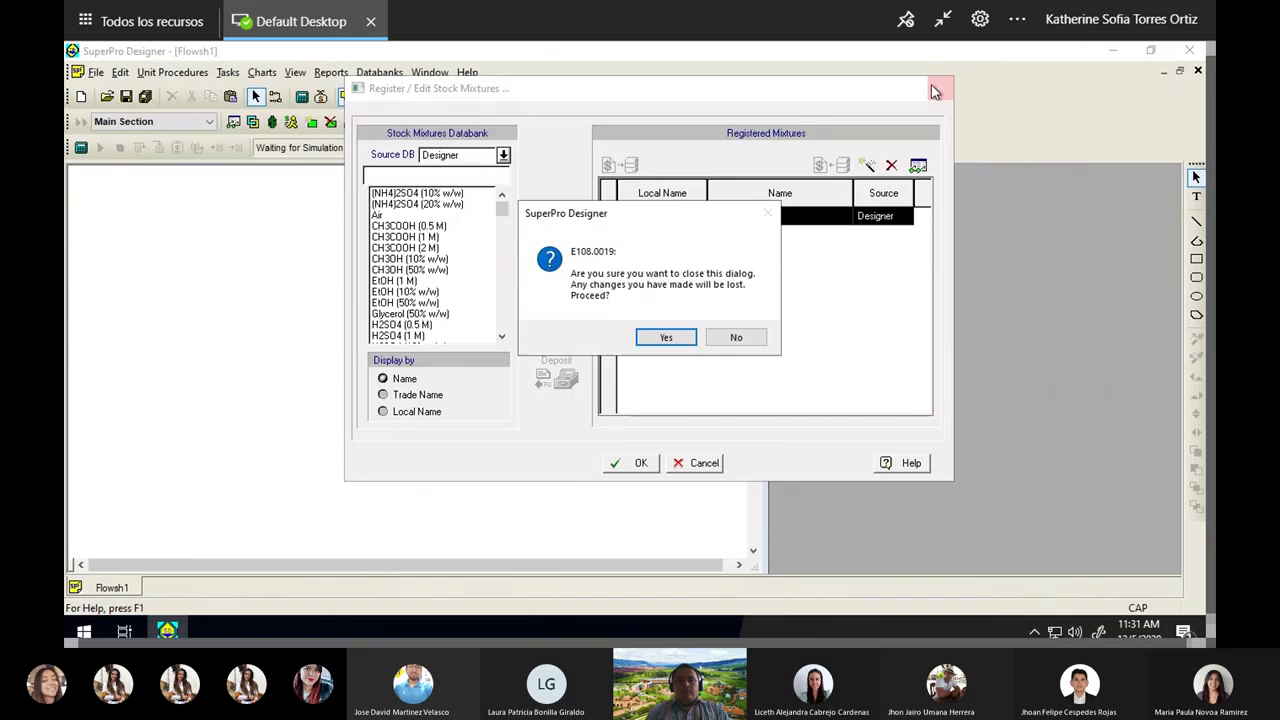
click(668, 338)
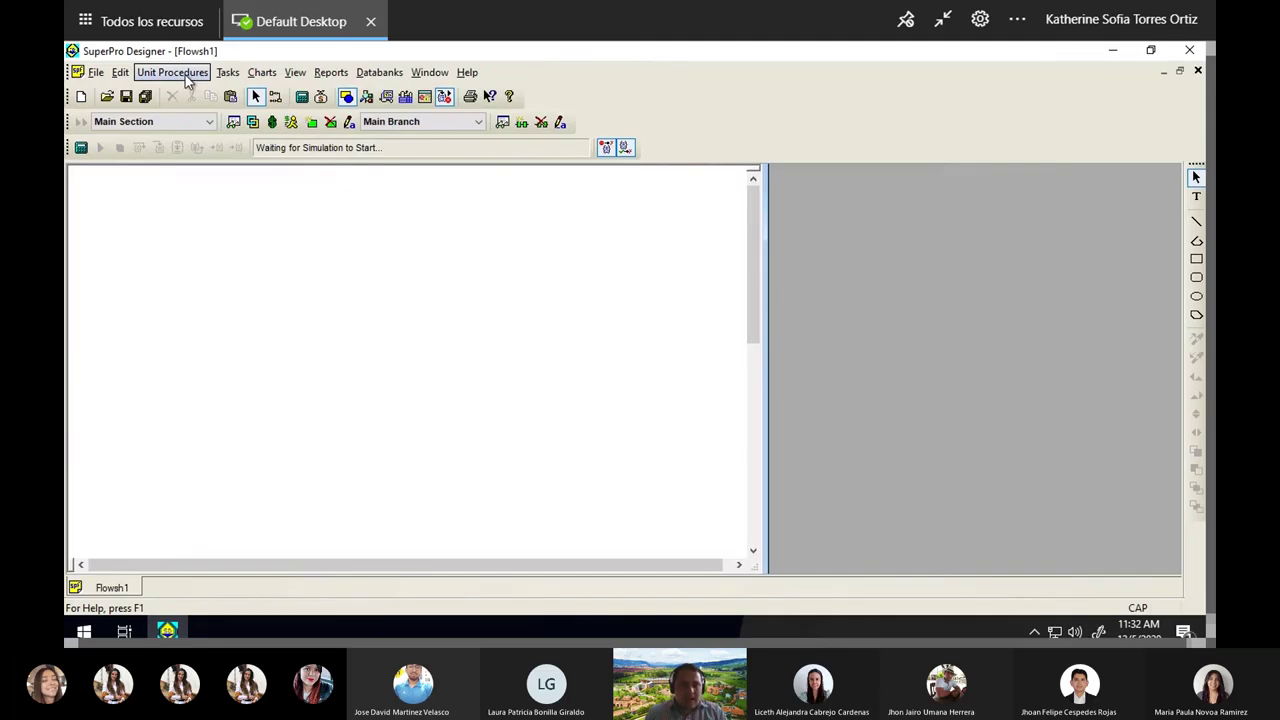
click(185, 75)
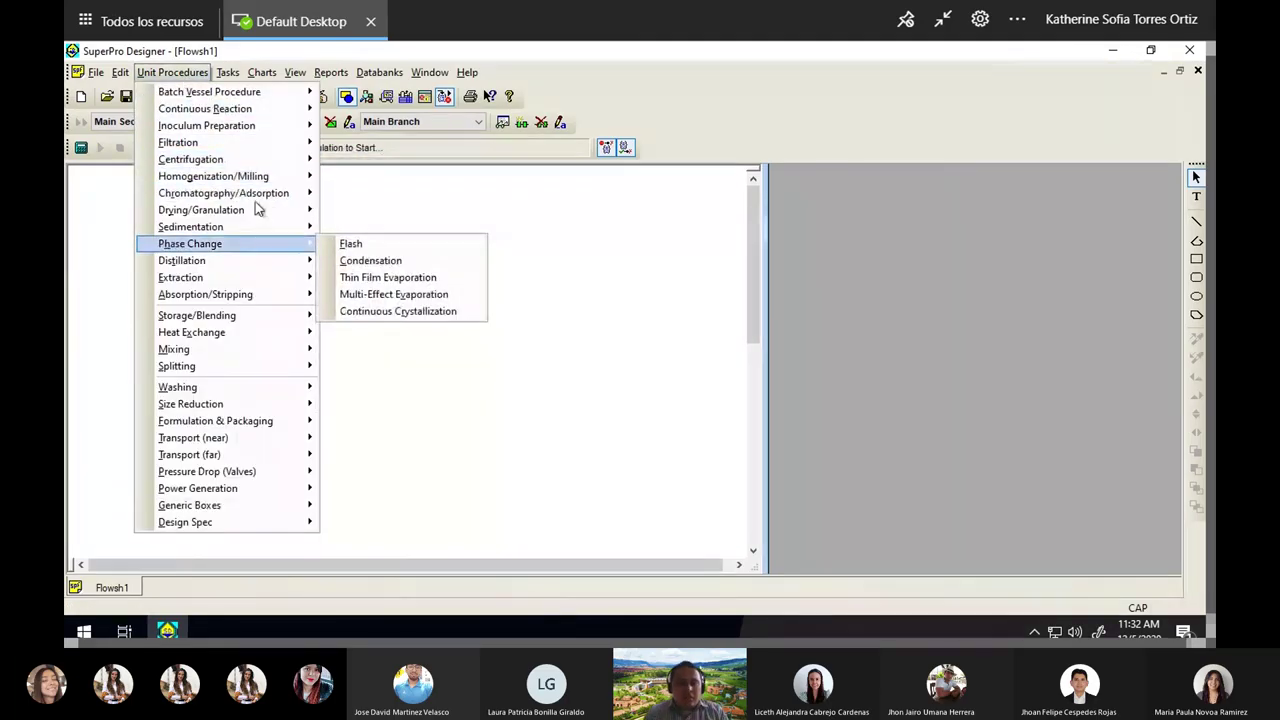
mouse_move(255, 201)
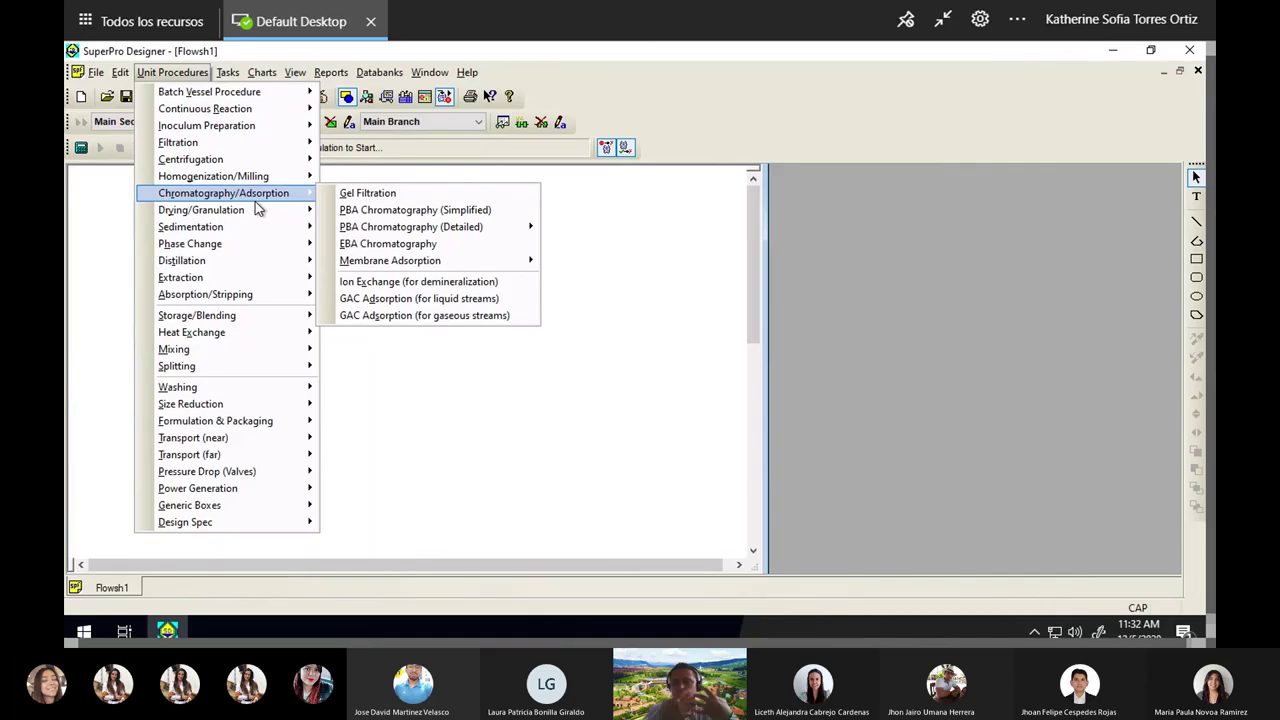
mouse_move(281, 231)
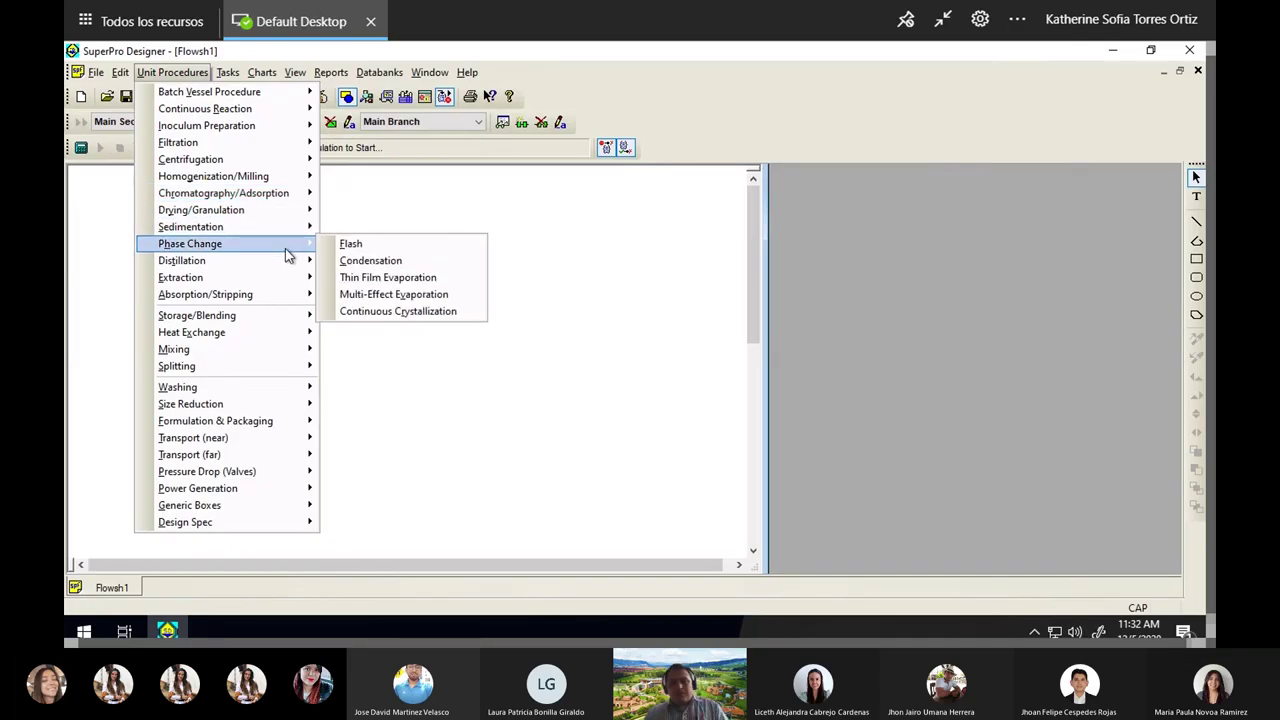
mouse_move(286, 262)
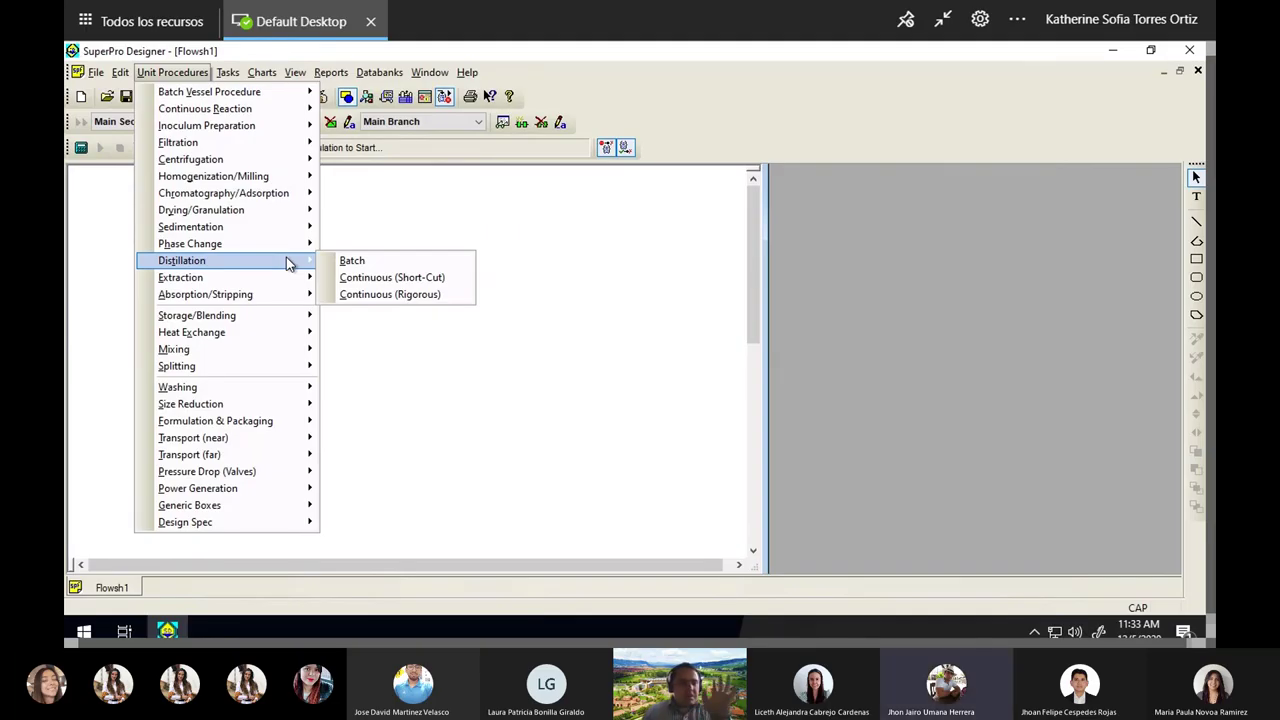
mouse_move(288, 224)
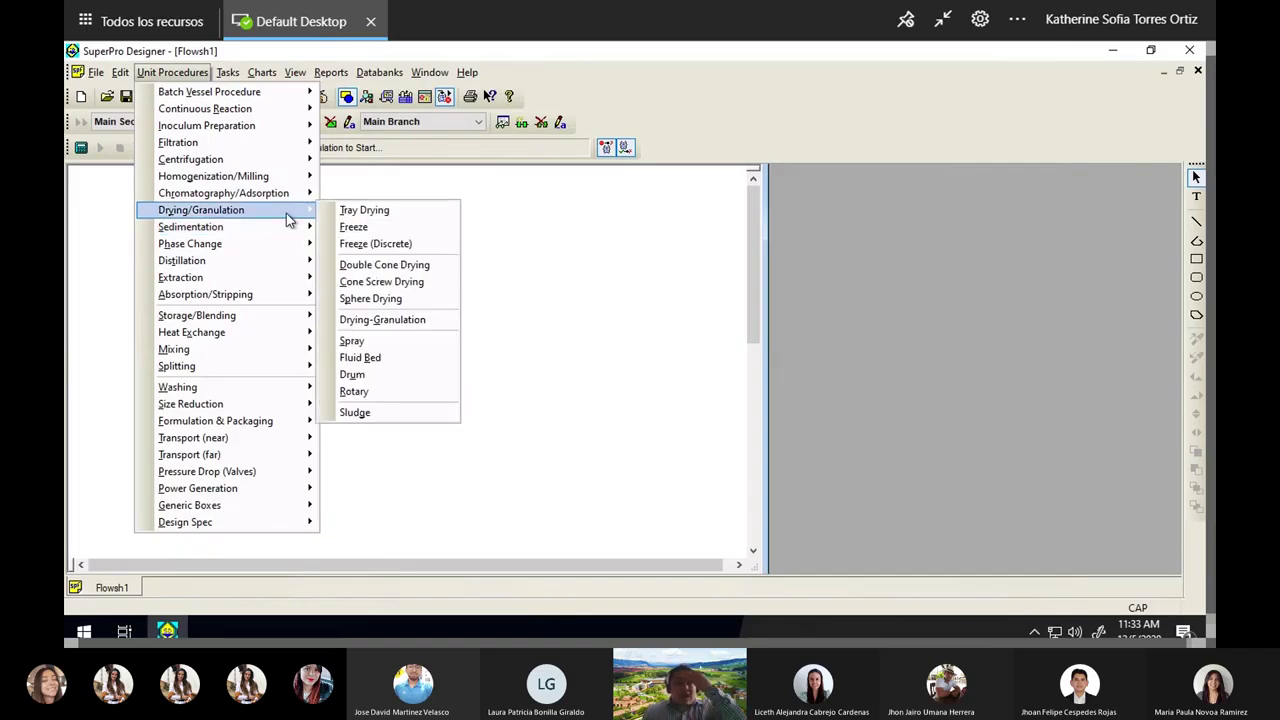
mouse_move(284, 358)
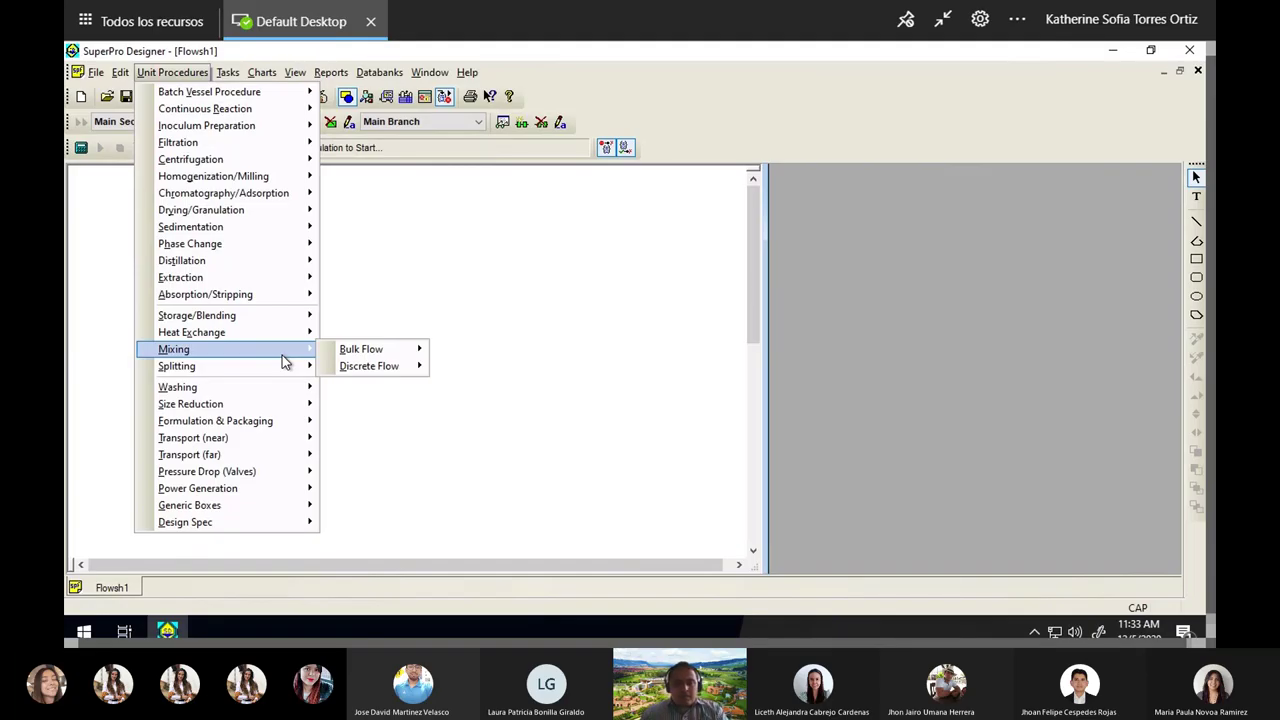
key(Escape)
key(Escape)
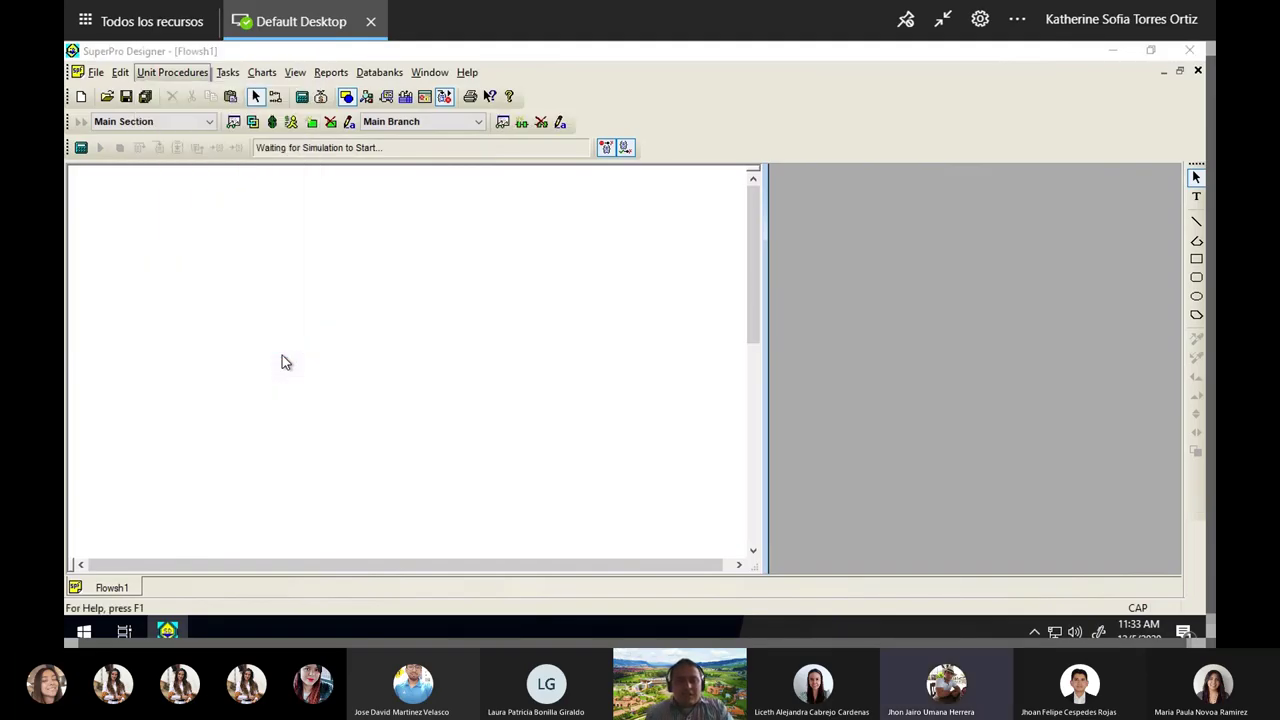
- Place a Batch Vessel Procedure in a Reactor (P-1 / R-101) on the Flowsh1 canvas
click(180, 72)
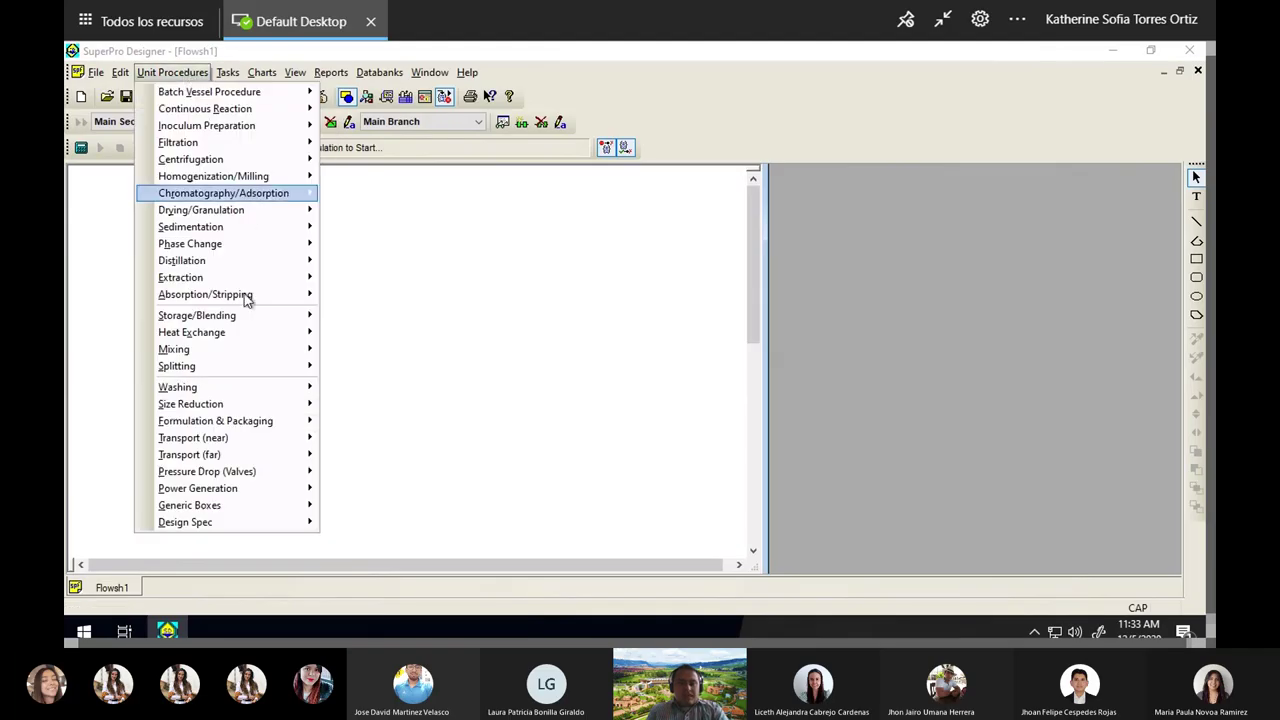
mouse_move(255, 340)
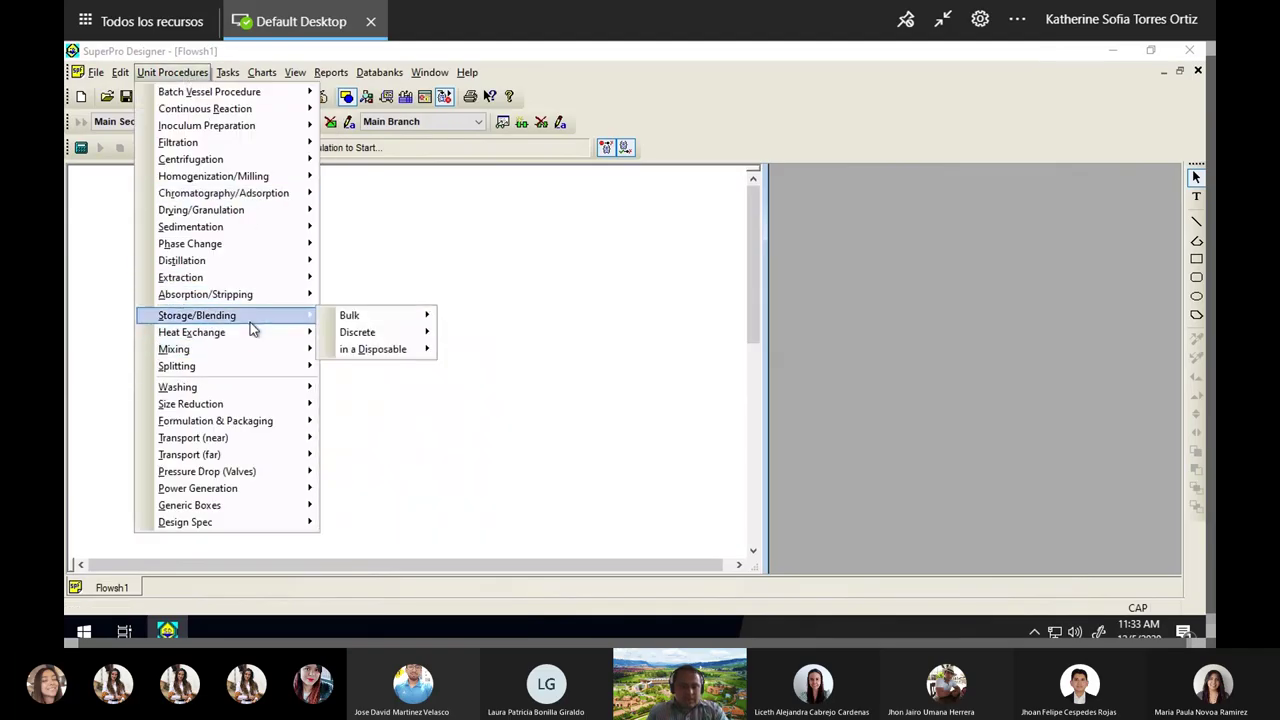
mouse_move(249, 91)
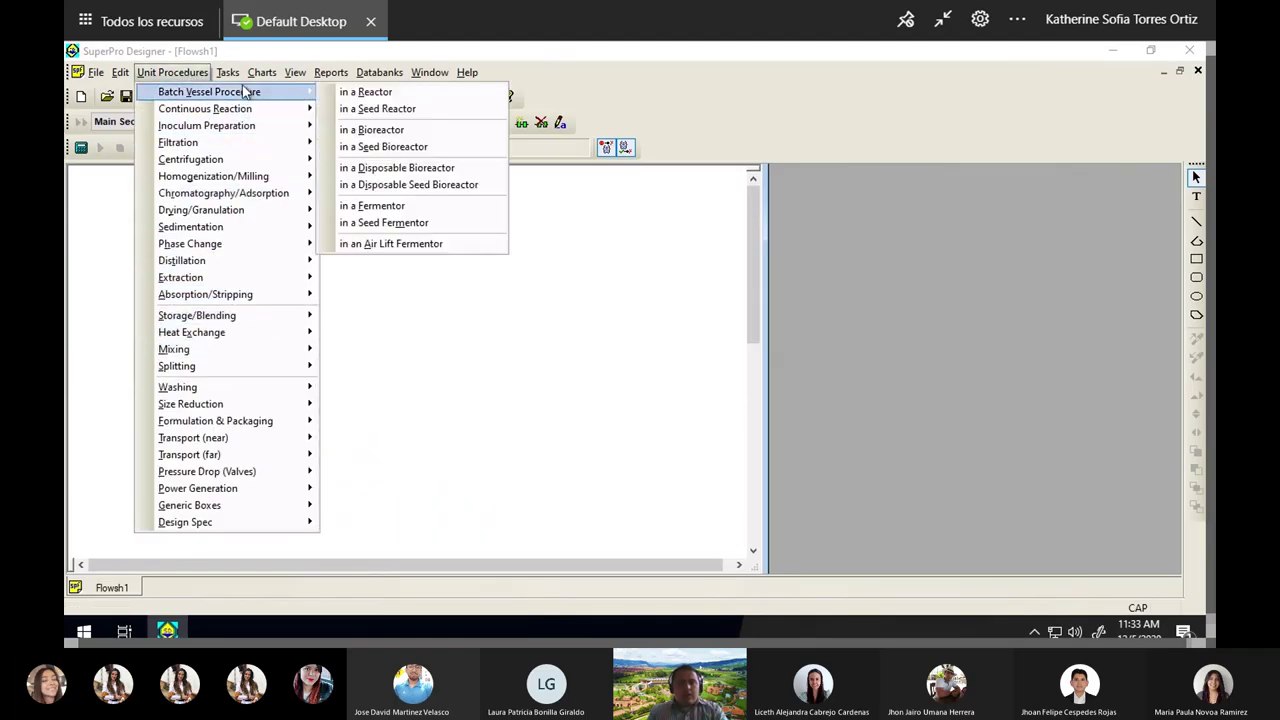
click(366, 93)
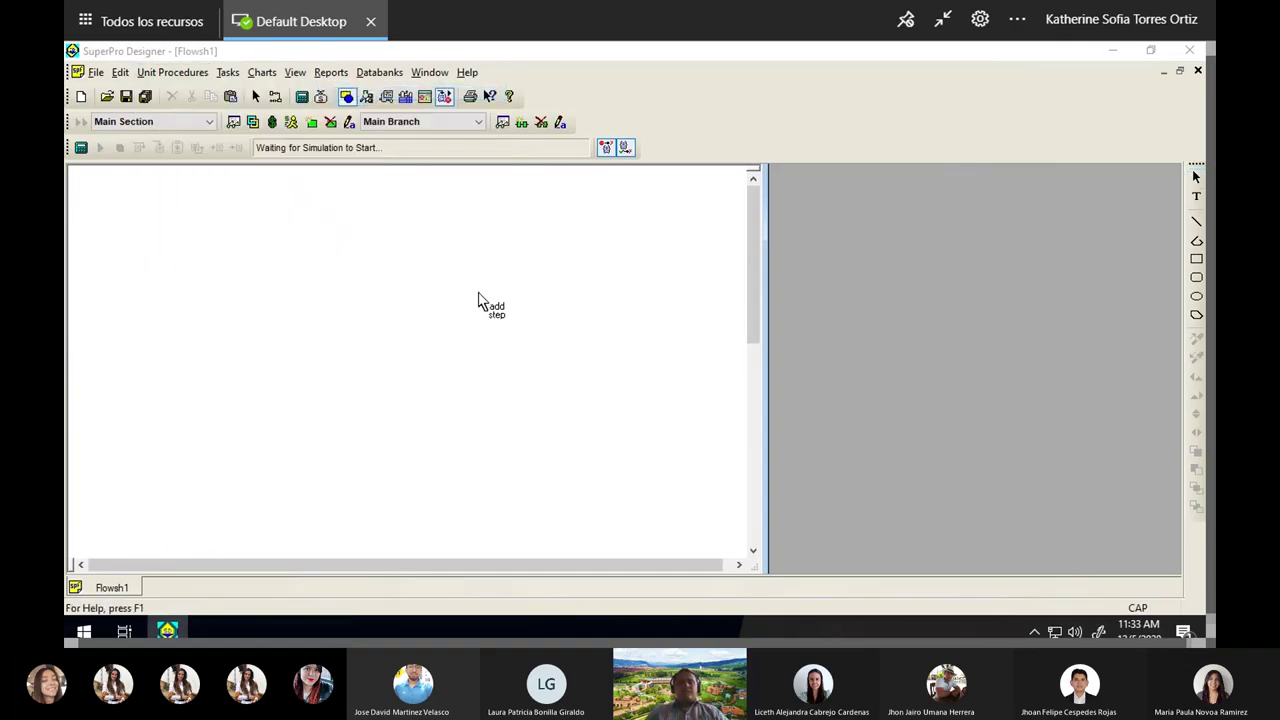
click(229, 298)
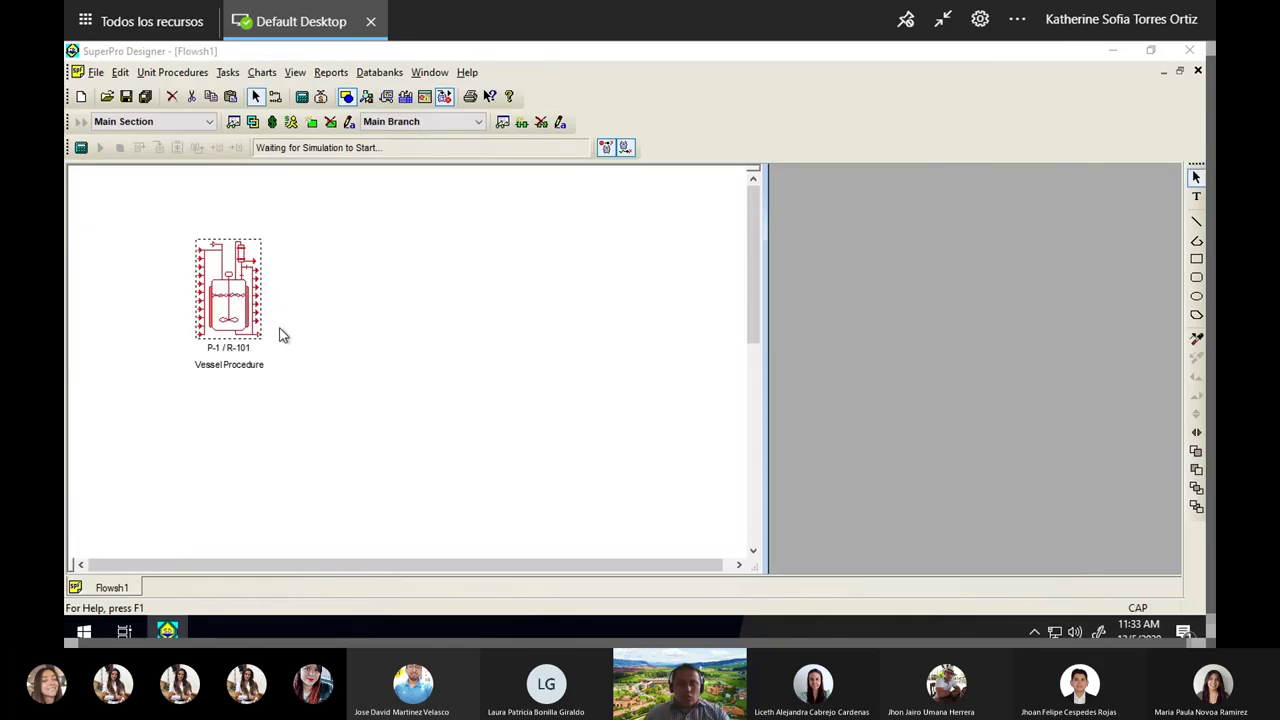
- Add a Plate and Frame Filtration unit (P-2 / PFF-101) to the right of the reactor, then select P-1
click(201, 77)
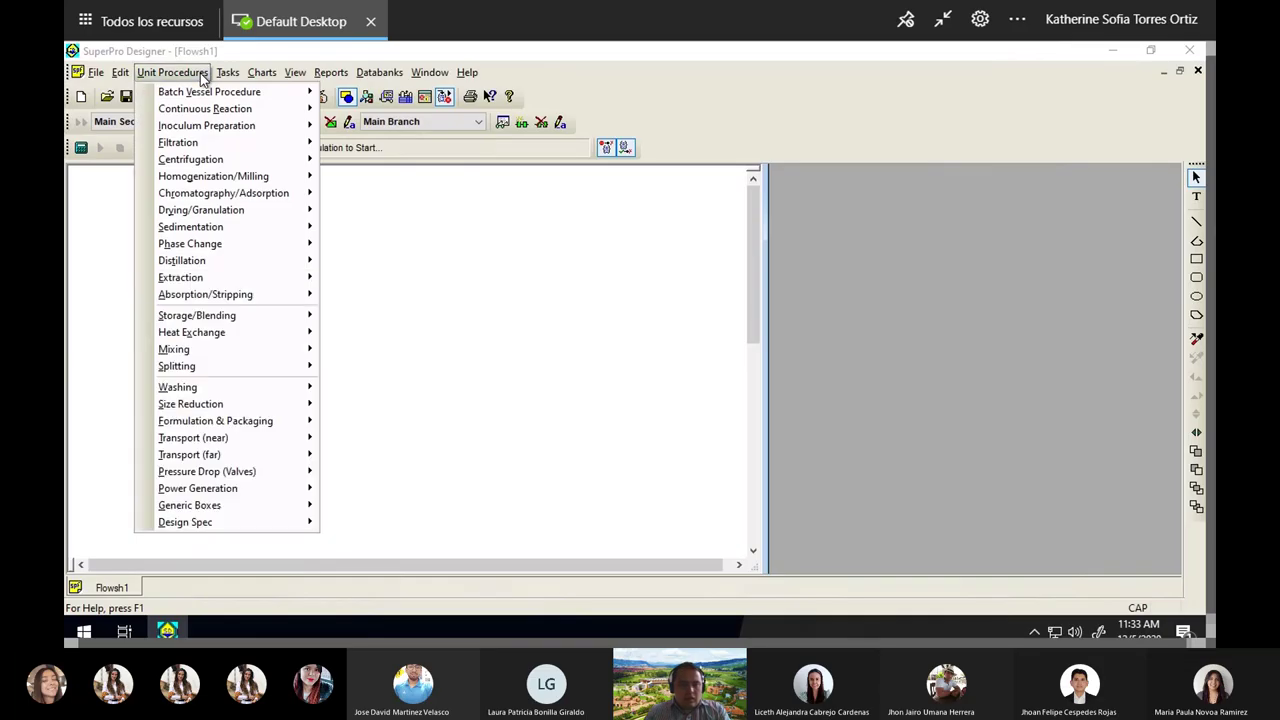
mouse_move(202, 94)
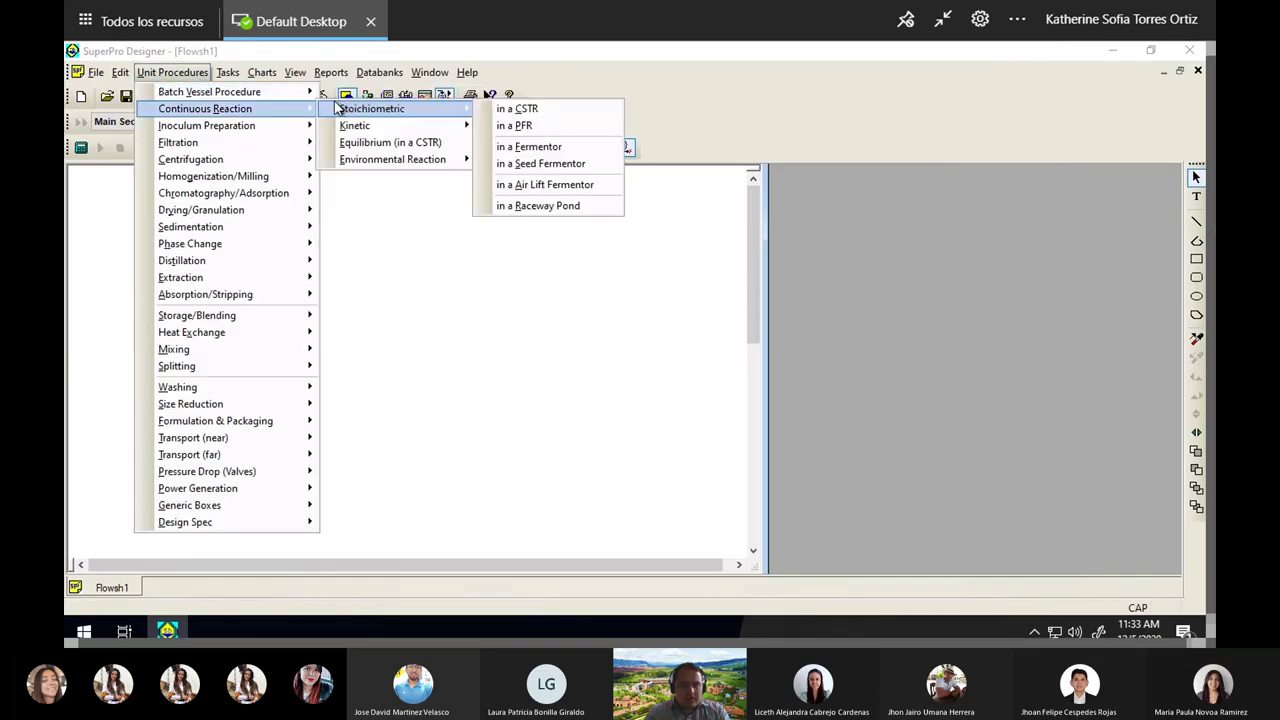
mouse_move(254, 148)
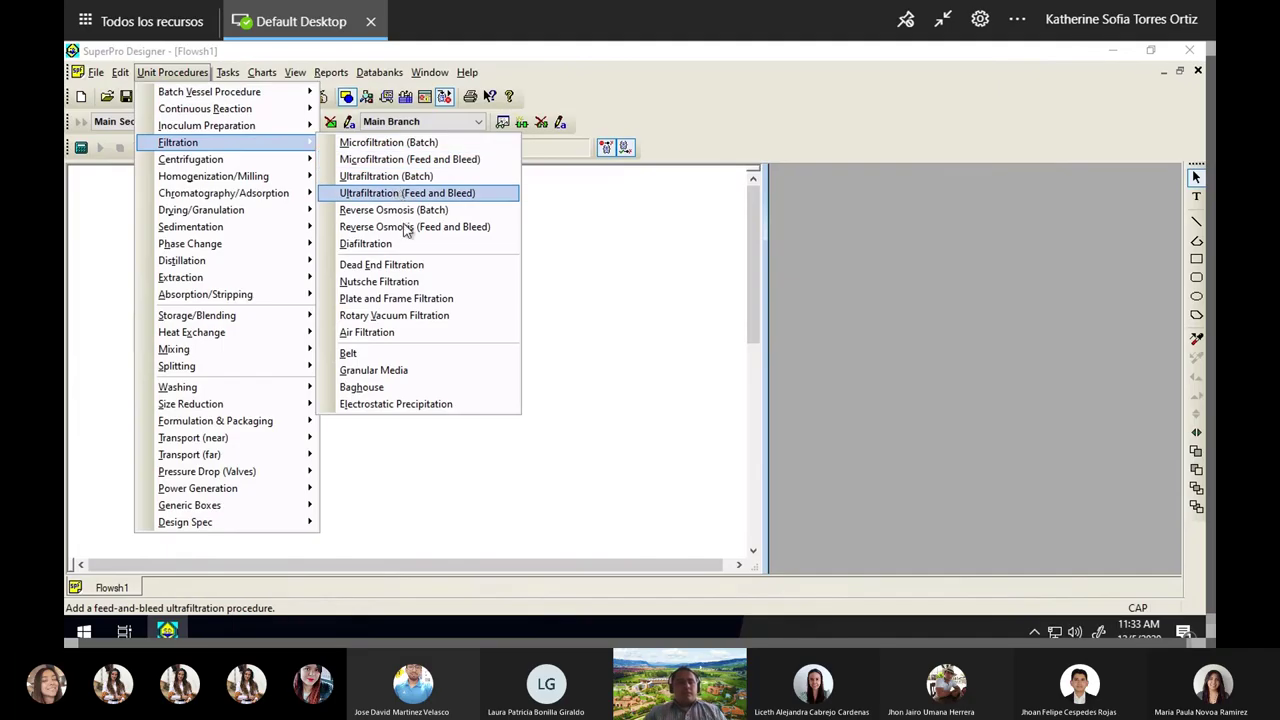
click(397, 298)
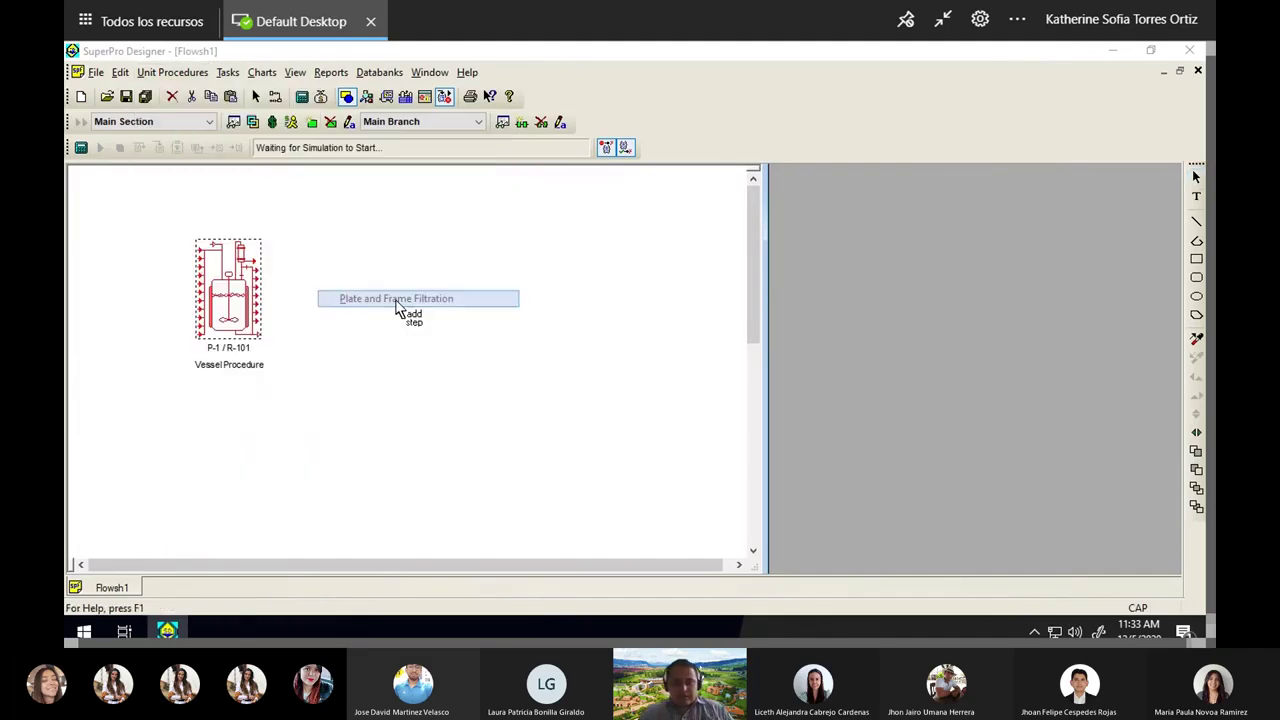
click(366, 305)
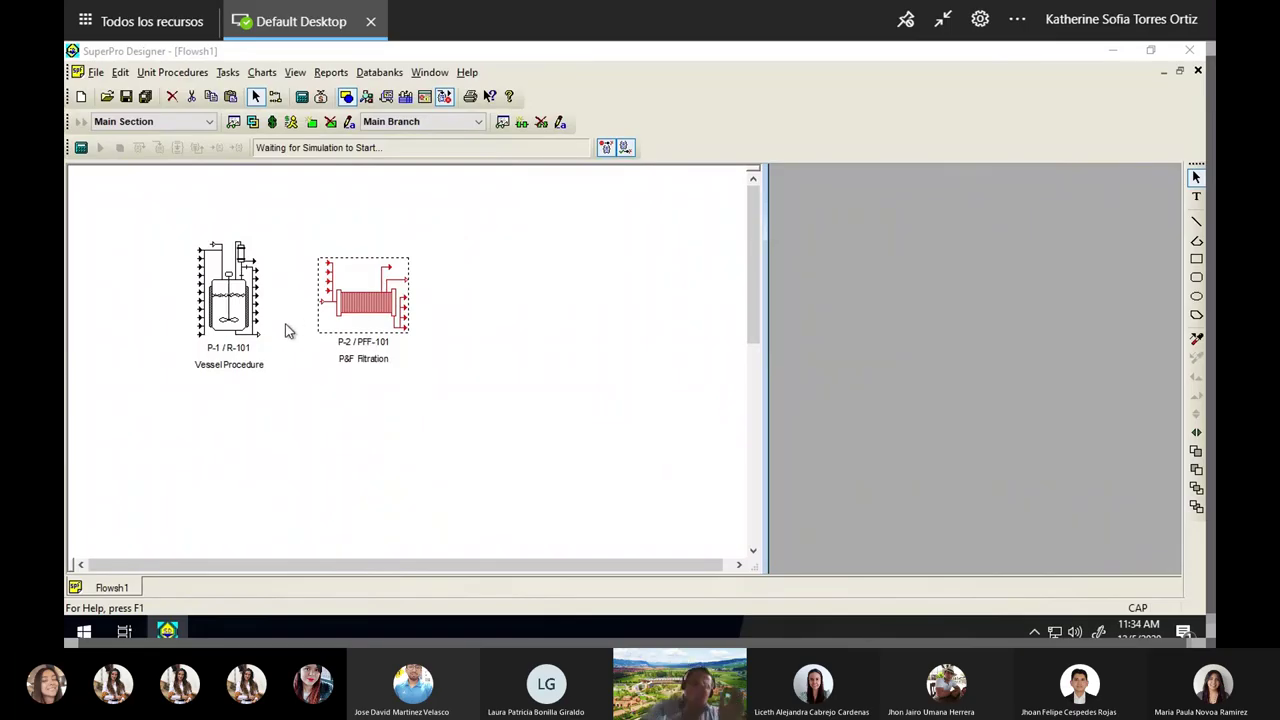
click(253, 322)
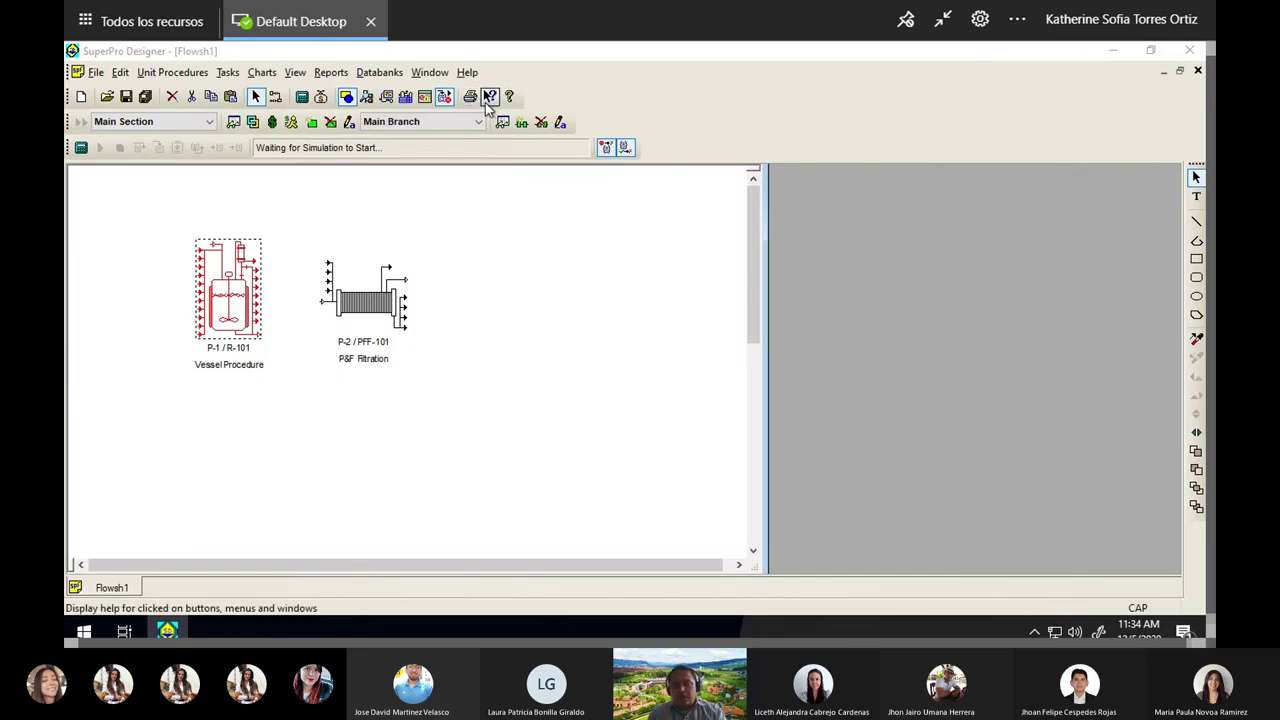
- Show context help for the P-1 reactor vessel procedure, then move and enlarge the help window
click(489, 98)
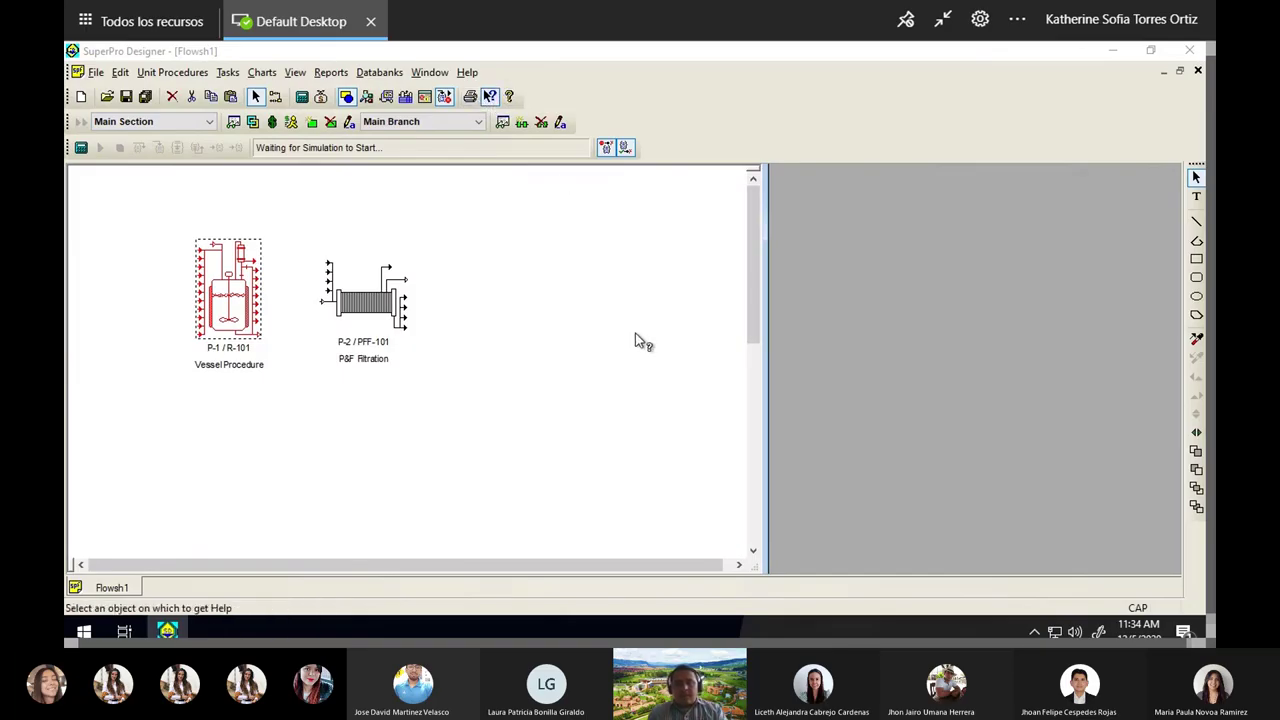
click(228, 310)
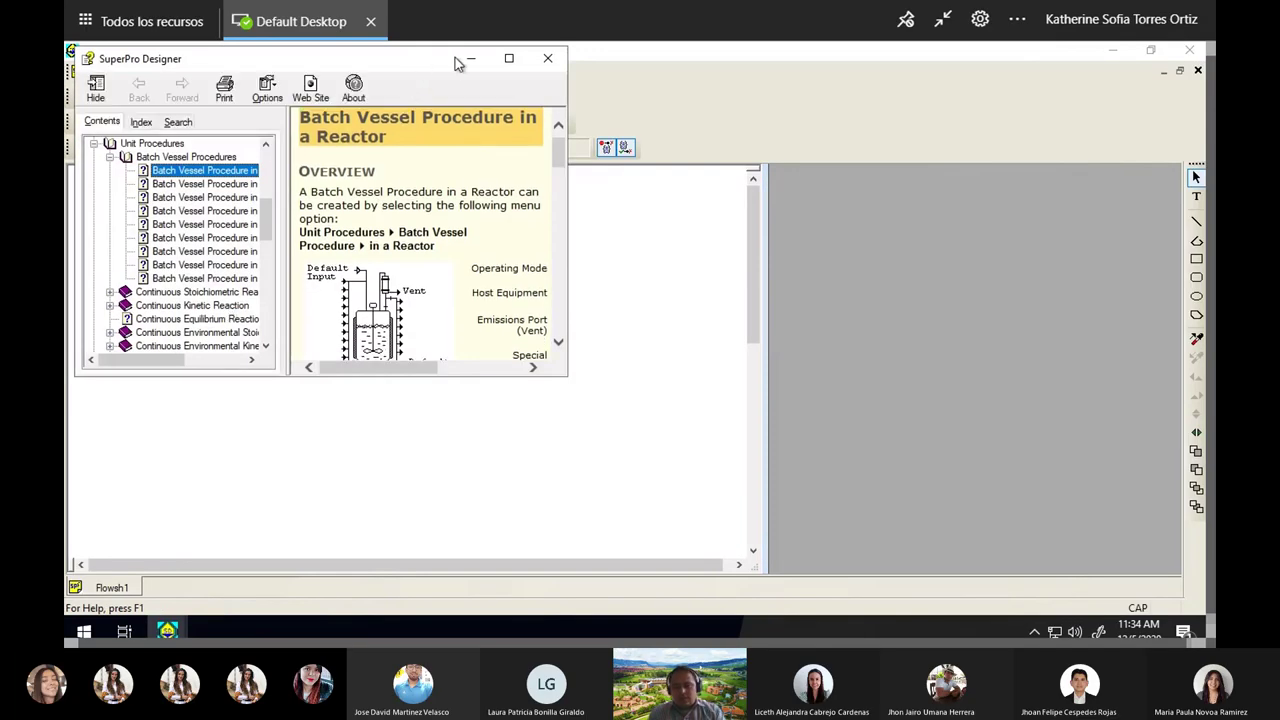
drag(455, 63, 495, 63)
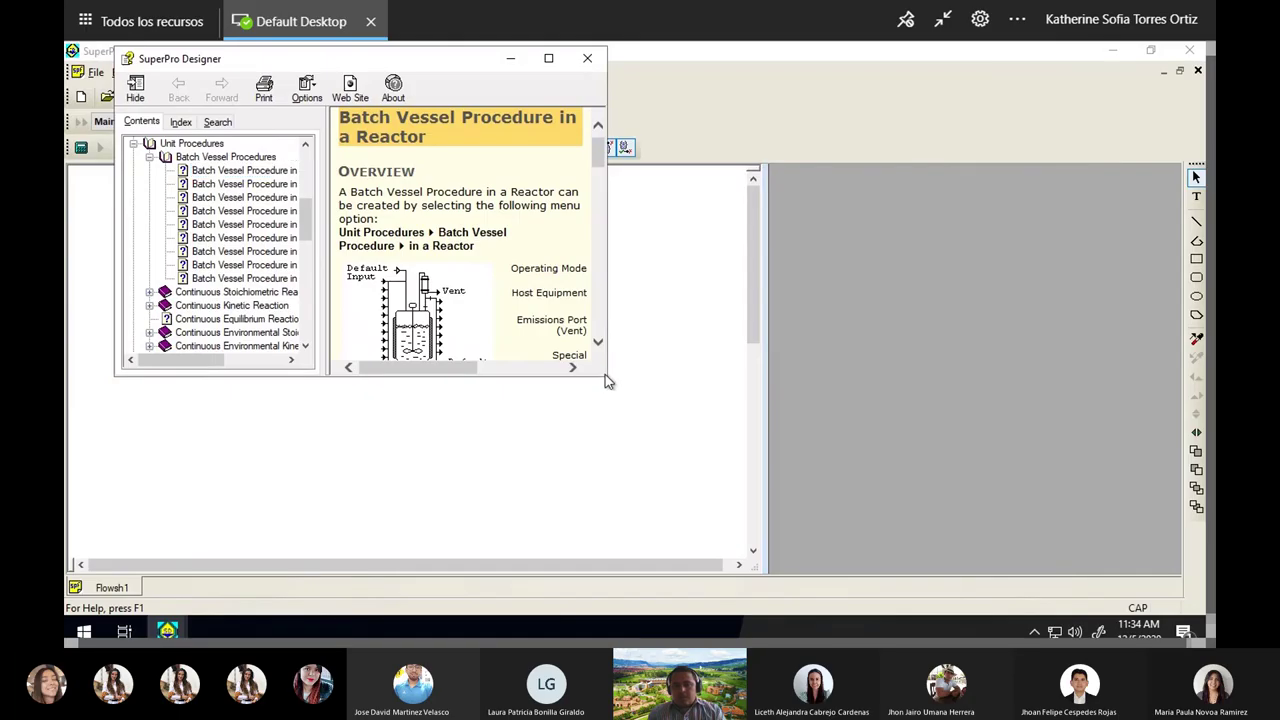
drag(605, 375, 1125, 577)
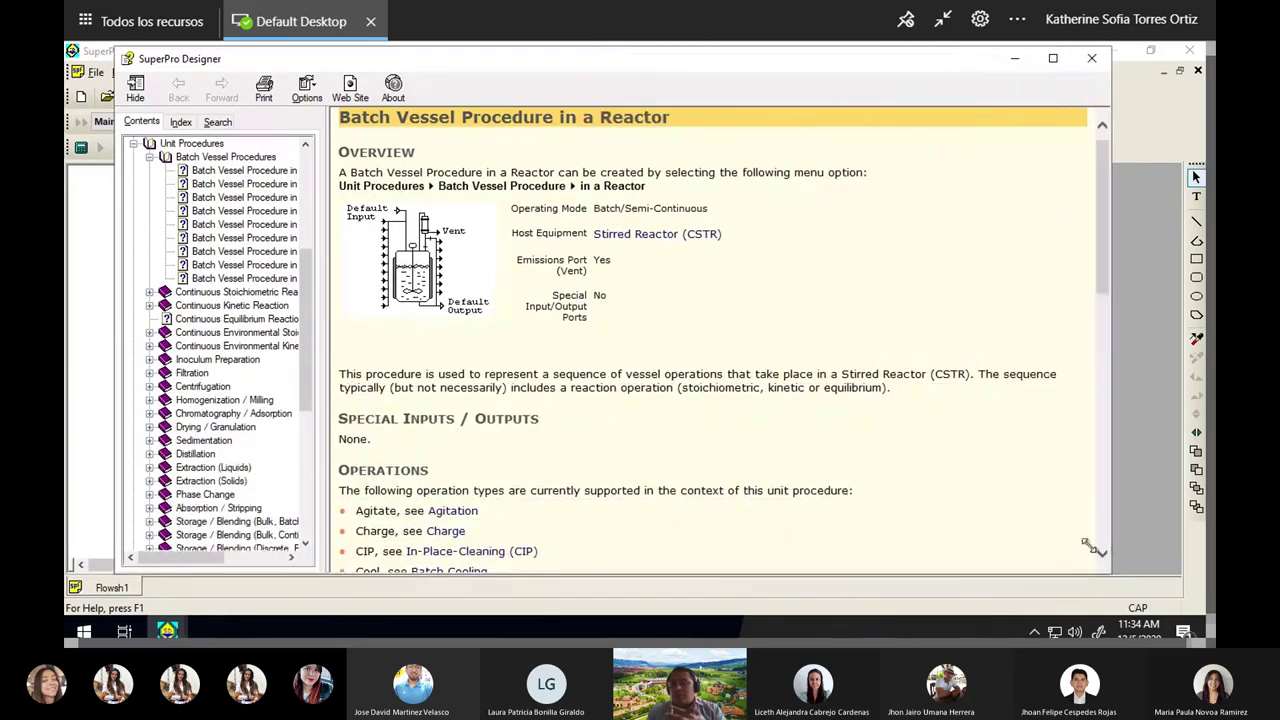
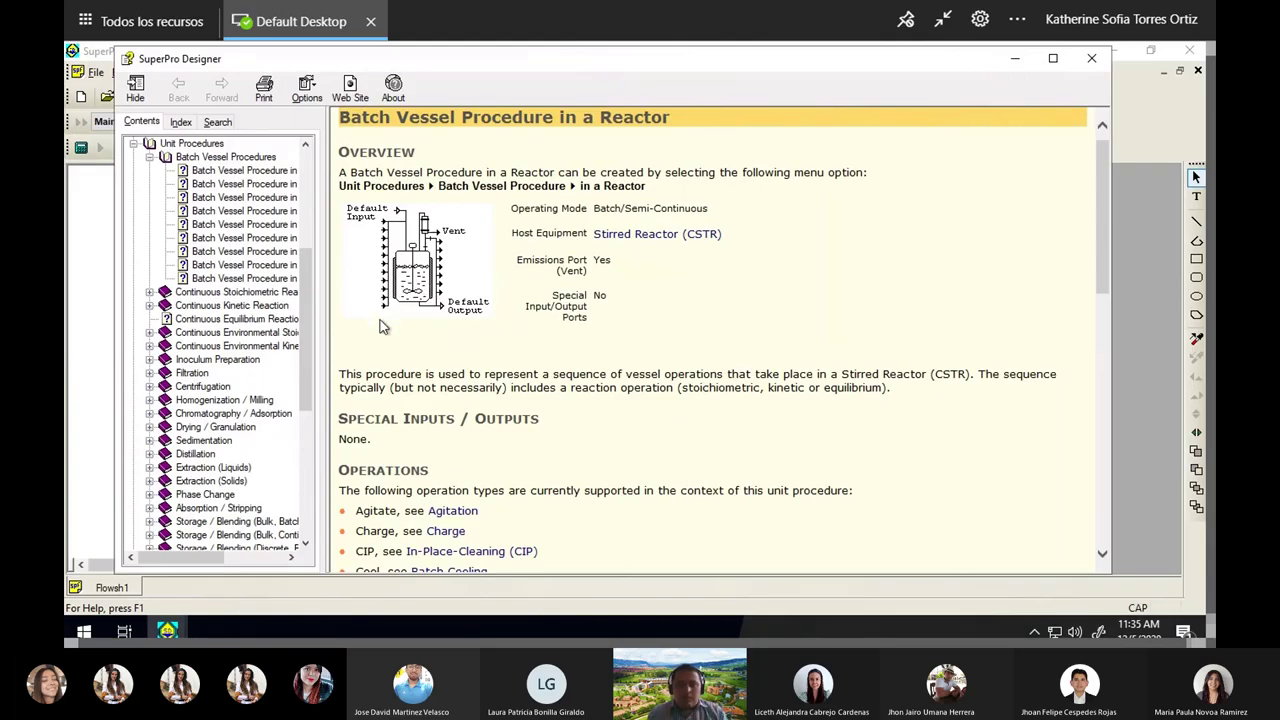
- Read through the Batch Vessel Procedure in a Reactor help topic, then close the help window
scroll(470, 376, down, 3)
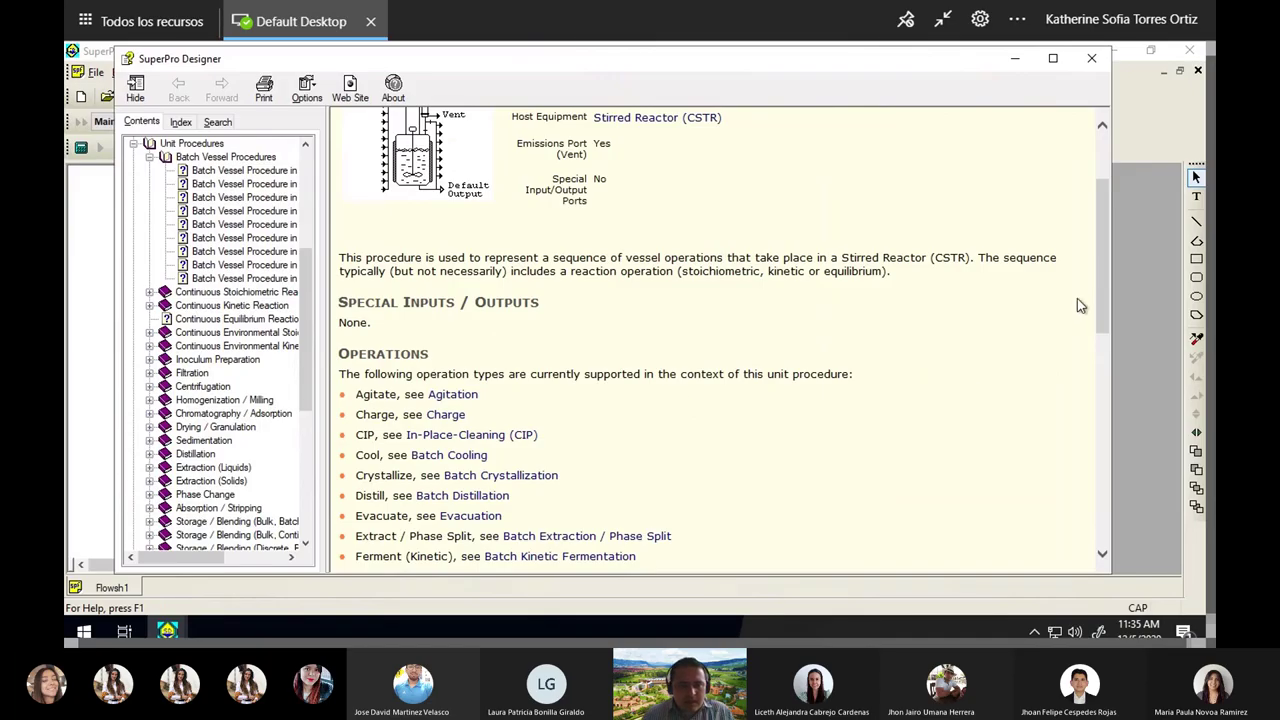
drag(1101, 286, 1107, 366)
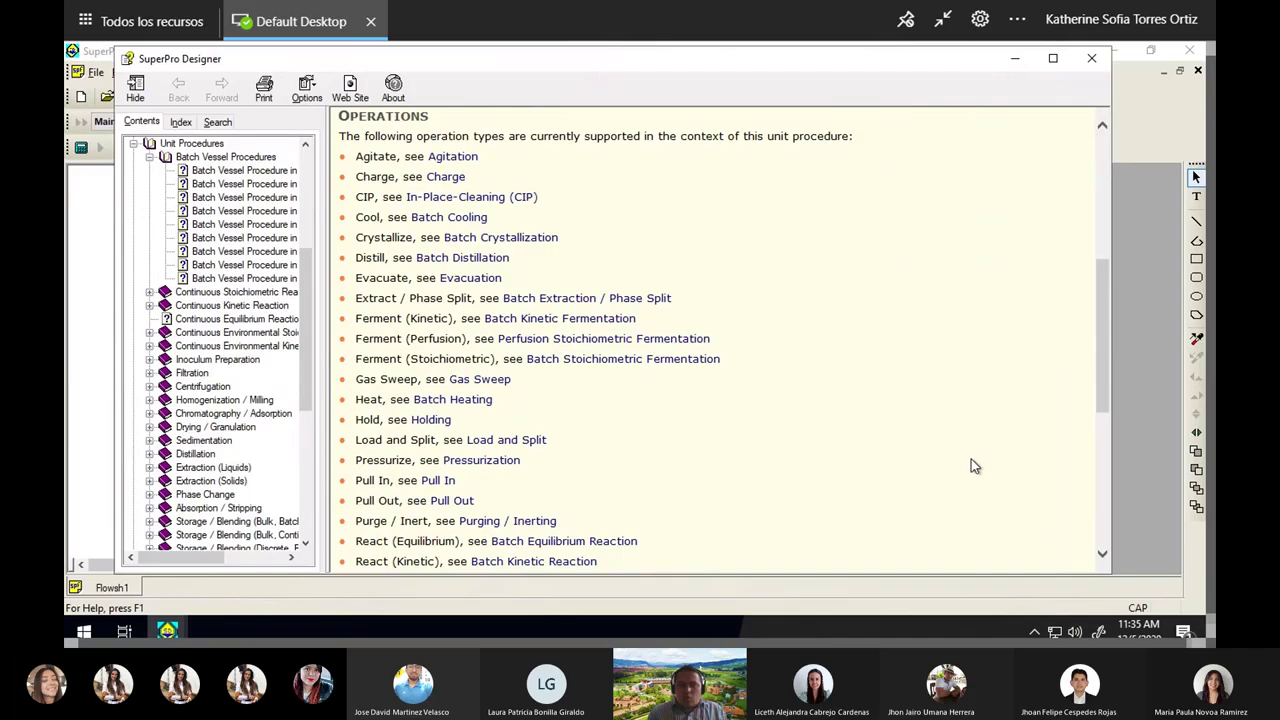
drag(1103, 388, 1106, 461)
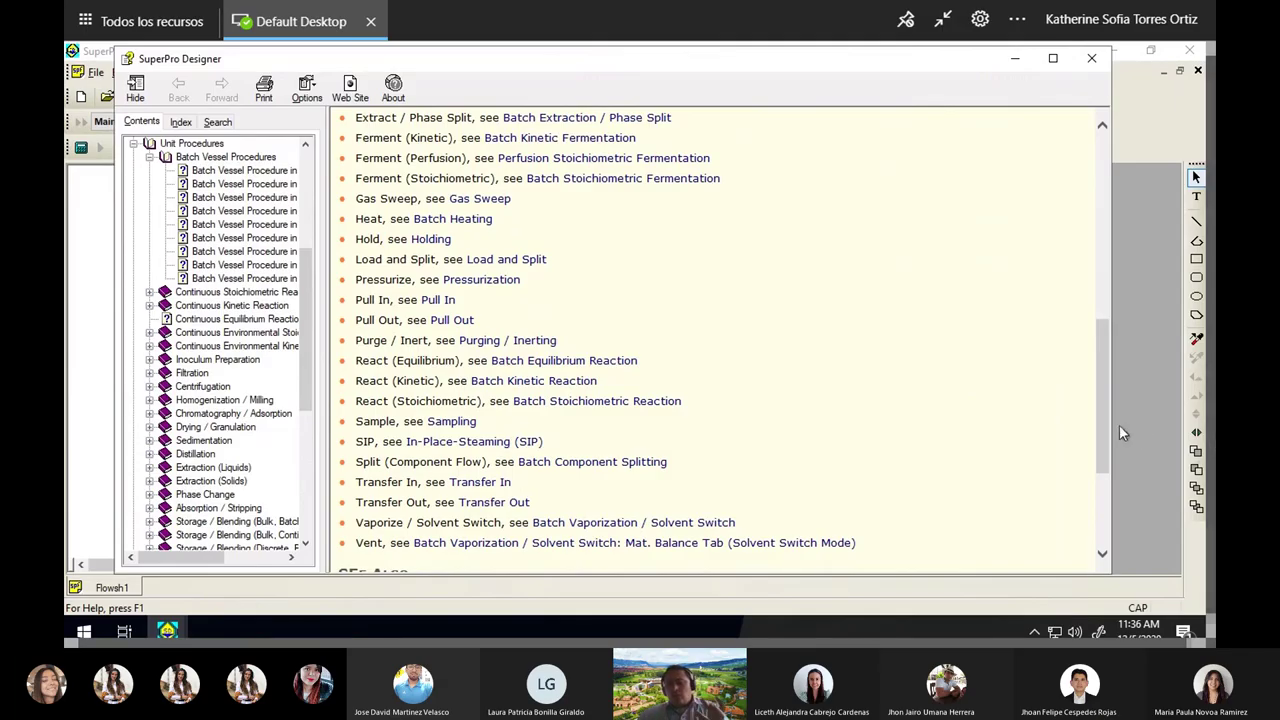
drag(1107, 425, 1108, 493)
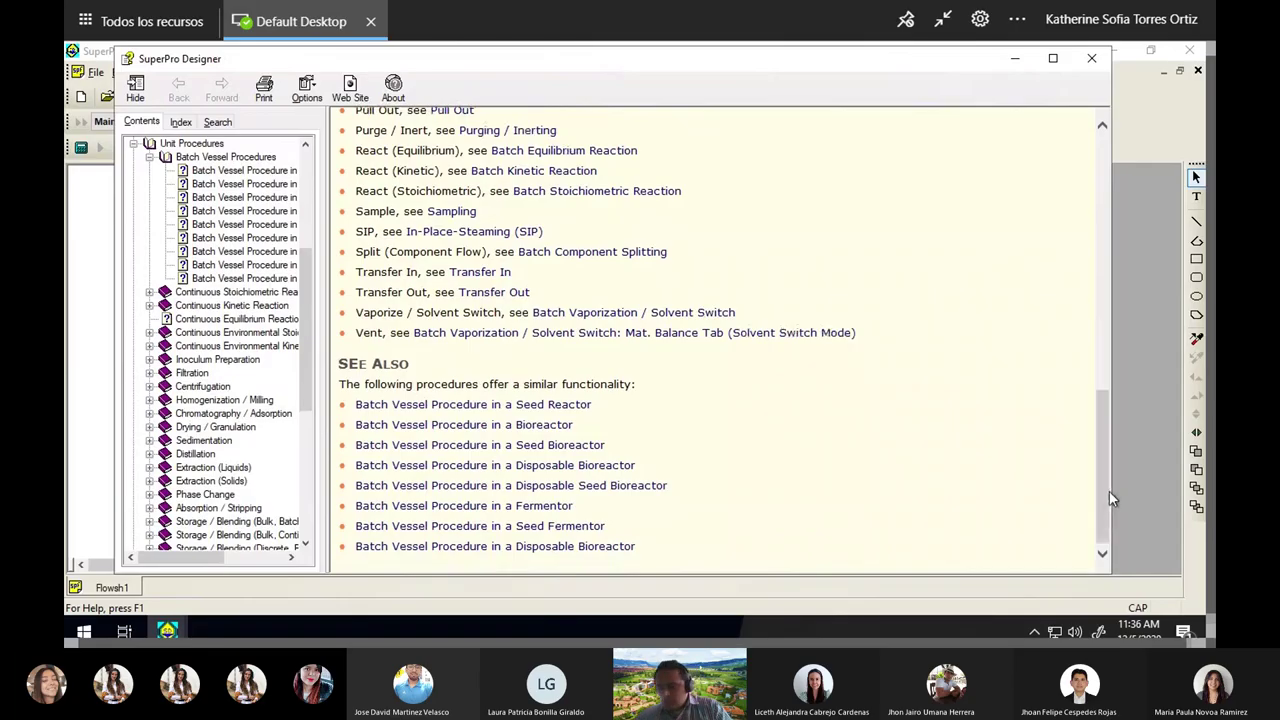
scroll(1110, 475, up, 3)
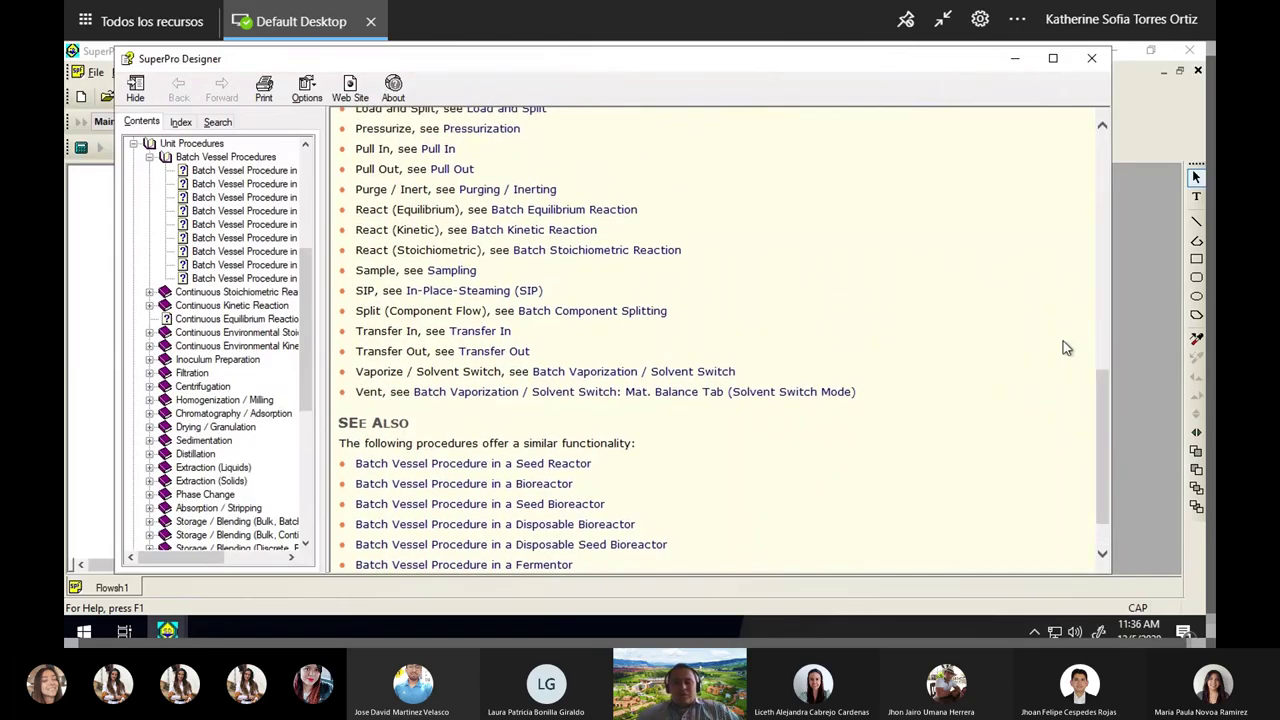
click(1093, 62)
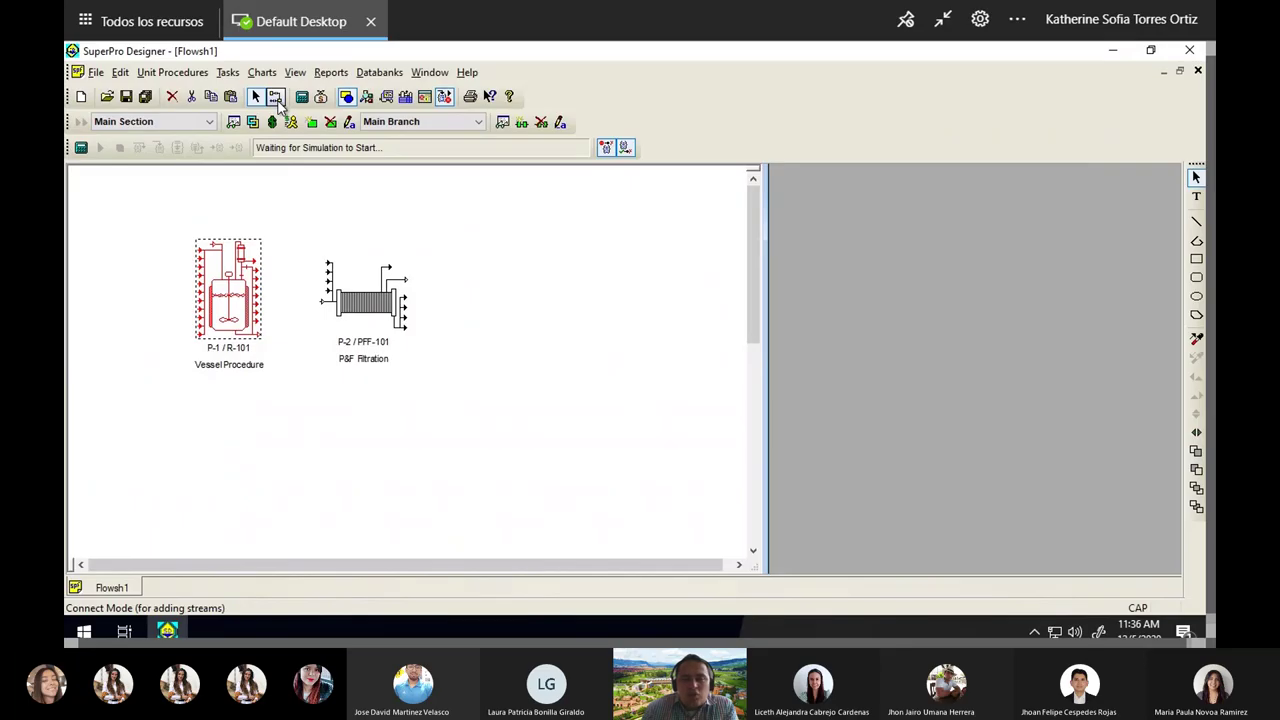
- Switch the flowsheet from Select mode to Connect Mode for drawing streams
click(276, 99)
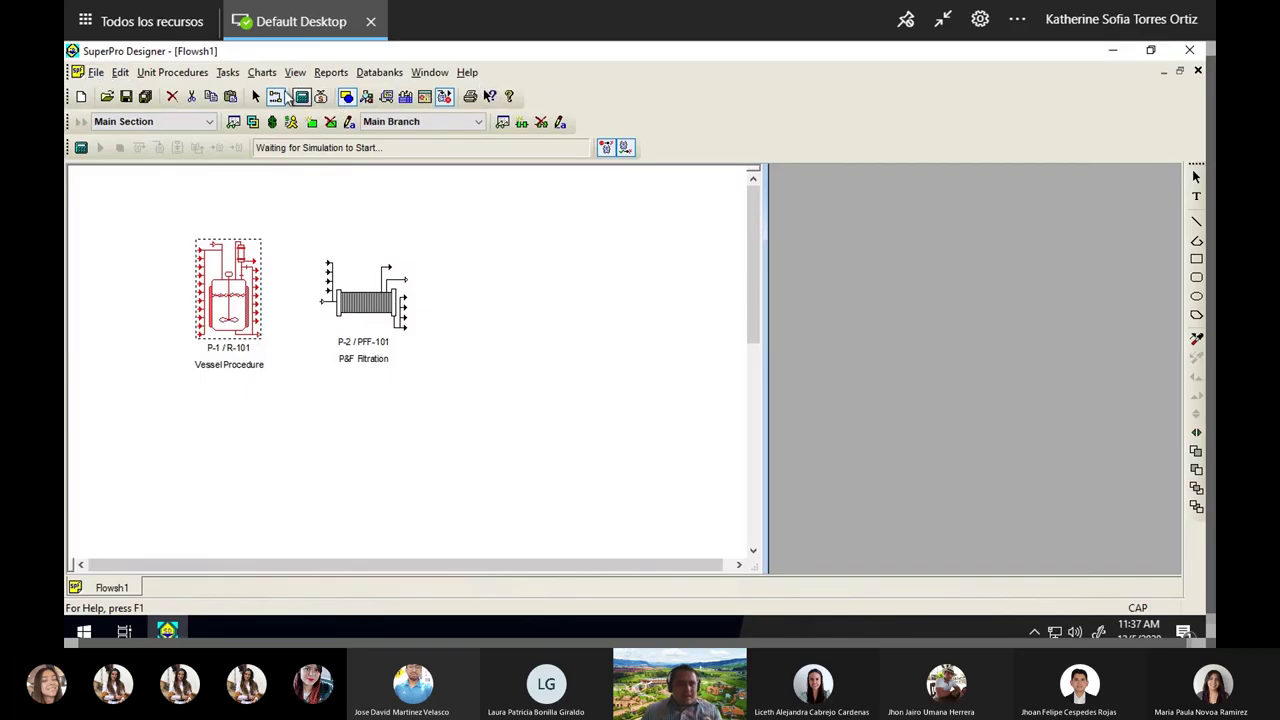
click(275, 98)
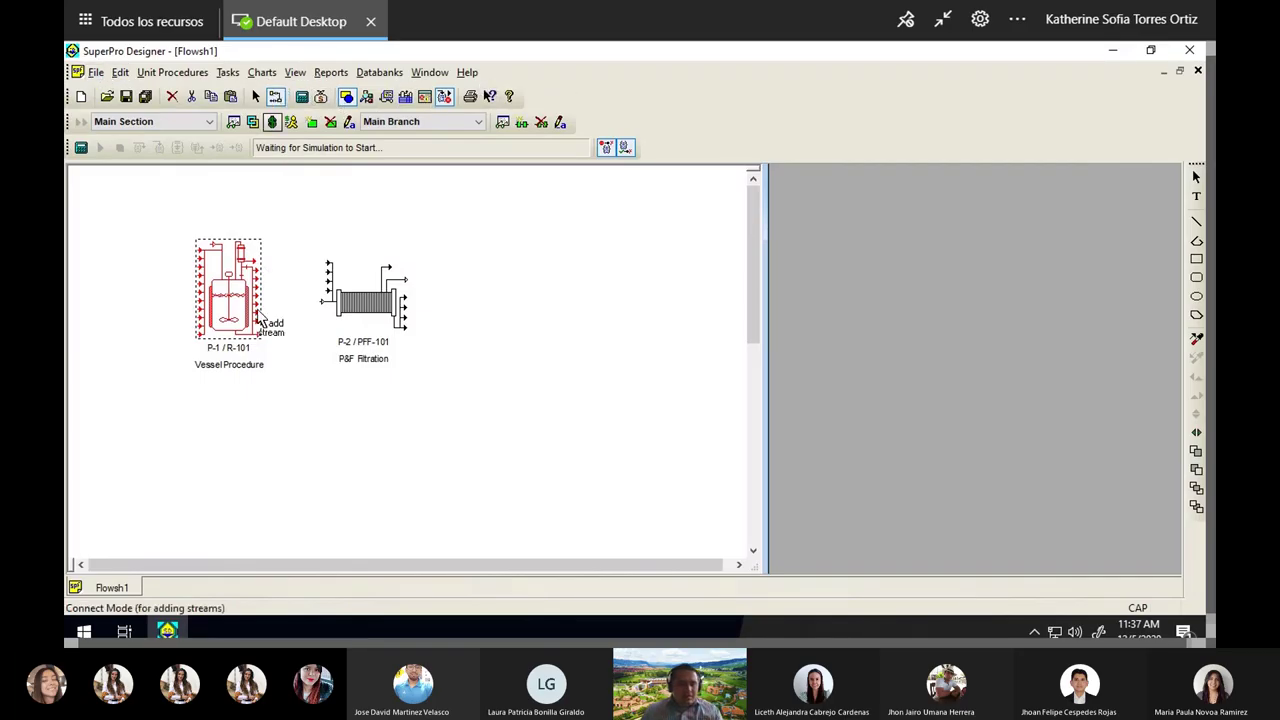
- Draw feed stream S-101 from above the vessel into R-101's top inlet
click(216, 250)
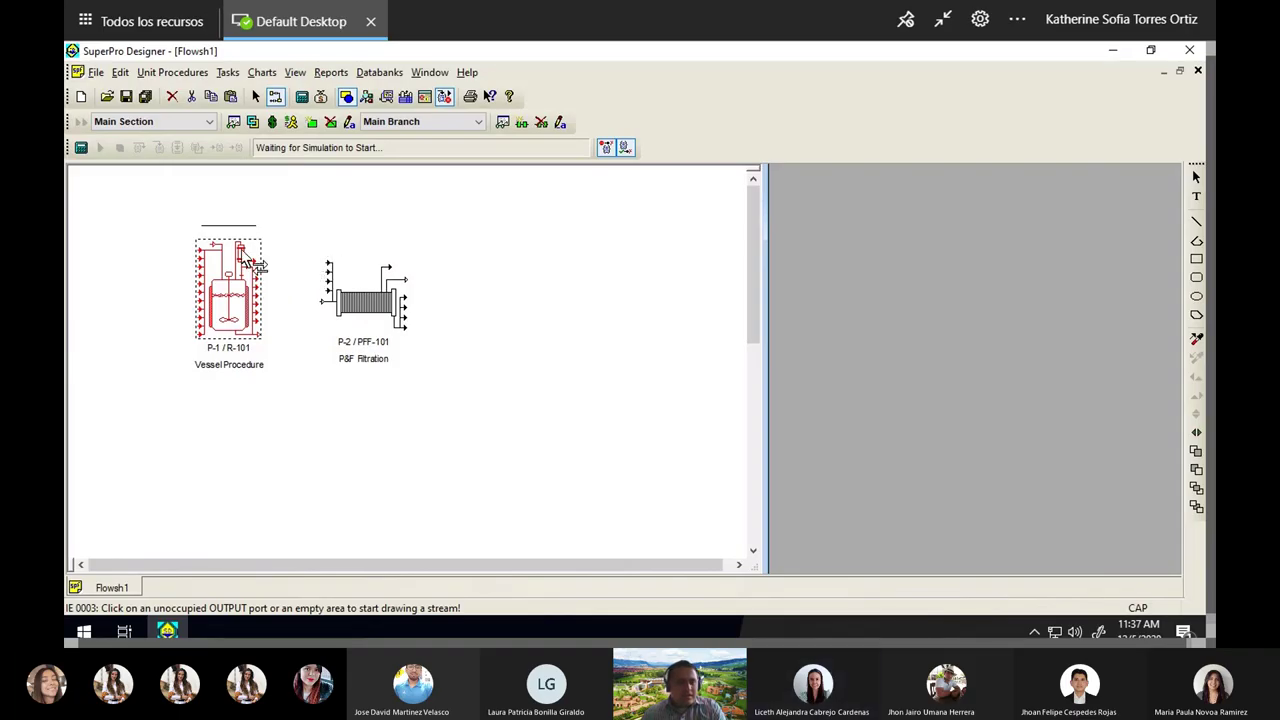
click(213, 250)
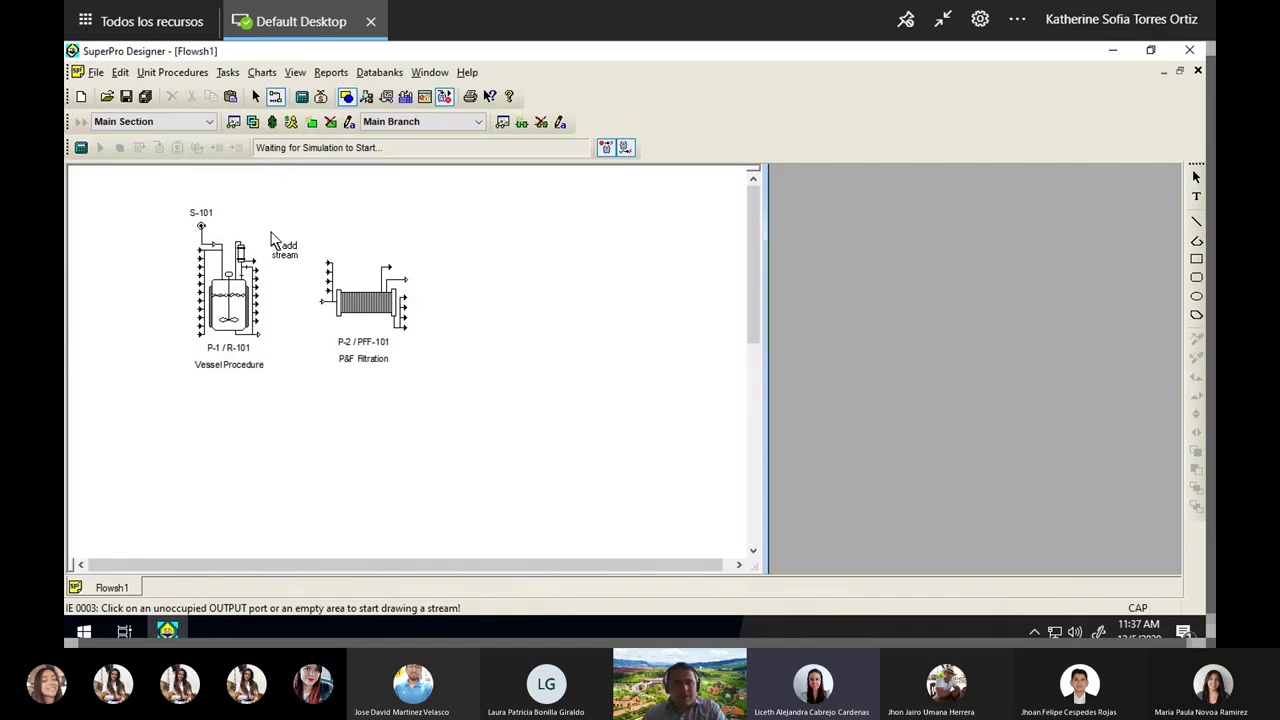
click(194, 78)
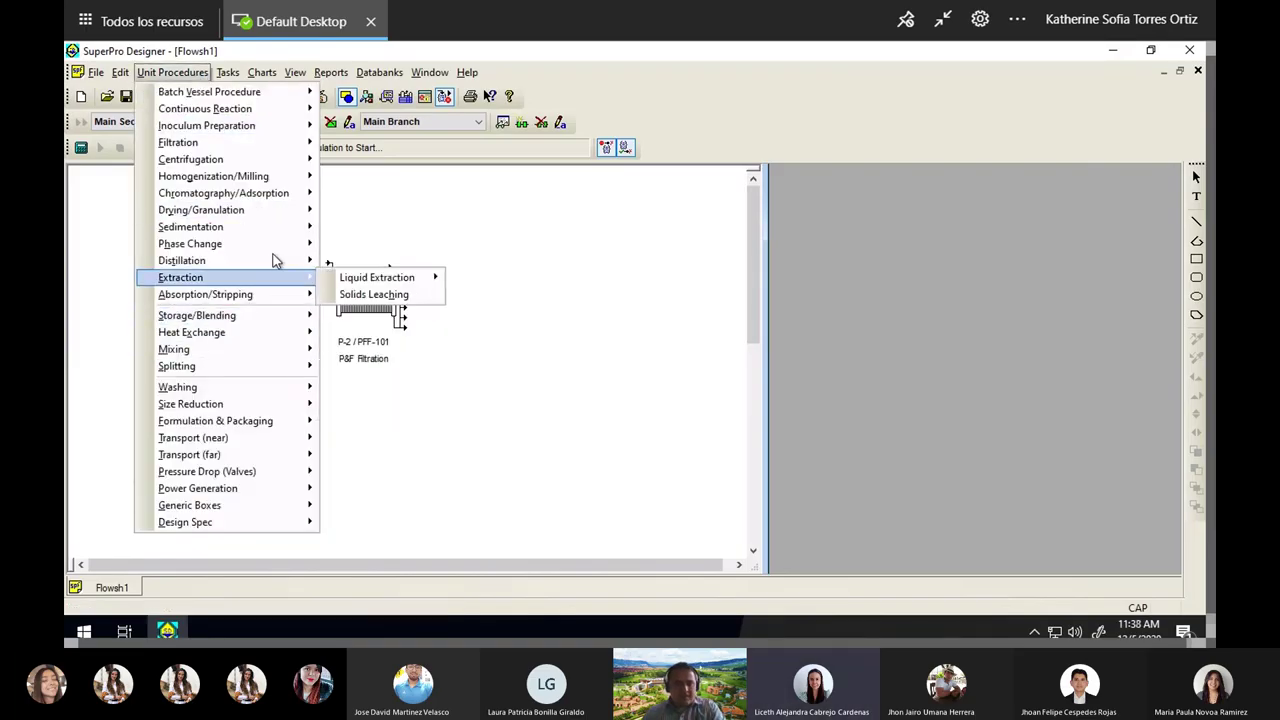
mouse_move(292, 143)
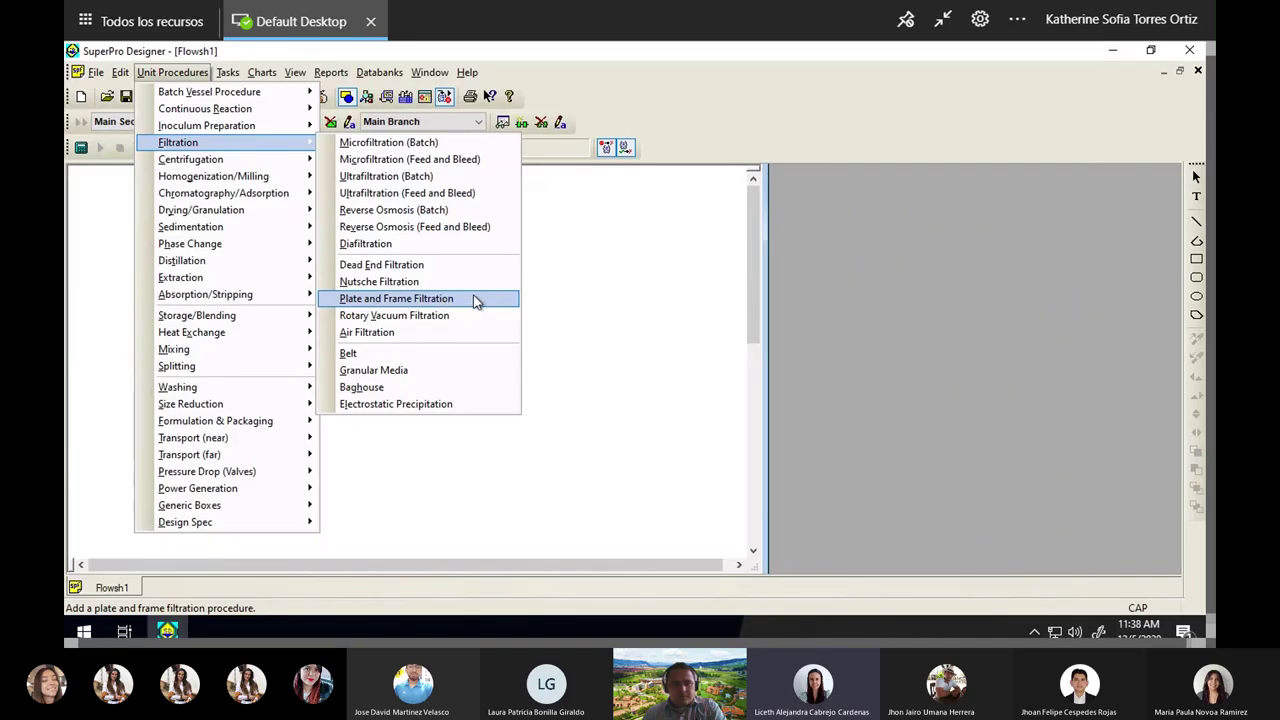
click(505, 300)
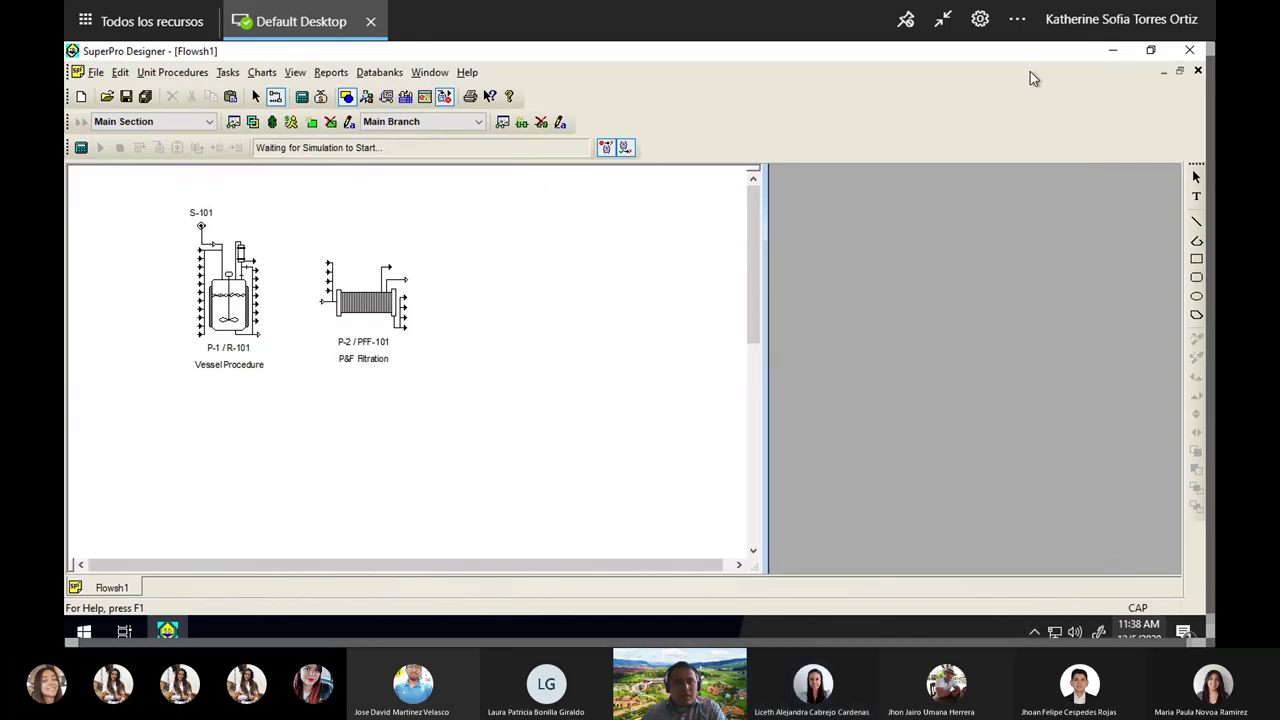
click(943, 20)
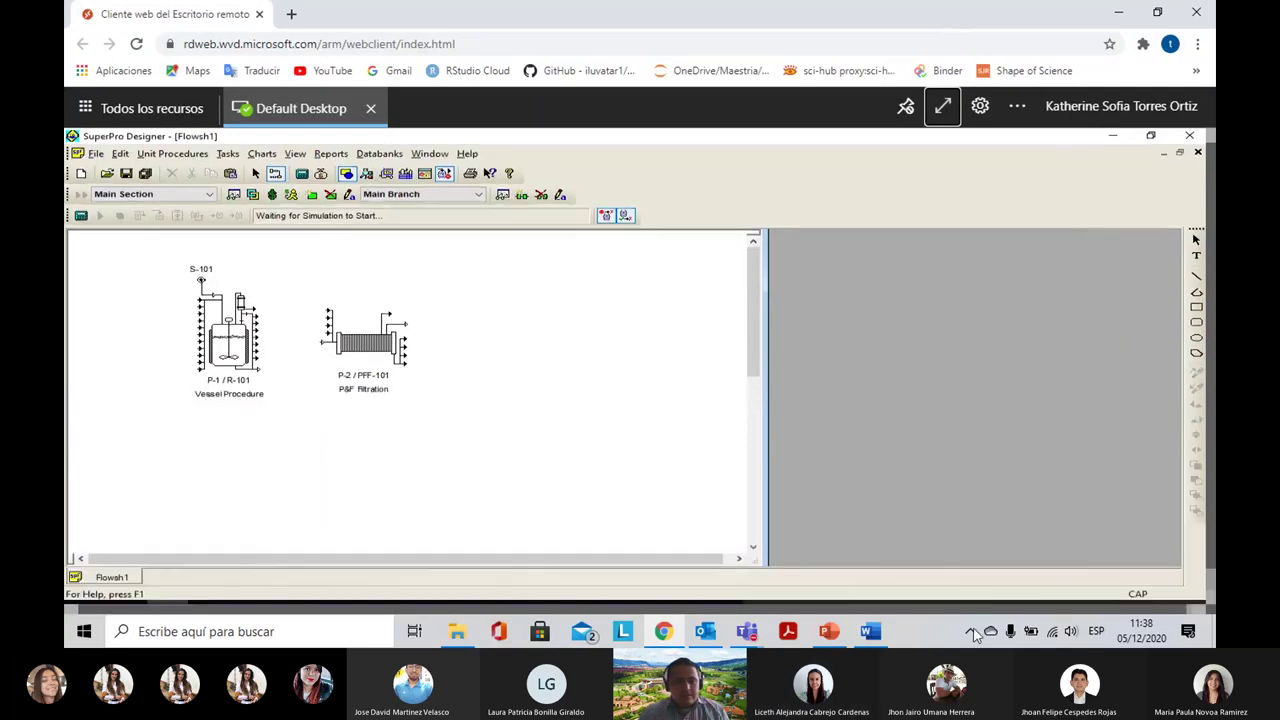
mouse_move(746, 631)
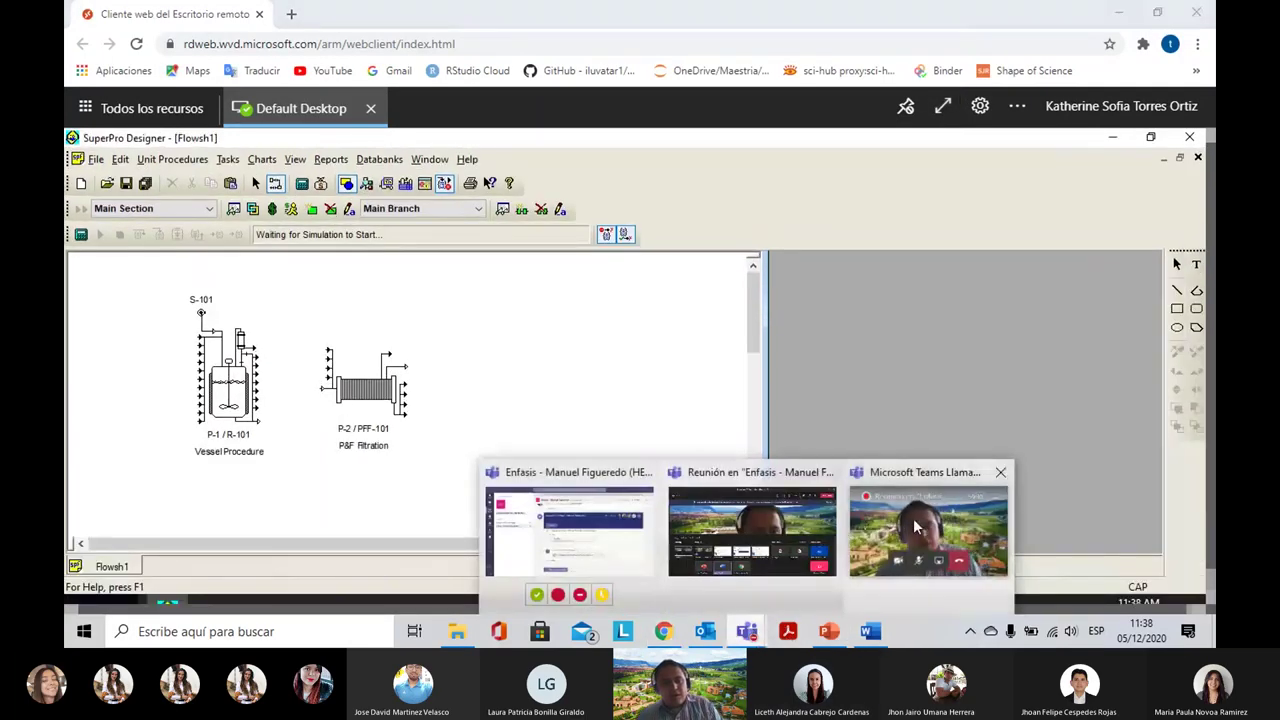
click(913, 518)
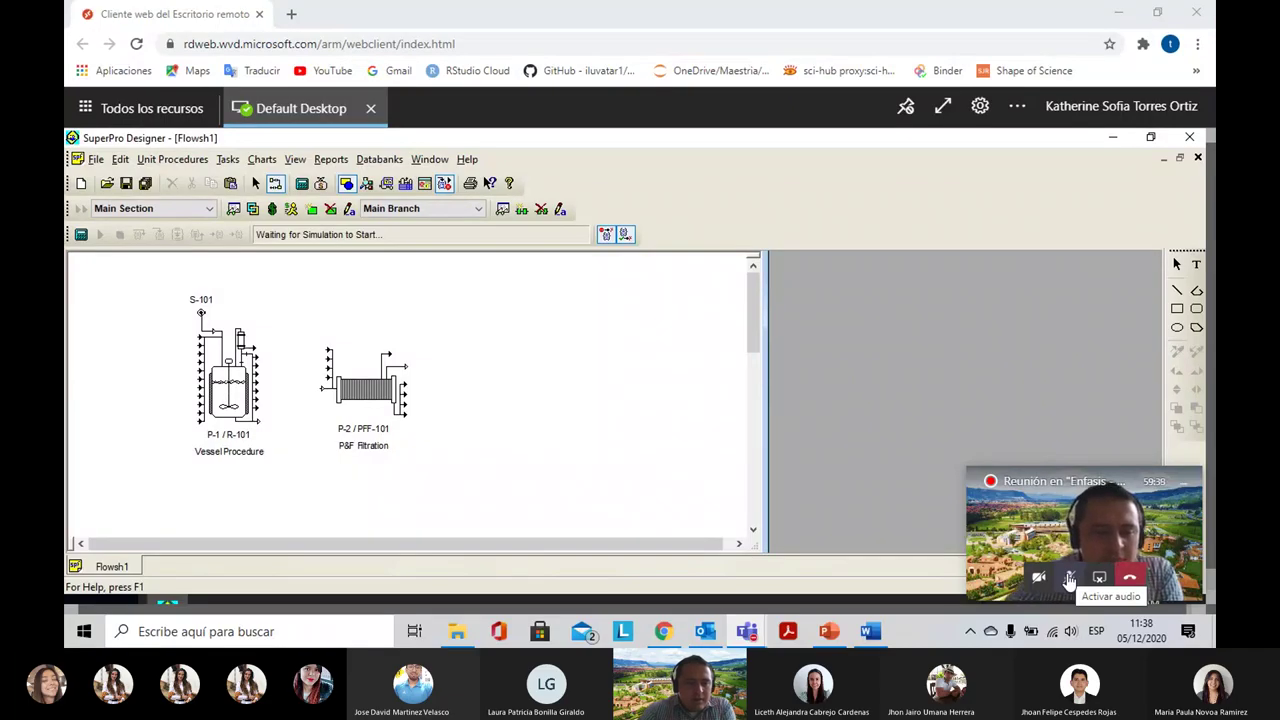
click(943, 107)
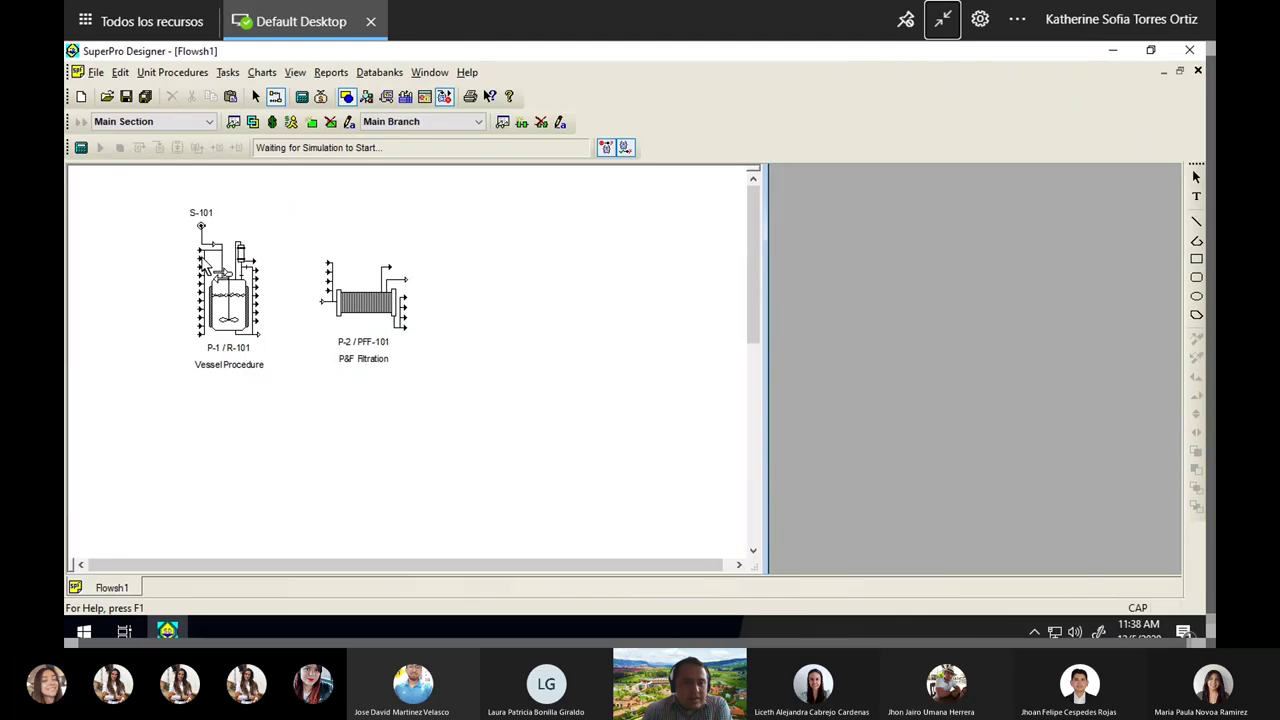
- Start a second stream from a point left of reactor R-101
click(200, 260)
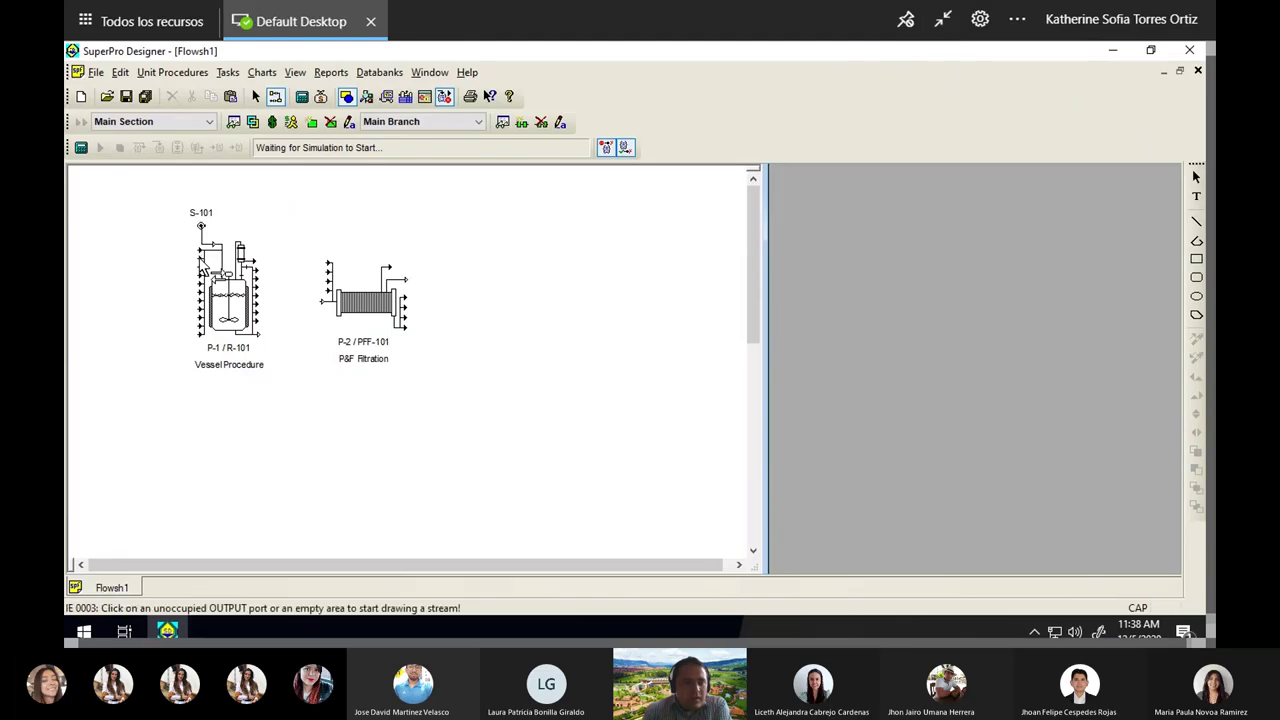
click(164, 248)
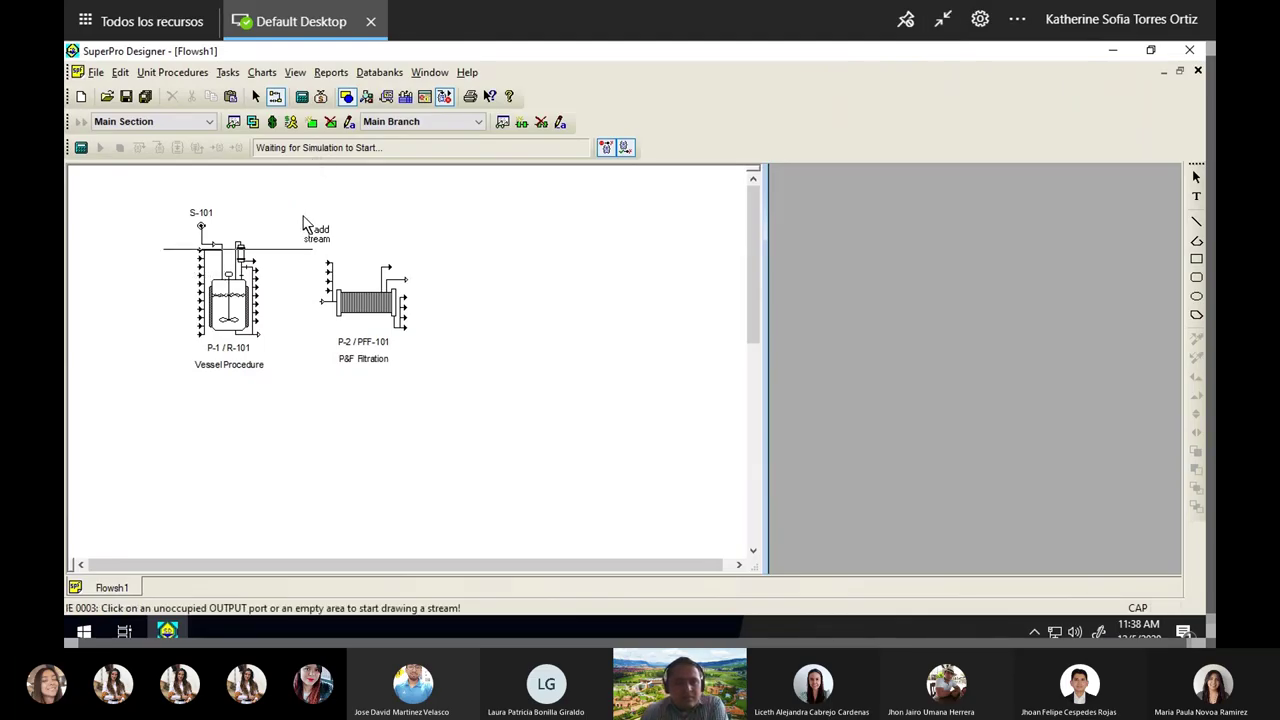
click(200, 262)
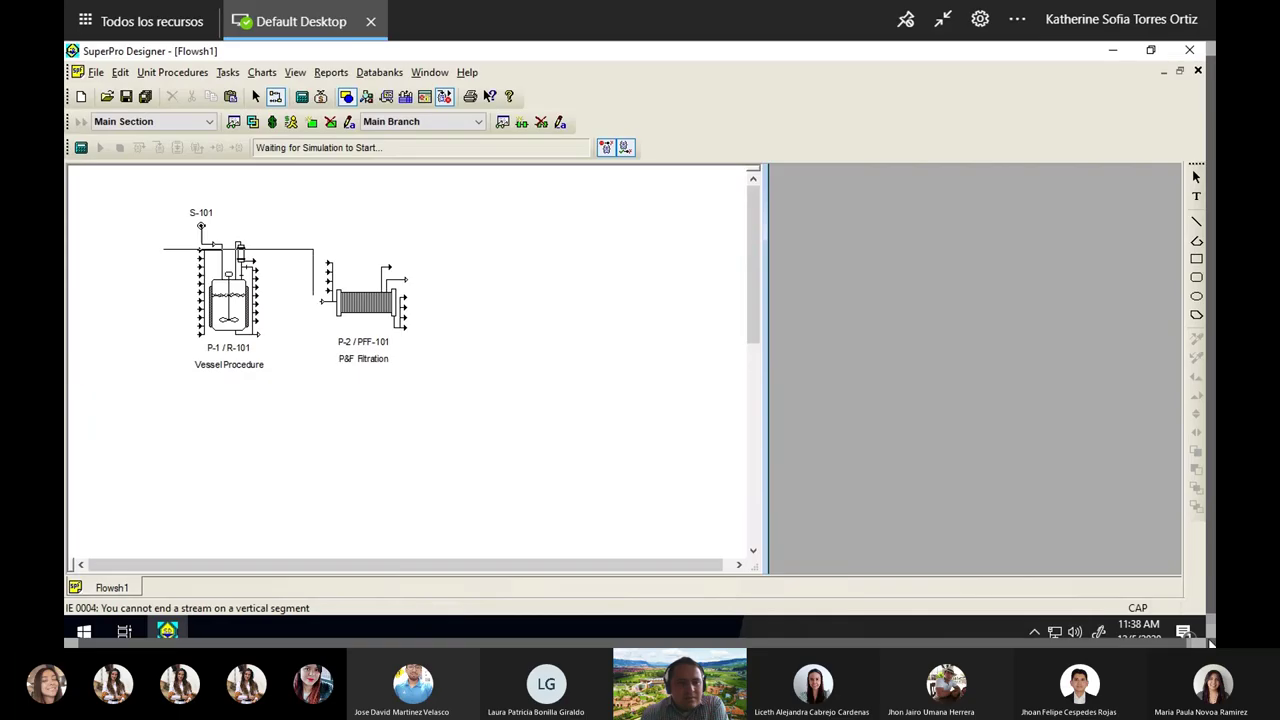
- Leave and restore the remote desktop full-screen view and unmute the meeting microphone
click(943, 19)
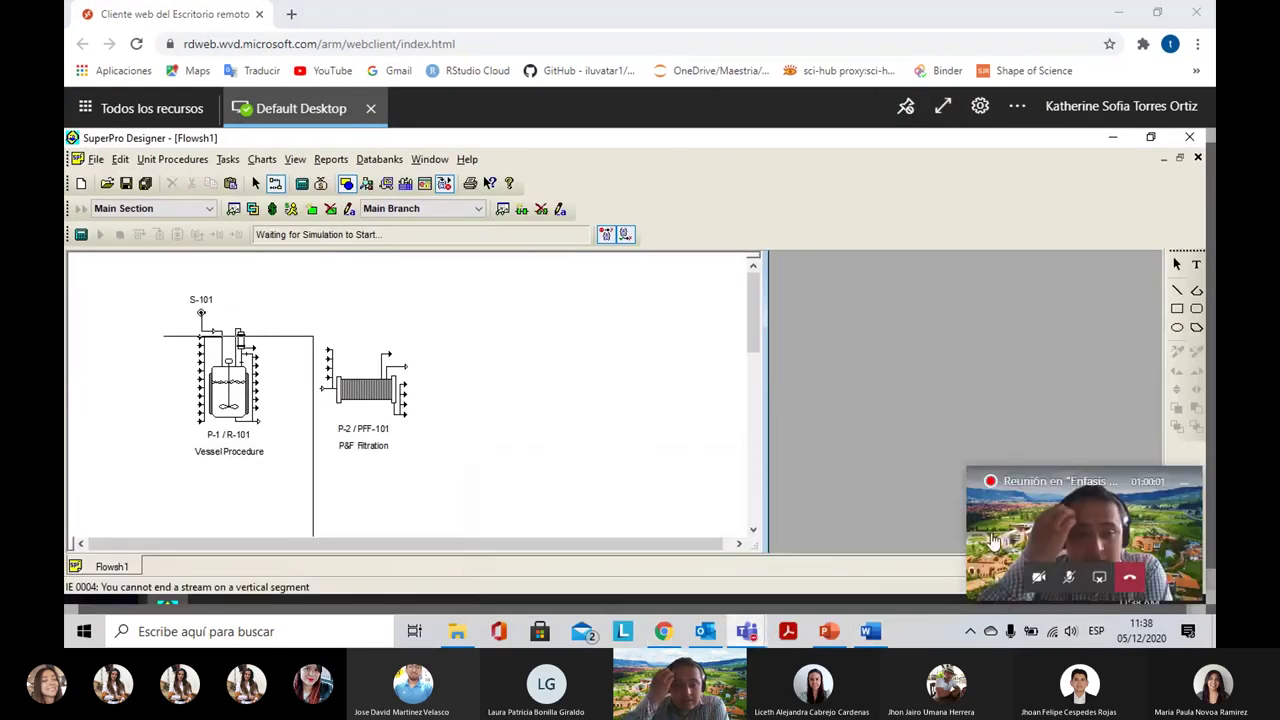
click(1072, 578)
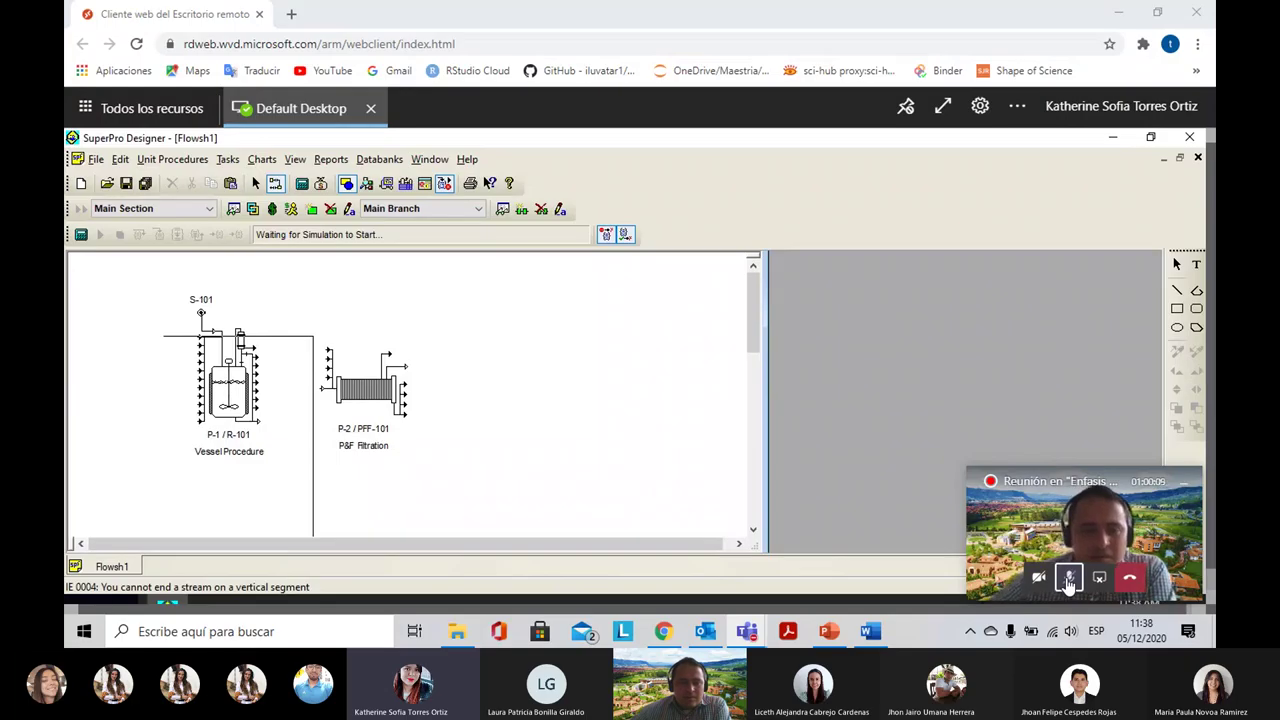
click(943, 106)
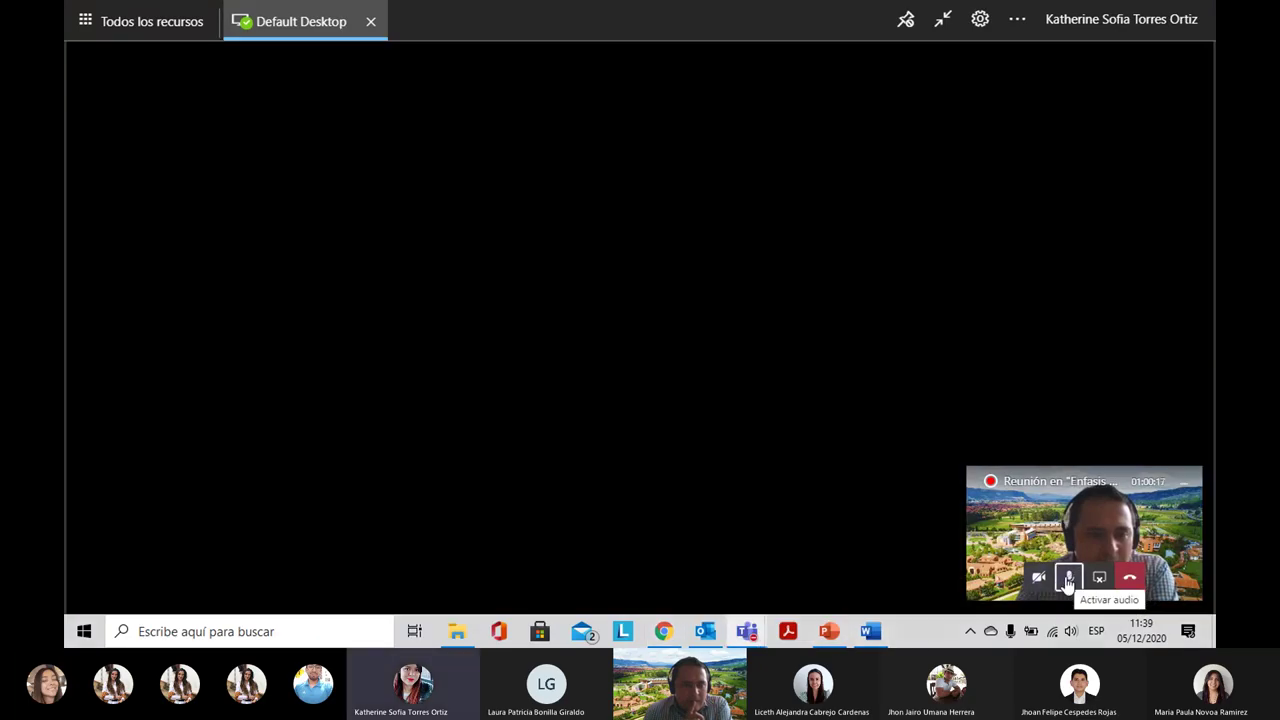
click(1068, 578)
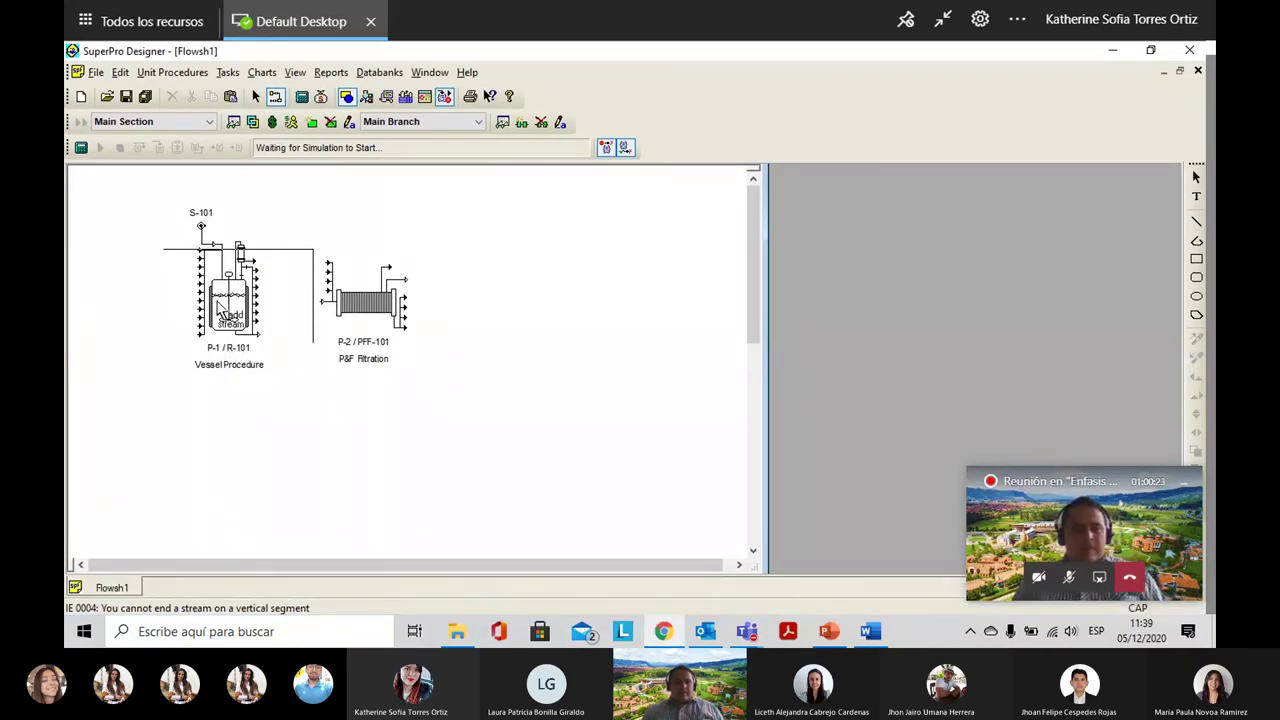
key(Escape)
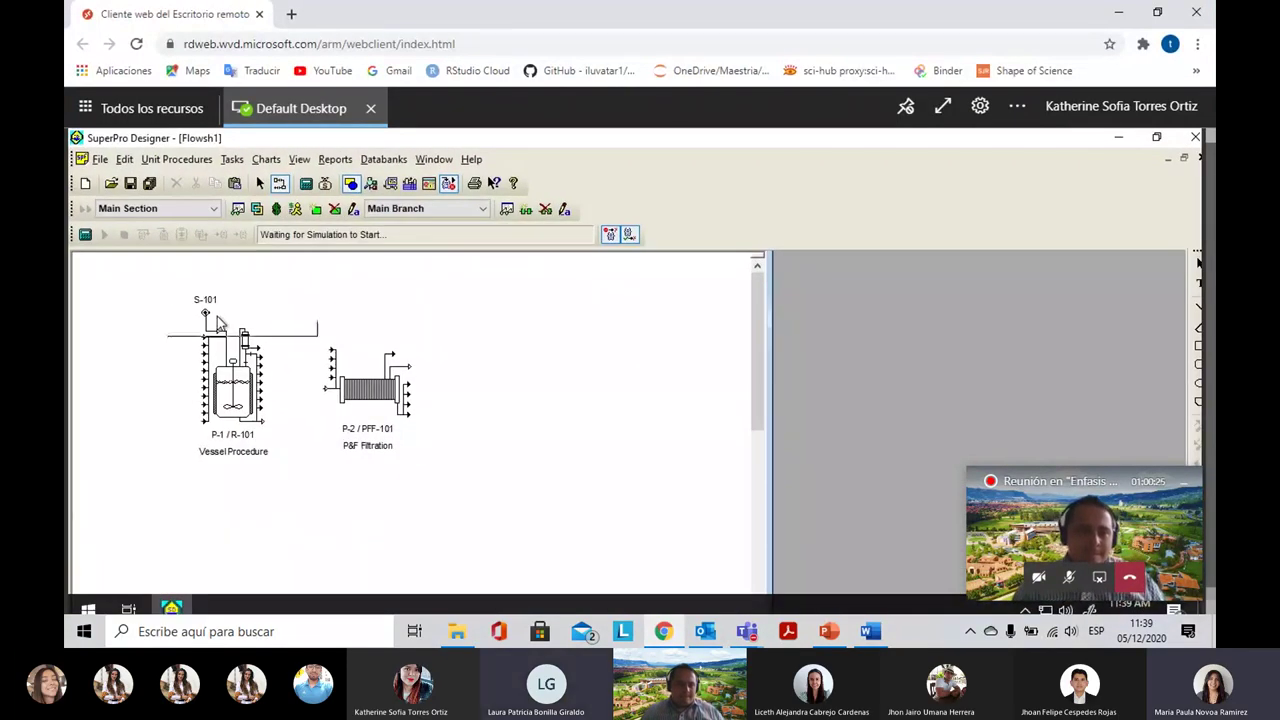
click(943, 106)
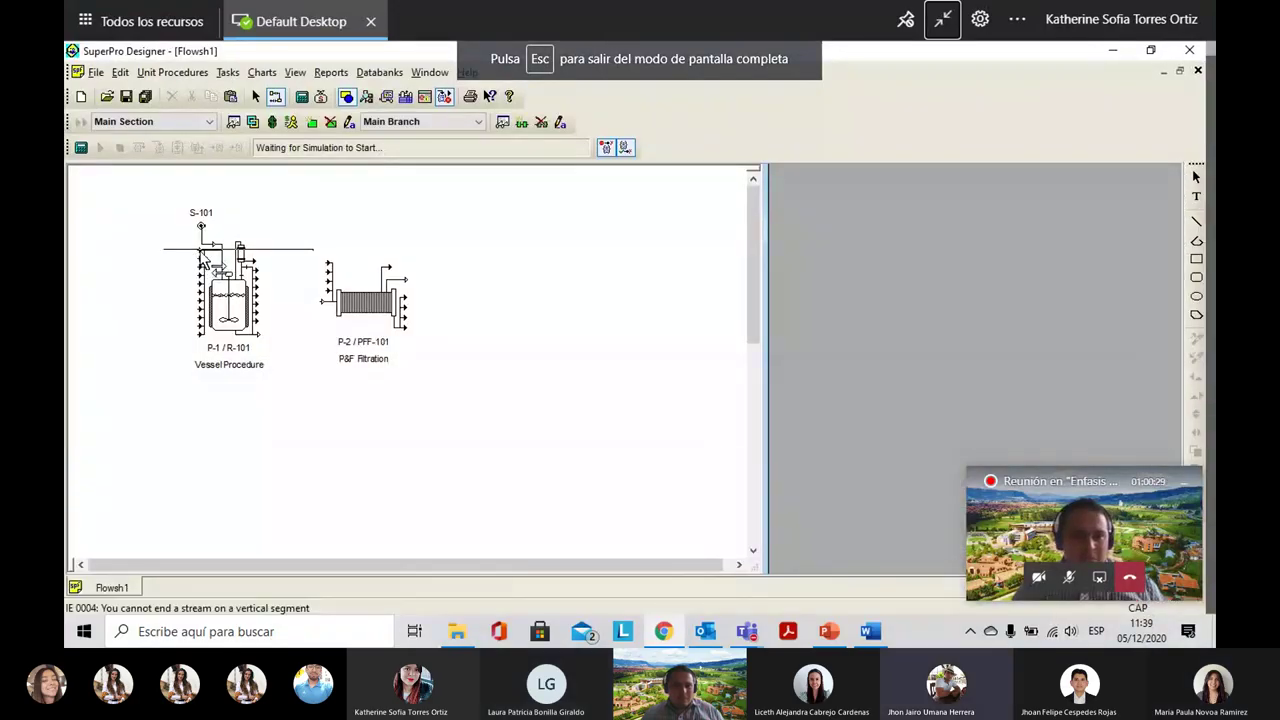
- Finish stream S-102 on the inlet of reactor vessel R-101
double_click(195, 252)
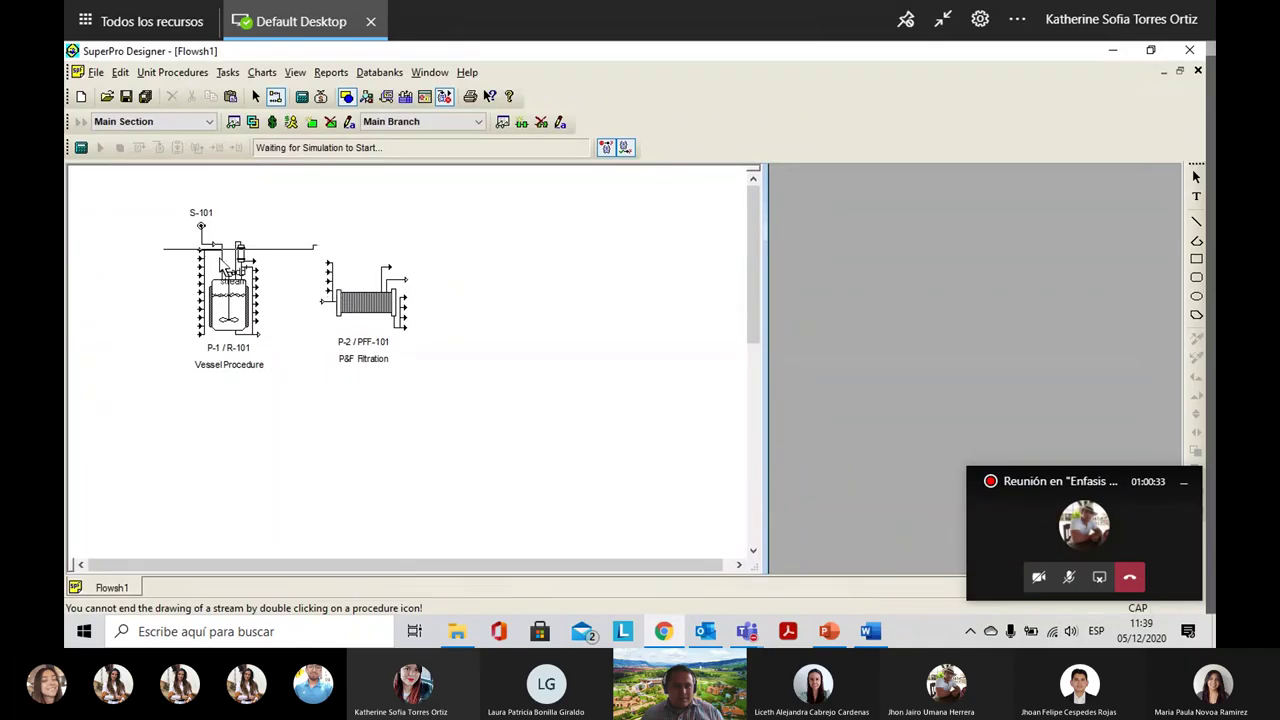
click(203, 262)
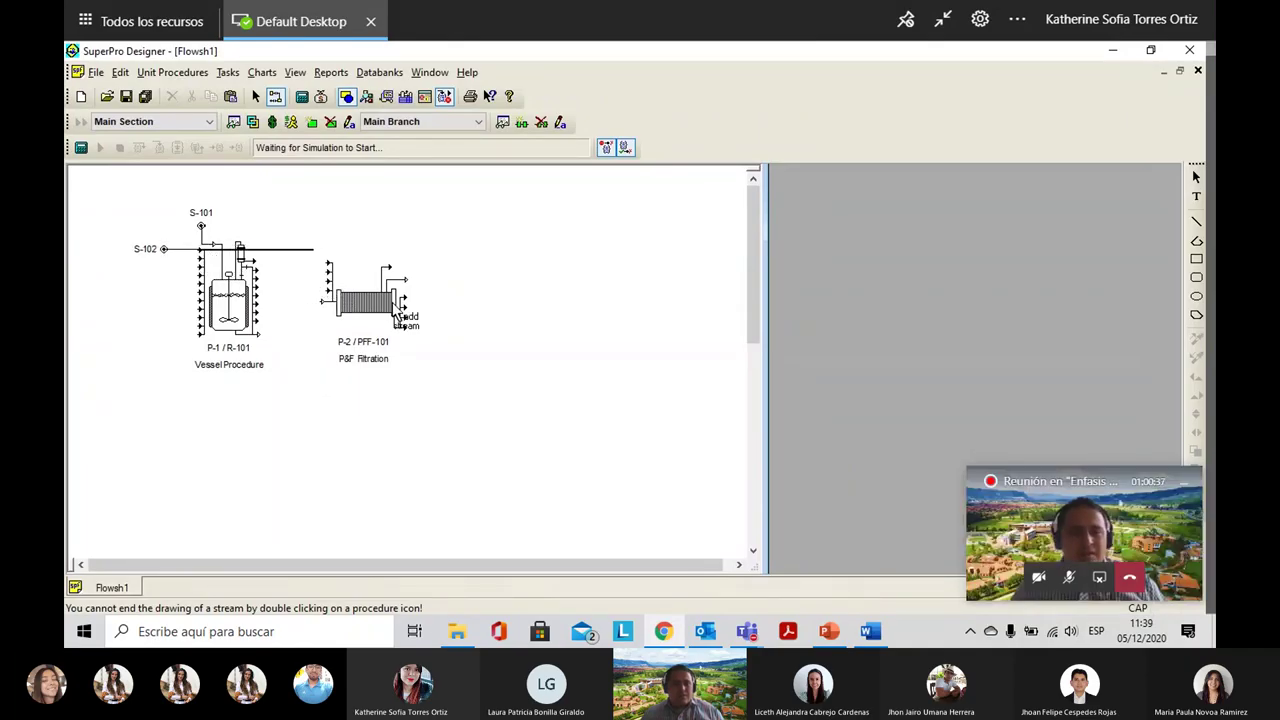
click(120, 73)
- Start another stream on the canvas, then exit the browser's full-screen view
click(389, 203)
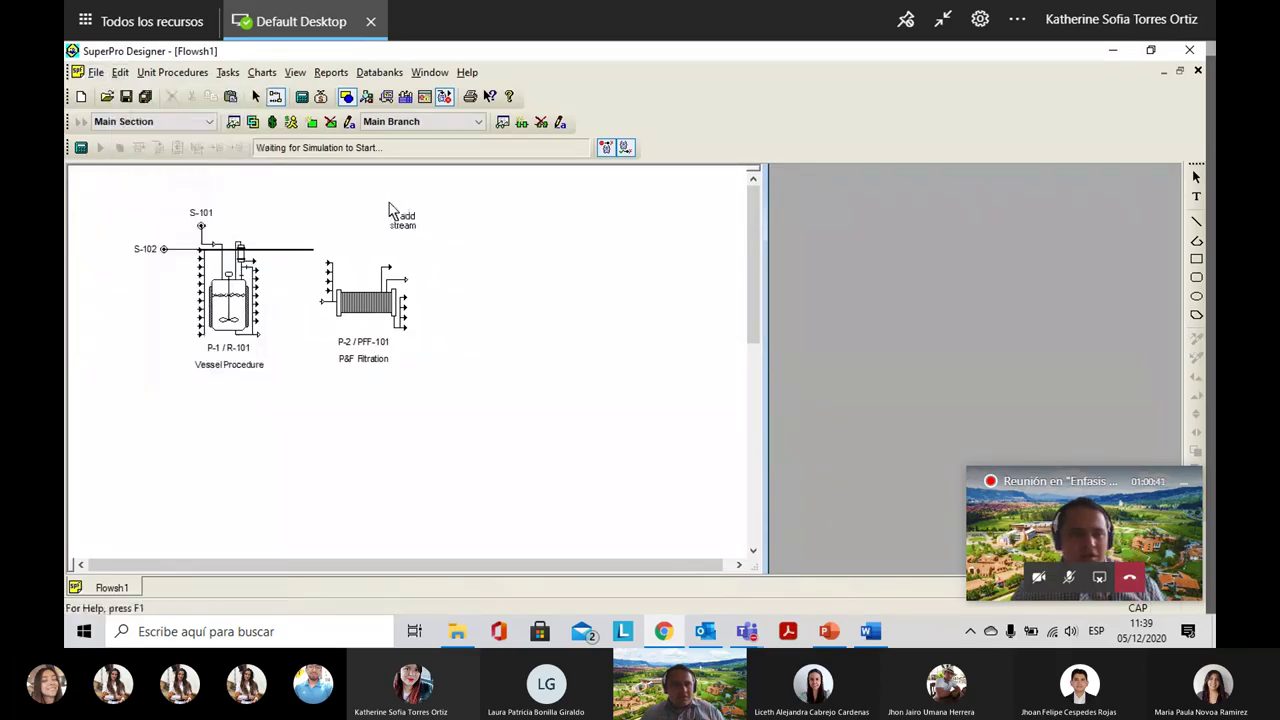
key(Escape)
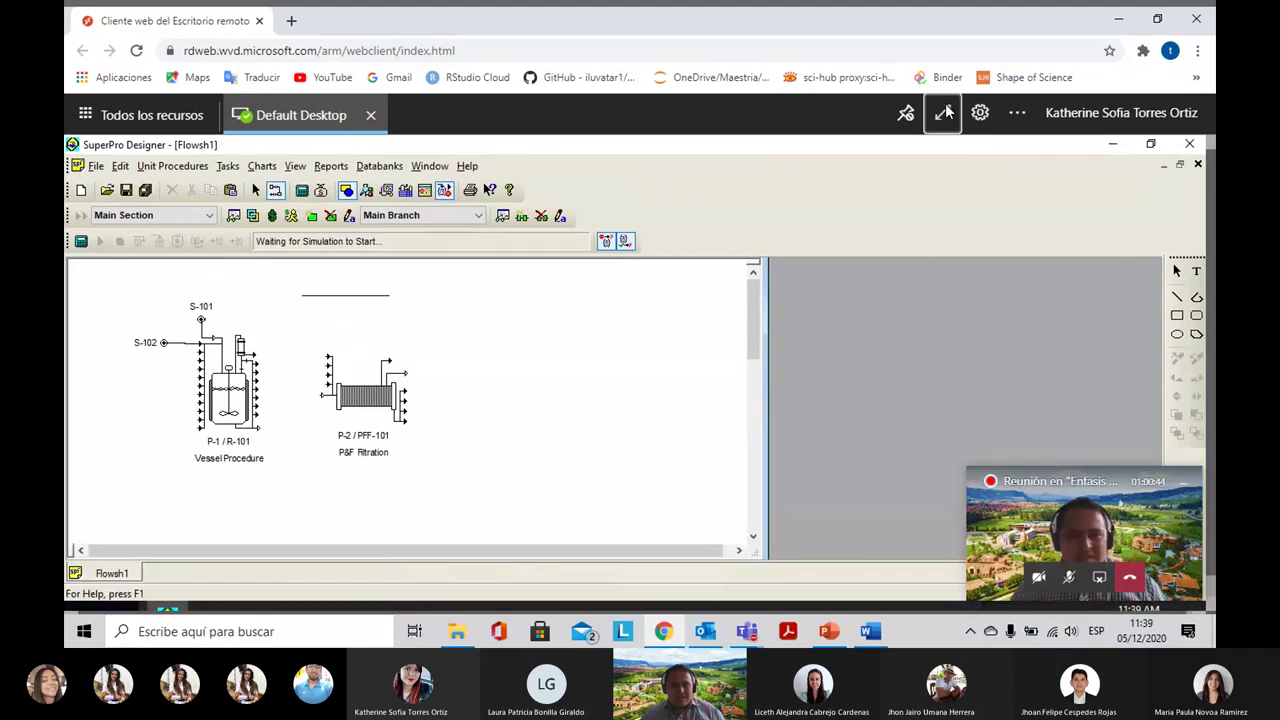
click(944, 113)
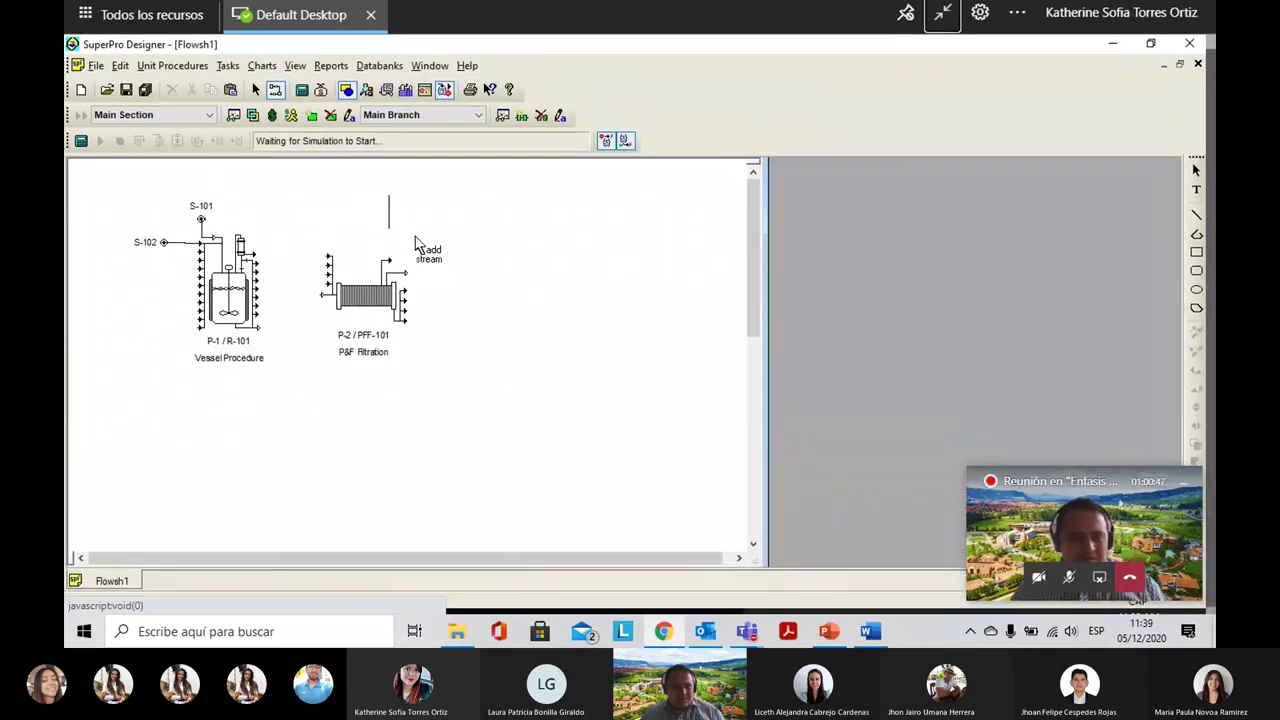
key(Escape)
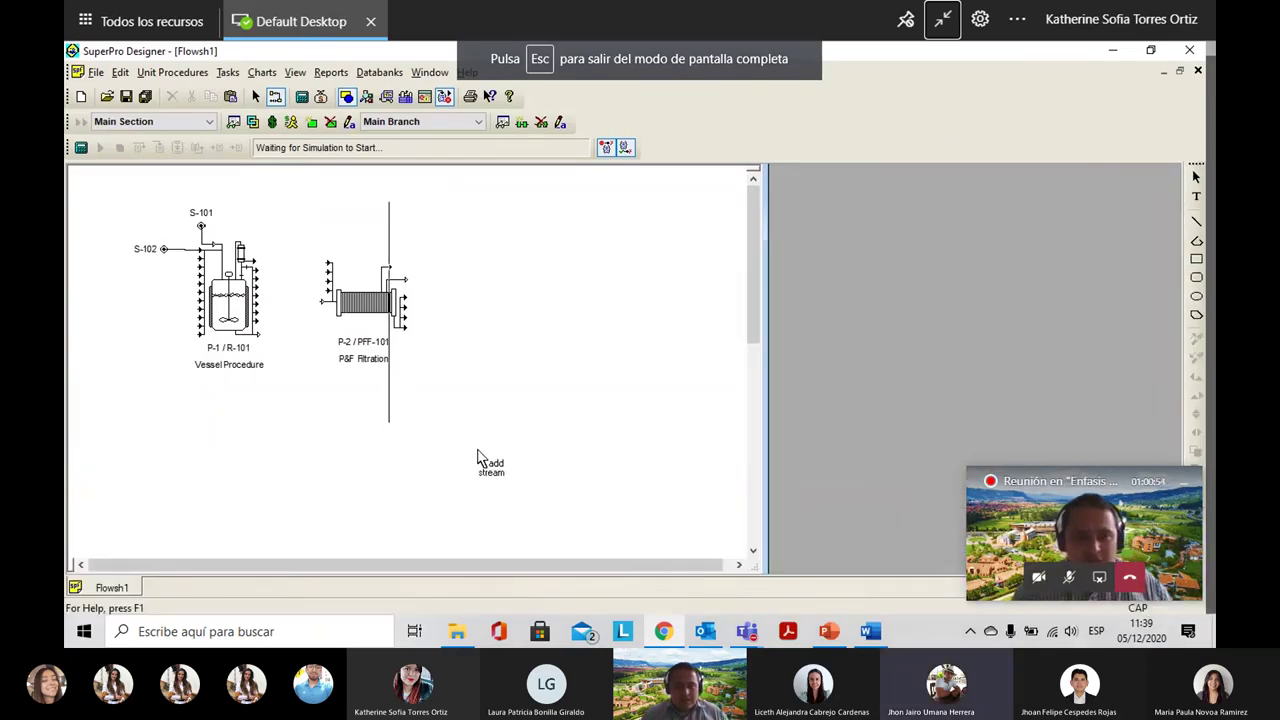
key(Escape)
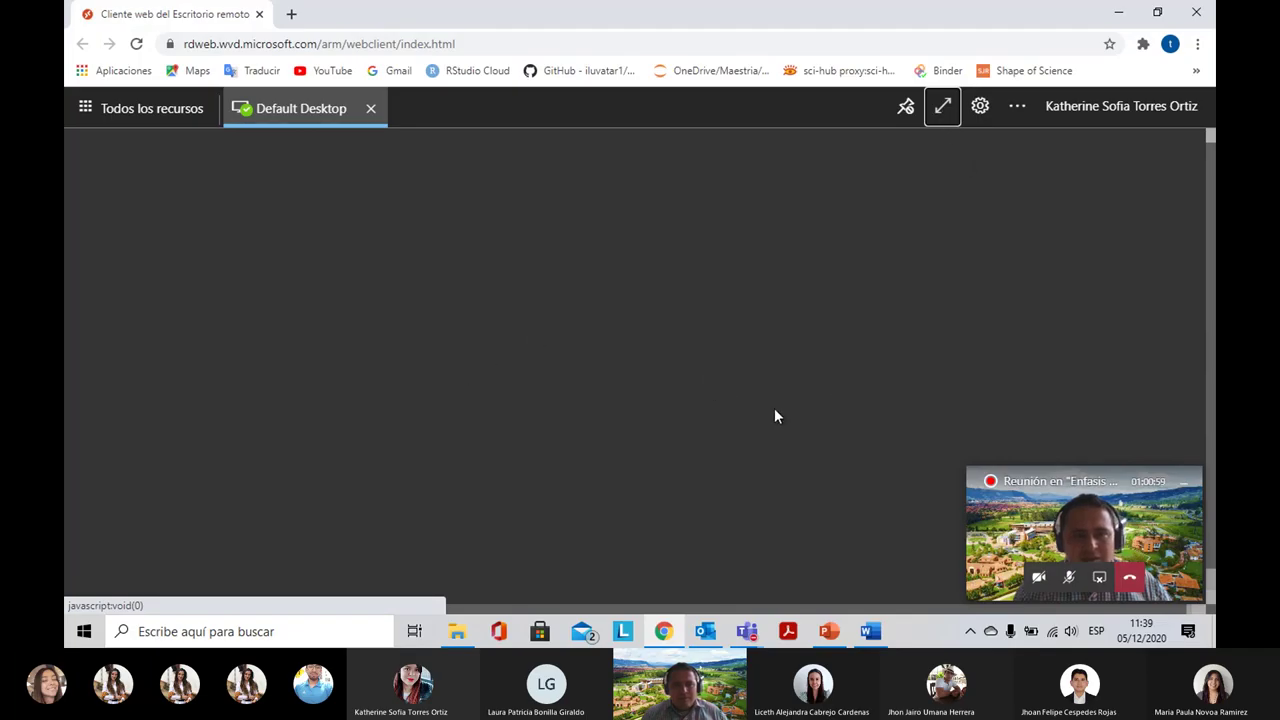
- Toggle the meeting microphone and close the Default Desktop remote session
click(950, 110)
click(945, 20)
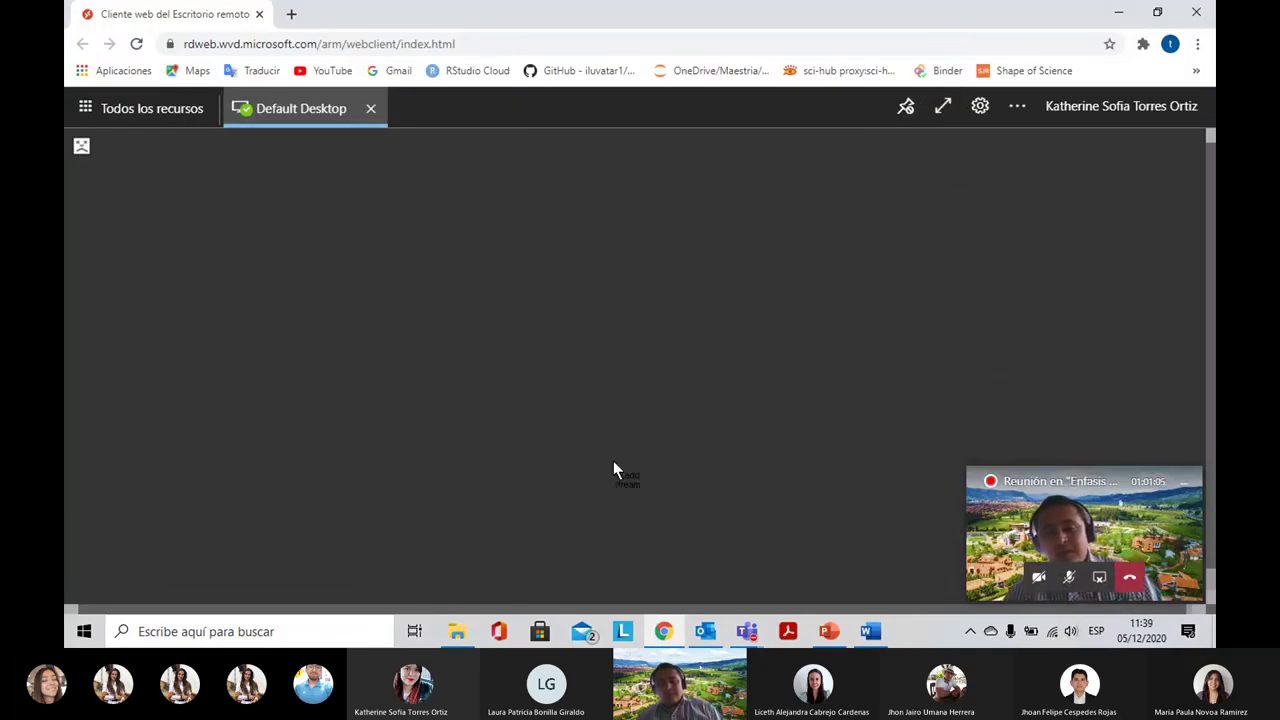
click(1069, 580)
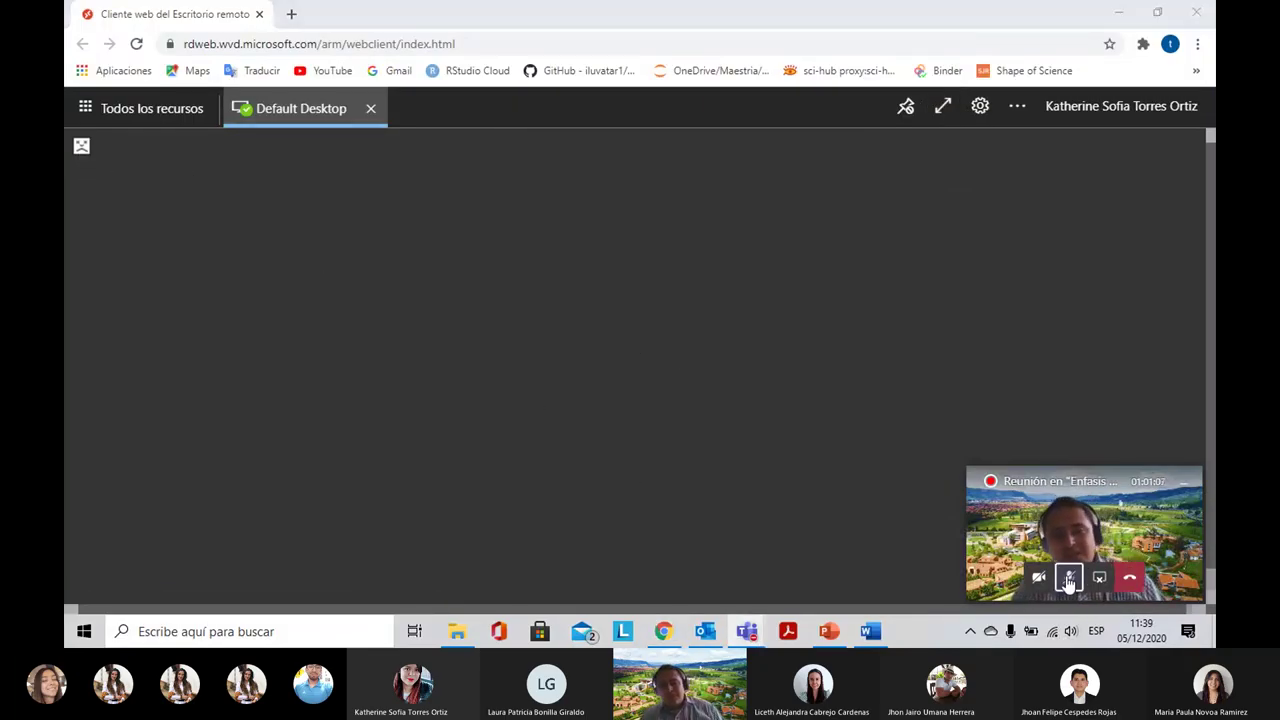
click(372, 110)
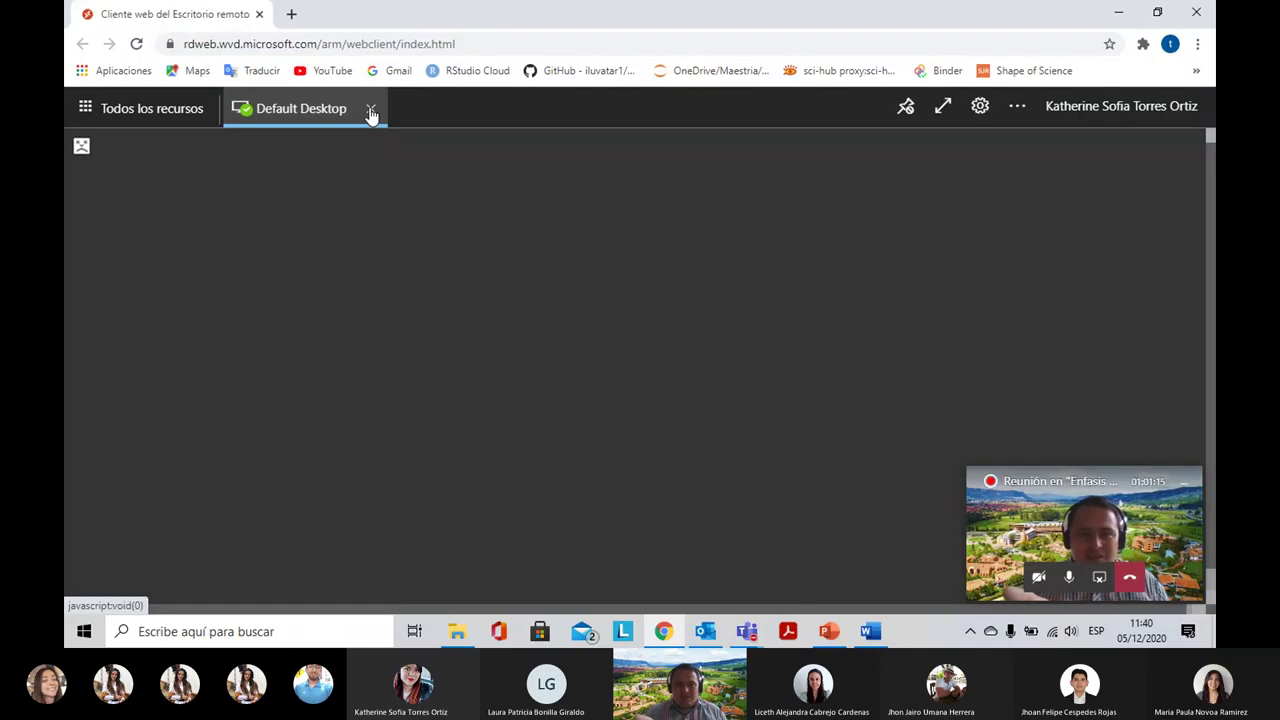
click(372, 110)
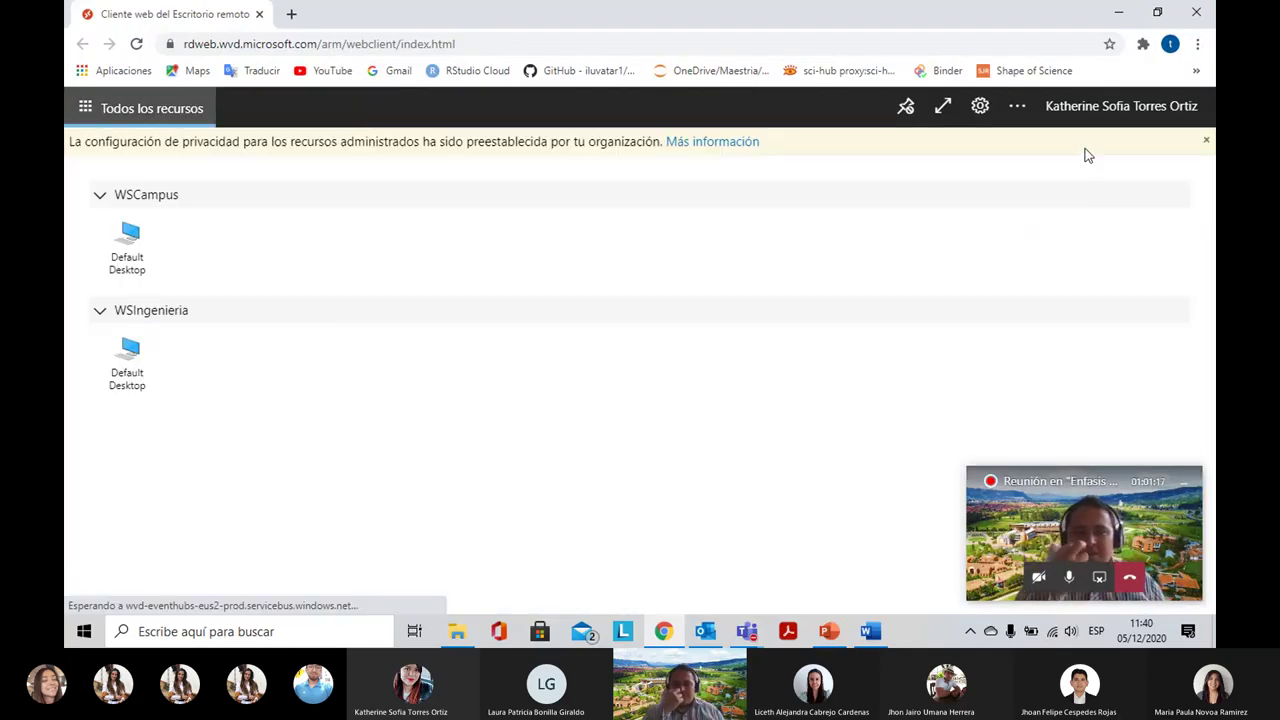
- Launch the WSIngenieria Default Desktop, allowing clipboard and printer access
click(1084, 106)
click(1117, 180)
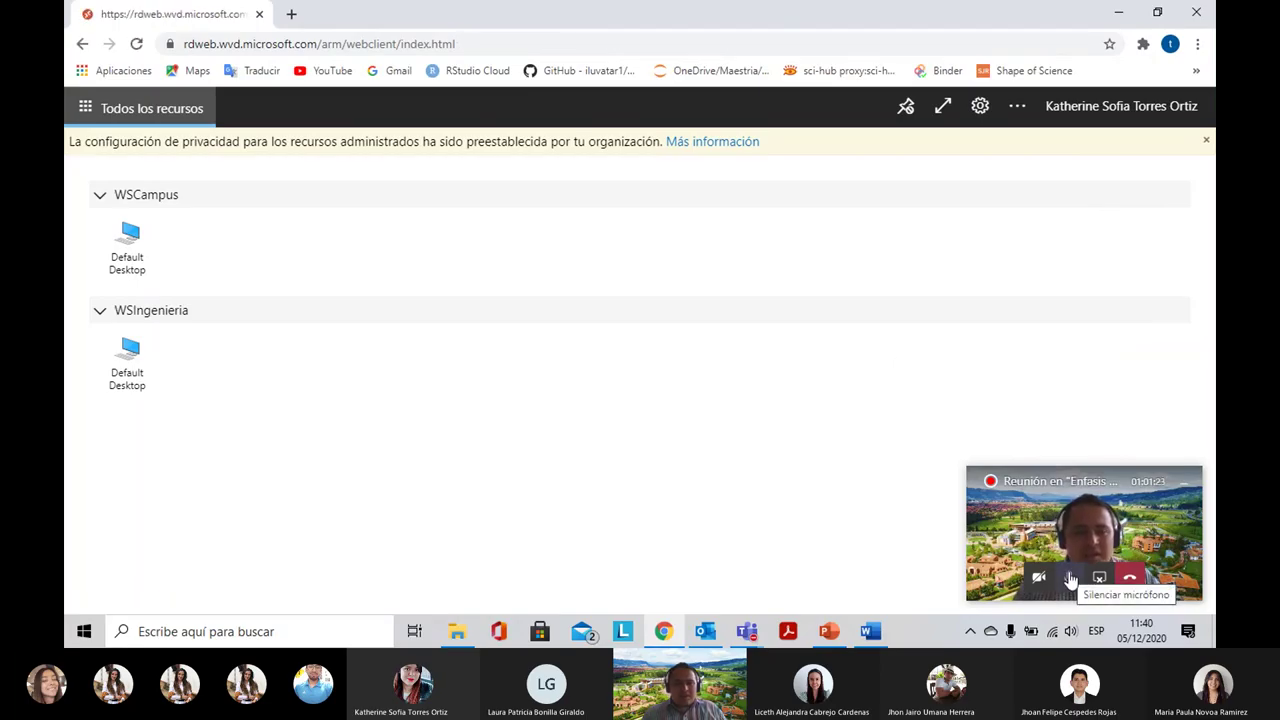
click(128, 358)
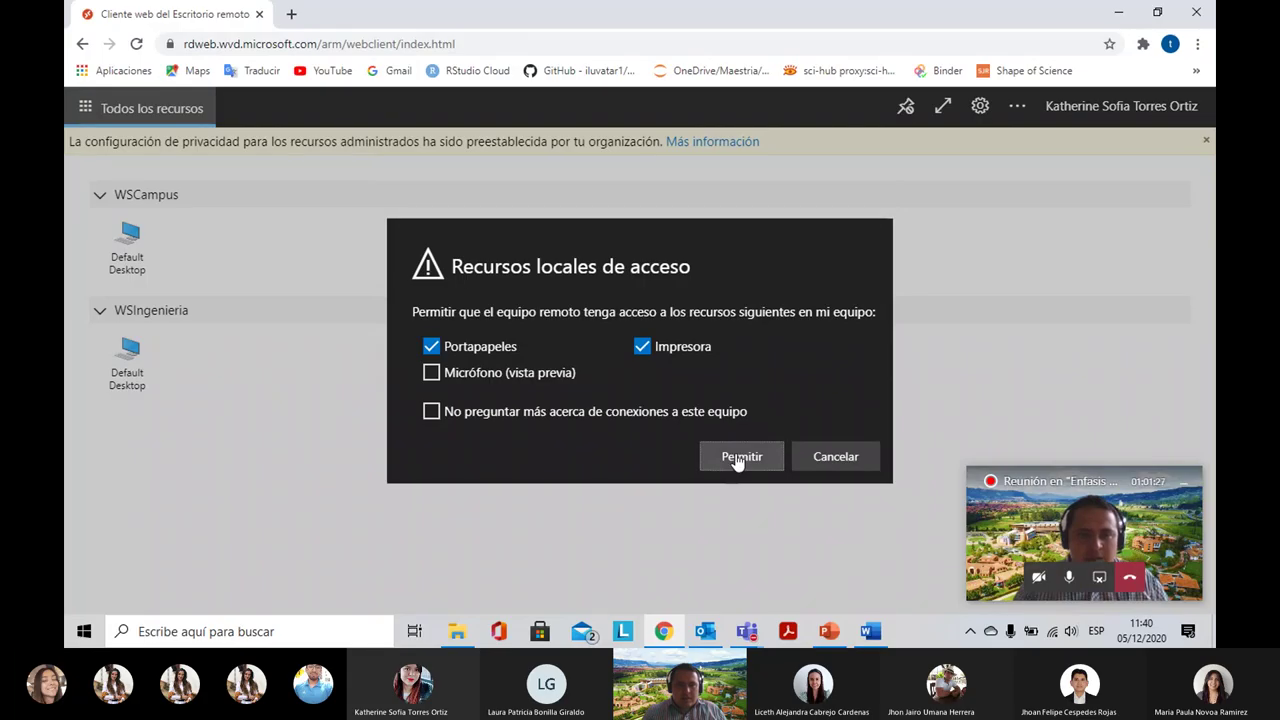
click(738, 456)
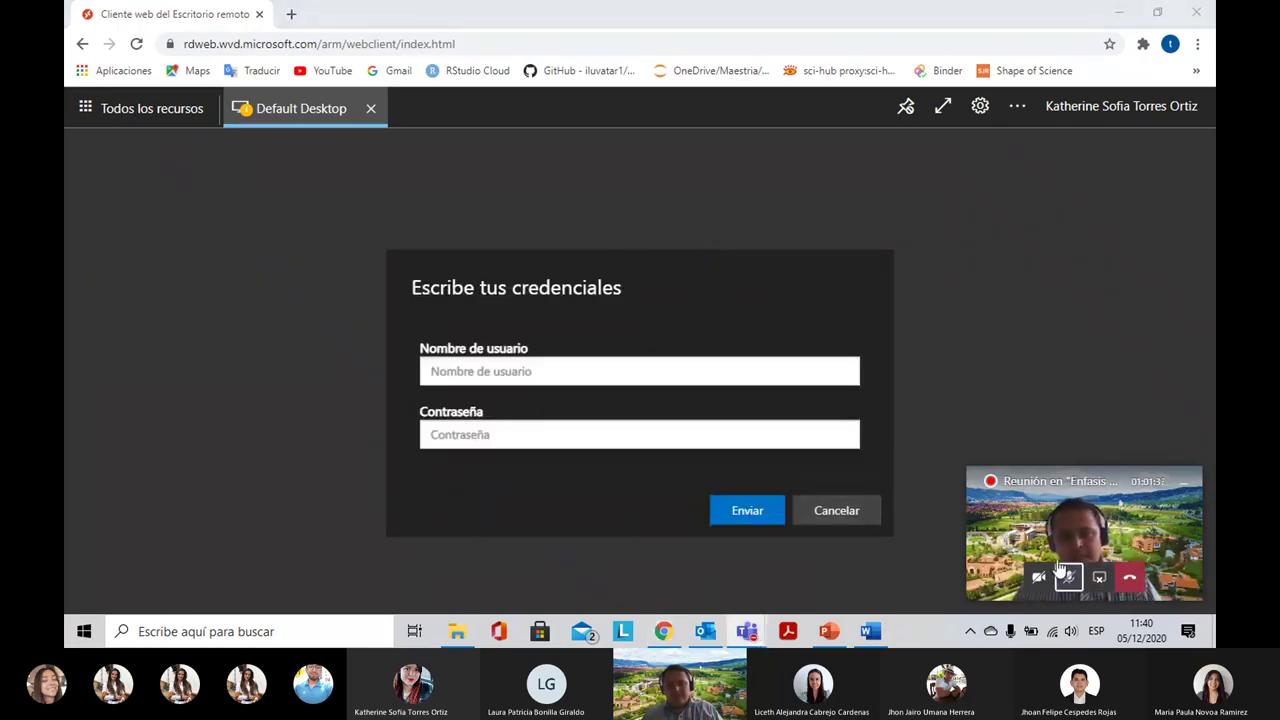
- Sign in with the account username in lowercase and the account password
text(KA)
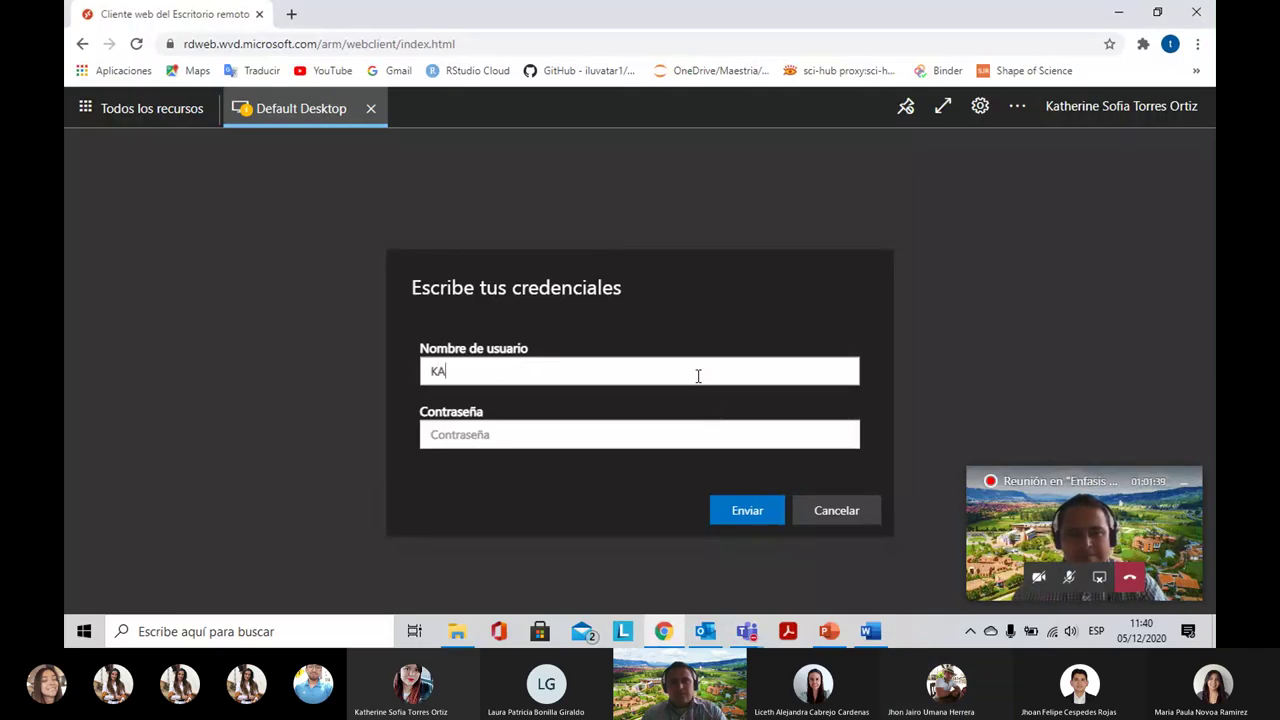
text(THERIN)
key(BackSpace)
key(BackSpace)
key(BackSpace)
key(BackSpace)
key(BackSpace)
key(BackSpace)
key(BackSpace)
key(BackSpace)
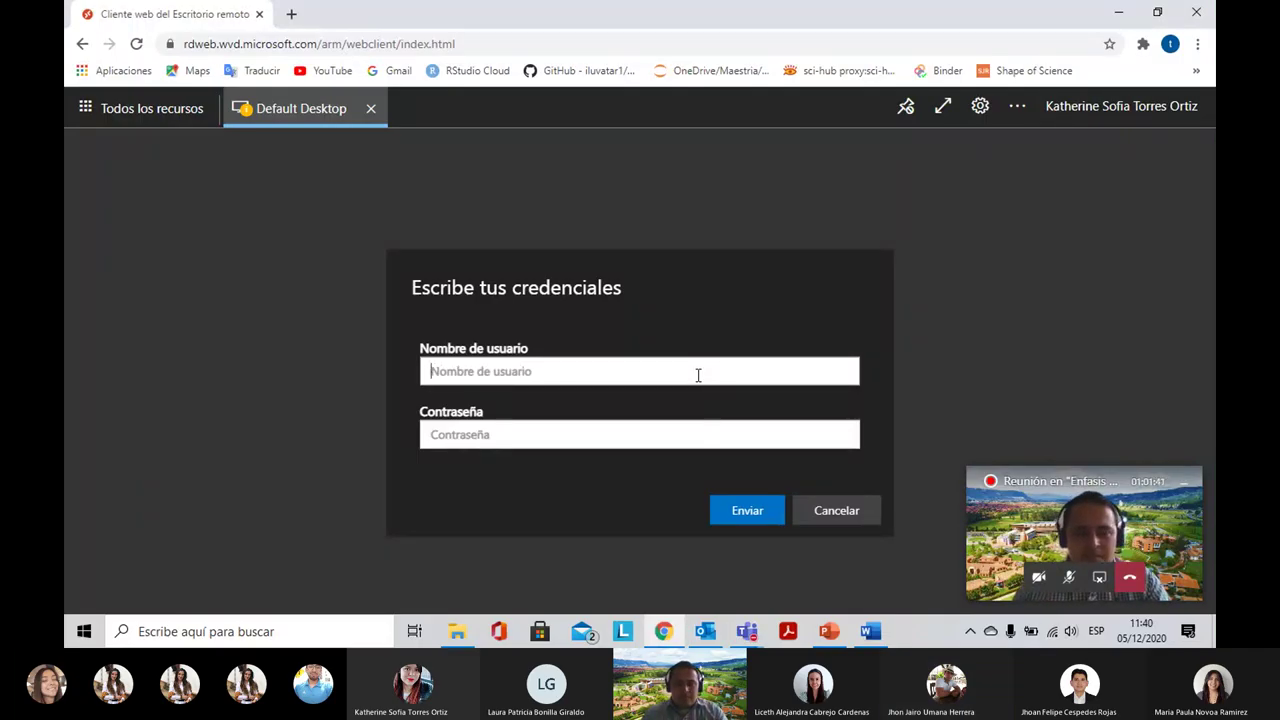
key(Caps_Lock)
click(617, 425)
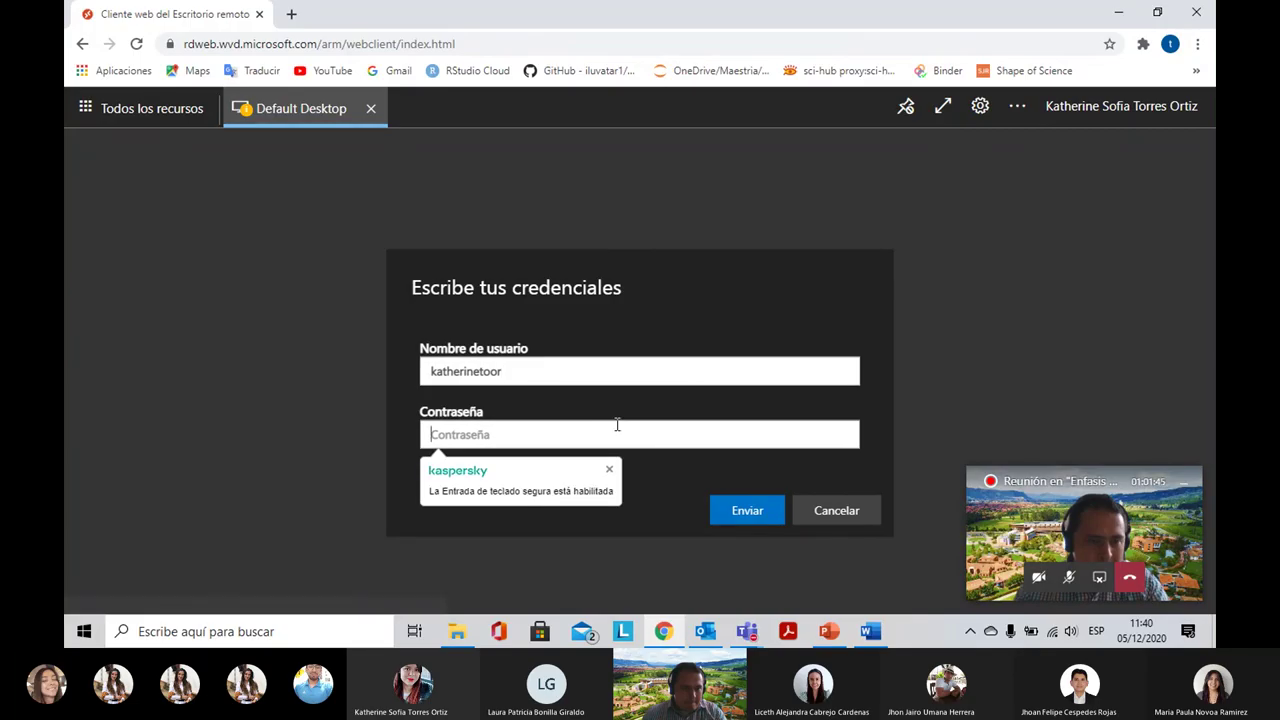
text(************)
key(Return)
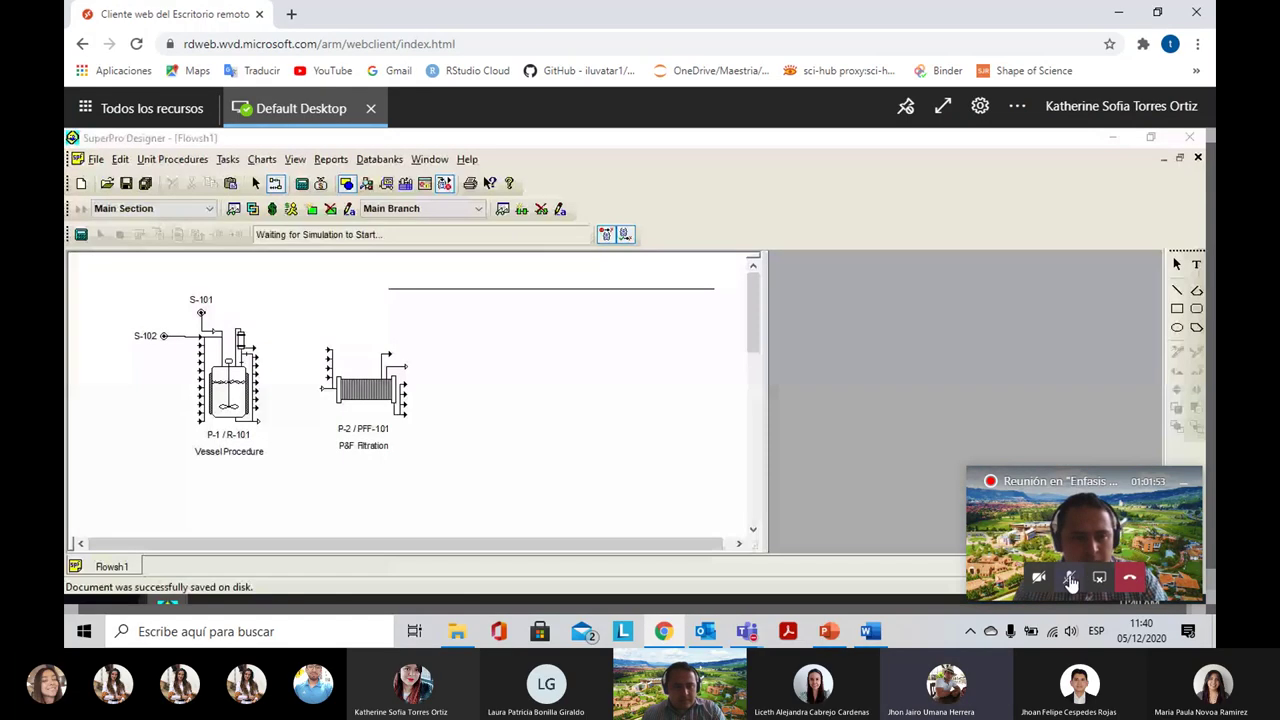
- Cancel the leftover half-drawn stream and return the remote desktop to full screen
click(401, 296)
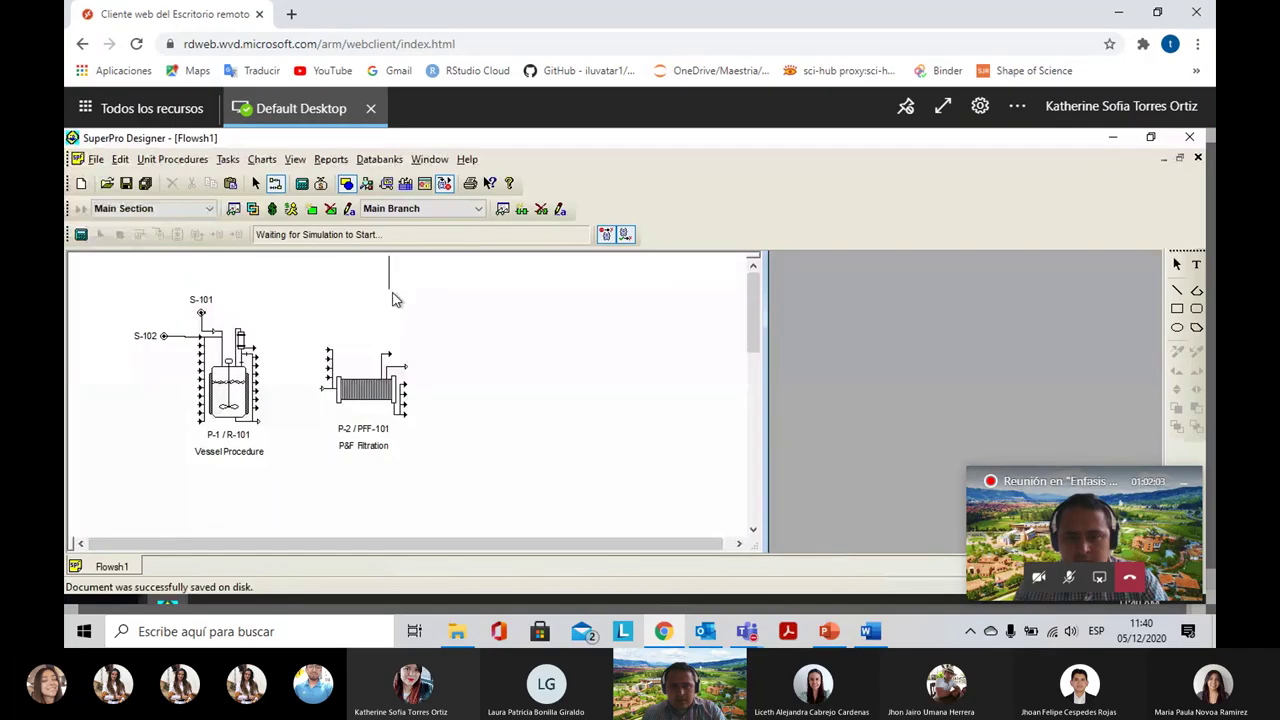
key(Escape)
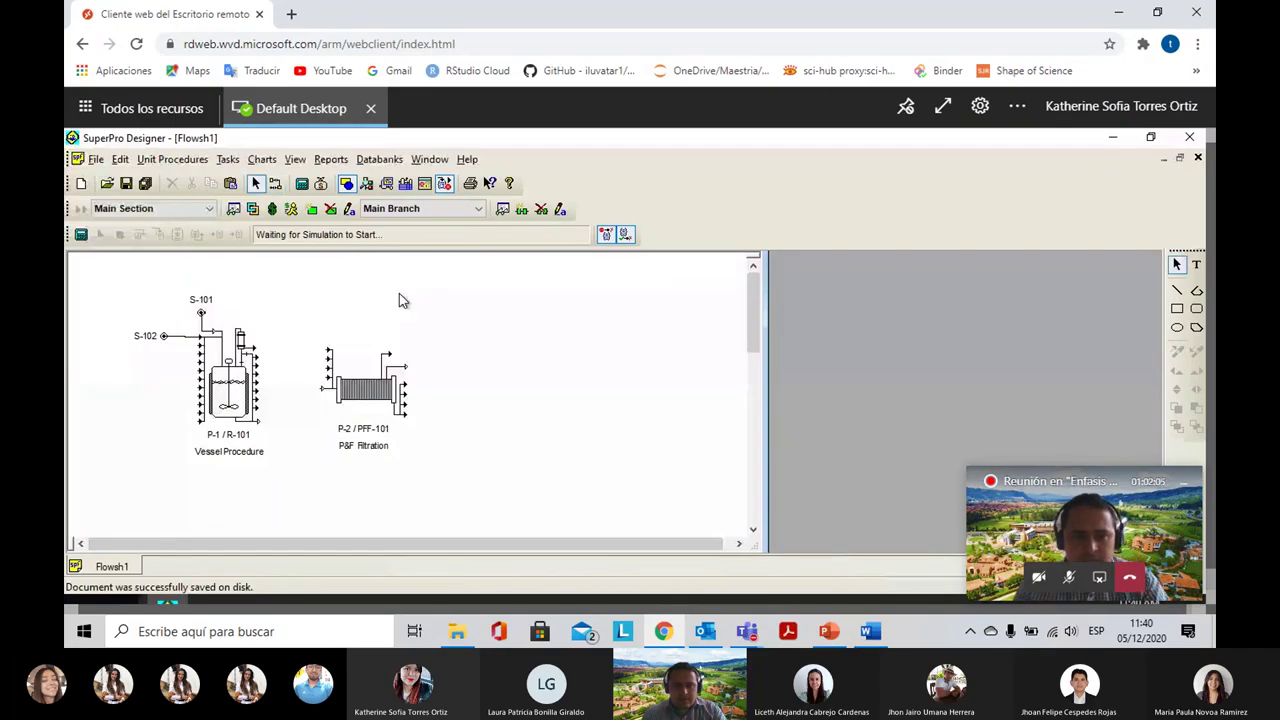
click(942, 106)
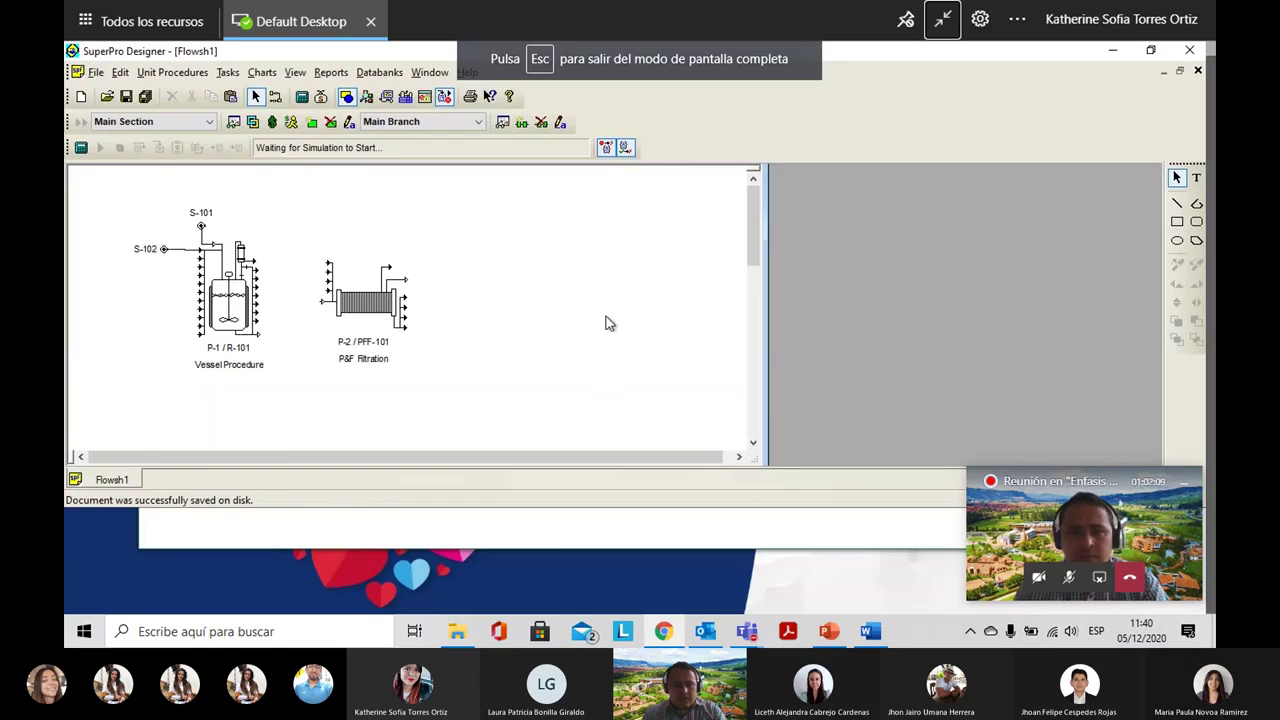
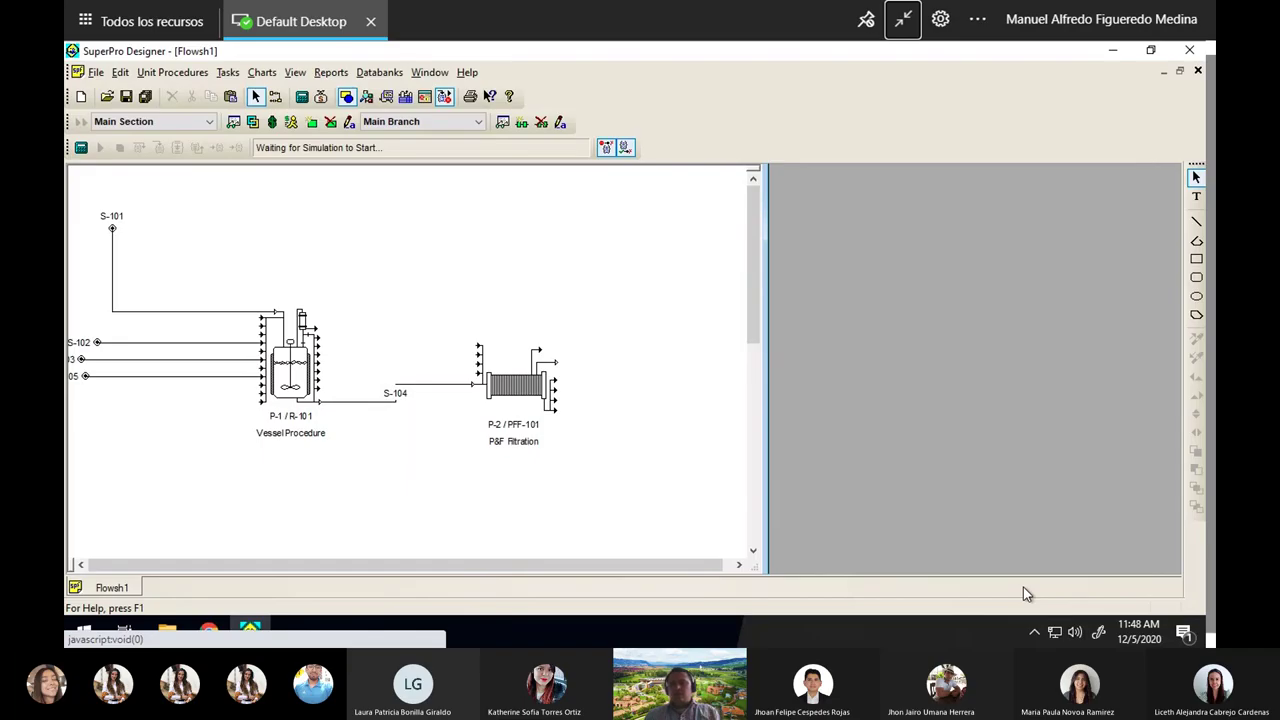
key(Escape)
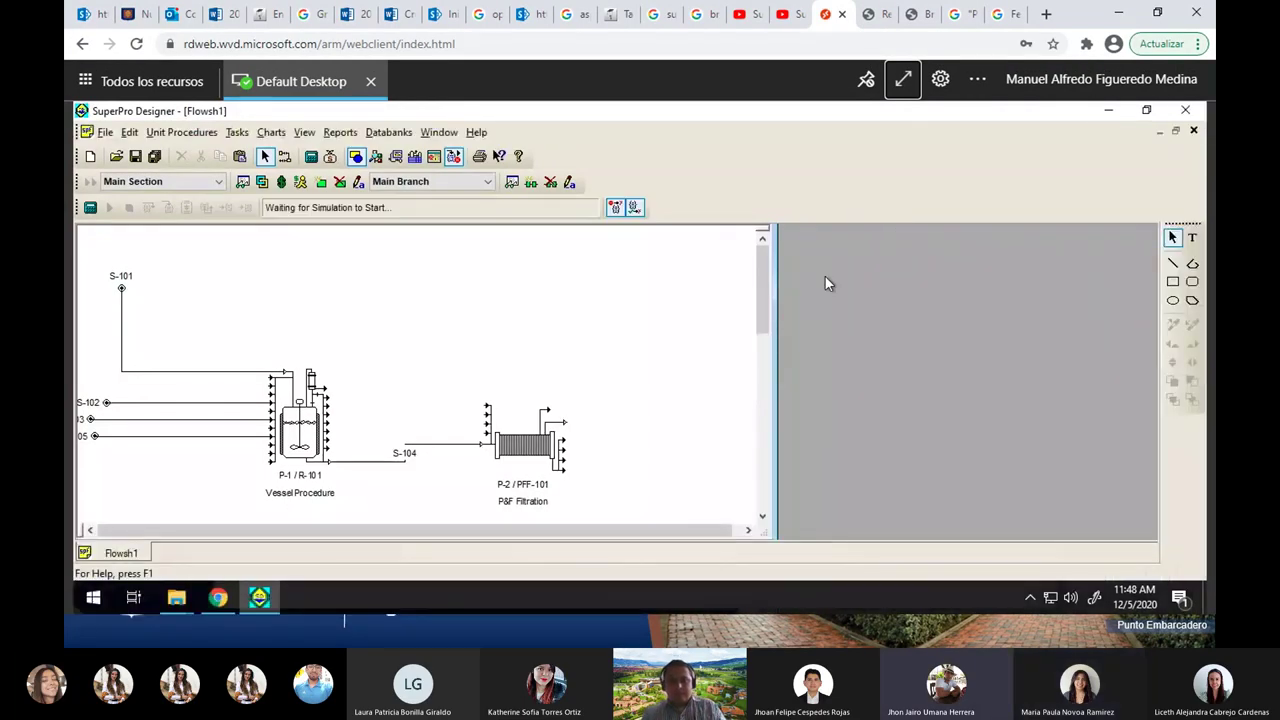
click(903, 79)
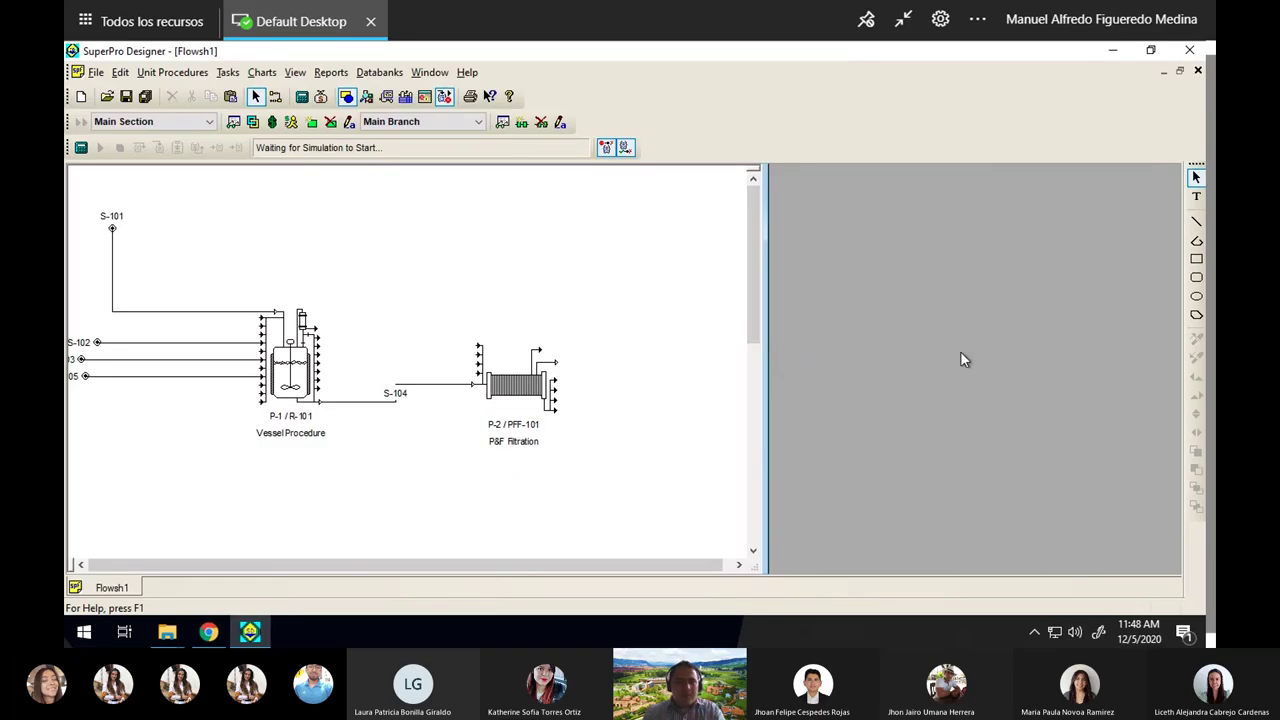
click(426, 73)
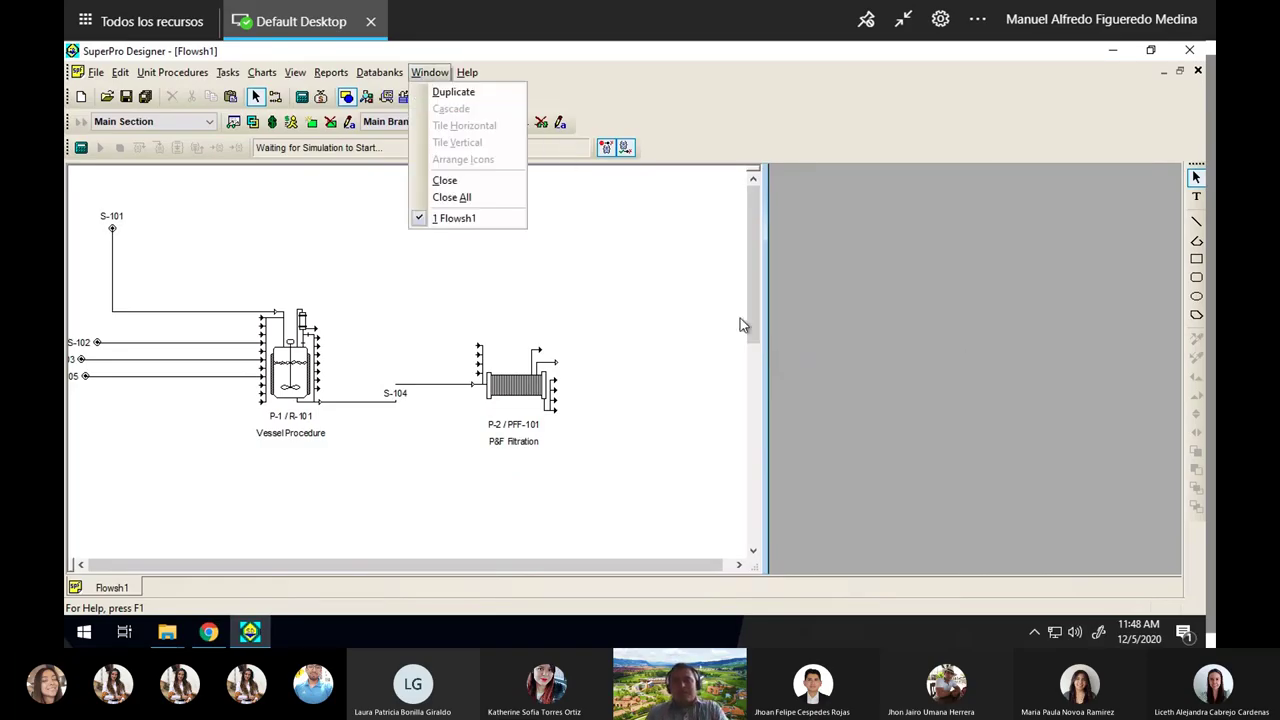
click(835, 334)
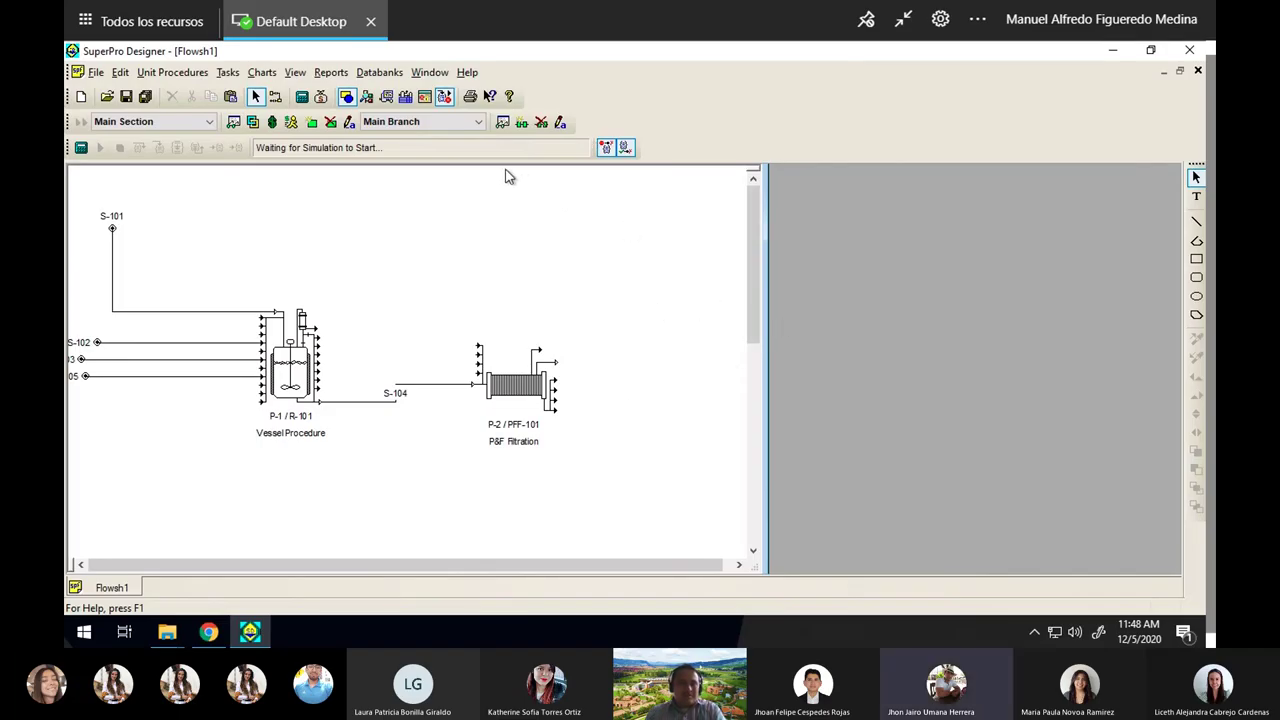
click(904, 21)
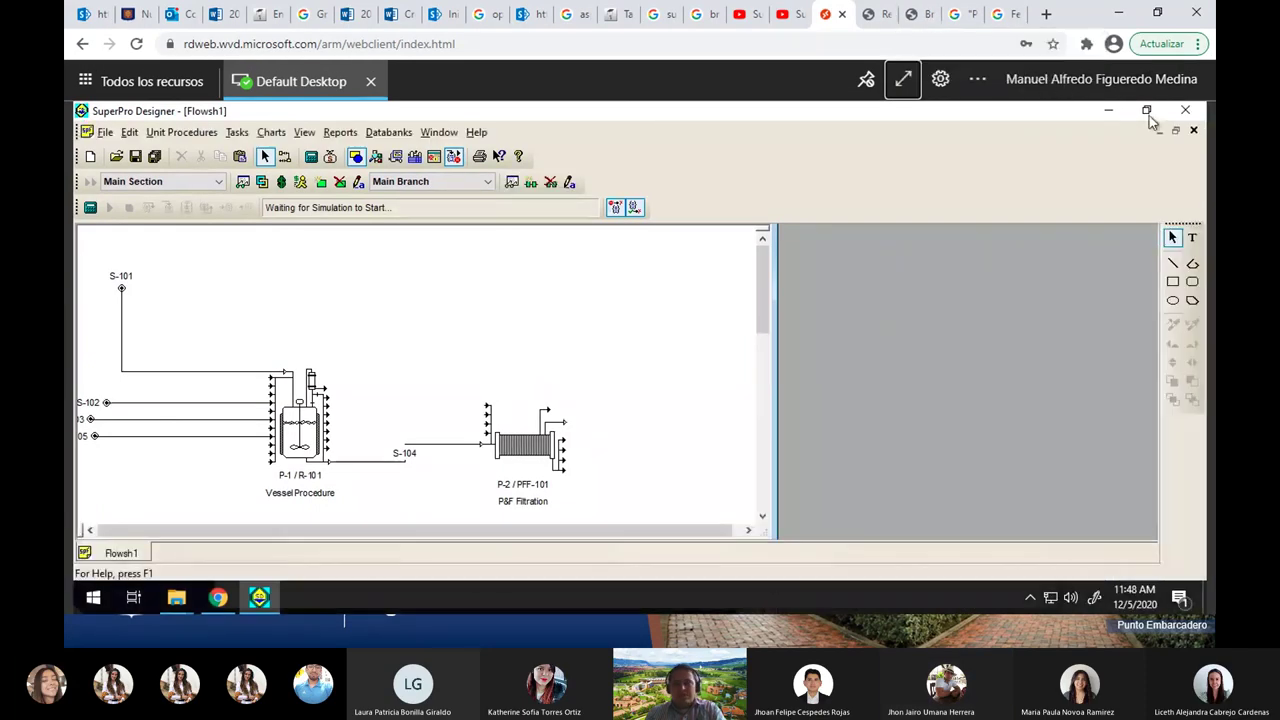
click(903, 82)
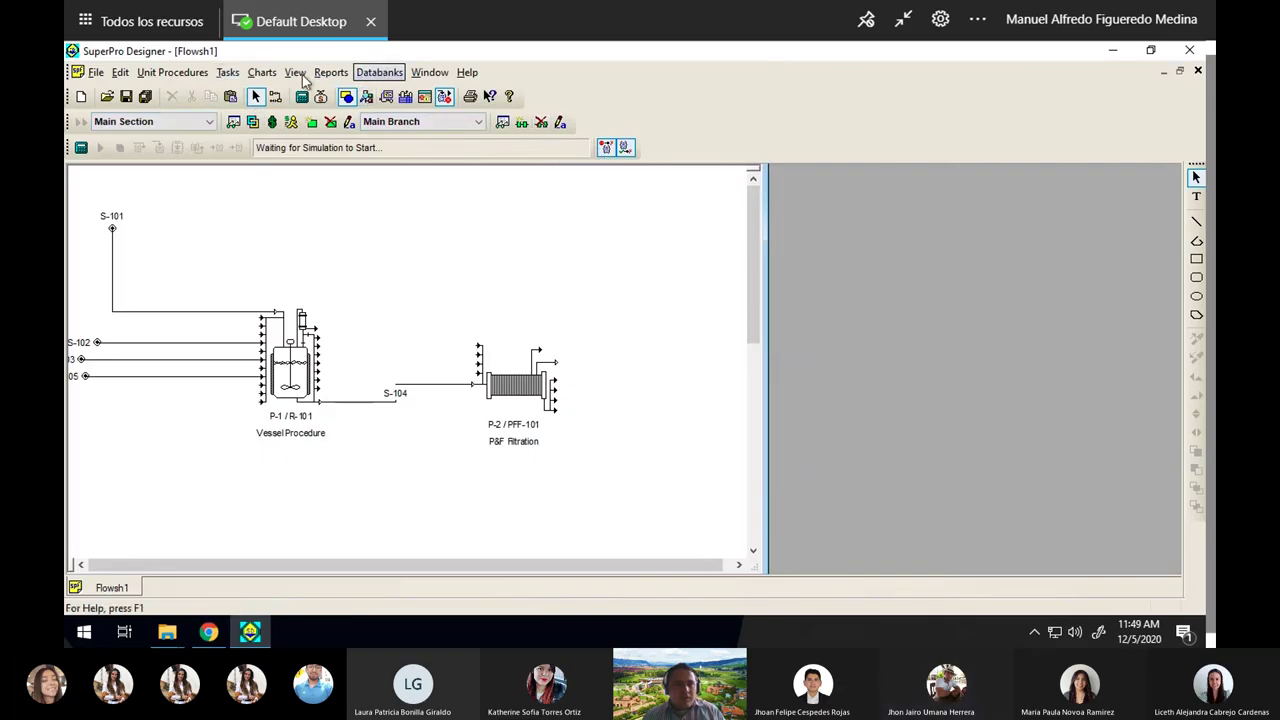
click(446, 76)
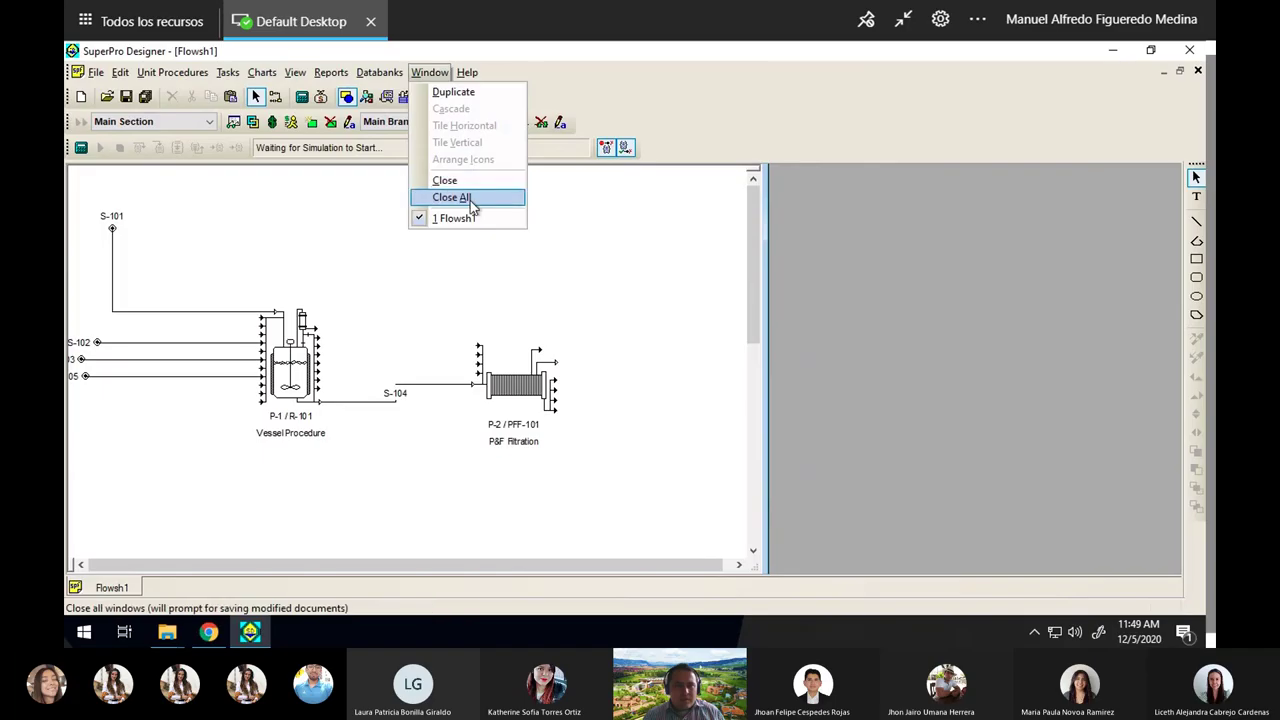
click(760, 302)
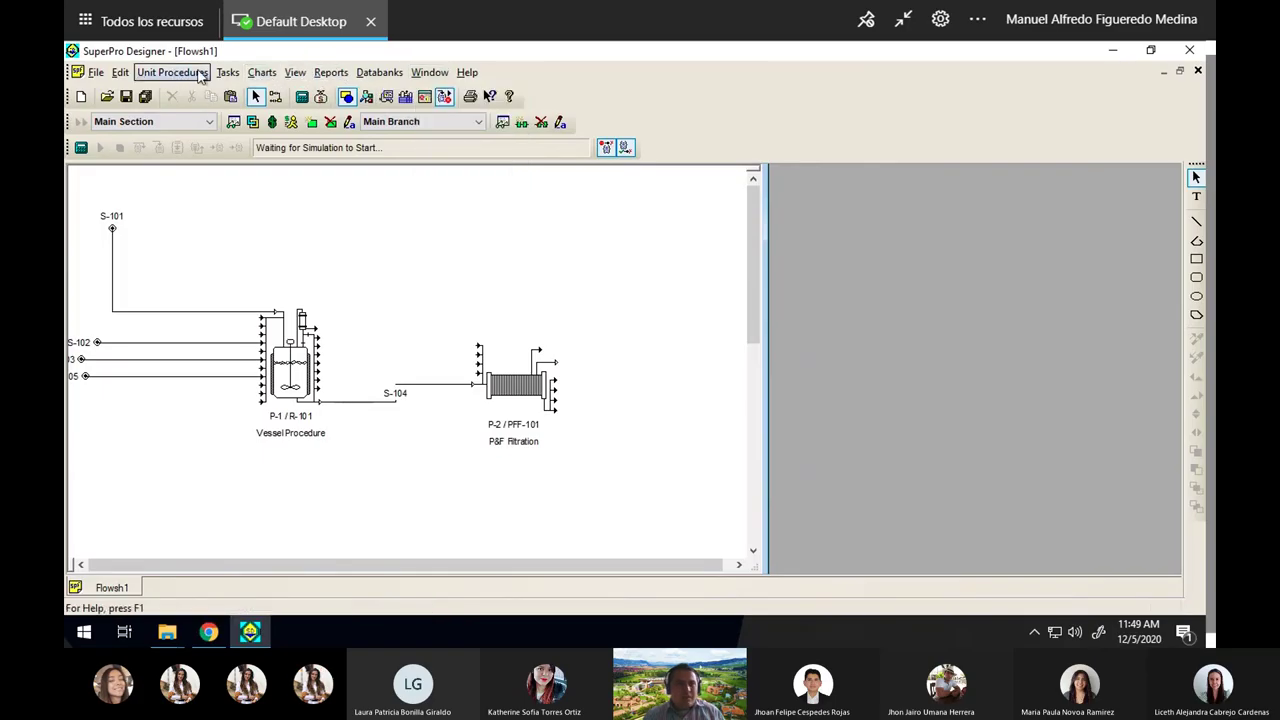
click(296, 74)
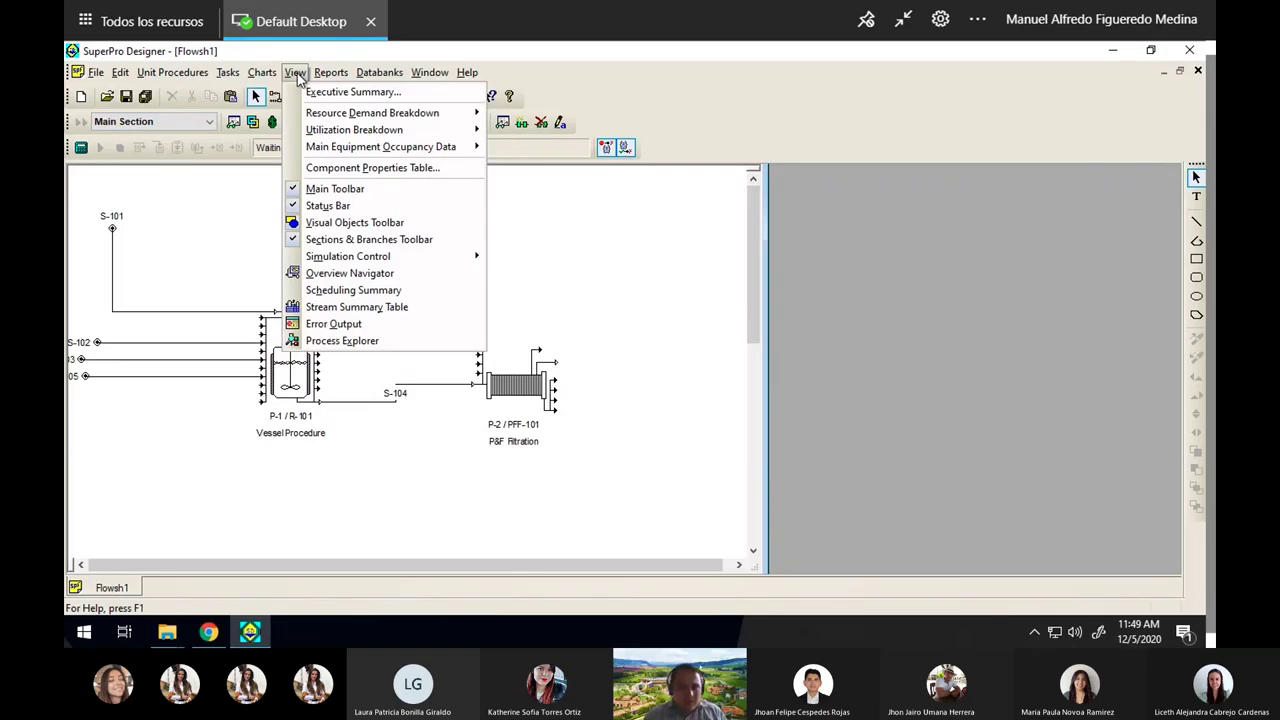
mouse_move(357, 117)
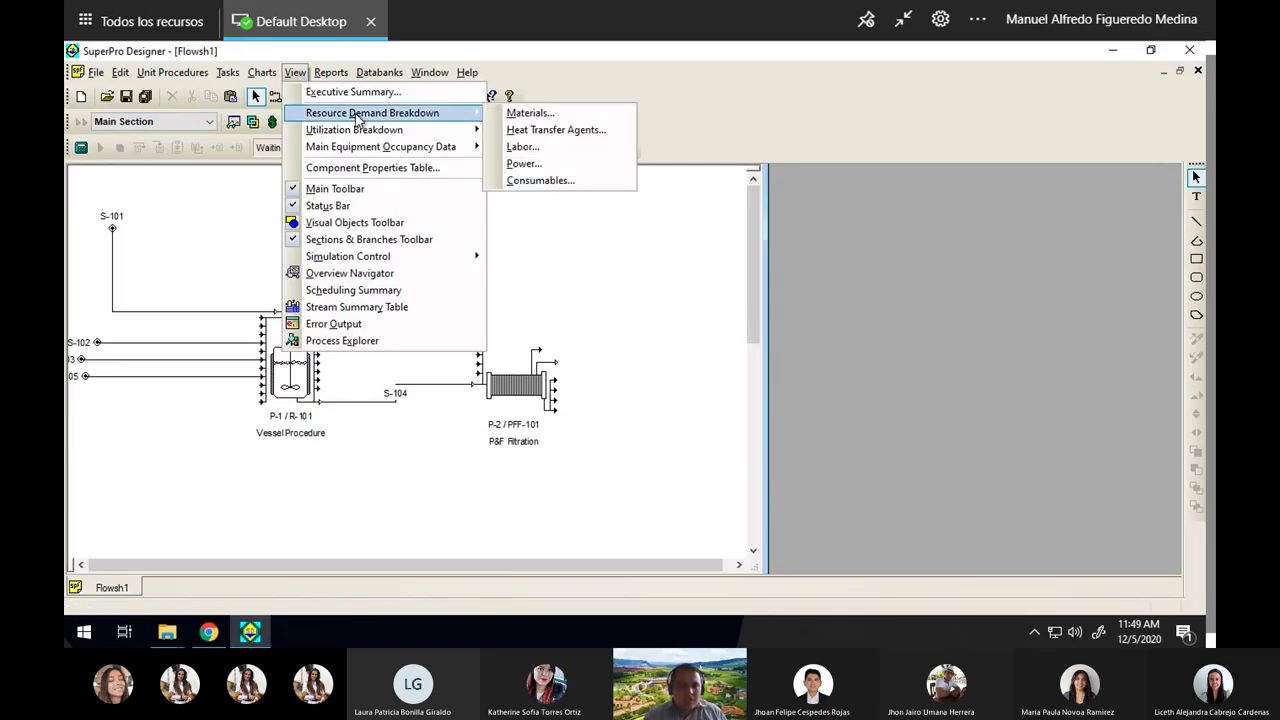
click(270, 74)
click(265, 73)
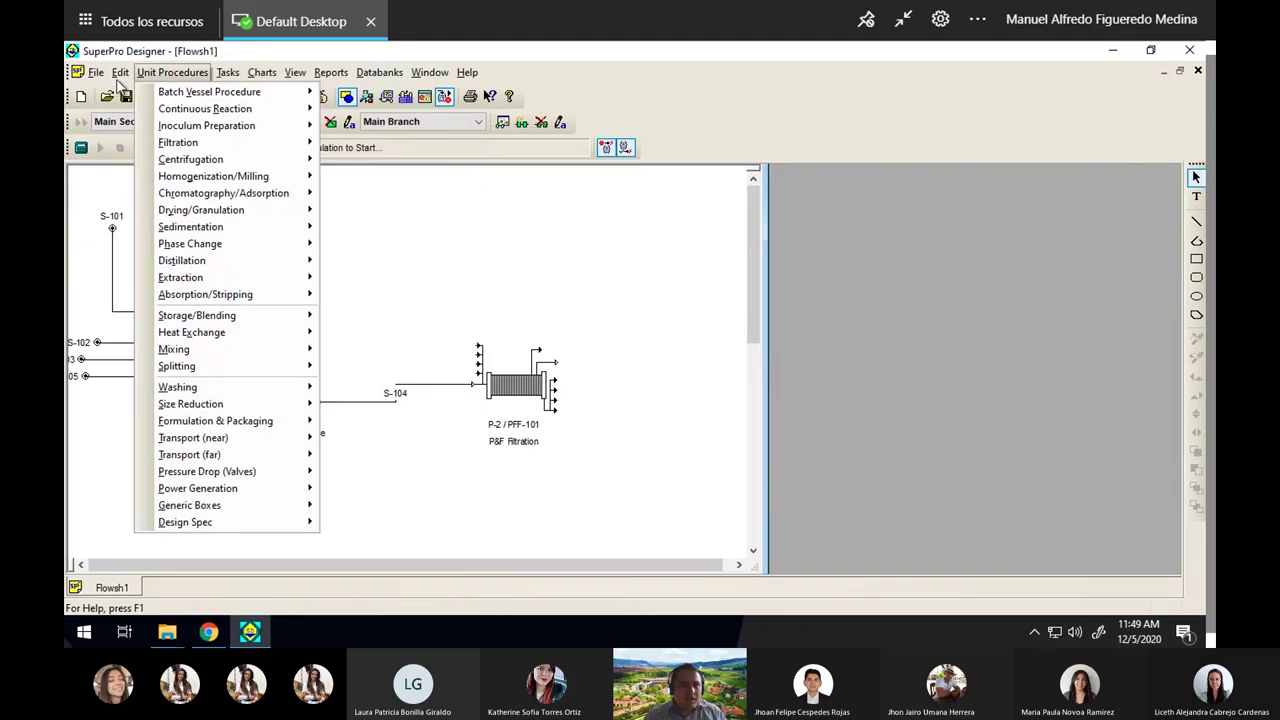
mouse_move(120, 80)
mouse_move(272, 78)
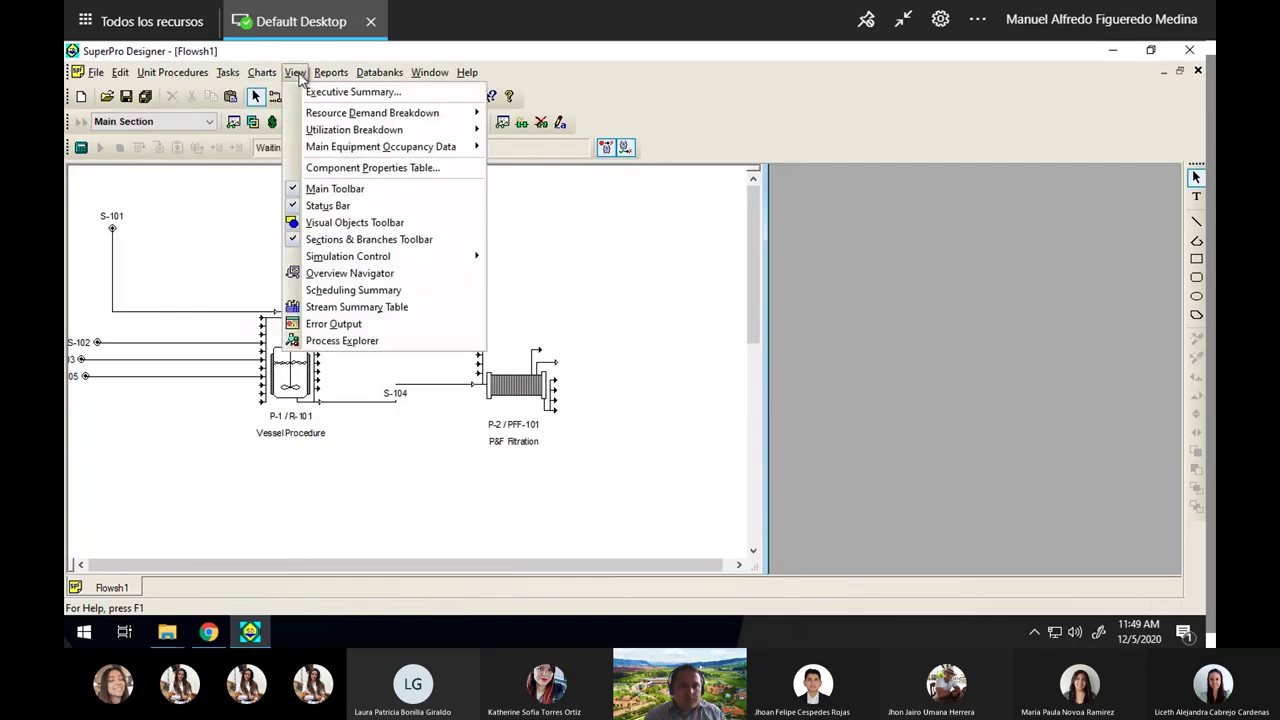
mouse_move(420, 79)
mouse_move(463, 80)
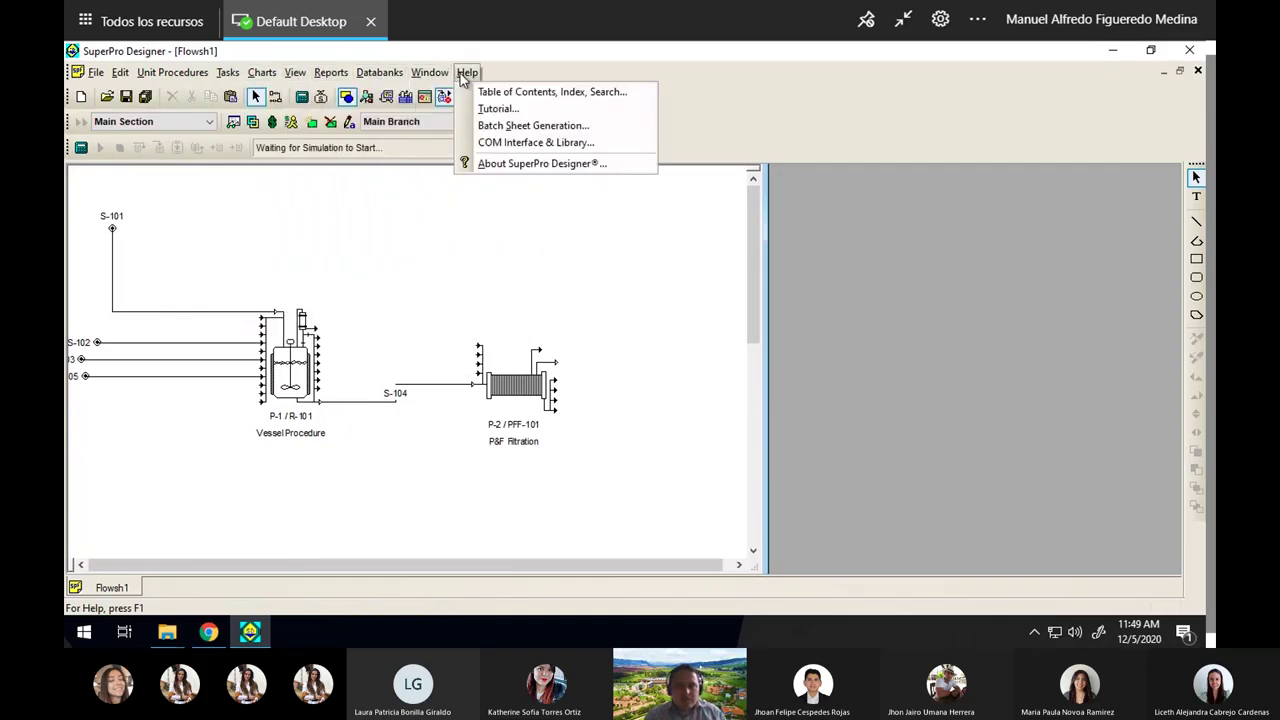
click(778, 123)
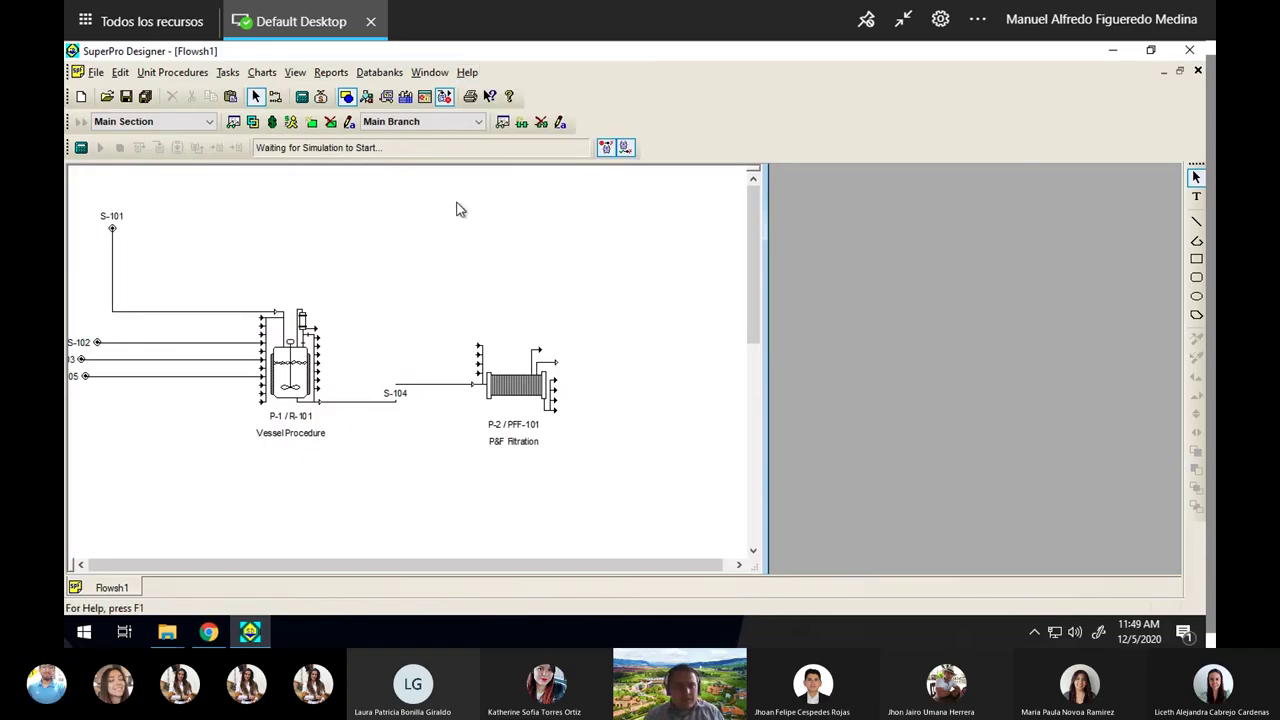
right_click(458, 208)
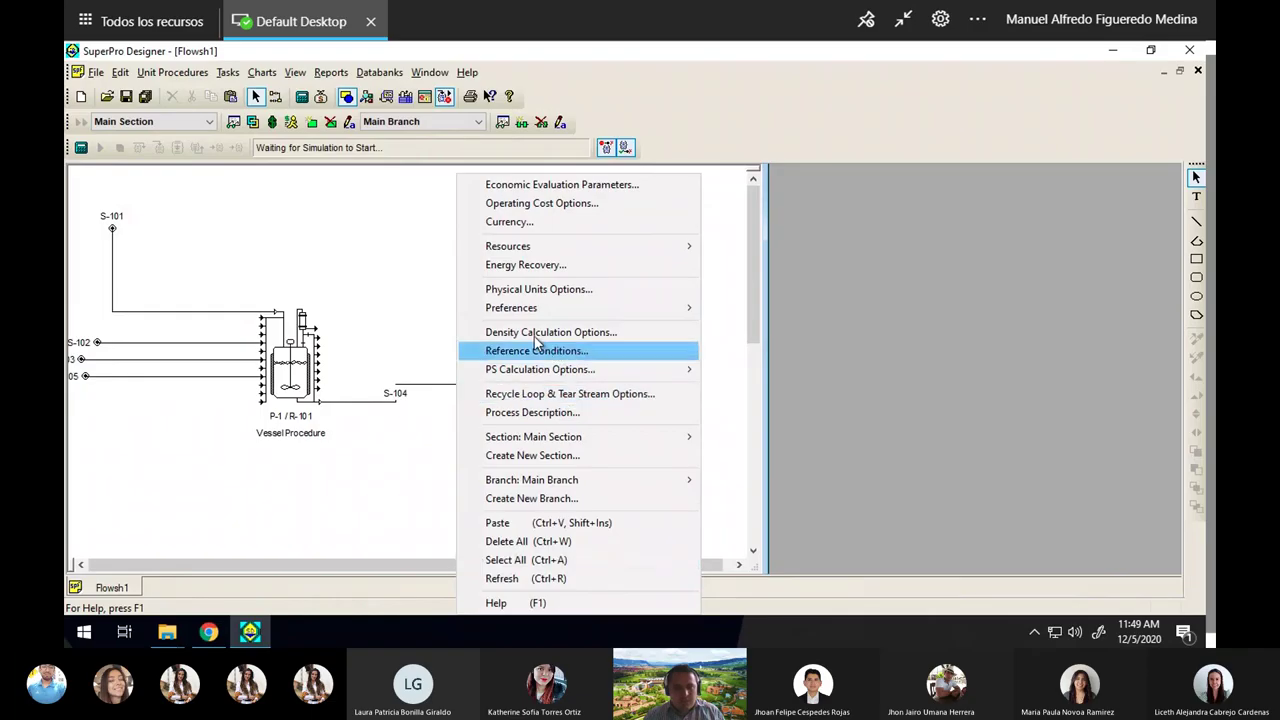
click(321, 217)
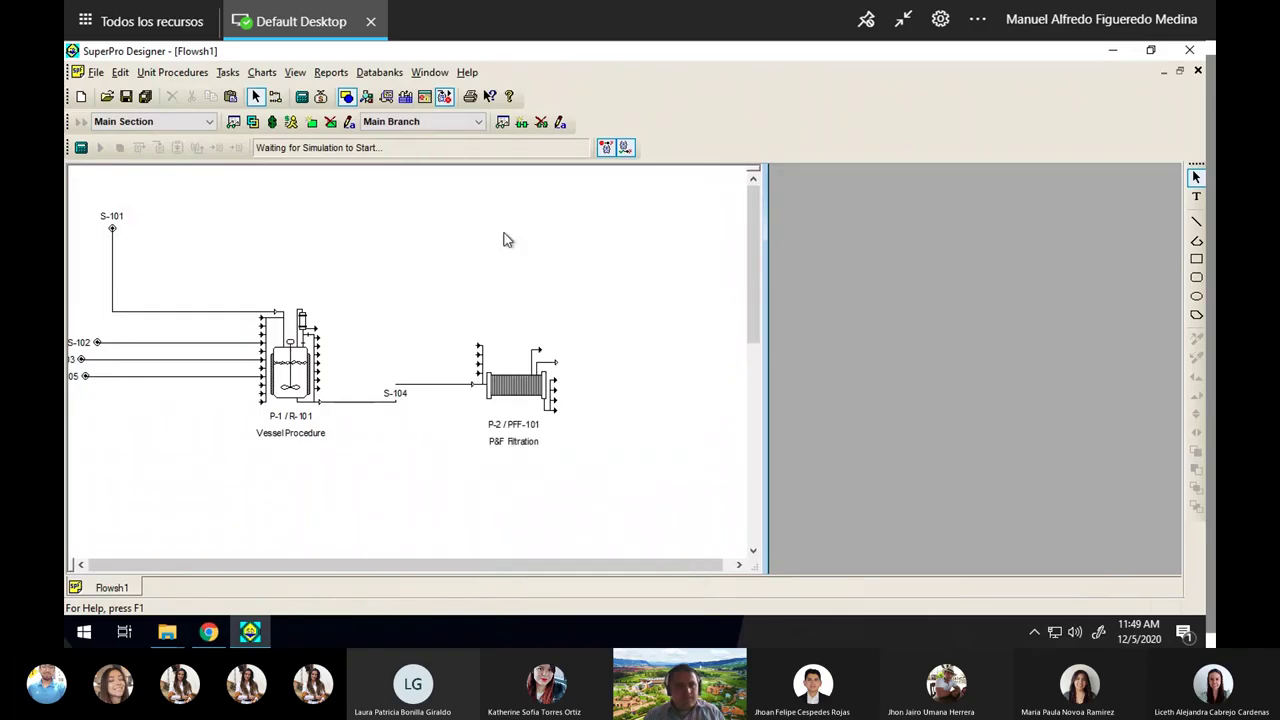
click(367, 97)
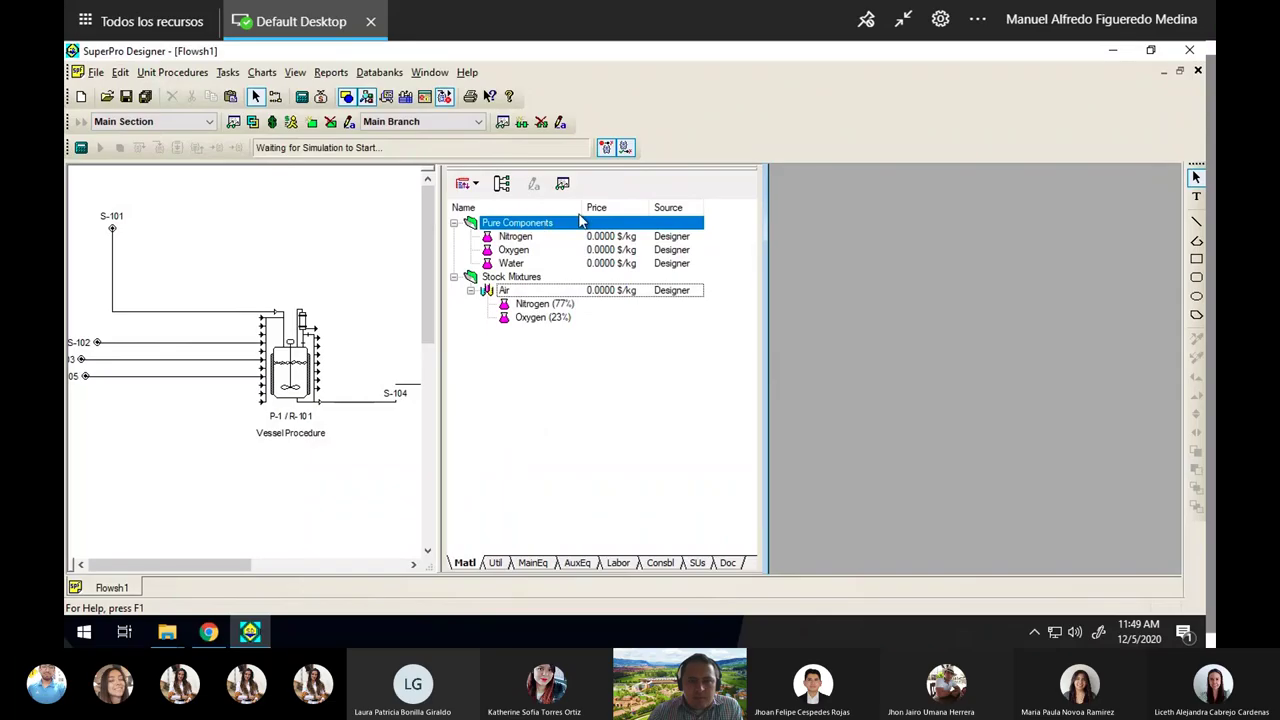
double_click(505, 172)
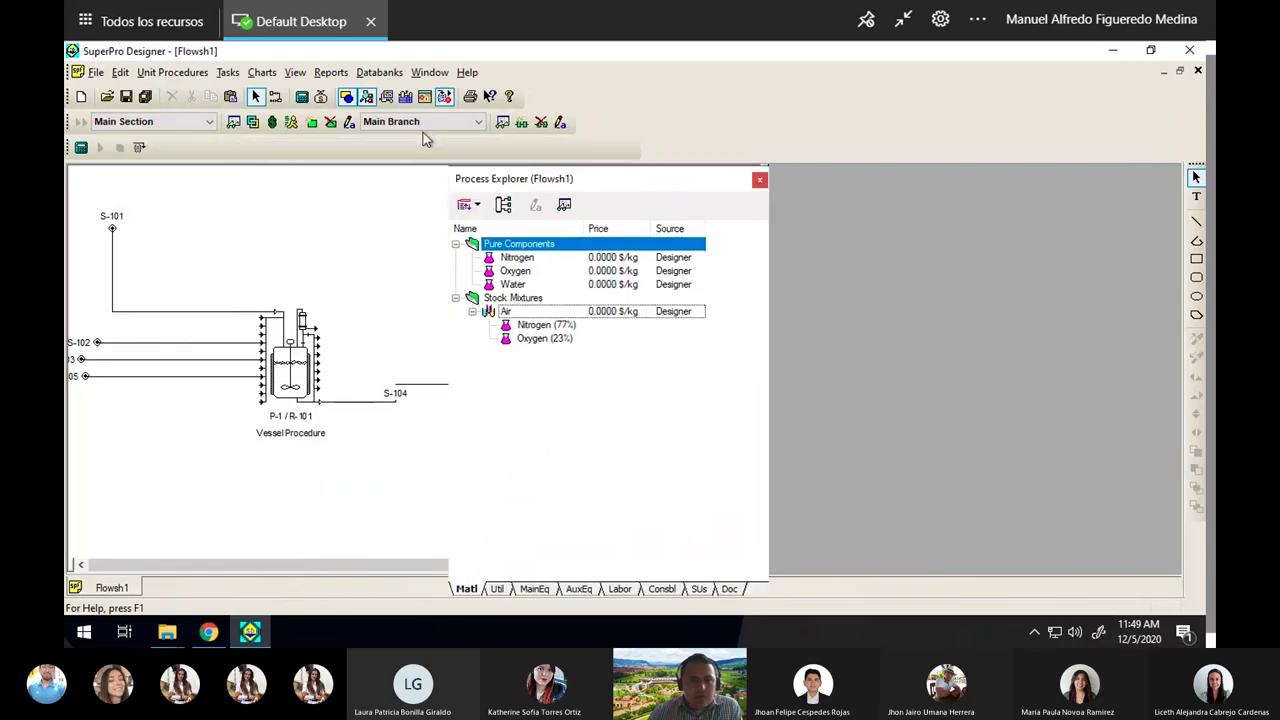
click(367, 97)
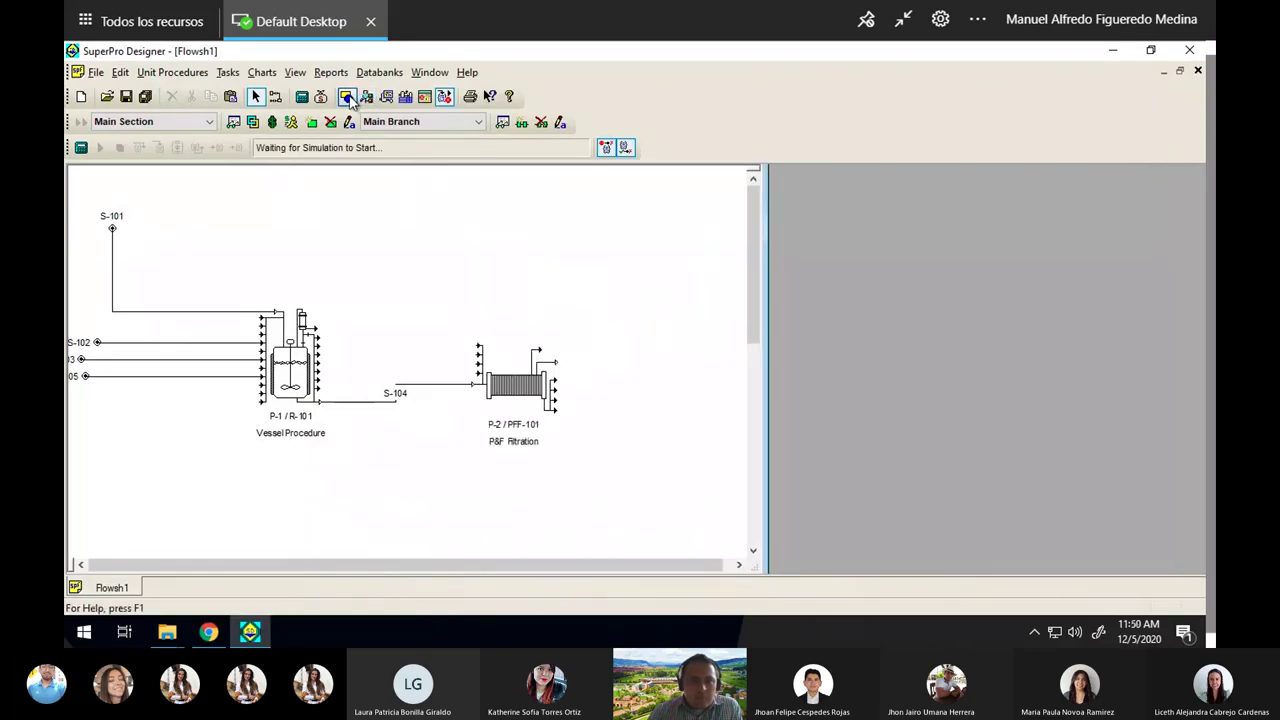
- Drag reactor R-101 and filter PFF-101 to the right, enable Connect Mode, and restore the window
click(347, 97)
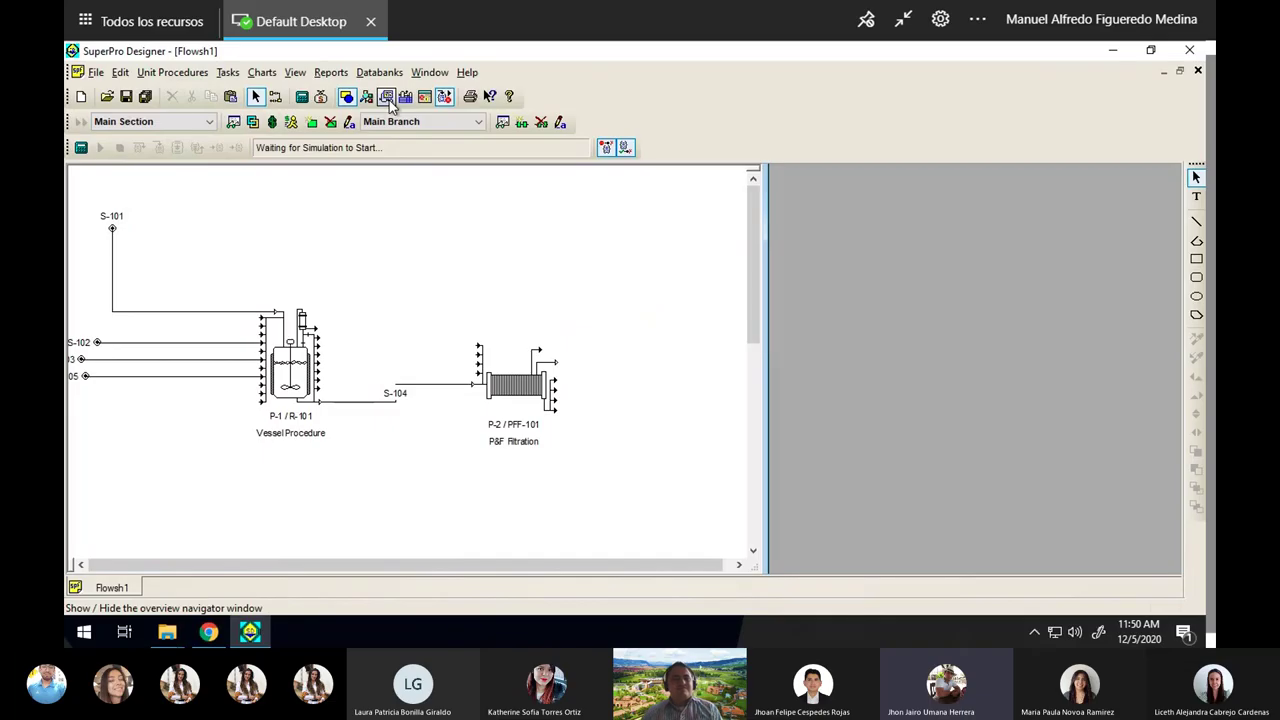
click(302, 371)
drag(302, 371, 400, 369)
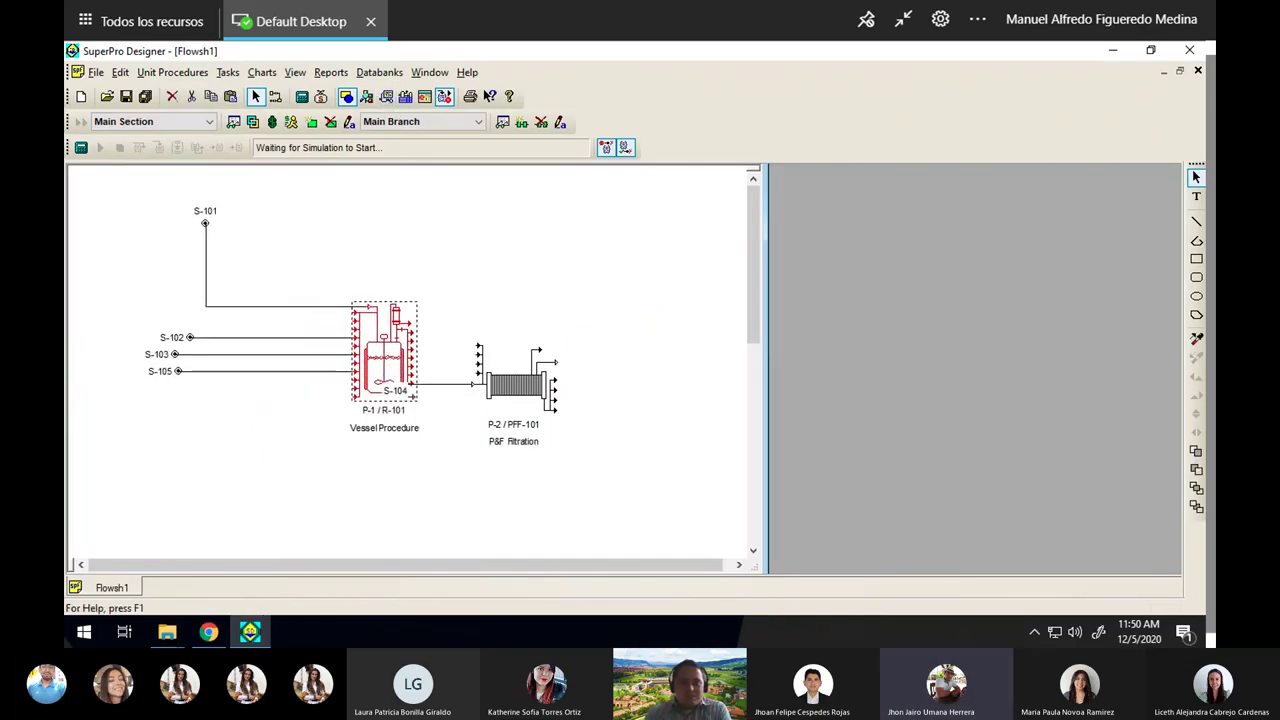
drag(526, 392, 603, 386)
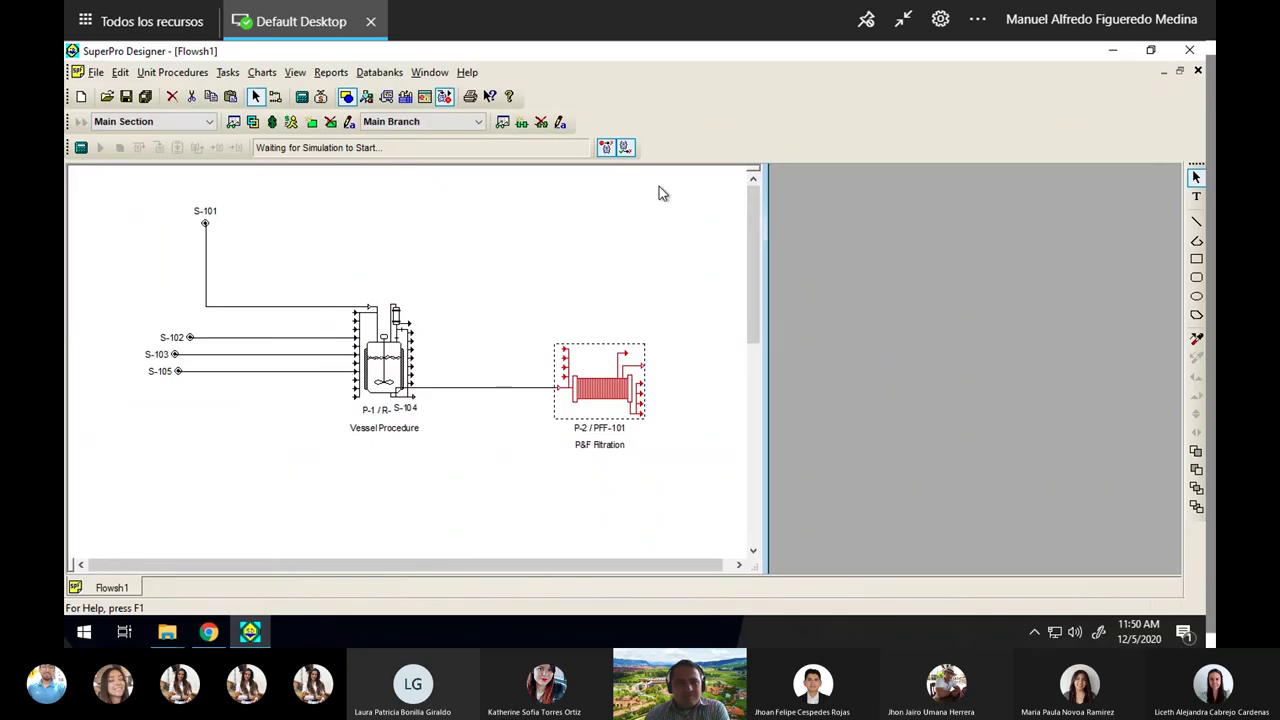
click(345, 96)
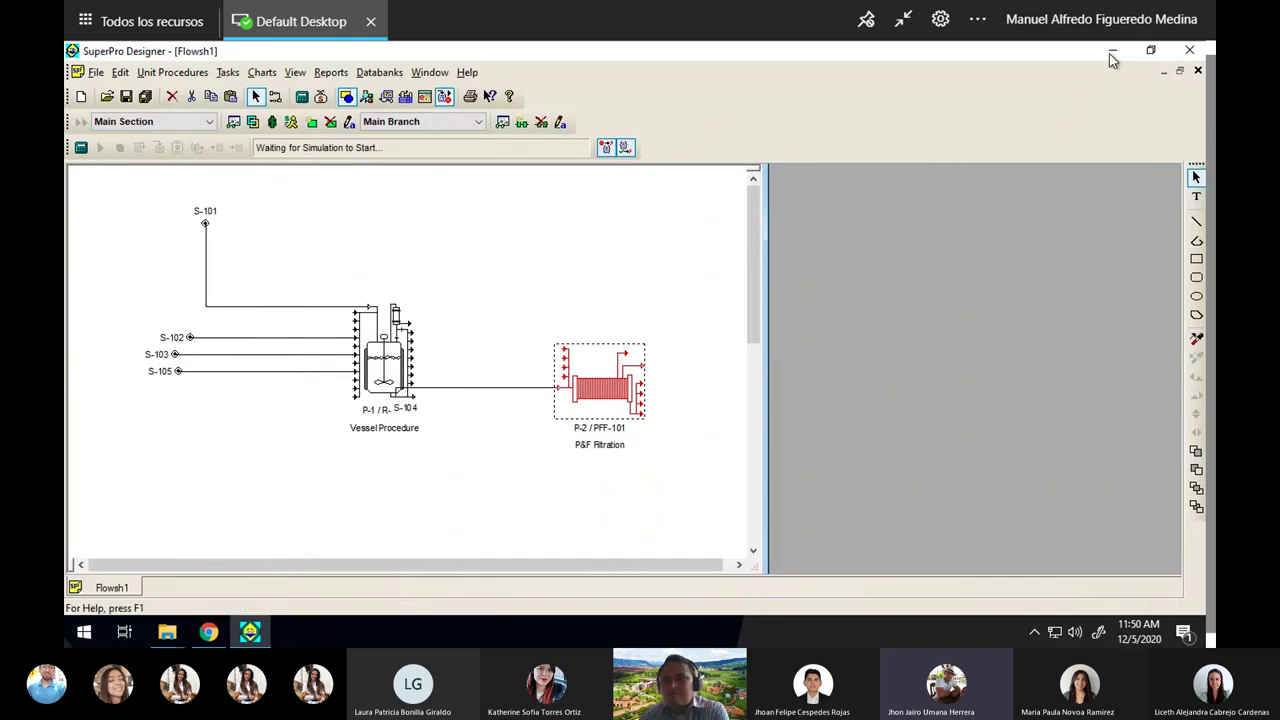
click(1151, 51)
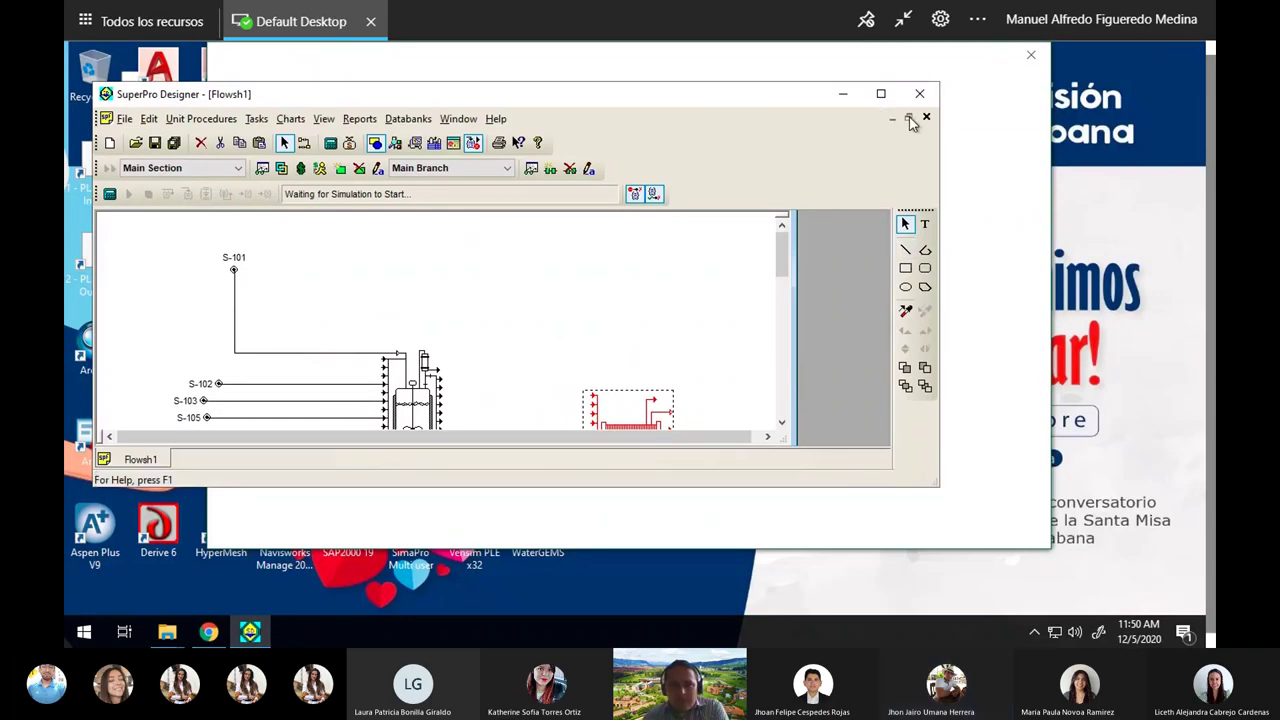
- Maximize SuperPro Designer, exit remote-desktop full screen, and switch to the PowerPoint slide
click(880, 93)
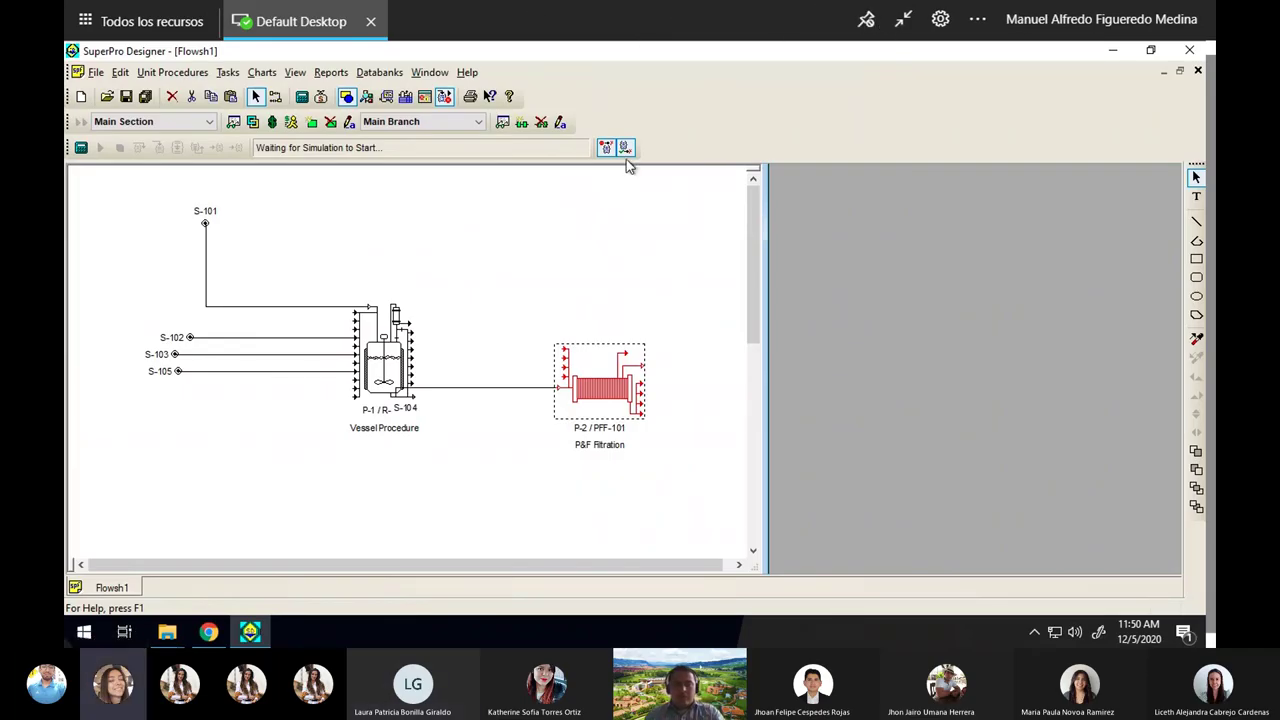
click(903, 19)
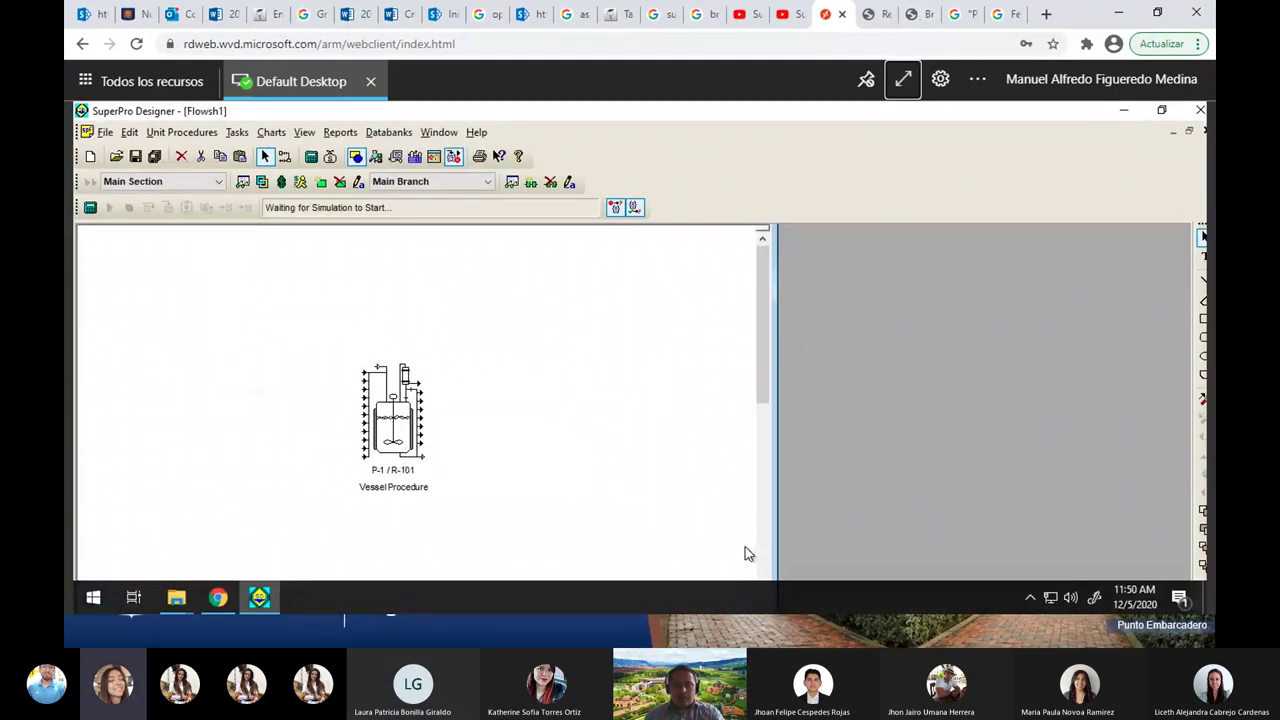
key(alt+Tab)
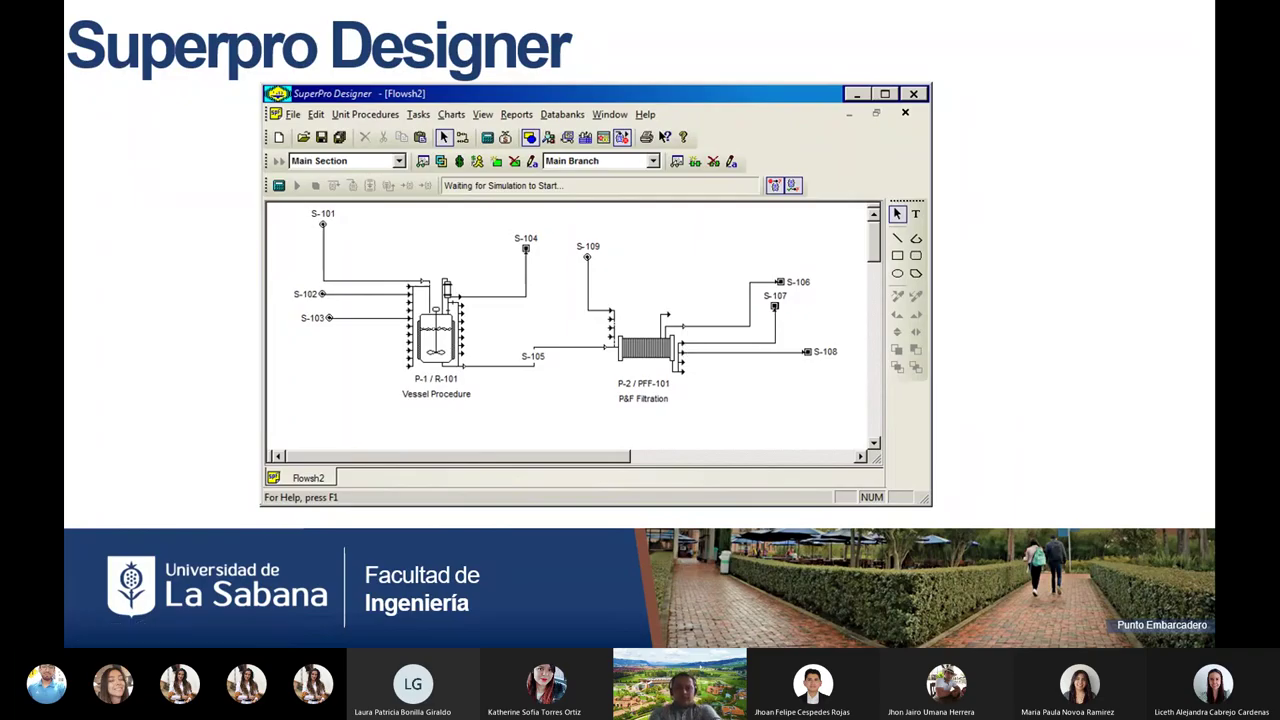
- Cycle from Teams and the slide back to the remote desktop showing Flowsh1
key(alt+Tab)
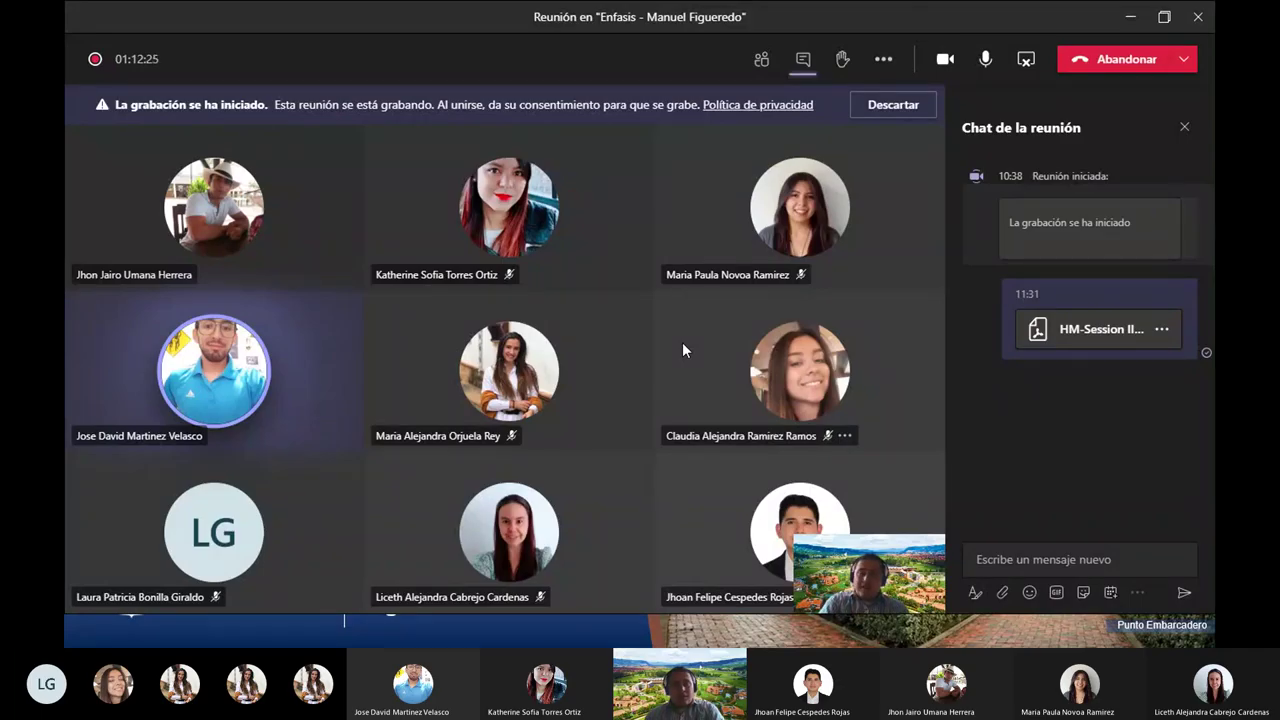
key(alt+Tab)
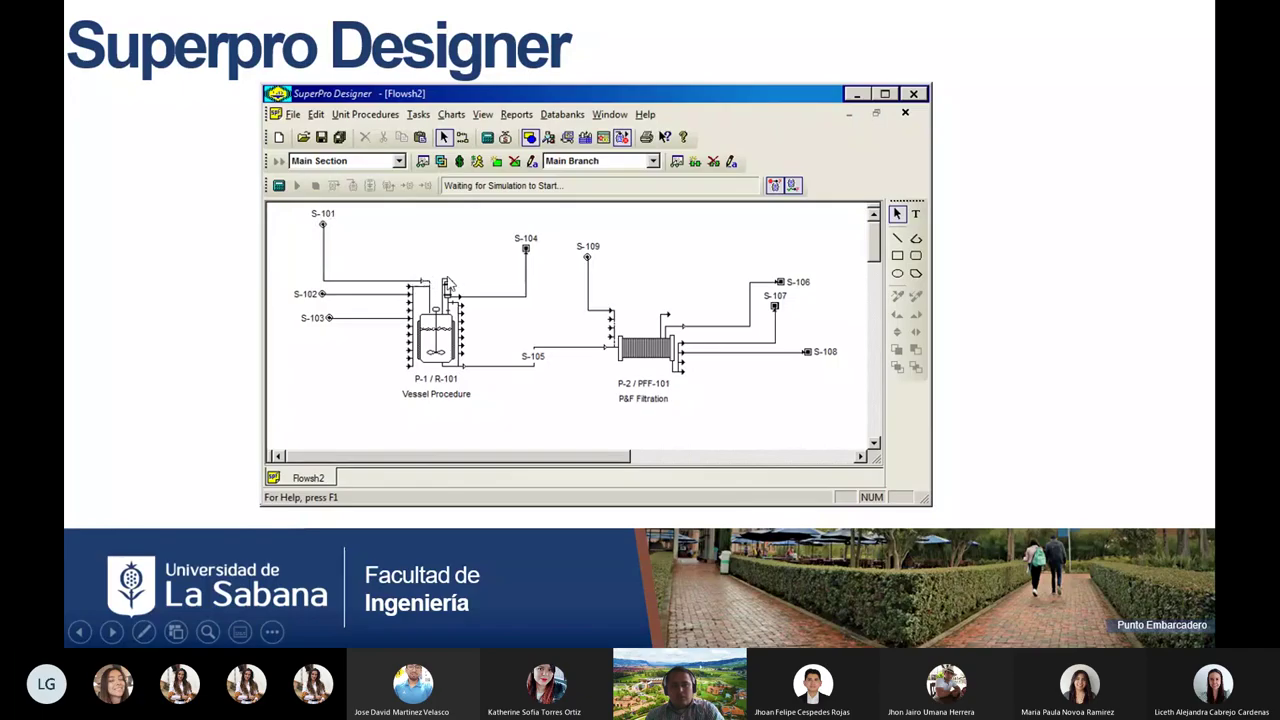
key(alt+Tab)
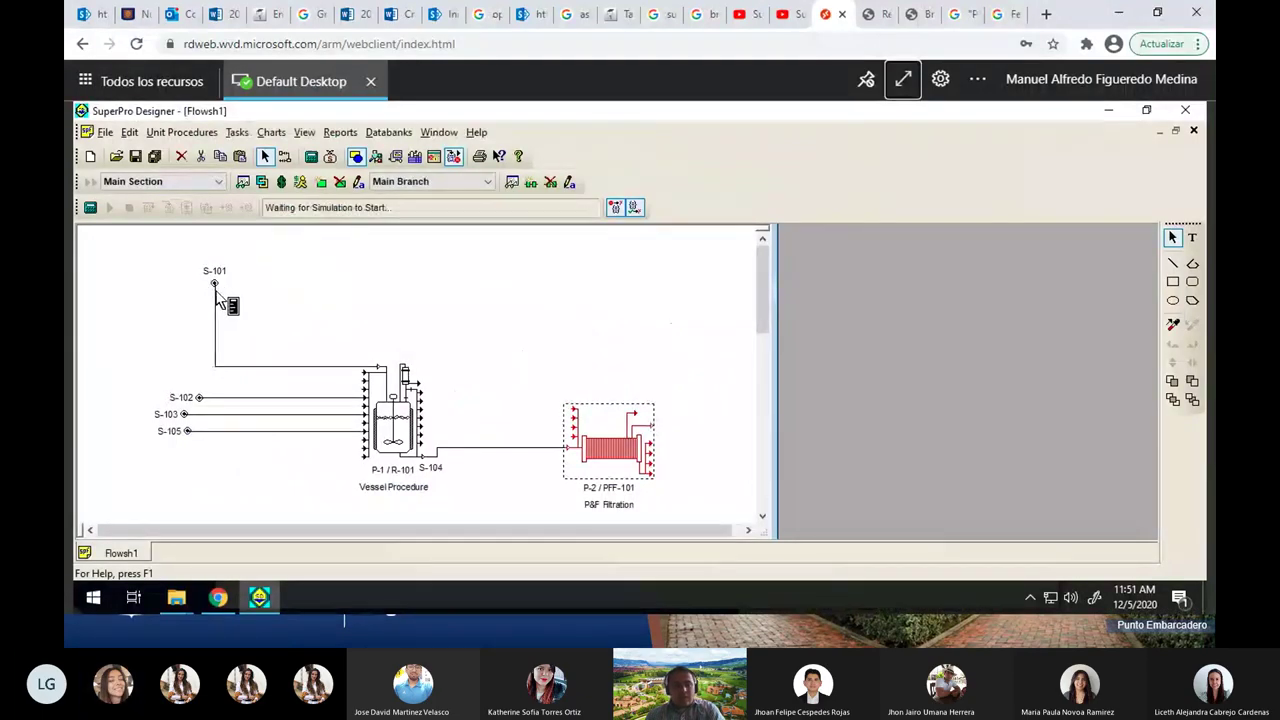
- Confirm stream S-104's tag name unchanged through Edit Tag Name
right_click(449, 460)
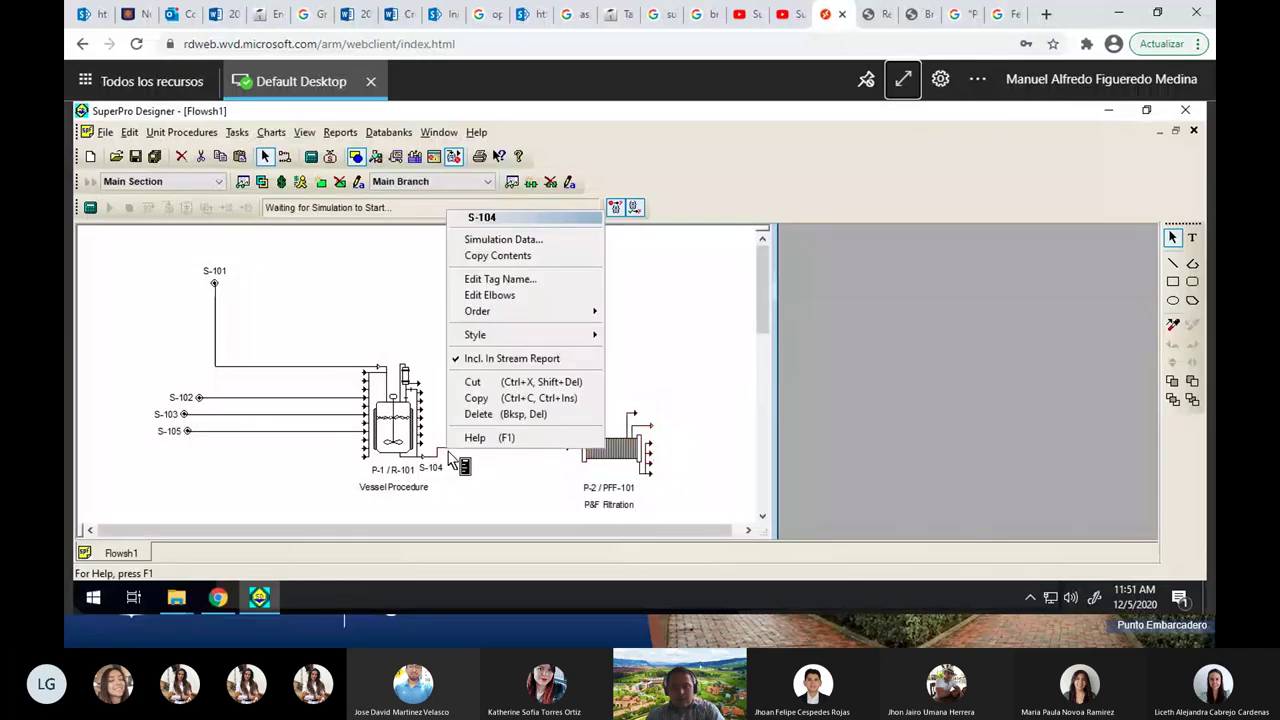
click(540, 280)
click(447, 287)
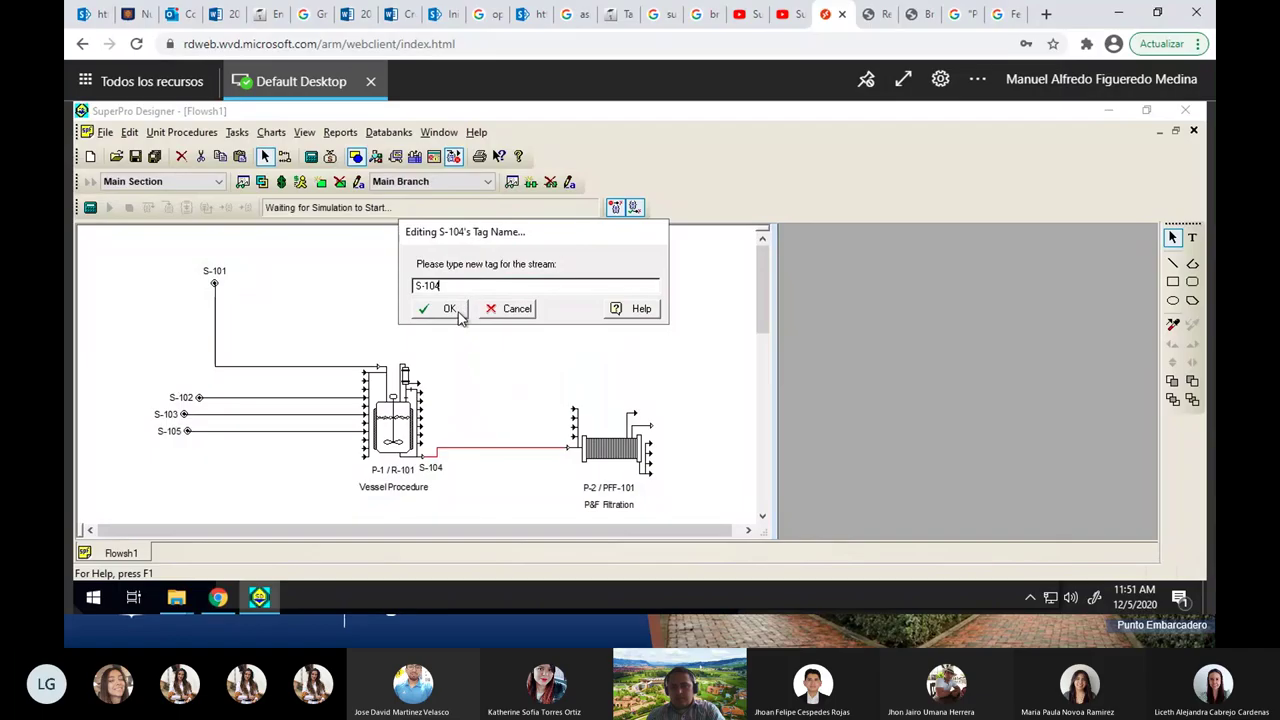
click(449, 309)
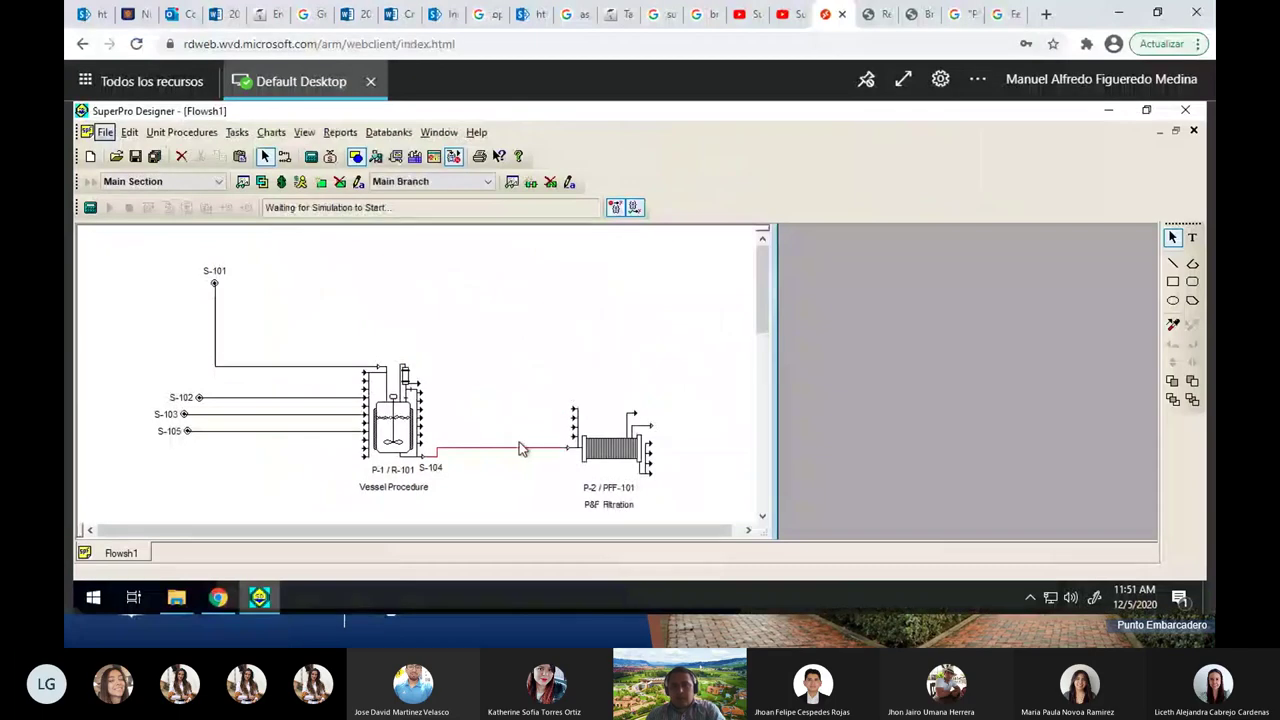
- Reopen and dismiss S-104's tag editor, then bring up its Style submenu
right_click(518, 447)
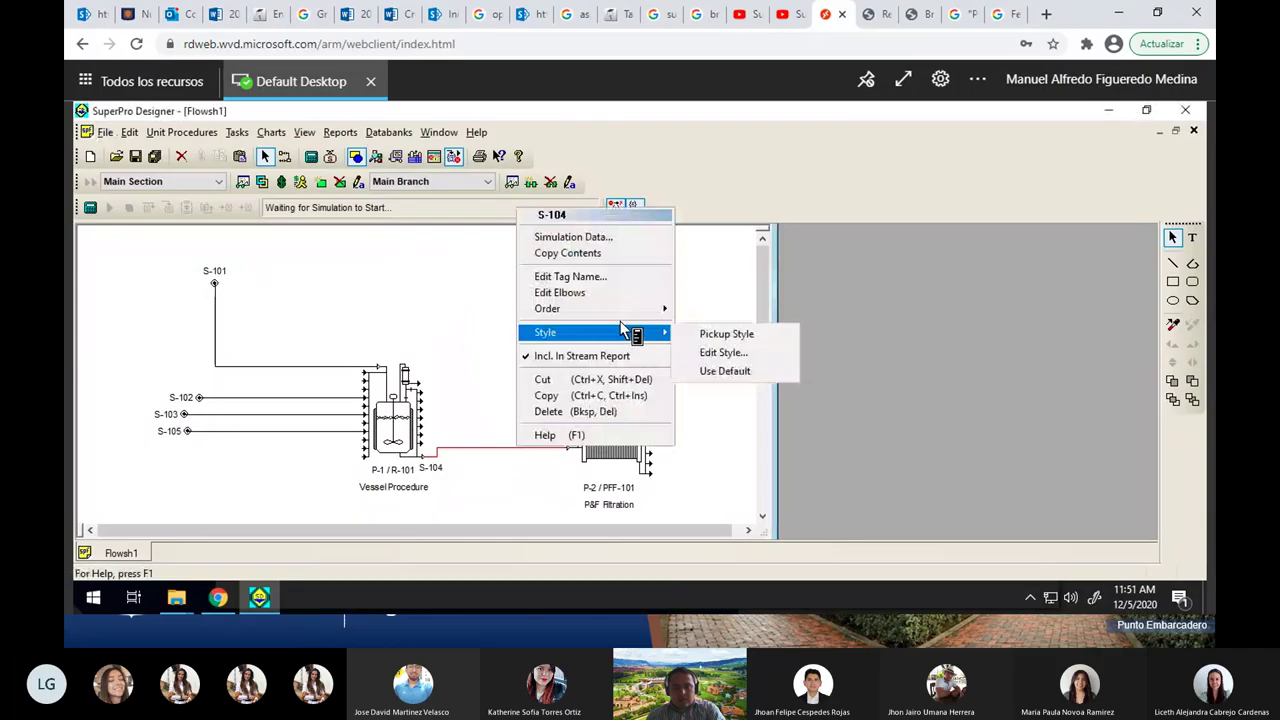
click(562, 280)
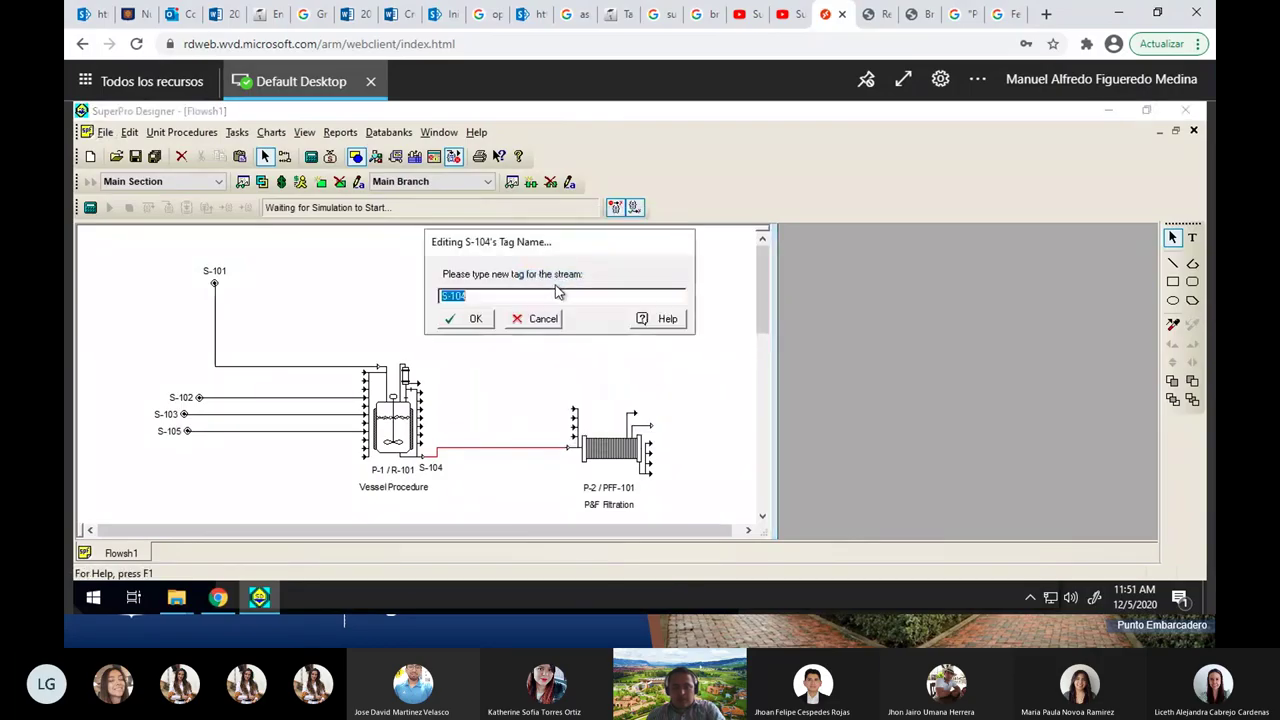
click(557, 312)
right_click(494, 452)
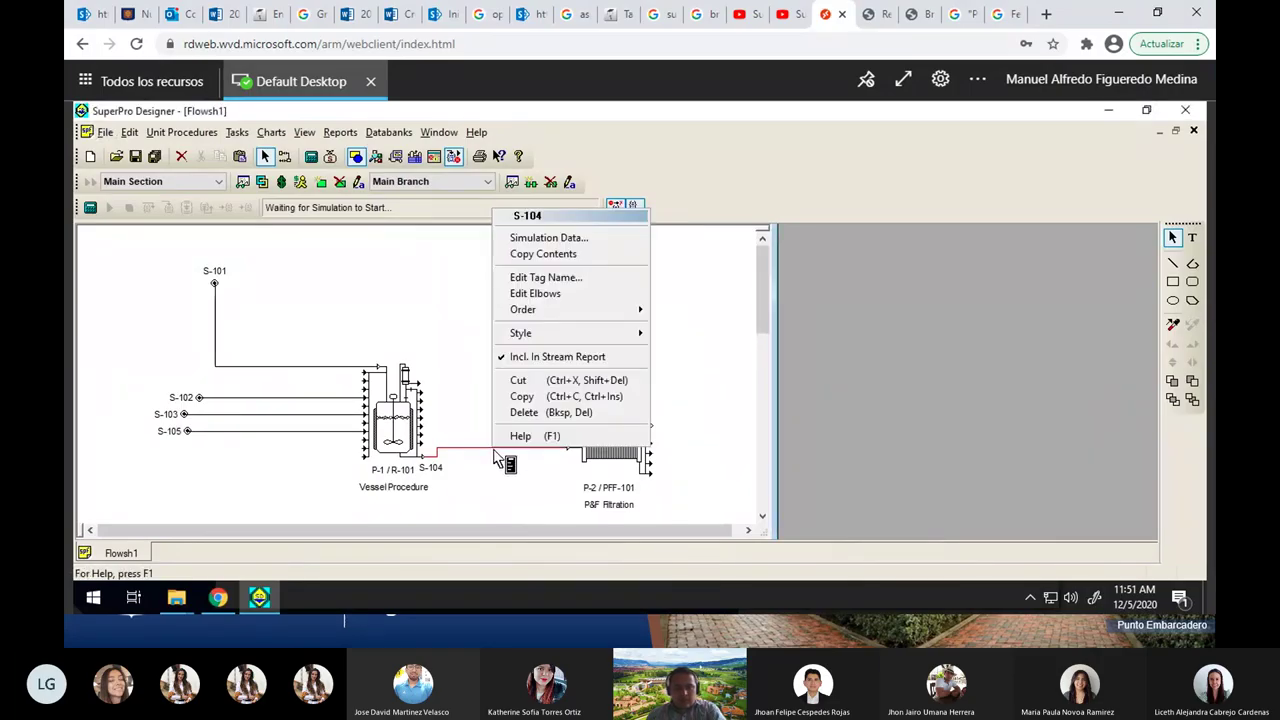
mouse_move(611, 341)
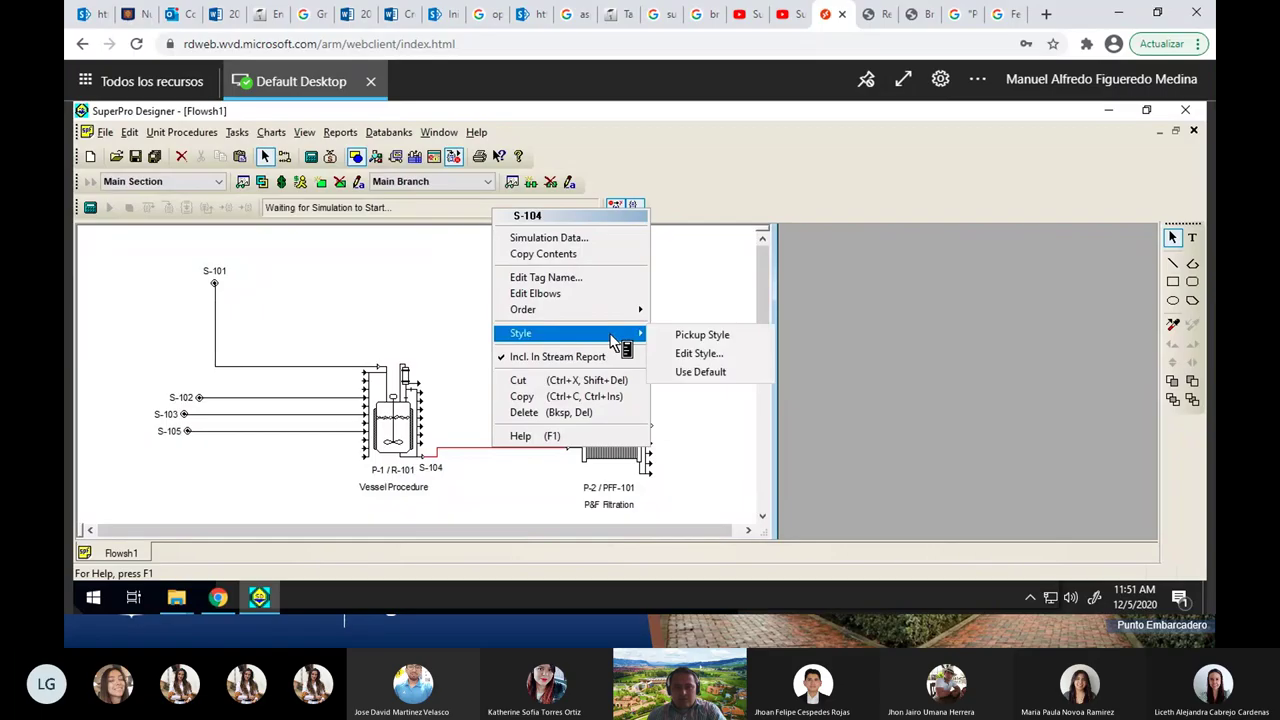
- Give stream S-104 a blue pen colour and 4 pix line width in Edit Style
click(704, 355)
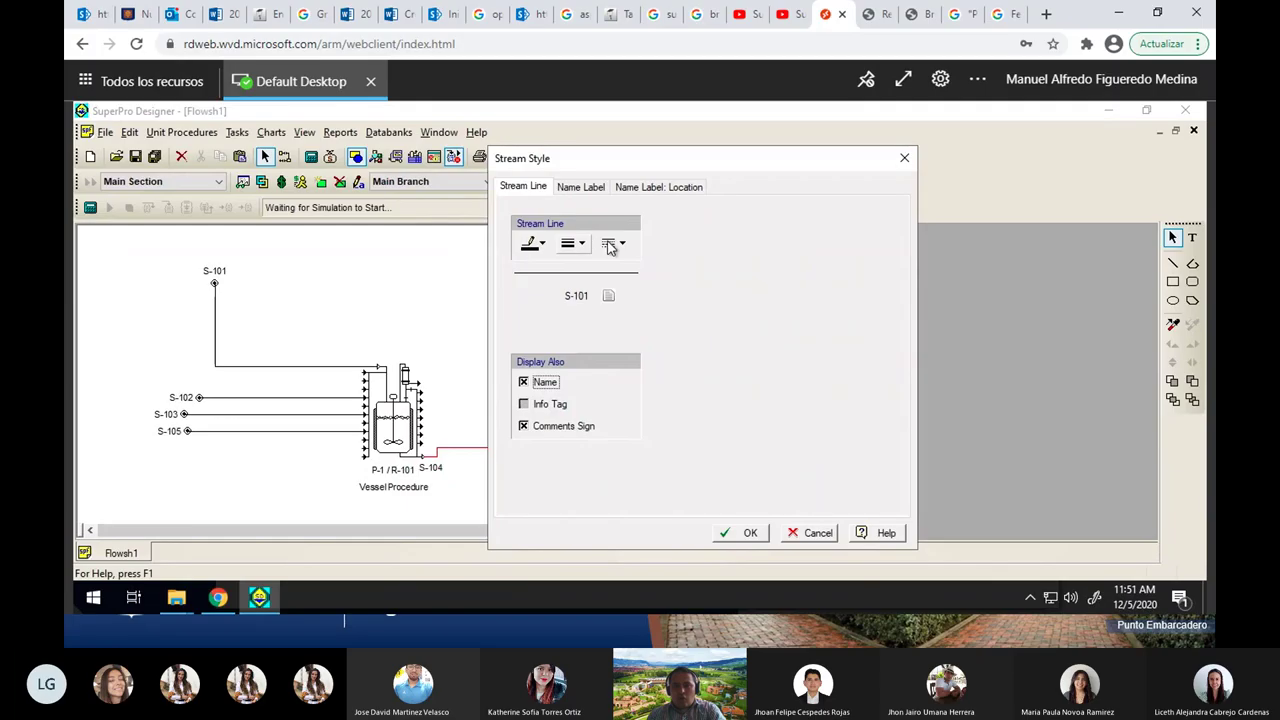
click(640, 190)
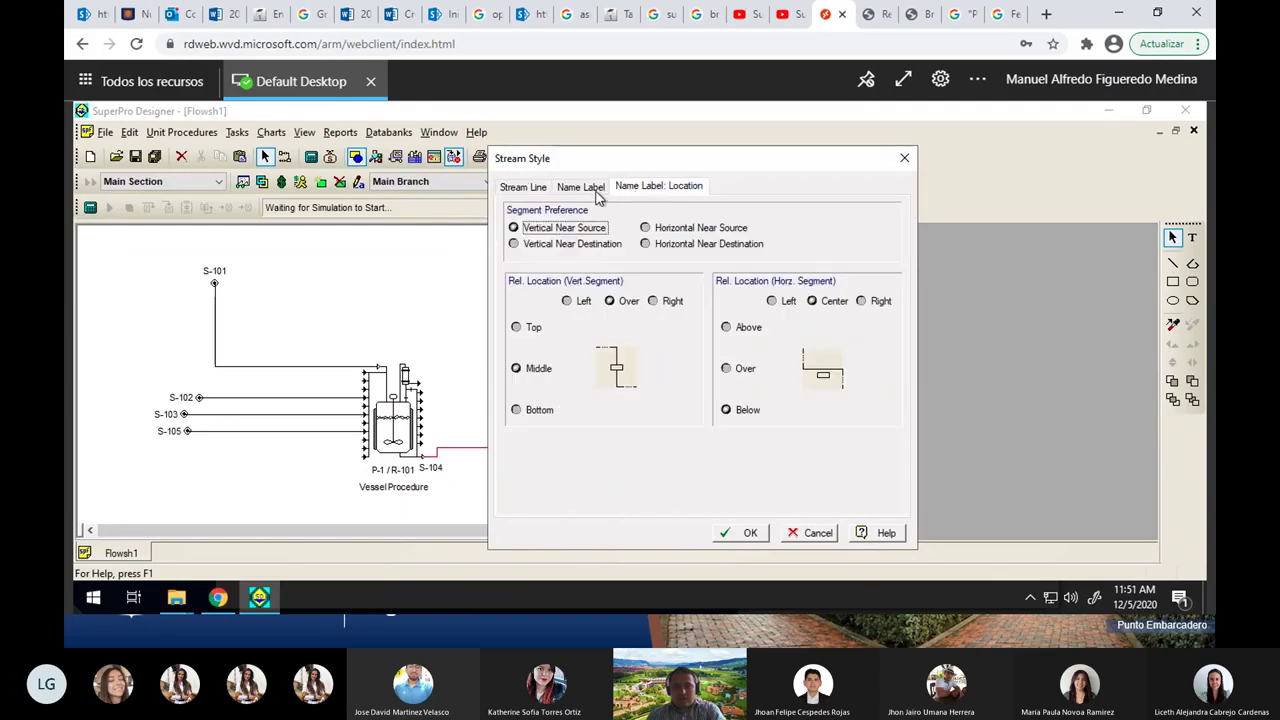
click(578, 188)
click(532, 190)
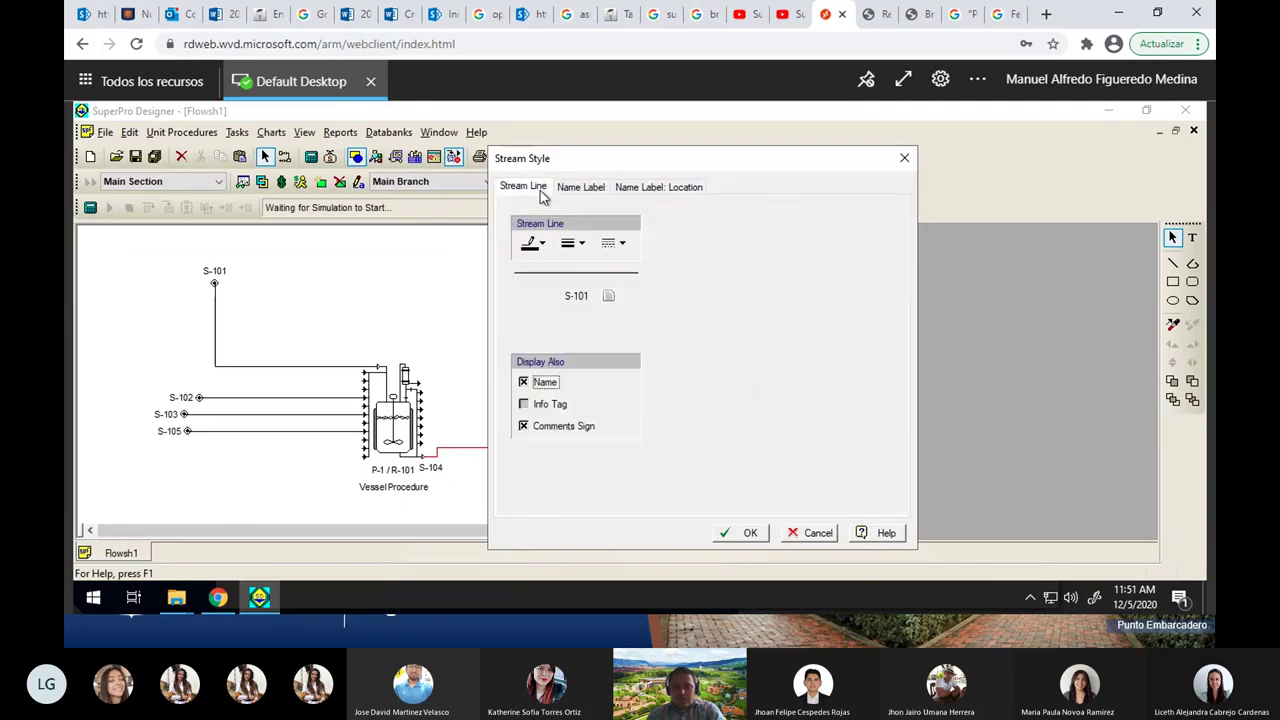
click(583, 246)
click(540, 244)
click(540, 244)
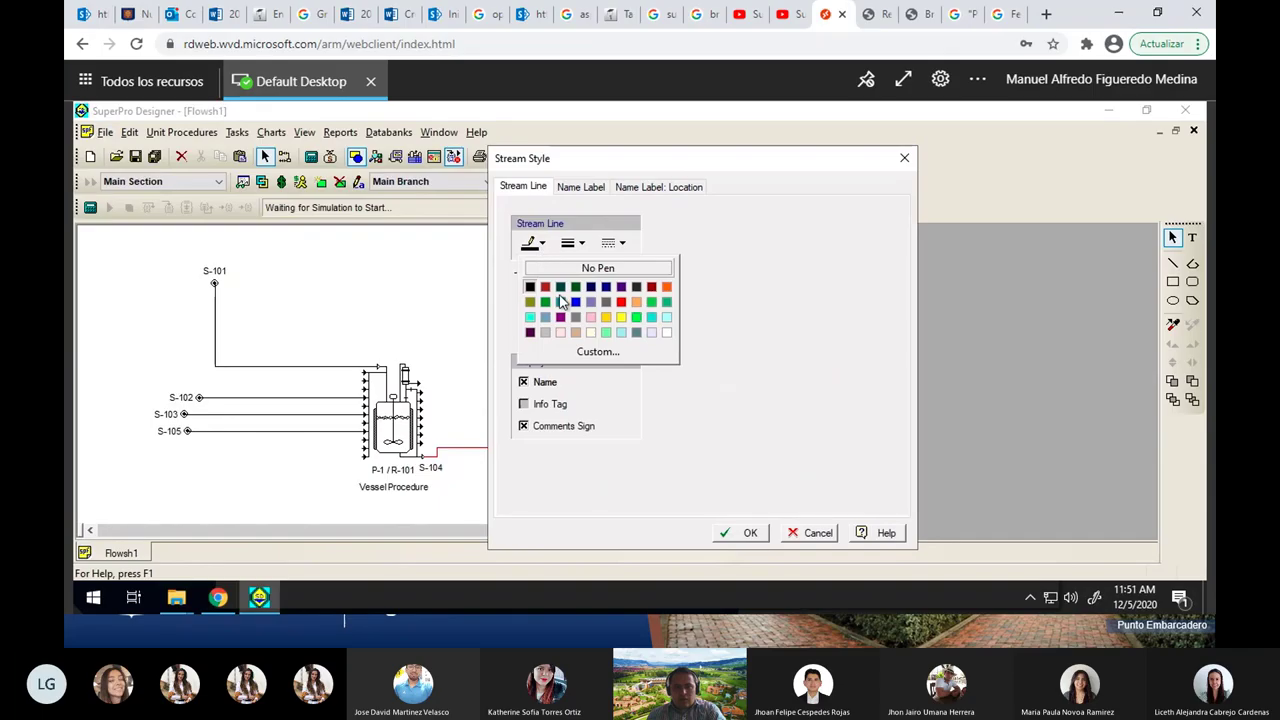
click(576, 302)
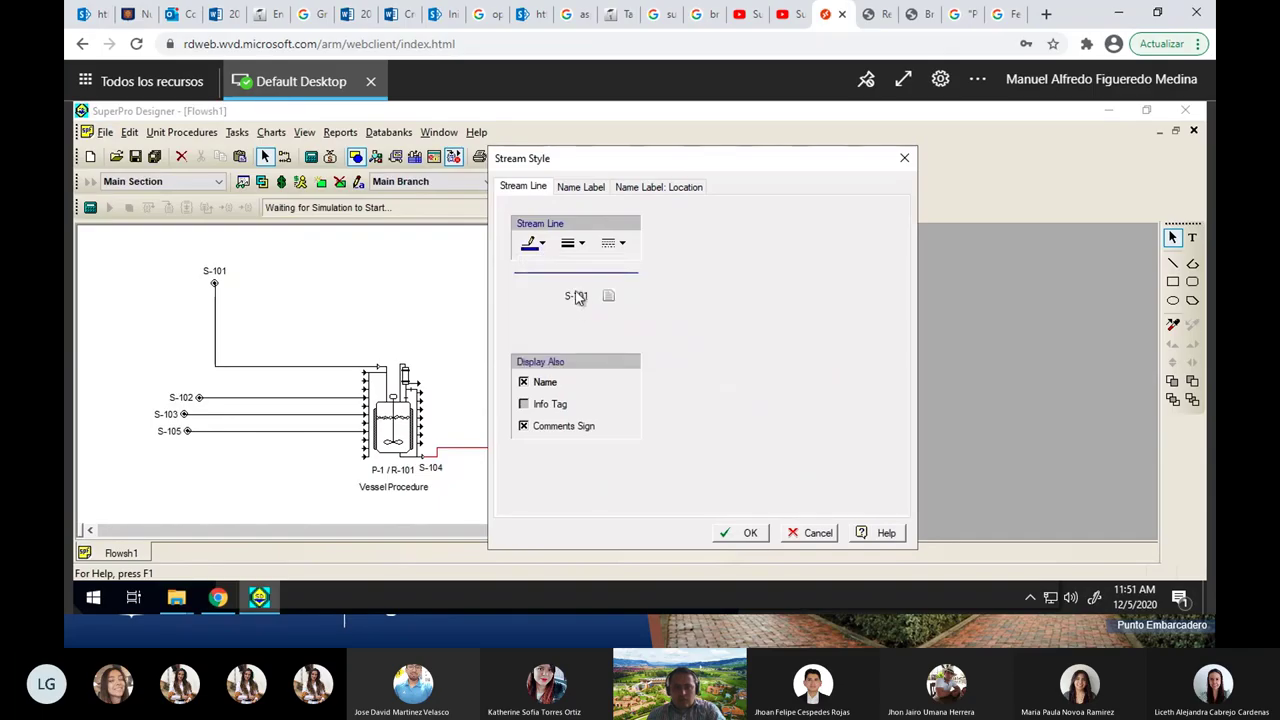
click(577, 248)
click(600, 312)
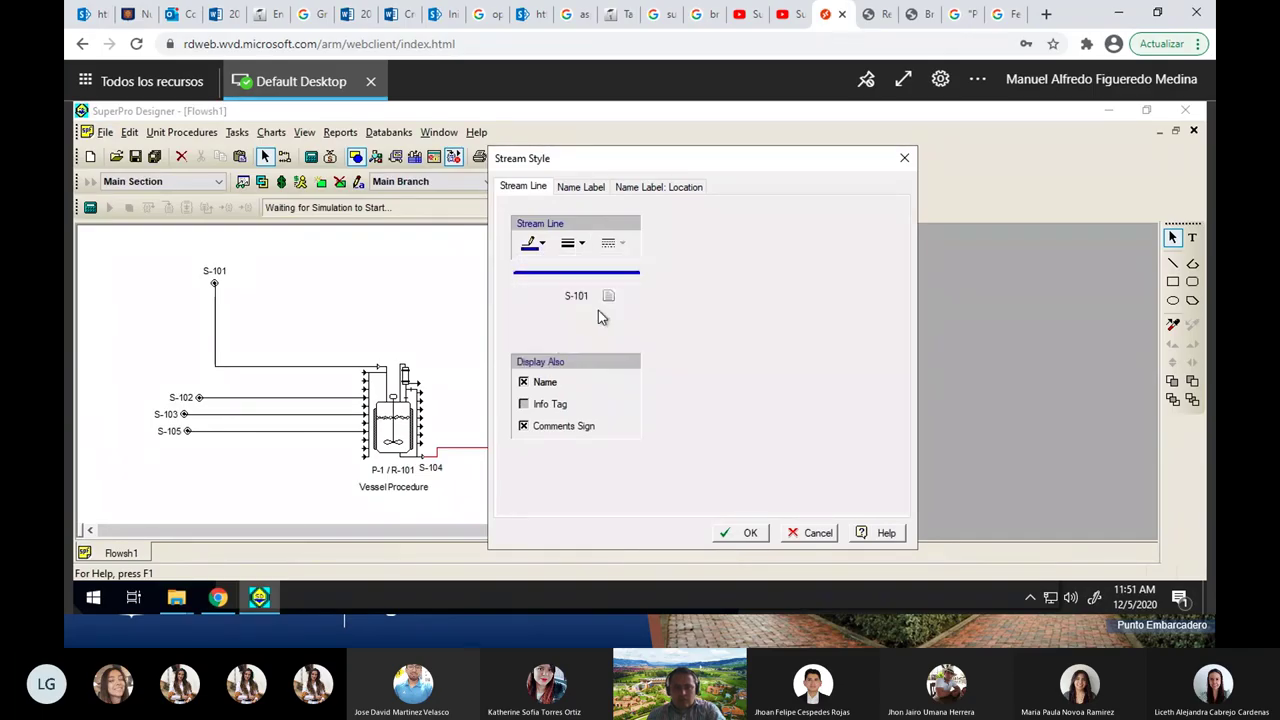
click(745, 534)
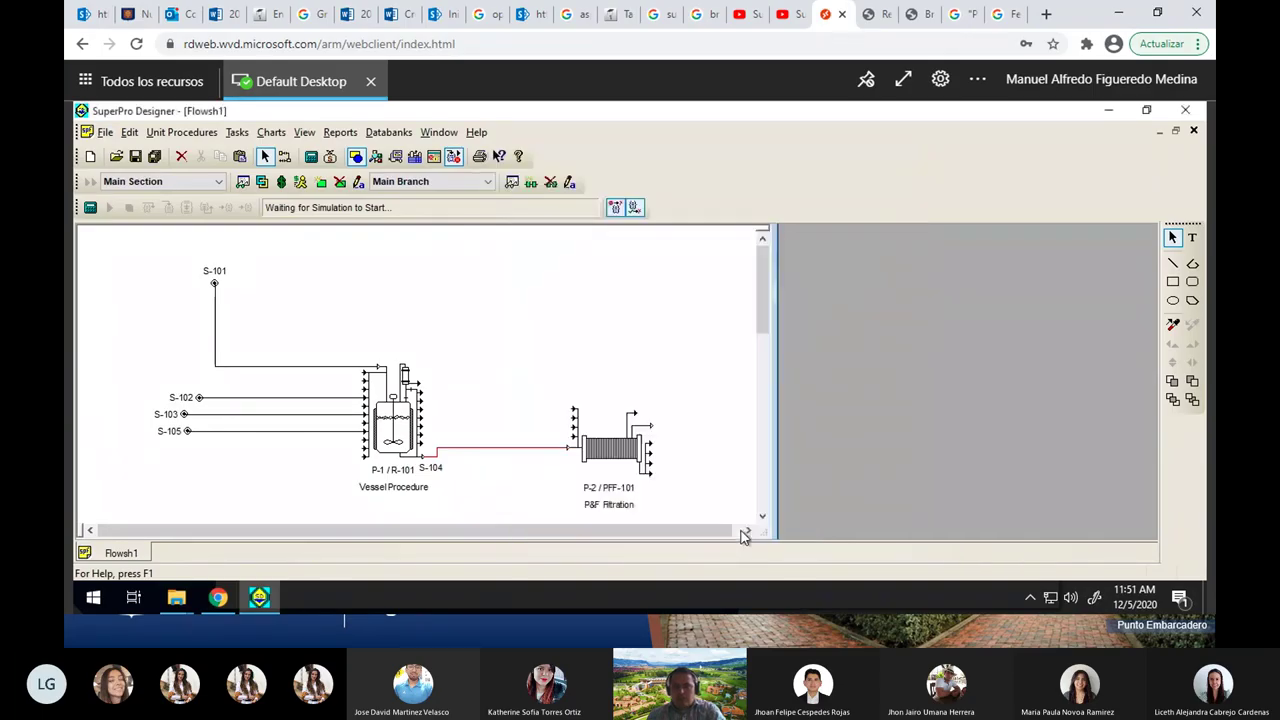
- Add a step-shaped elbow to S-104 just before filter PFF-101 using Edit Elbows
right_click(466, 456)
mouse_move(563, 316)
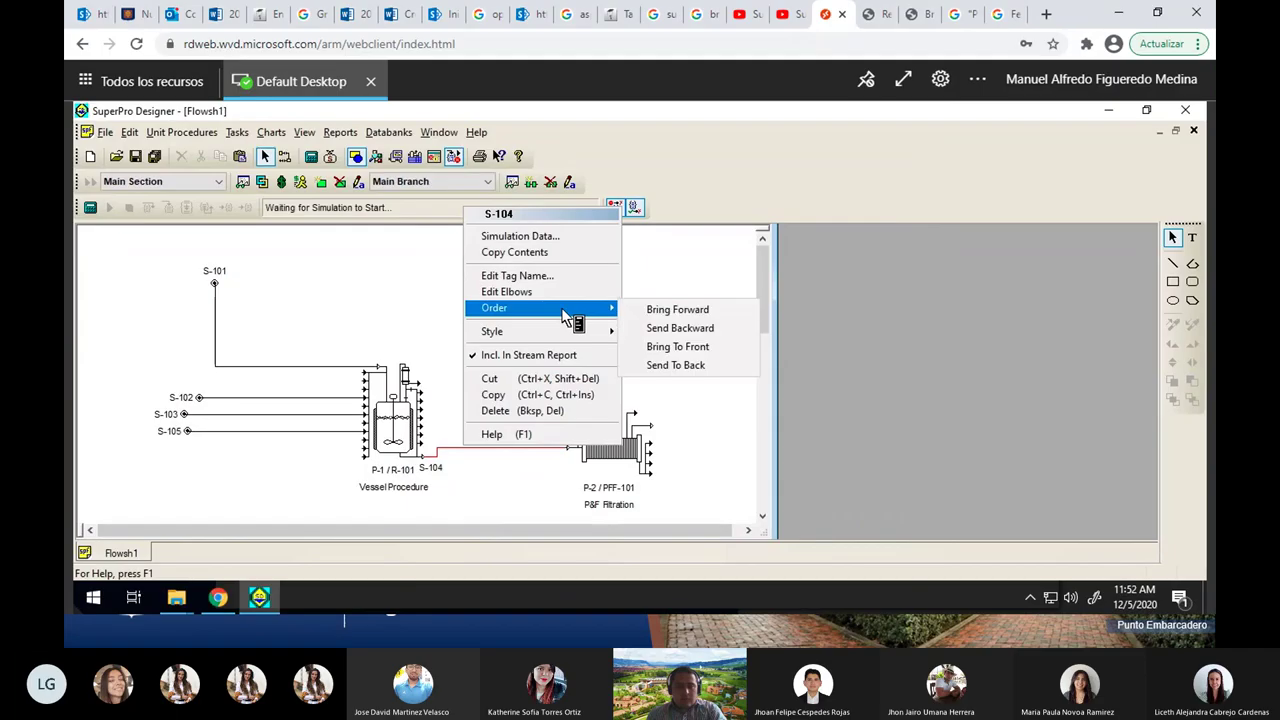
click(536, 294)
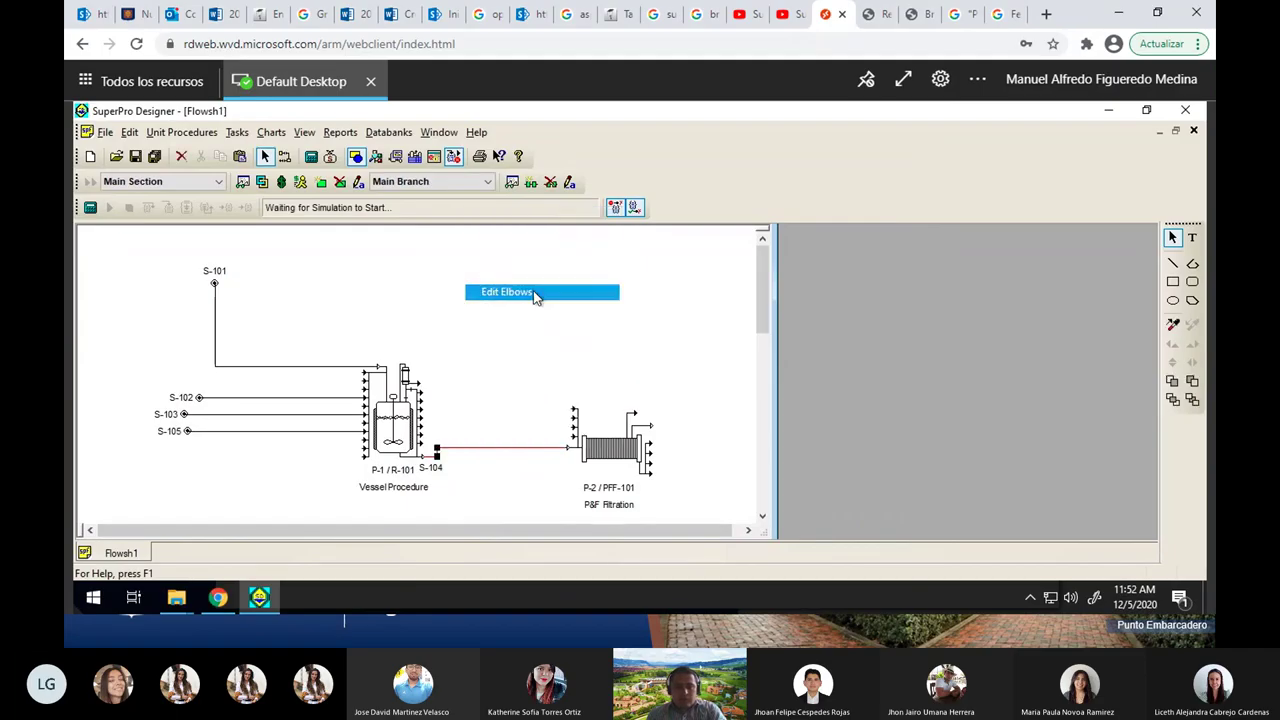
click(485, 373)
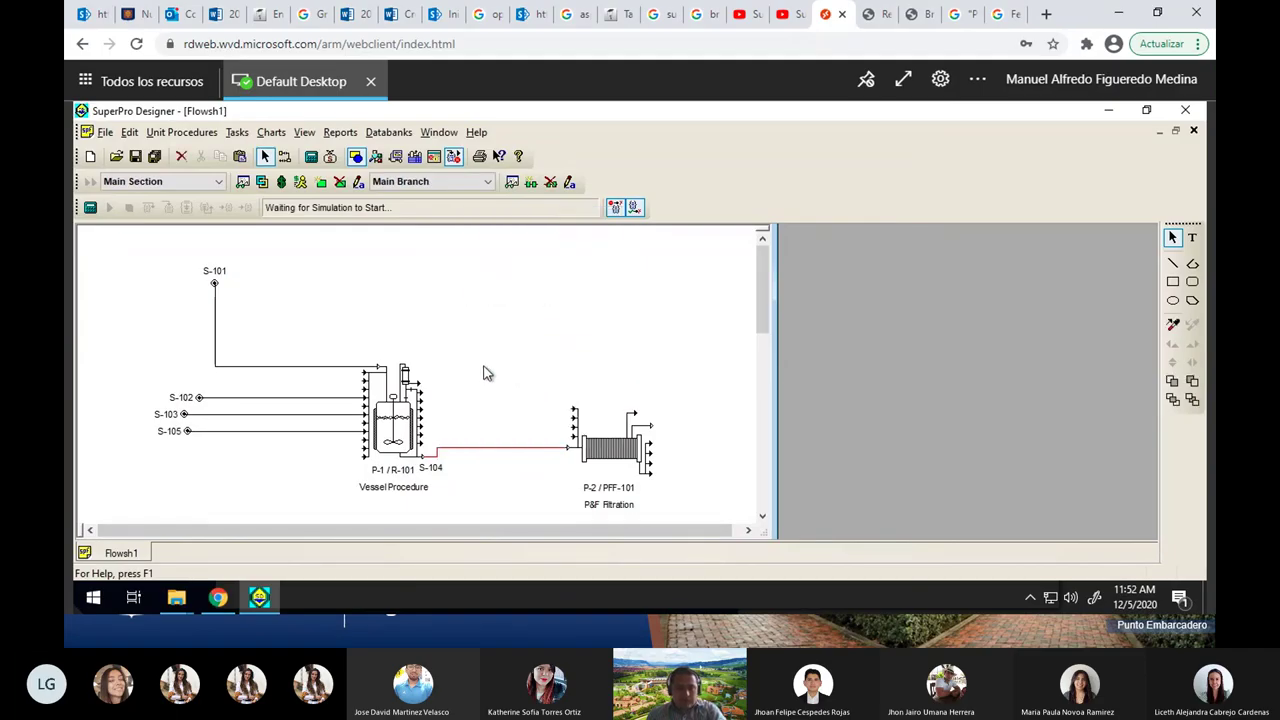
right_click(467, 449)
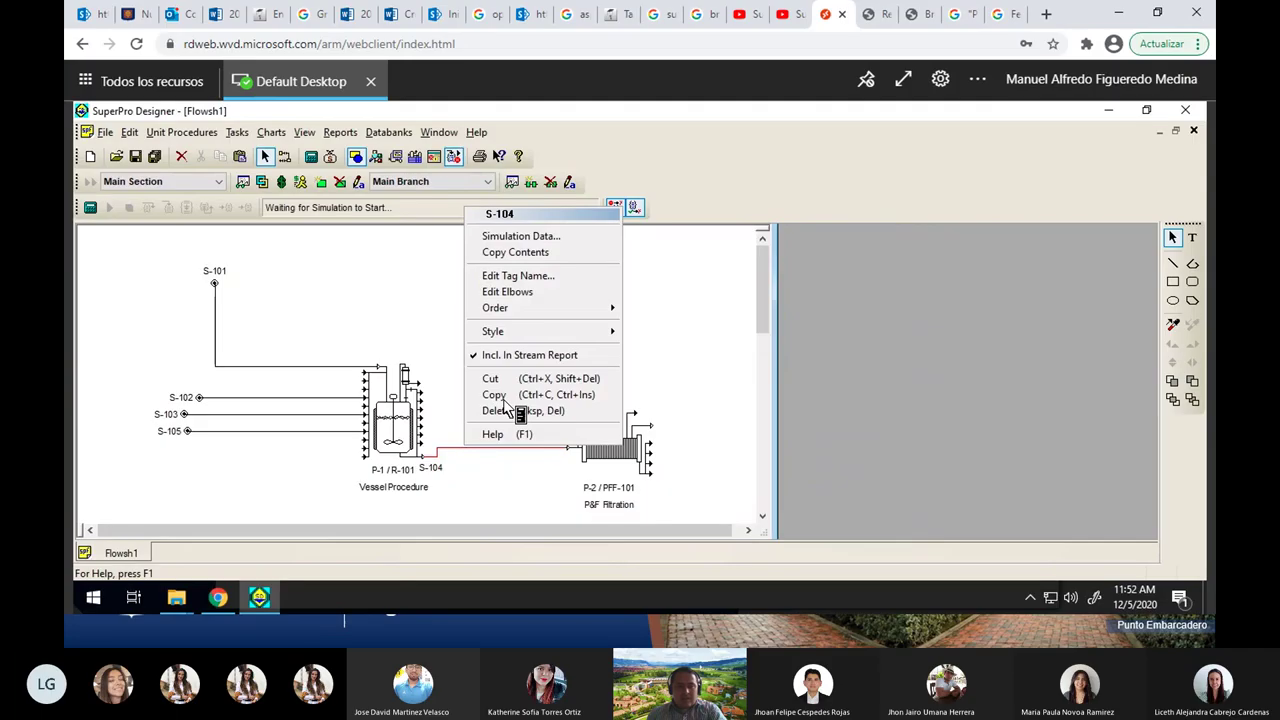
click(507, 292)
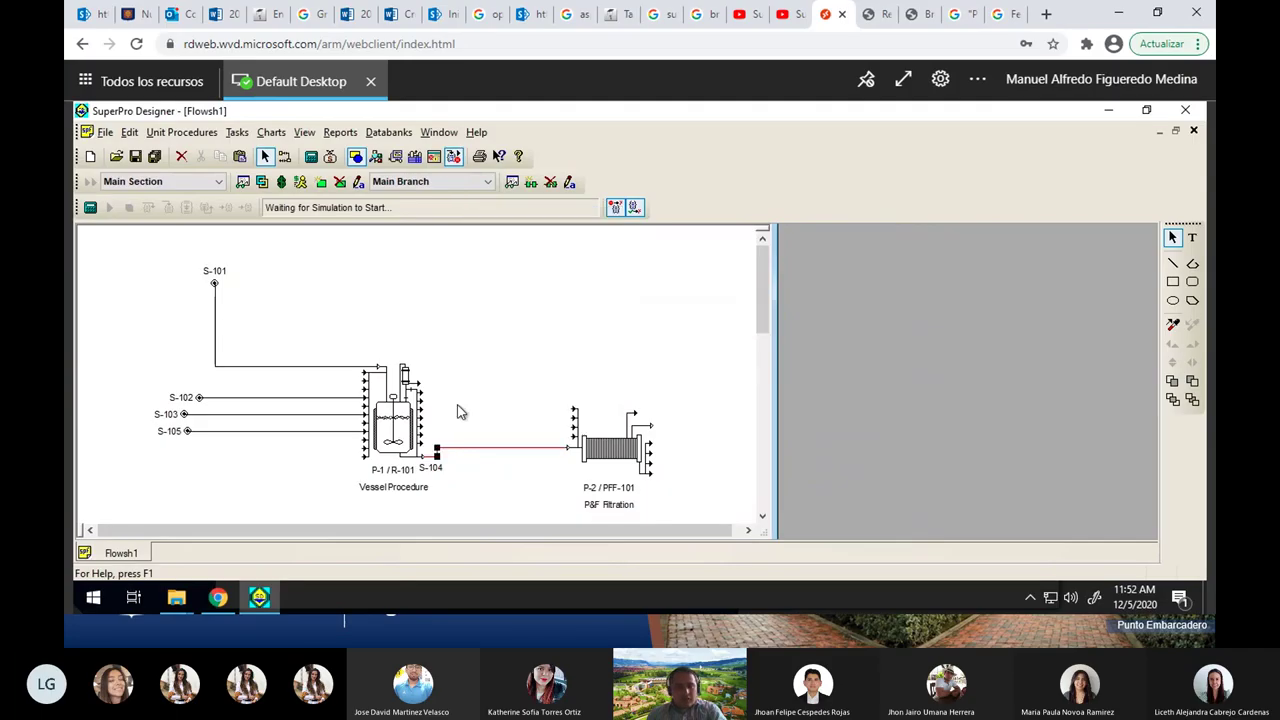
drag(437, 455, 492, 457)
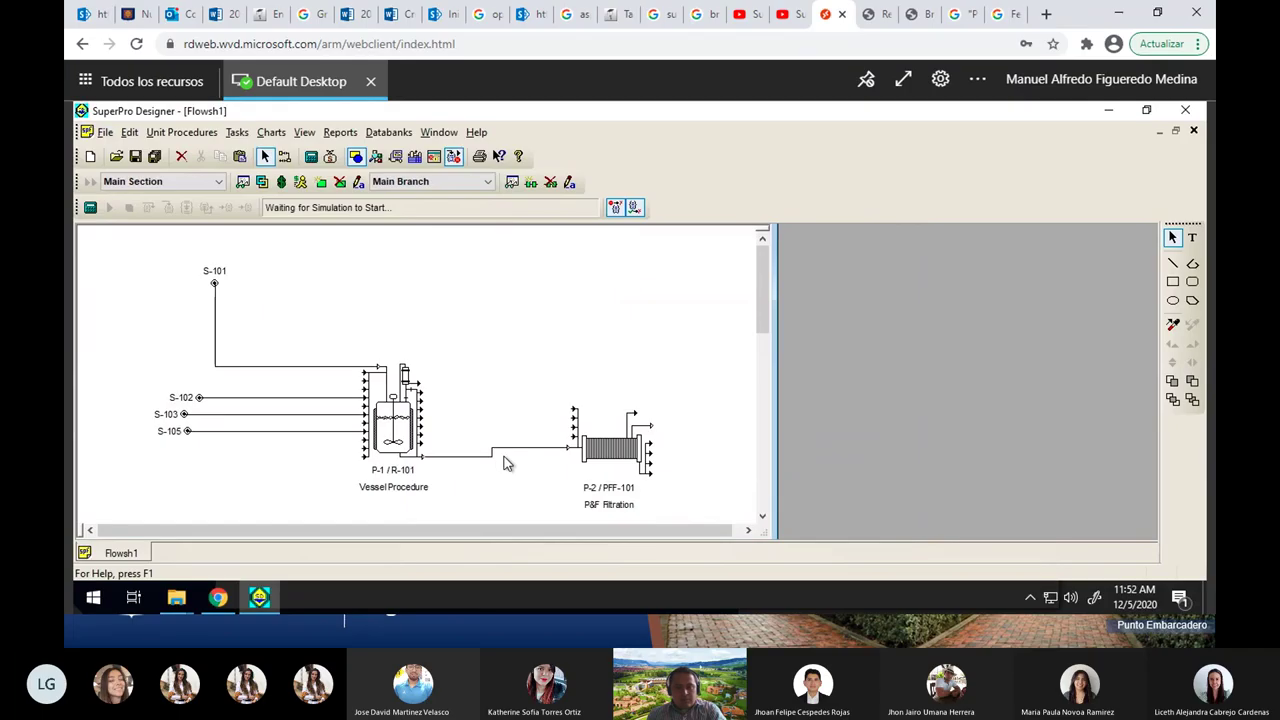
- Check the bent blue stream, then switch back to the PowerPoint slides
click(490, 452)
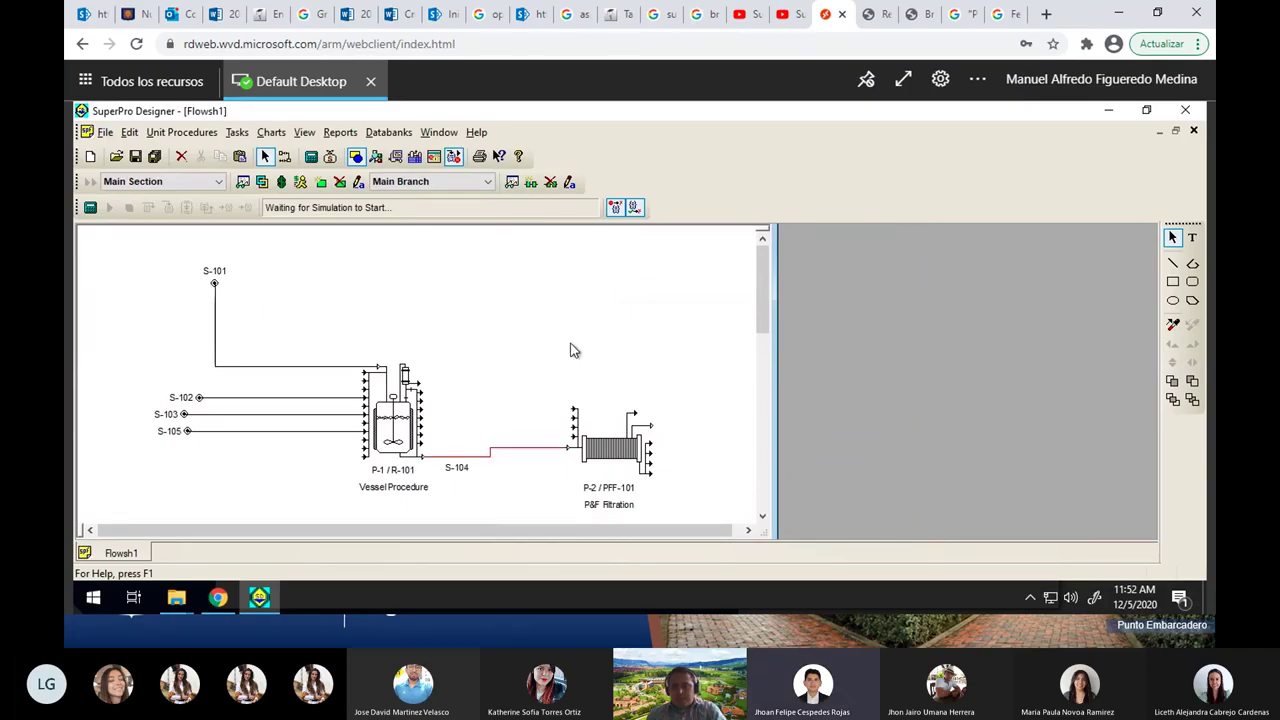
click(470, 375)
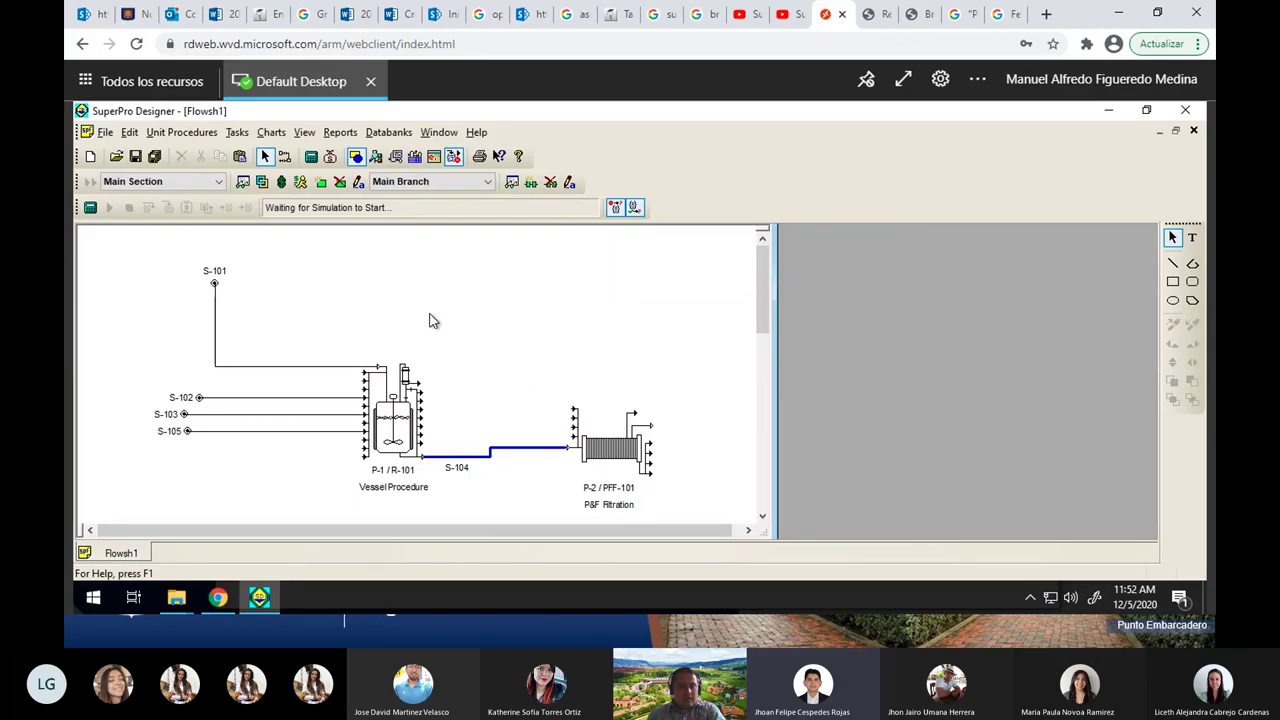
key(alt+Tab)
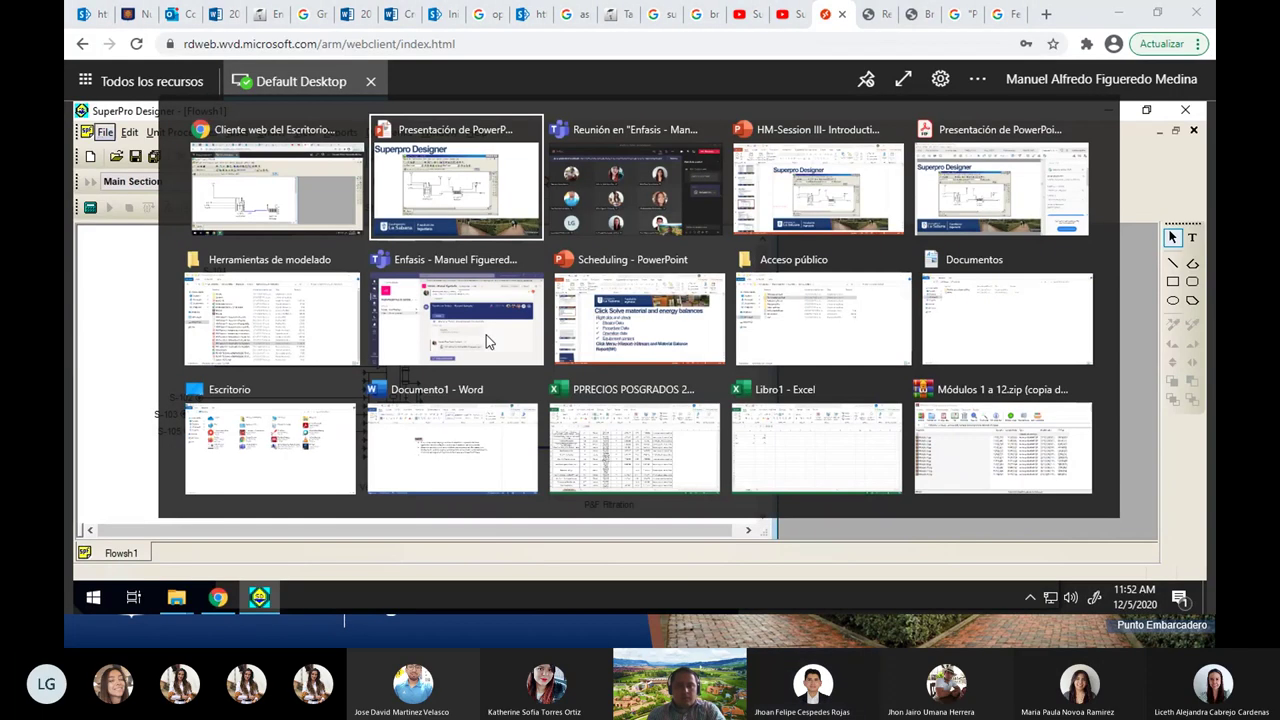
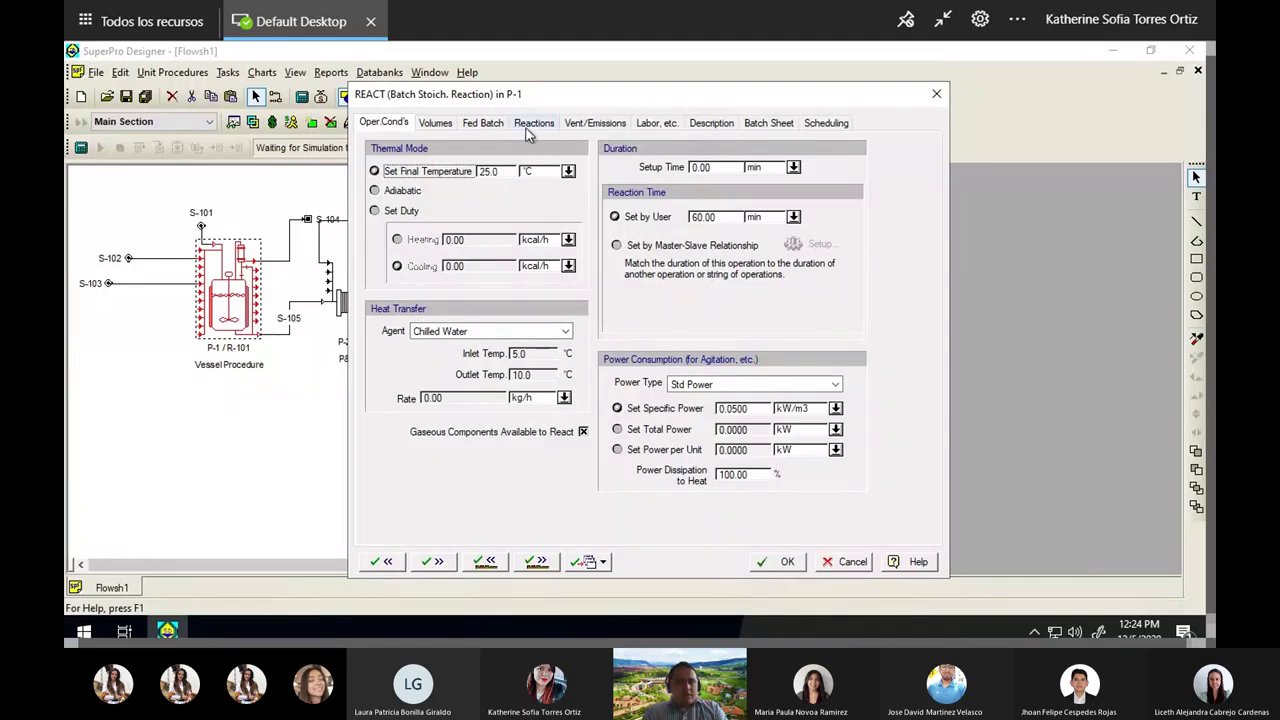
- Review P-1's Volumes, Fed Batch and Reactions tabs, then open Reaction #1's stoichiometry balance
click(433, 127)
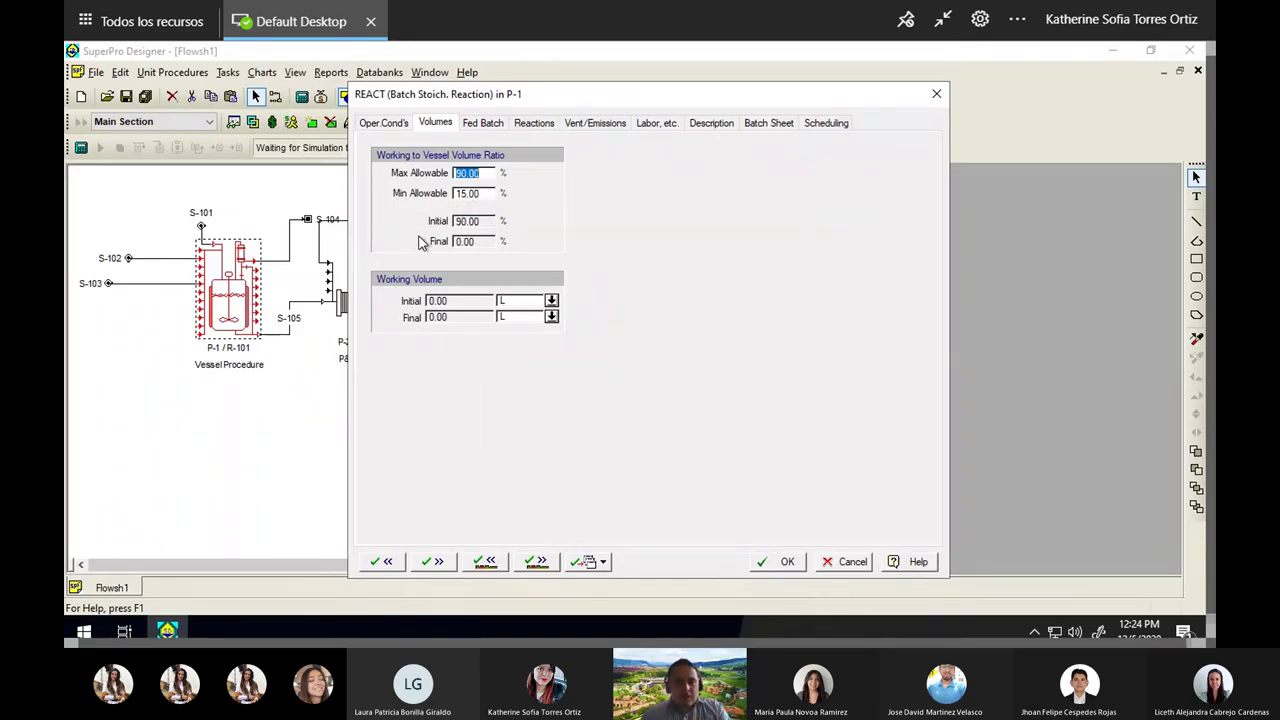
click(496, 123)
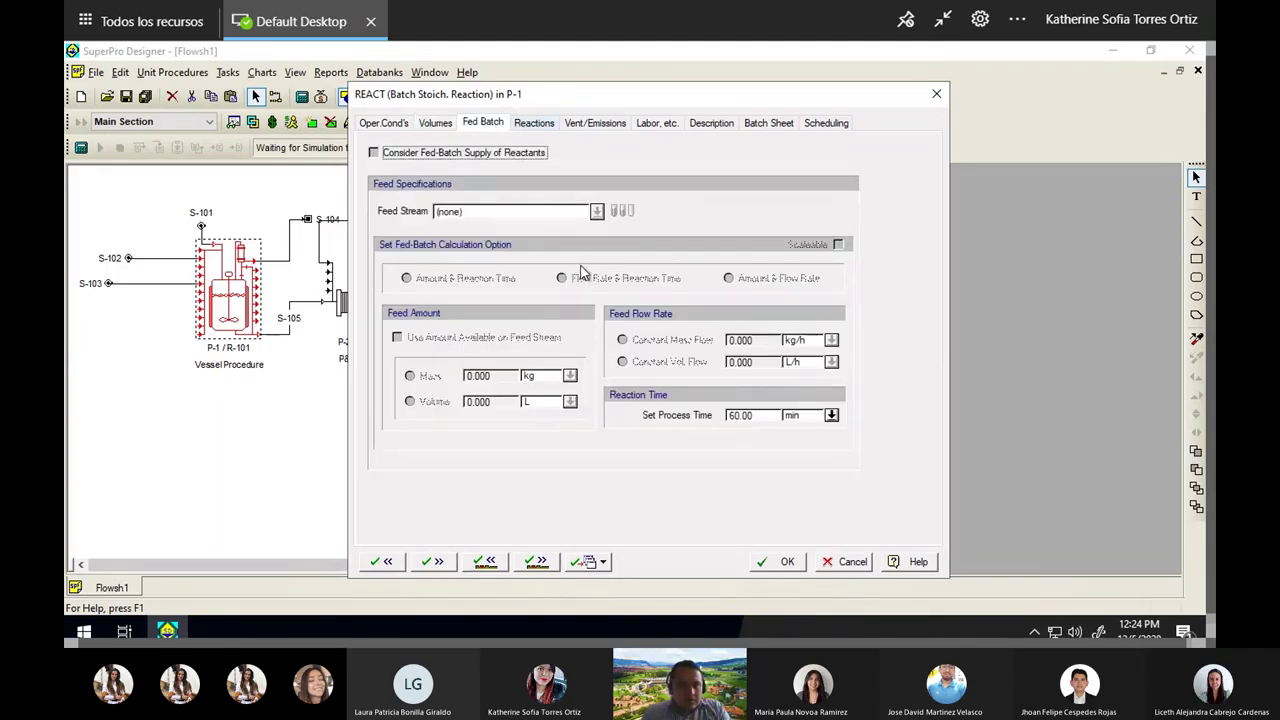
click(534, 125)
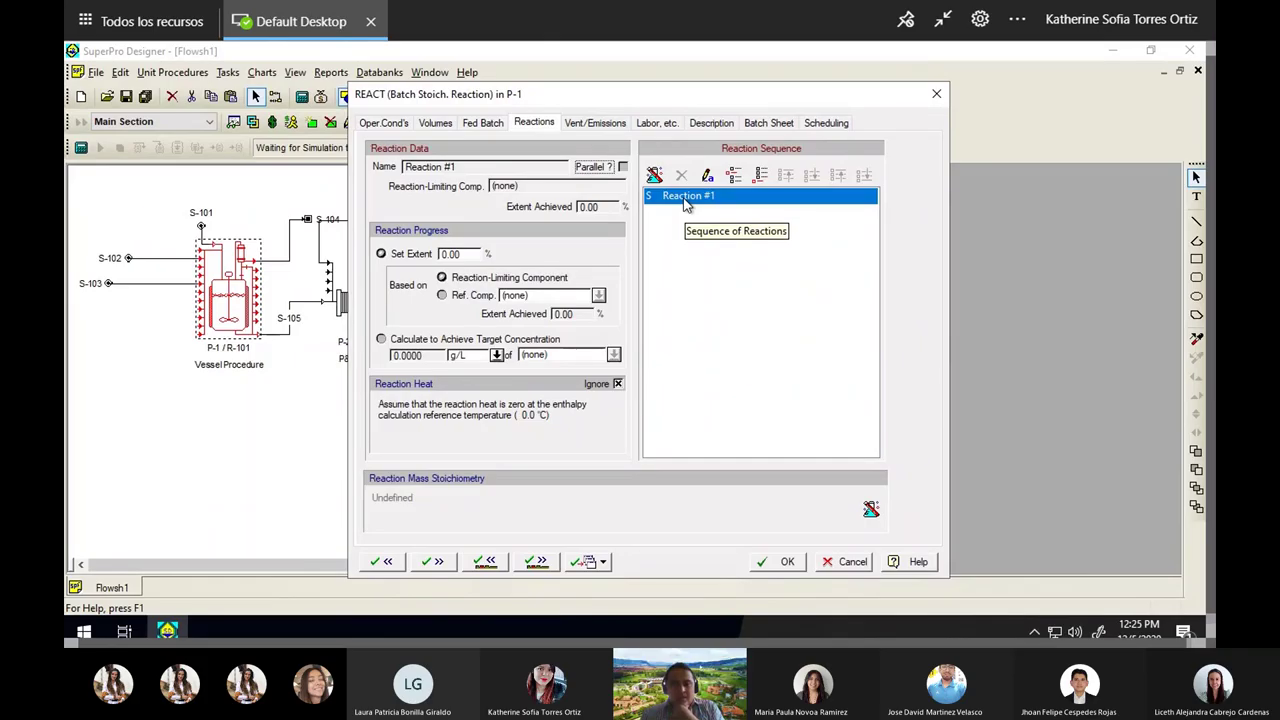
click(654, 176)
drag(678, 65, 691, 224)
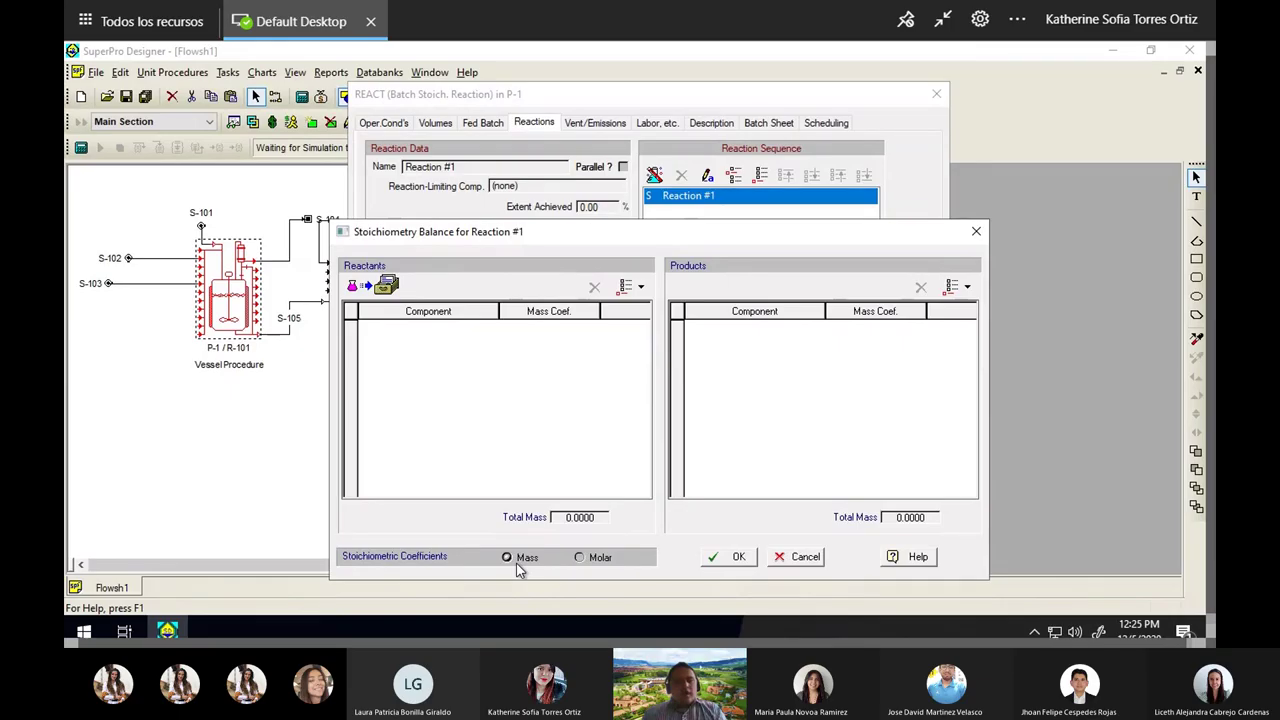
- Add A and B as reactants and C as product, giving 150 A + 25 B → 175 C
click(388, 287)
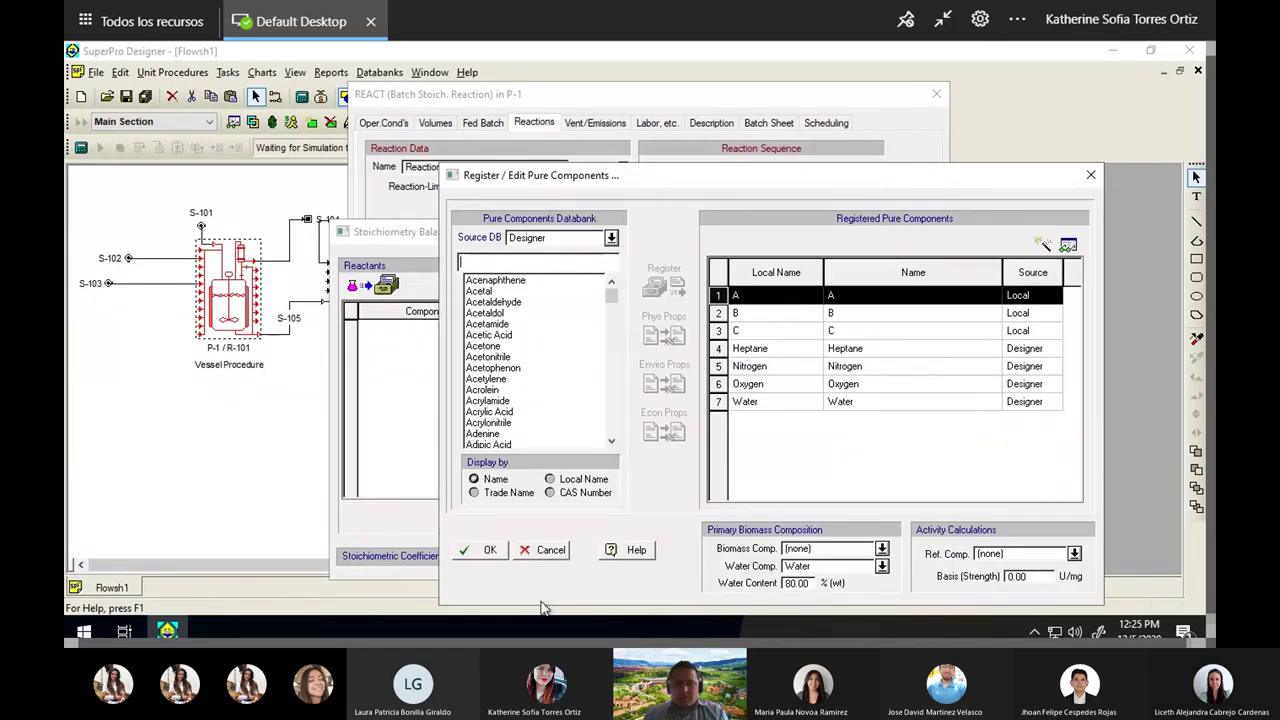
click(536, 557)
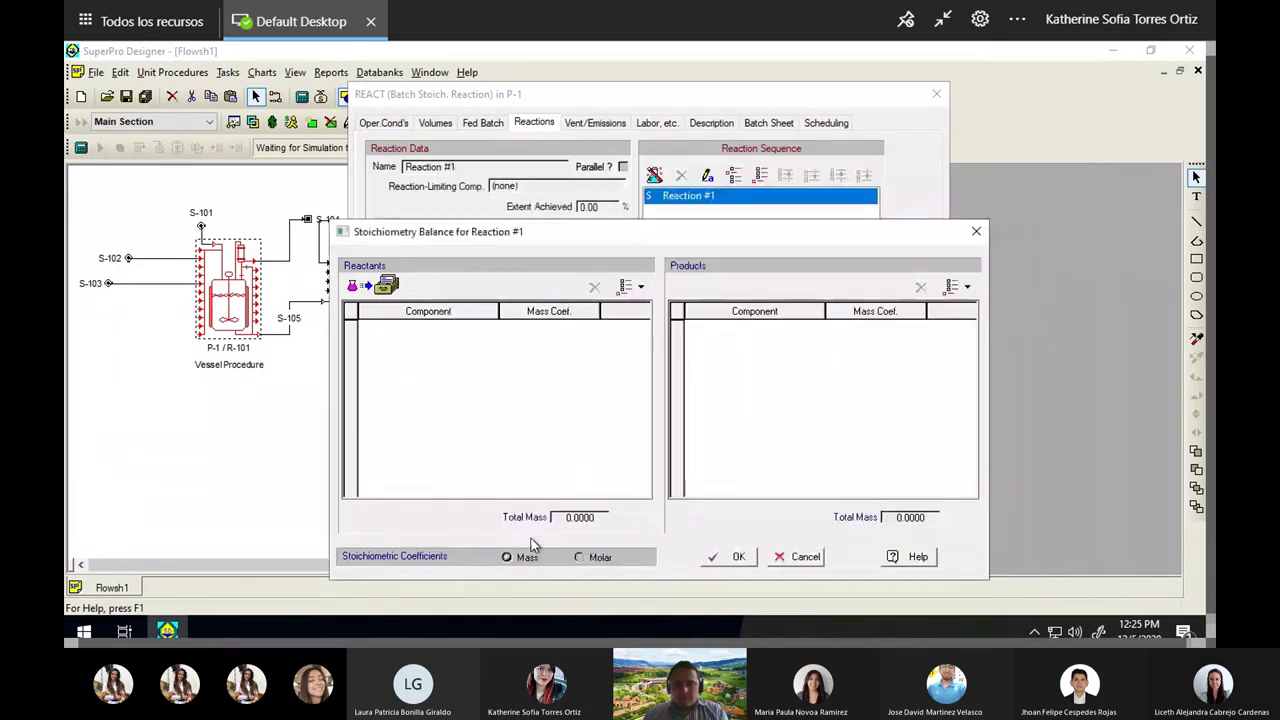
click(642, 288)
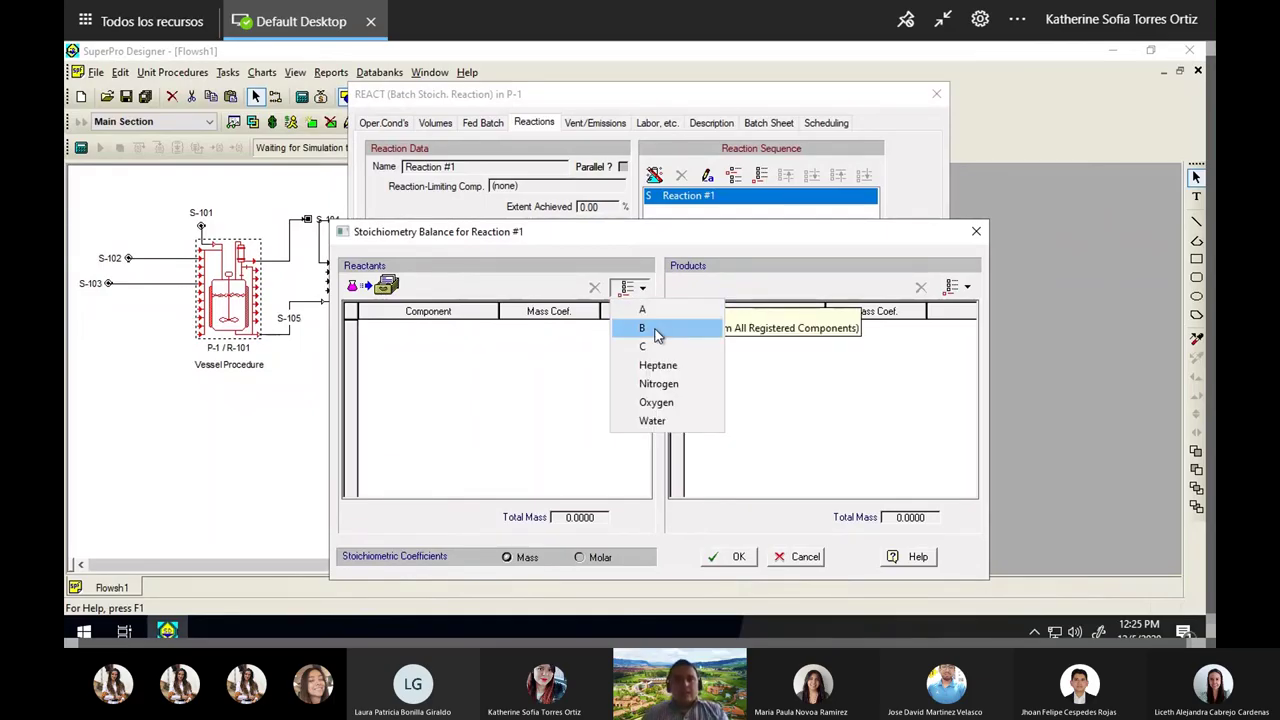
click(642, 309)
click(642, 288)
click(644, 312)
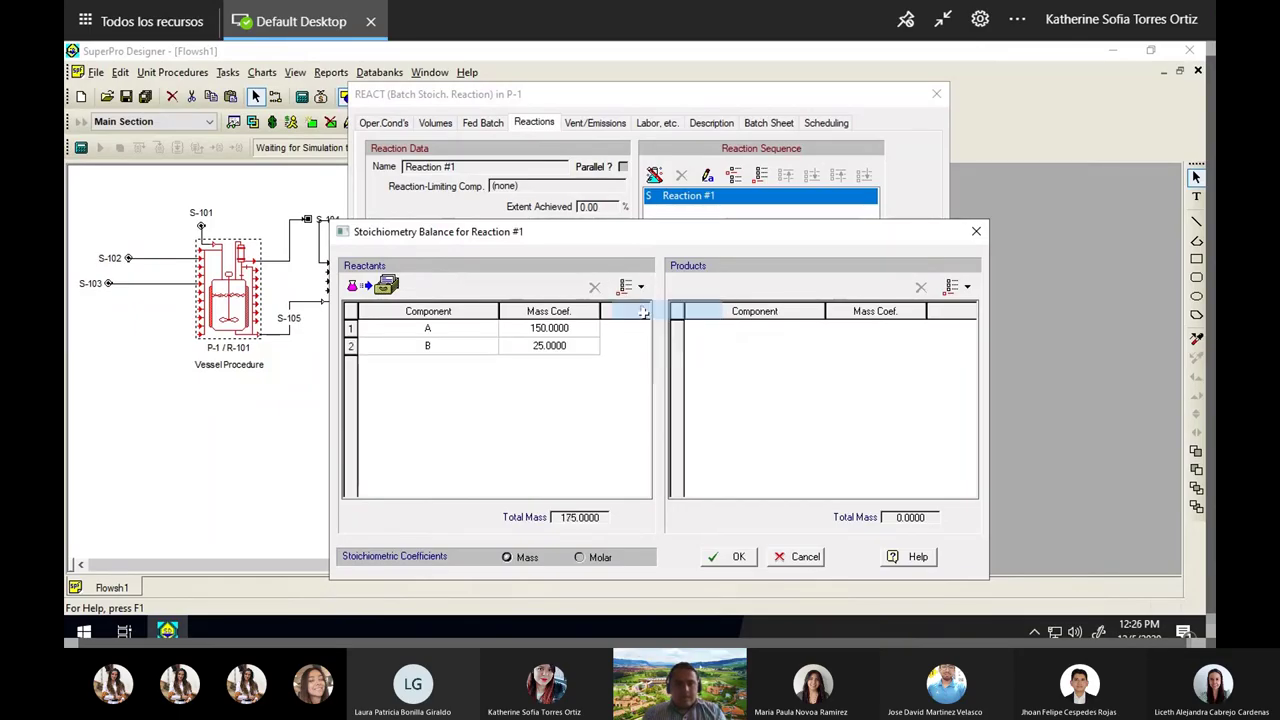
click(968, 288)
click(972, 313)
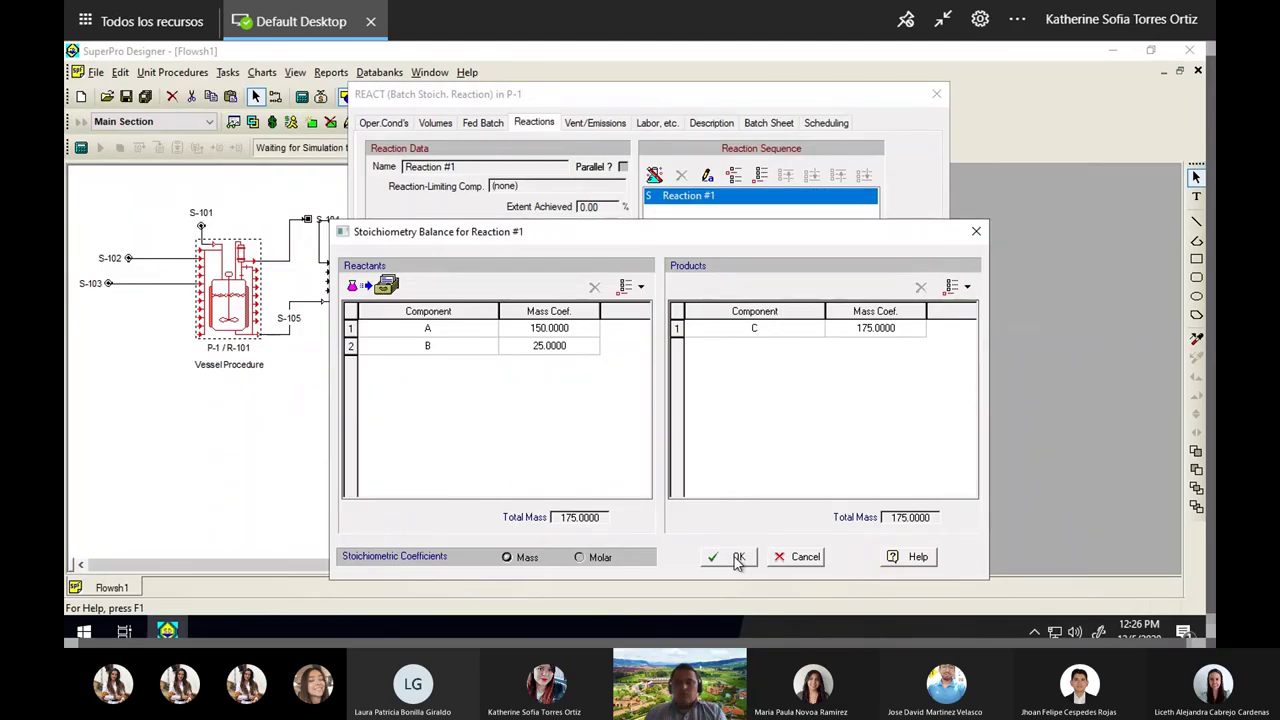
click(737, 558)
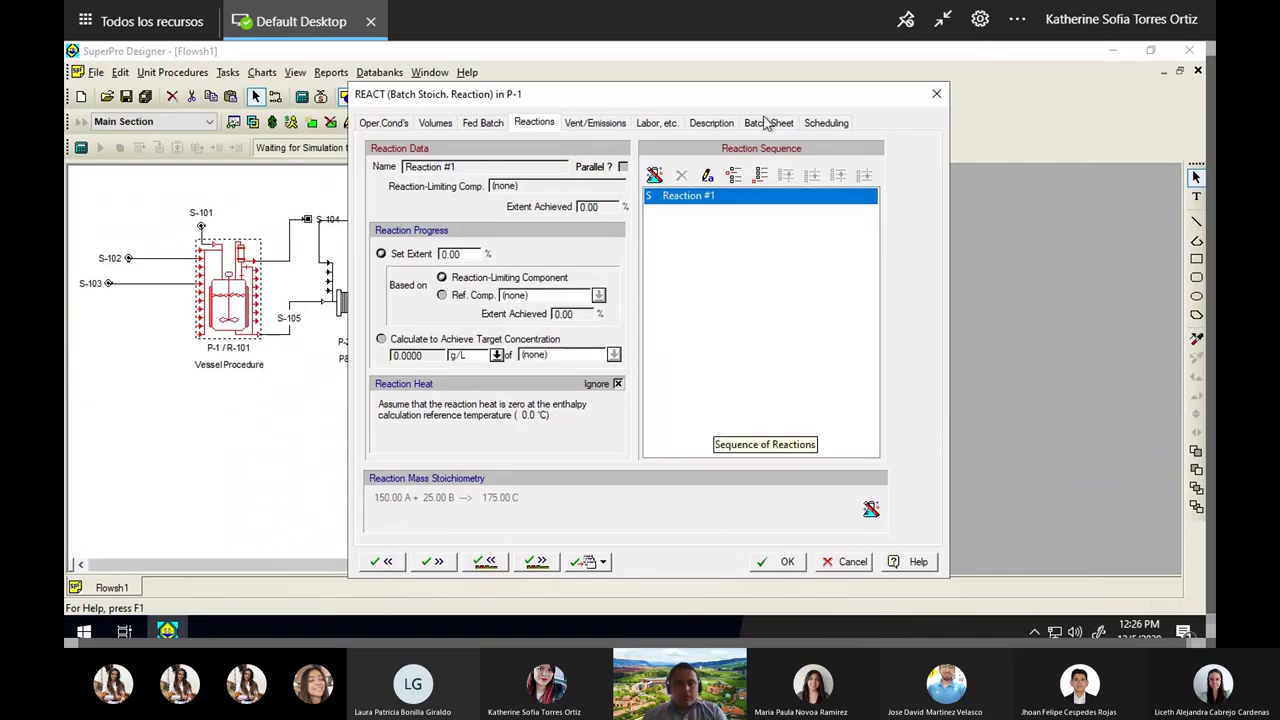
- Reopen Reaction #1's stoichiometry balance to verify it, then close it
click(654, 177)
drag(703, 67, 731, 193)
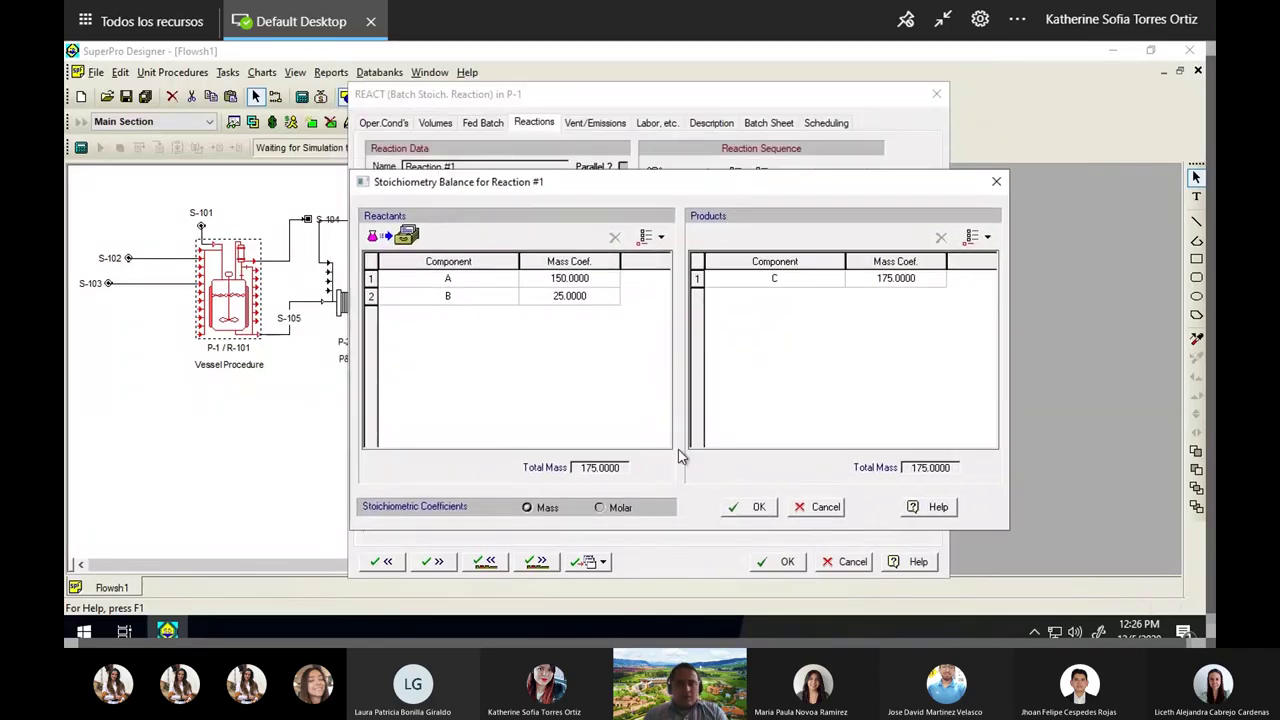
click(757, 509)
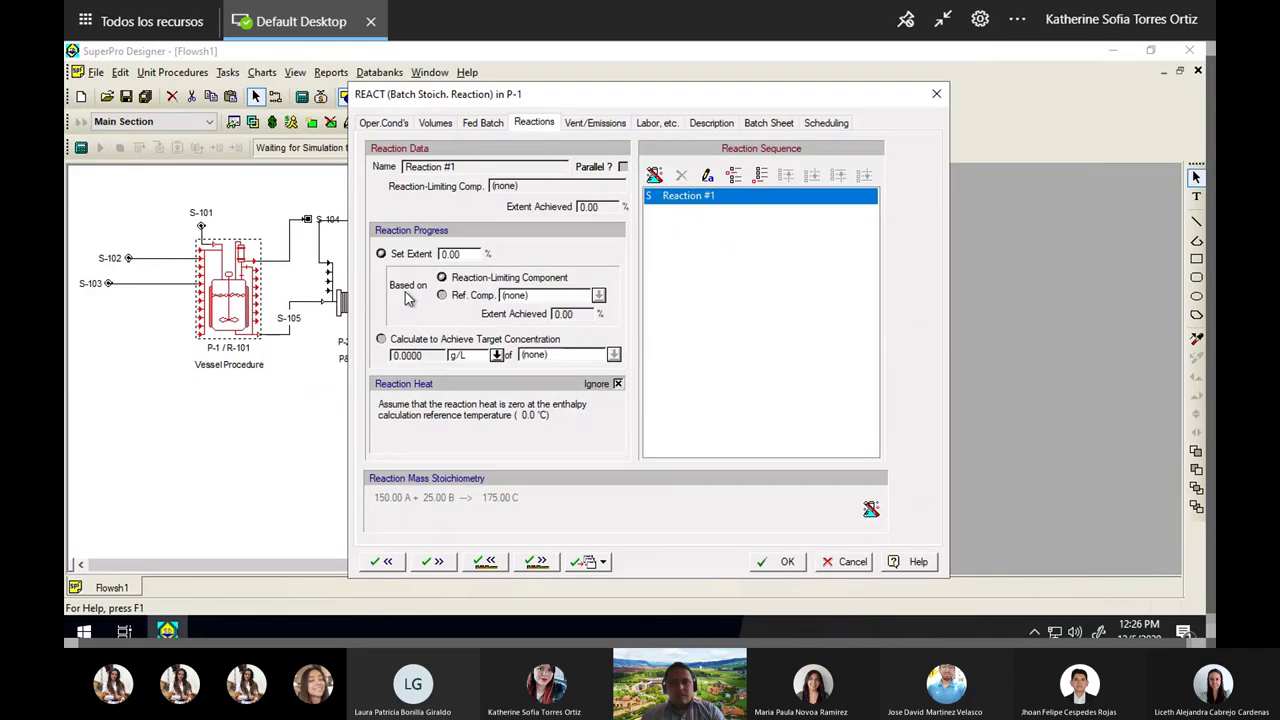
- Set Reaction #1's extent to 95% and save the reaction settings
double_click(468, 256)
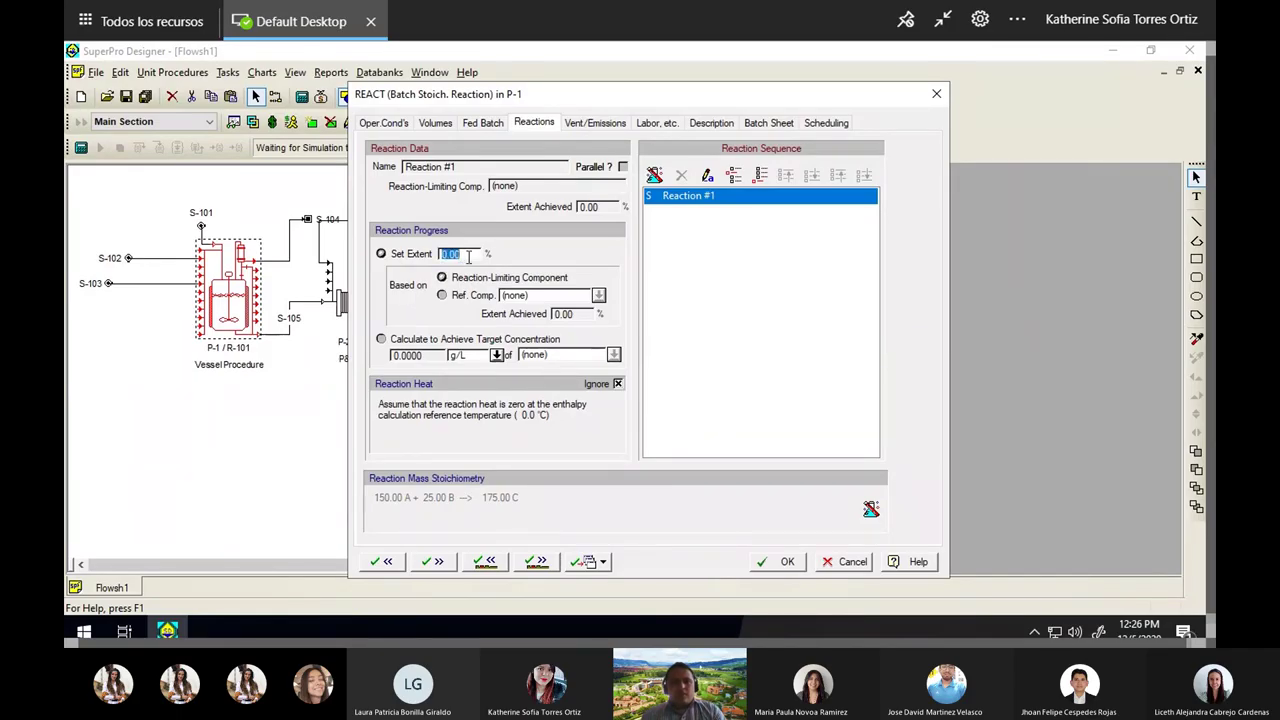
text(95)
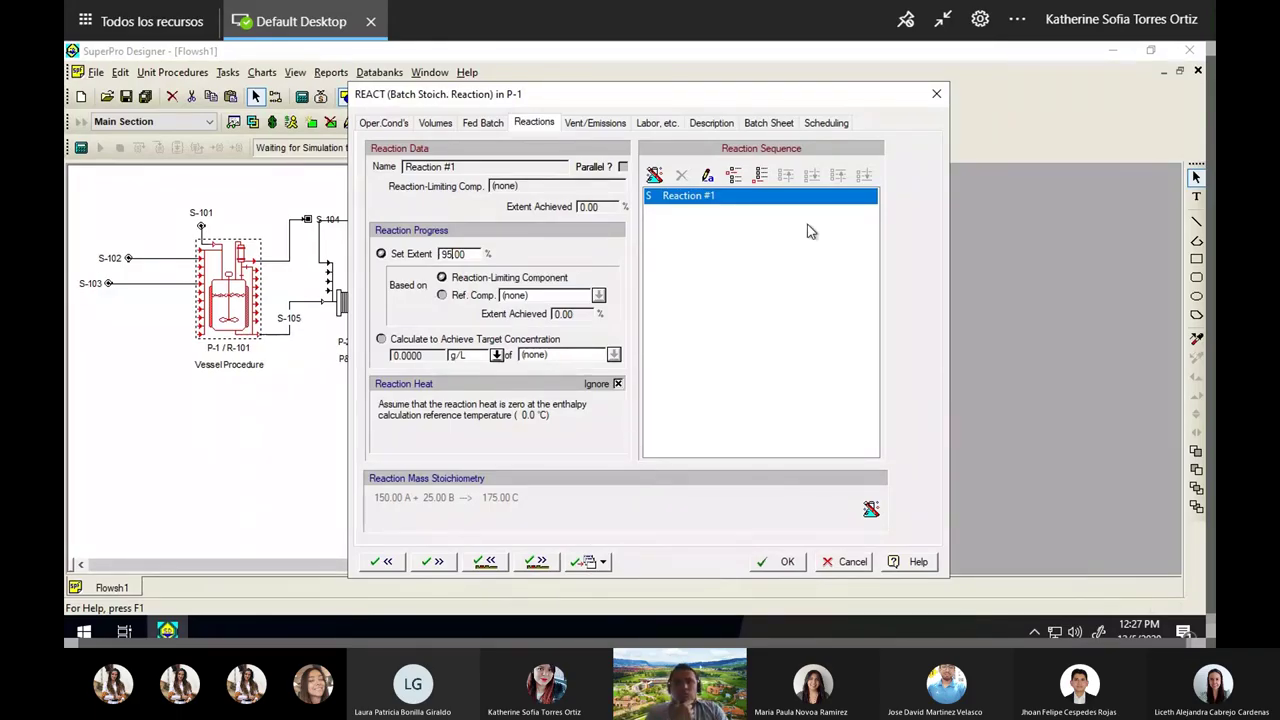
click(838, 125)
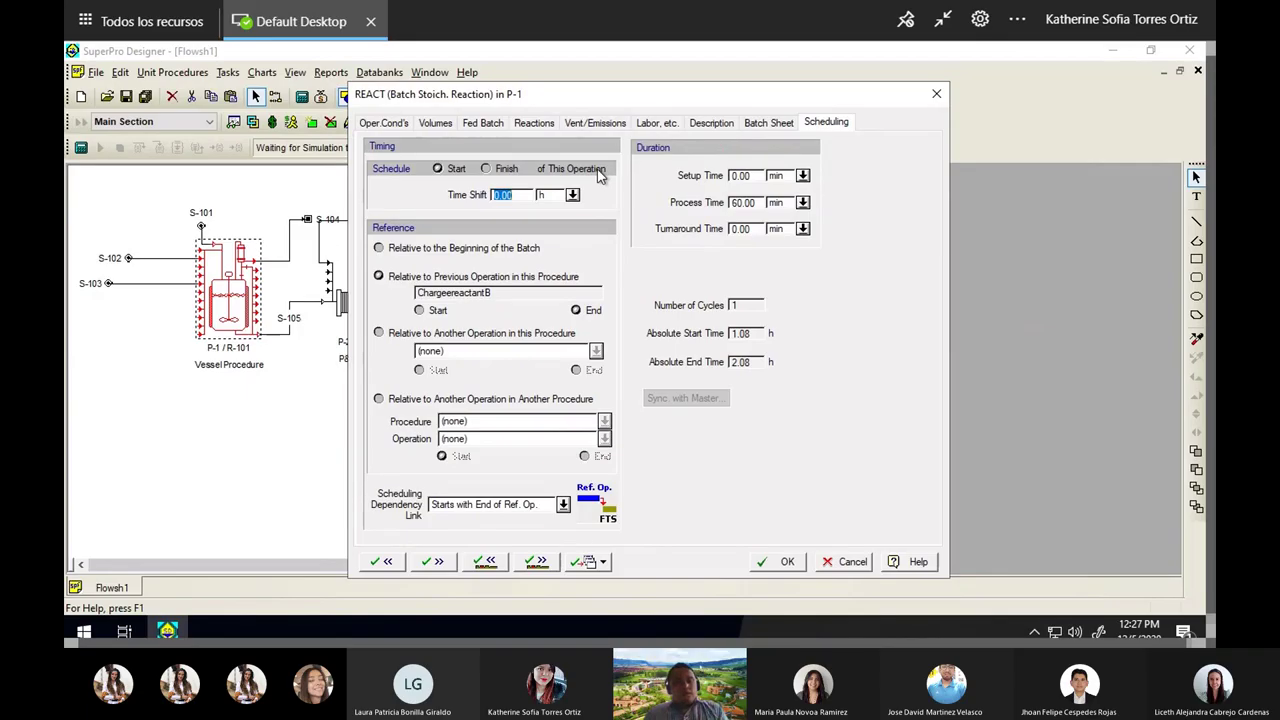
click(538, 125)
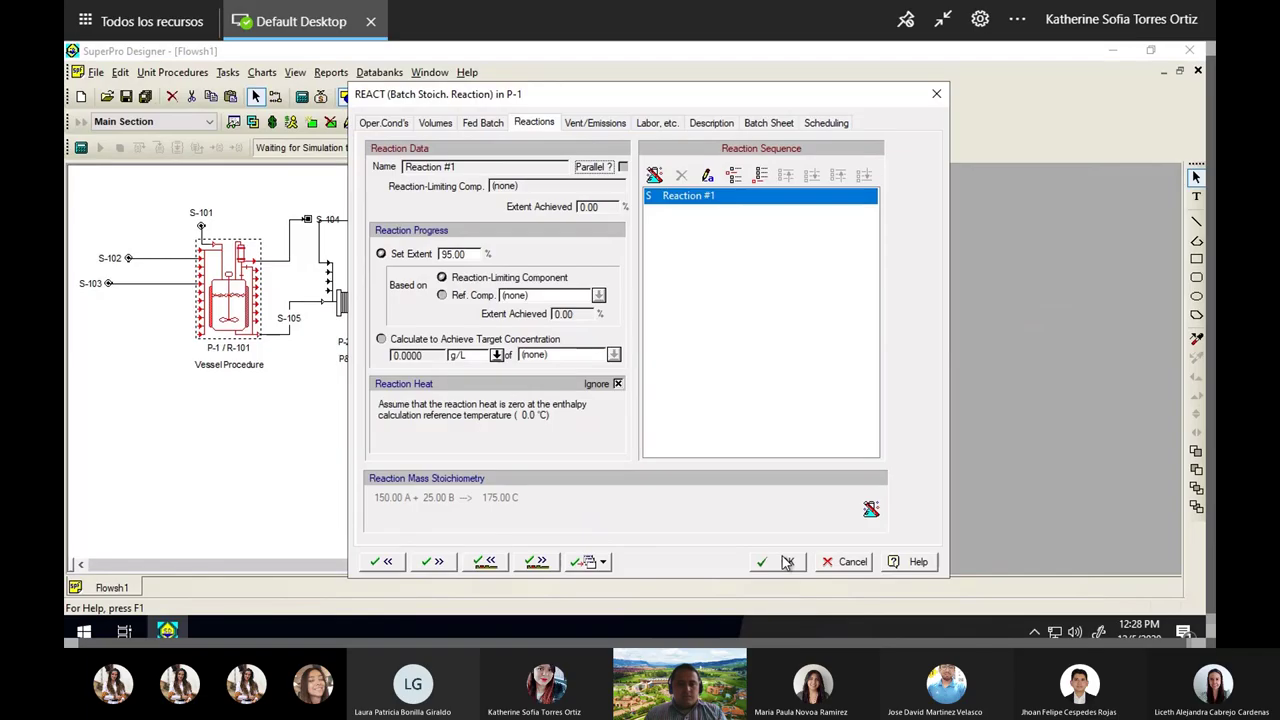
click(440, 562)
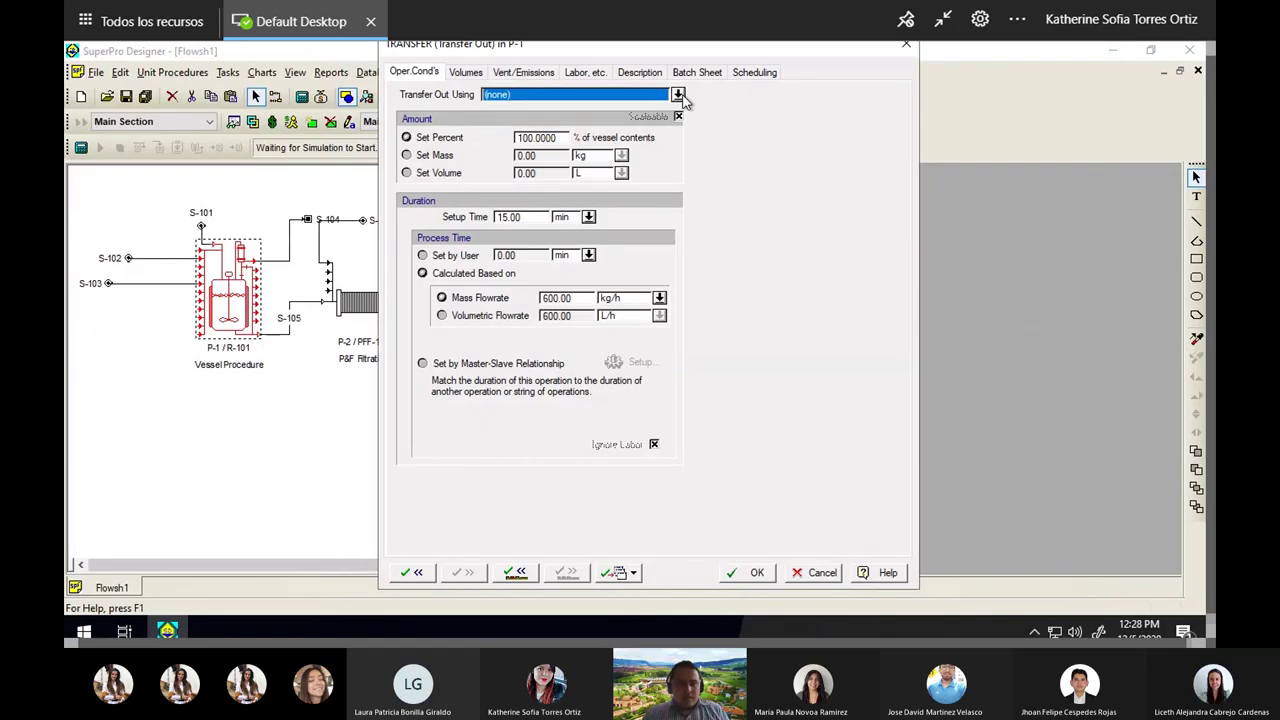
- Send the P-1 transfer out through outlet S-105
click(678, 95)
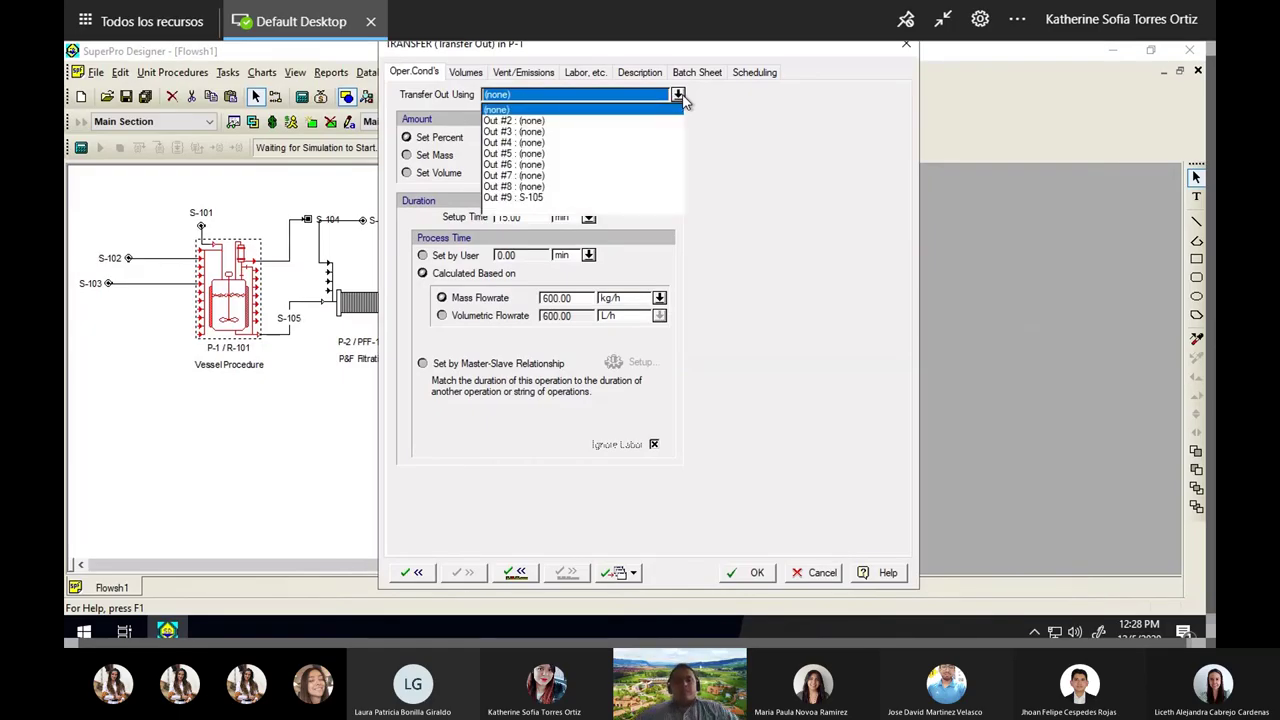
click(531, 199)
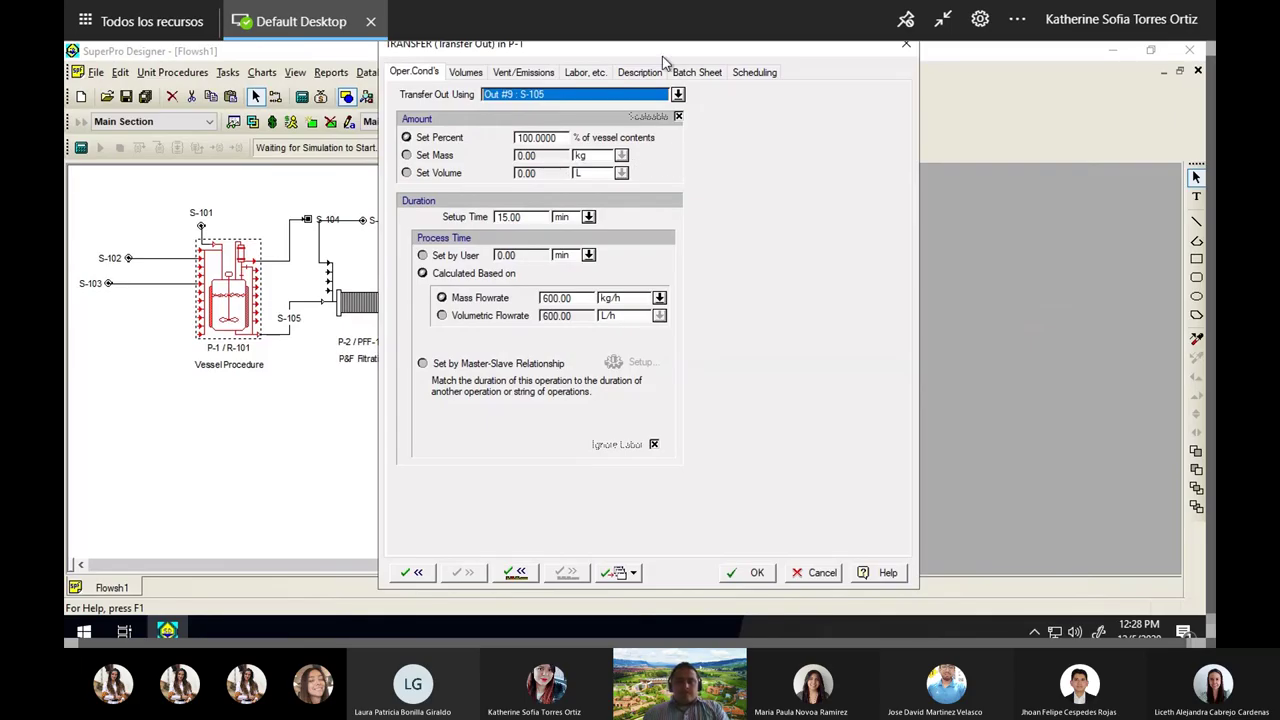
drag(663, 47, 735, 58)
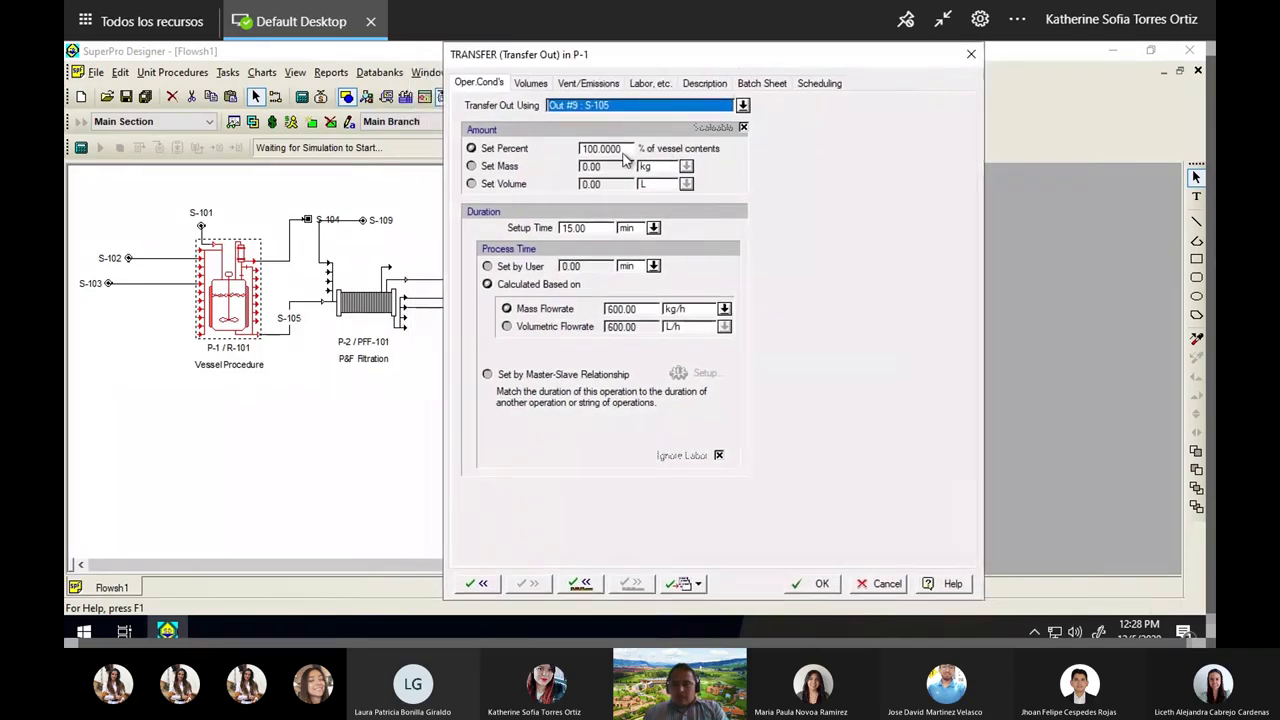
double_click(622, 150)
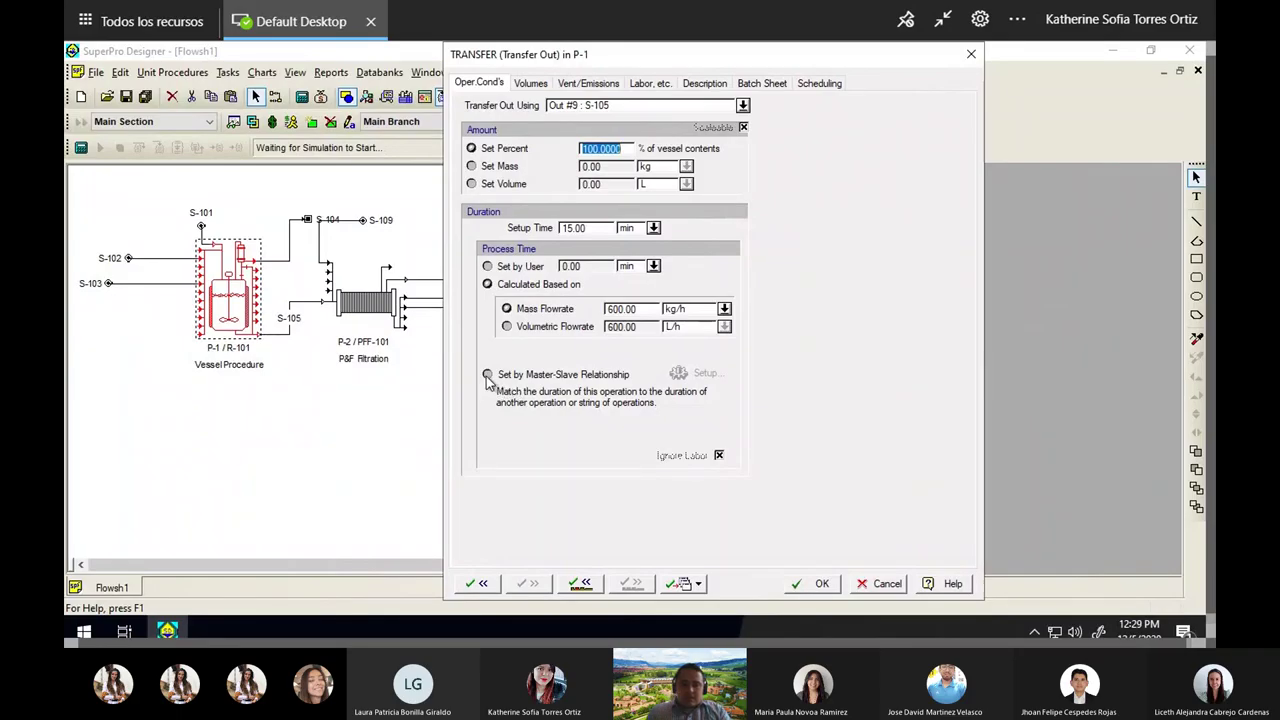
- Set the transfer duration by master-slave relationship and open its setup
click(487, 375)
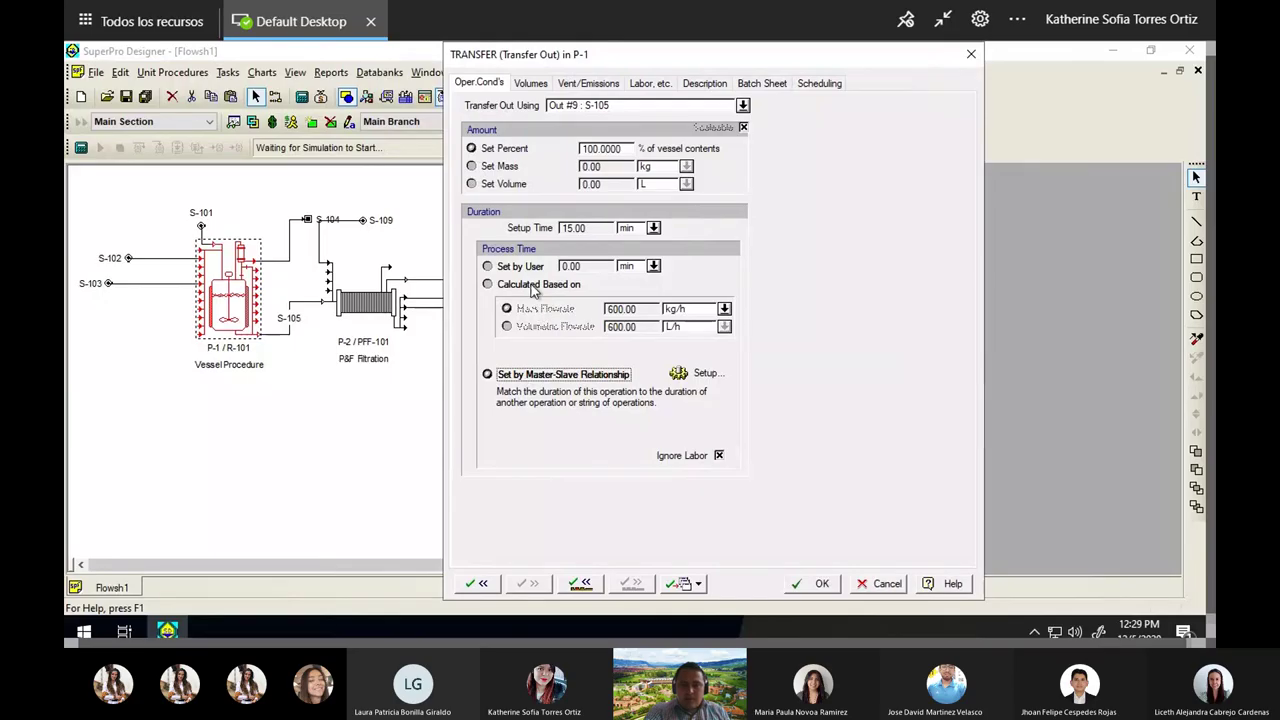
click(488, 266)
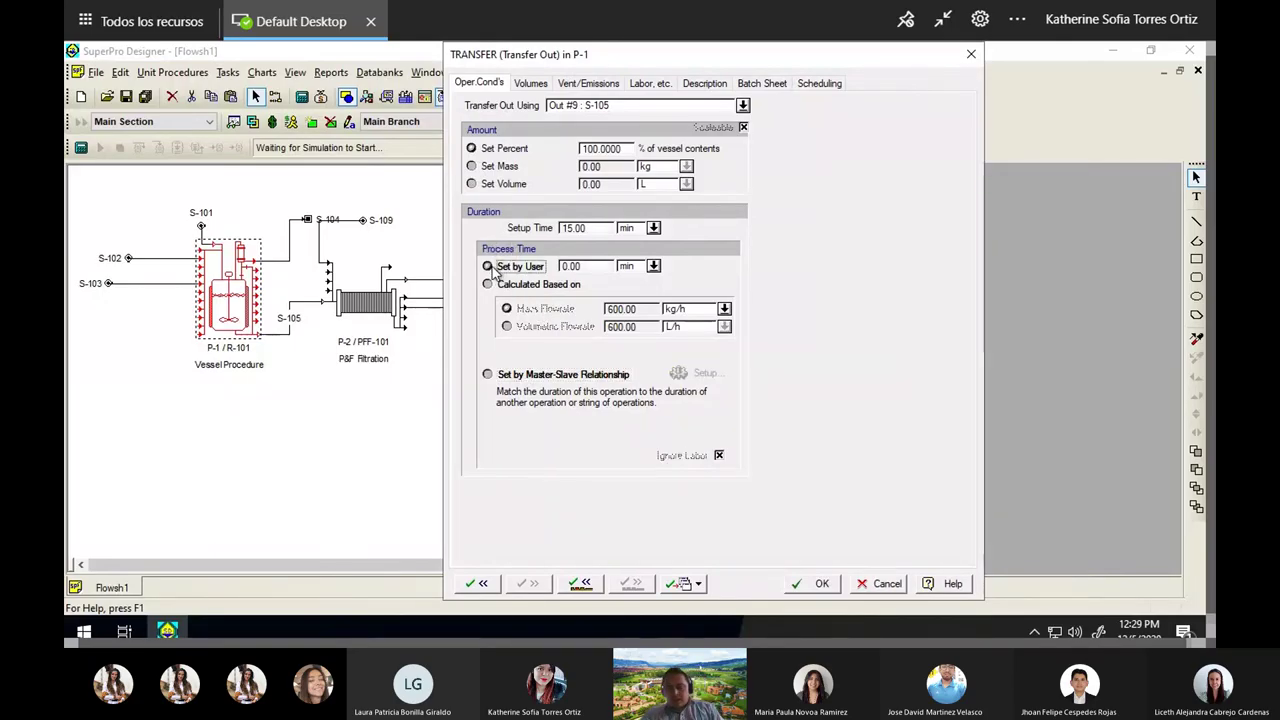
click(487, 374)
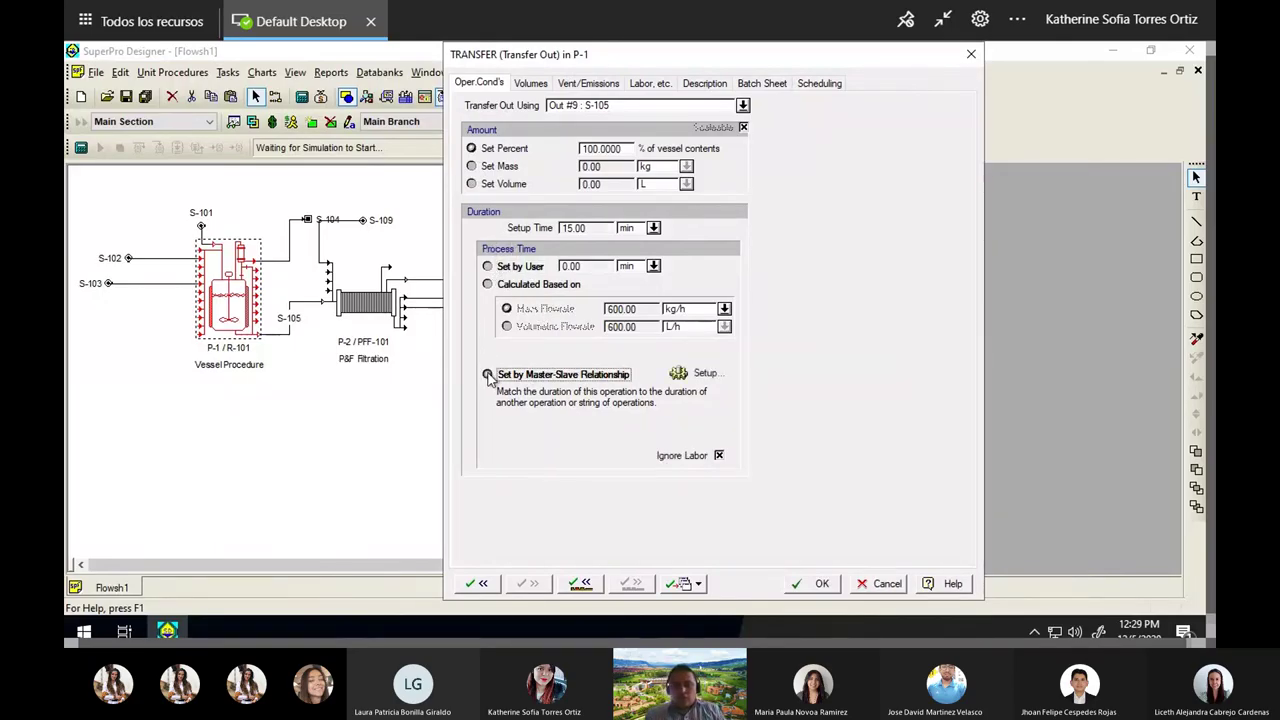
click(705, 373)
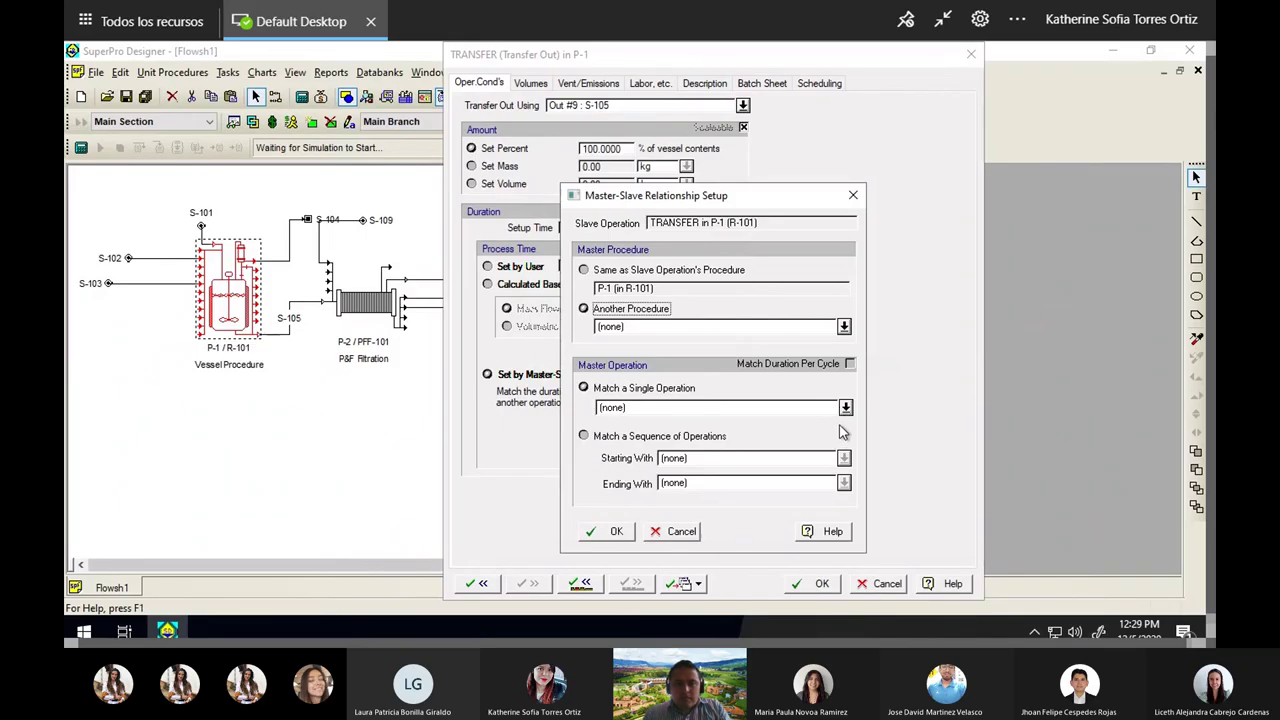
- Match the transfer-out duration to FILTER-1 cloth filtration in master procedure P-2
click(844, 327)
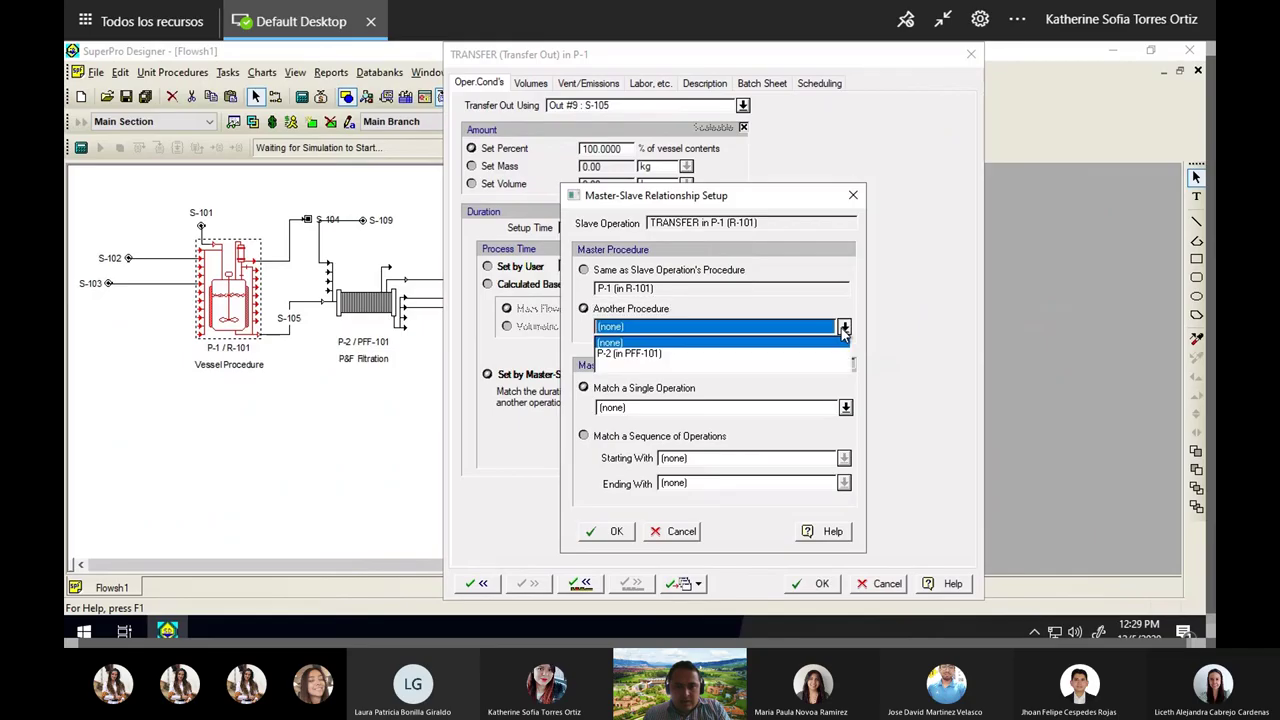
click(645, 354)
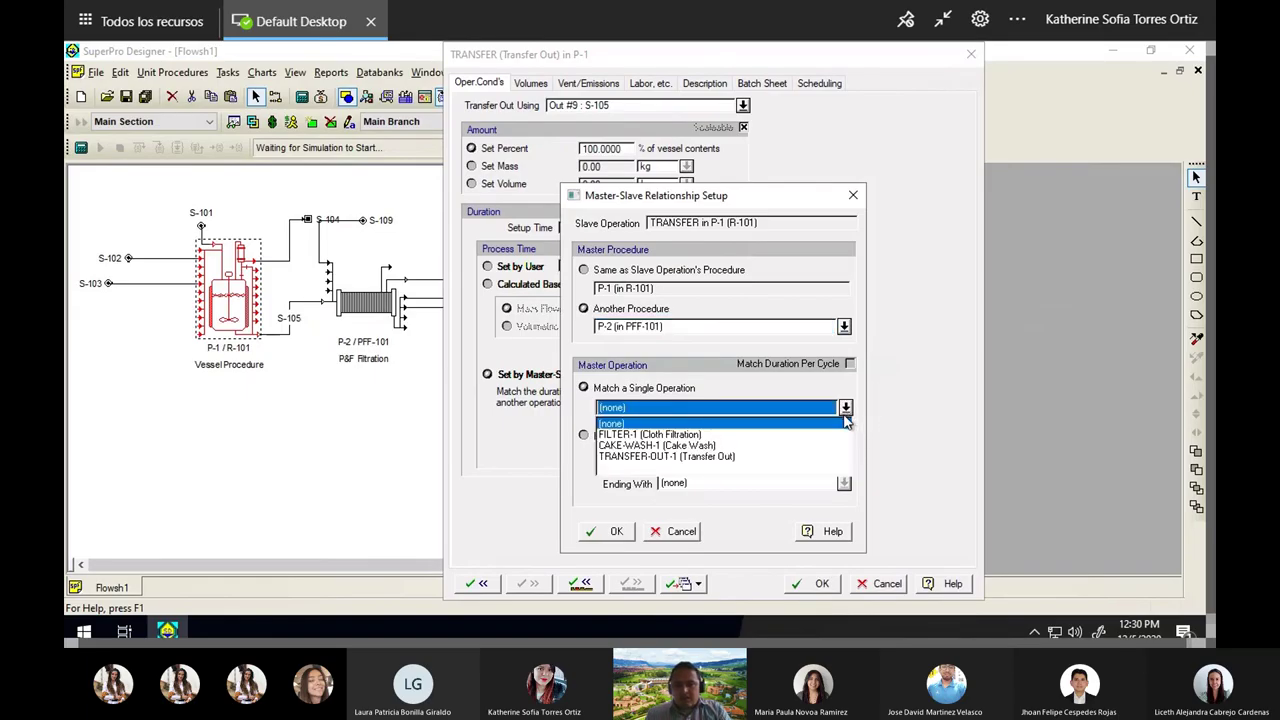
click(660, 434)
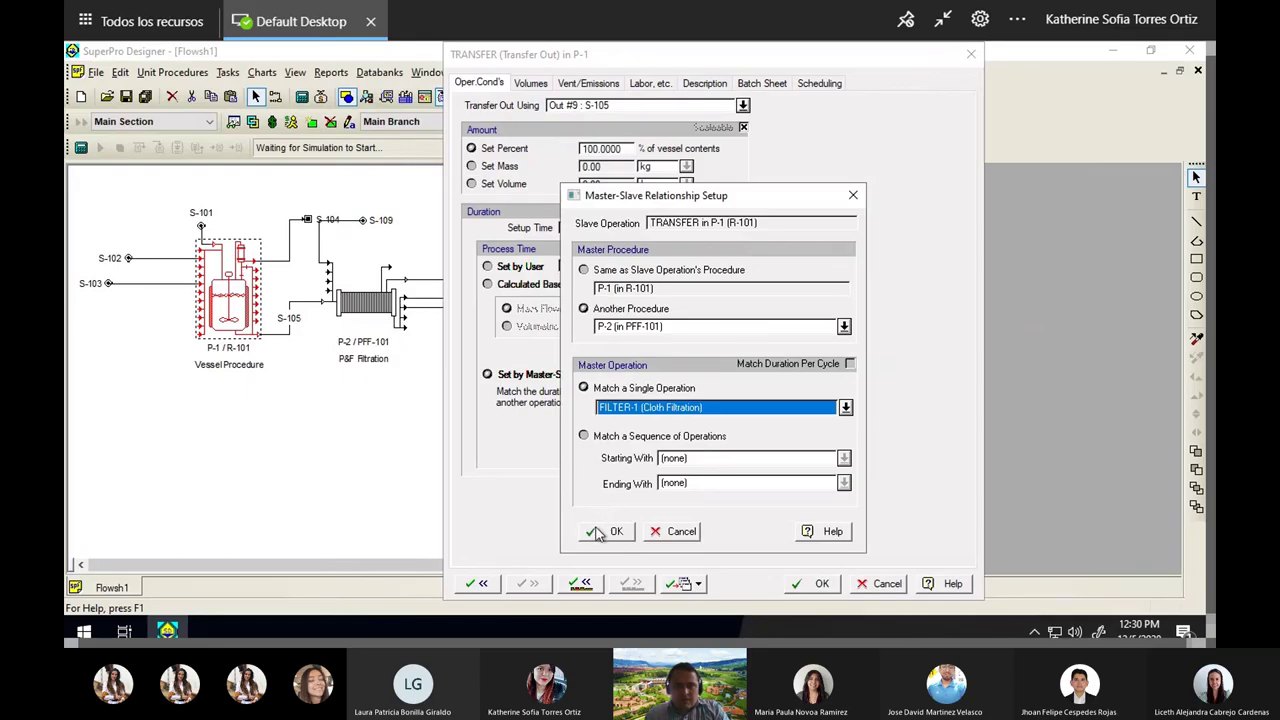
click(605, 531)
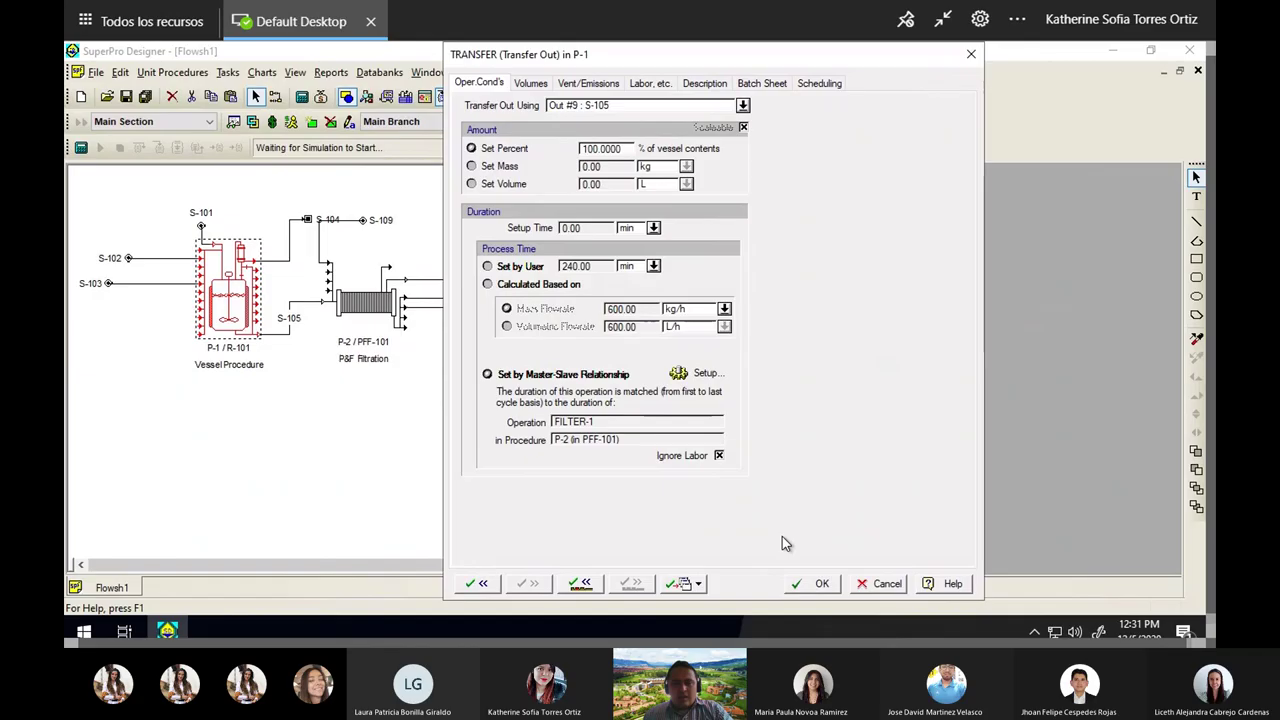
- Apply the TRANSFER (Transfer Out) settings and return to the flowsheet
click(800, 587)
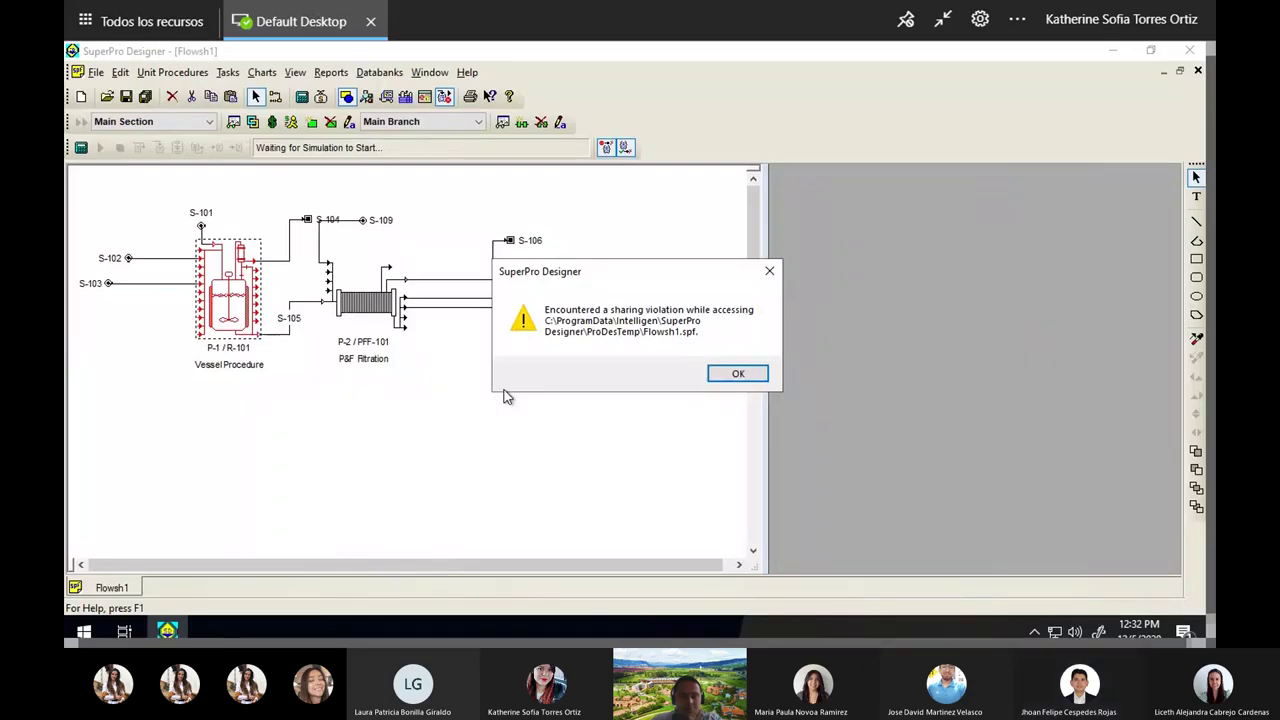
click(740, 373)
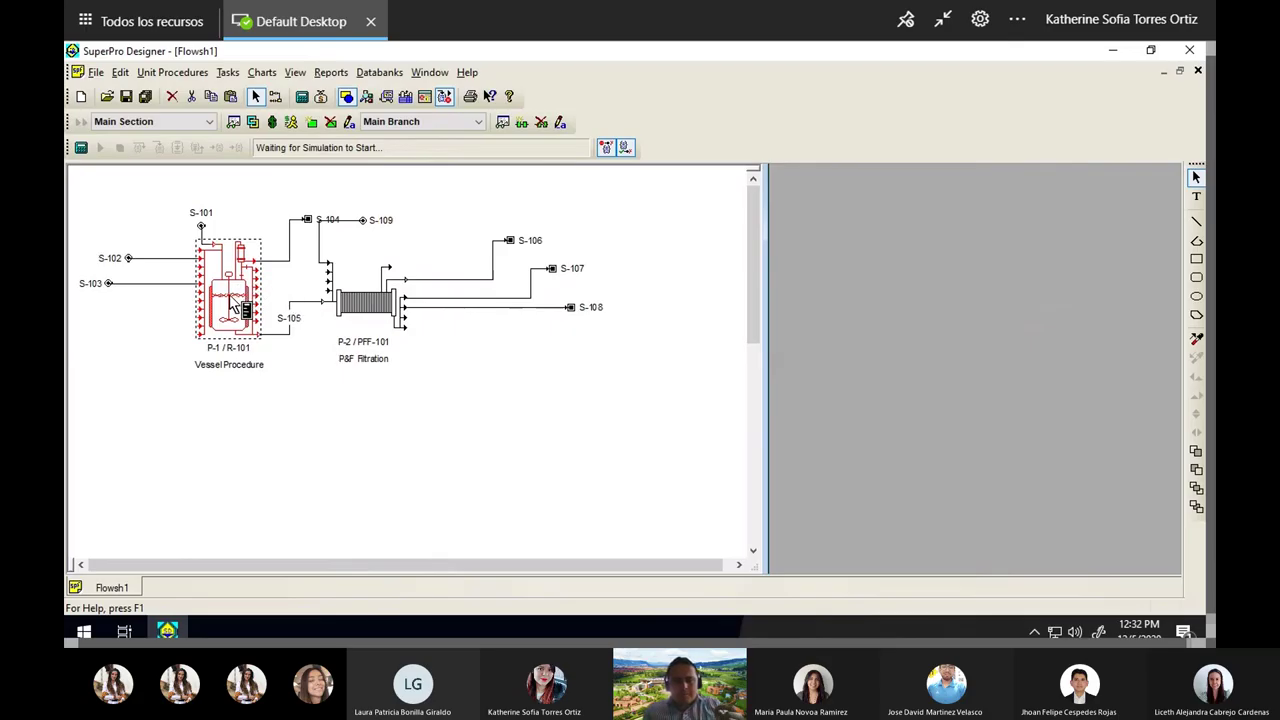
- Select procedure P-2 and review its operation sequence without changes
click(172, 313)
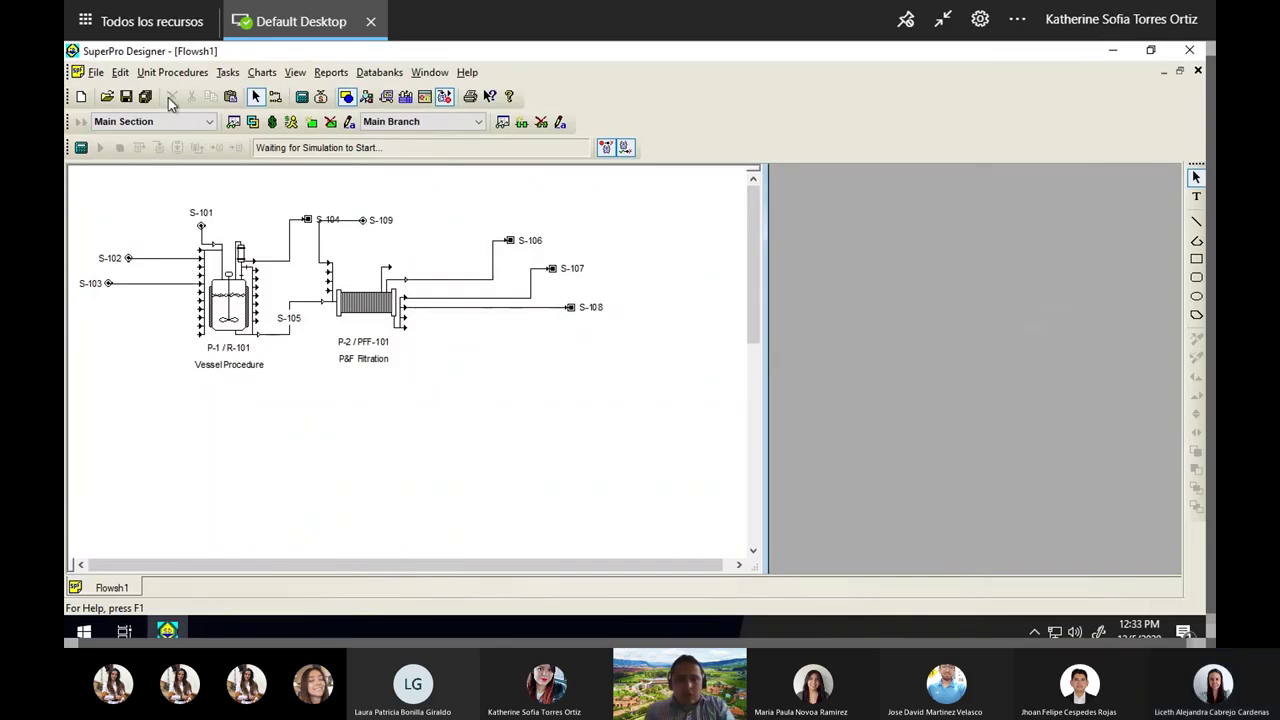
click(370, 312)
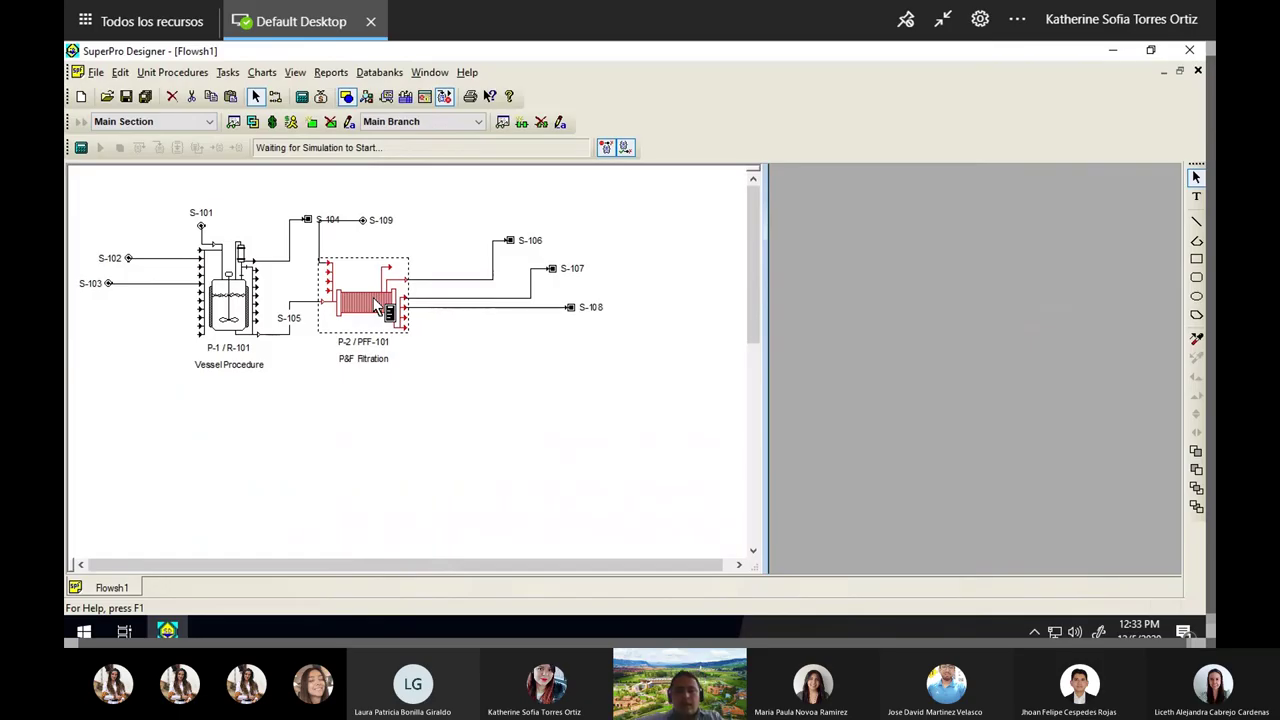
double_click(378, 307)
drag(392, 107, 772, 124)
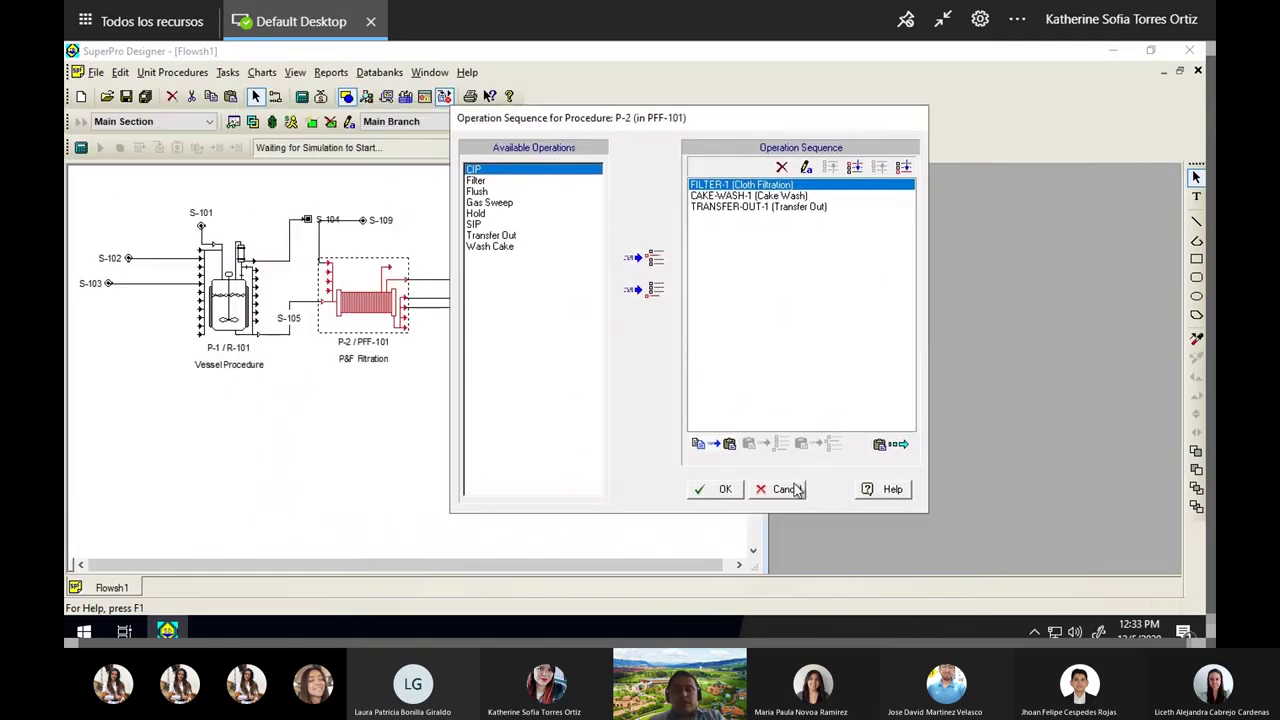
click(787, 489)
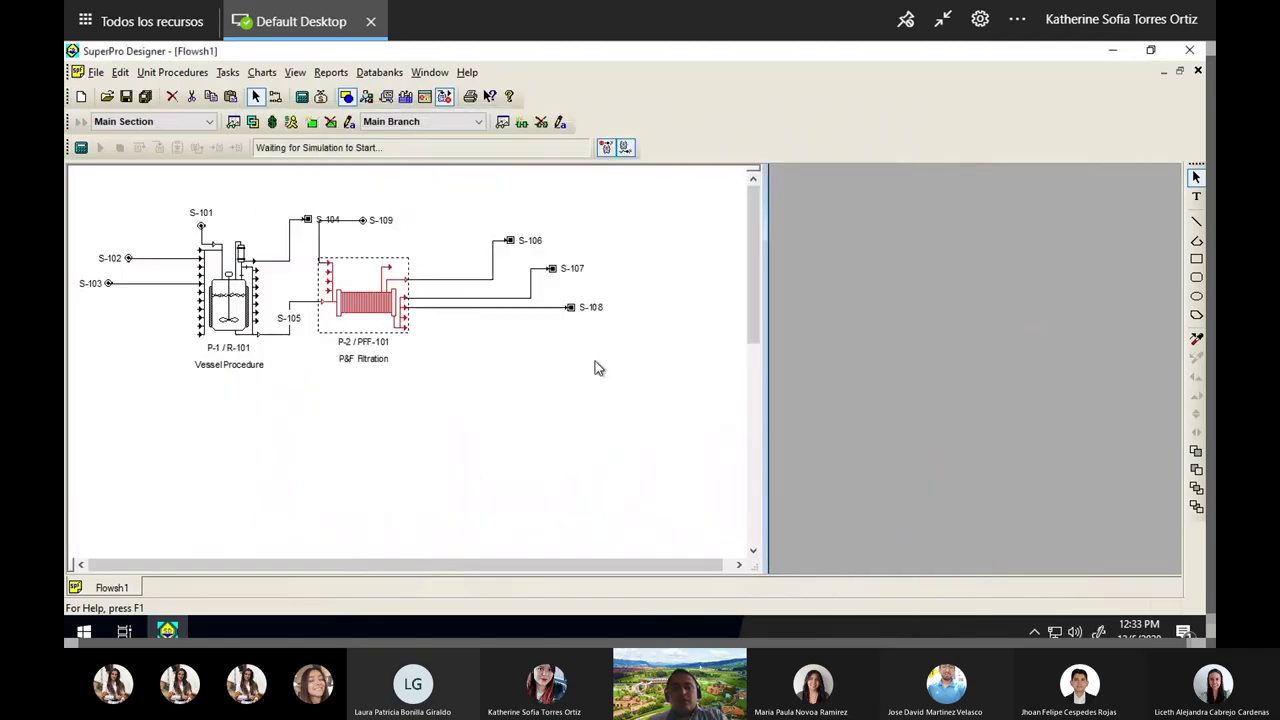
- Open the operation data for P-2's FILTER-1 cloth filtration
right_click(362, 310)
mouse_move(447, 299)
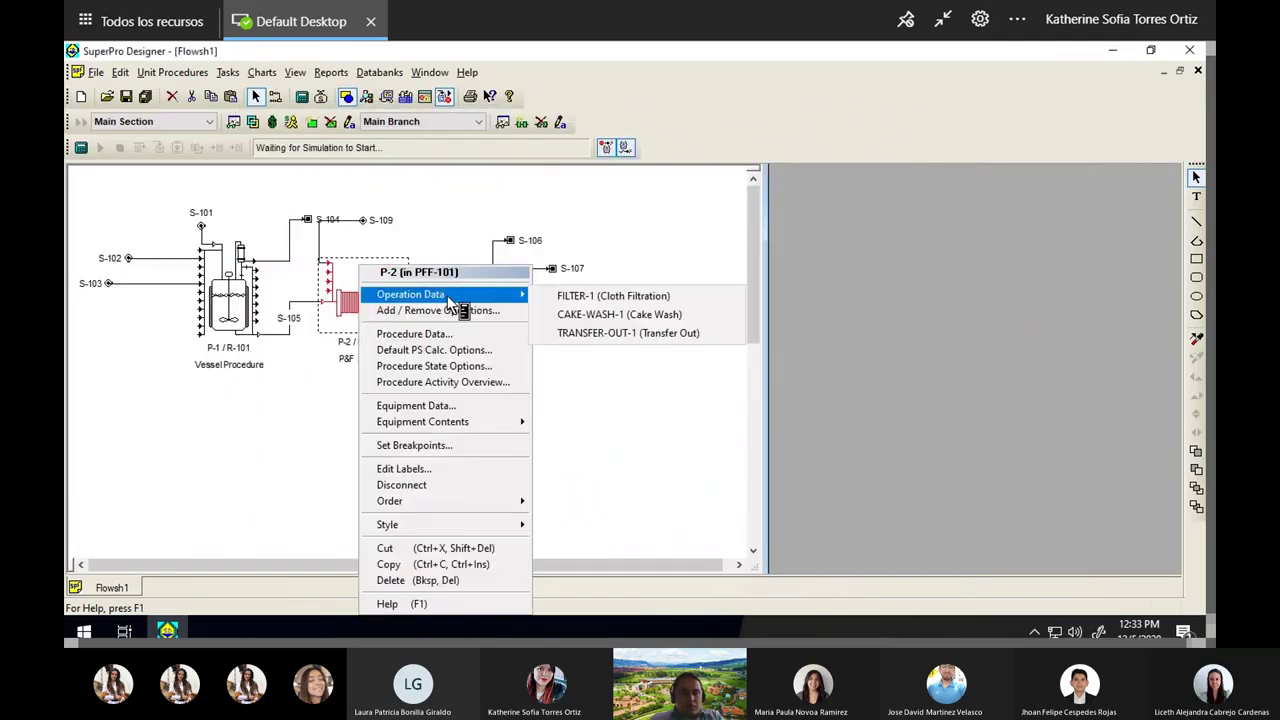
click(594, 295)
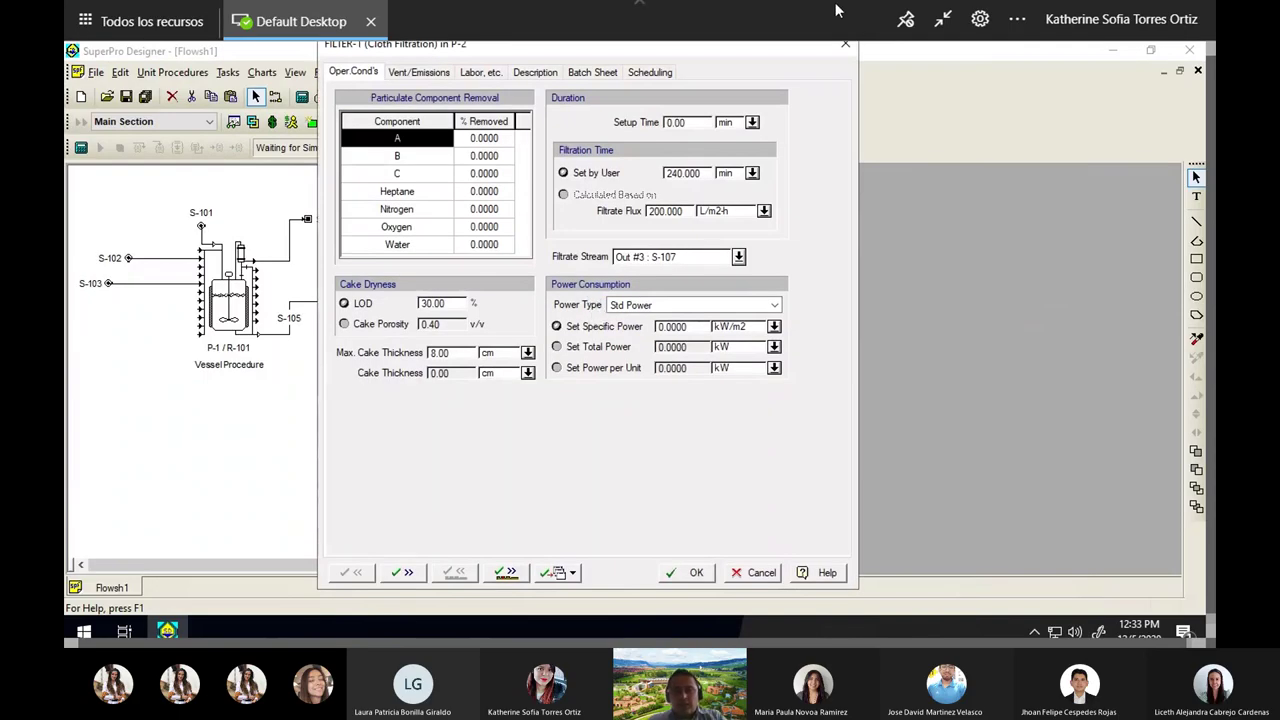
- Set component C's percent removed to 95% in FILTER-1's particulate removal table
drag(759, 52, 883, 67)
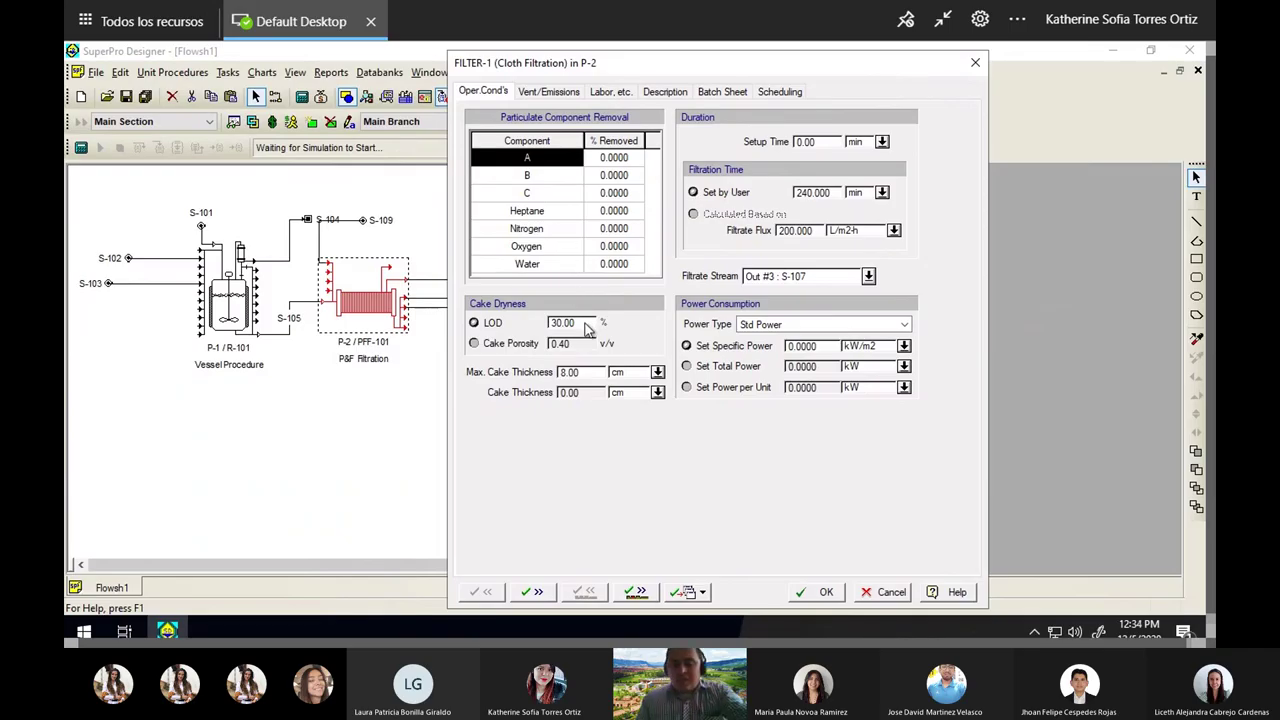
click(541, 195)
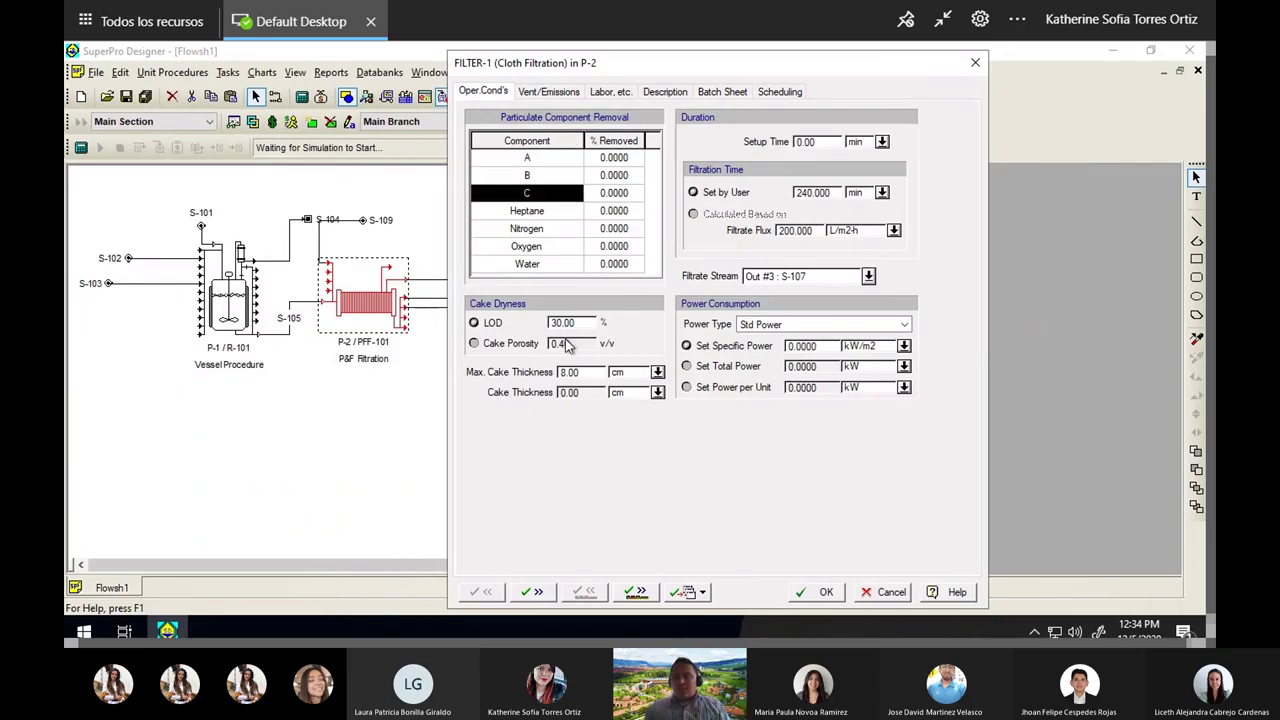
click(615, 193)
double_click(615, 193)
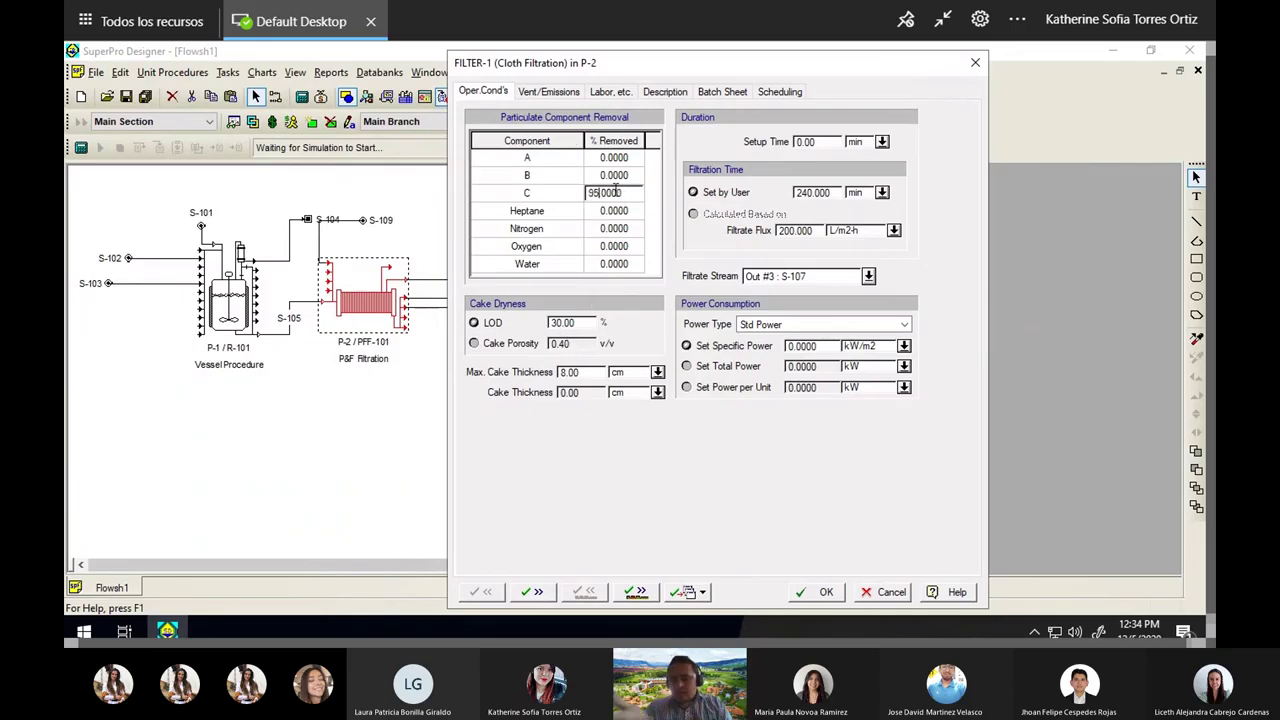
text(95)
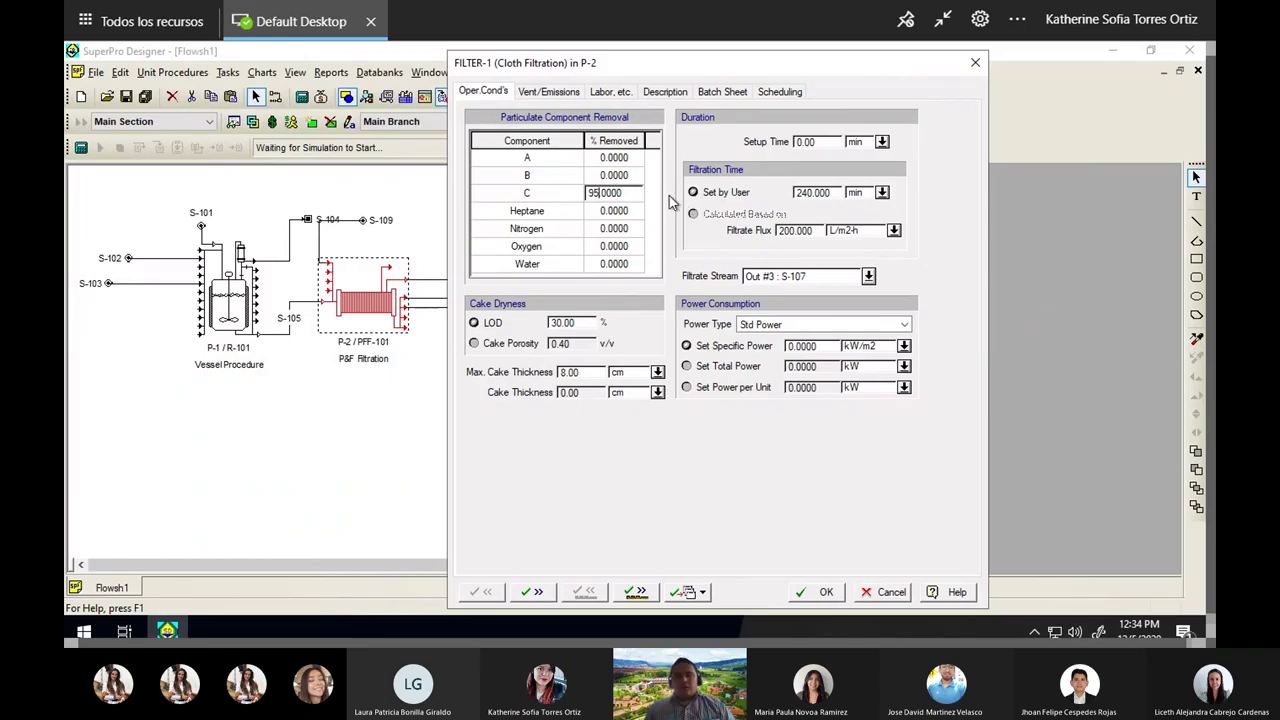
click(620, 210)
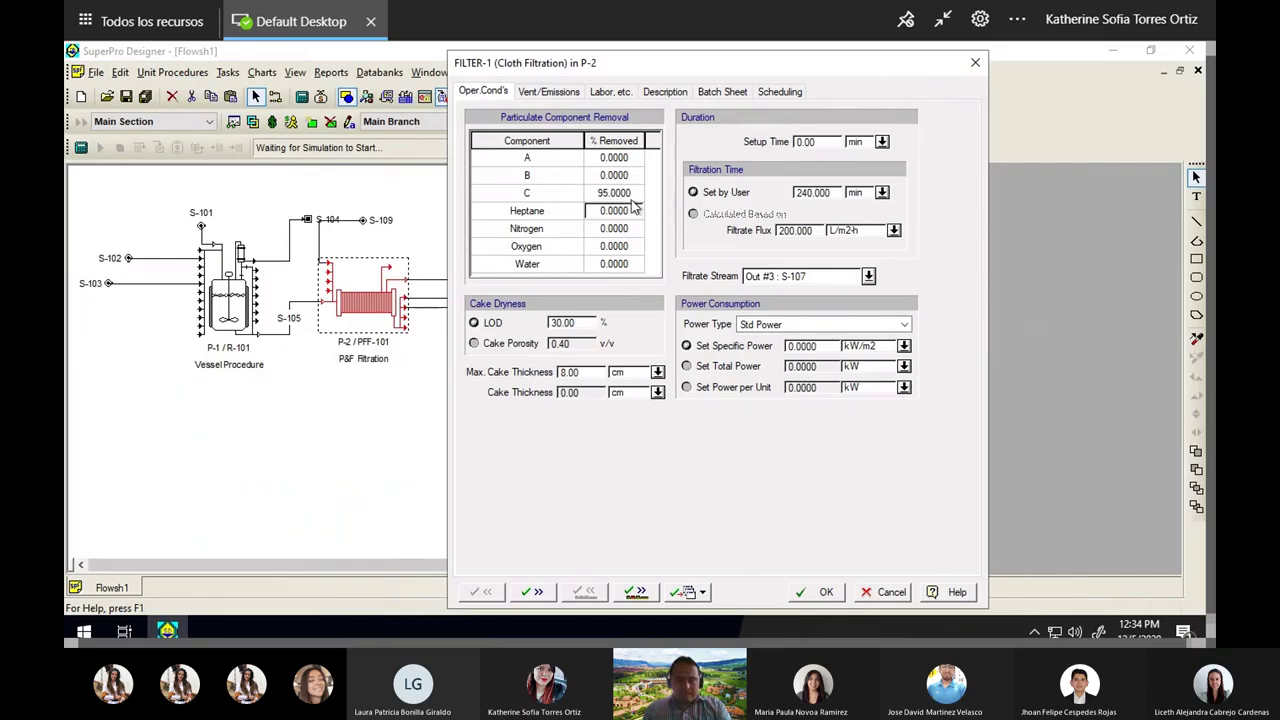
click(557, 196)
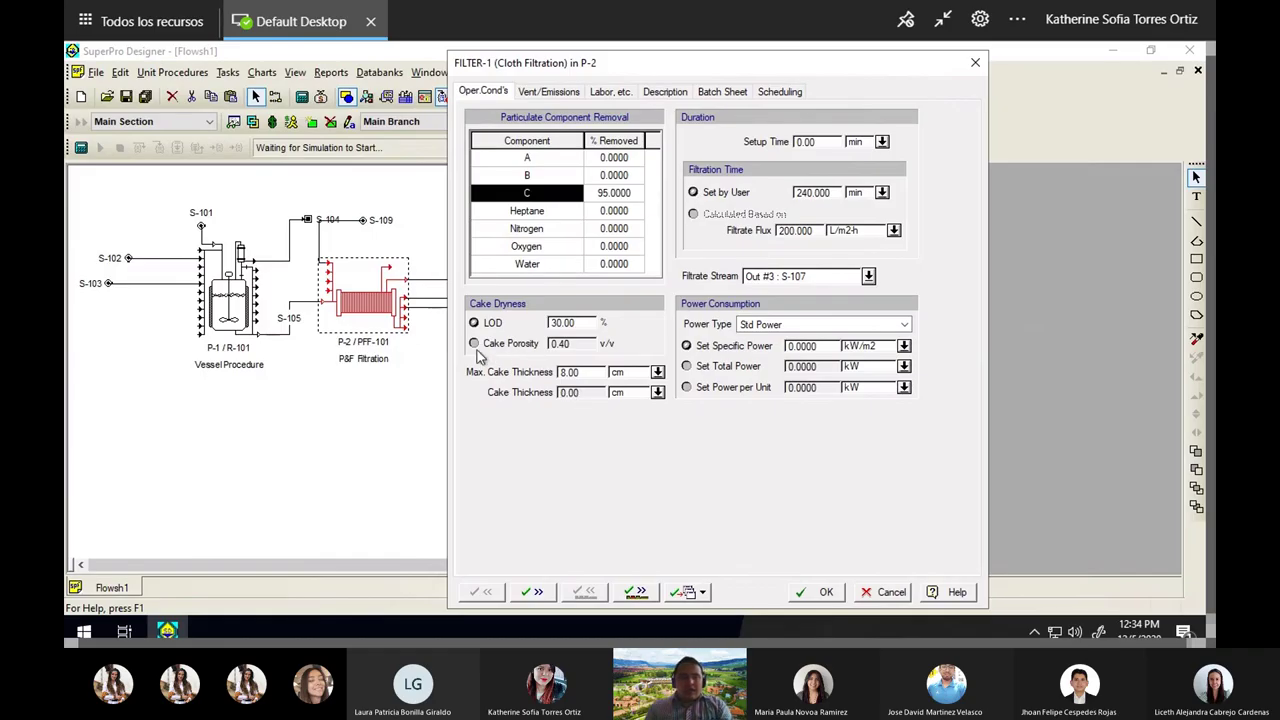
- Set FILTER-1's cake LOD to 35% and its user-set filtration time to 3 h
click(585, 322)
text(35)
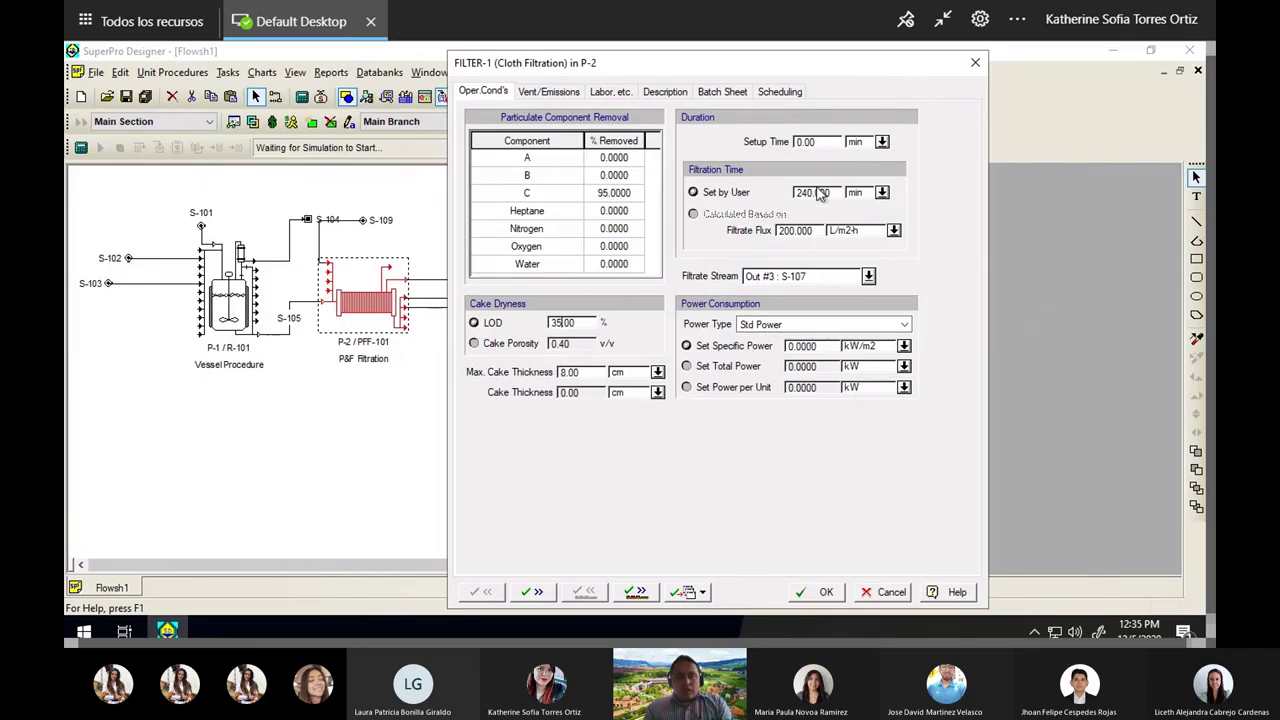
double_click(816, 142)
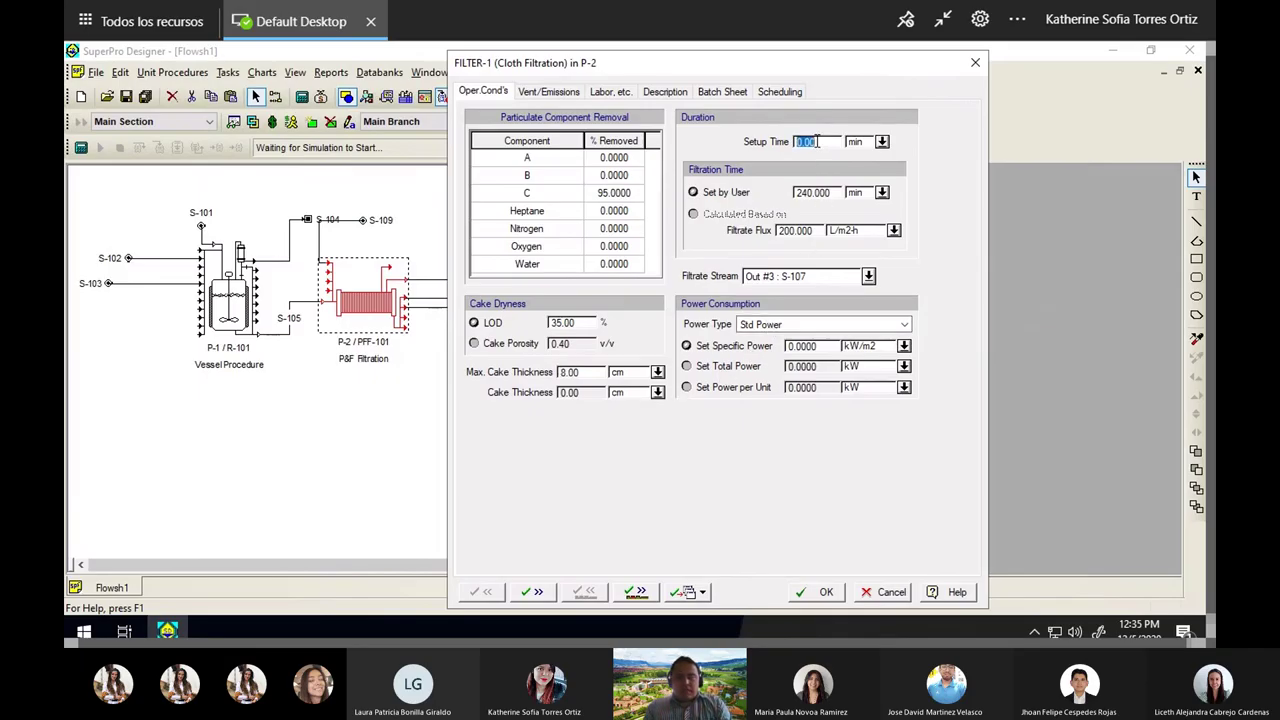
double_click(833, 195)
text(3.000)
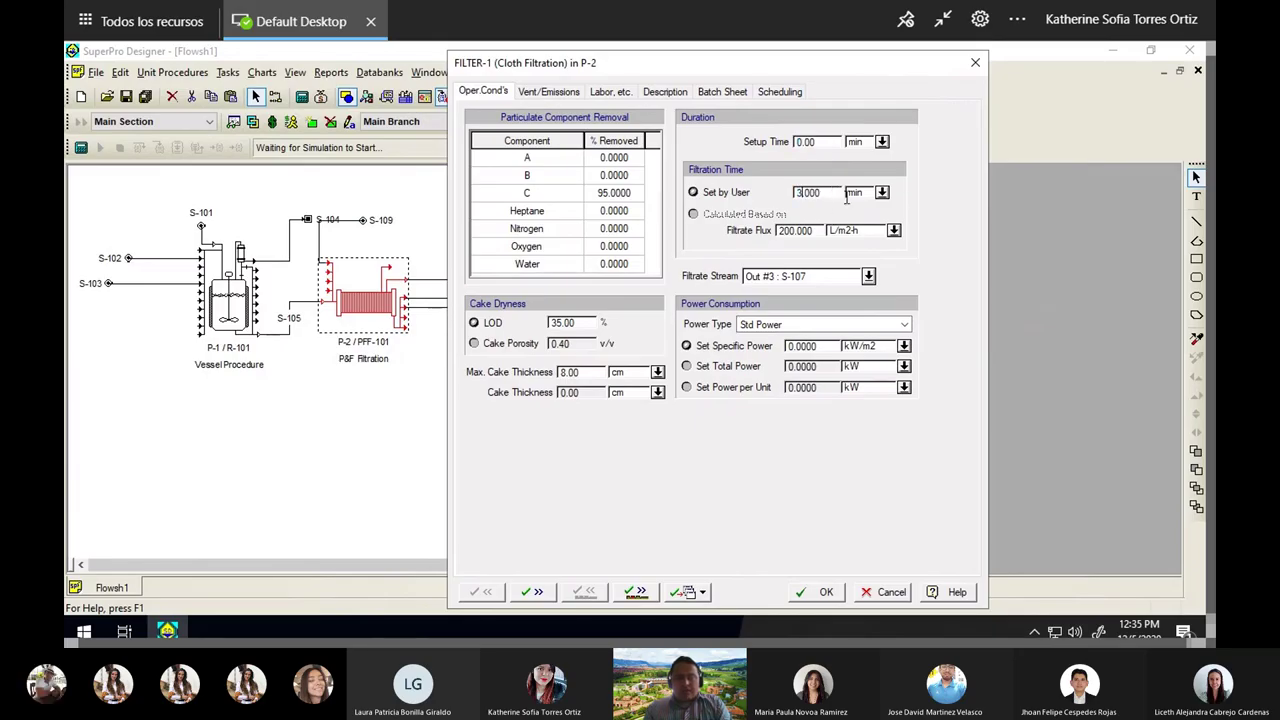
click(882, 194)
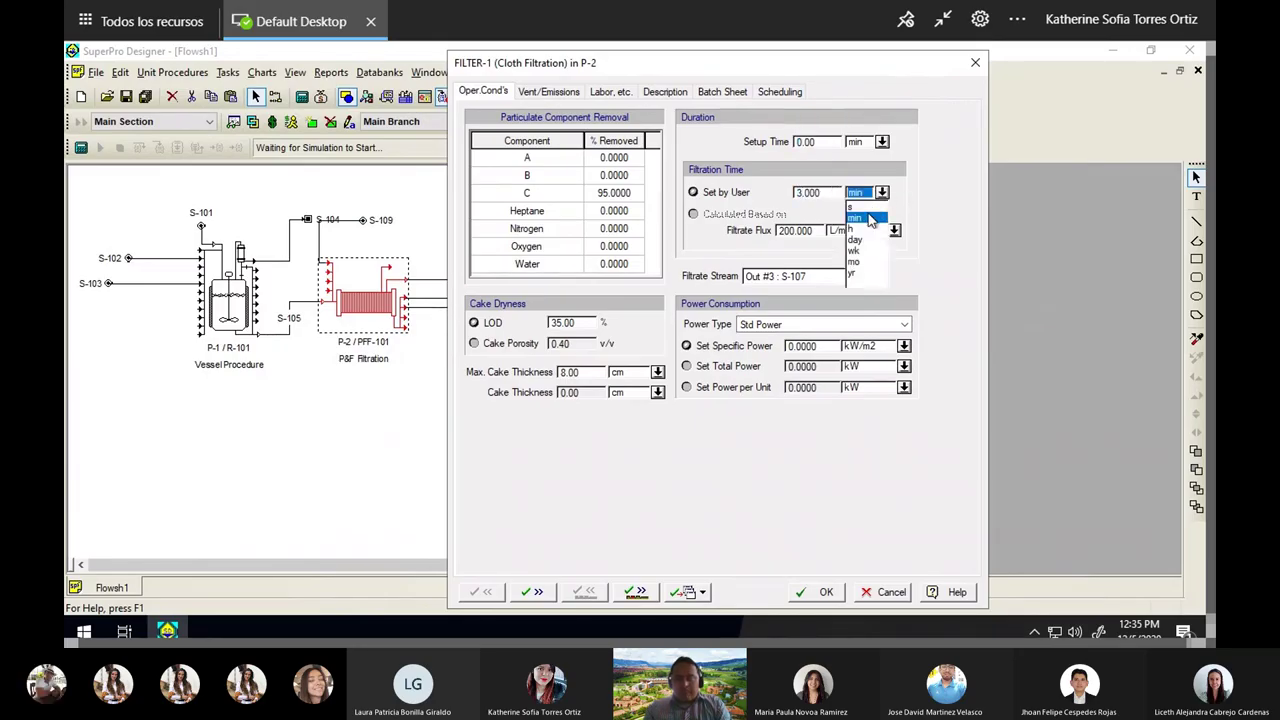
click(853, 228)
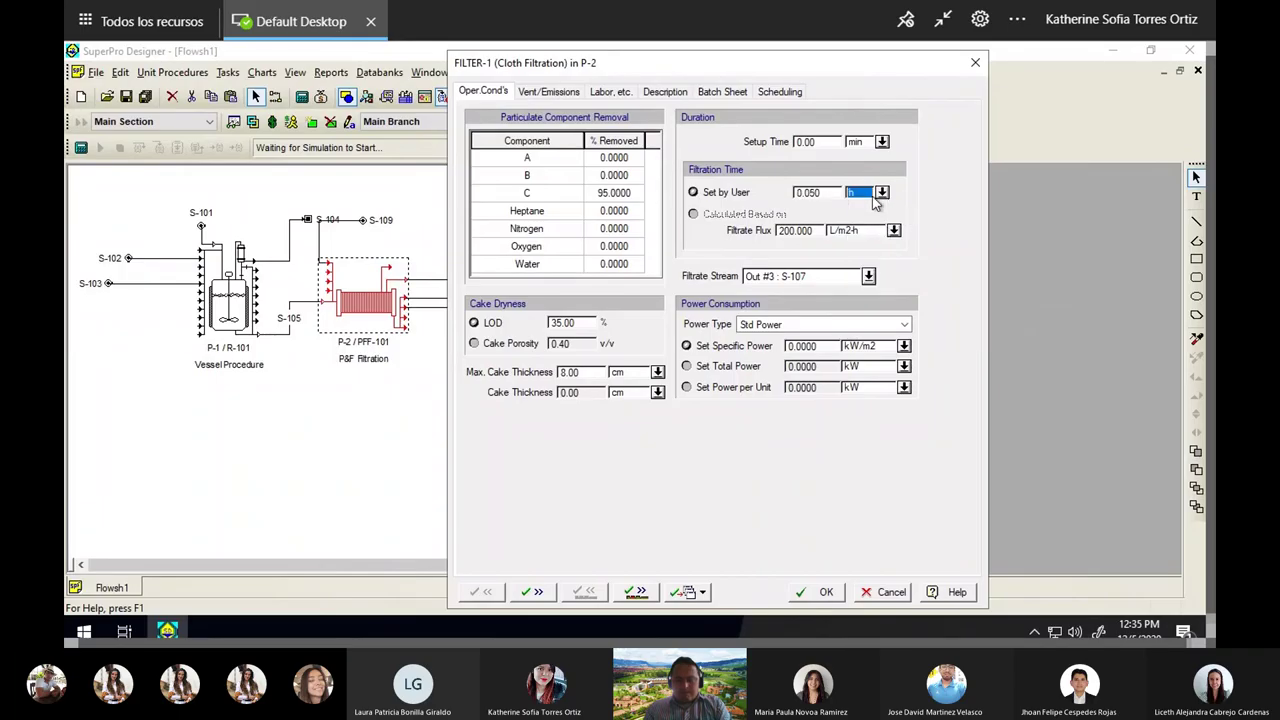
double_click(825, 192)
text(3)
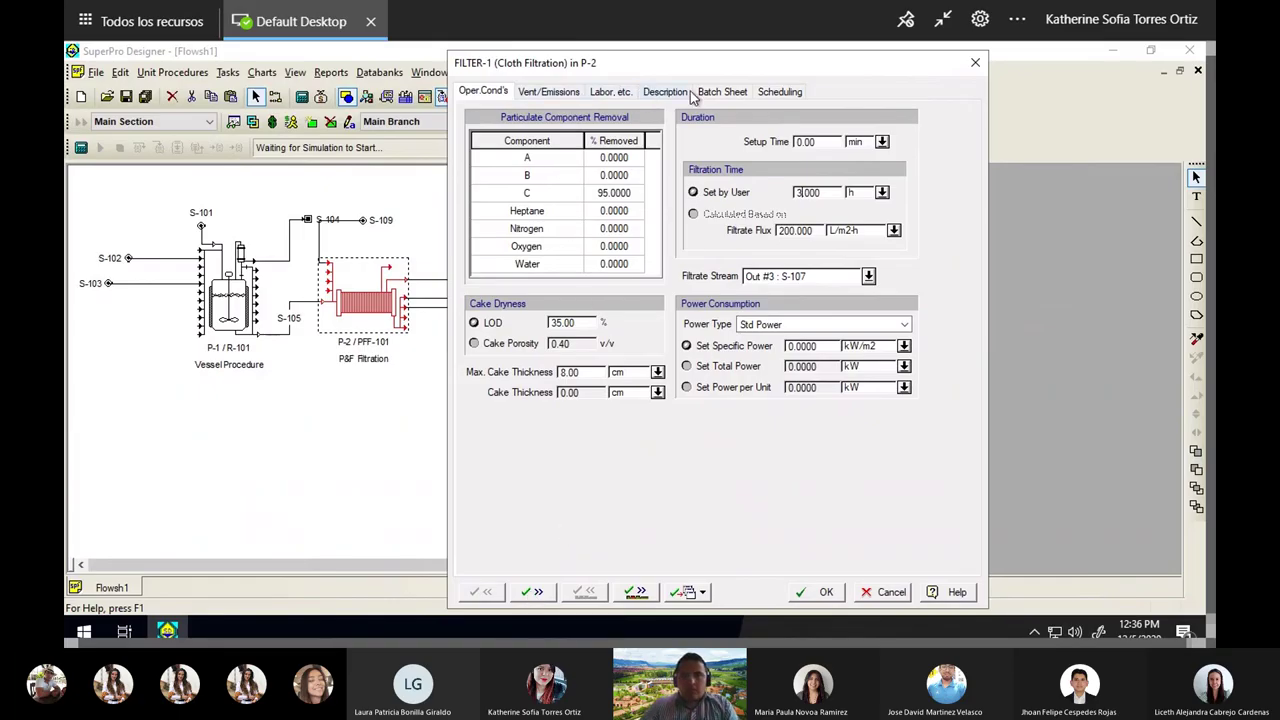
- Schedule FILTER-1 to start with the start of P-1's TRANSFER operation
click(784, 91)
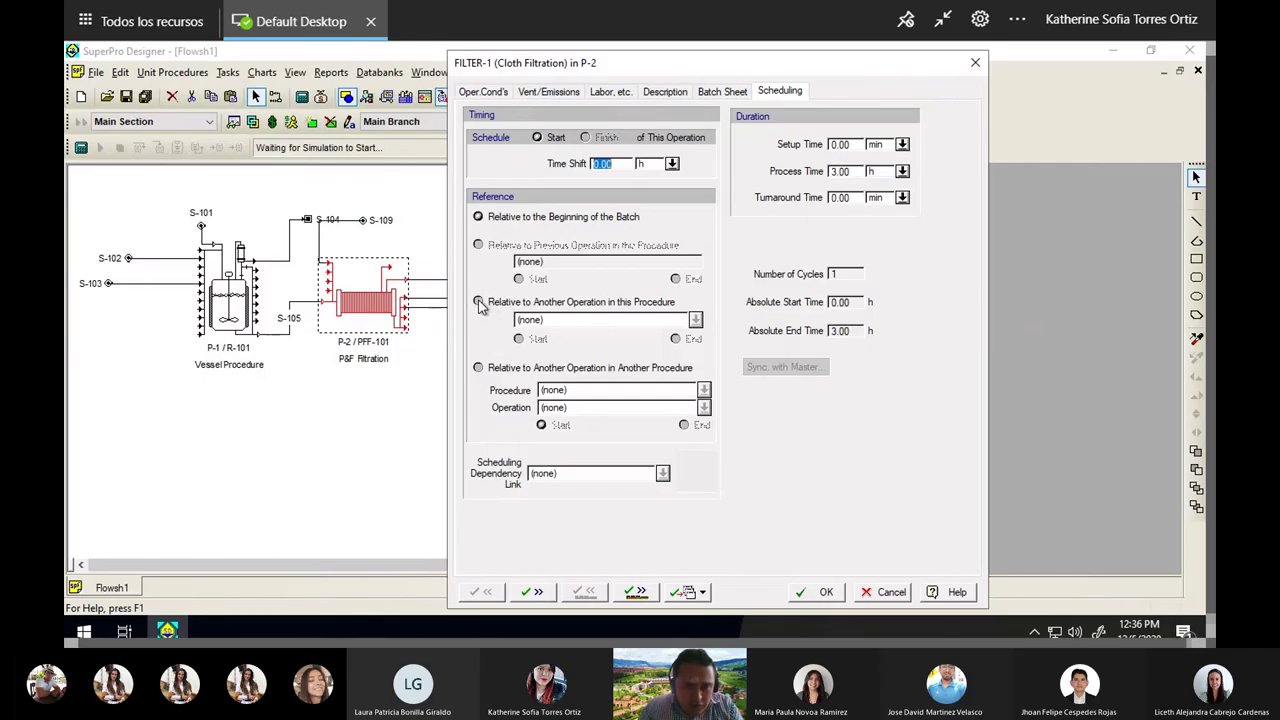
click(478, 368)
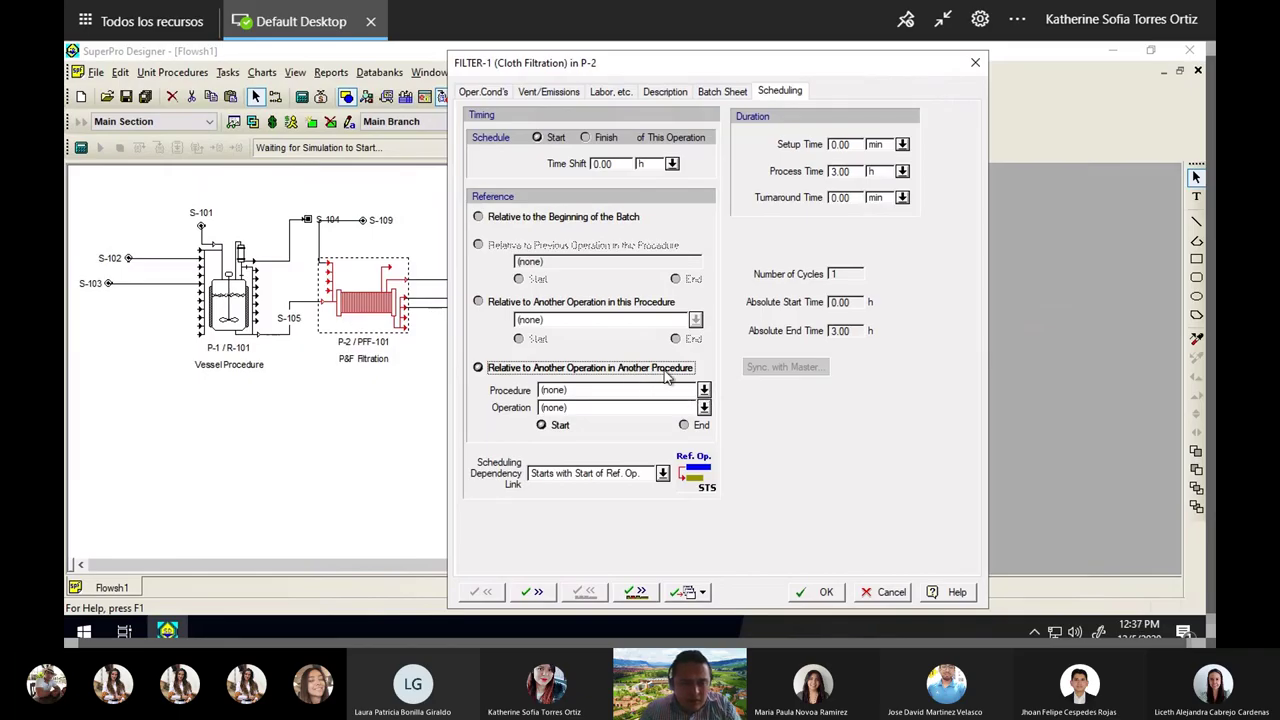
click(704, 390)
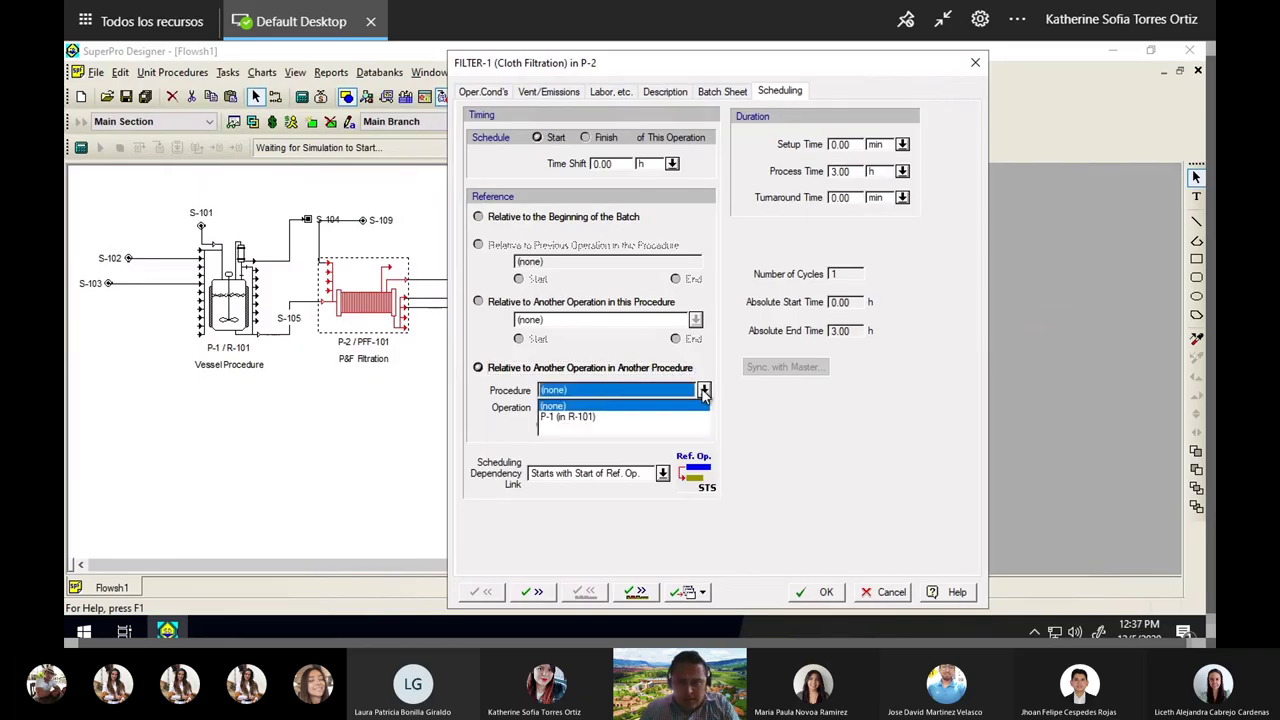
click(585, 418)
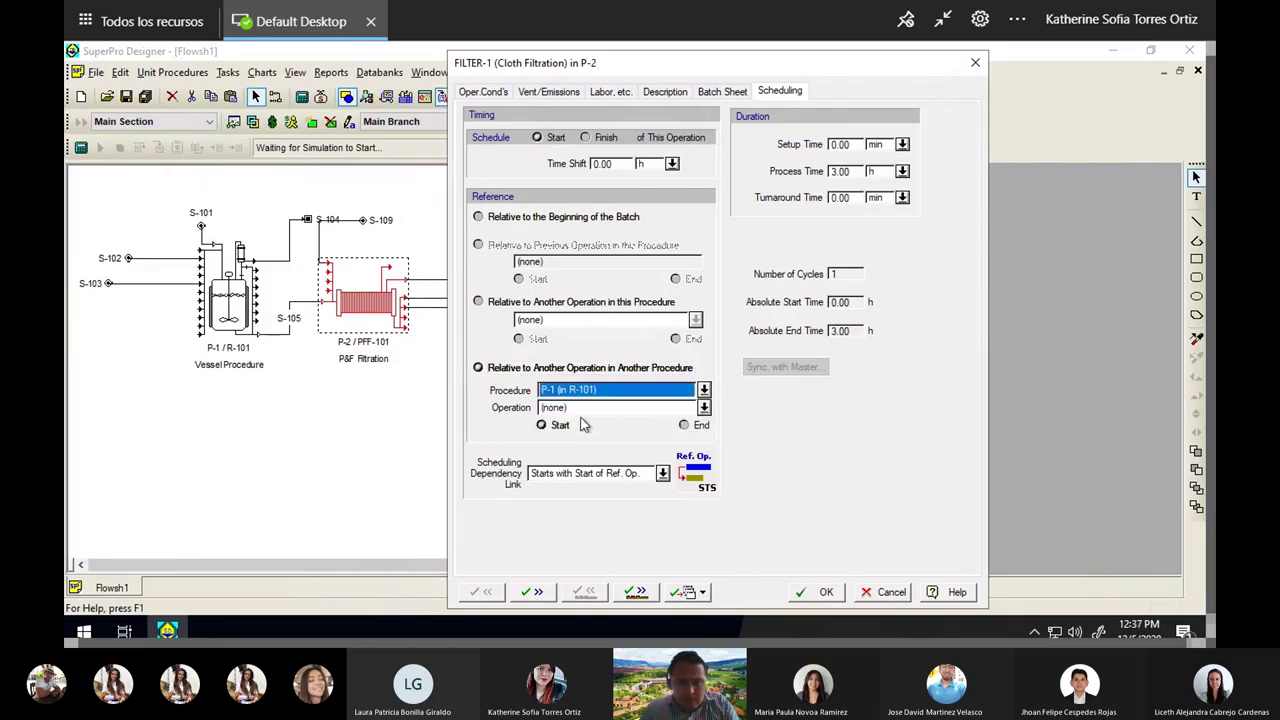
click(703, 409)
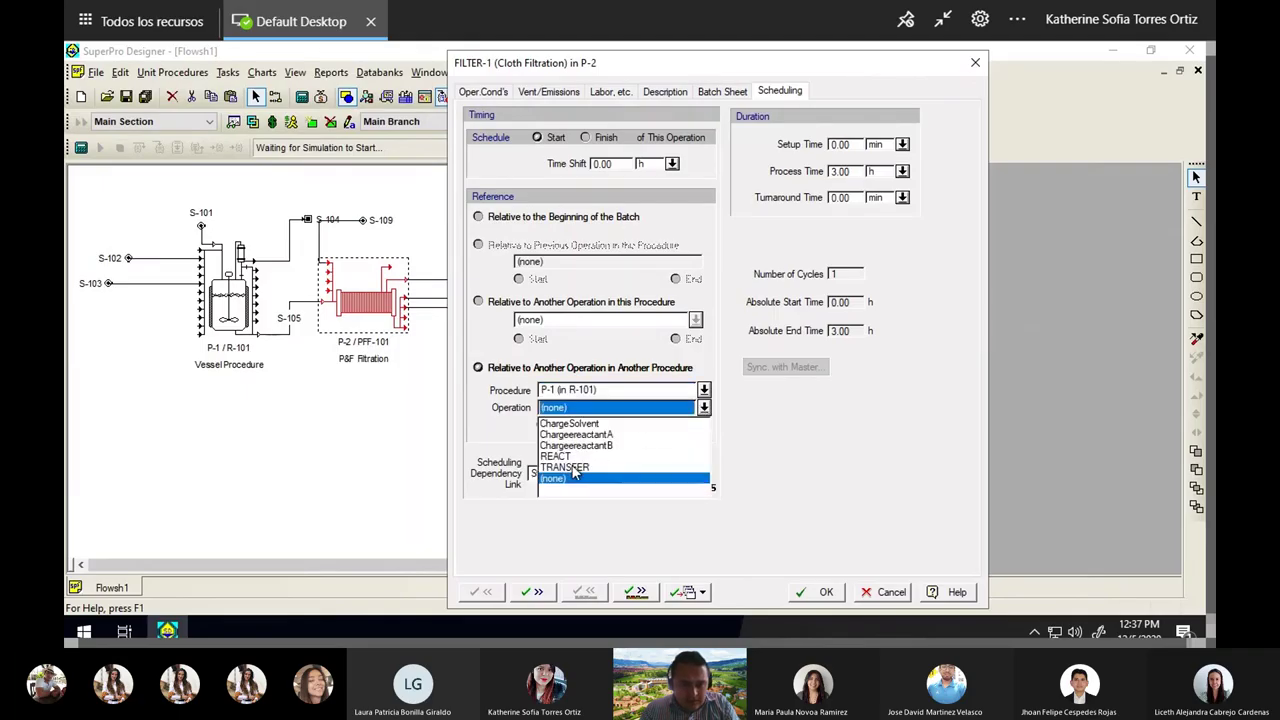
click(583, 467)
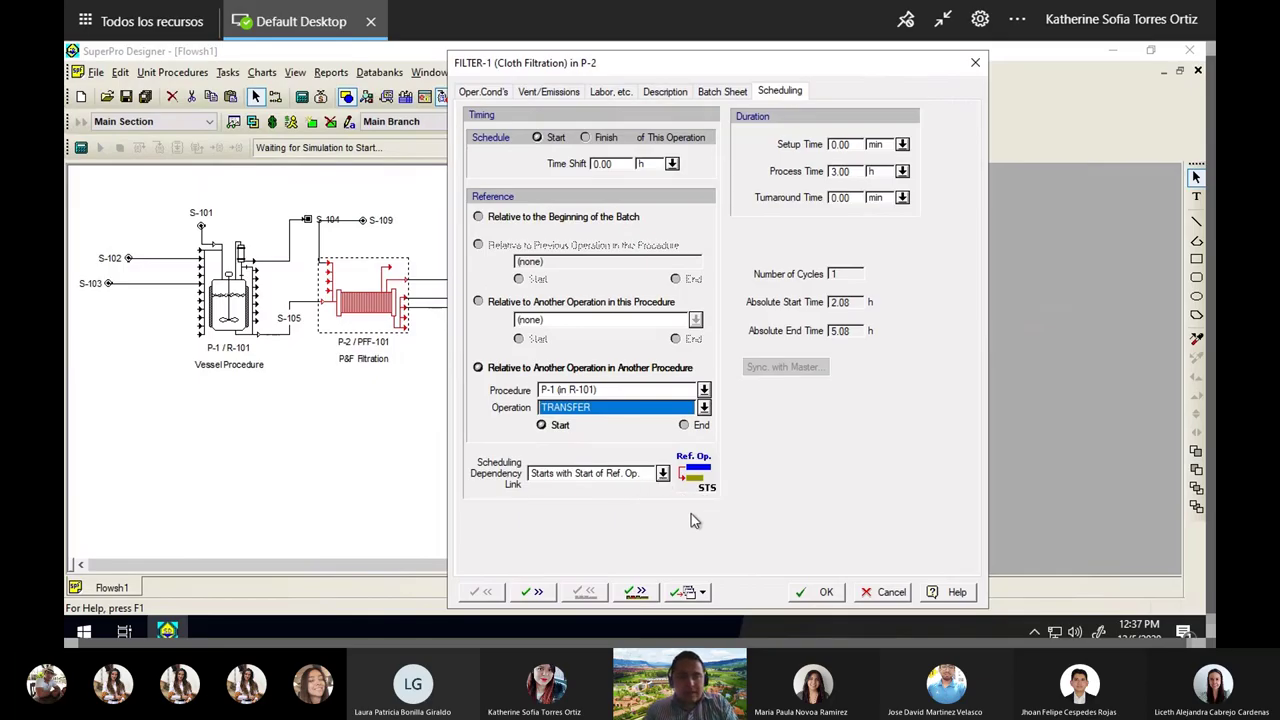
click(531, 592)
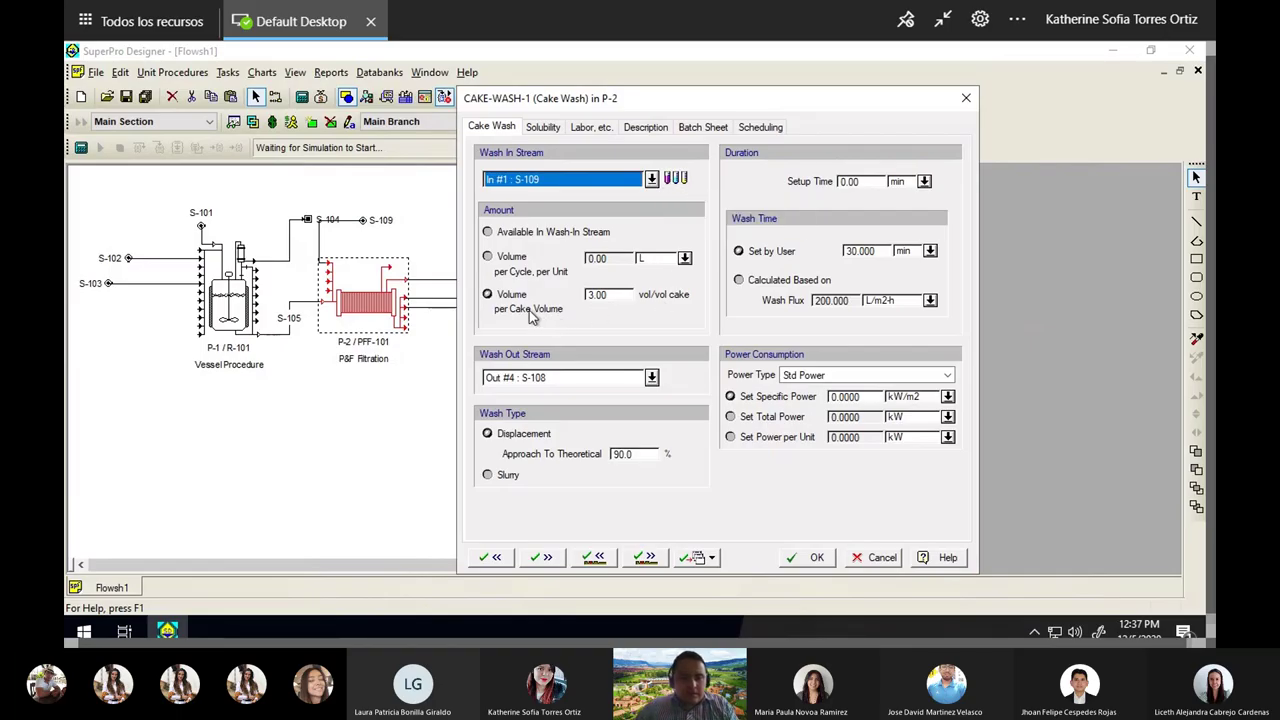
- Set CAKE-WASH-1's wash amount to whatever wash-in stream S-109 makes available
click(488, 232)
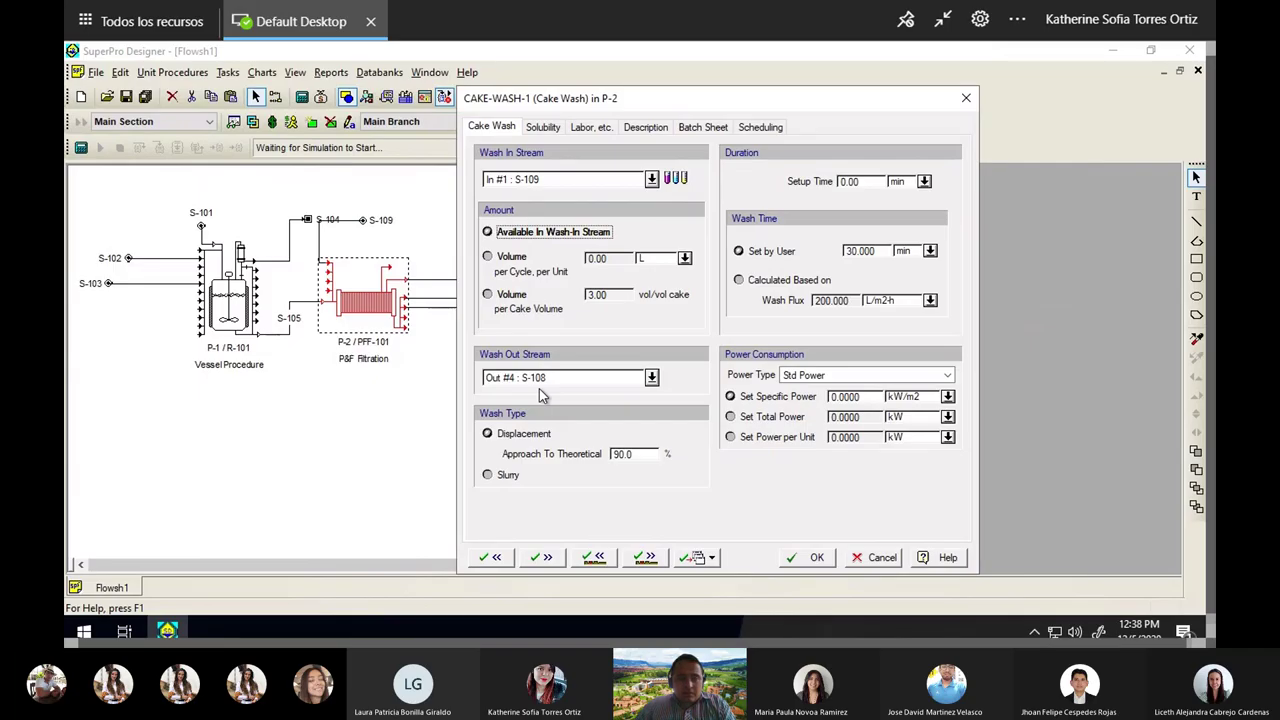
- Add Heptane as the sole S-109 component, then size the wash by volume per cake volume (3.00)
click(682, 179)
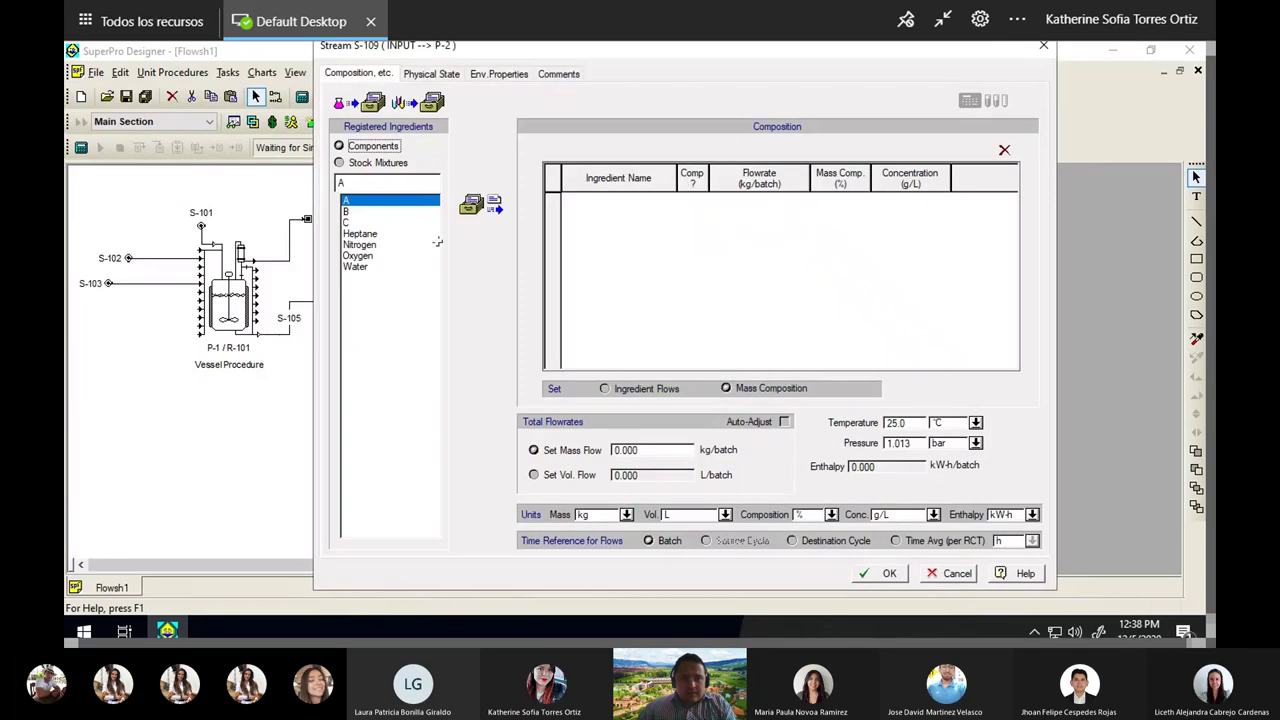
click(362, 236)
click(478, 208)
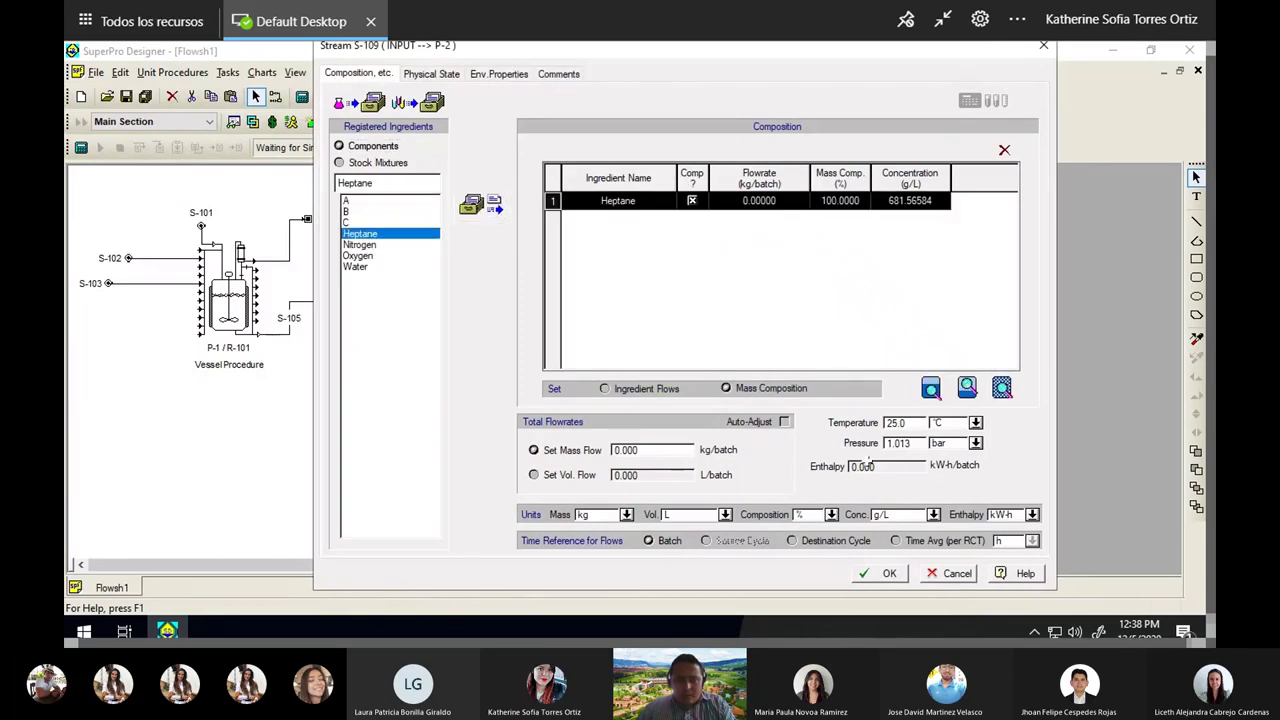
click(889, 575)
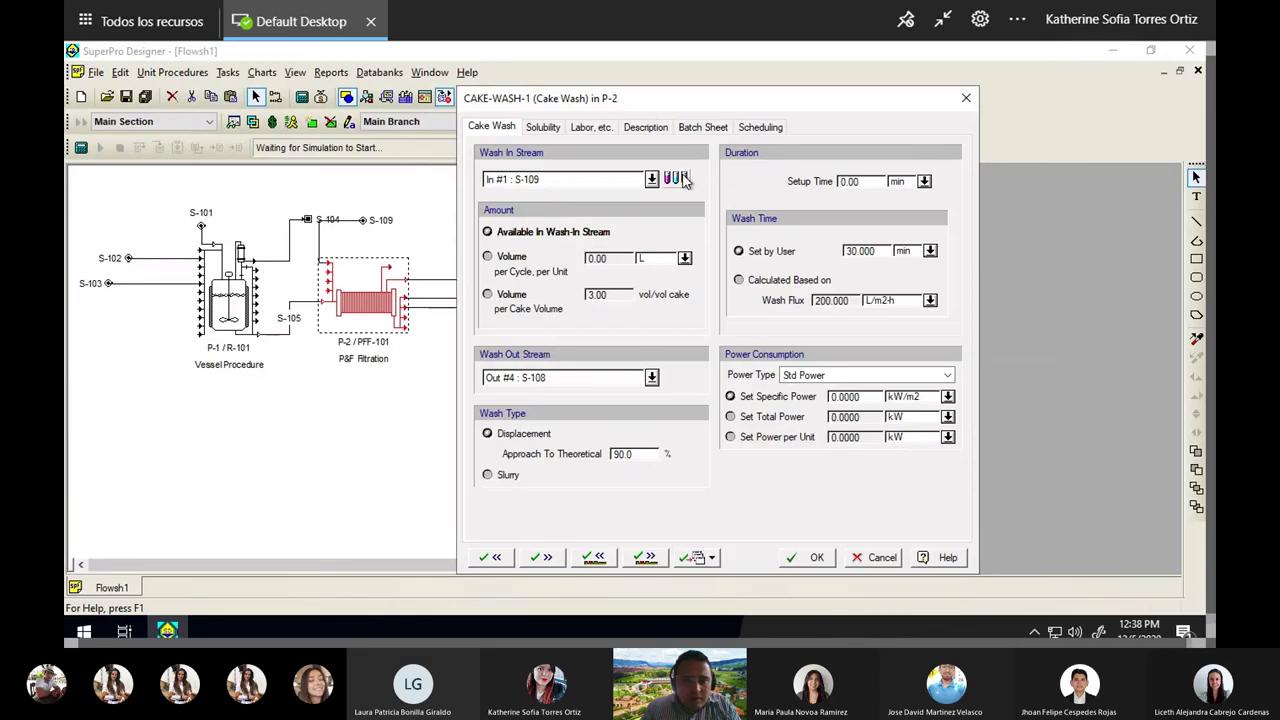
click(681, 178)
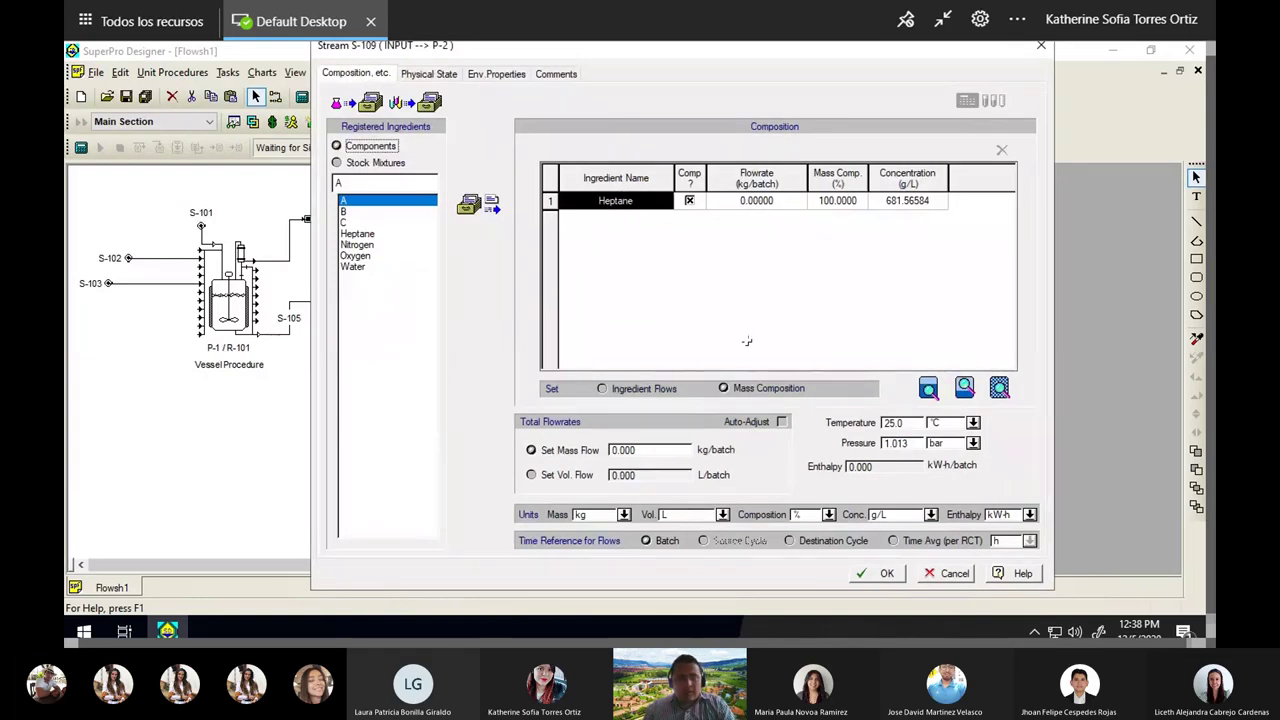
click(886, 573)
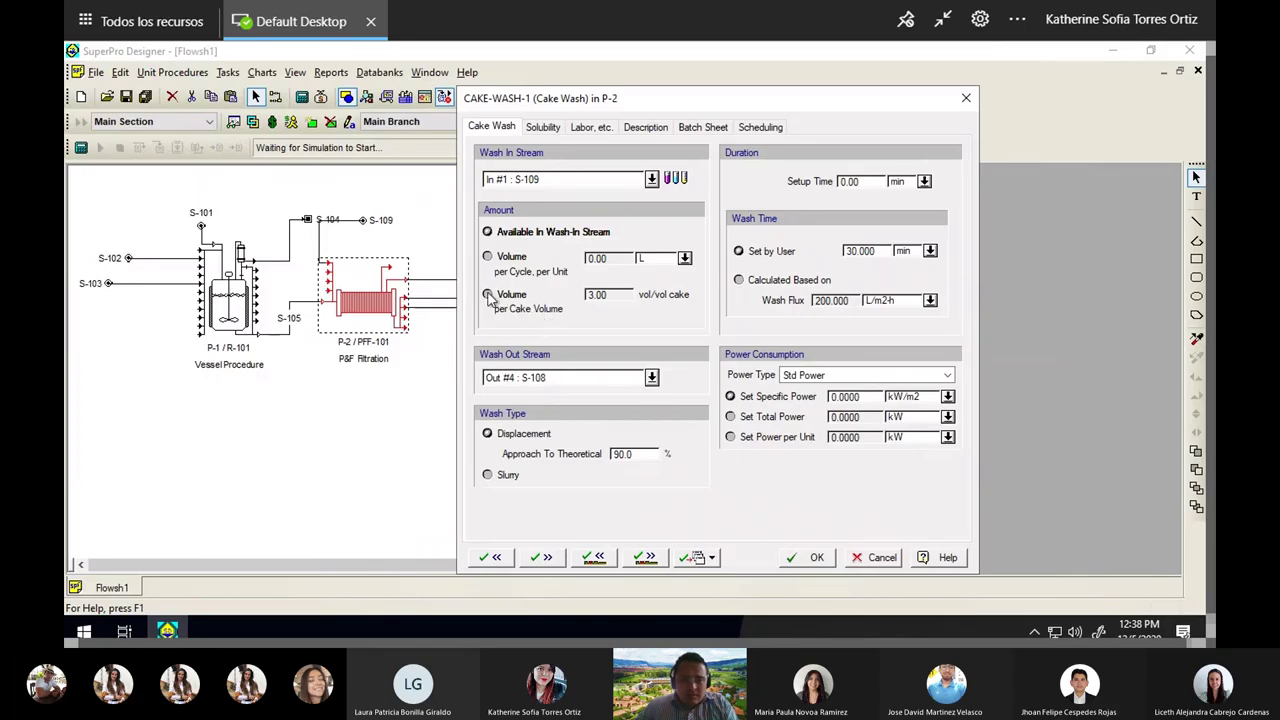
click(489, 297)
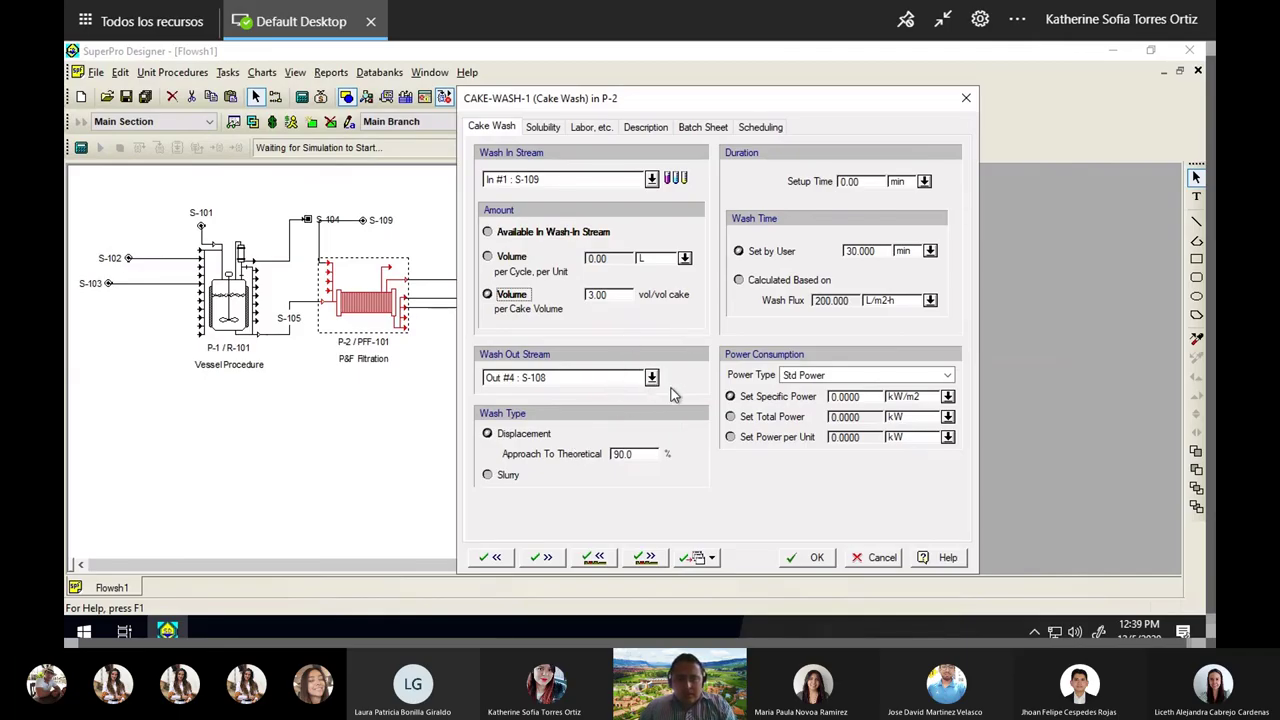
- Switch CAKE-WASH-1's wash time from user-set to calculated from a 200 L/m2·h wash flux
double_click(871, 252)
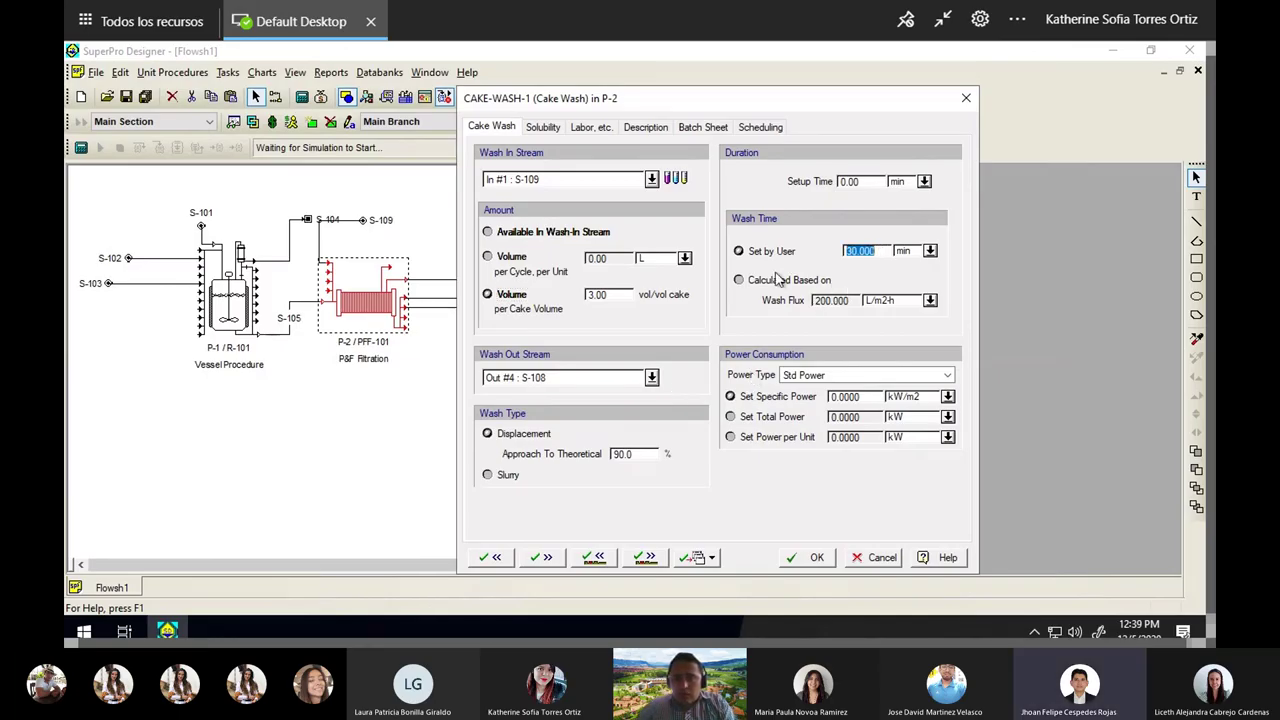
click(741, 283)
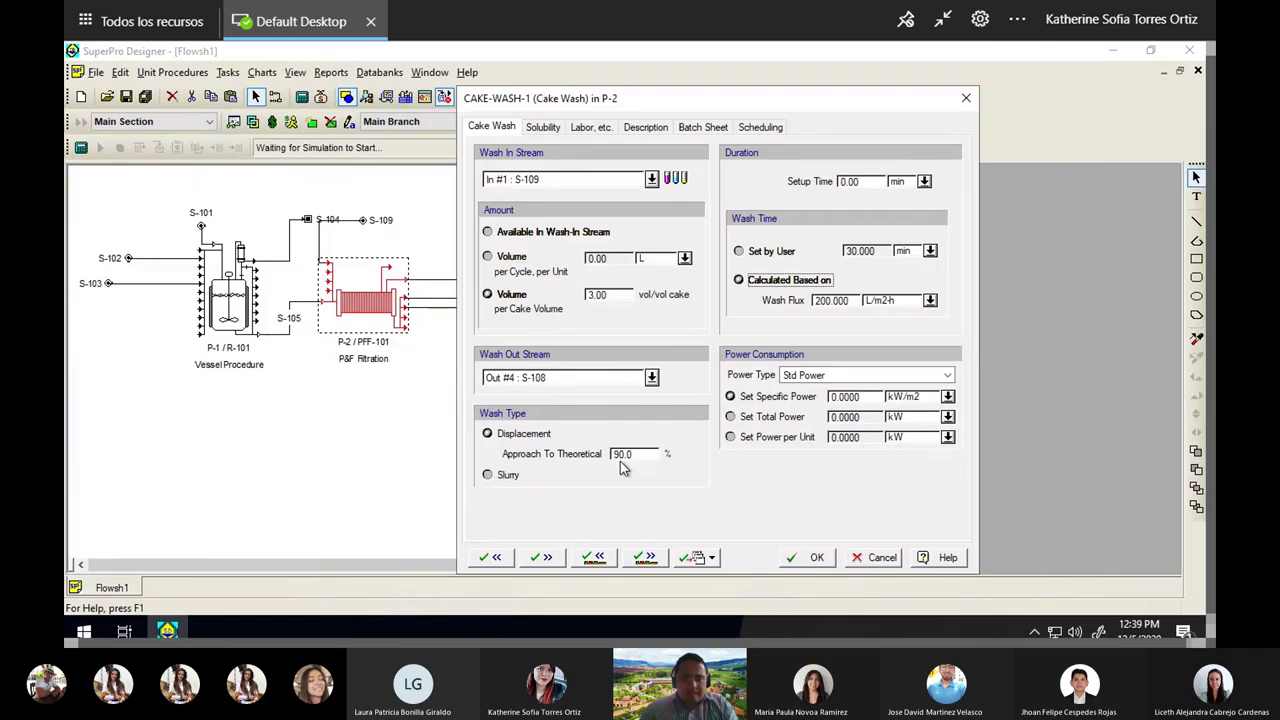
click(541, 558)
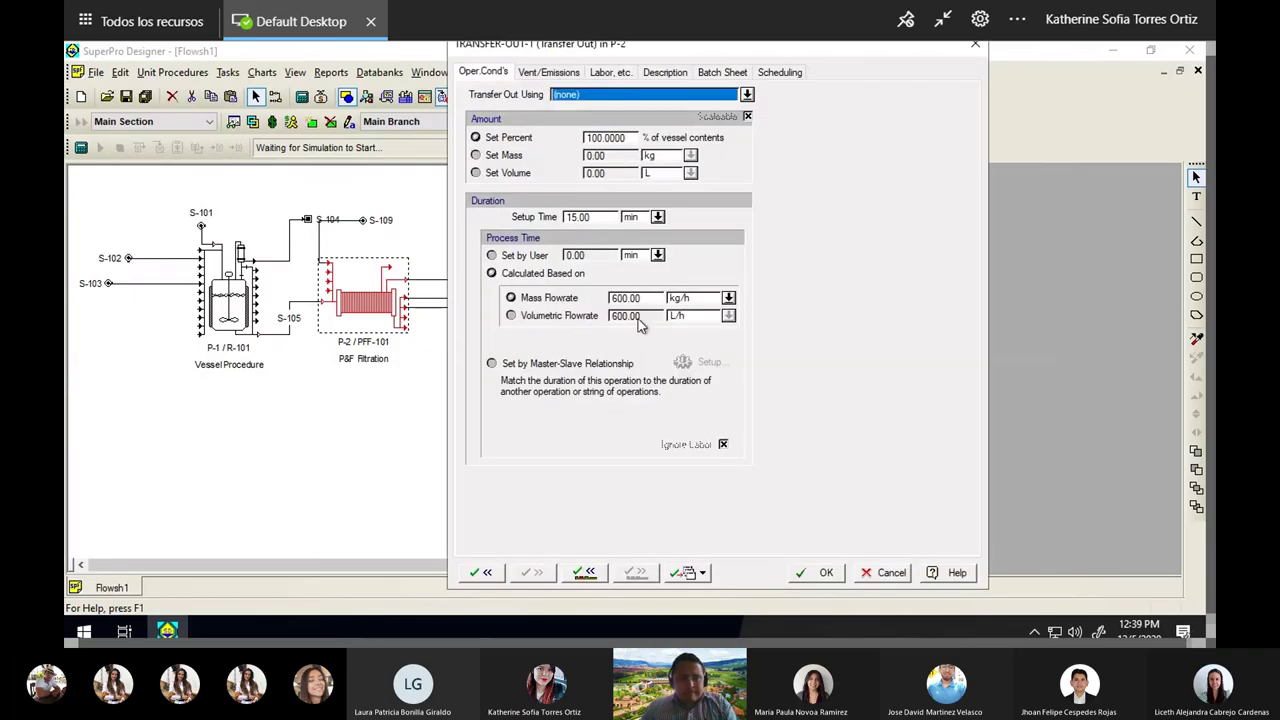
- Transfer out through Out #2 S-106 with 5 min setup and a user-set 30.00 min process time
click(746, 94)
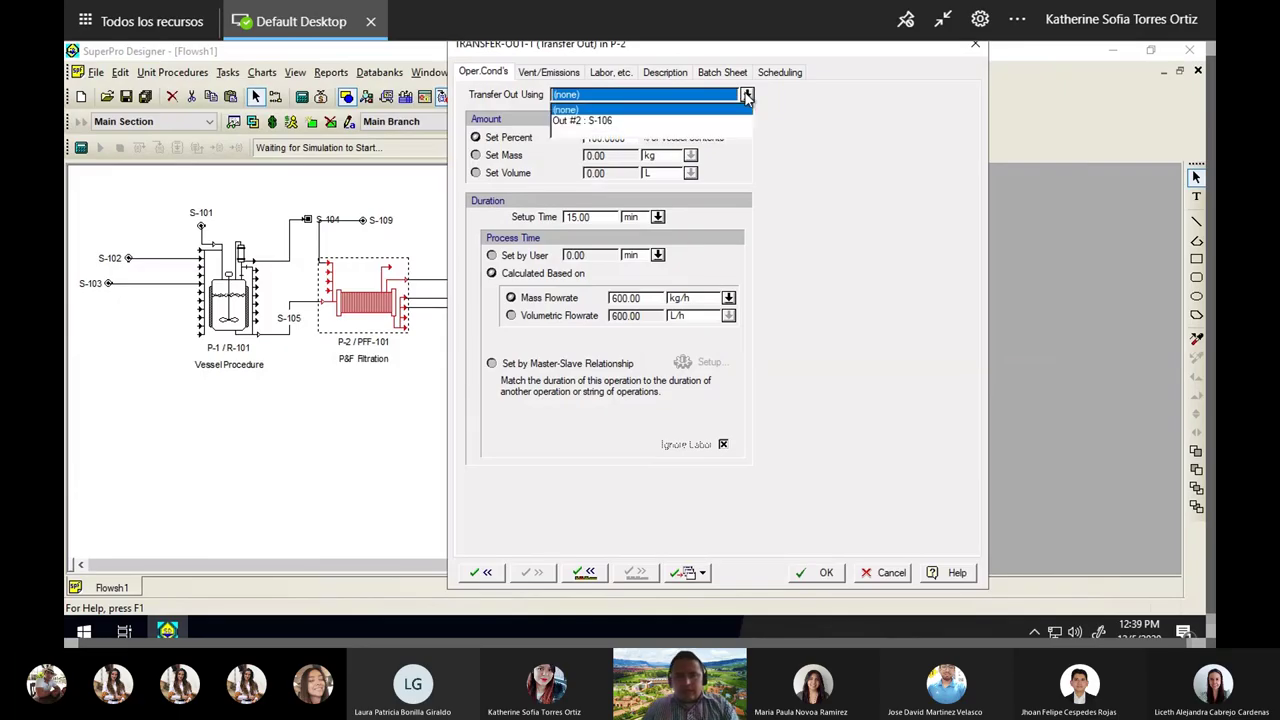
click(746, 94)
click(746, 94)
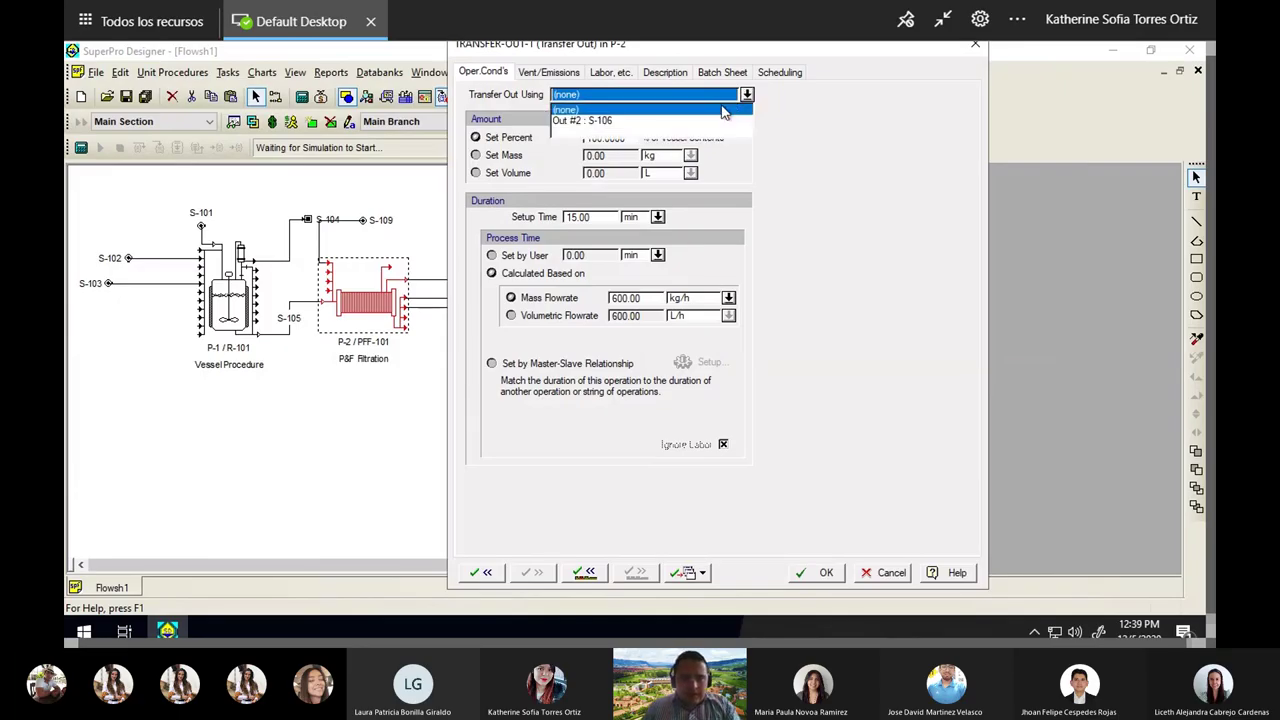
click(604, 121)
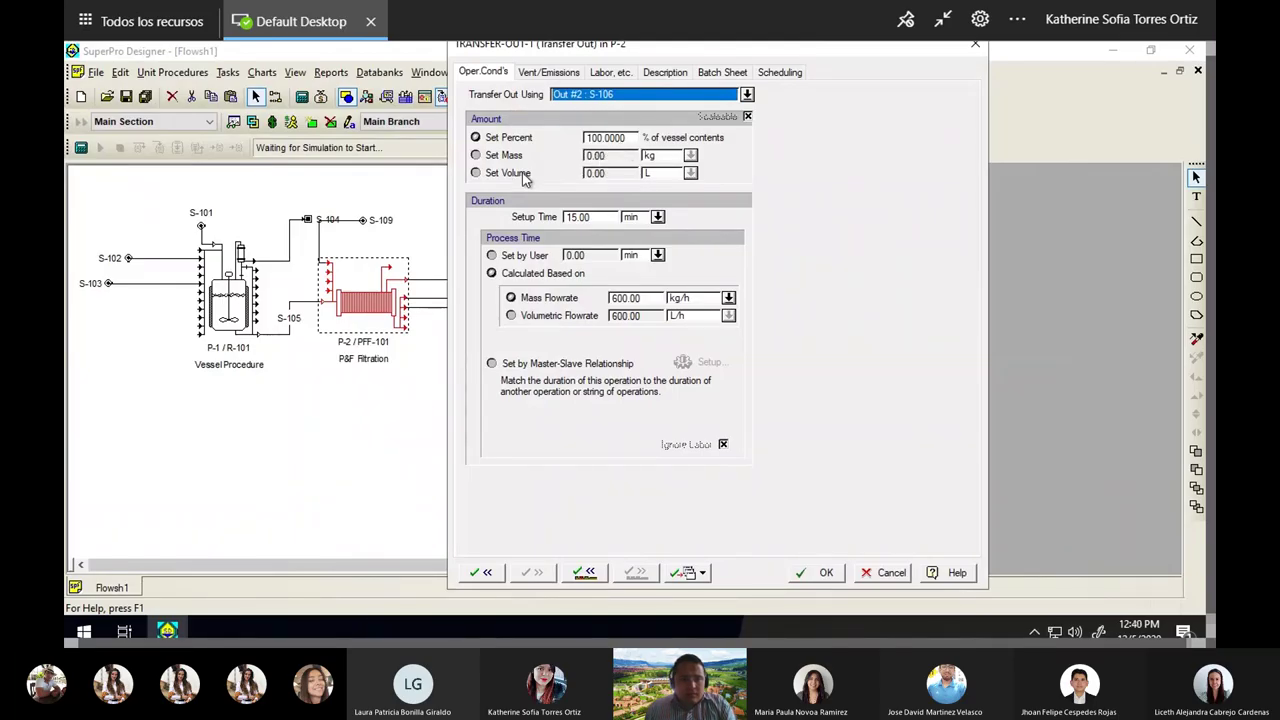
double_click(574, 217)
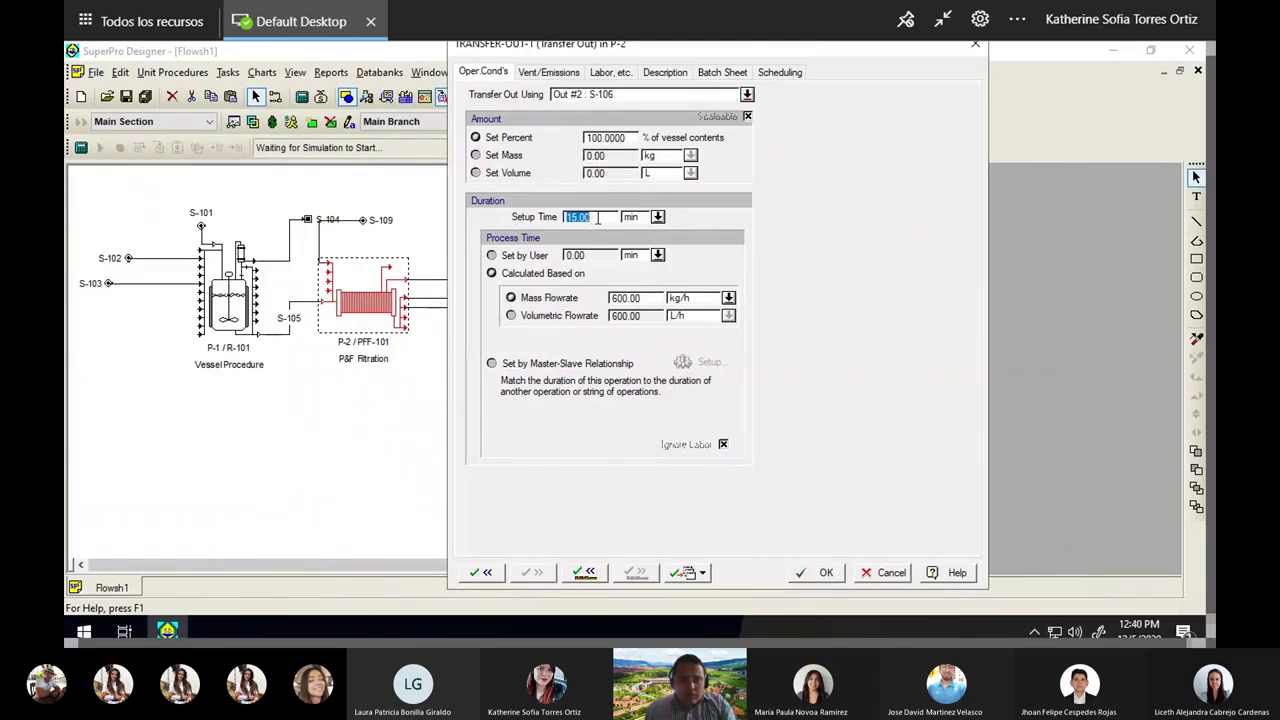
text(5)
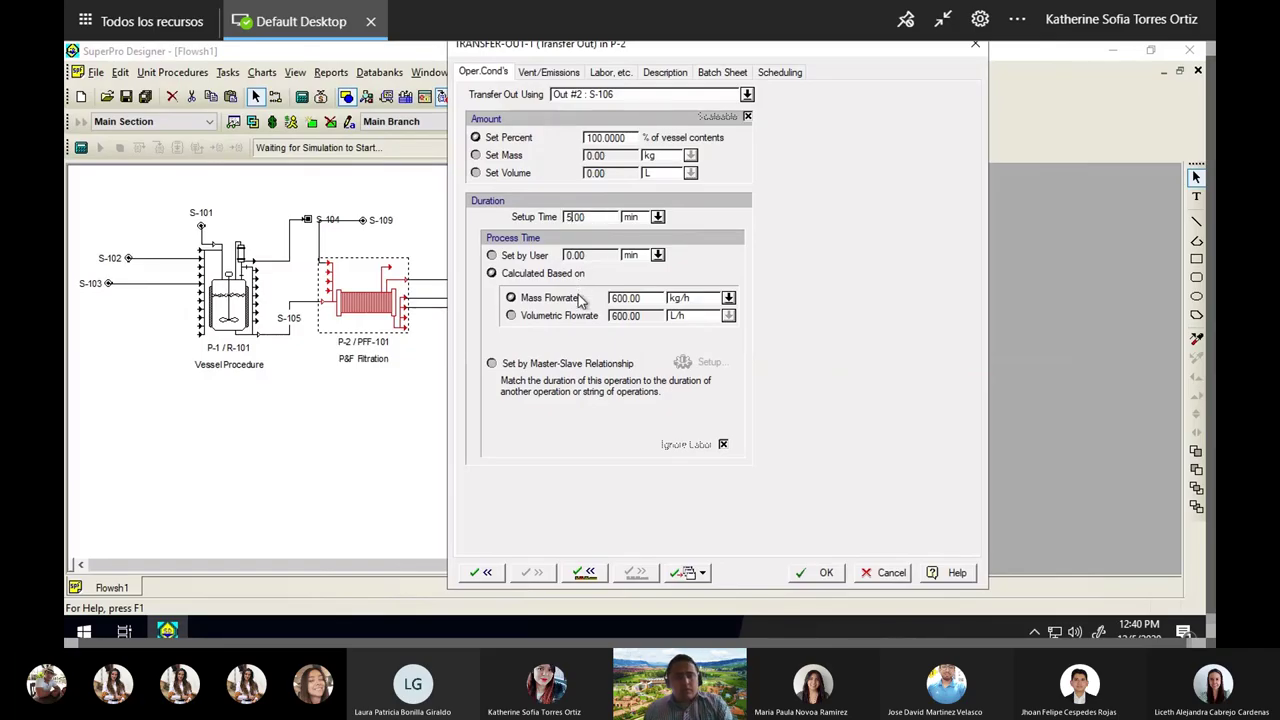
click(515, 257)
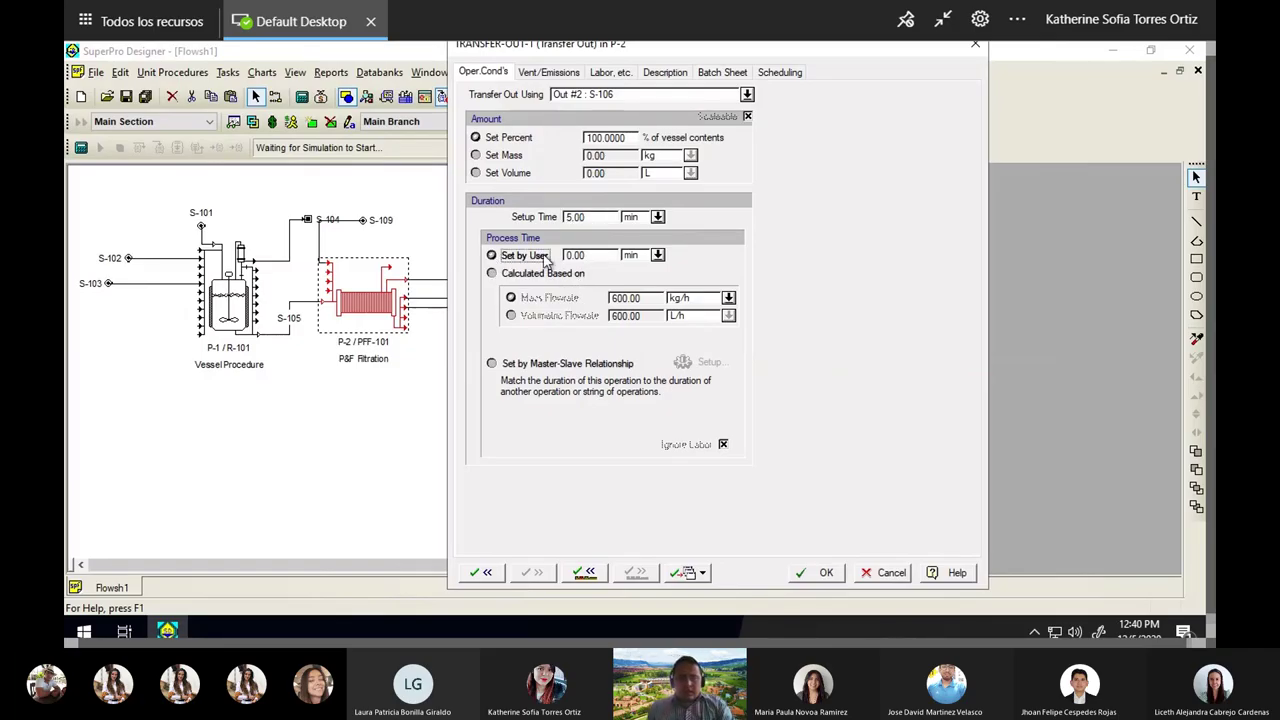
double_click(593, 256)
text(30.00)
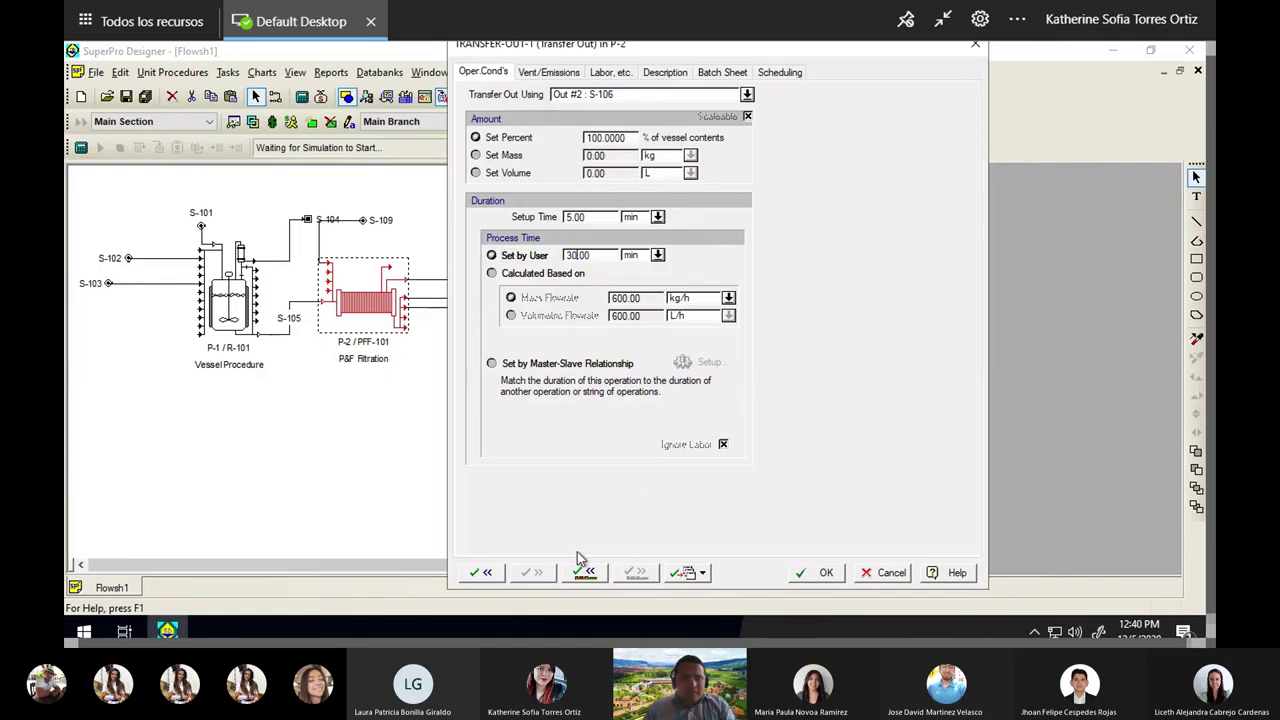
click(820, 573)
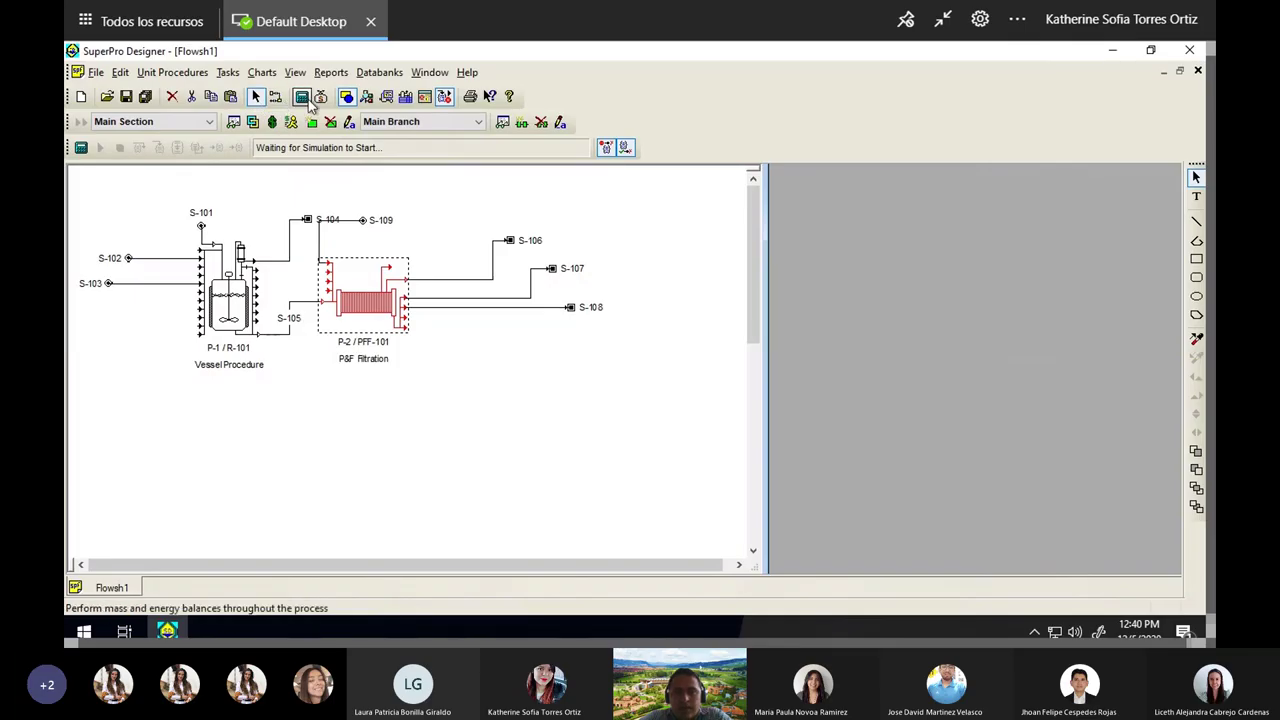
- Run the mass and energy balances repeatedly until the solve ends successfully
click(306, 97)
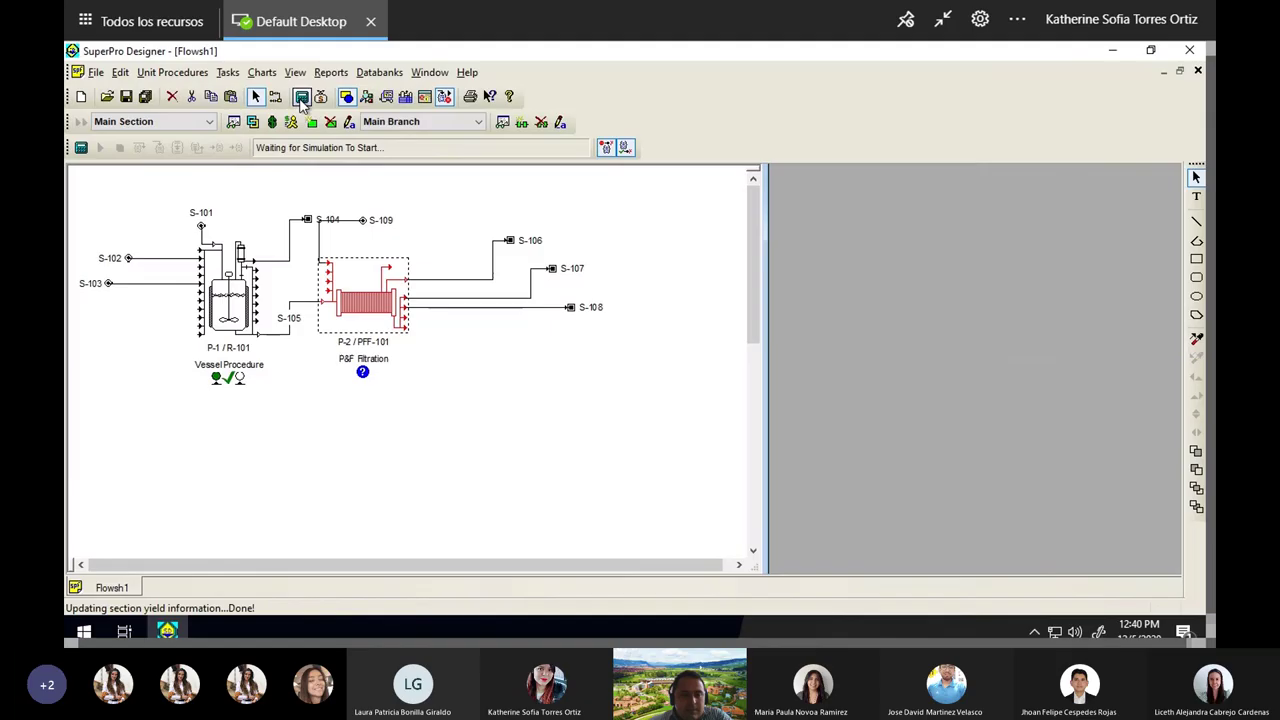
click(302, 97)
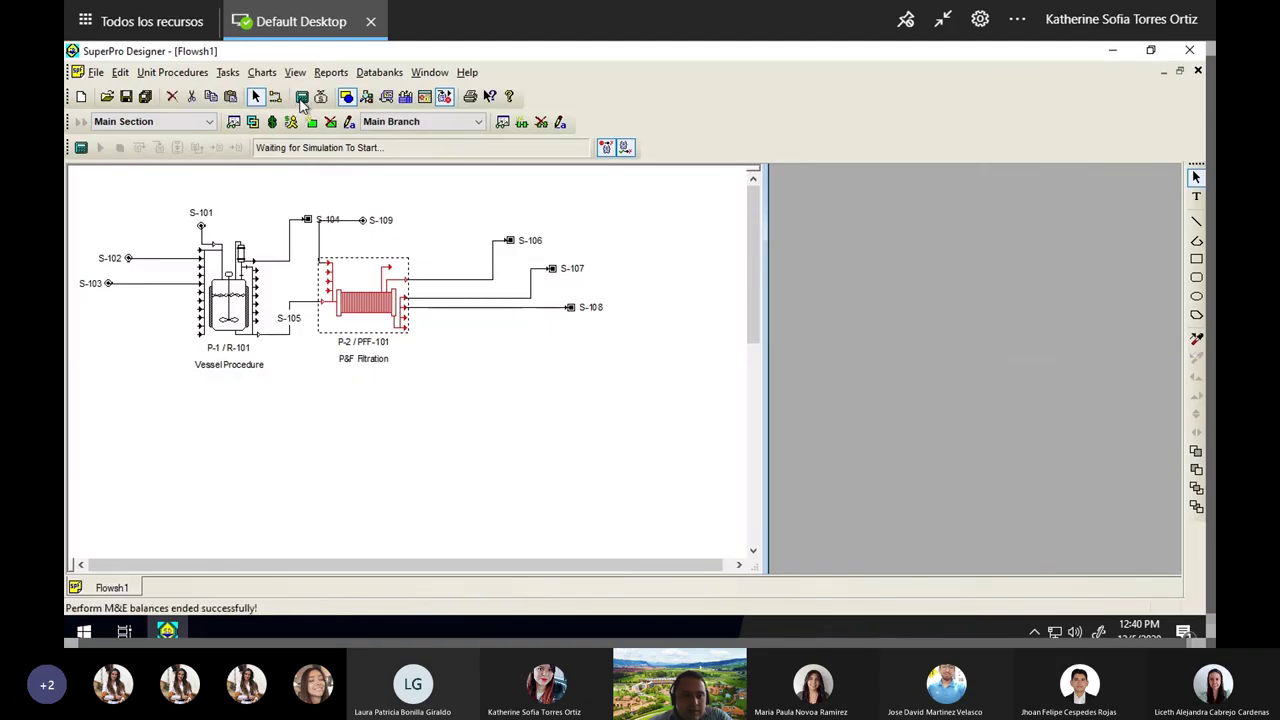
click(302, 97)
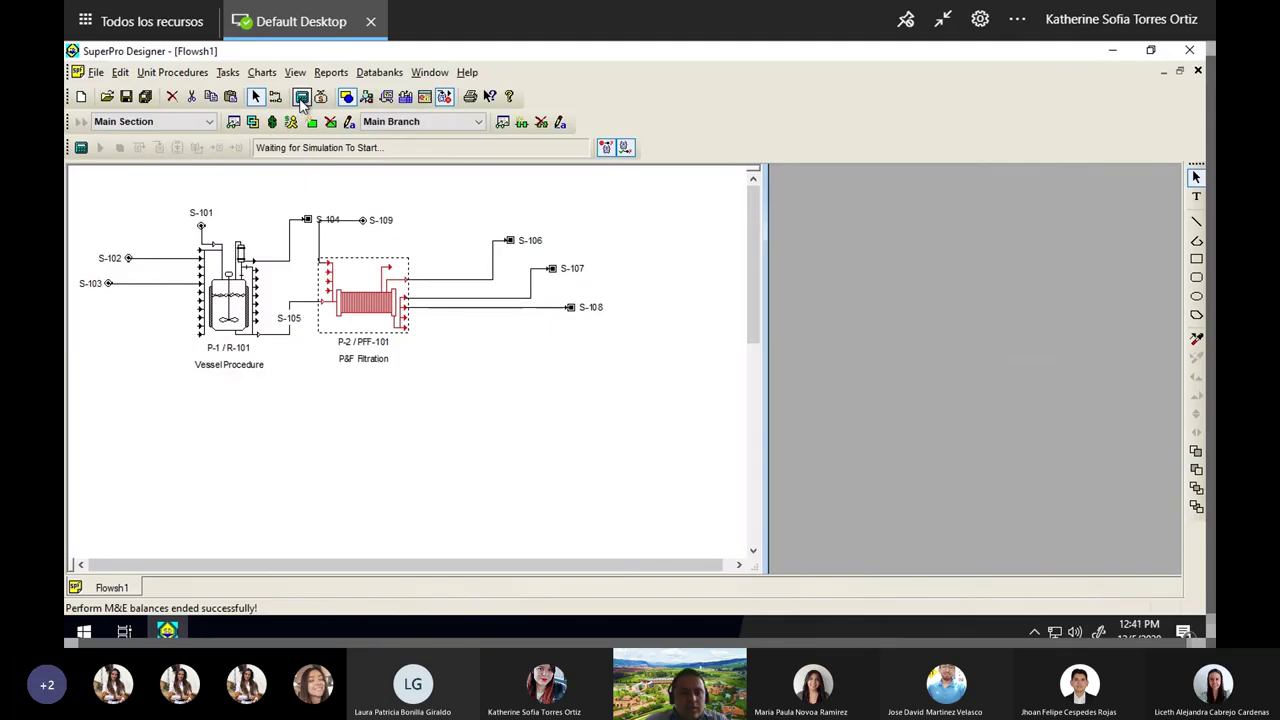
click(302, 98)
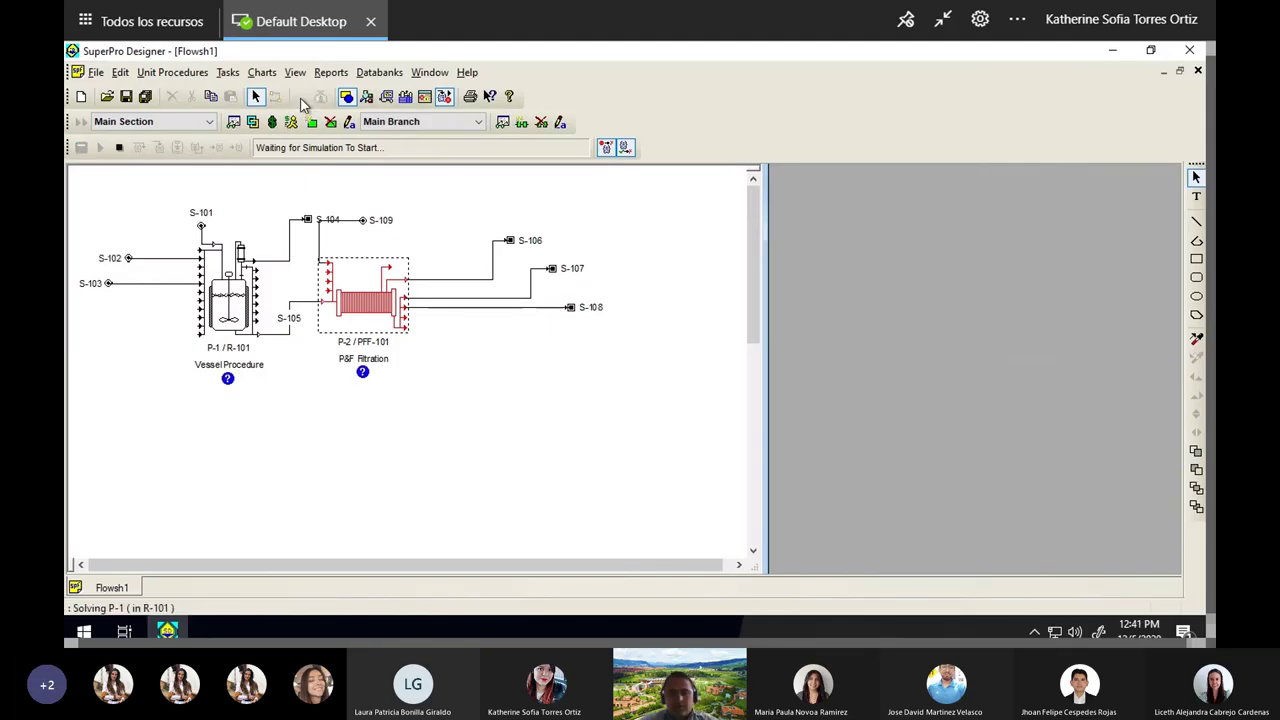
click(302, 98)
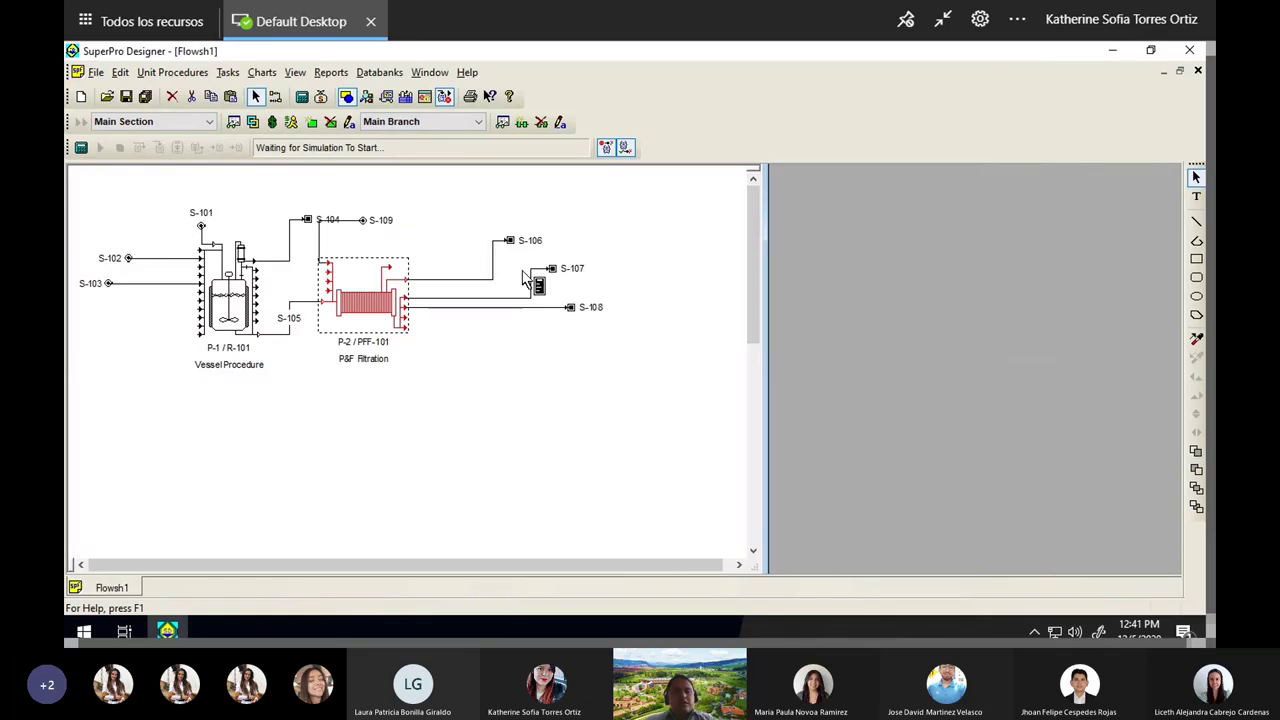
click(511, 243)
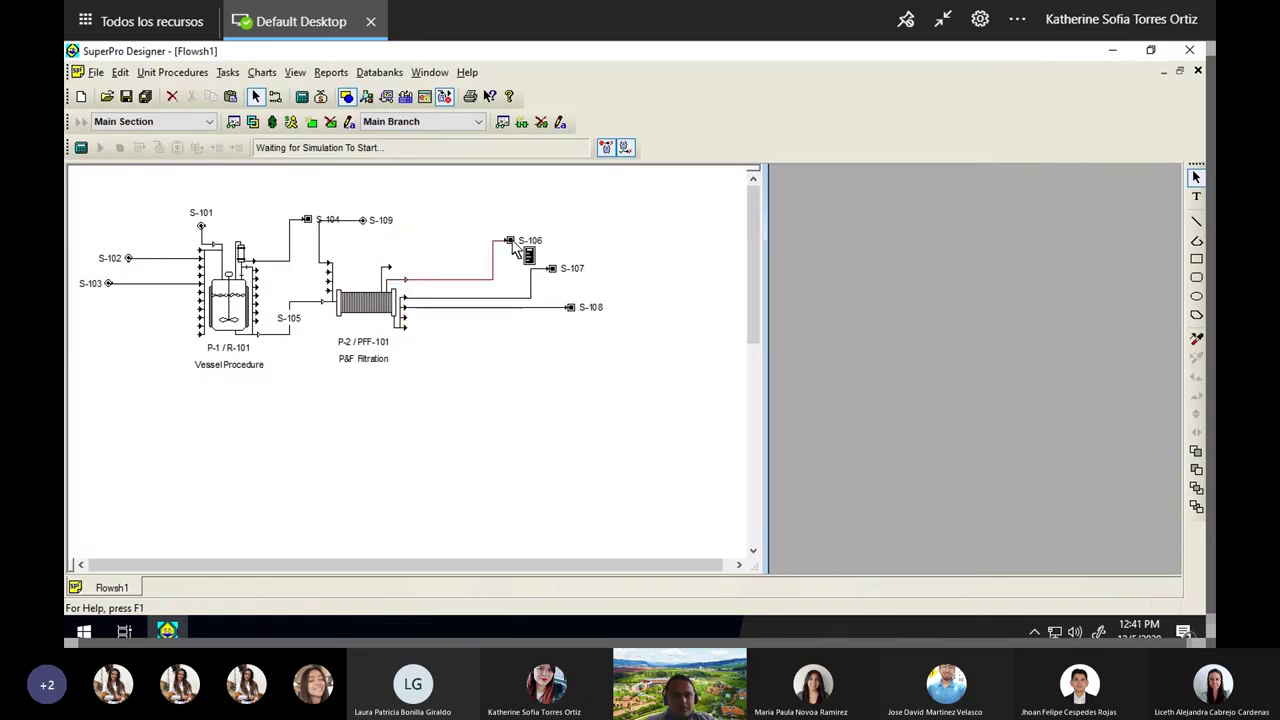
right_click(513, 249)
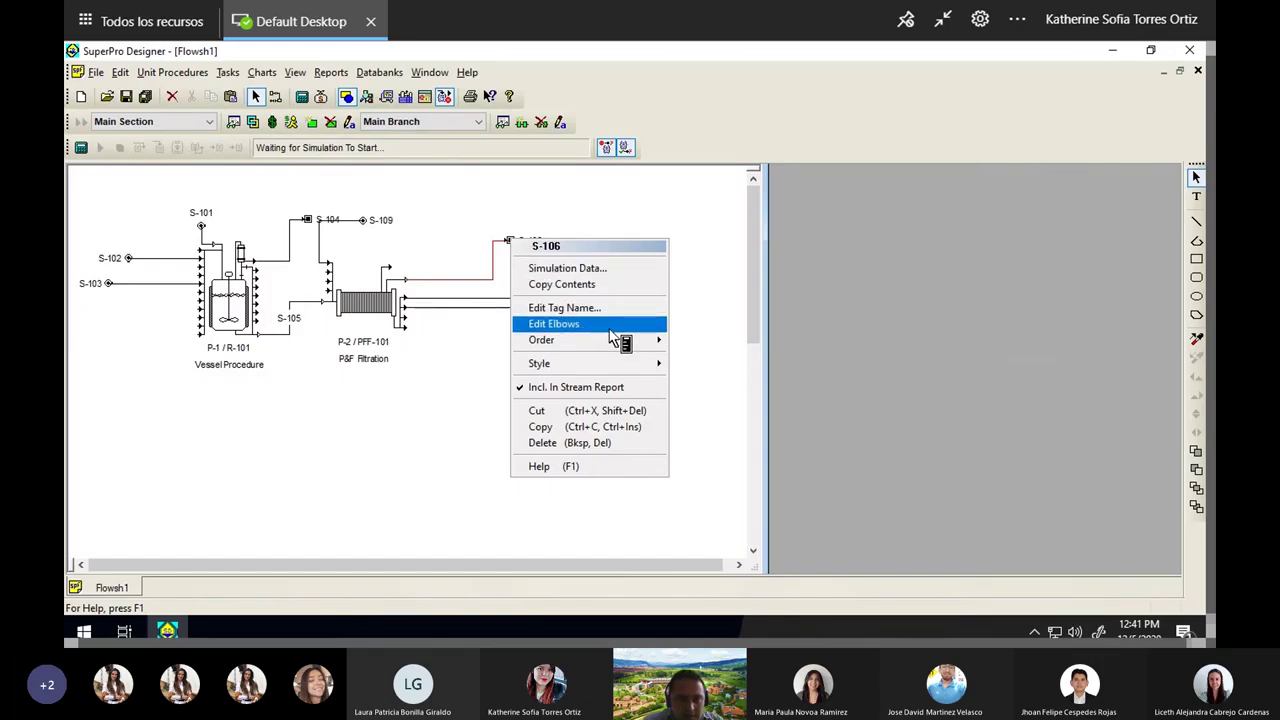
mouse_move(648, 345)
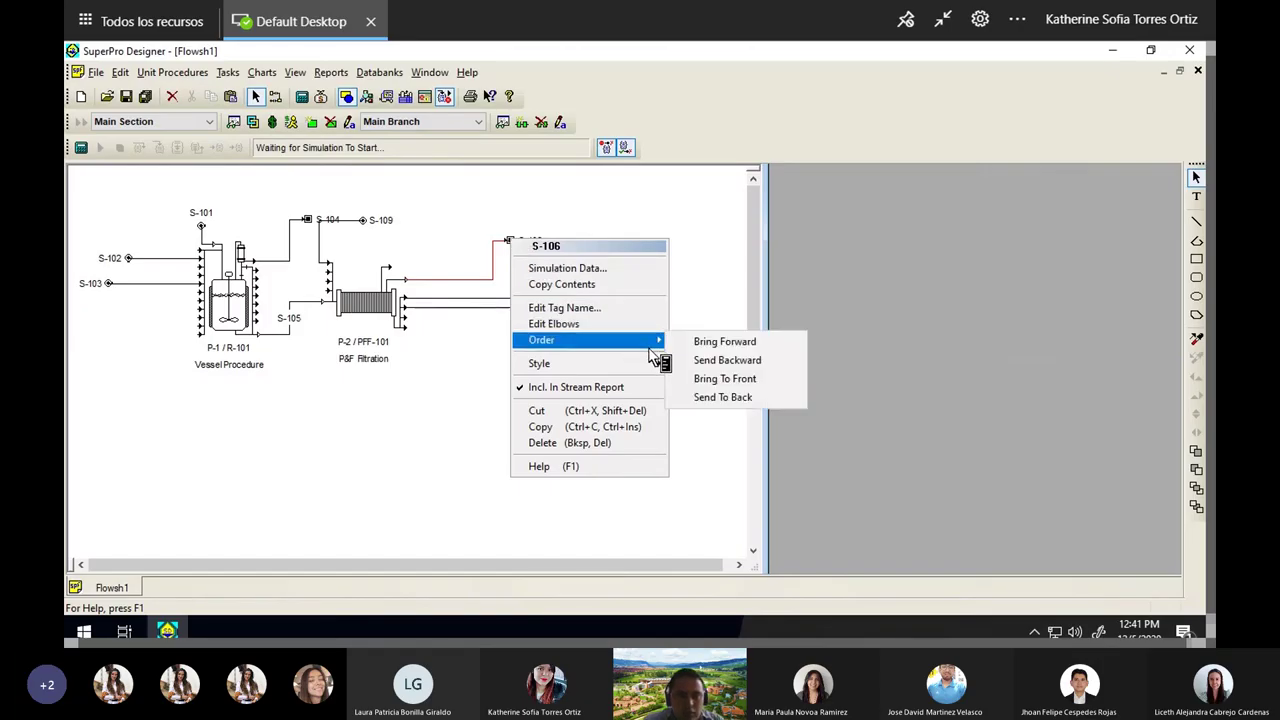
click(608, 267)
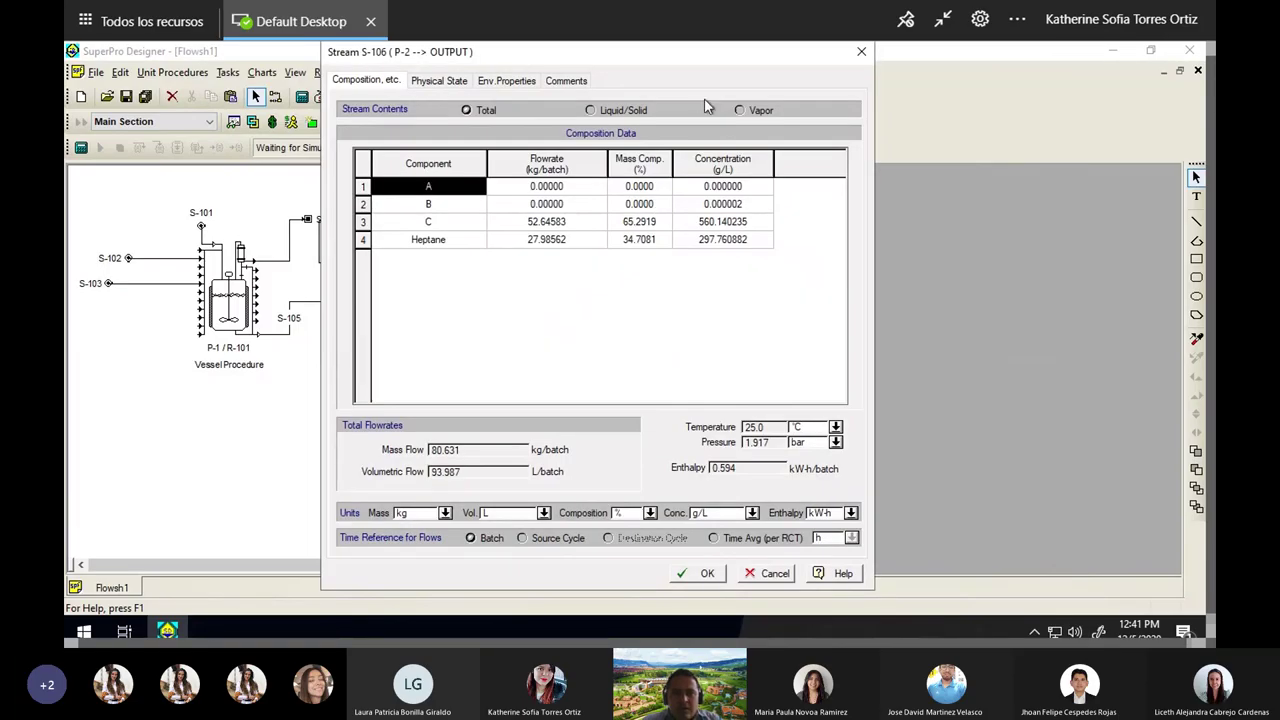
click(861, 51)
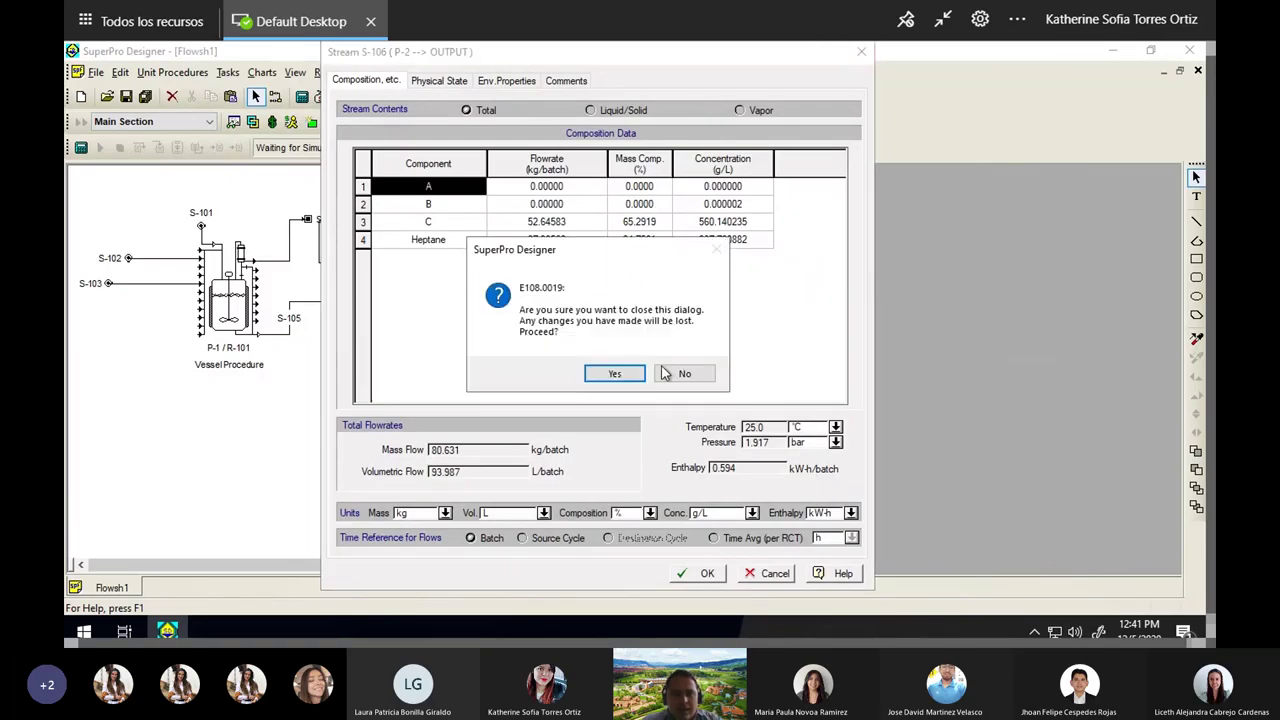
click(613, 375)
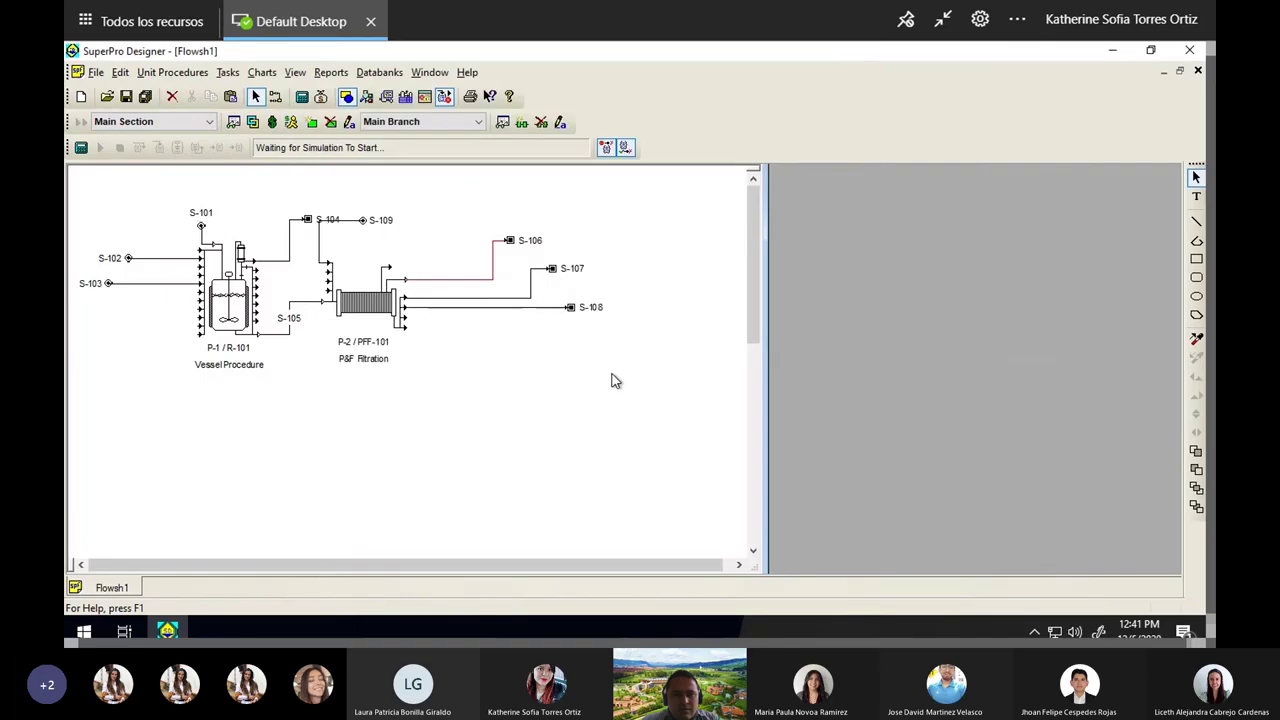
right_click(514, 246)
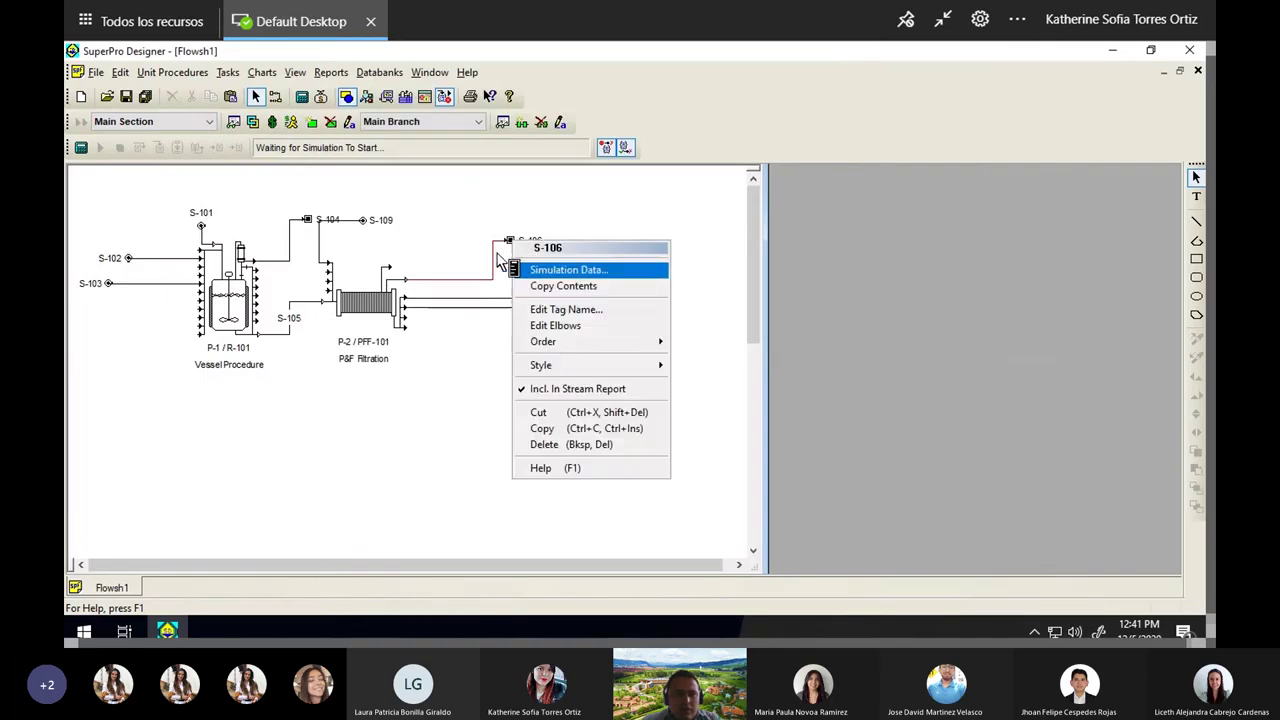
click(469, 208)
right_click(463, 221)
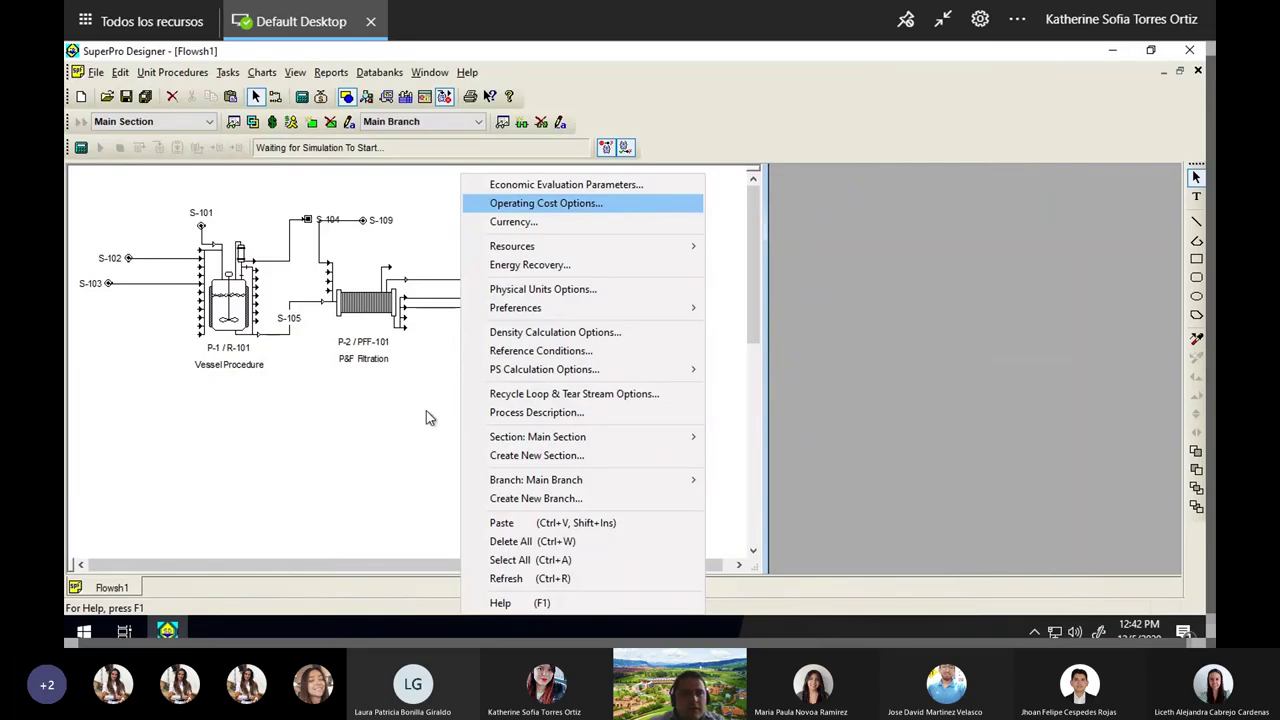
- Dismiss the context menu and request the Materials & Streams (SR) report, triggering error E109.0057
click(431, 403)
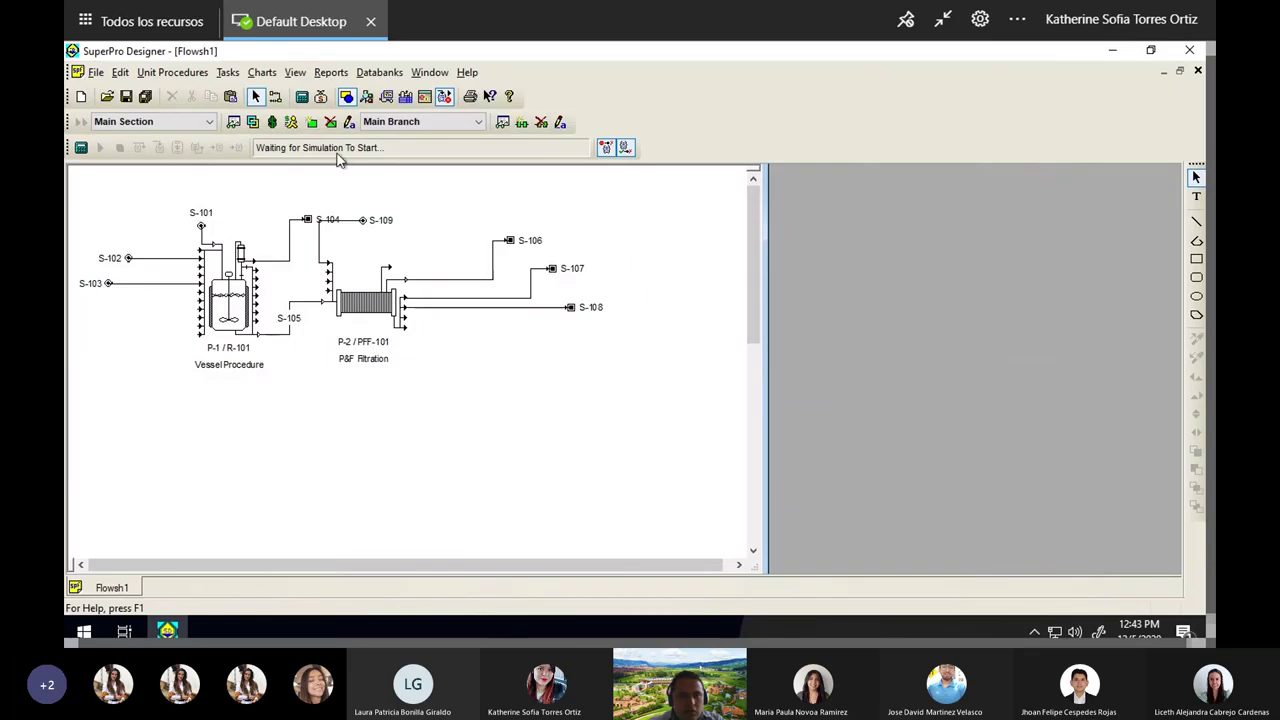
click(290, 121)
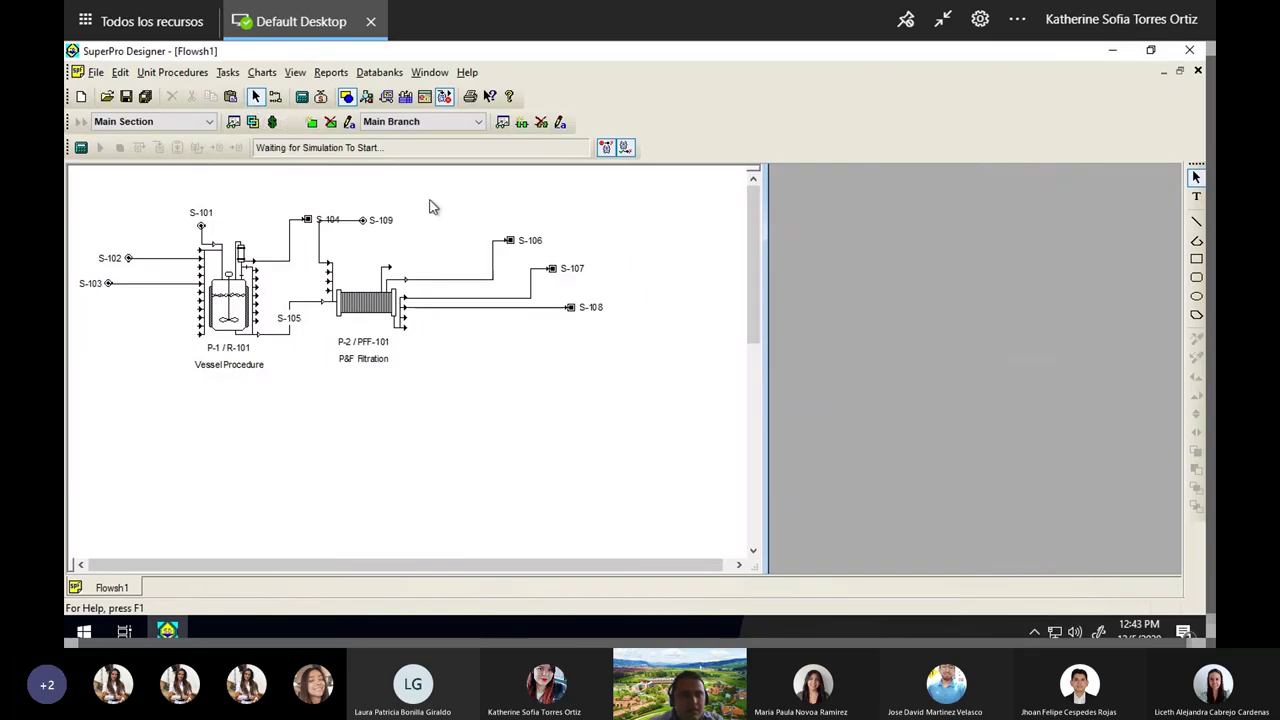
click(320, 78)
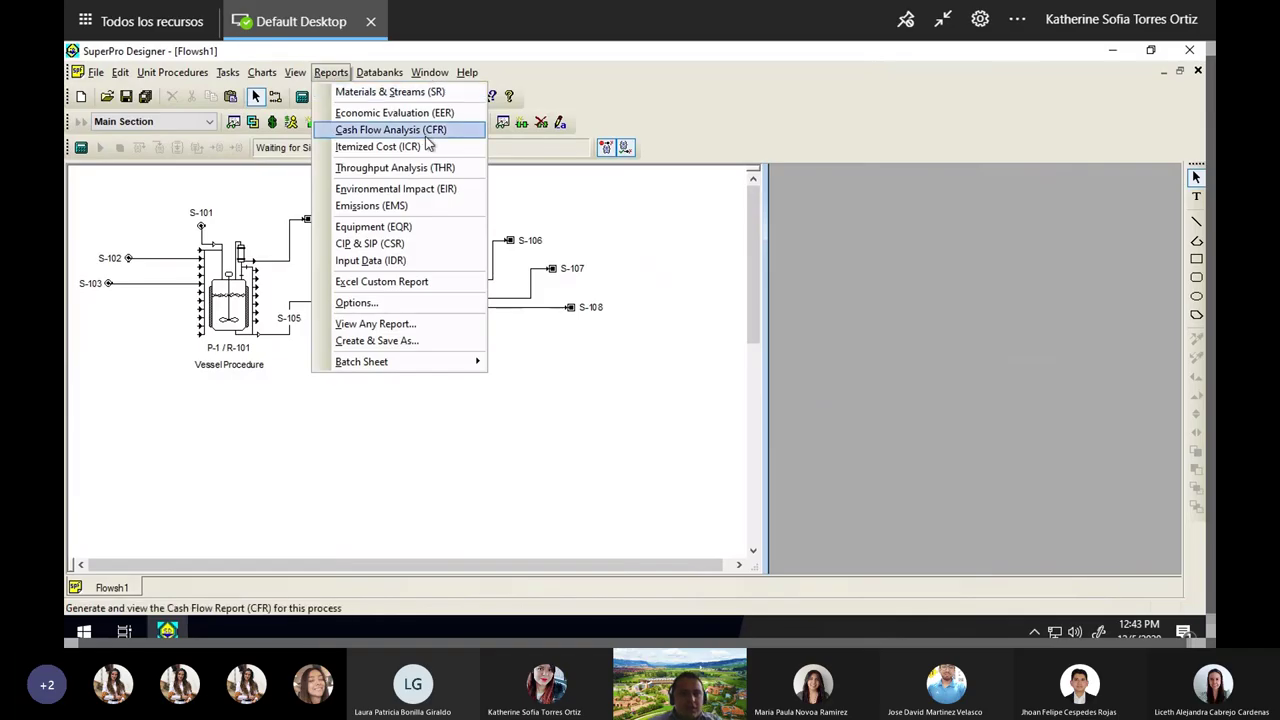
click(420, 91)
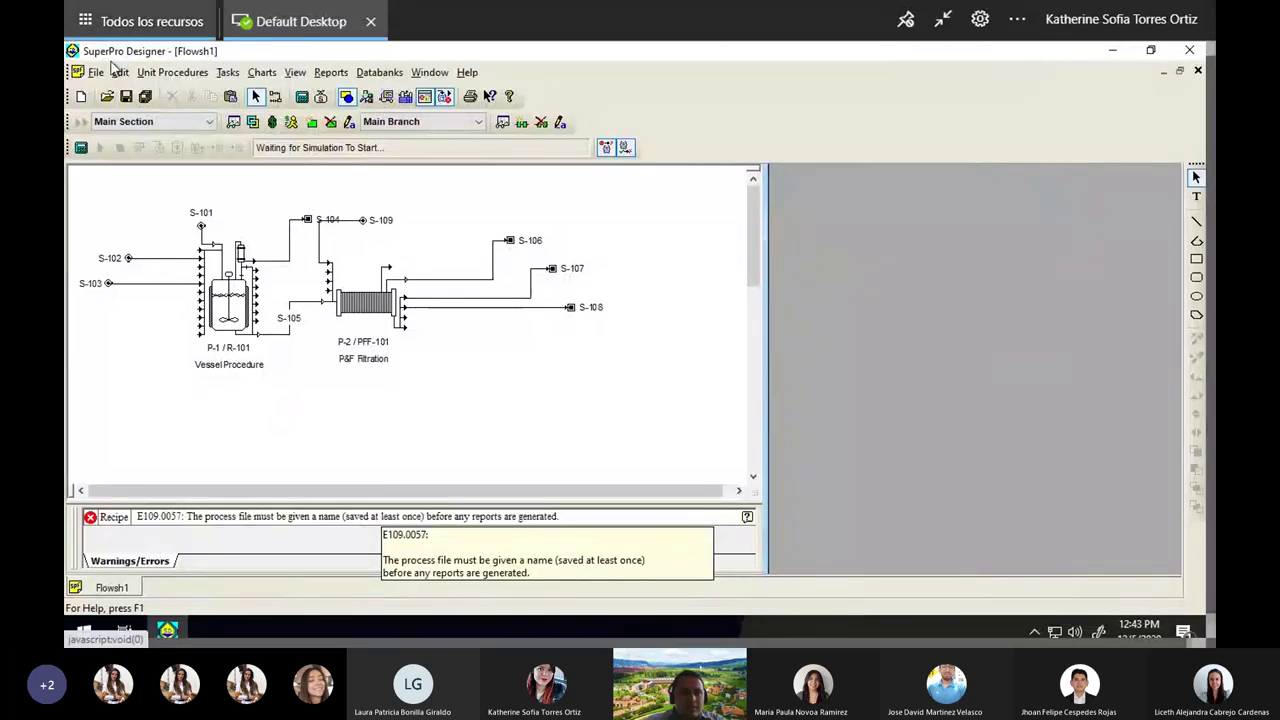
- Save the process as Flowsh1 in Documents and generate the Materials & Streams (SR) report
click(125, 97)
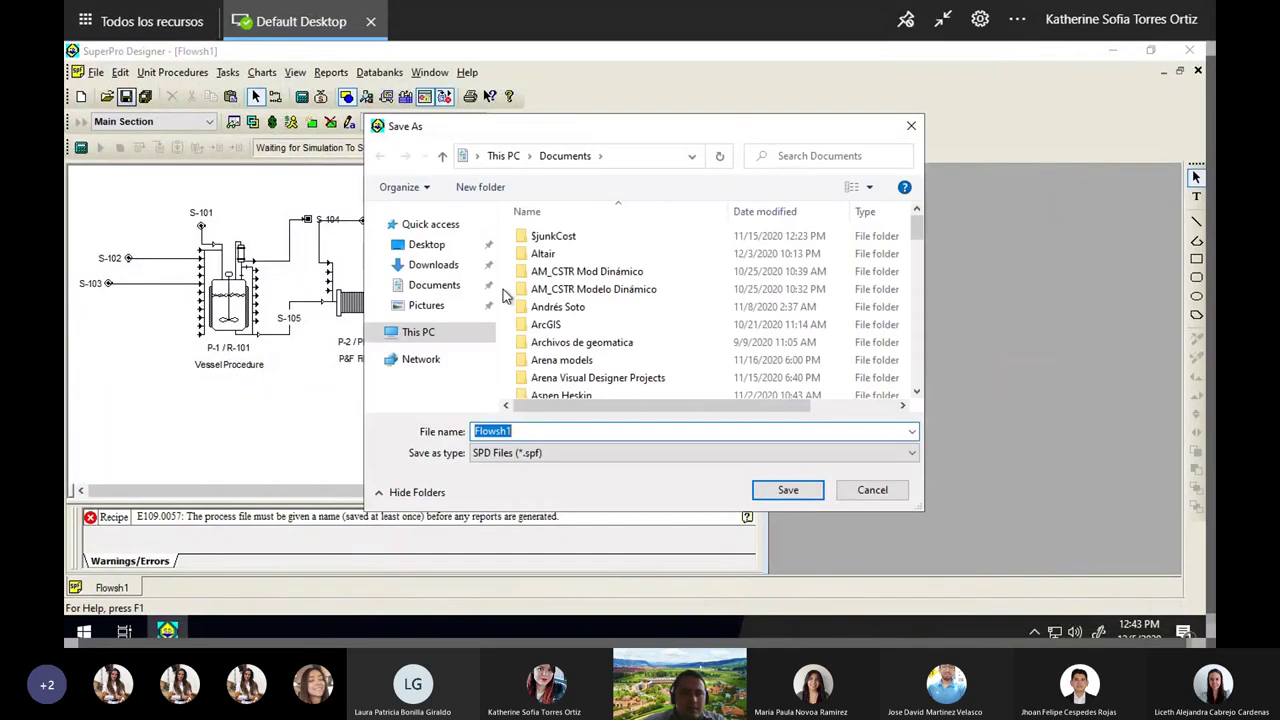
click(438, 287)
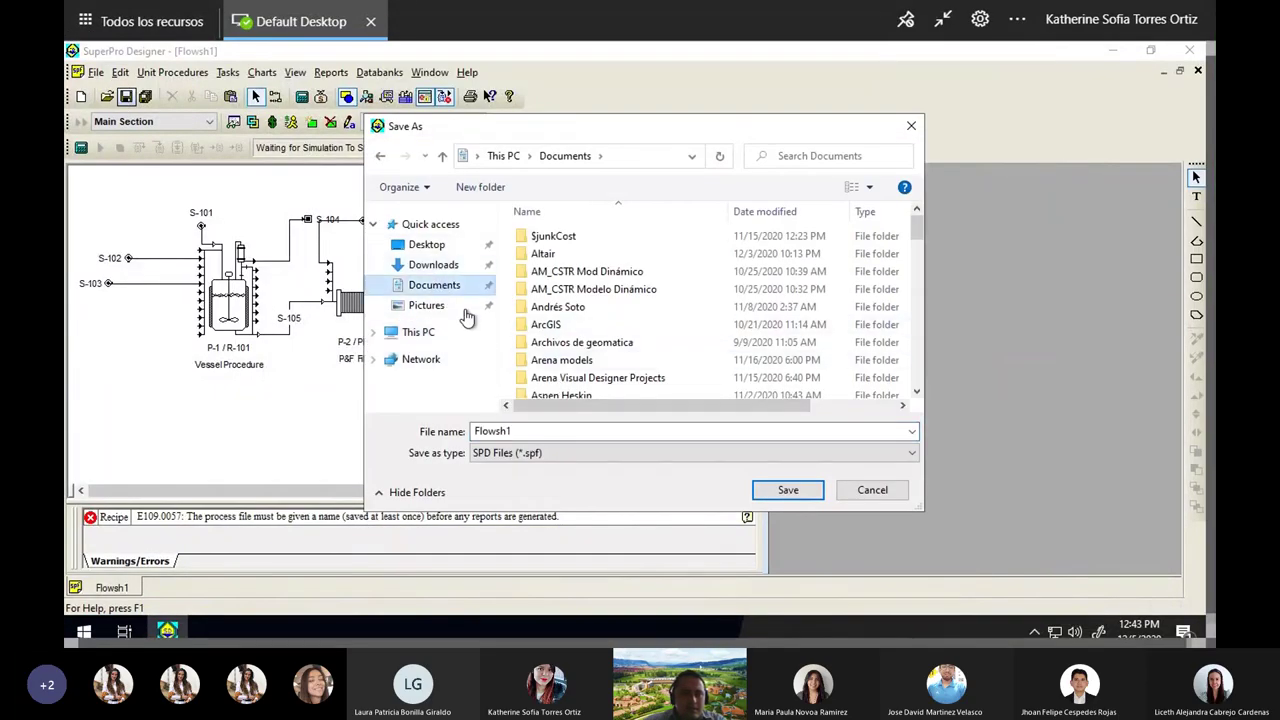
click(785, 490)
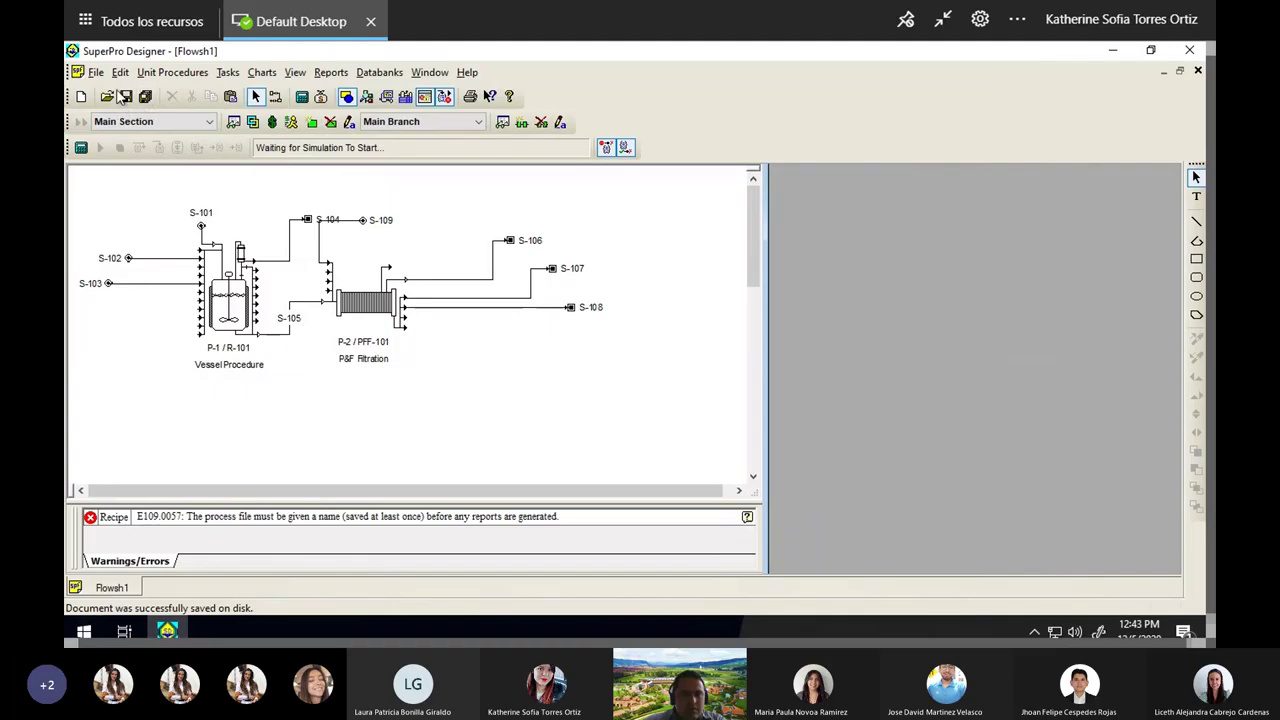
click(331, 73)
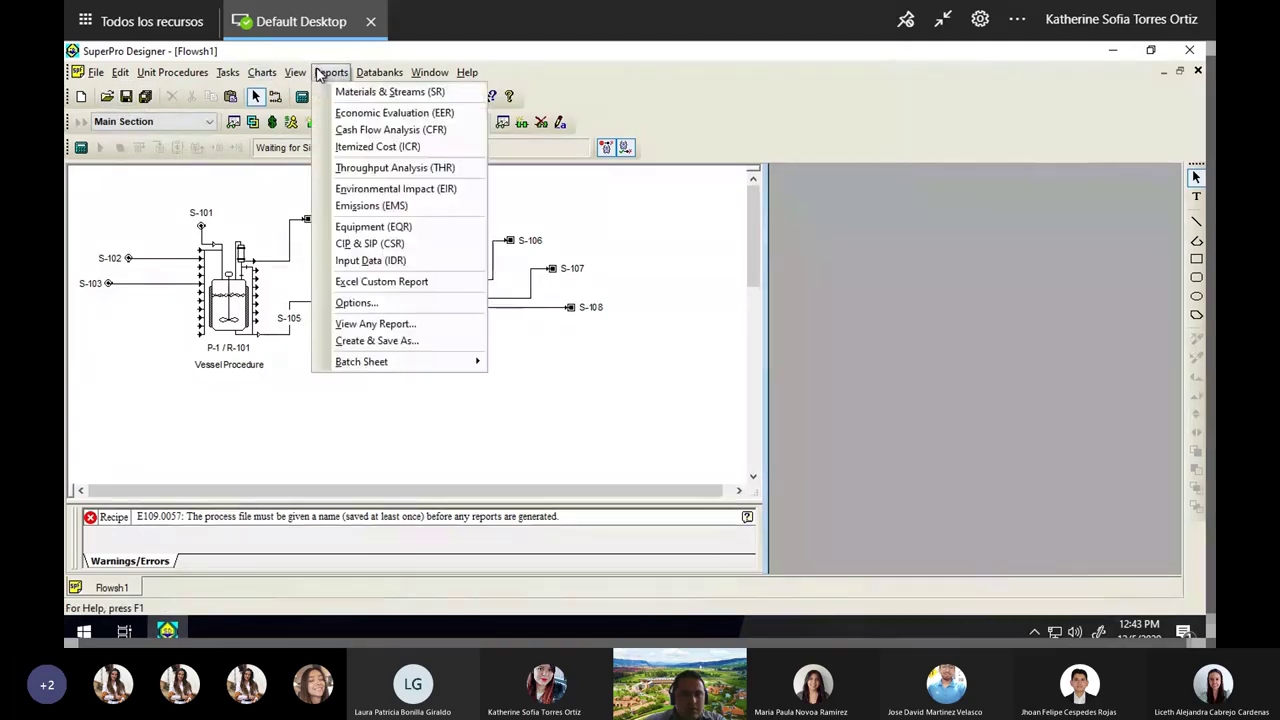
click(386, 92)
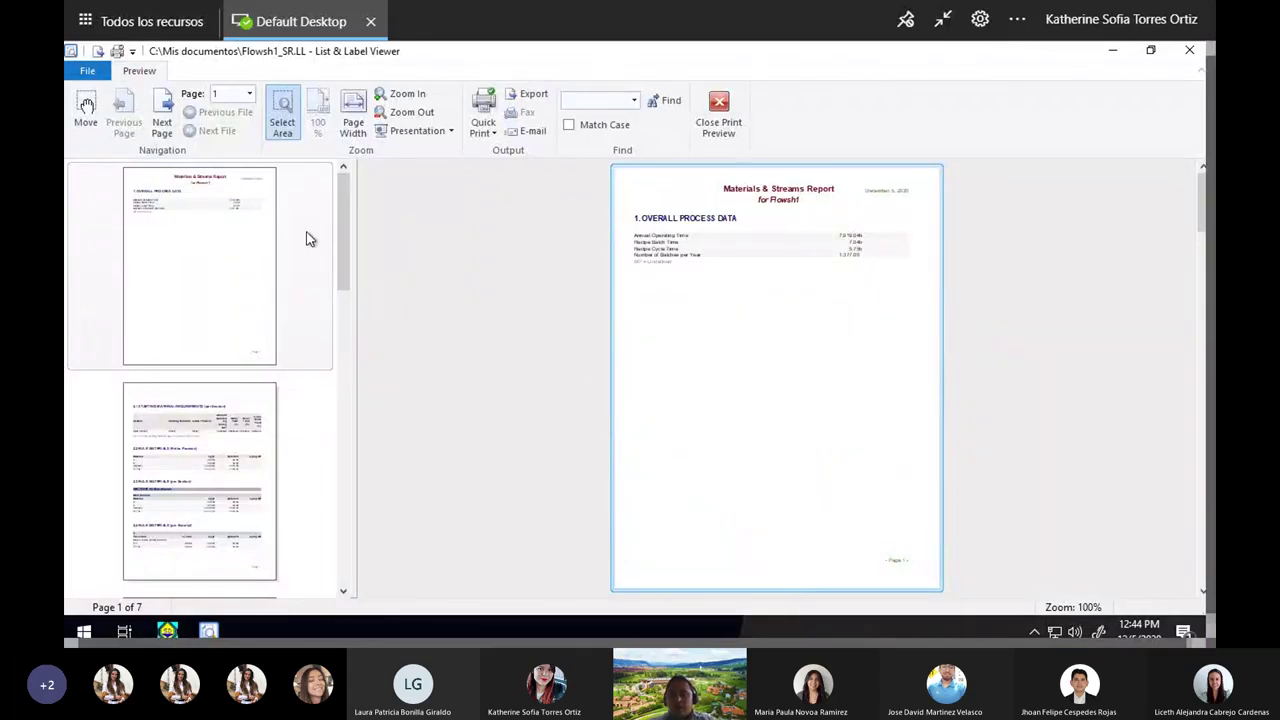
- Zoom into Overall Process Data: 7.04 h batch time, 5.75 h cycle time, 1,377 batches/year
drag(345, 263, 343, 313)
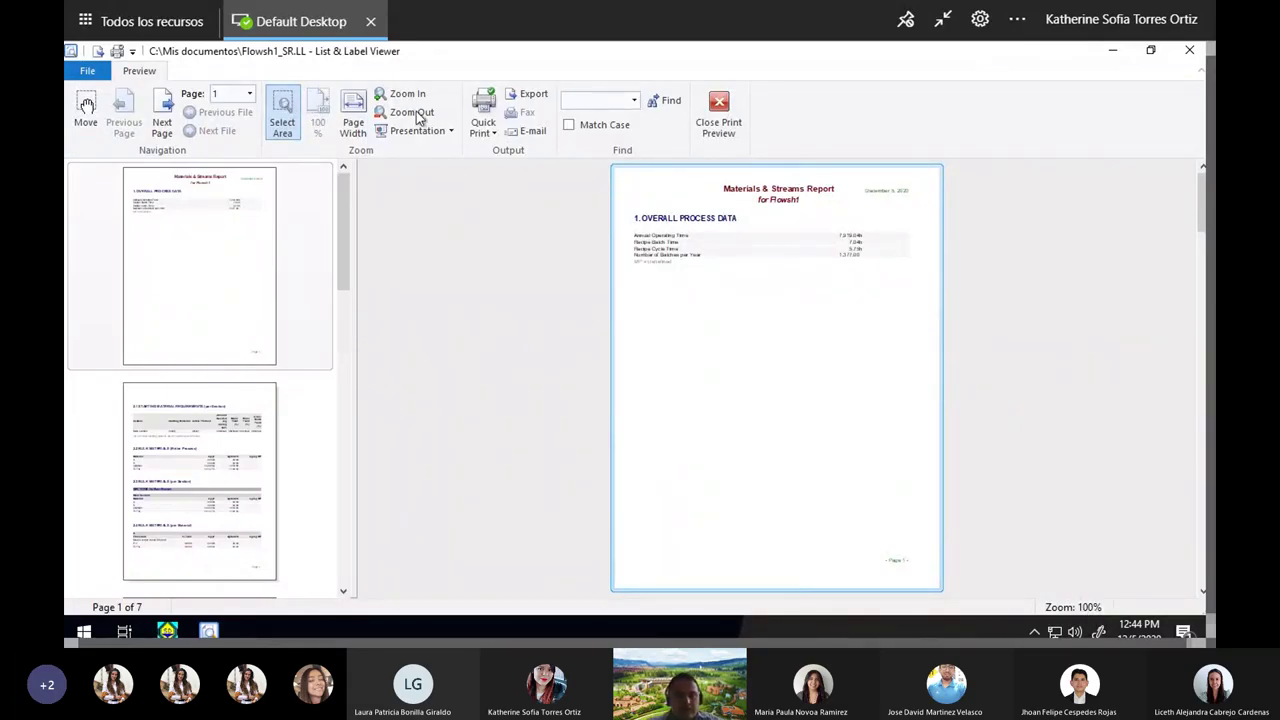
drag(680, 194, 894, 333)
drag(833, 597, 698, 592)
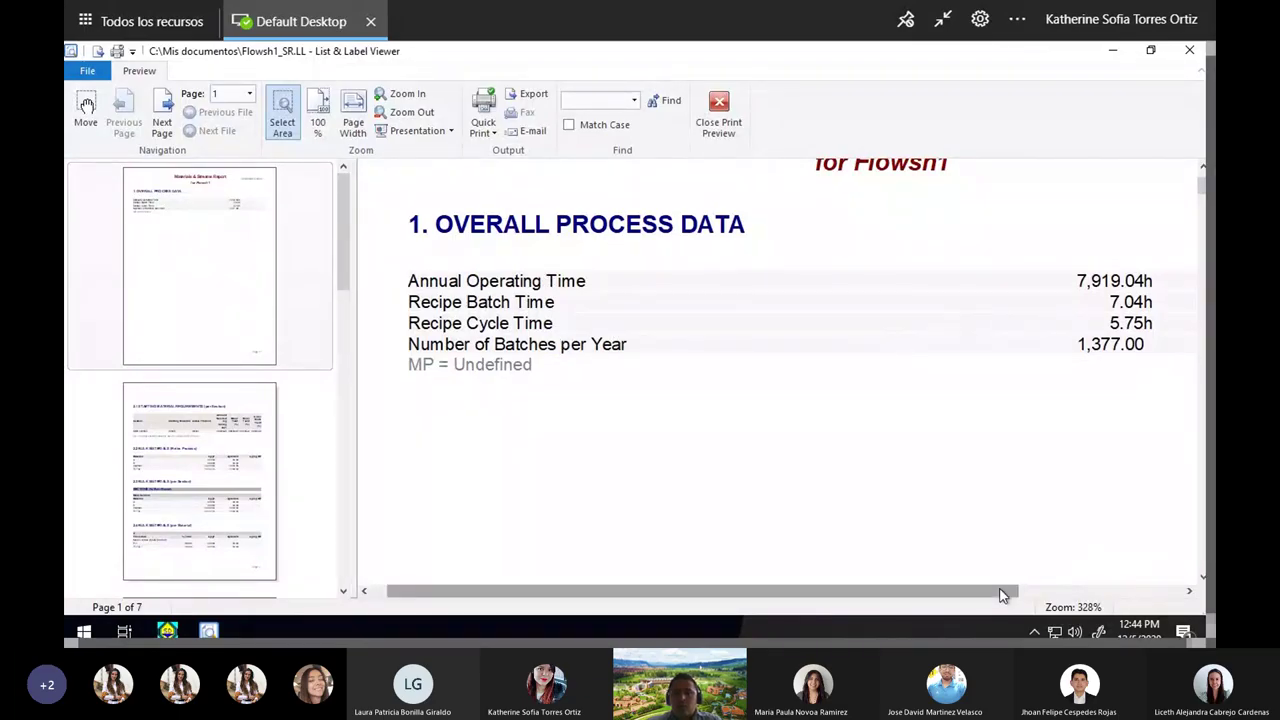
drag(1003, 595, 1030, 595)
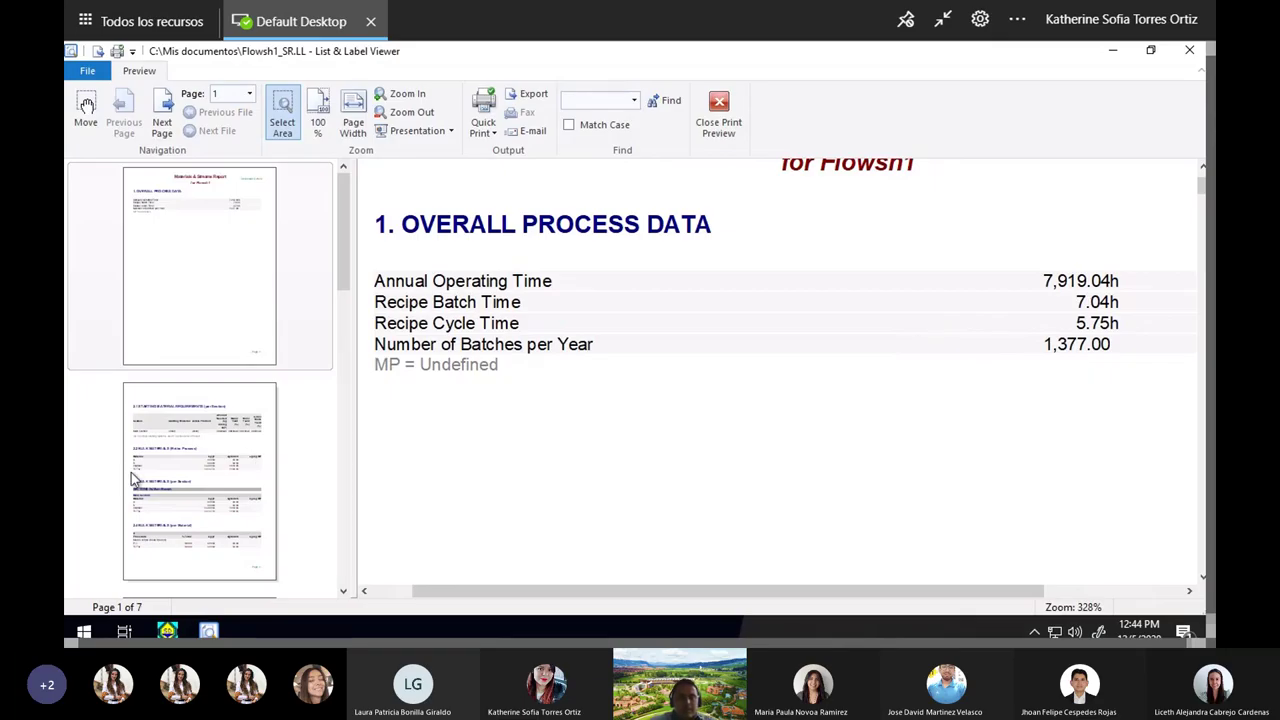
- Go to page 2 and review the bulk material totals in sections 2.4–2.6
click(176, 477)
drag(864, 592, 906, 594)
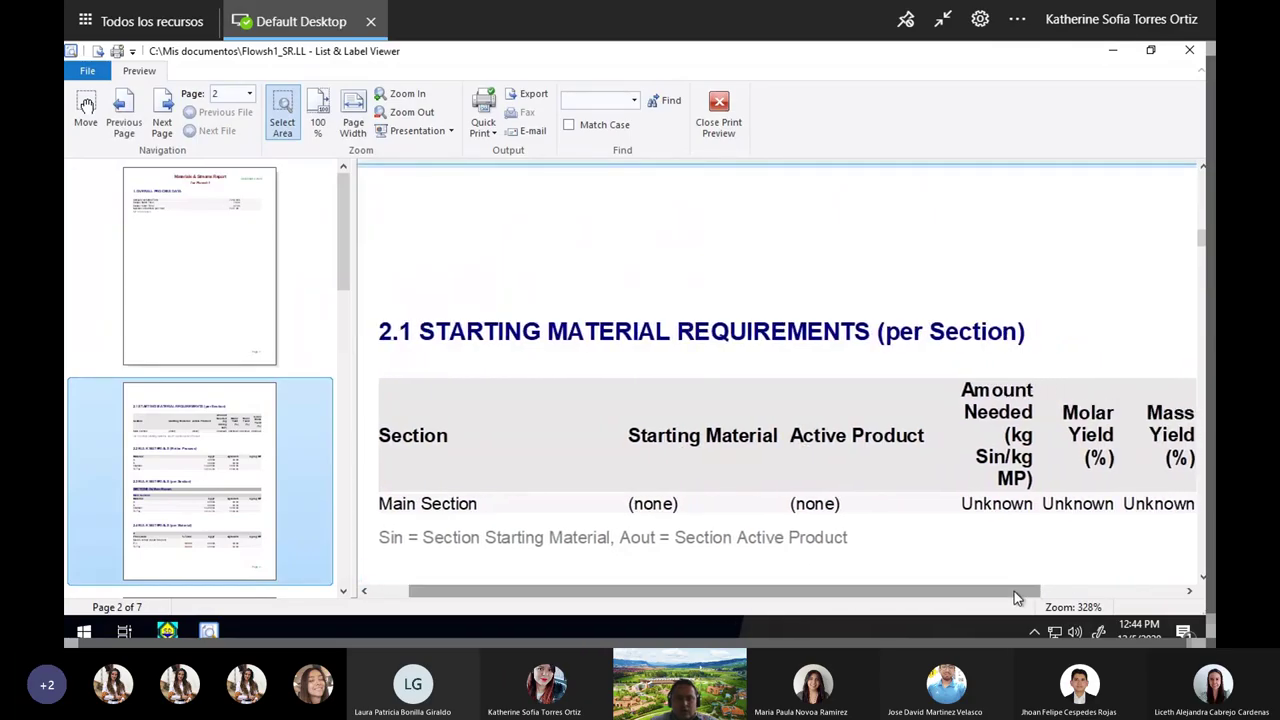
scroll(960, 497, down, 1)
scroll(950, 470, down, 6)
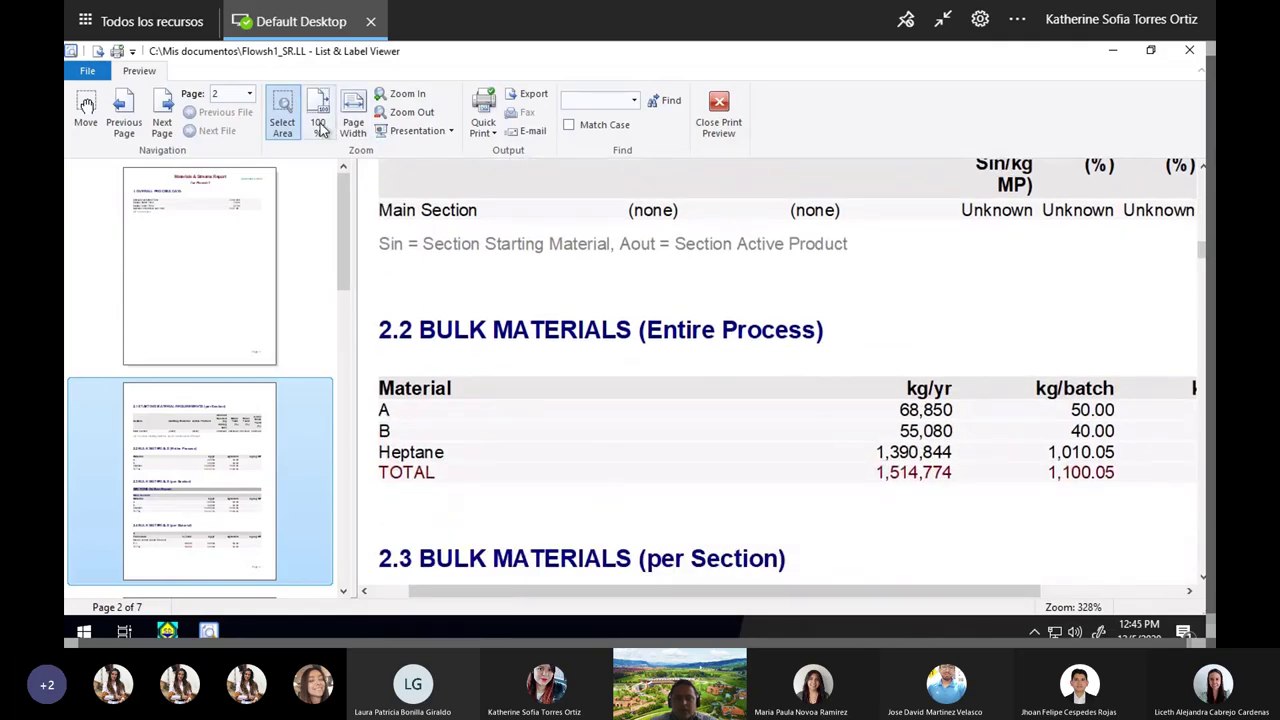
mouse_move(868, 597)
mouse_down()
mouse_move(933, 599)
mouse_move(855, 600)
mouse_up()
scroll(937, 452, down, 2)
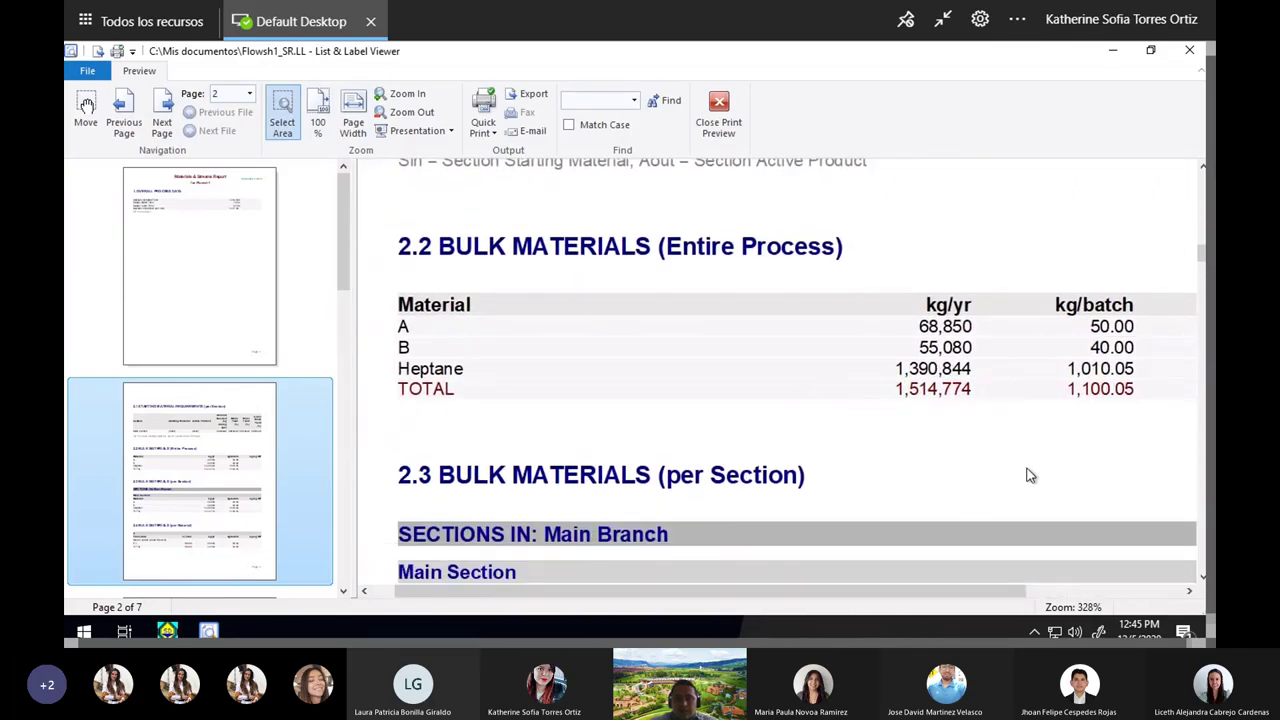
scroll(1030, 476, down, 1)
scroll(1030, 476, down, 2)
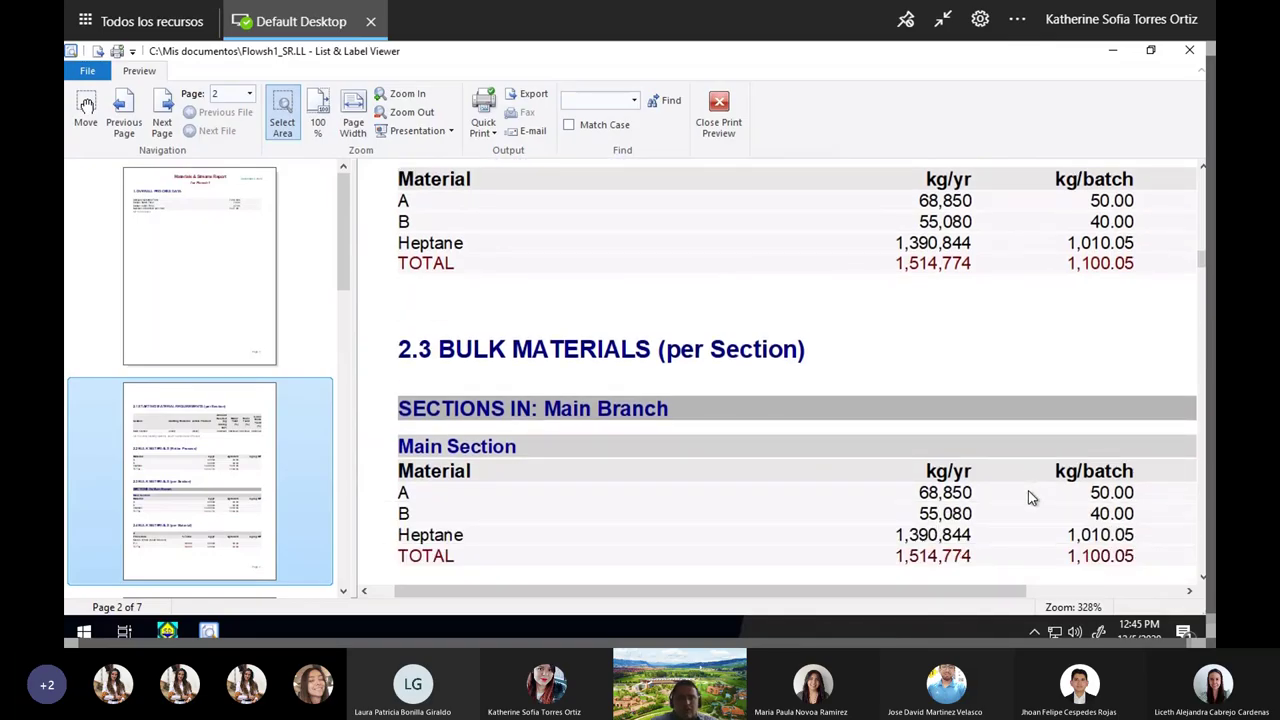
scroll(1028, 490, down, 1)
scroll(1032, 498, down, 1)
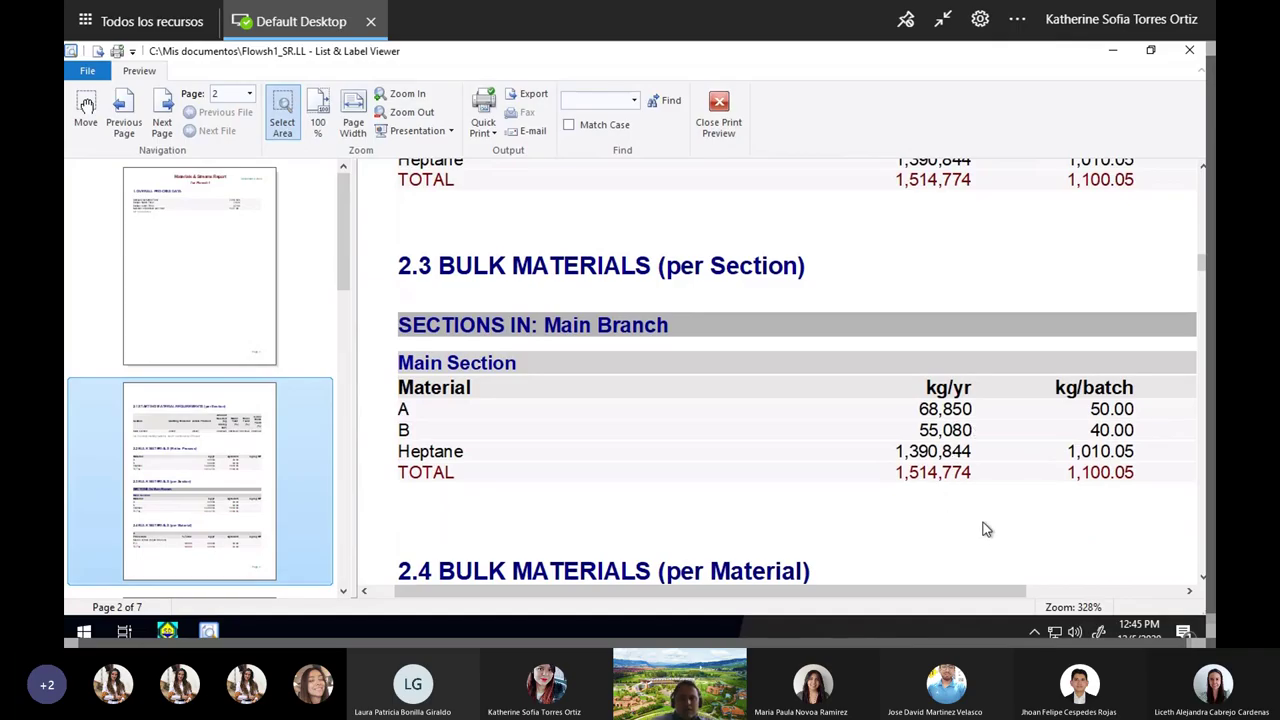
scroll(986, 530, down, 1)
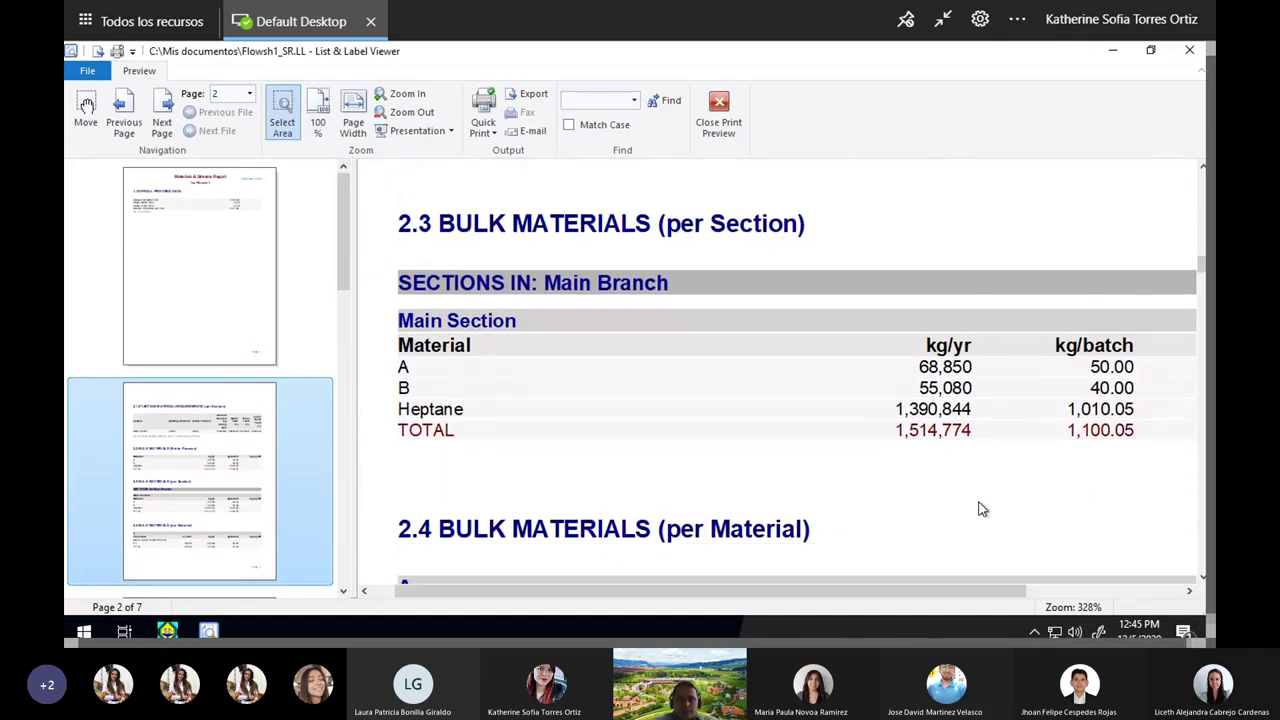
scroll(982, 509, down, 7)
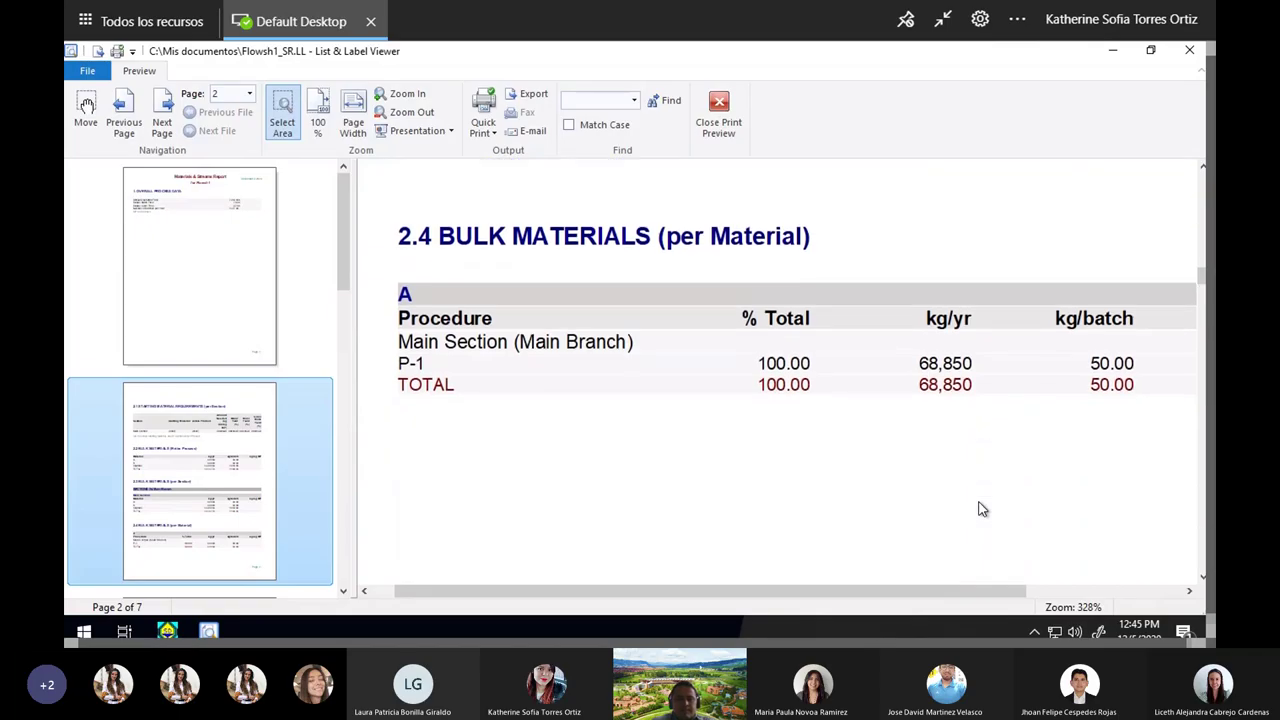
scroll(982, 509, down, 1)
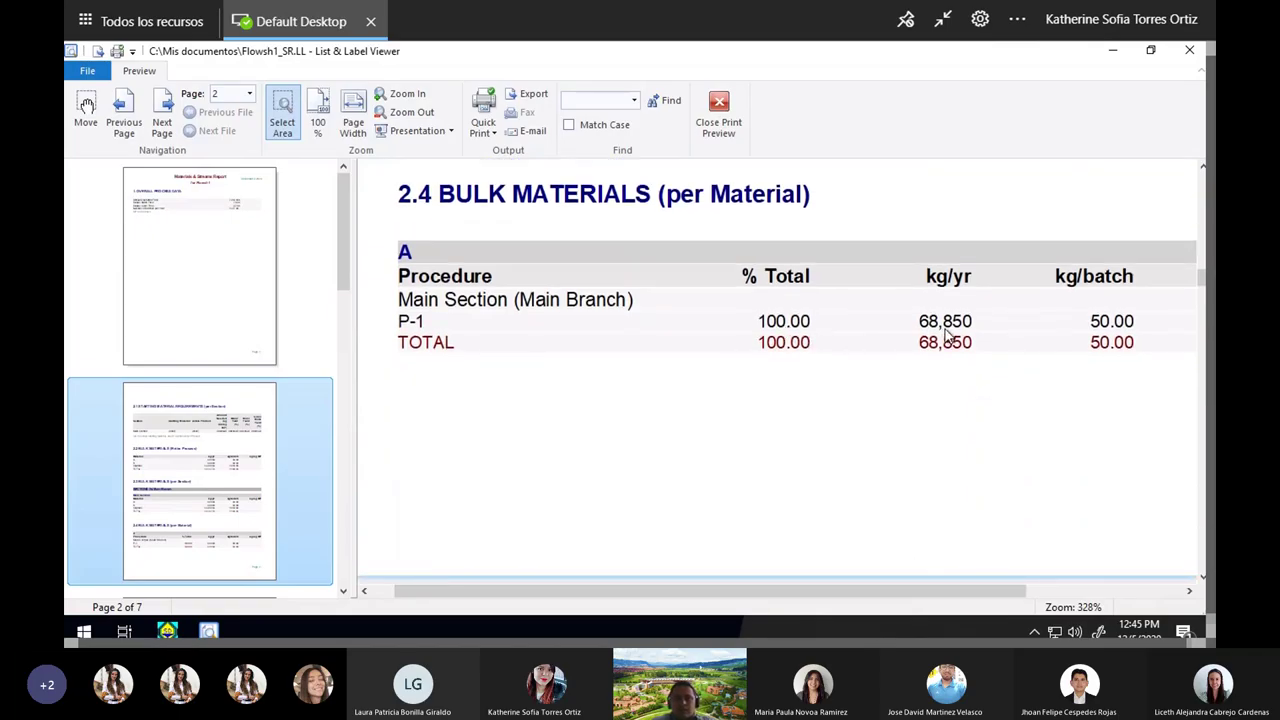
- Scroll down to the Stream Details table for S-101, S-102 and S-103
drag(982, 597, 908, 600)
scroll(908, 463, down, 5)
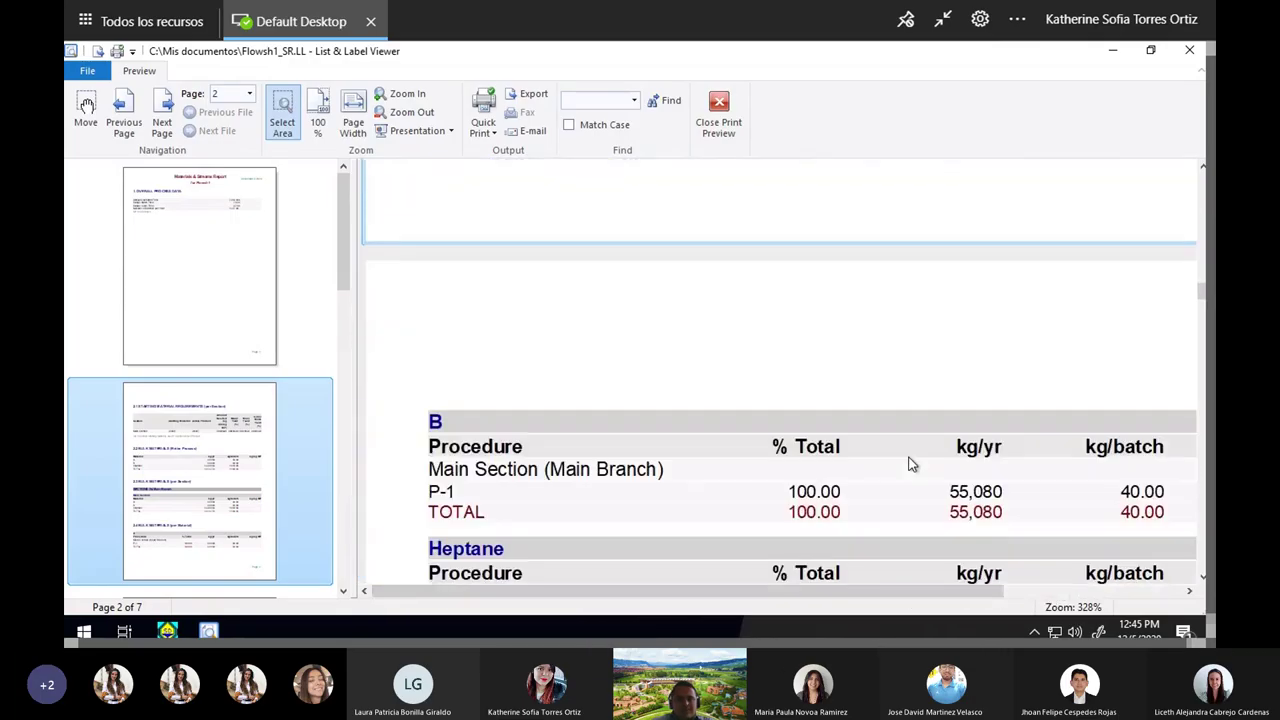
scroll(910, 463, down, 3)
scroll(910, 463, down, 1)
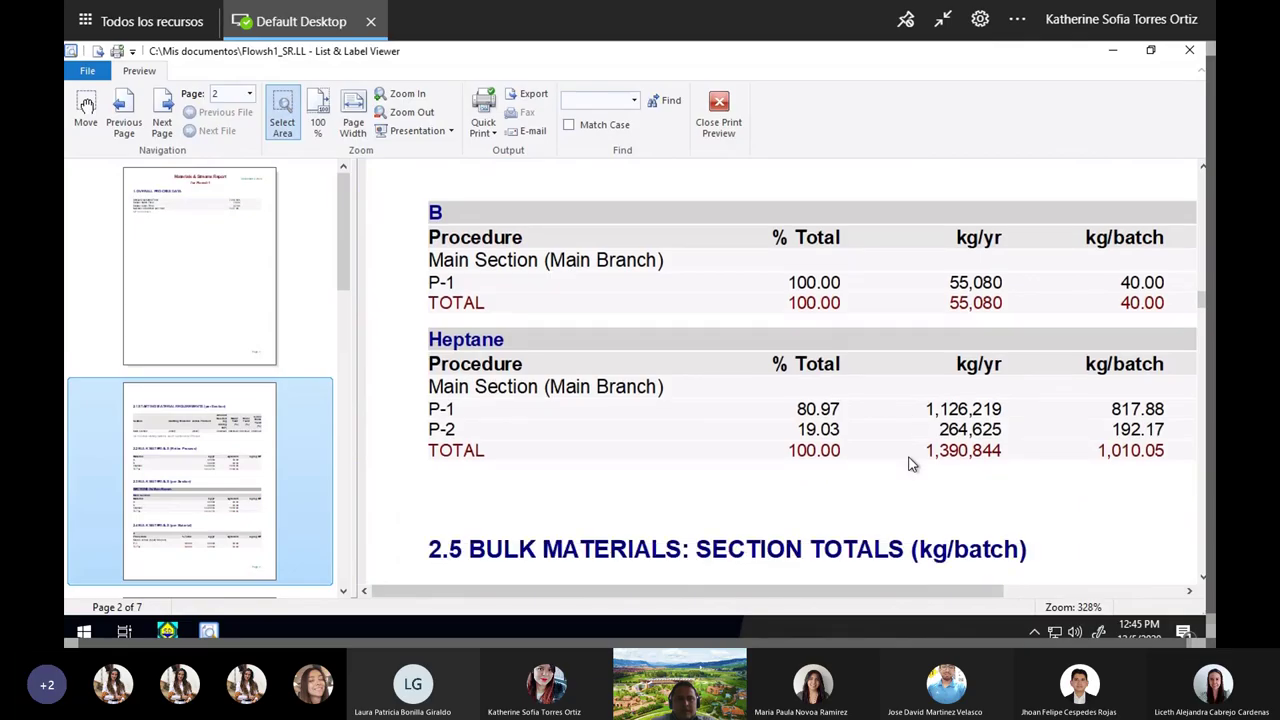
scroll(910, 463, down, 1)
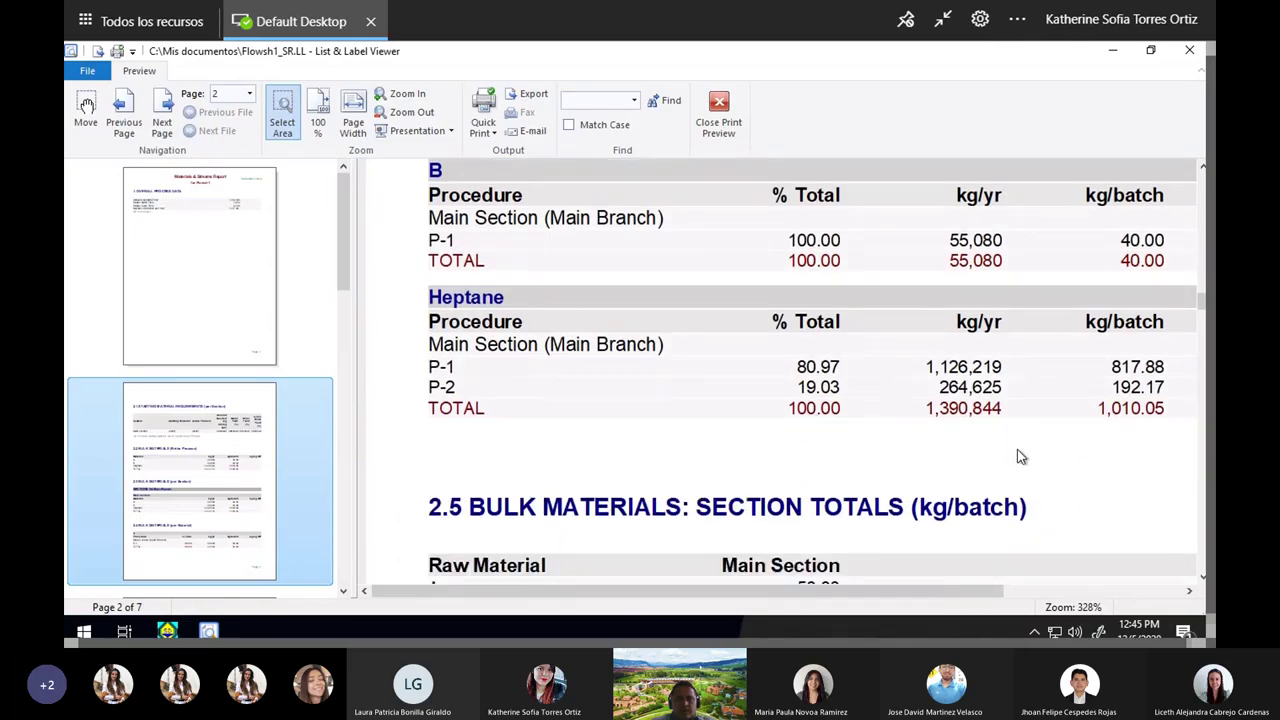
scroll(1017, 456, down, 1)
scroll(1078, 454, up, 1)
scroll(1078, 454, down, 5)
scroll(1078, 454, down, 2)
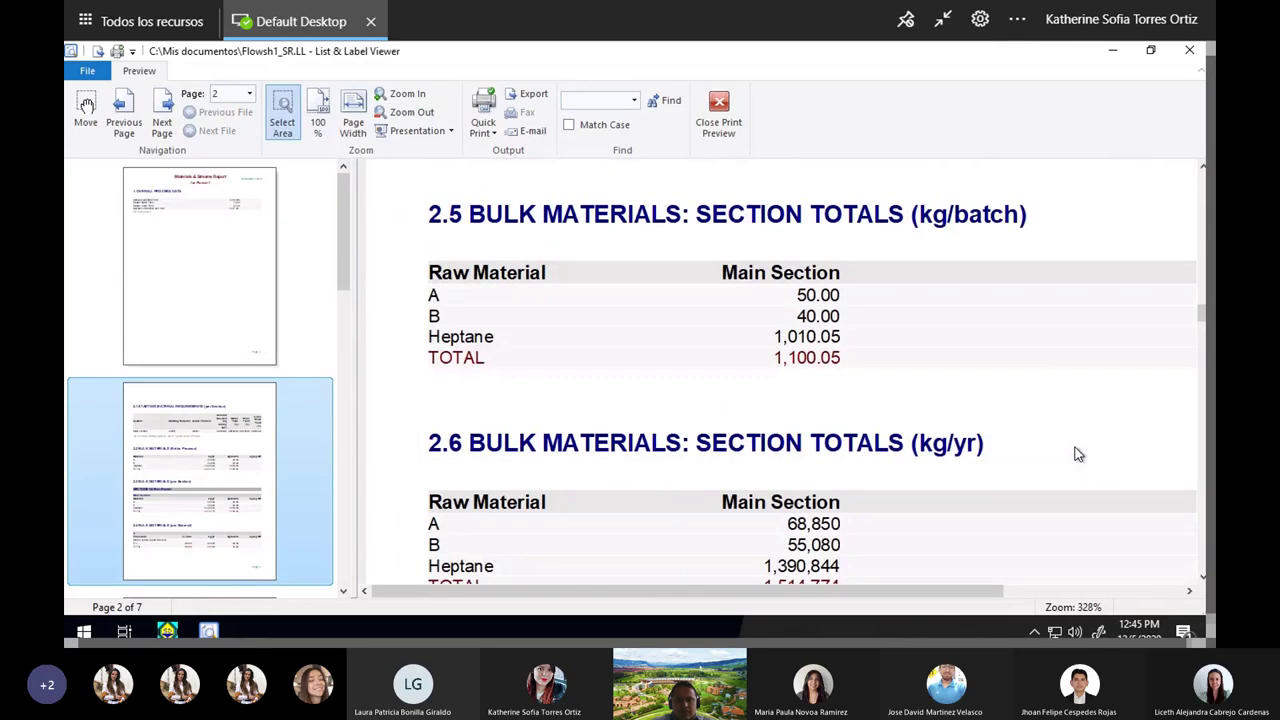
scroll(1062, 447, down, 2)
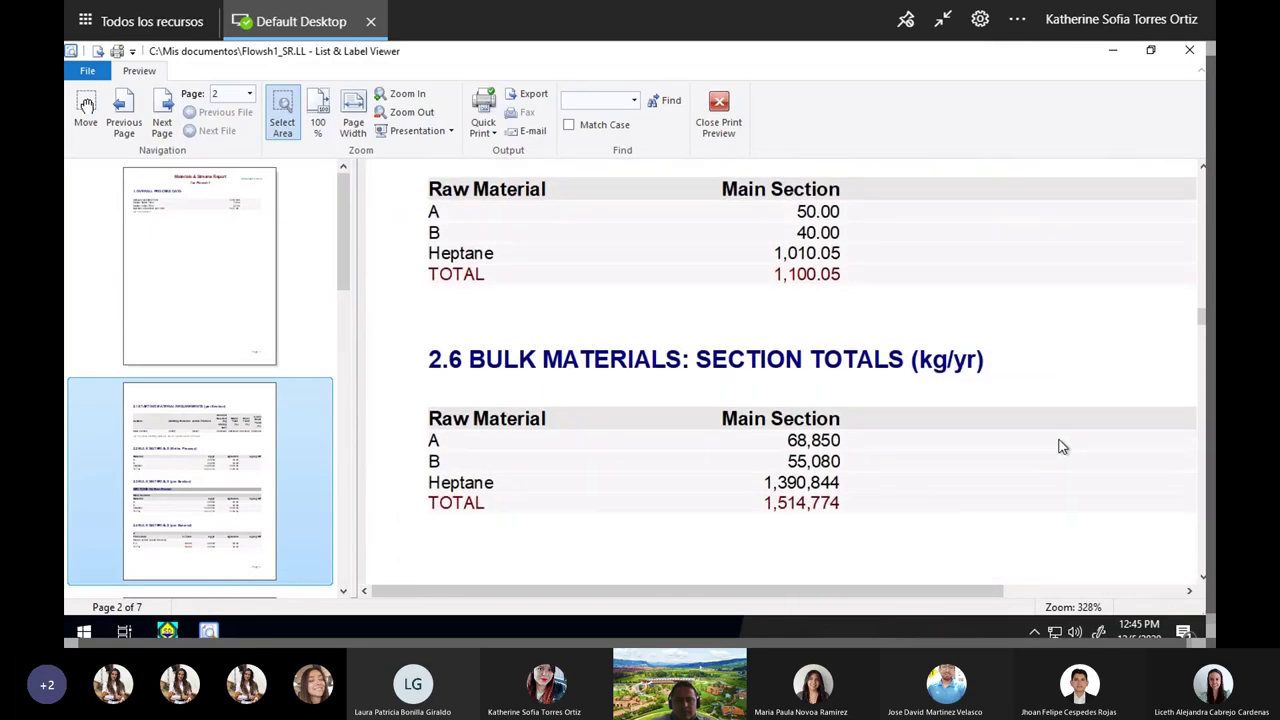
scroll(1062, 447, down, 1)
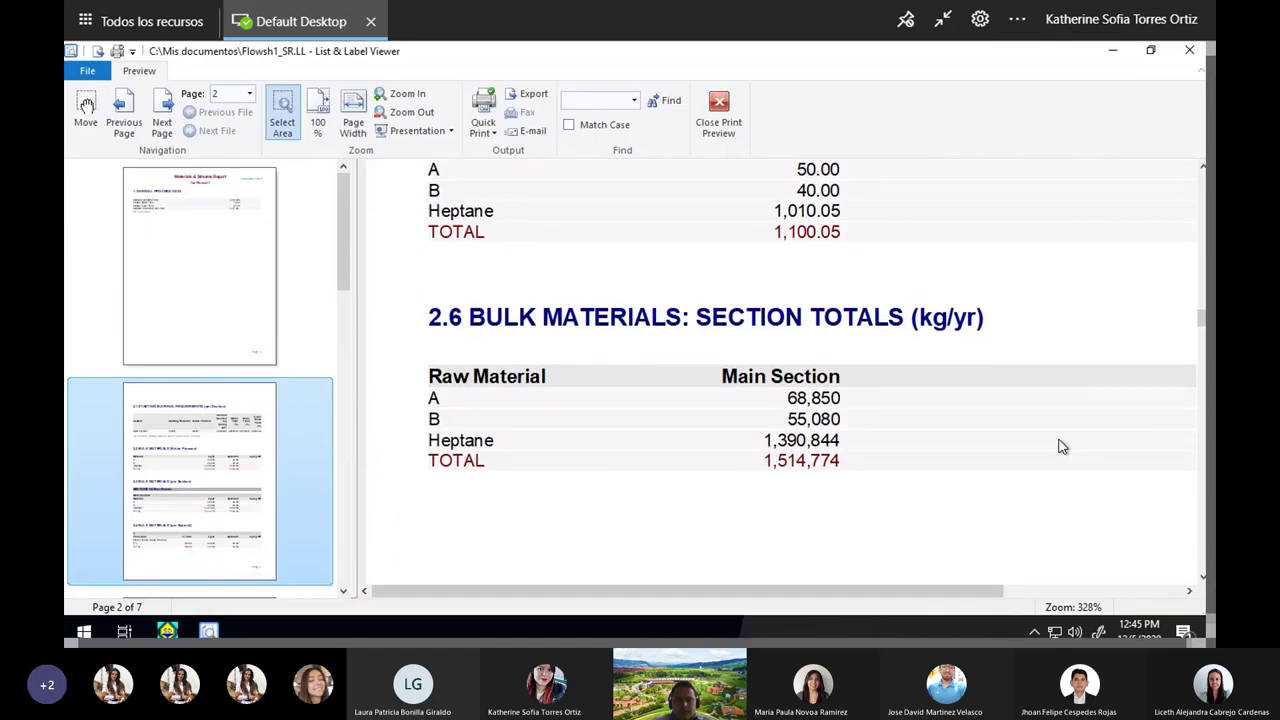
scroll(1062, 447, down, 3)
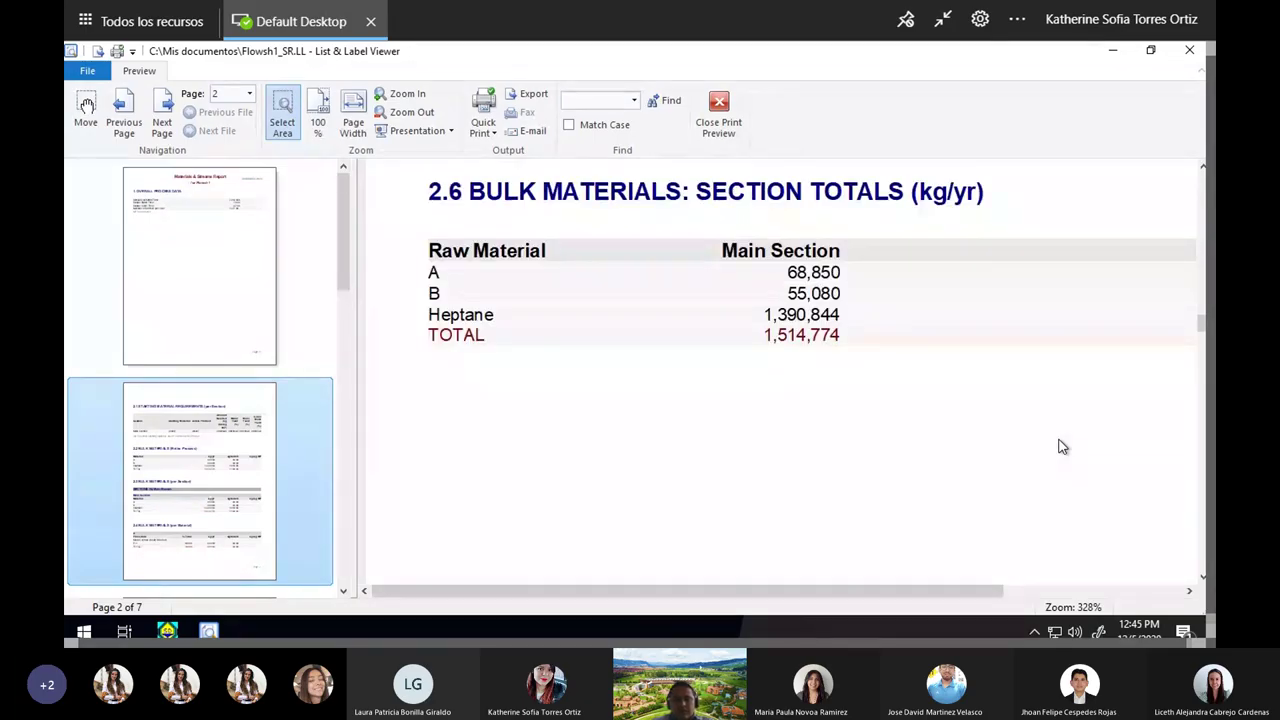
scroll(1062, 447, down, 2)
scroll(1062, 447, down, 2)
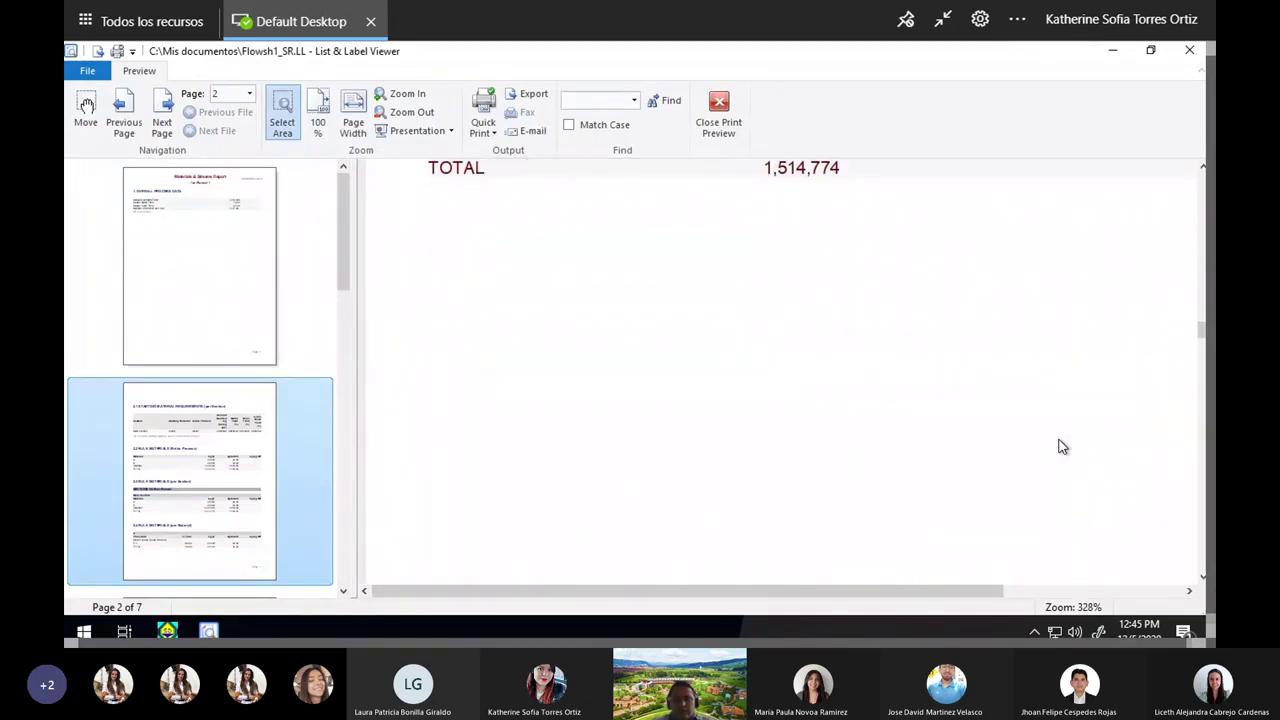
scroll(1062, 447, down, 5)
scroll(1062, 447, down, 10)
drag(929, 591, 960, 598)
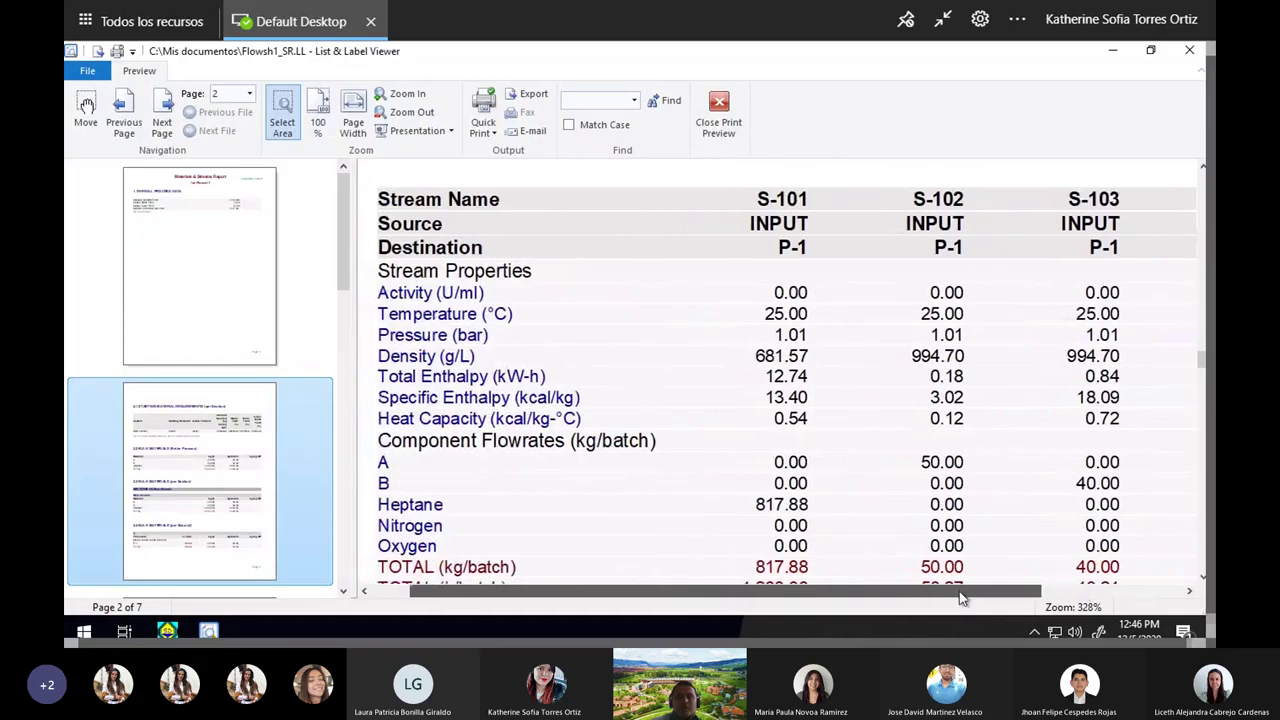
- Review the S-105, S-109, S-106 and S-108 stream tables
scroll(958, 470, down, 1)
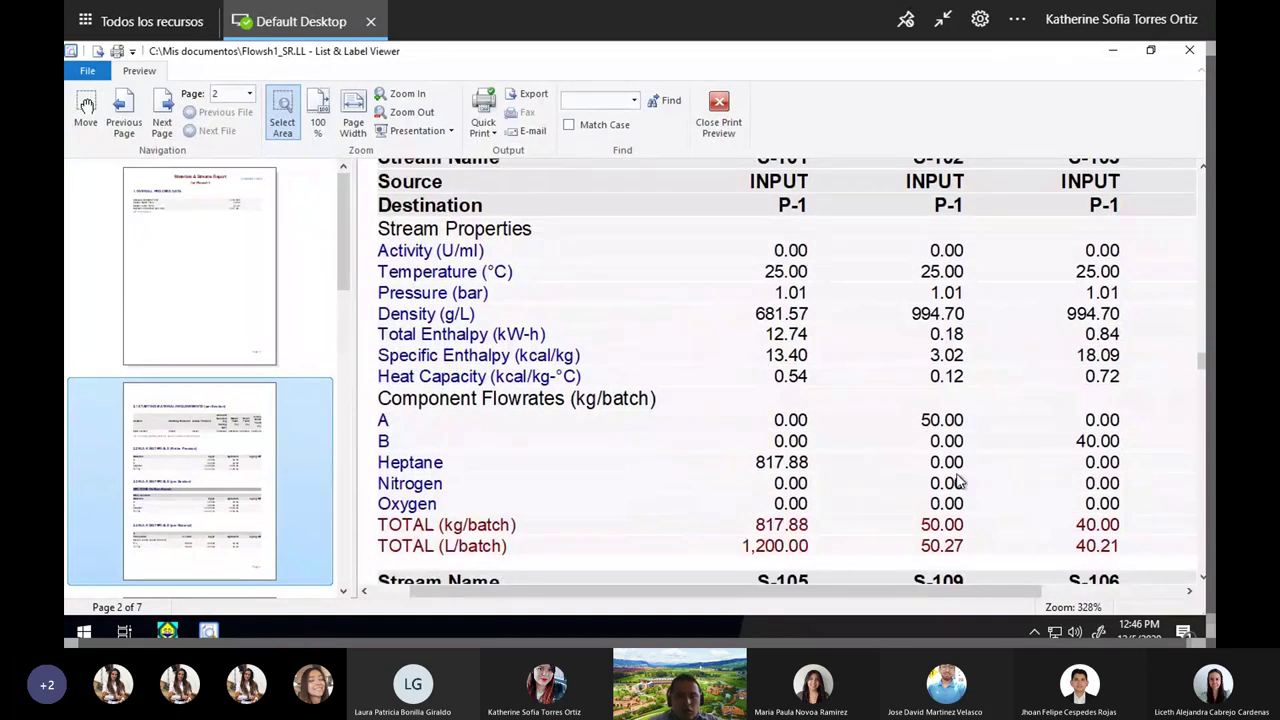
scroll(957, 482, up, 1)
scroll(957, 530, down, 2)
scroll(957, 533, up, 1)
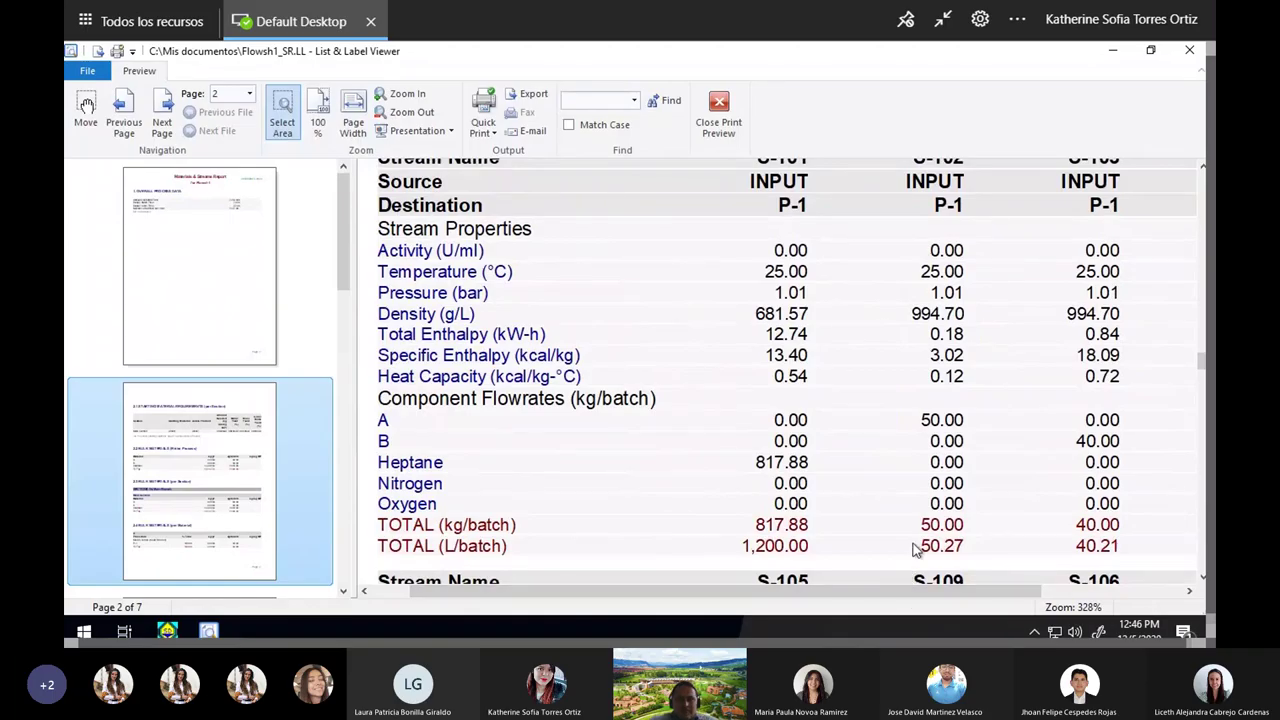
scroll(914, 545, down, 4)
scroll(913, 546, down, 2)
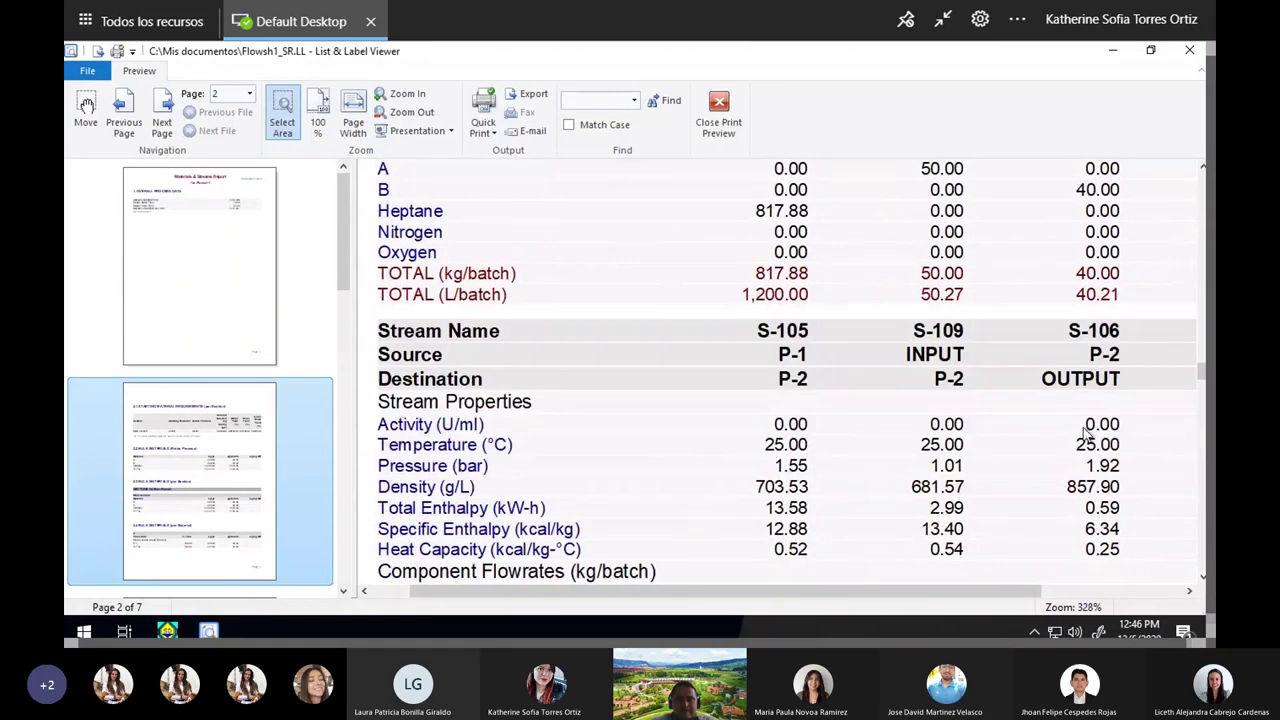
scroll(1124, 488, down, 2)
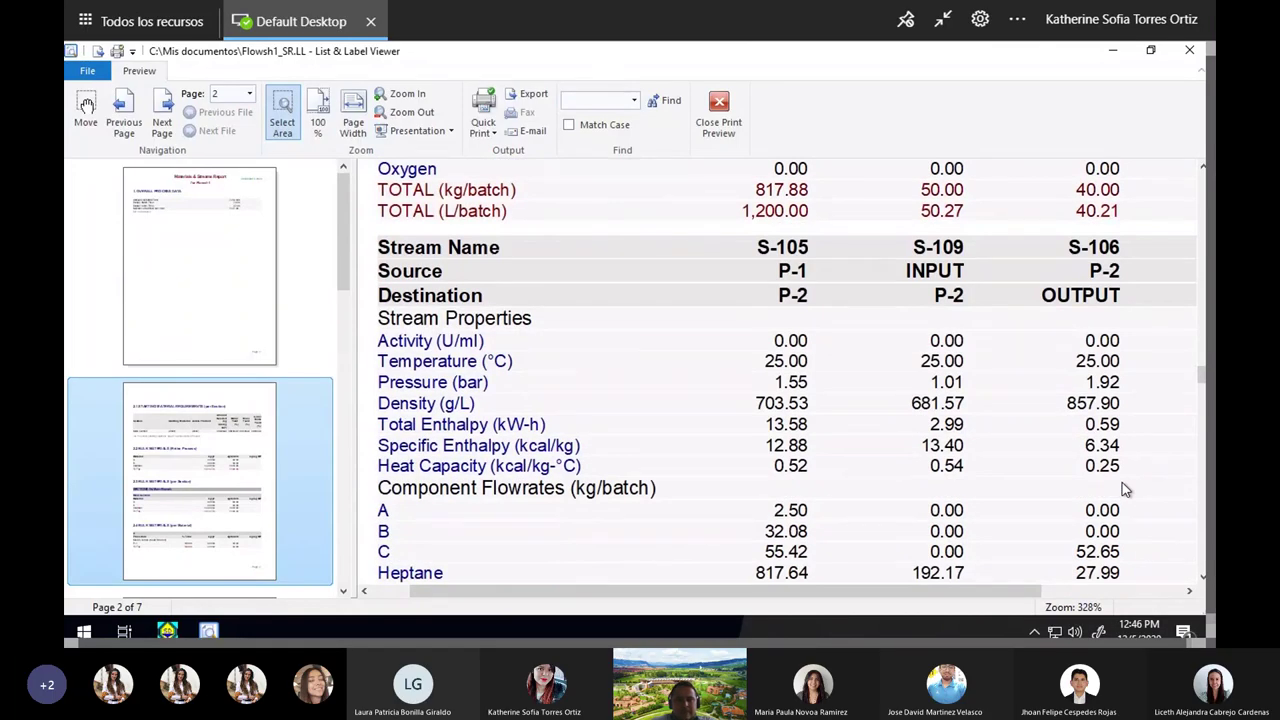
scroll(1124, 488, down, 2)
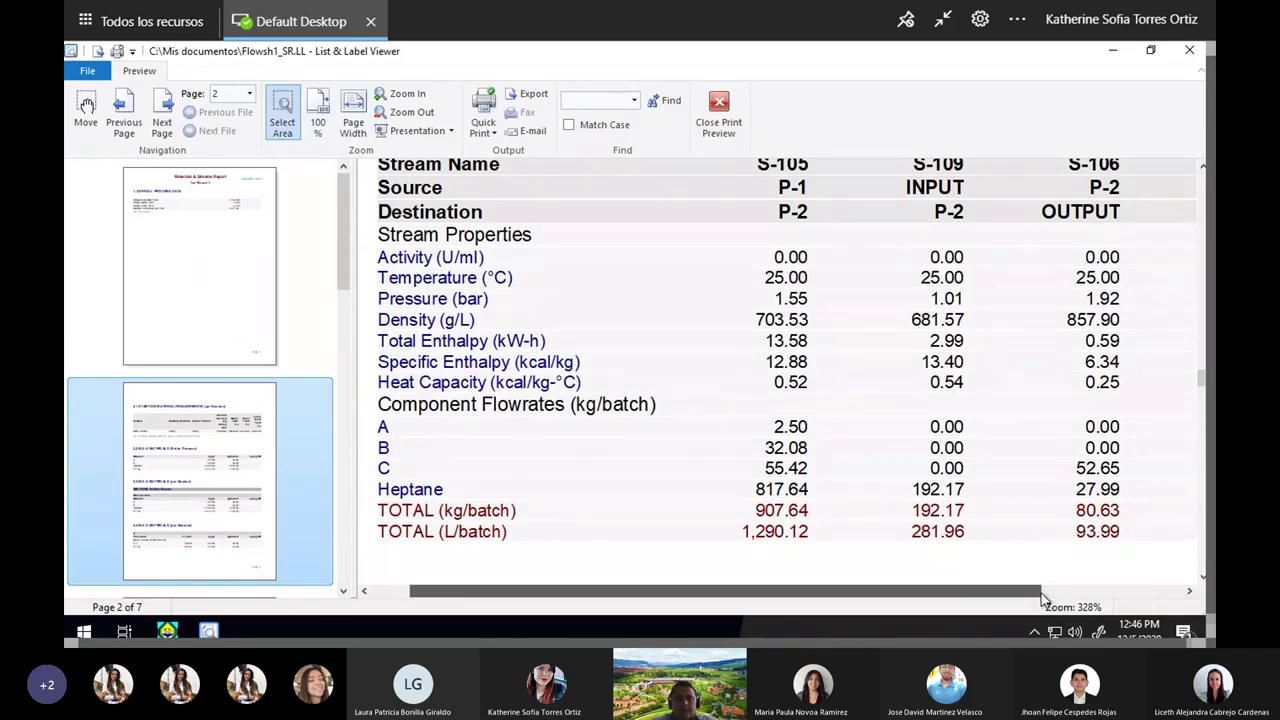
scroll(1035, 598, right, 3)
scroll(1018, 600, left, 3)
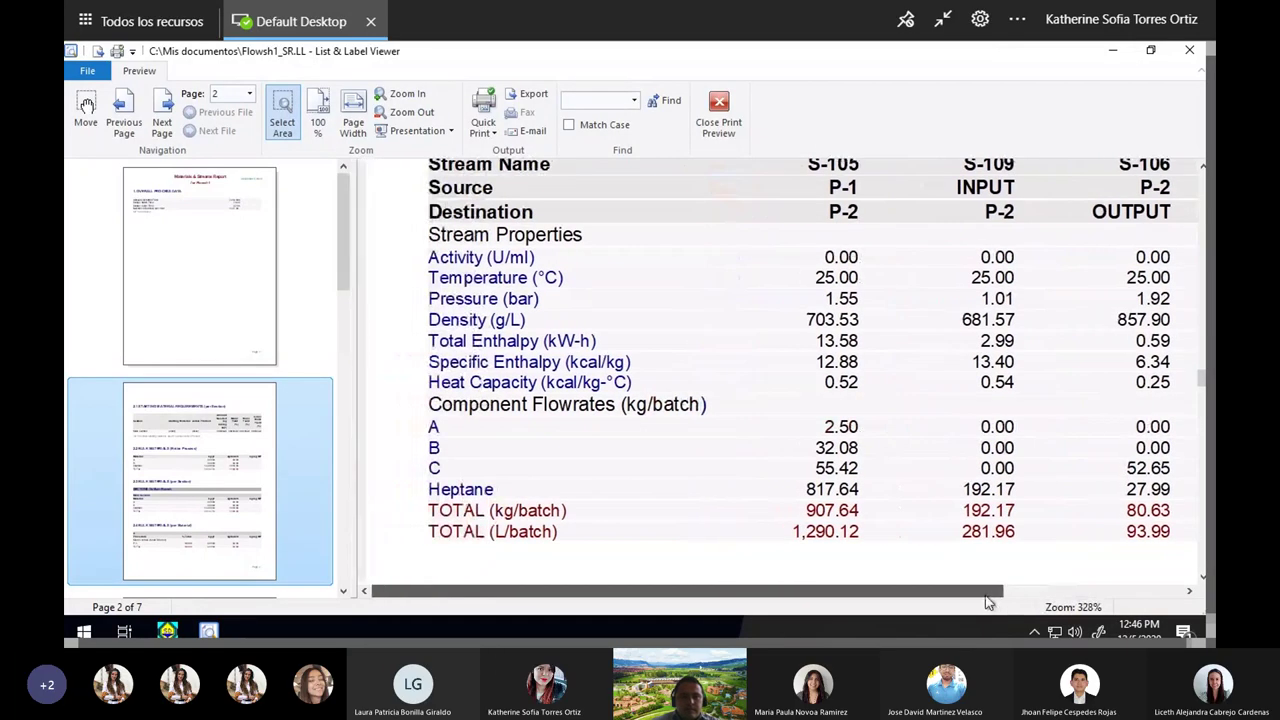
- View the Overall Component Balance (1,100.05 kg/batch in, 1,101.48 out), then close the preview
scroll(1111, 465, down, 4)
scroll(1113, 470, down, 8)
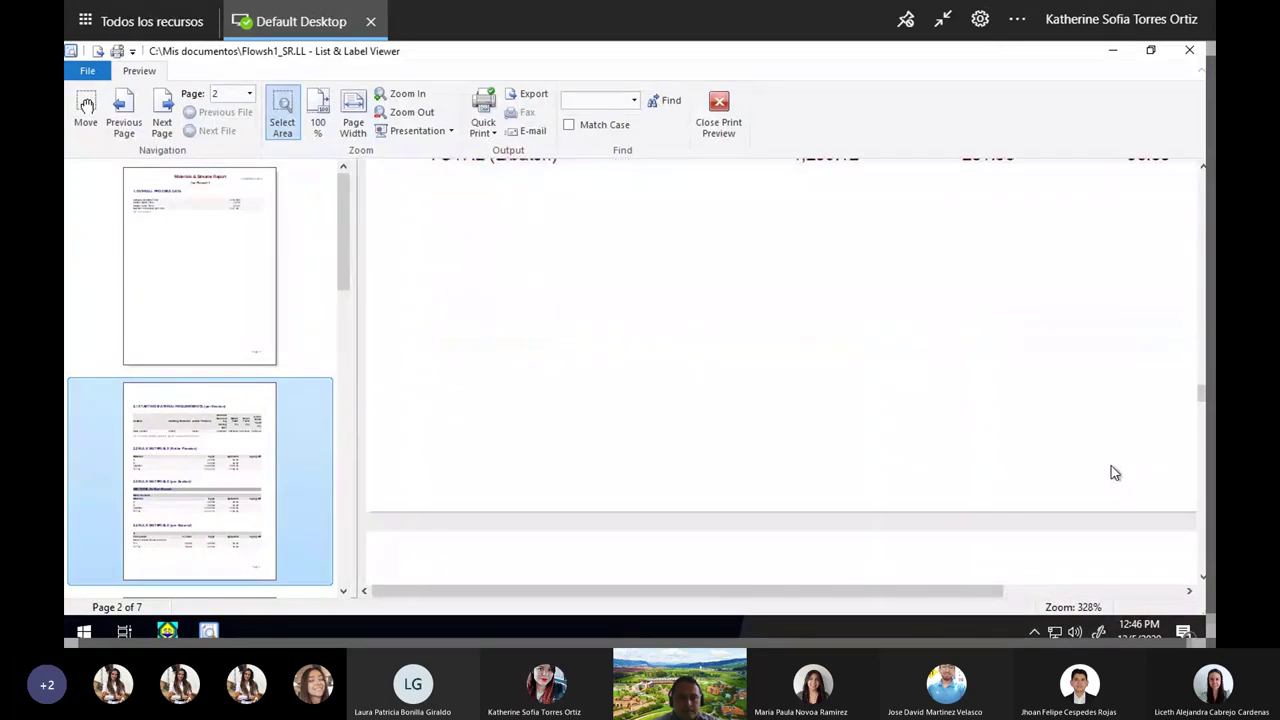
scroll(1111, 470, down, 2)
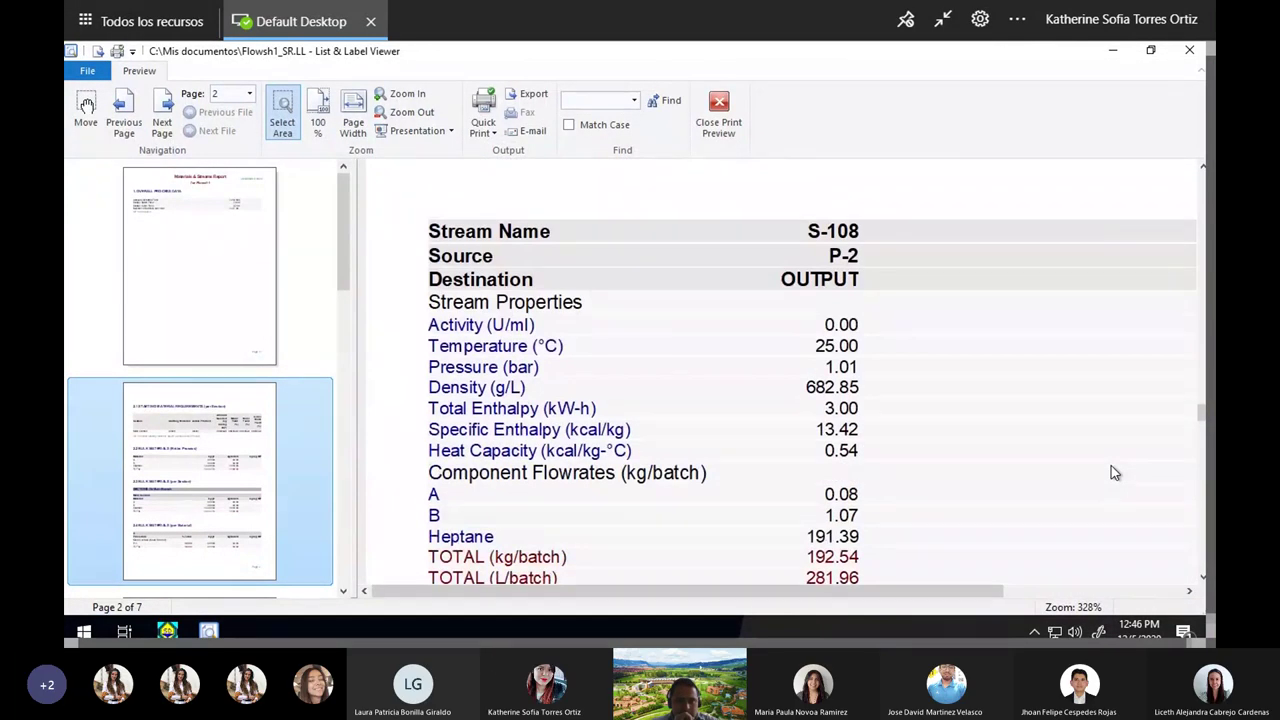
scroll(1111, 472, down, 1)
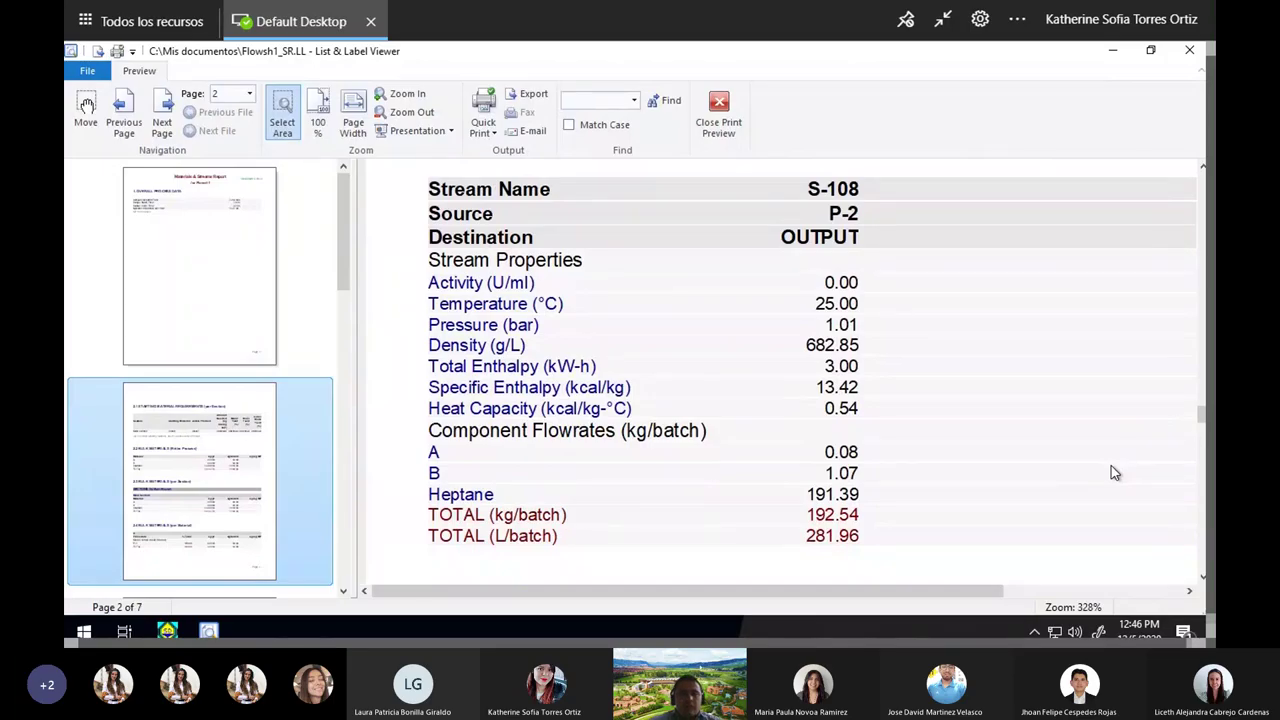
scroll(1111, 471, down, 4)
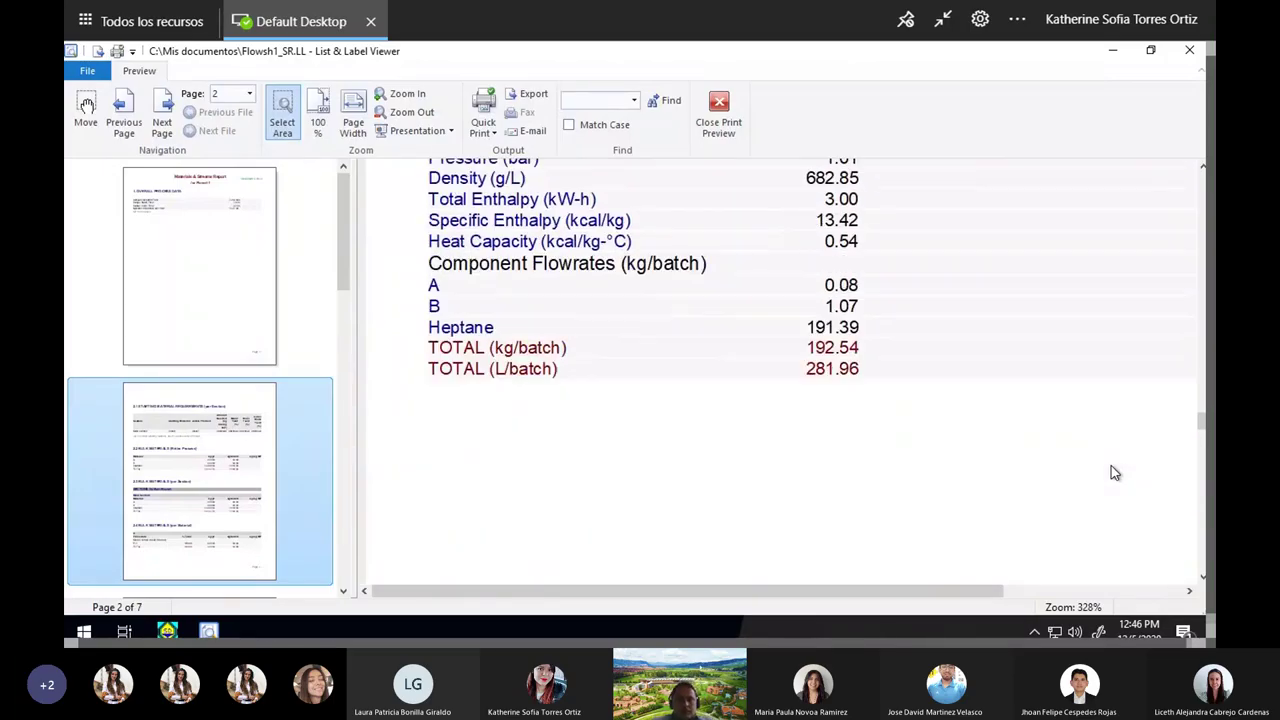
scroll(1115, 472, down, 6)
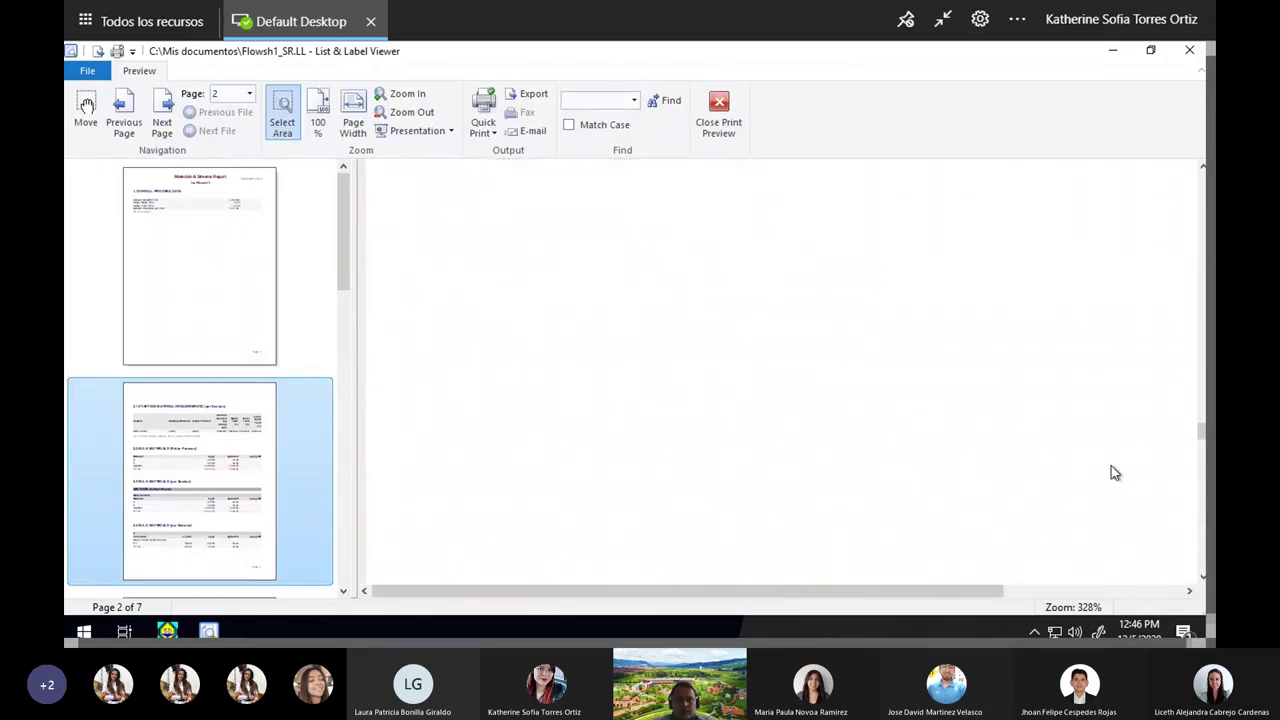
click(1203, 544)
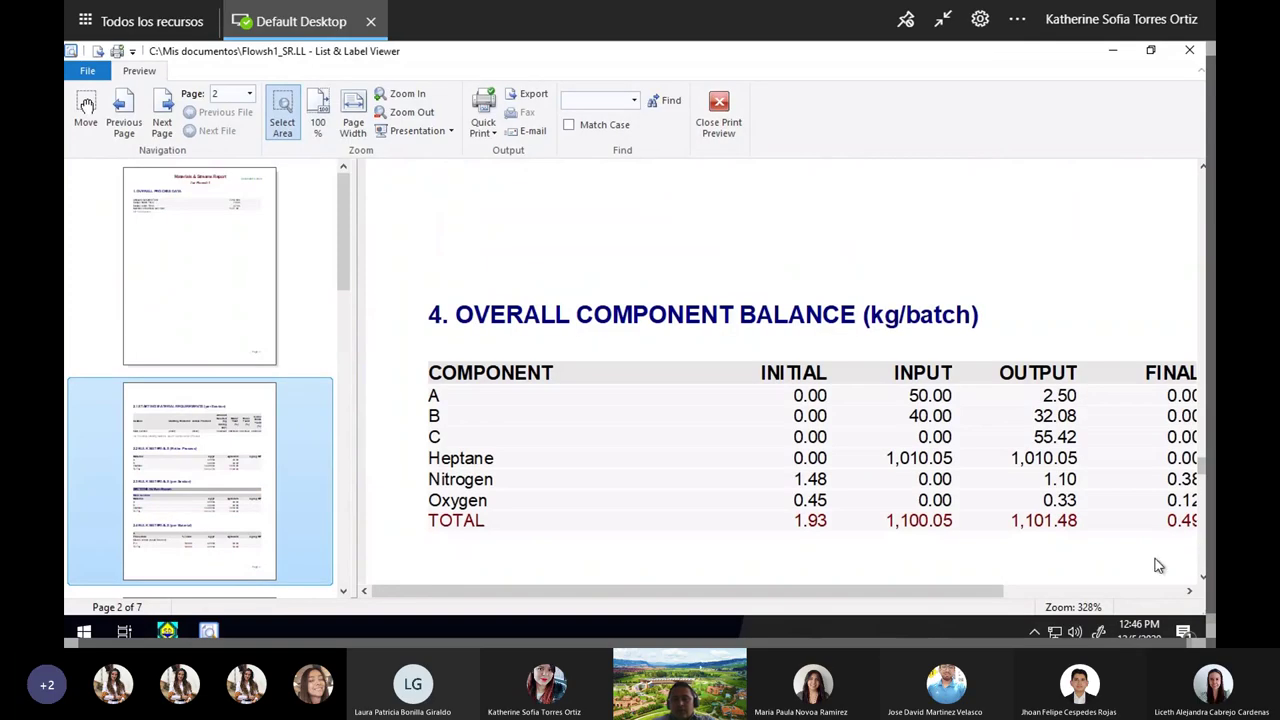
scroll(1039, 493, down, 2)
drag(963, 591, 1000, 606)
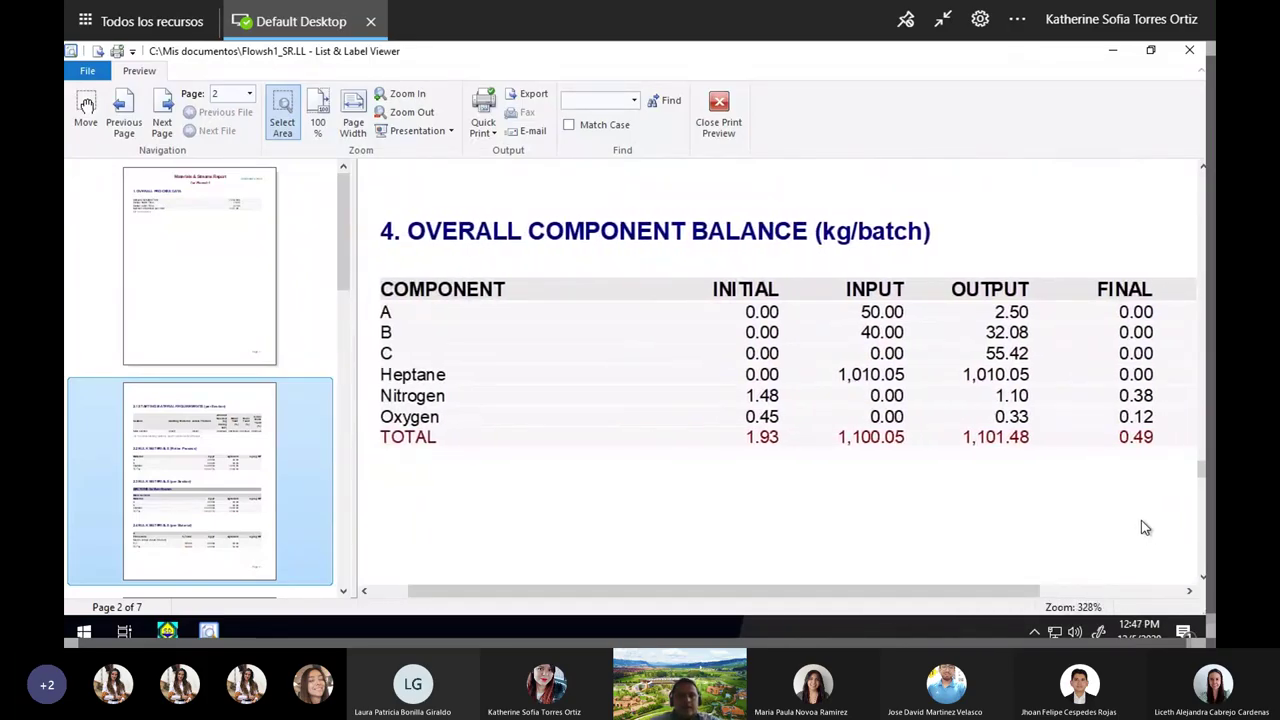
scroll(1145, 527, down, 2)
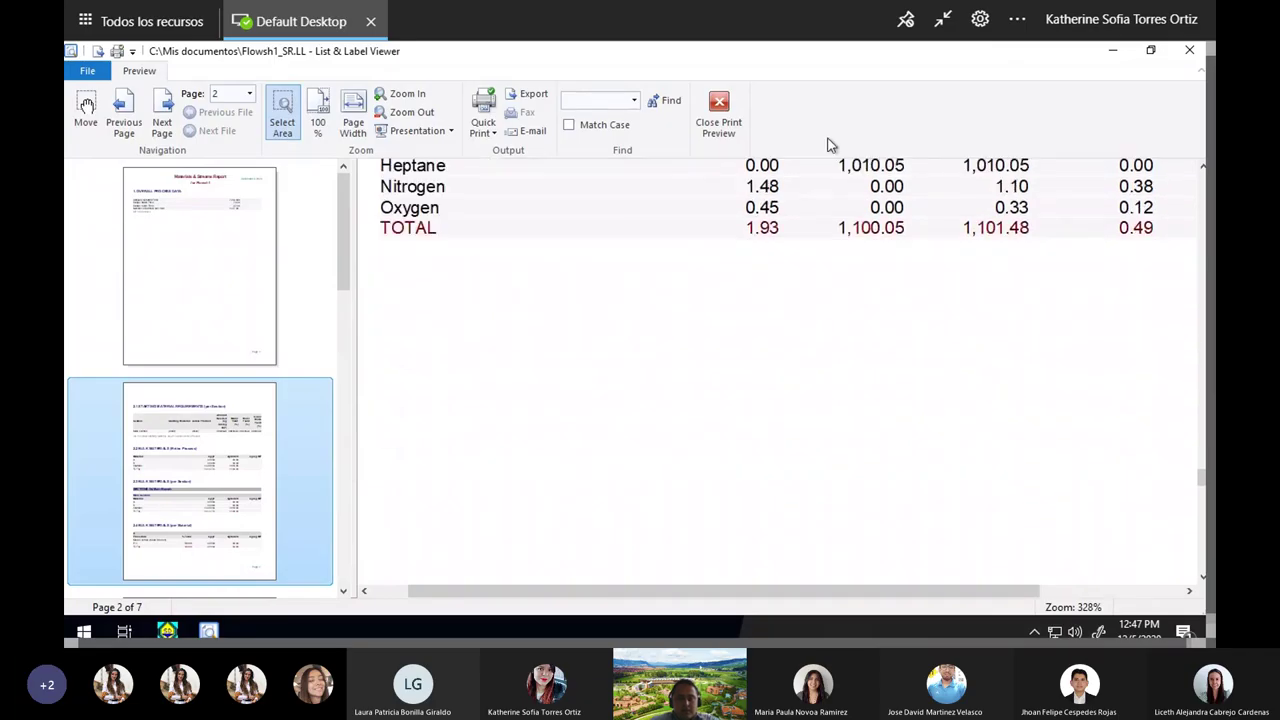
click(718, 125)
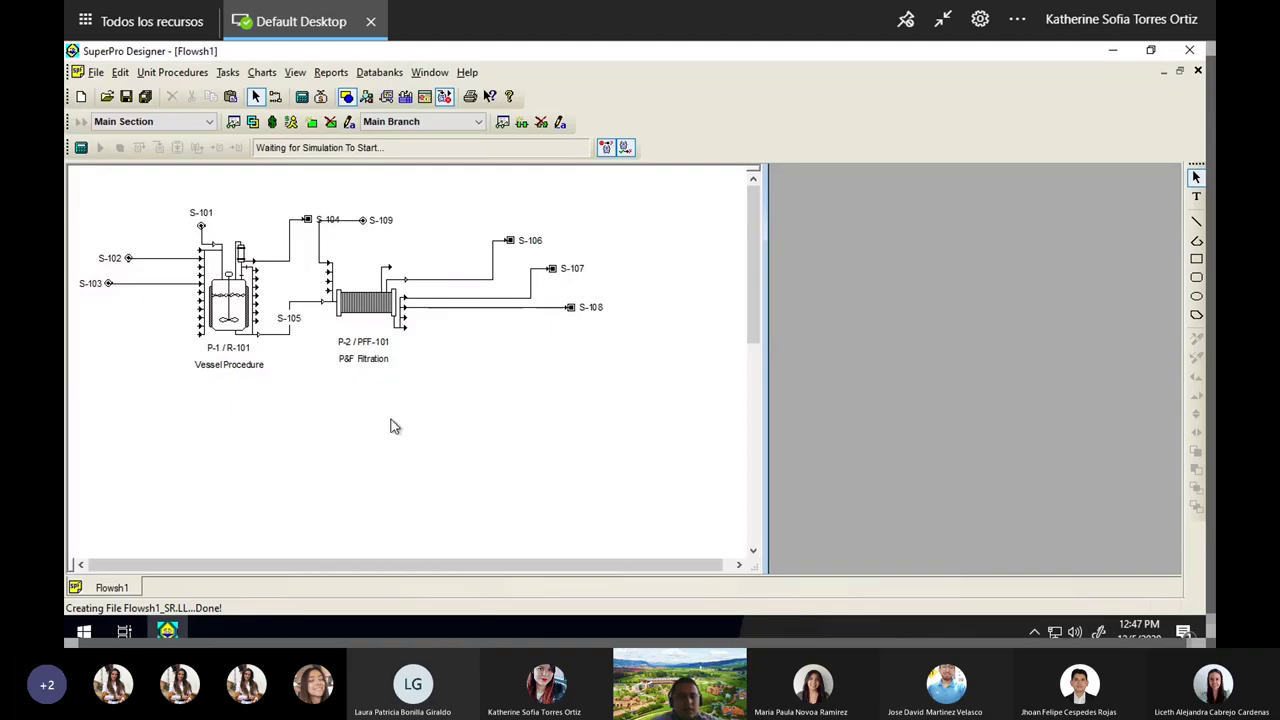
- Open the equipment data dialog of the PFF-101 filter from the P-2 filtration procedure
right_click(351, 449)
click(277, 413)
right_click(348, 316)
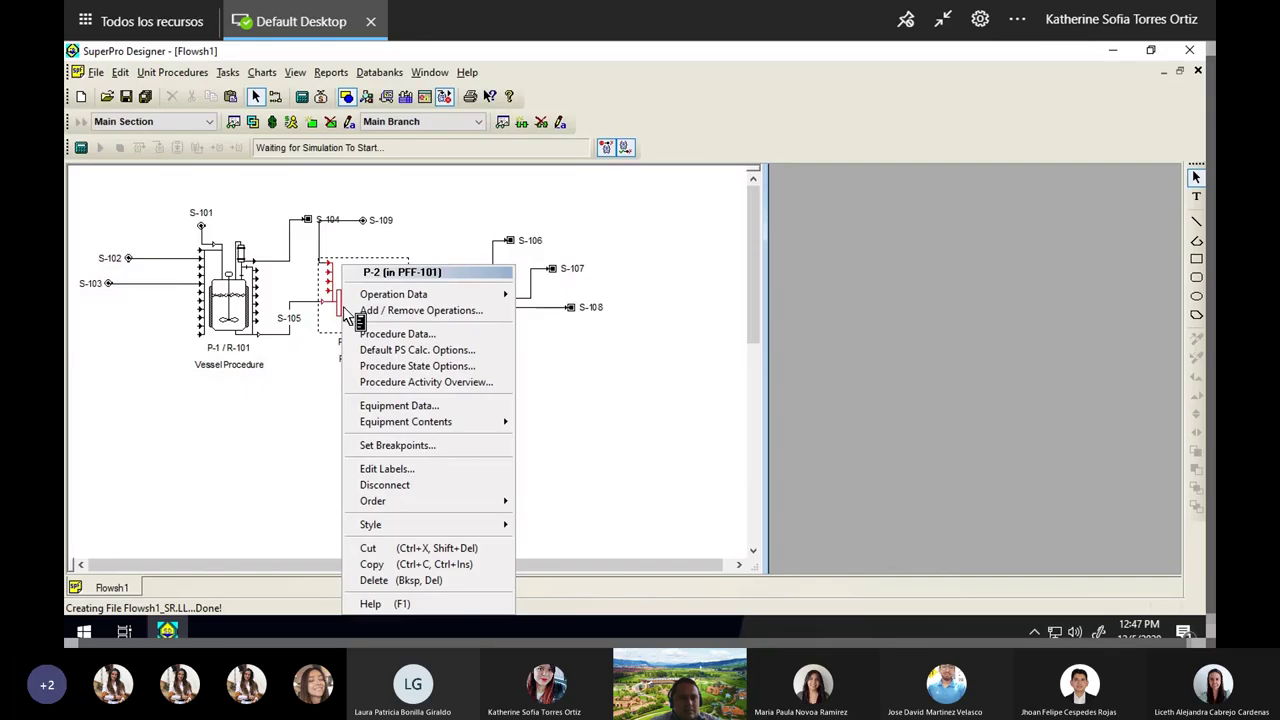
mouse_move(478, 300)
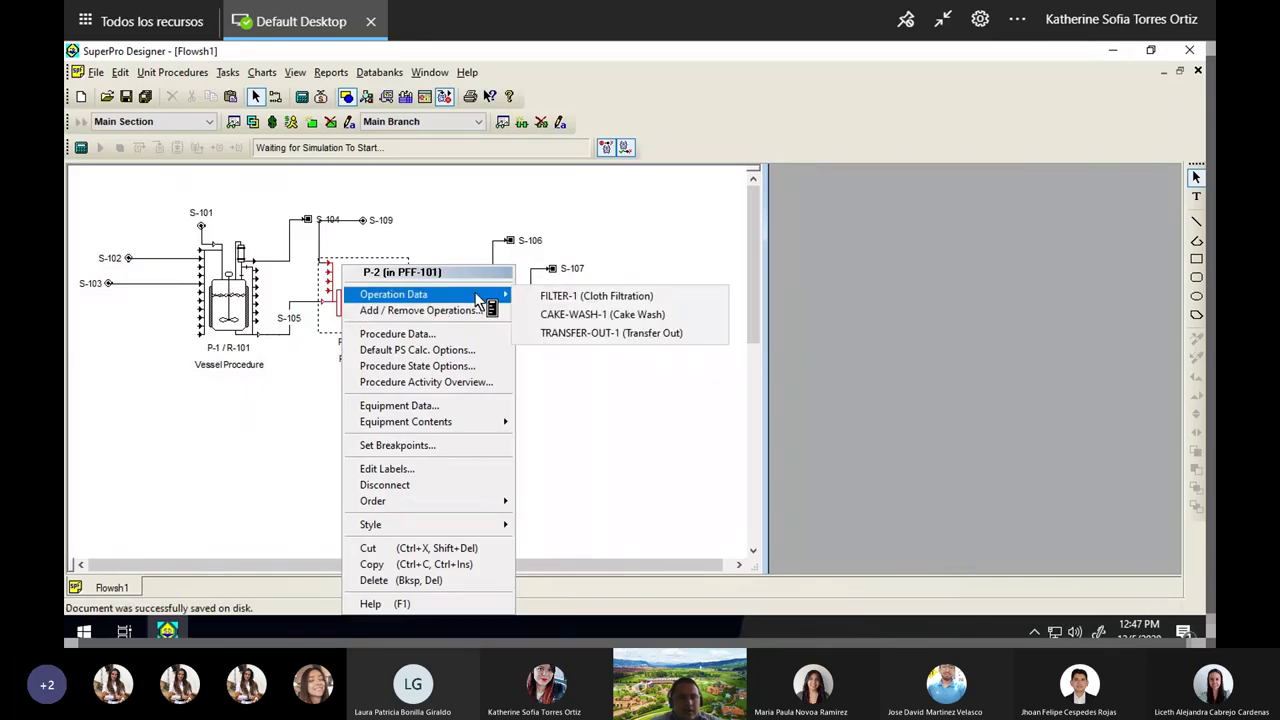
click(447, 408)
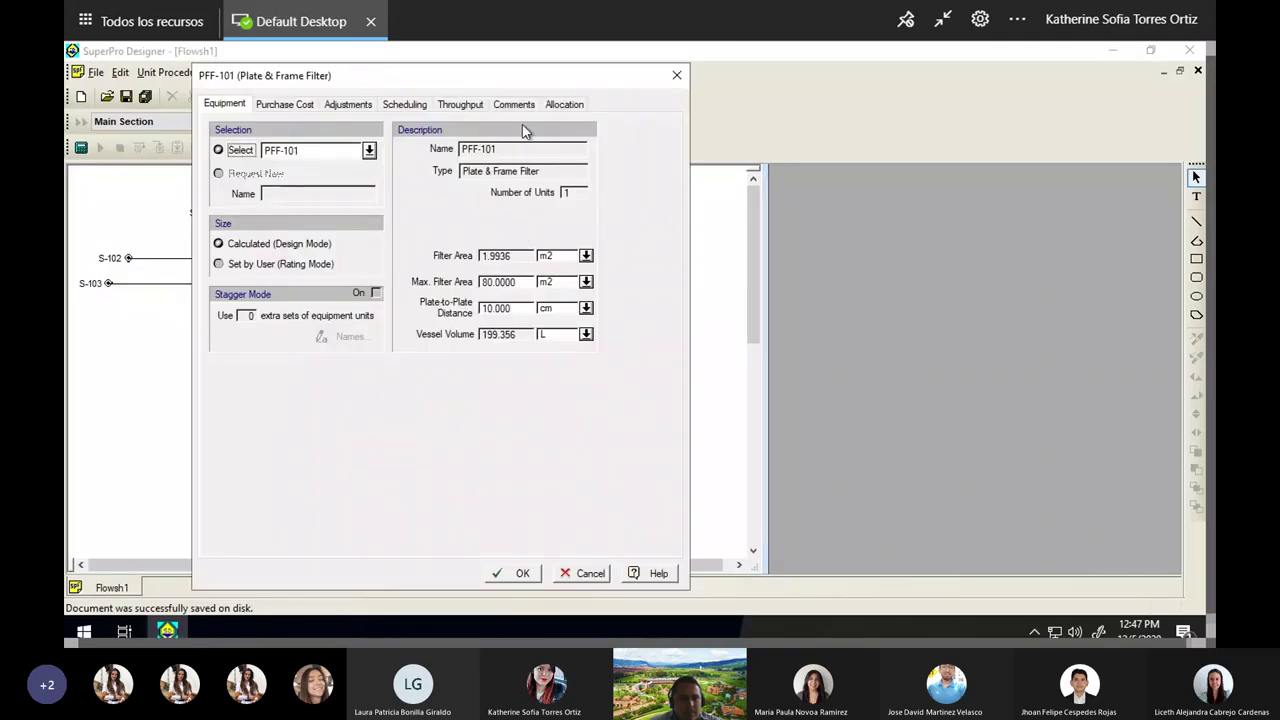
- Review PFF-101's built-in purchase cost of $29,000, then close the dialog without saving
drag(652, 84, 812, 86)
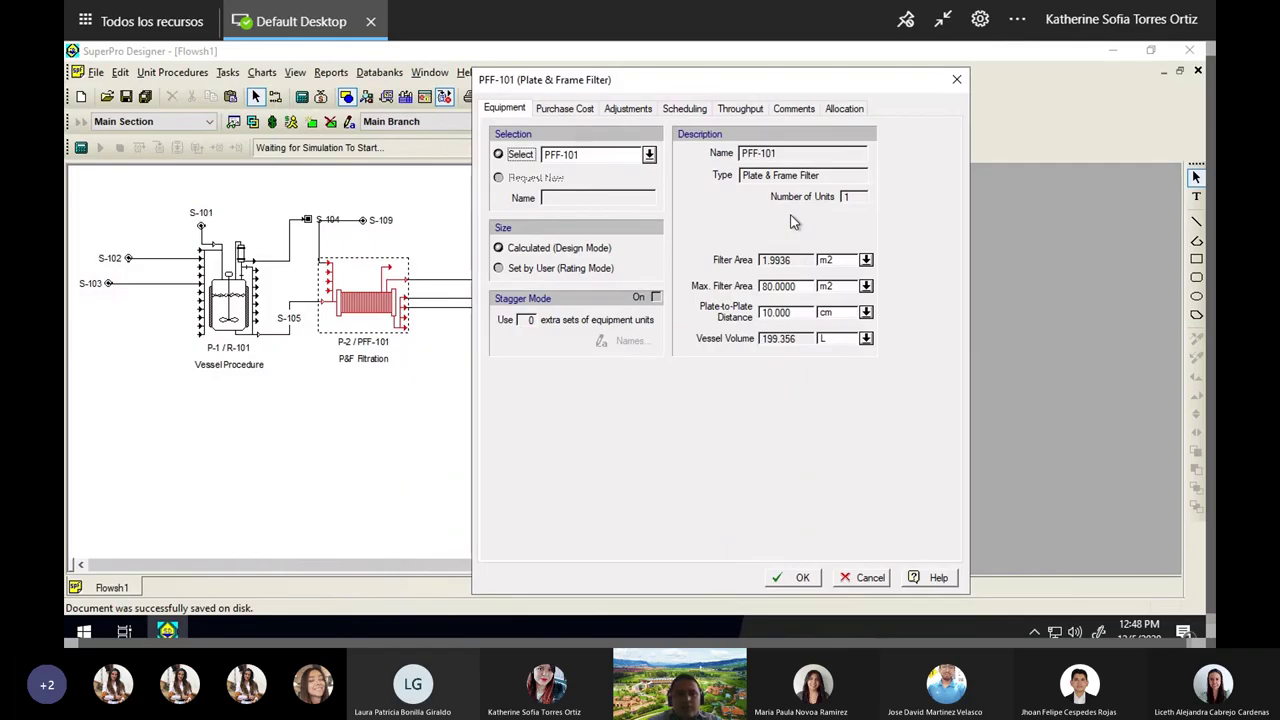
click(569, 110)
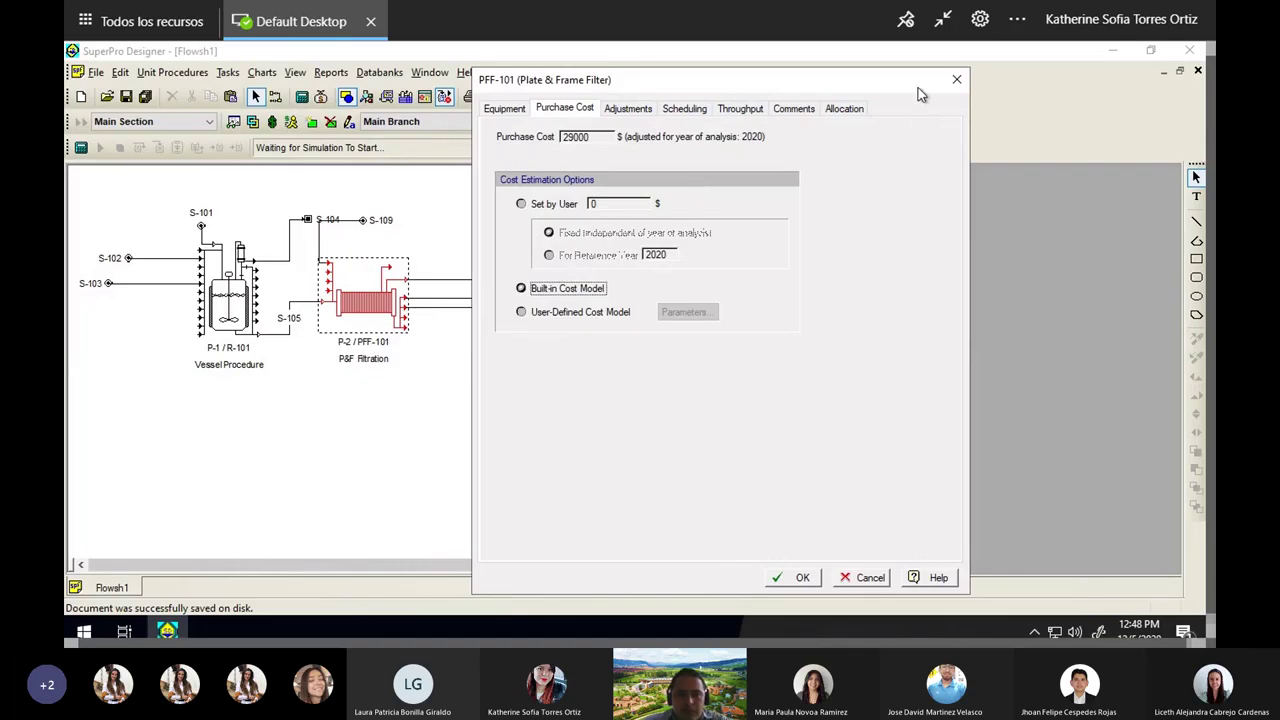
click(956, 79)
click(737, 390)
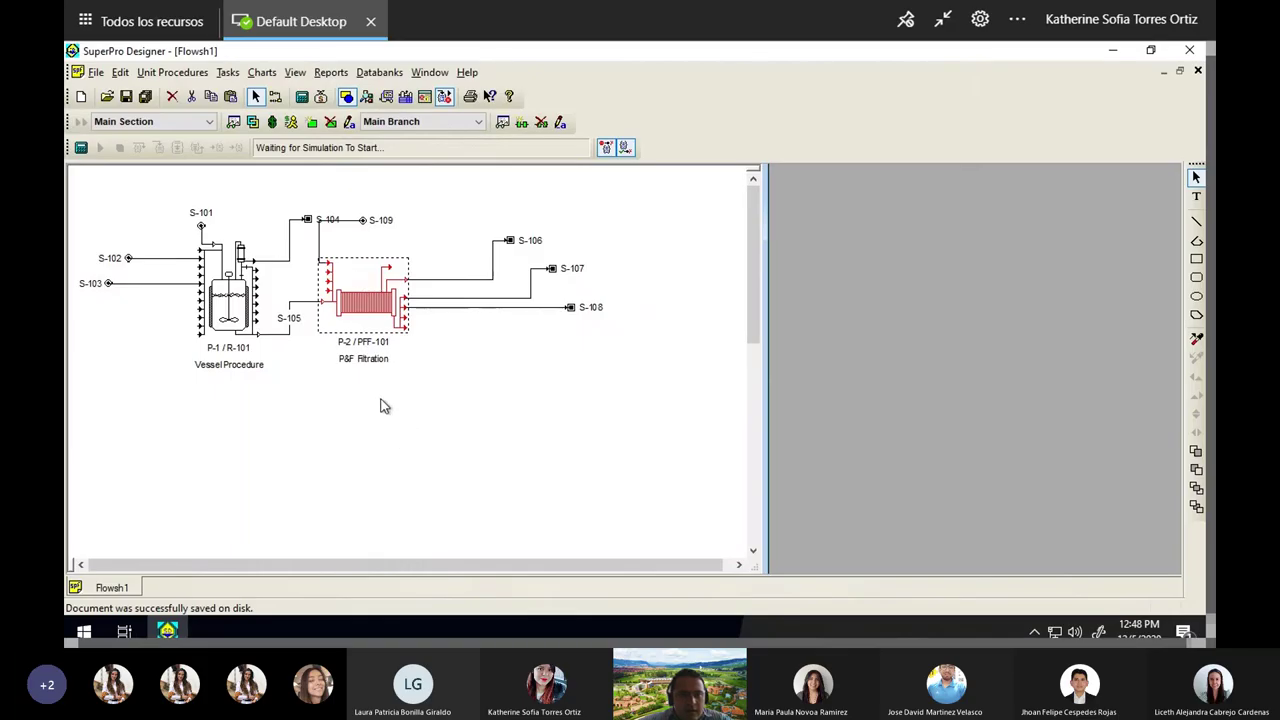
- Browse the available reports, then bring up the View menu's Main Equipment Occupancy Data options
click(331, 73)
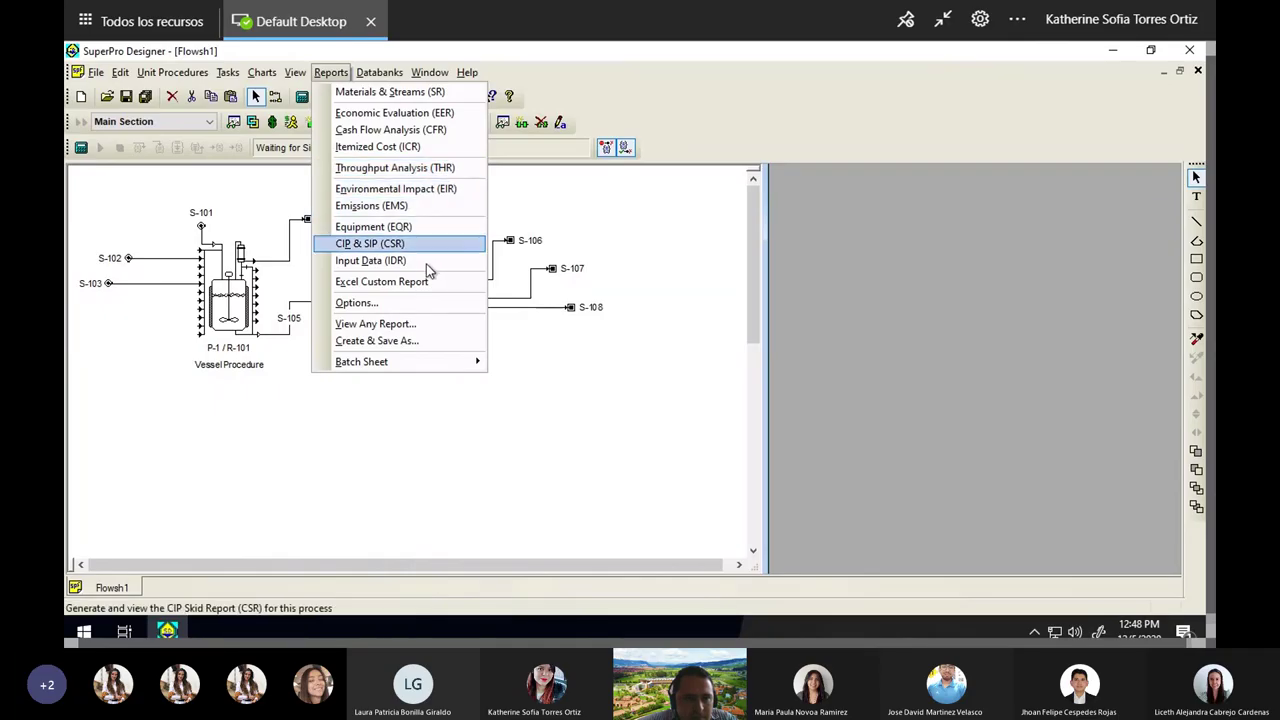
mouse_move(463, 361)
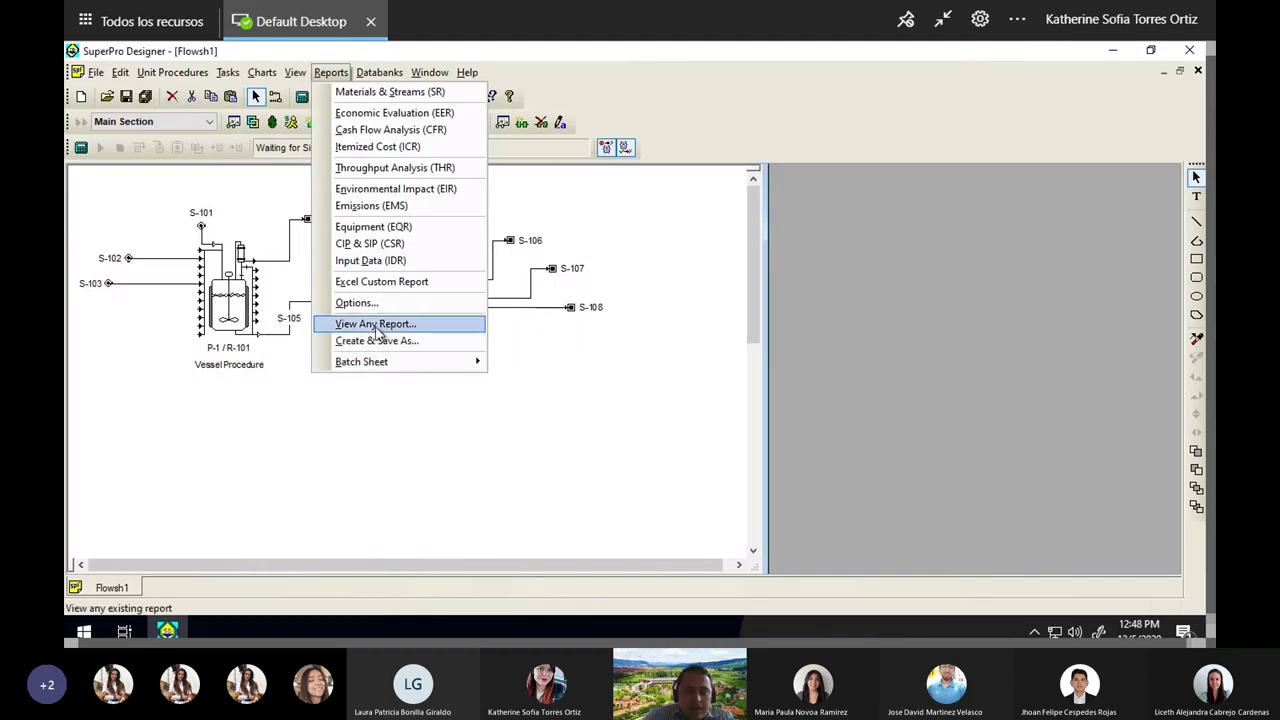
mouse_move(298, 72)
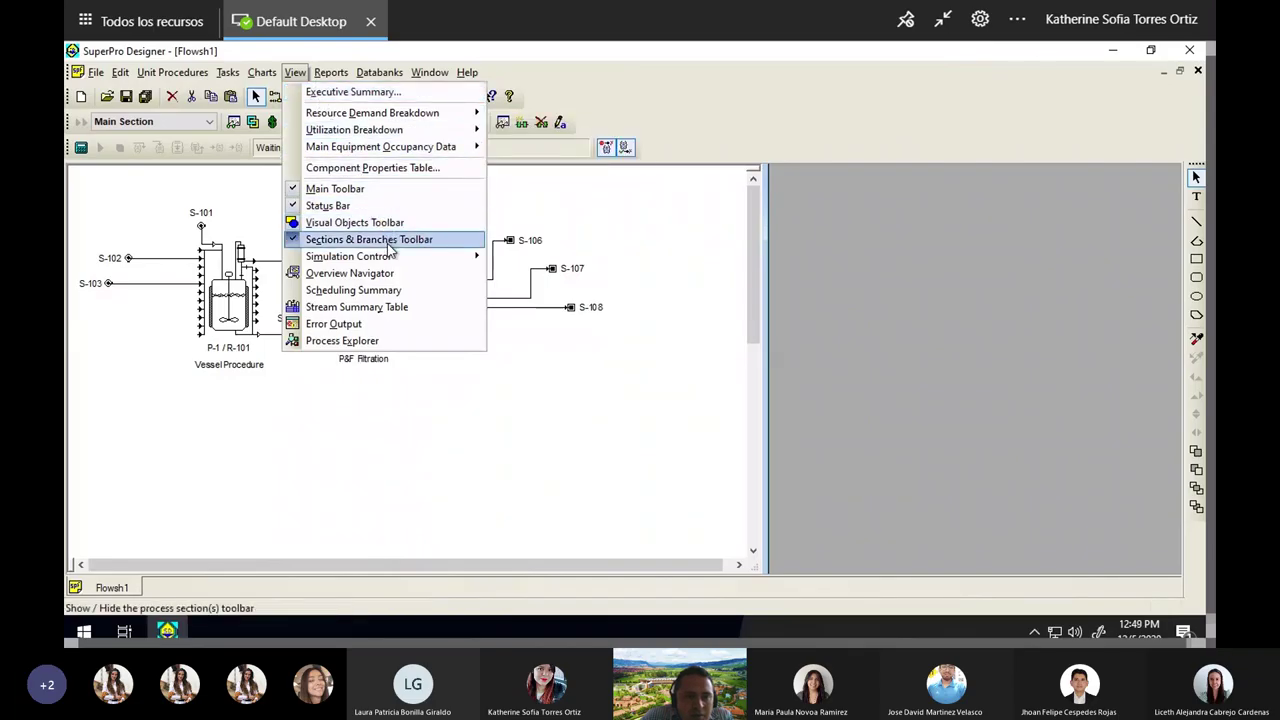
mouse_move(394, 129)
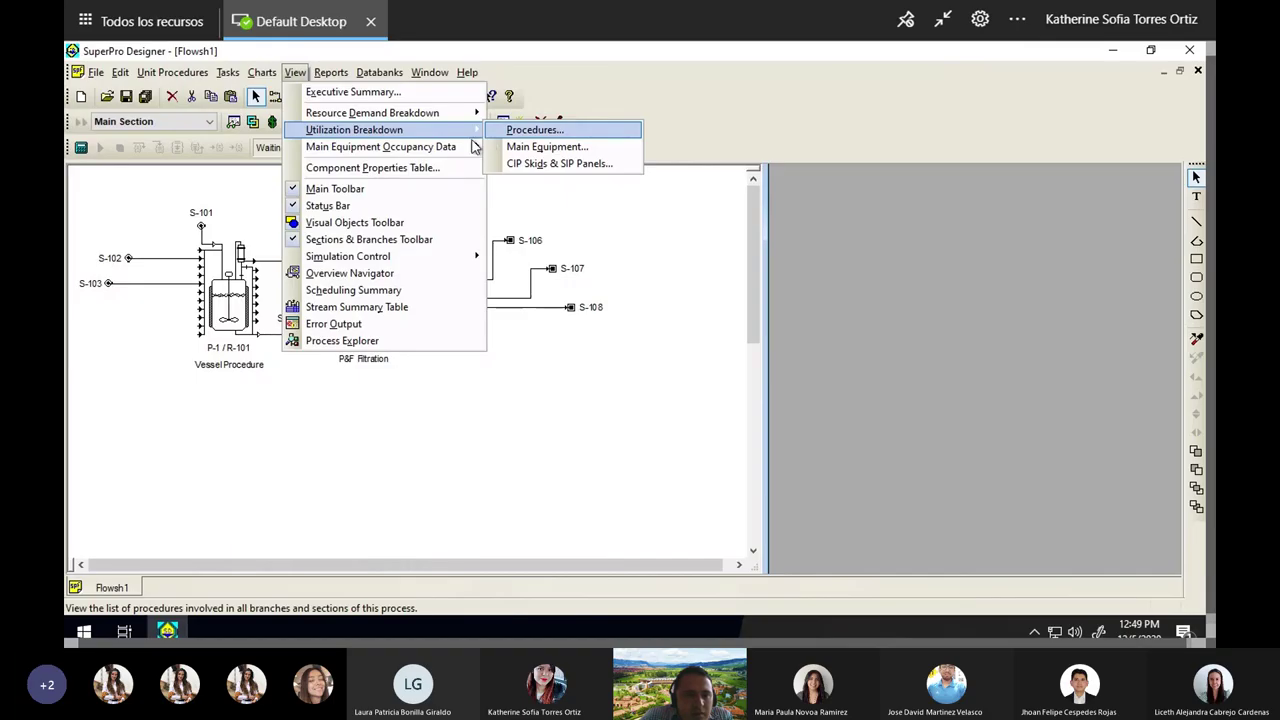
mouse_move(450, 151)
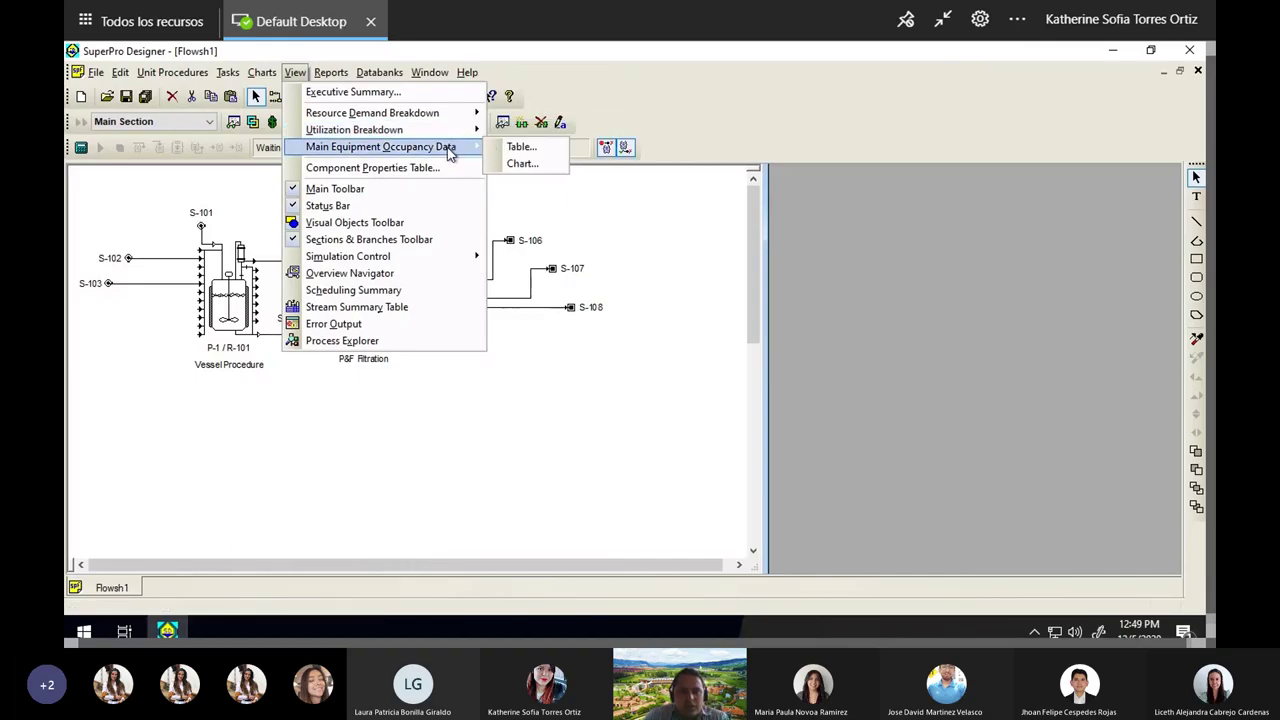
- Inspect the main equipment occupancy chart showing R-101 as the time bottleneck, then close it
click(518, 163)
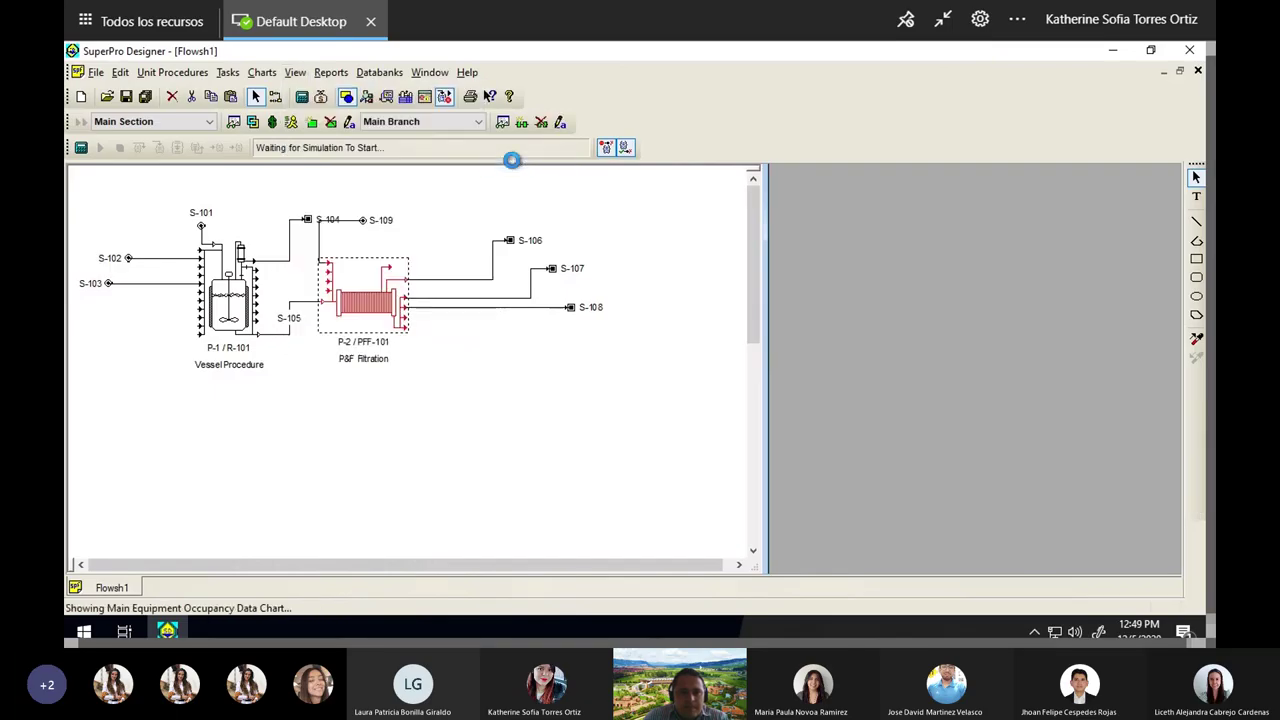
drag(337, 54, 562, 140)
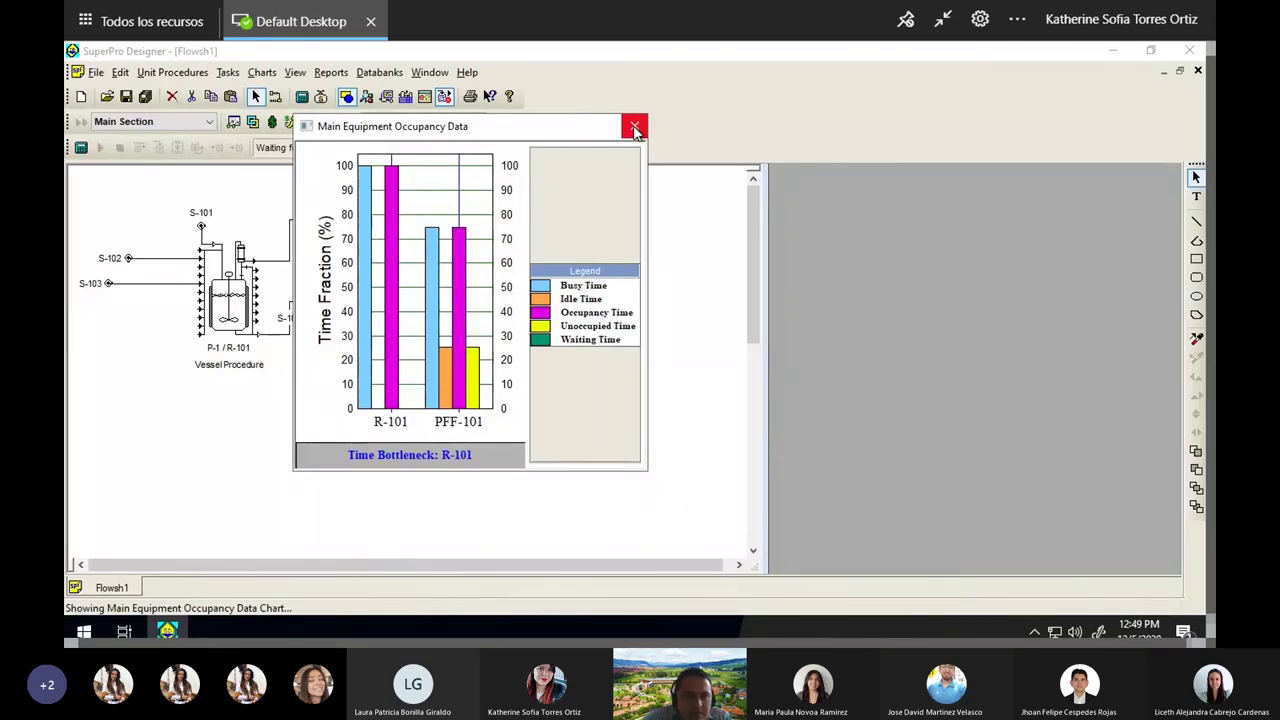
click(635, 127)
- Bring up the Utilization Breakdown options under the View menu
click(296, 73)
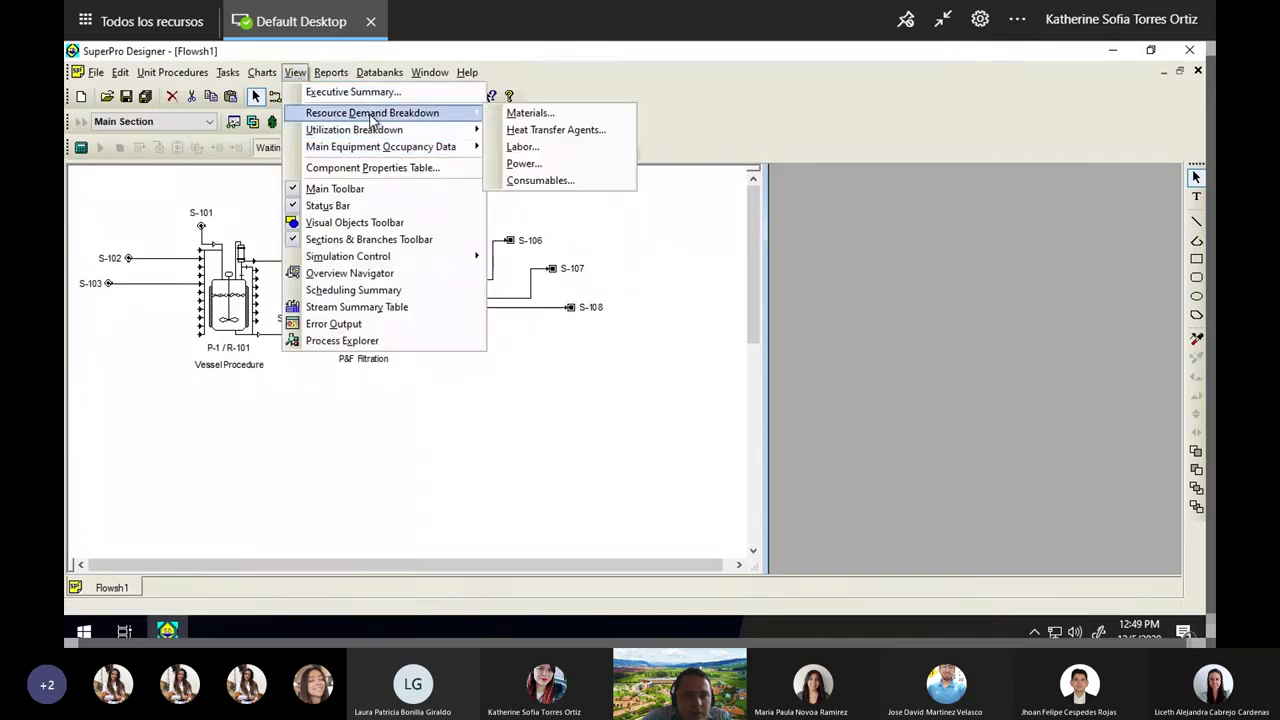
key(Escape)
key(Escape)
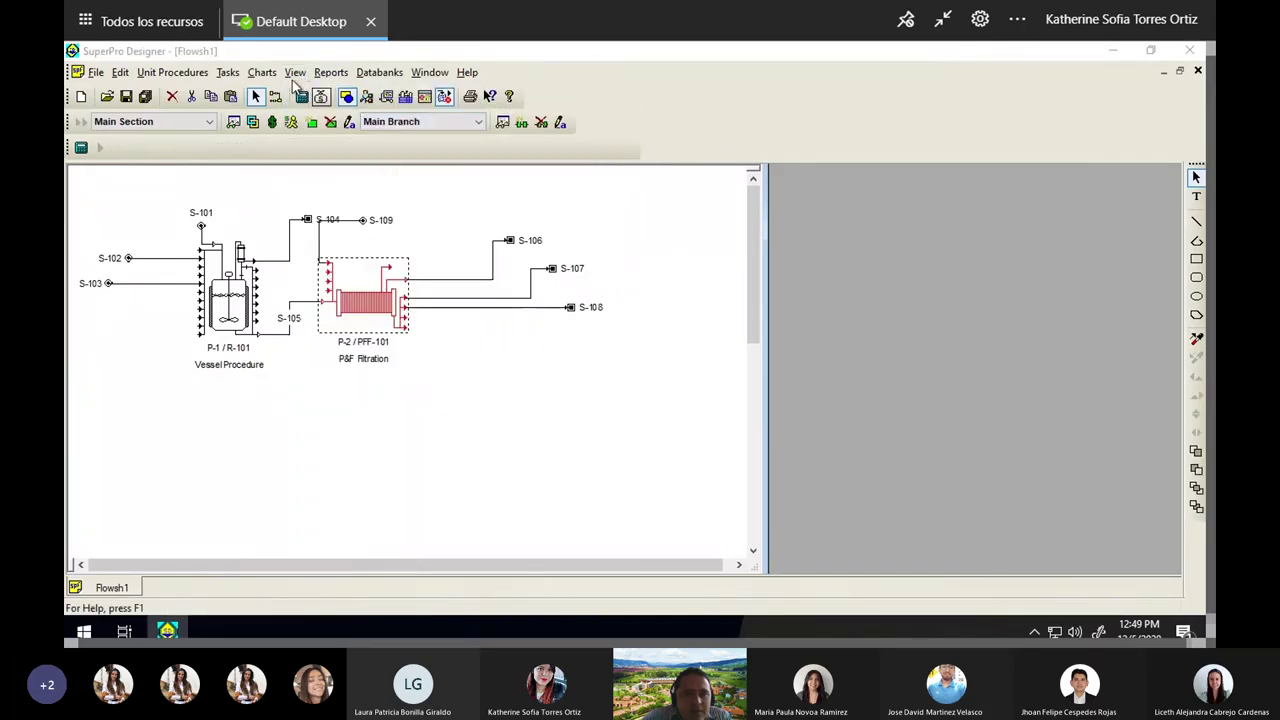
click(296, 73)
mouse_move(368, 116)
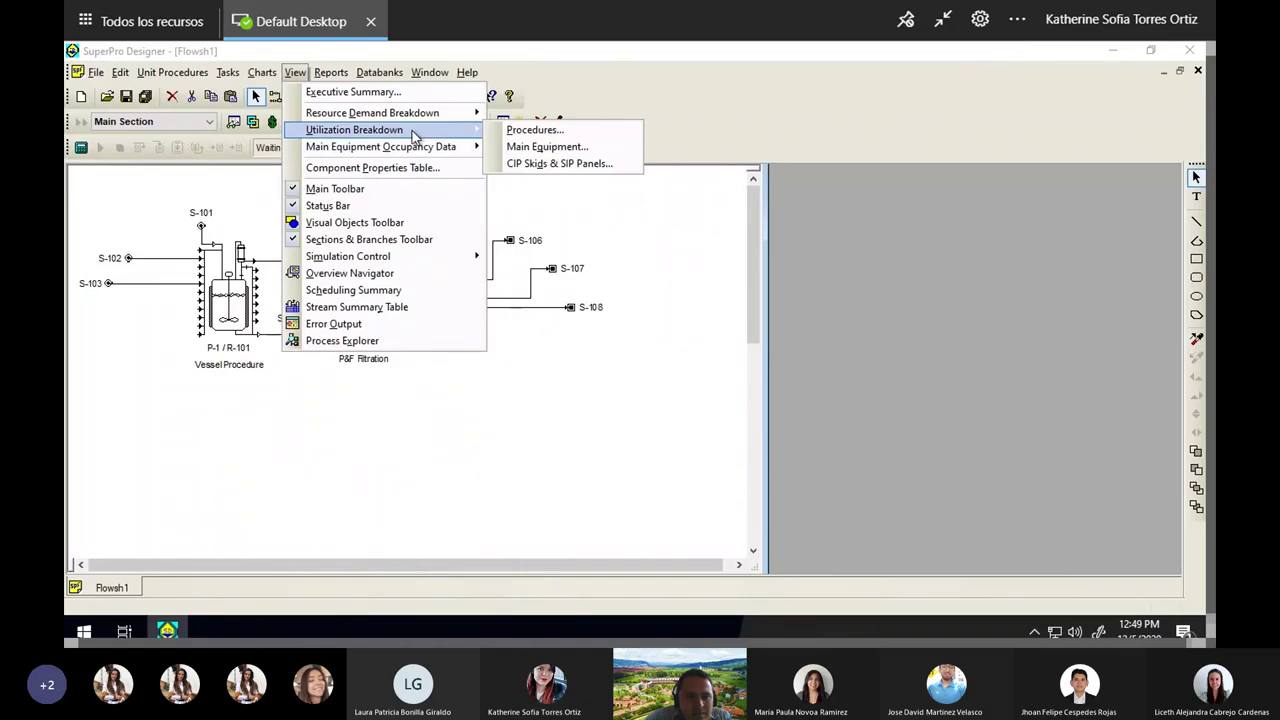
- Check the main equipment utilization list, then the scheduling summary (7.04 h batch, 1377 batches/yr)
click(513, 148)
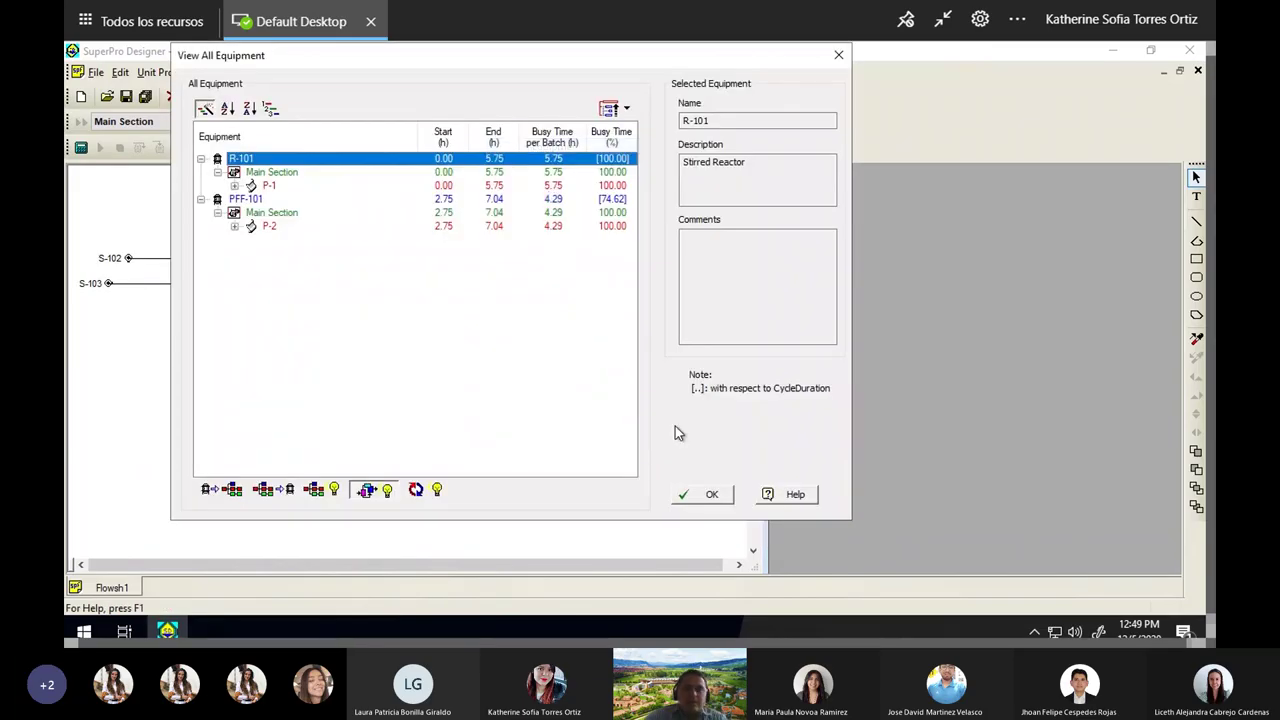
click(839, 56)
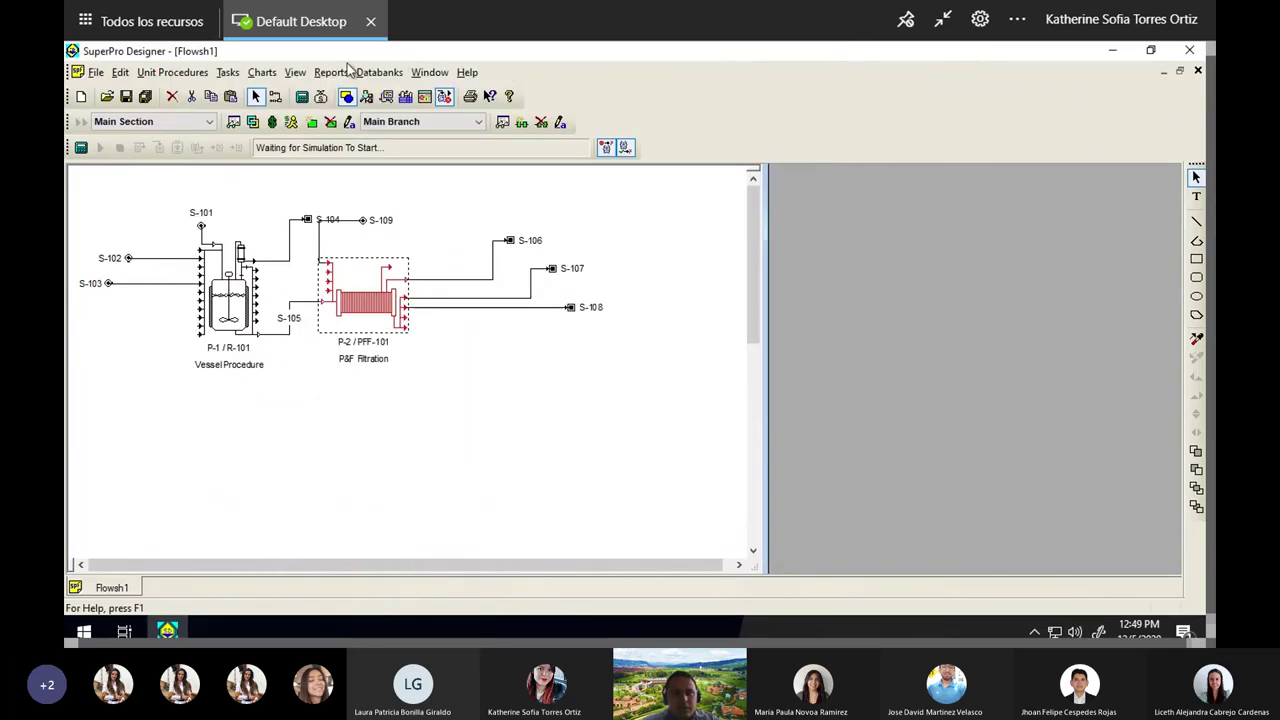
click(295, 72)
mouse_move(392, 256)
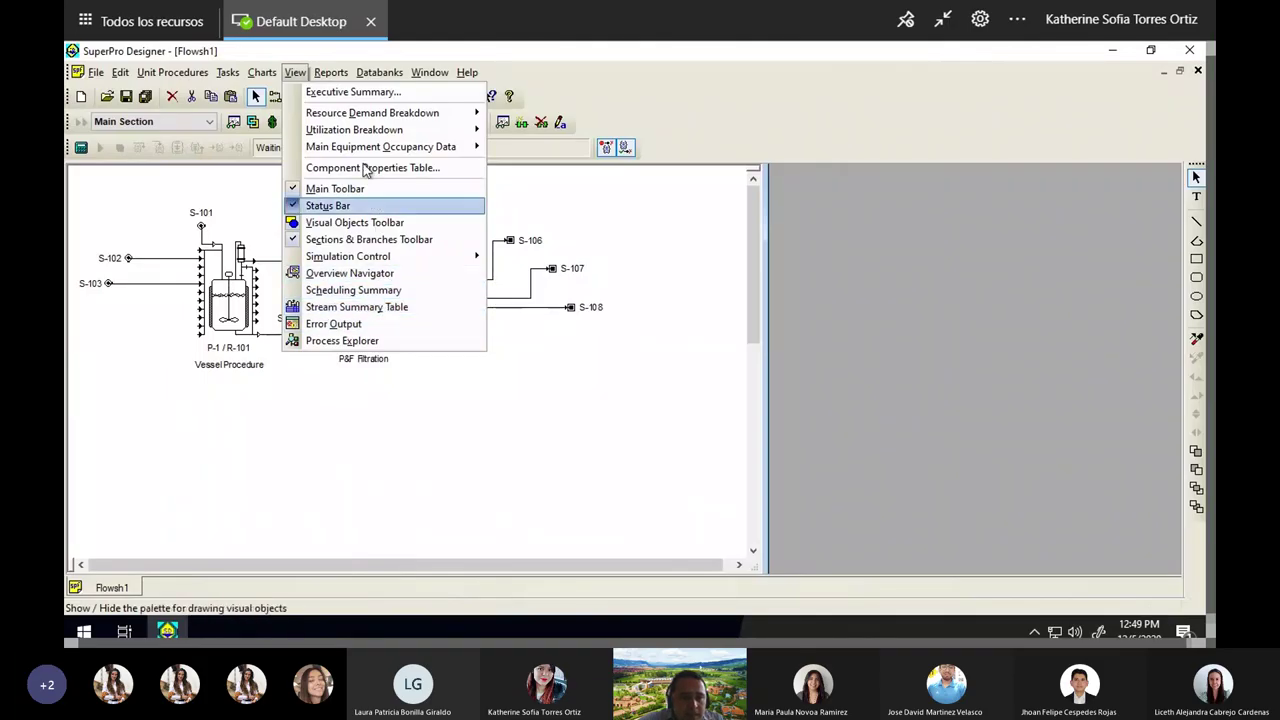
mouse_move(355, 150)
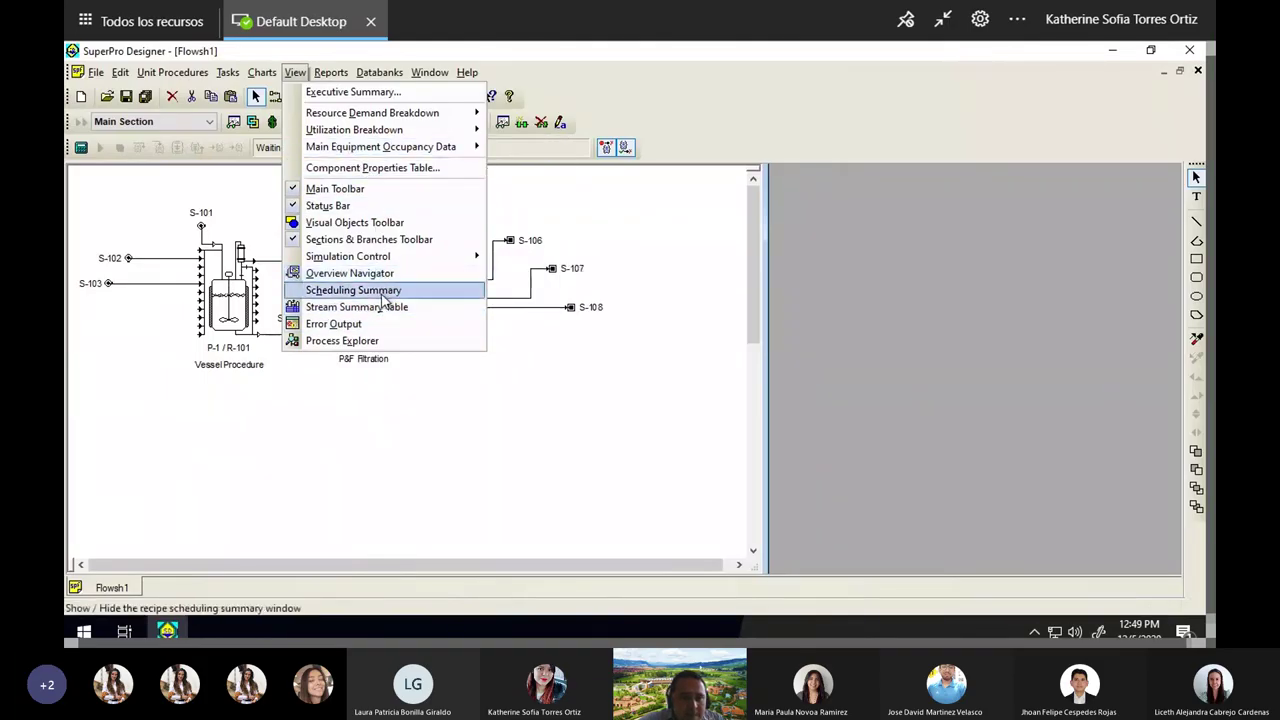
click(375, 290)
drag(929, 160, 598, 192)
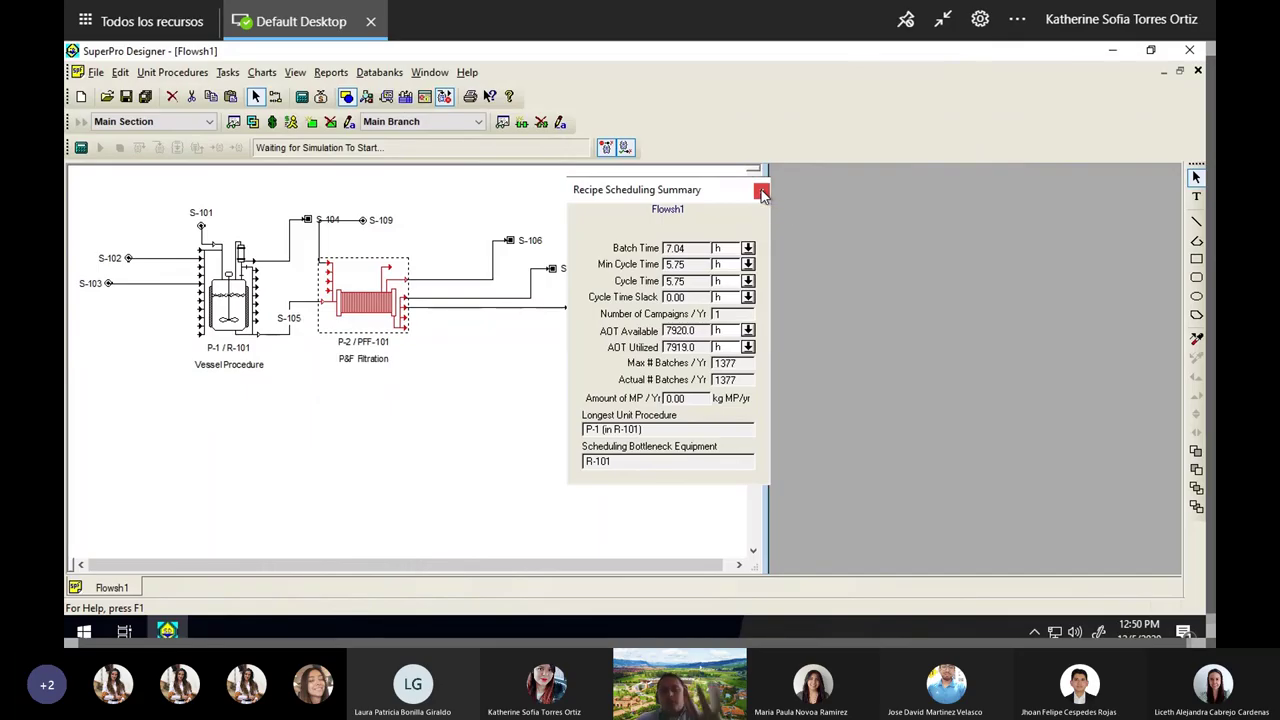
click(761, 191)
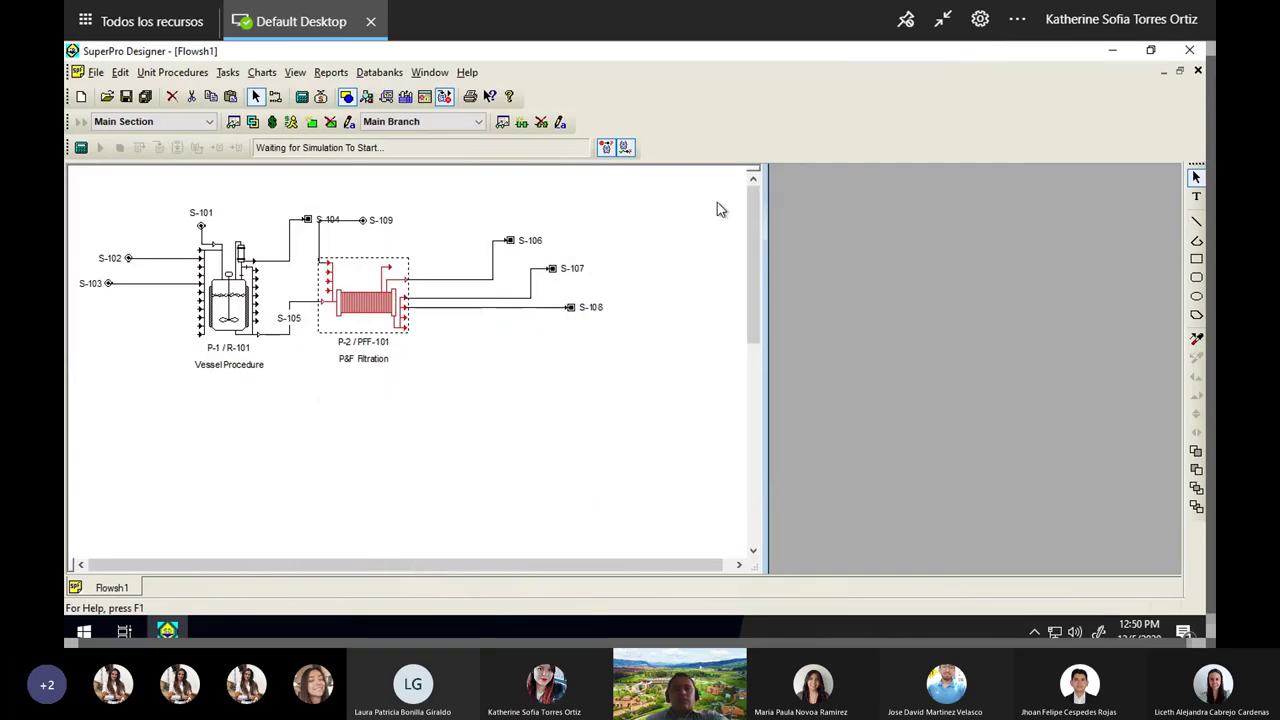
- Deselect the filter on the flowsheet and return to the PowerPoint Scheduling slide
click(584, 344)
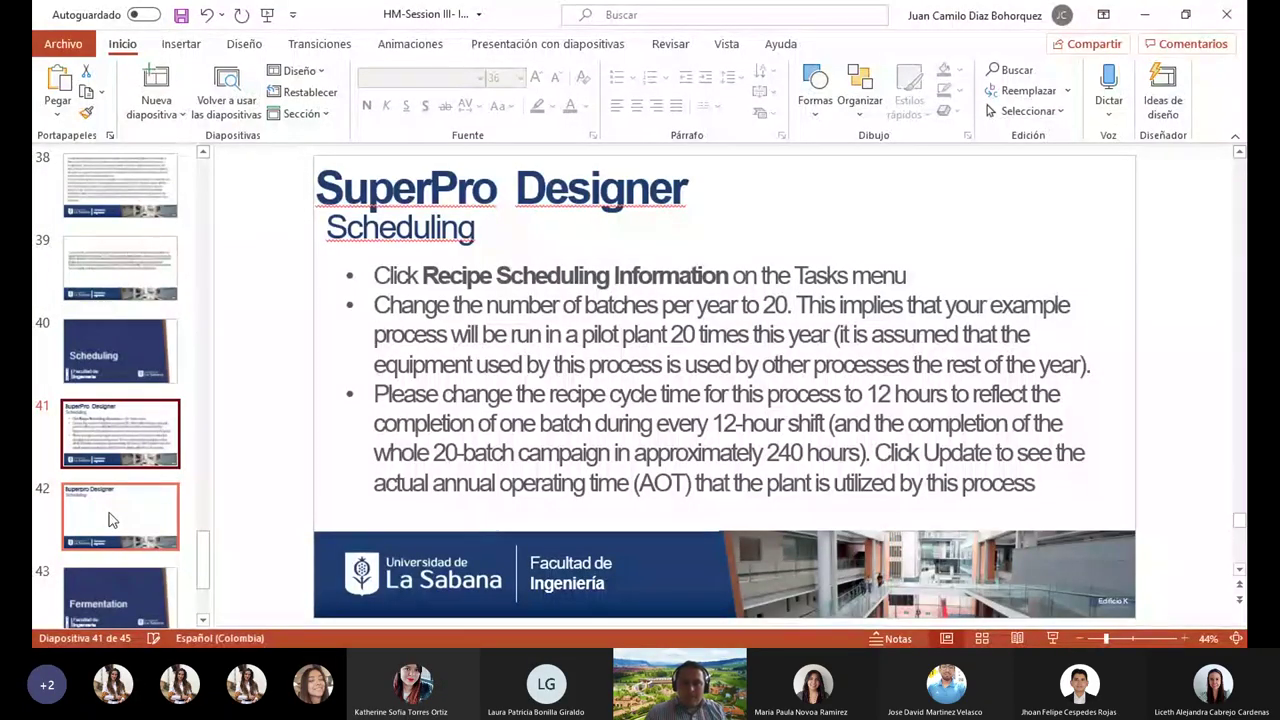
click(110, 519)
- Present slide 44, the Fermentation problem statement, as a full-screen slide show
key(Down)
key(Down)
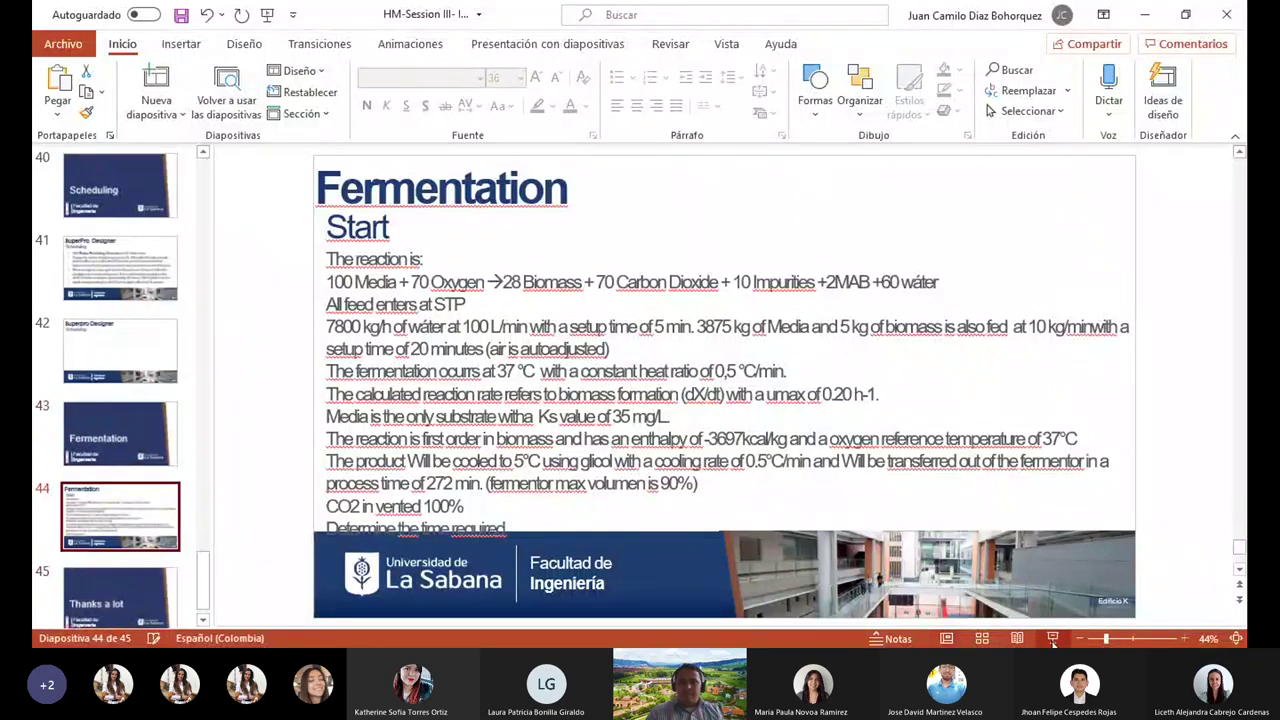
click(1052, 638)
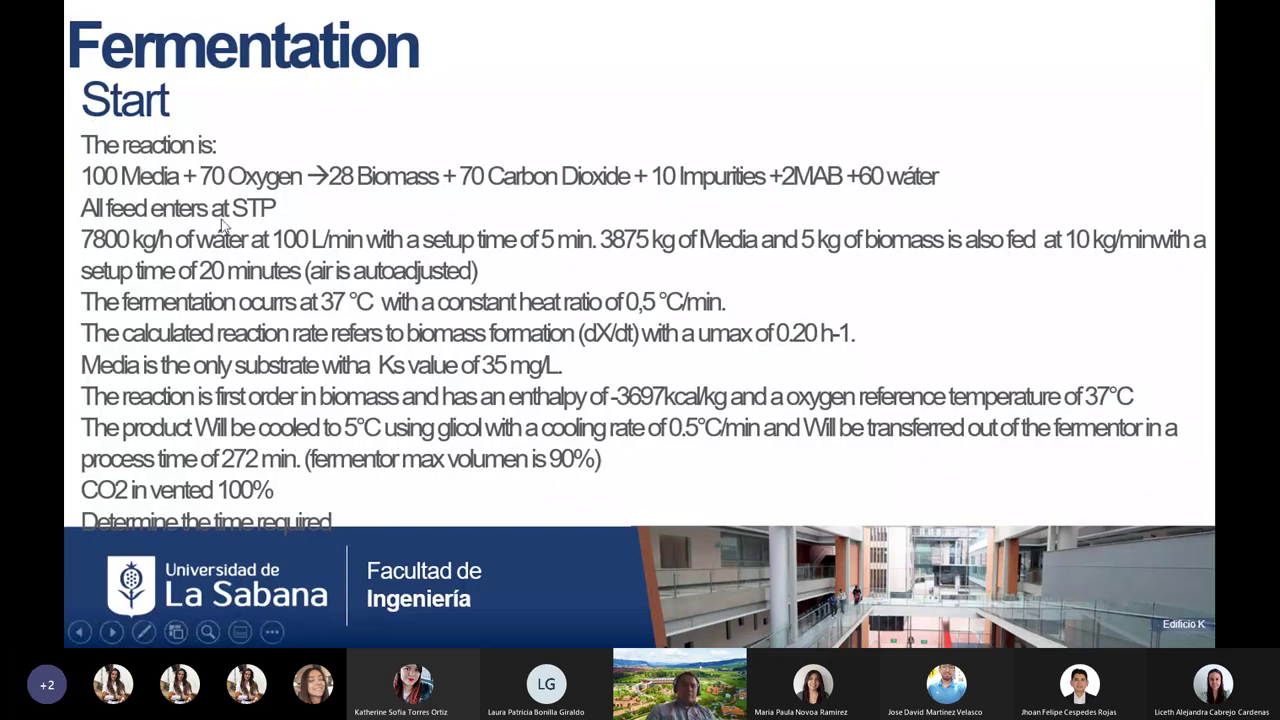
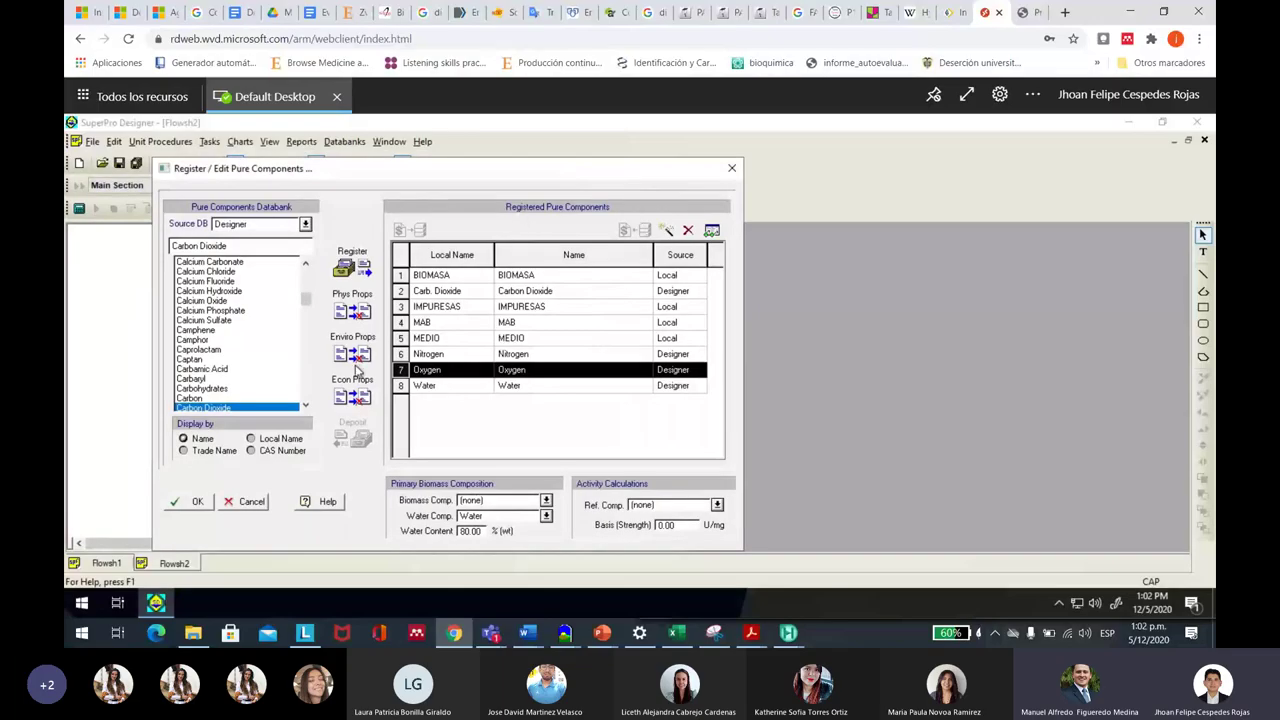
- Register the databank's Biomass, delete the local BIOMASA component, and confirm the component list
click(234, 246)
key(BackSpace)
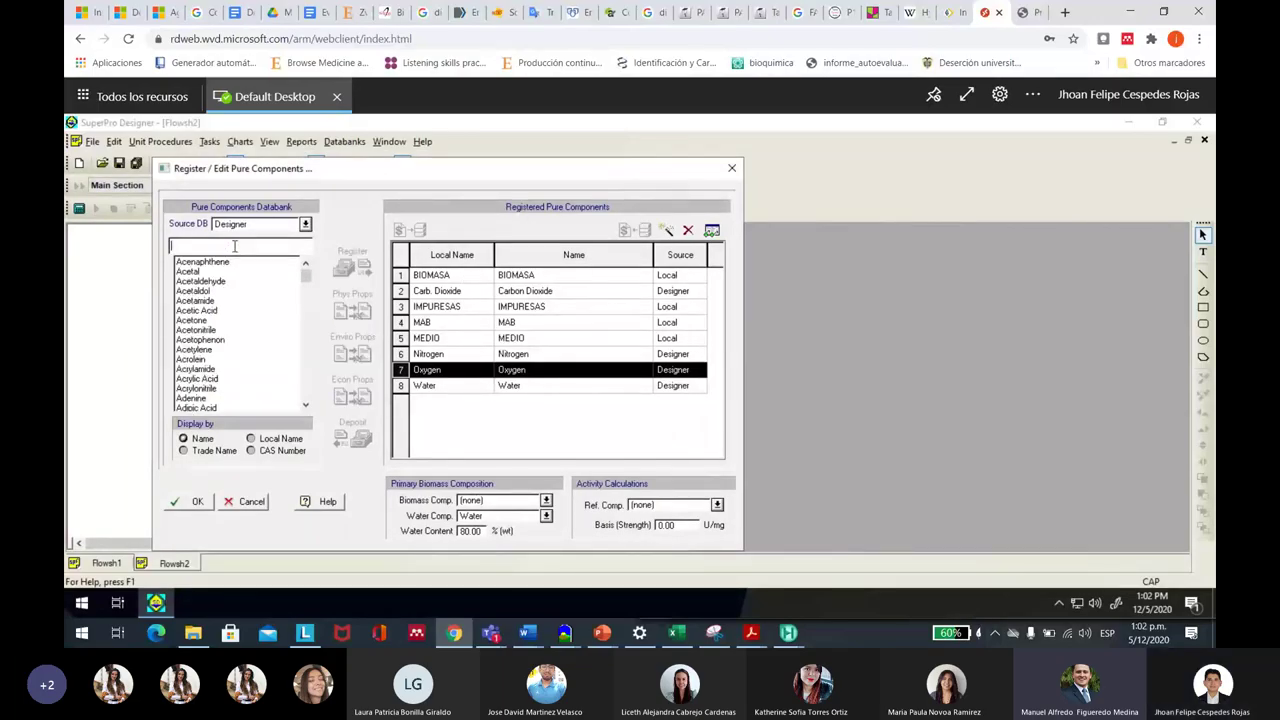
text(BIOMASS)
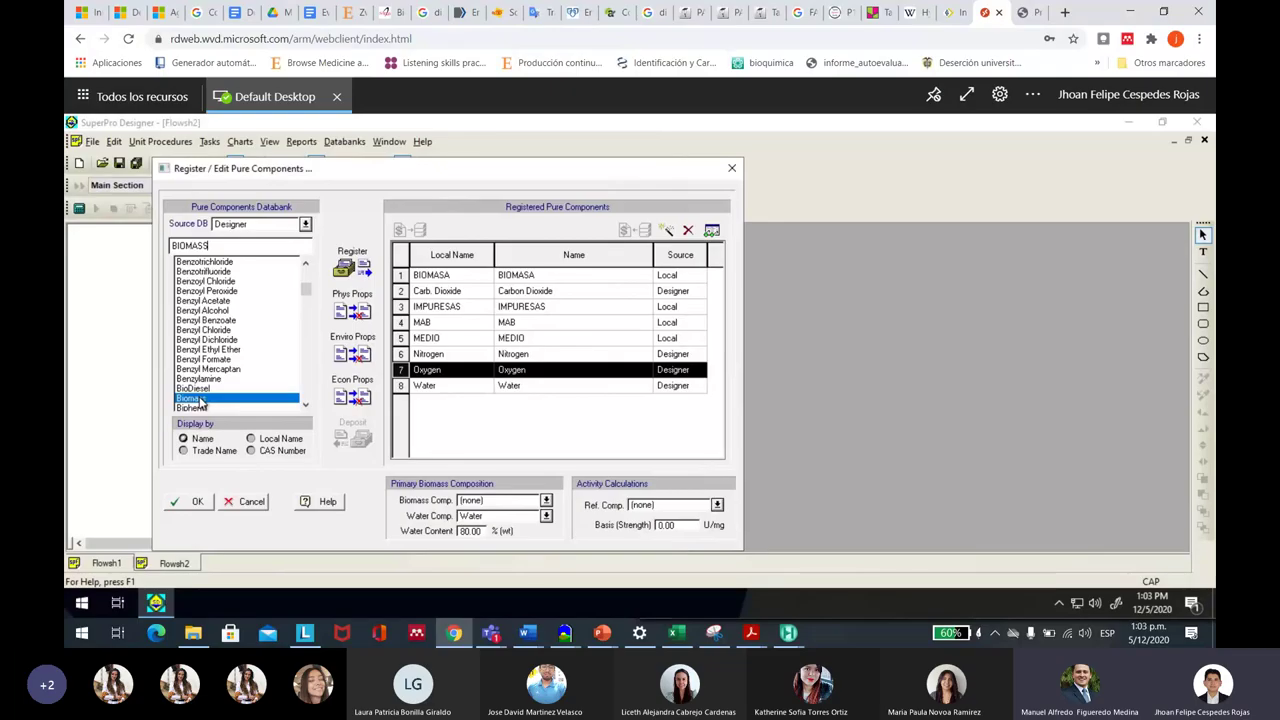
double_click(200, 401)
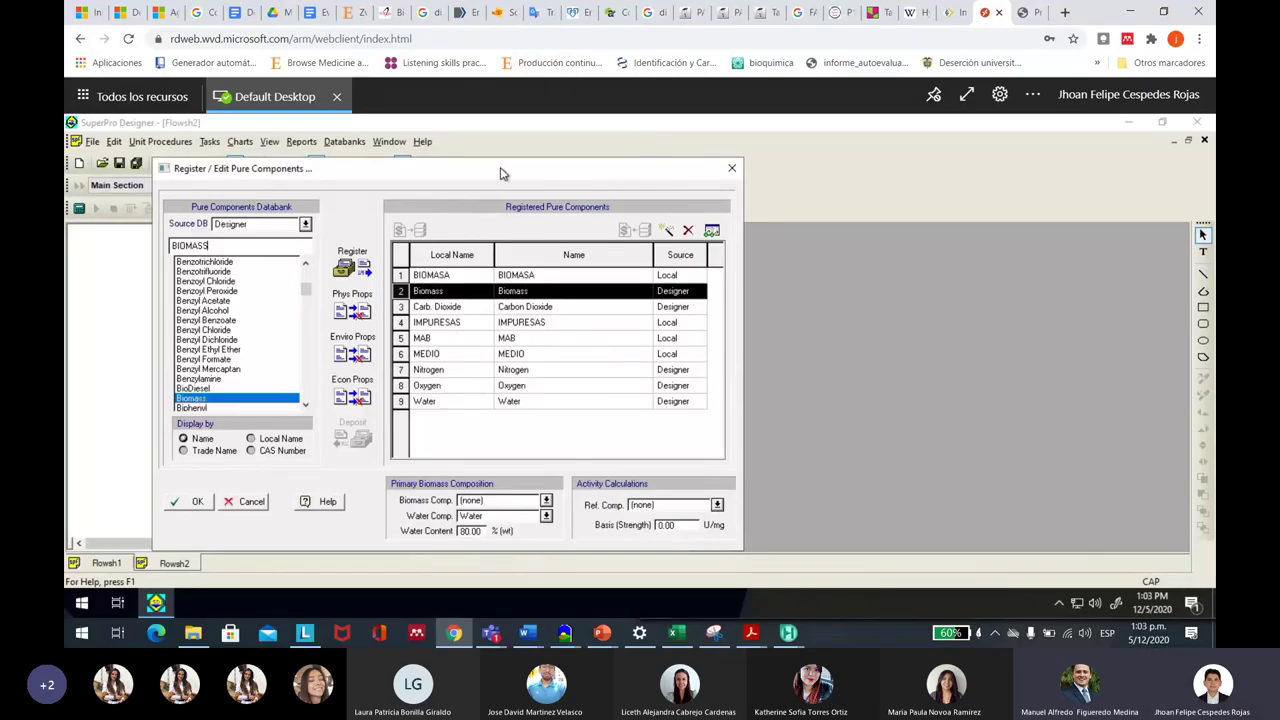
click(540, 275)
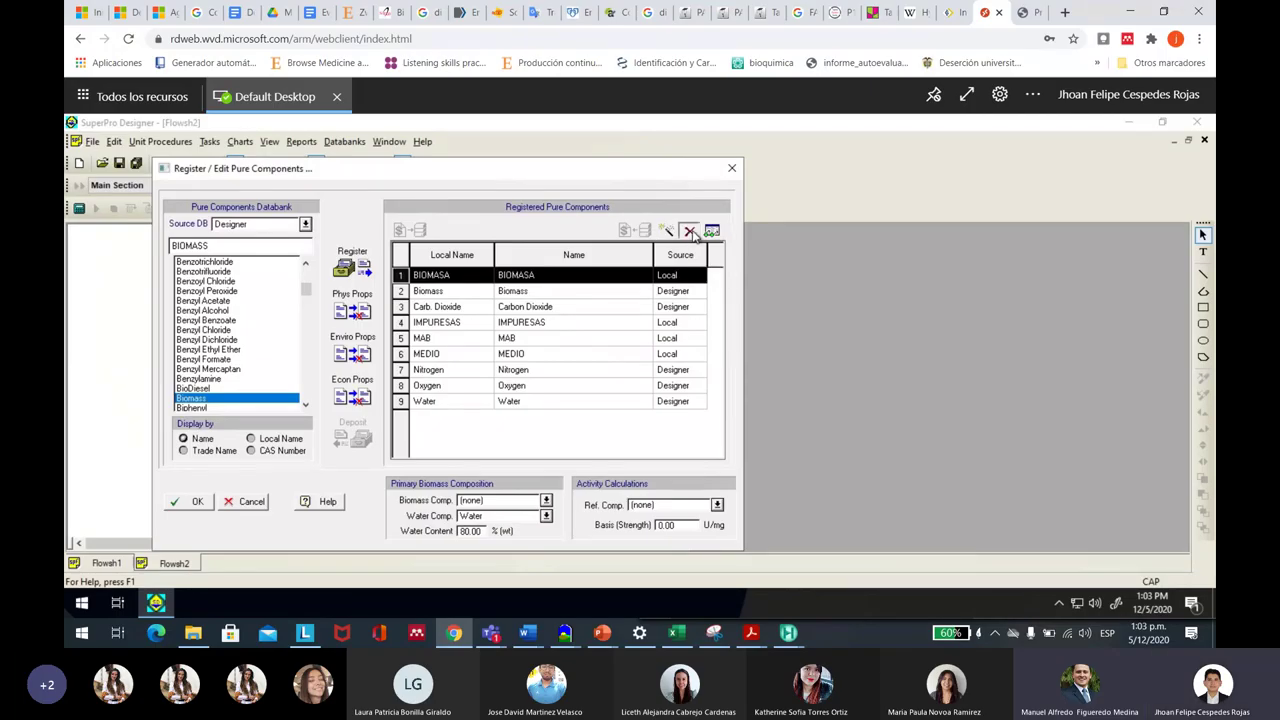
click(688, 230)
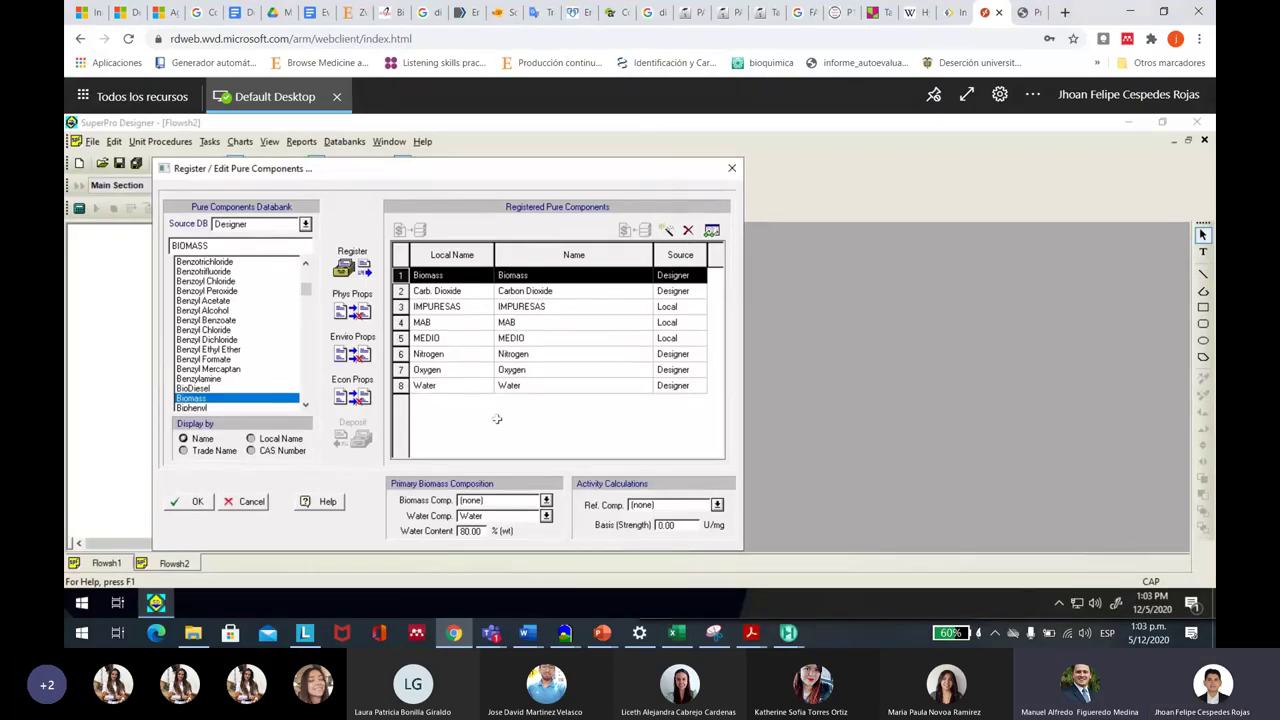
drag(490, 177, 519, 172)
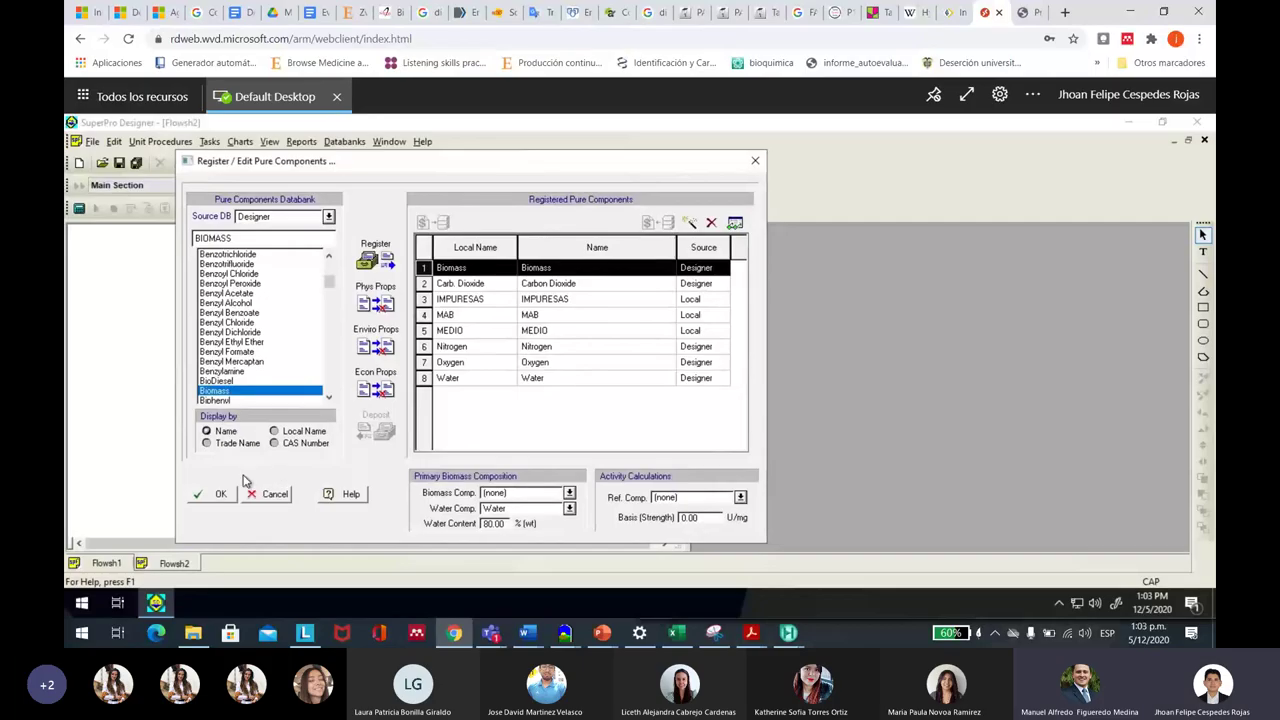
click(216, 496)
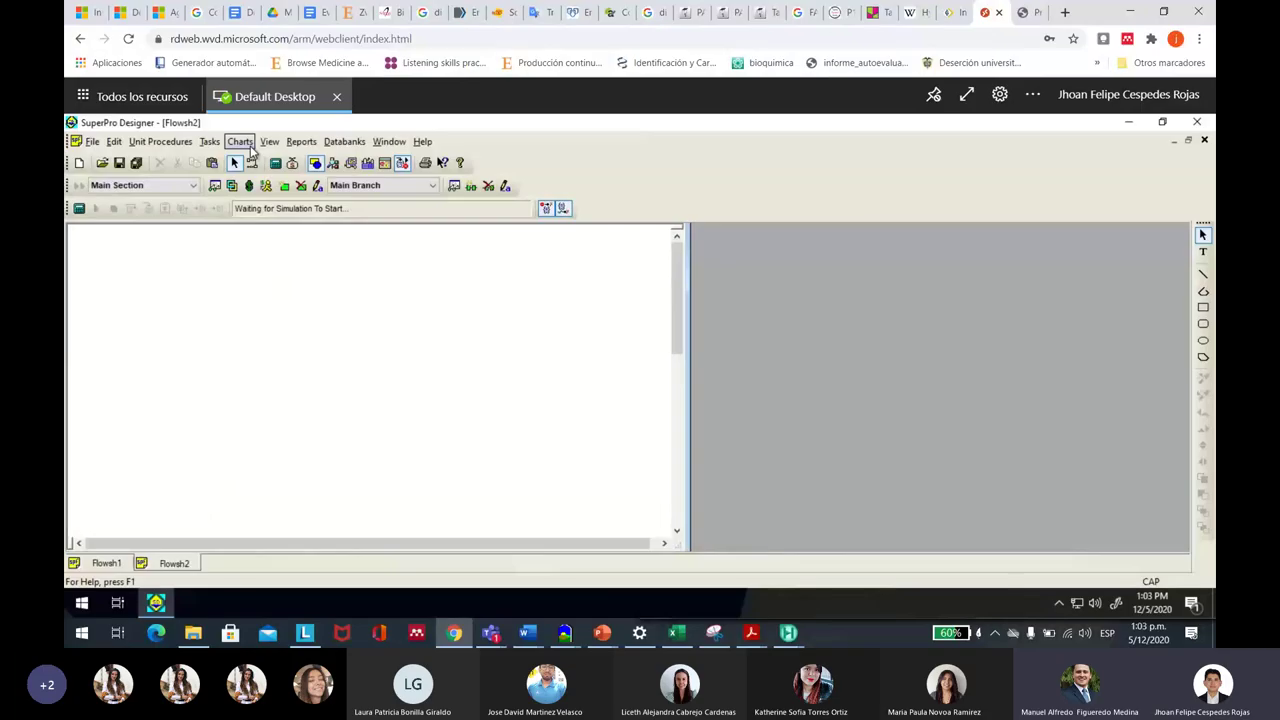
- Place a batch vessel procedure in a fermentor (P-1/FR-101) on the flowsheet
click(160, 141)
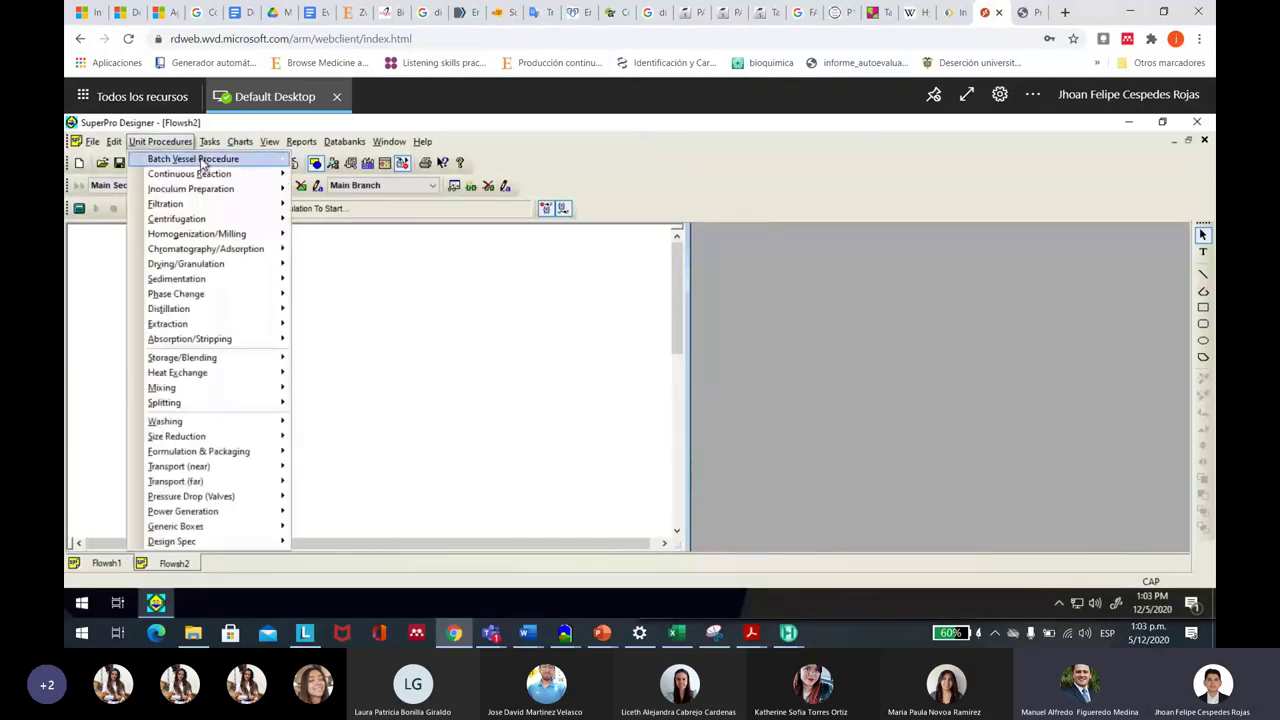
mouse_move(203, 163)
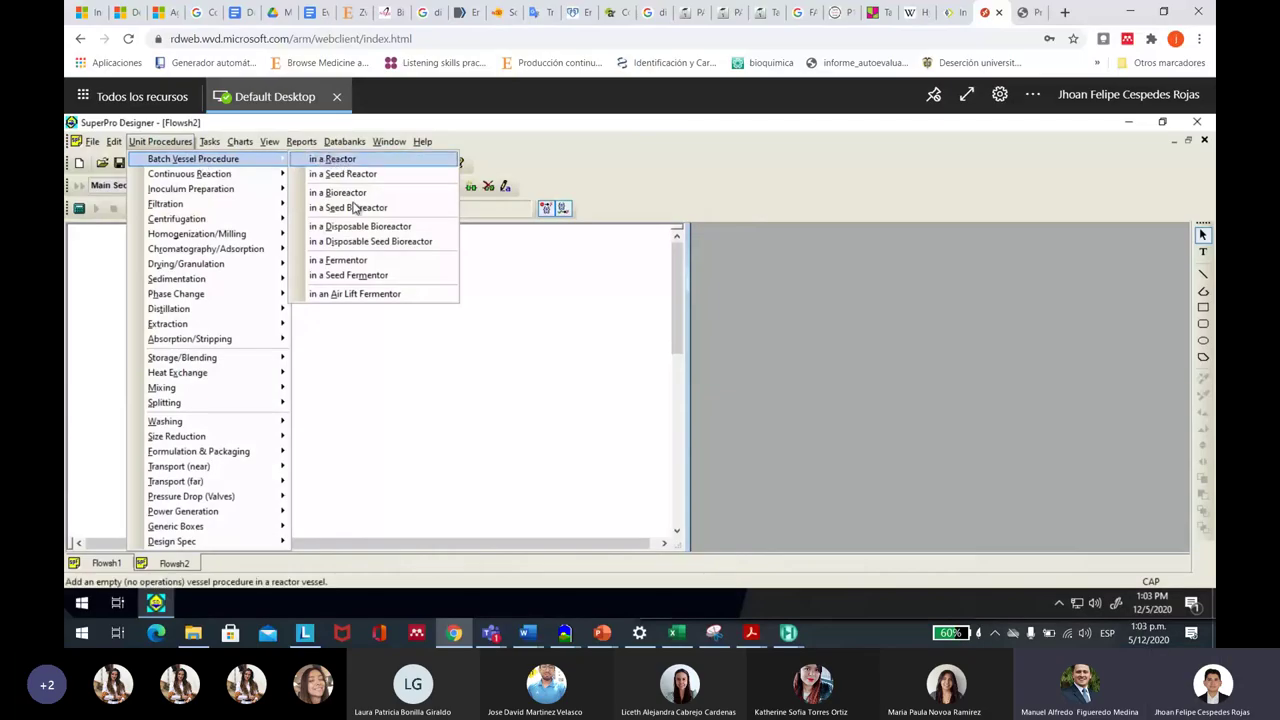
click(336, 261)
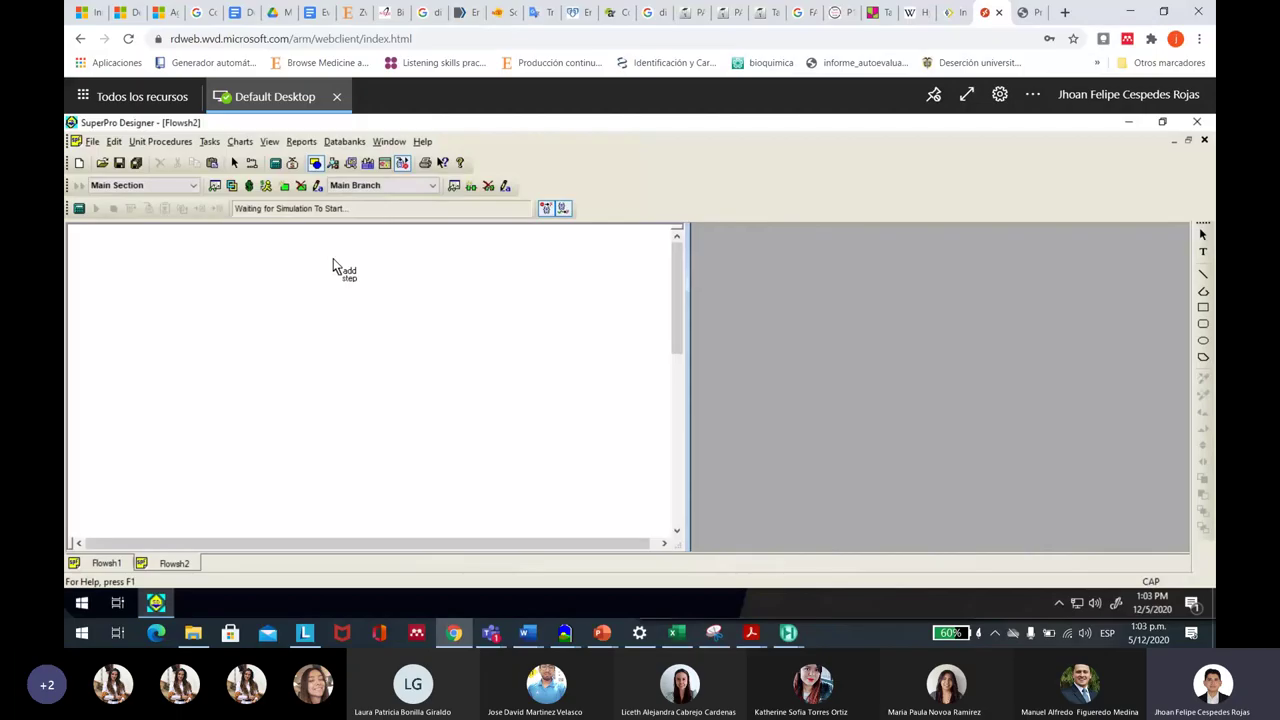
click(316, 340)
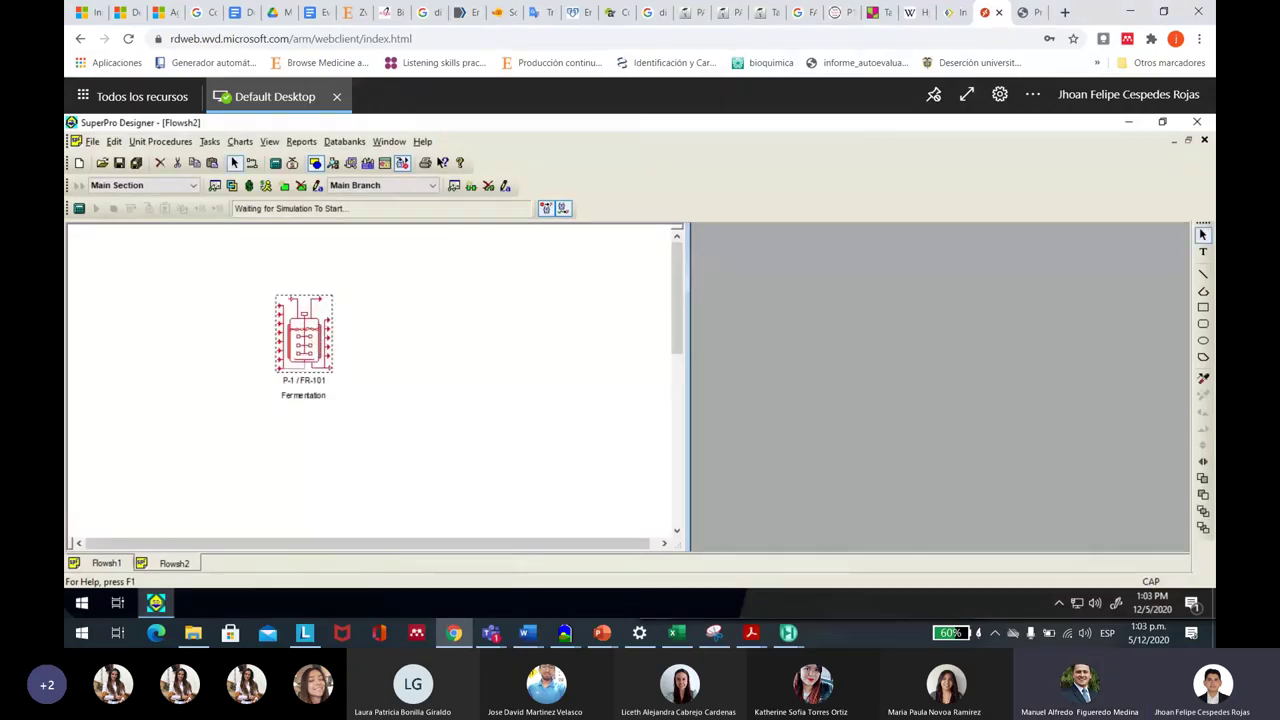
- Draw feed stream S-101 into the fermentor's top-left inlet
click(253, 164)
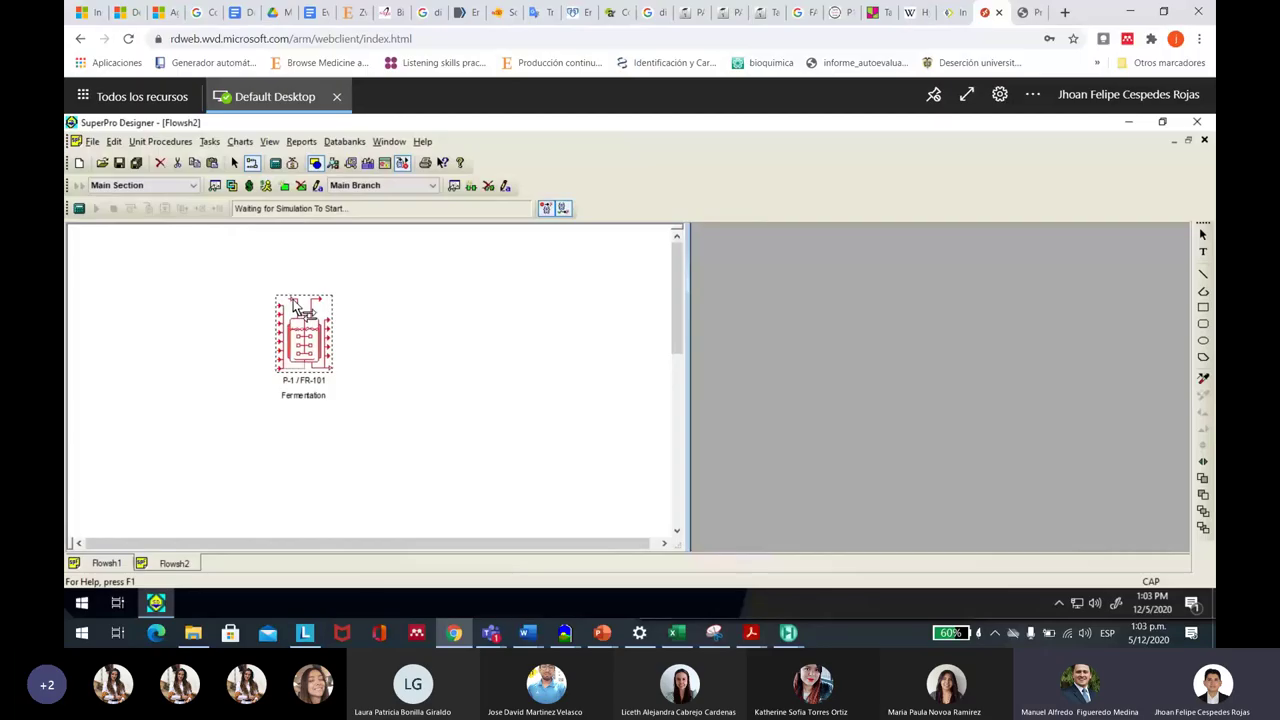
click(239, 293)
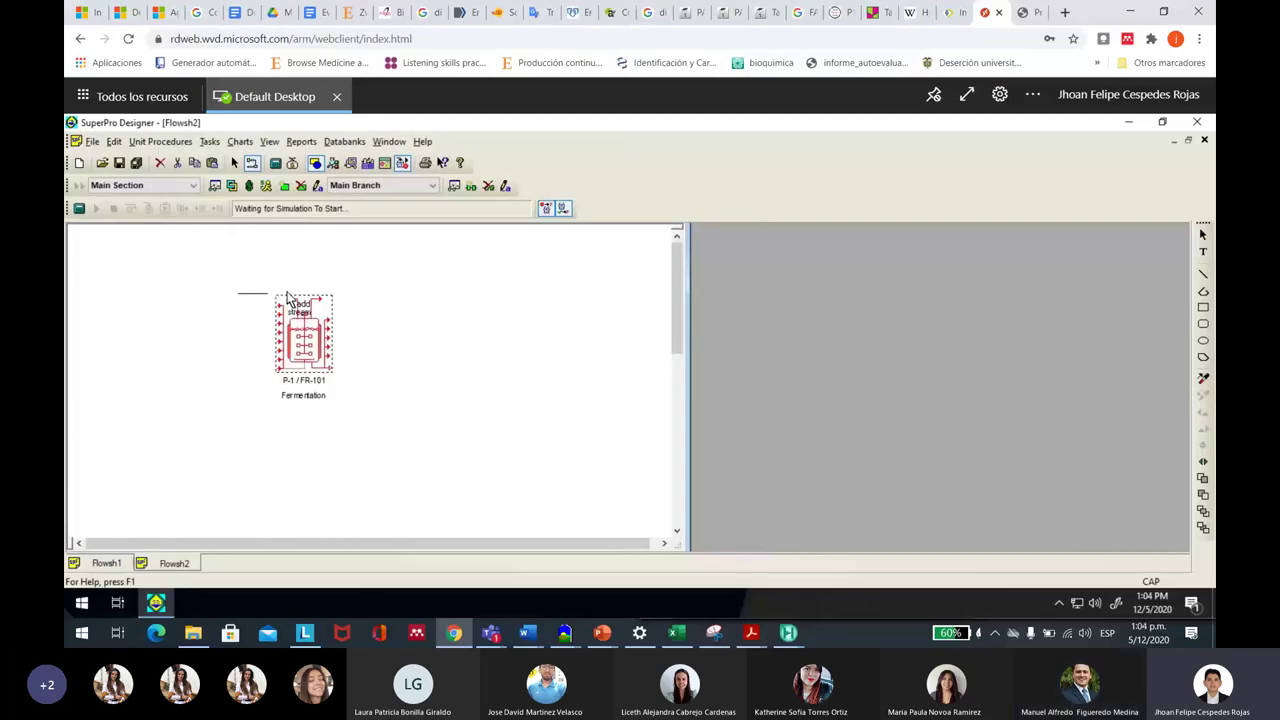
click(293, 306)
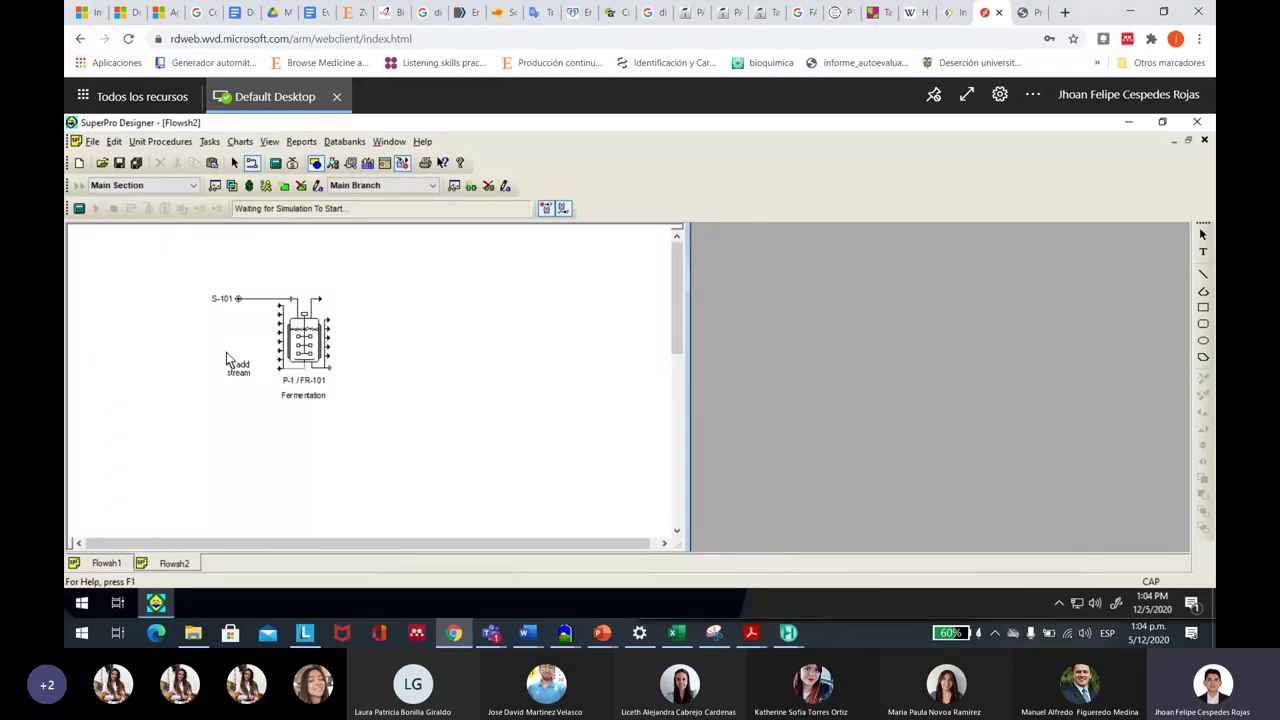
- Snap SuperPro Designer to the left of the problem statement PDF
key(super+Left)
click(958, 61)
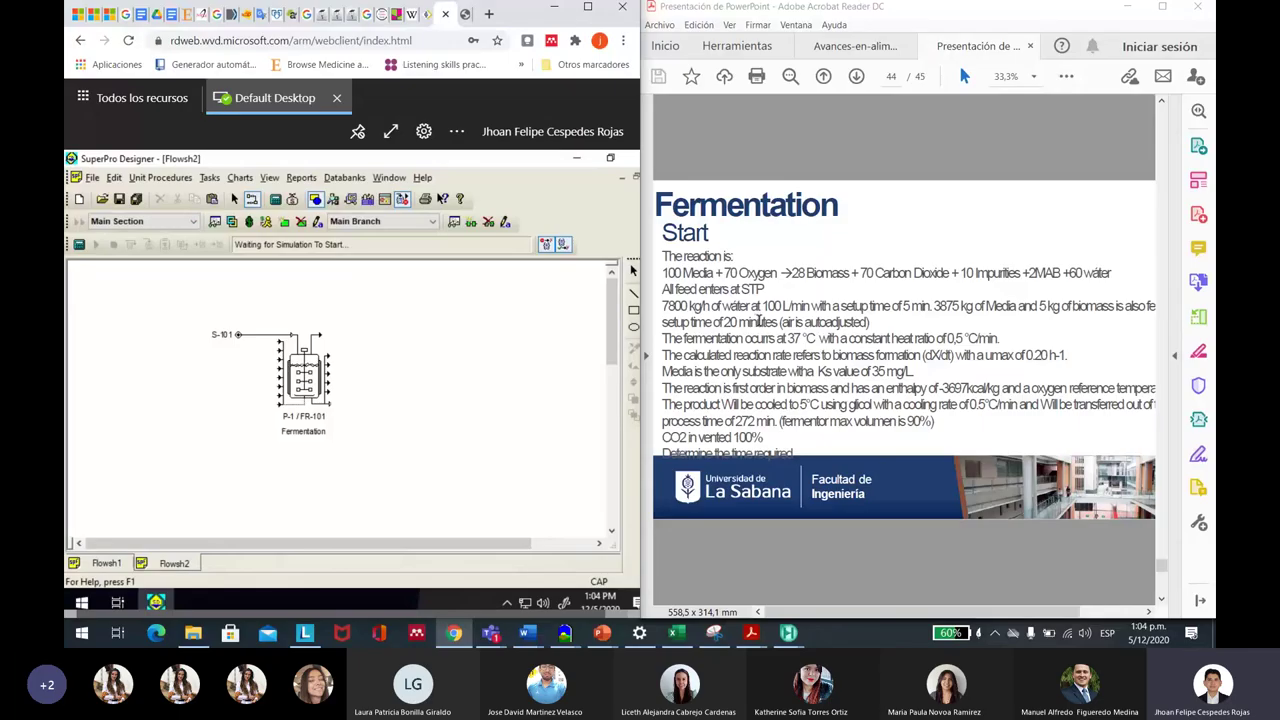
scroll(400, 441, down, 1)
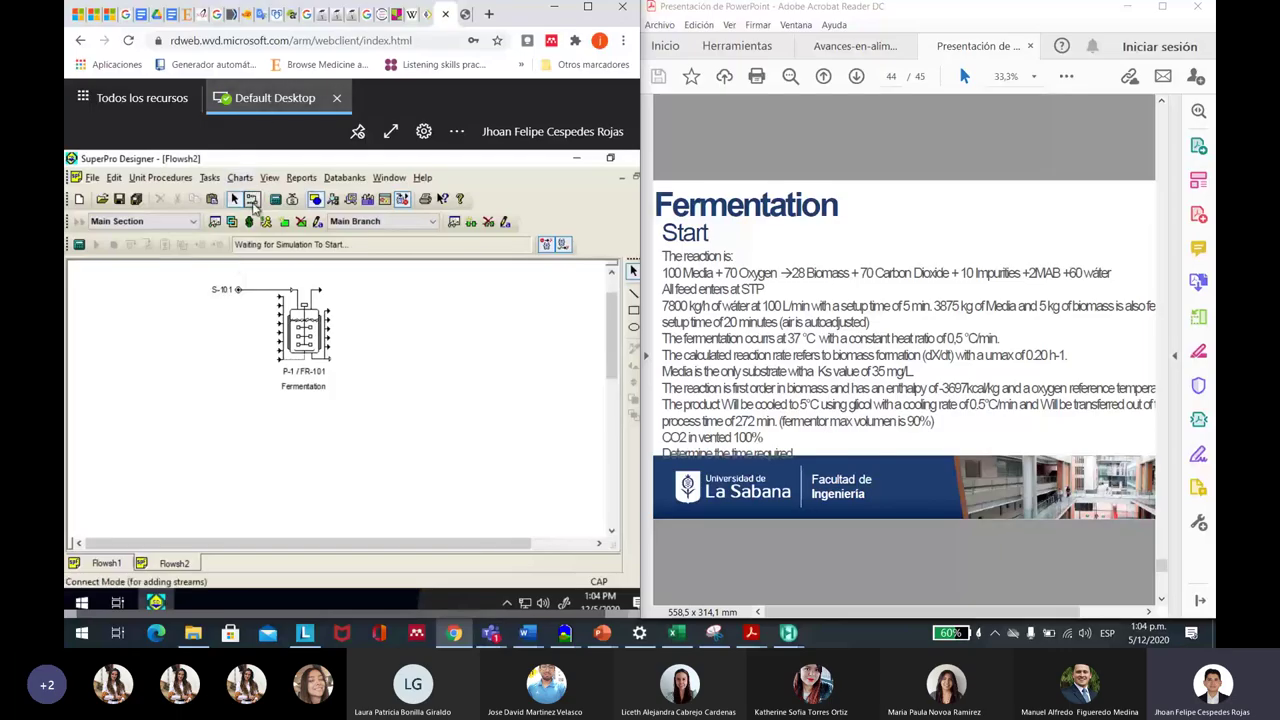
- Draw outlet streams S-102 and S-103 from the fermentor and save the flowsheet
click(253, 200)
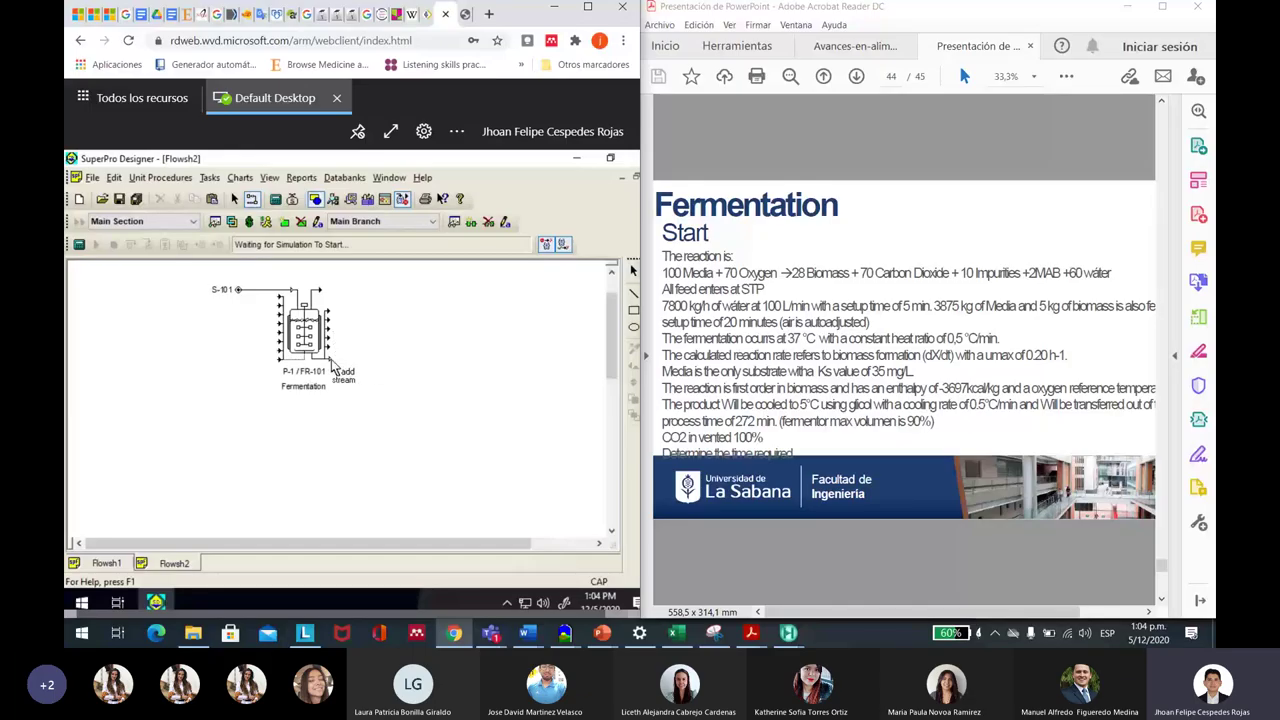
click(333, 363)
double_click(387, 362)
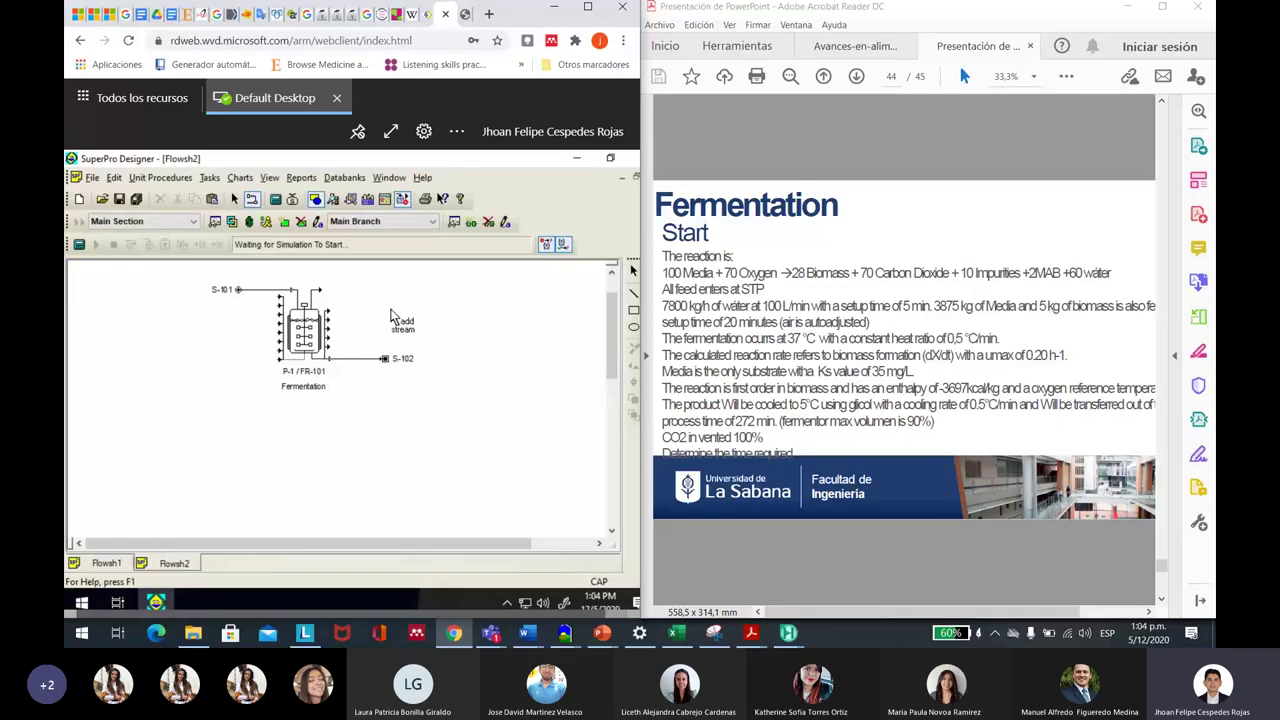
key(ctrl+s)
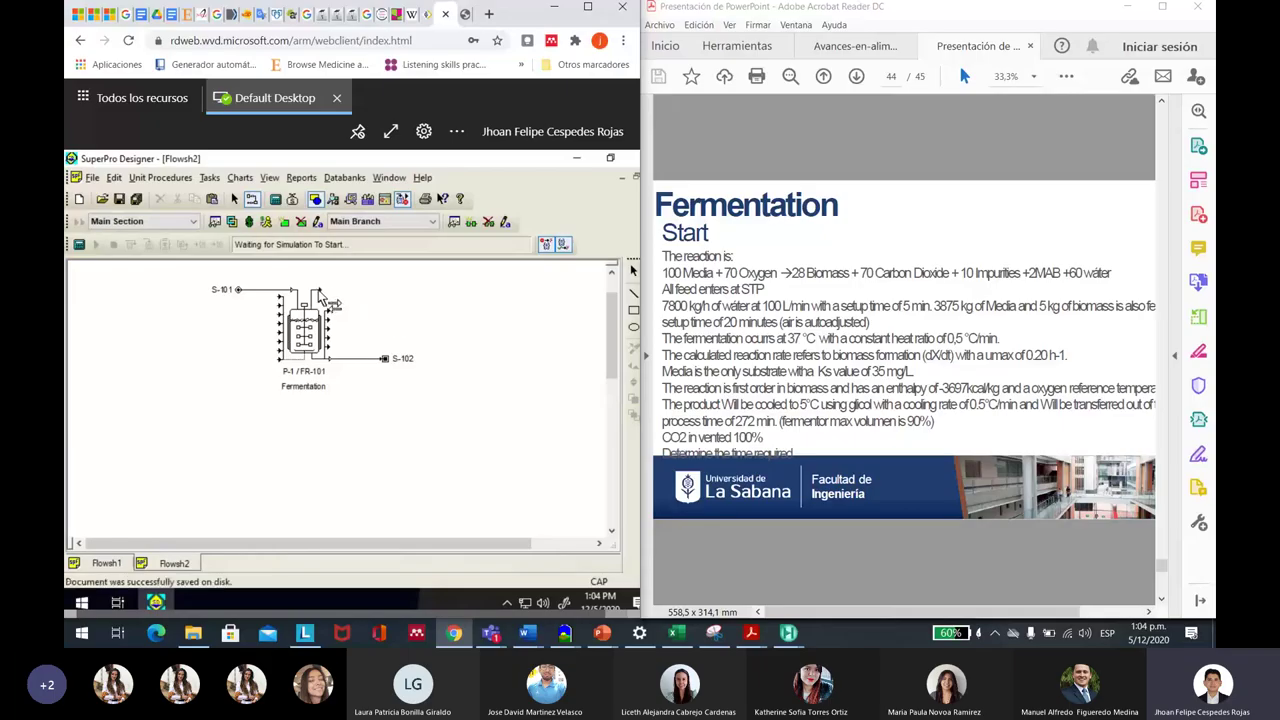
click(320, 291)
click(364, 290)
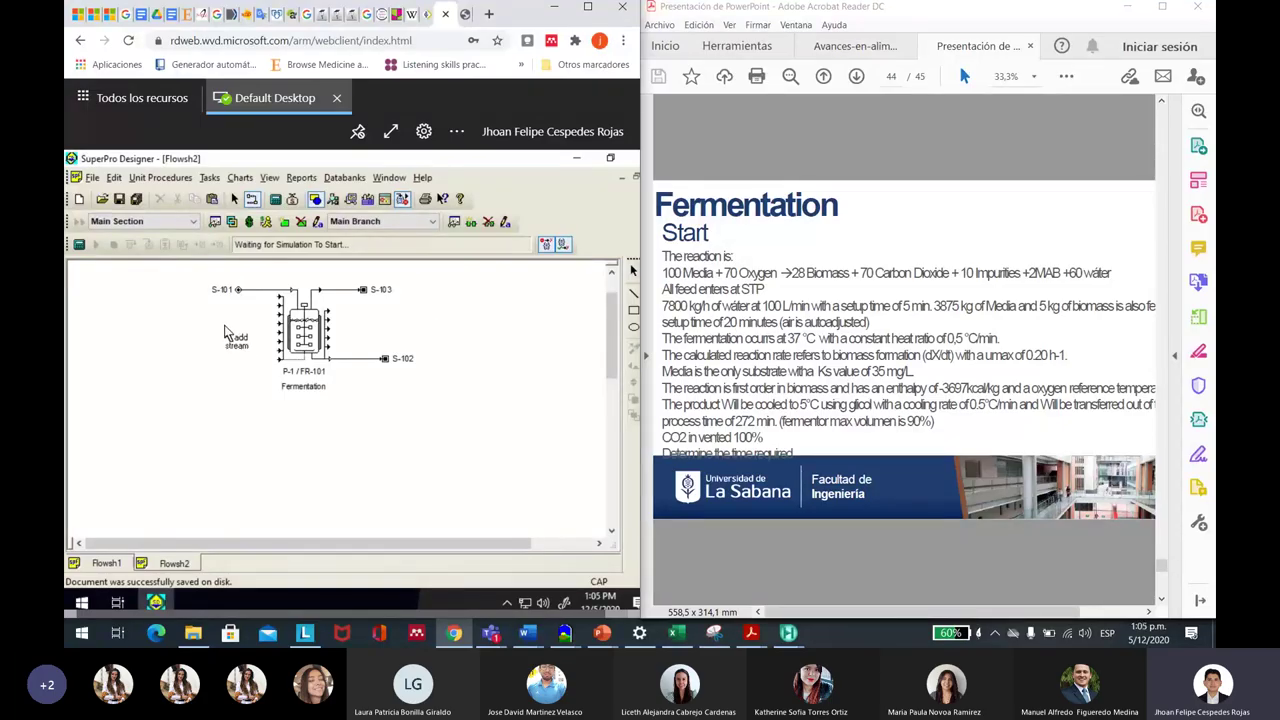
- Add second feed stream S-104 into the fermentor's left inlet
click(283, 314)
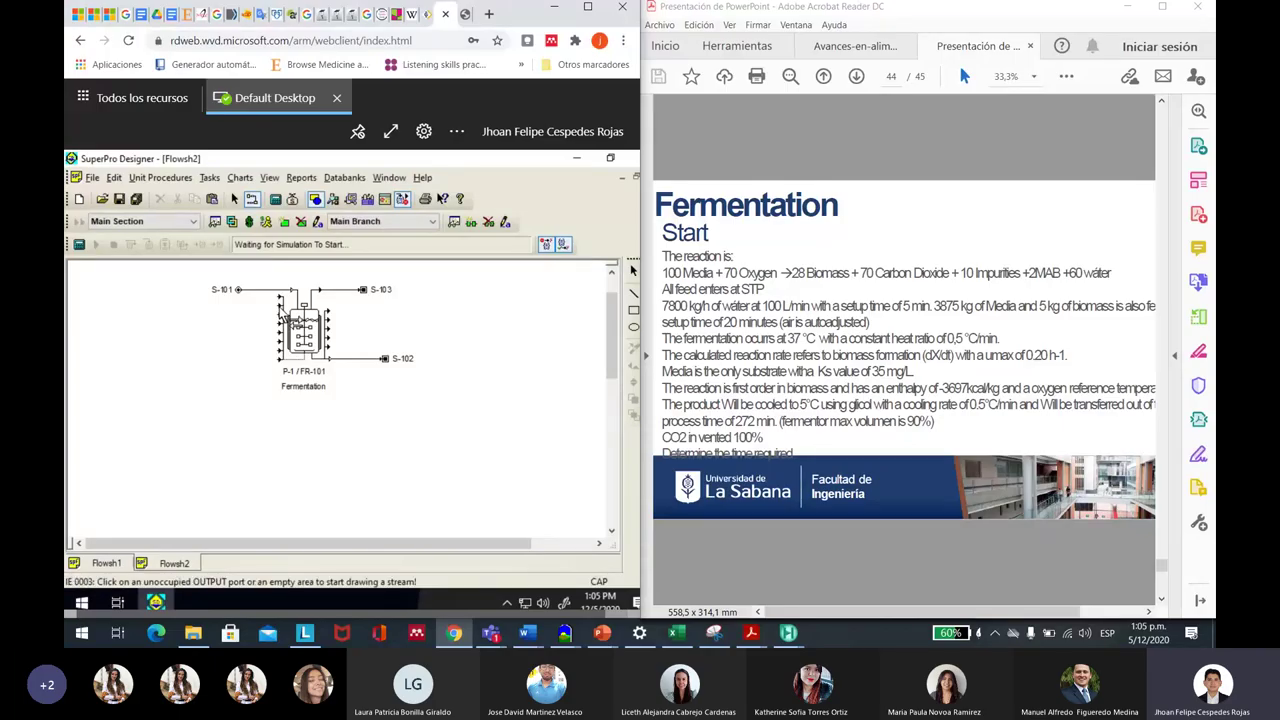
click(226, 305)
click(281, 305)
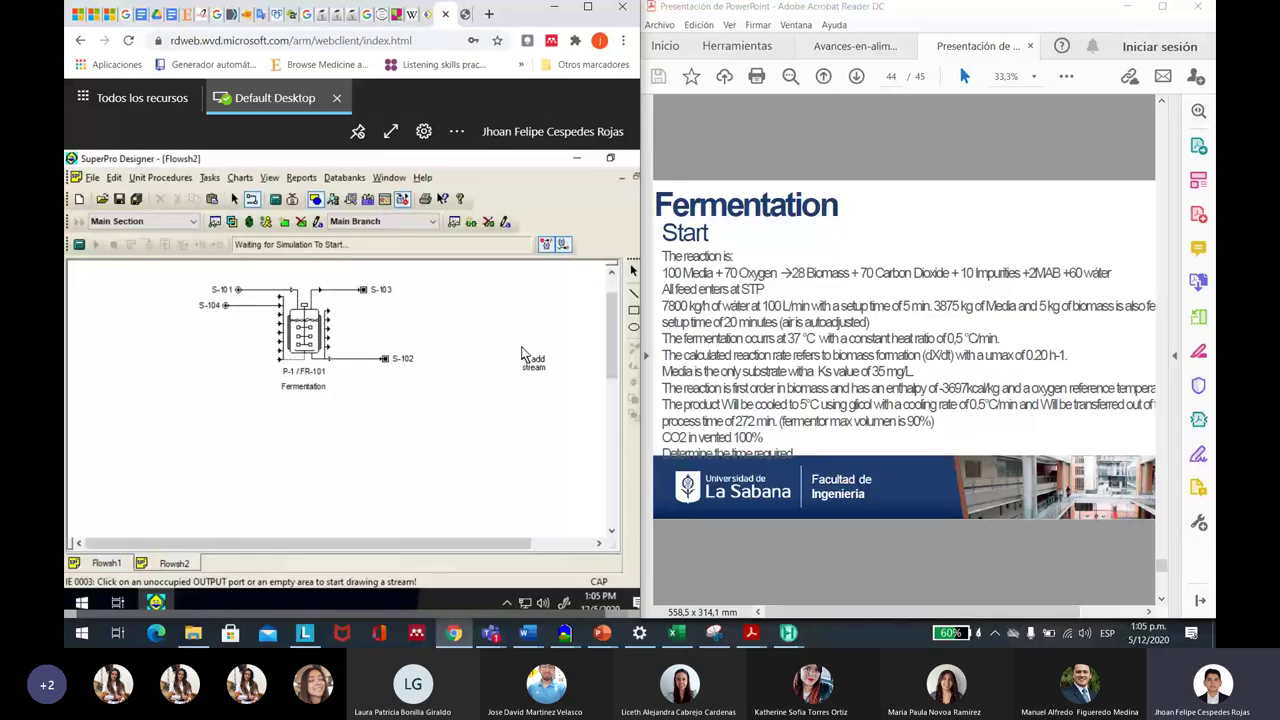
click(234, 199)
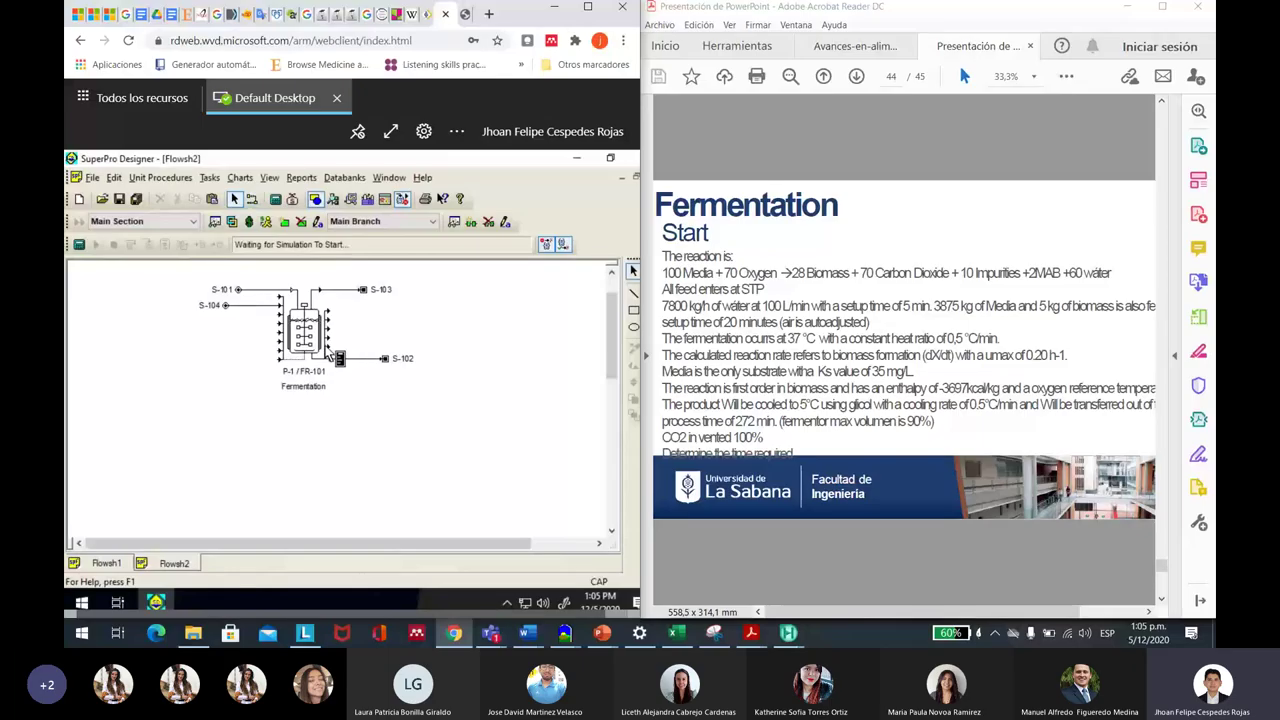
- Choose Procedure Data from P-1's context menu, which leaves an extra vessel icon beside it
right_click(304, 308)
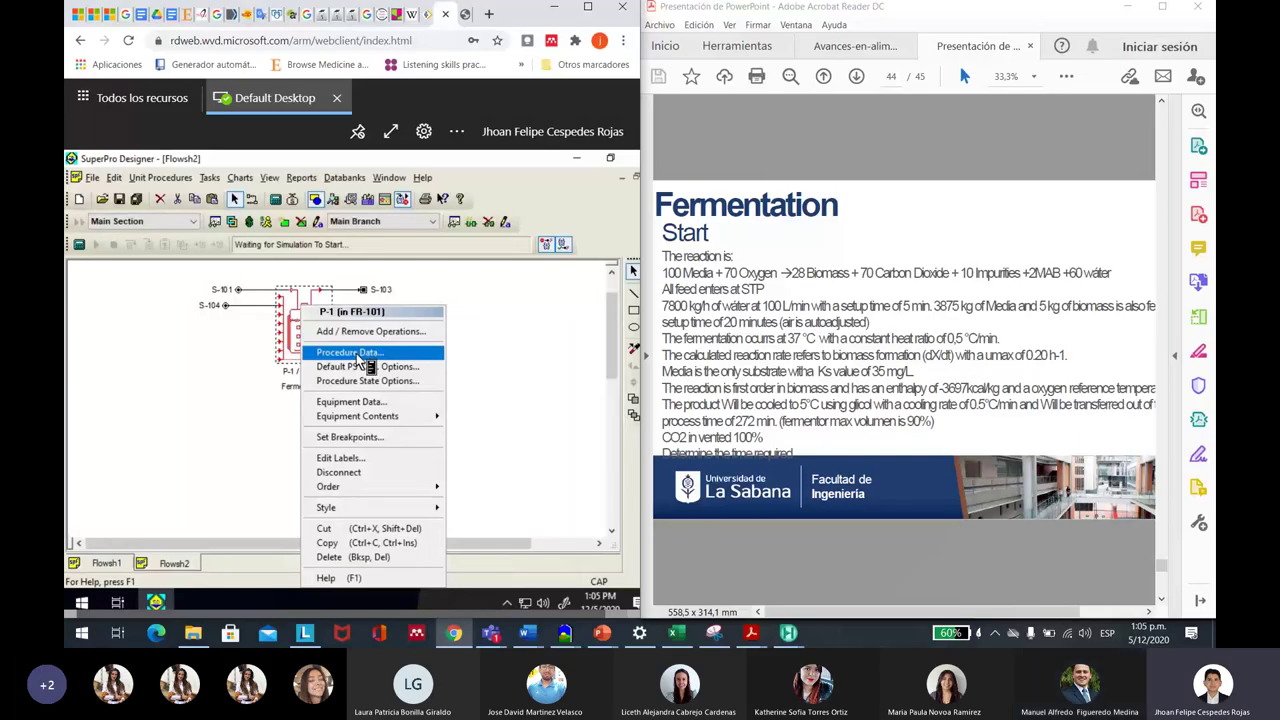
click(458, 306)
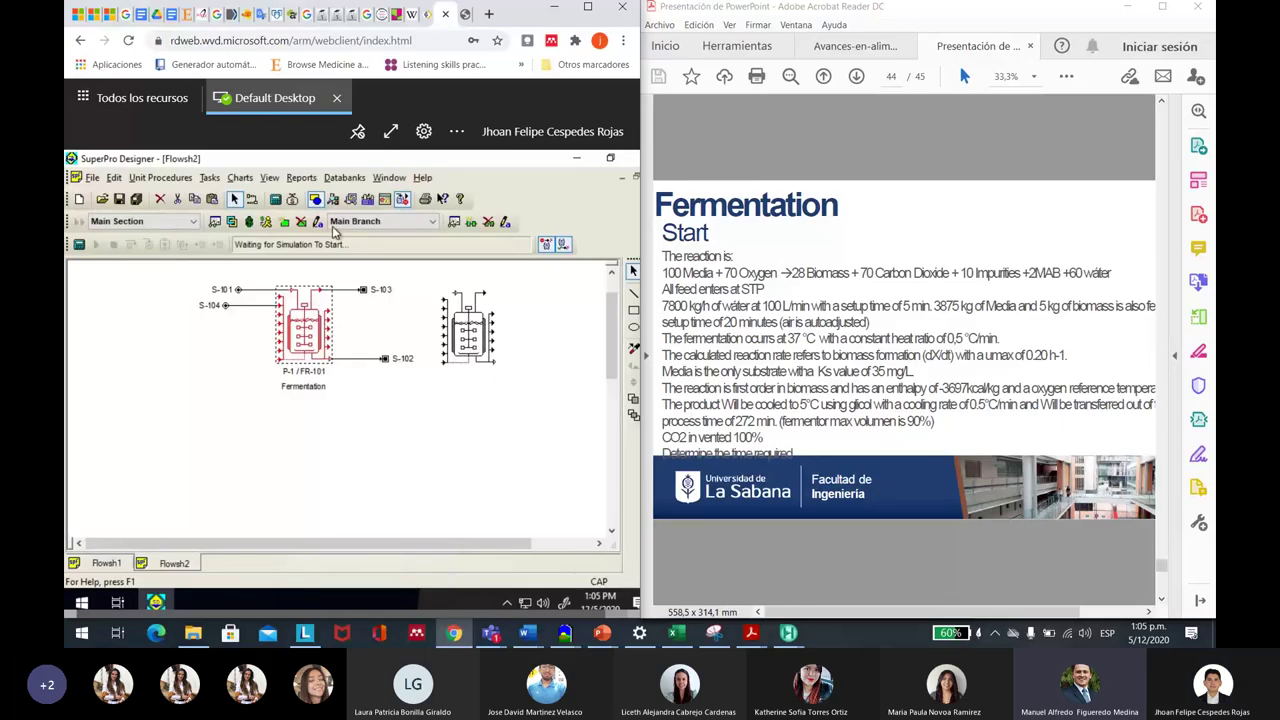
click(435, 302)
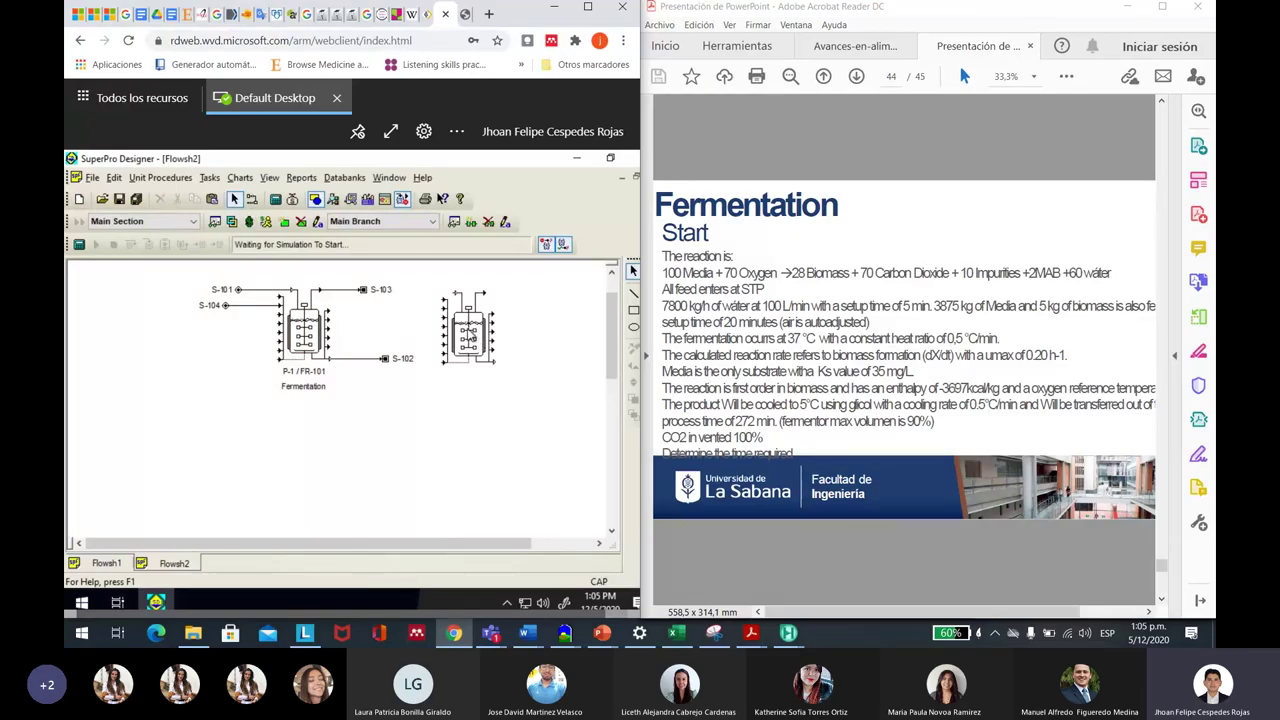
- Open the flowsheet's process description and close it, discarding changes
right_click(437, 378)
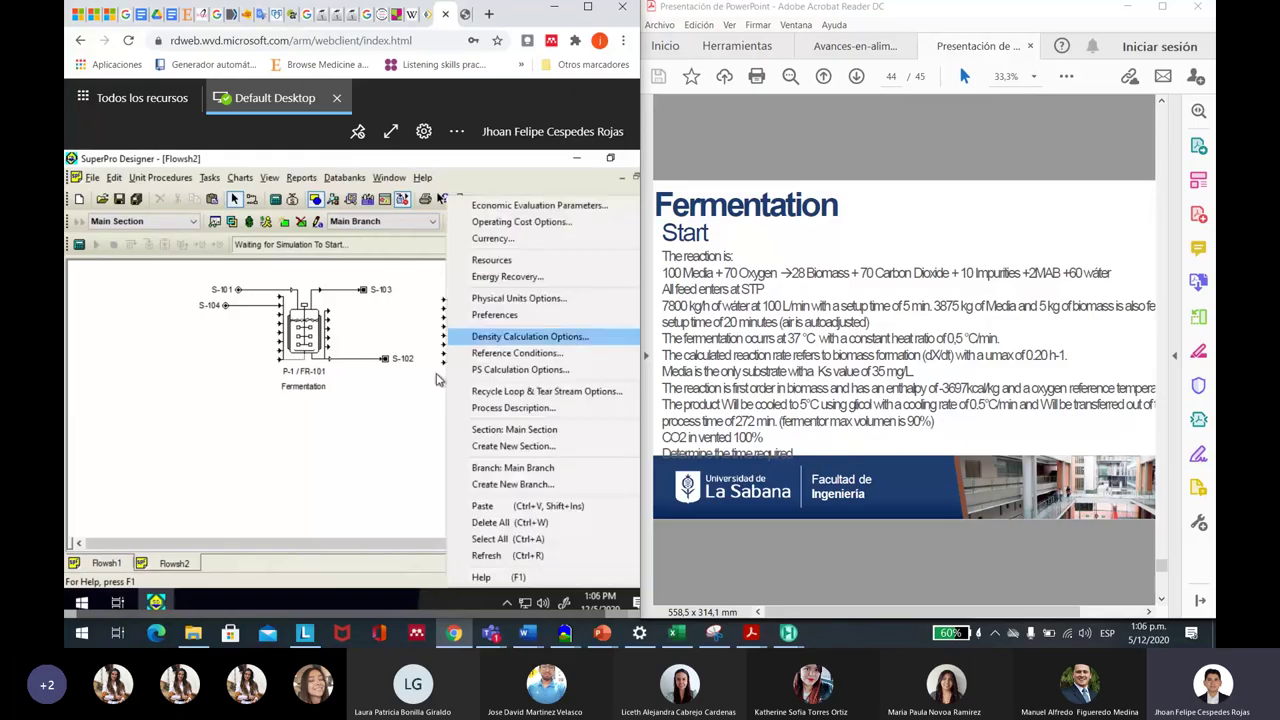
click(513, 407)
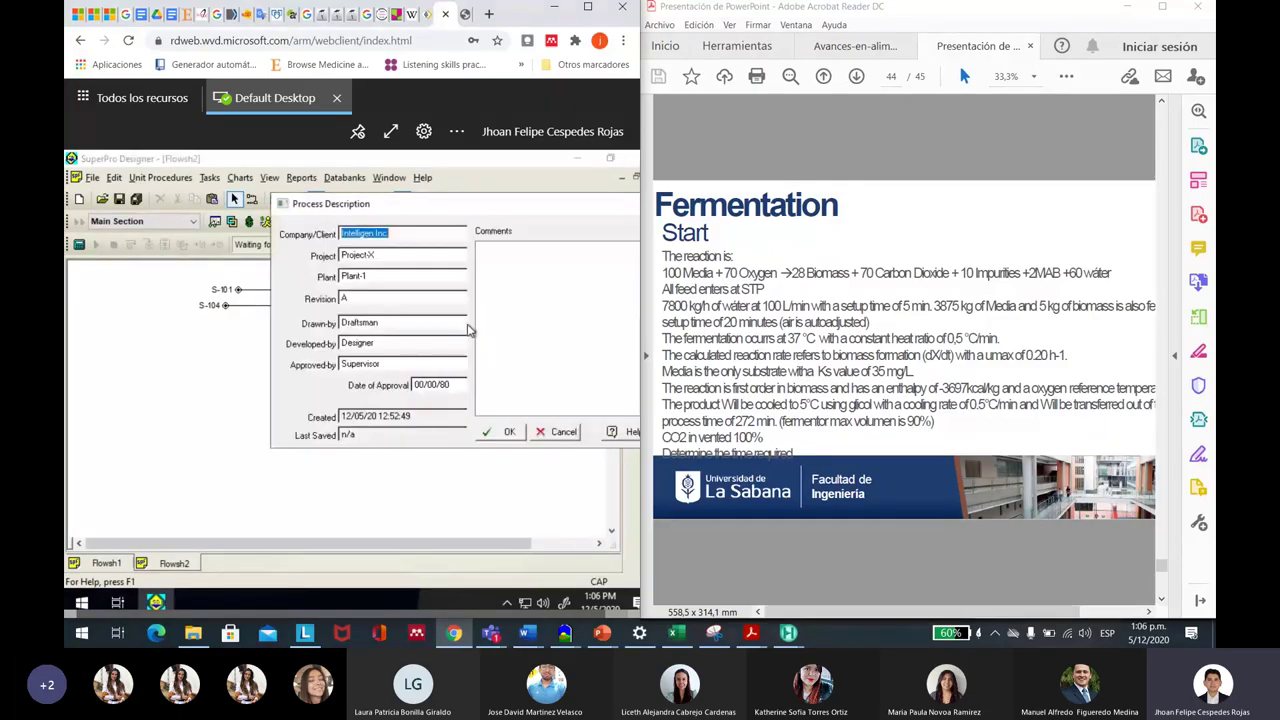
drag(500, 207, 386, 222)
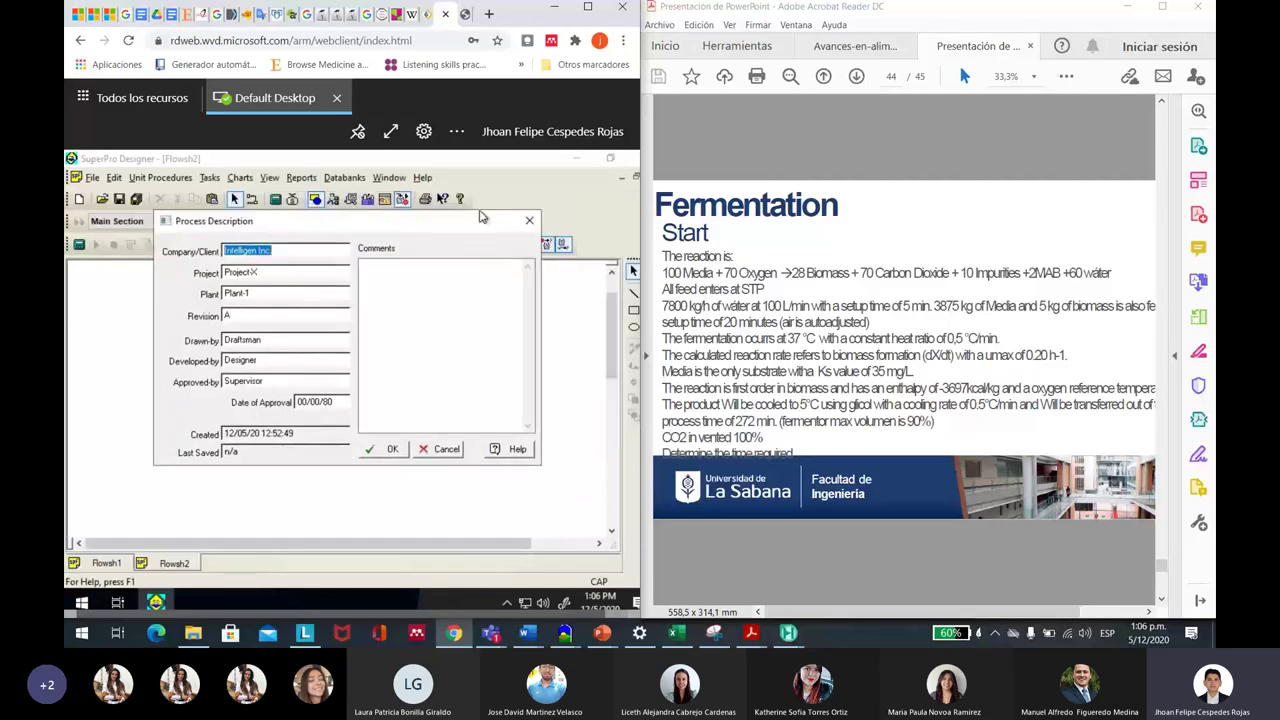
click(530, 221)
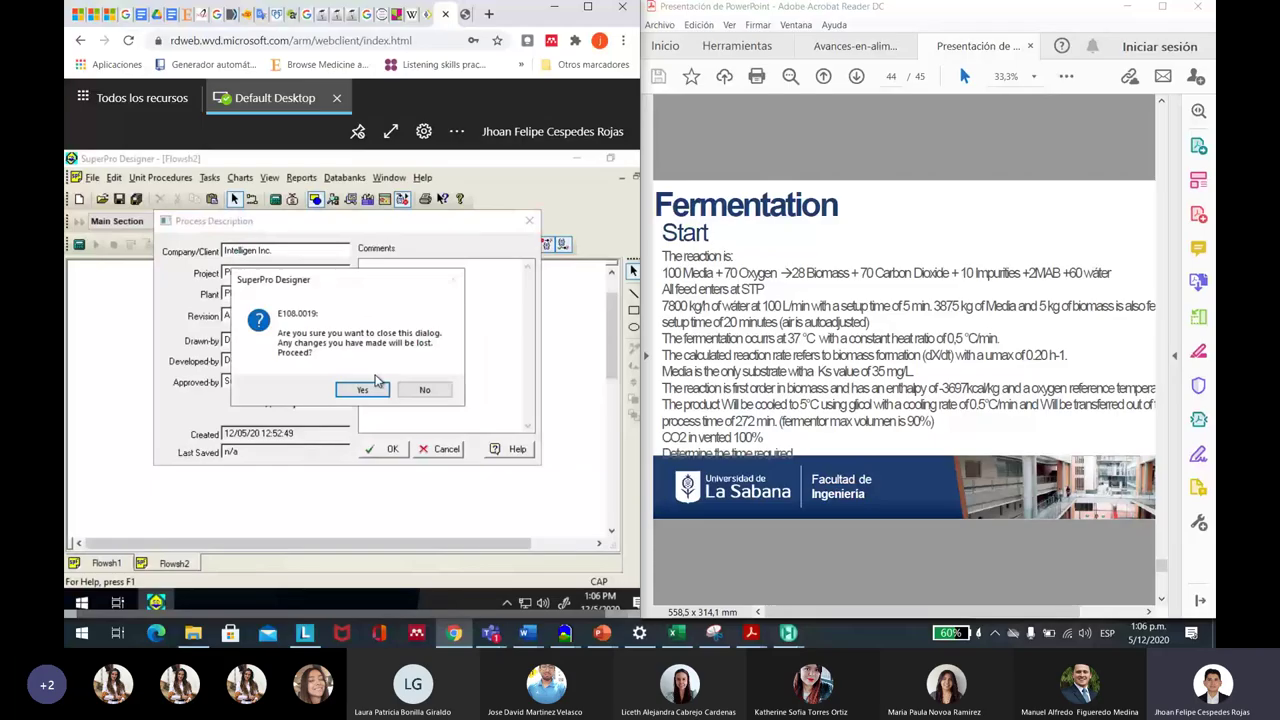
click(365, 390)
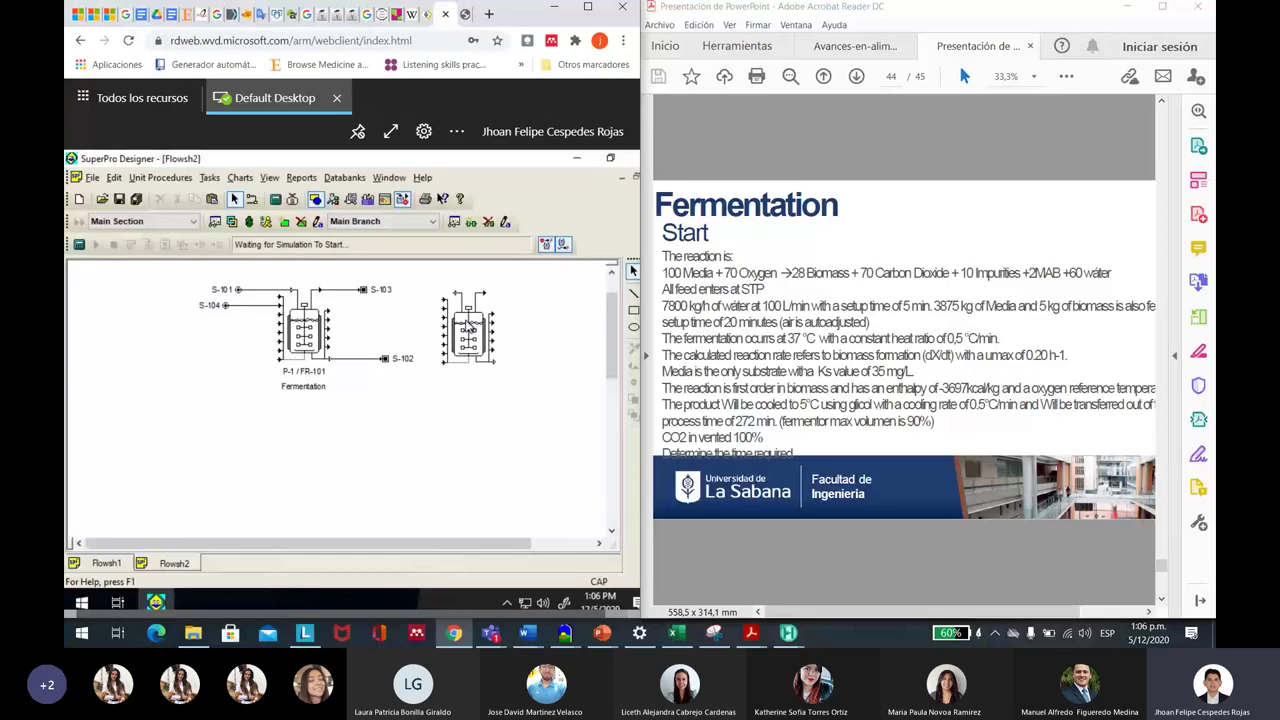
- Delete the extra unconnected fermentor from the flowsheet
right_click(467, 325)
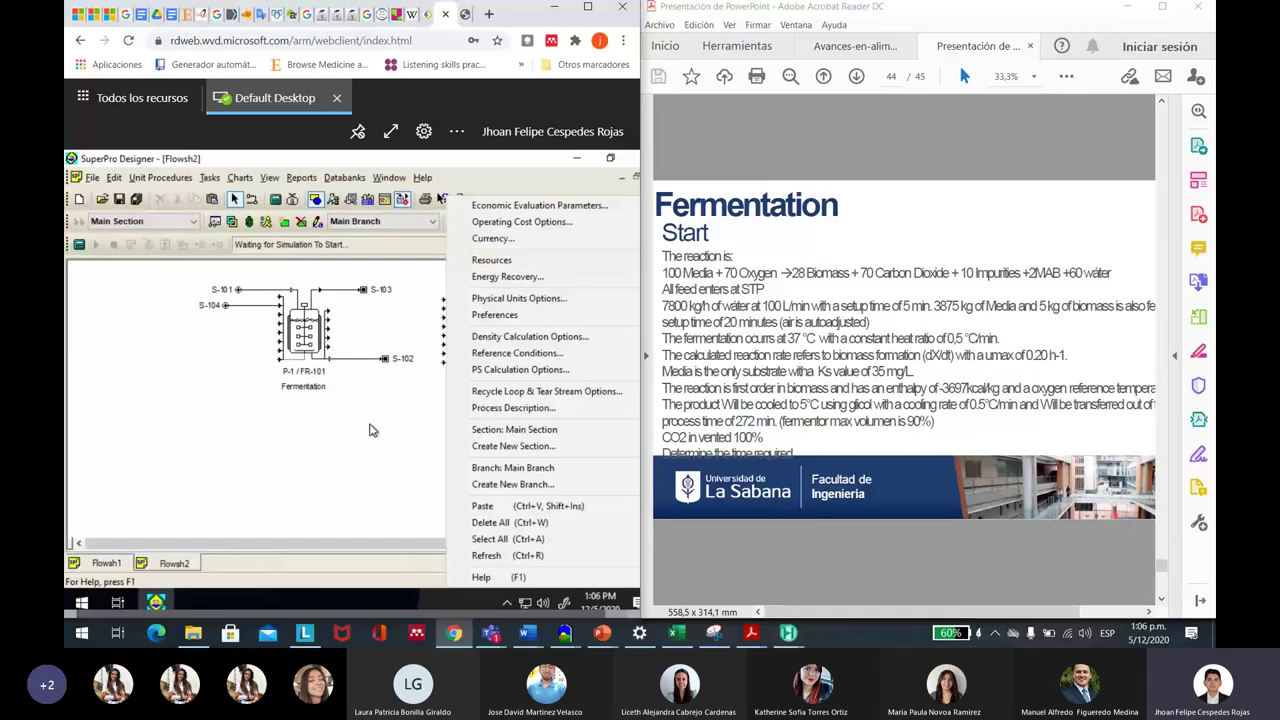
click(392, 401)
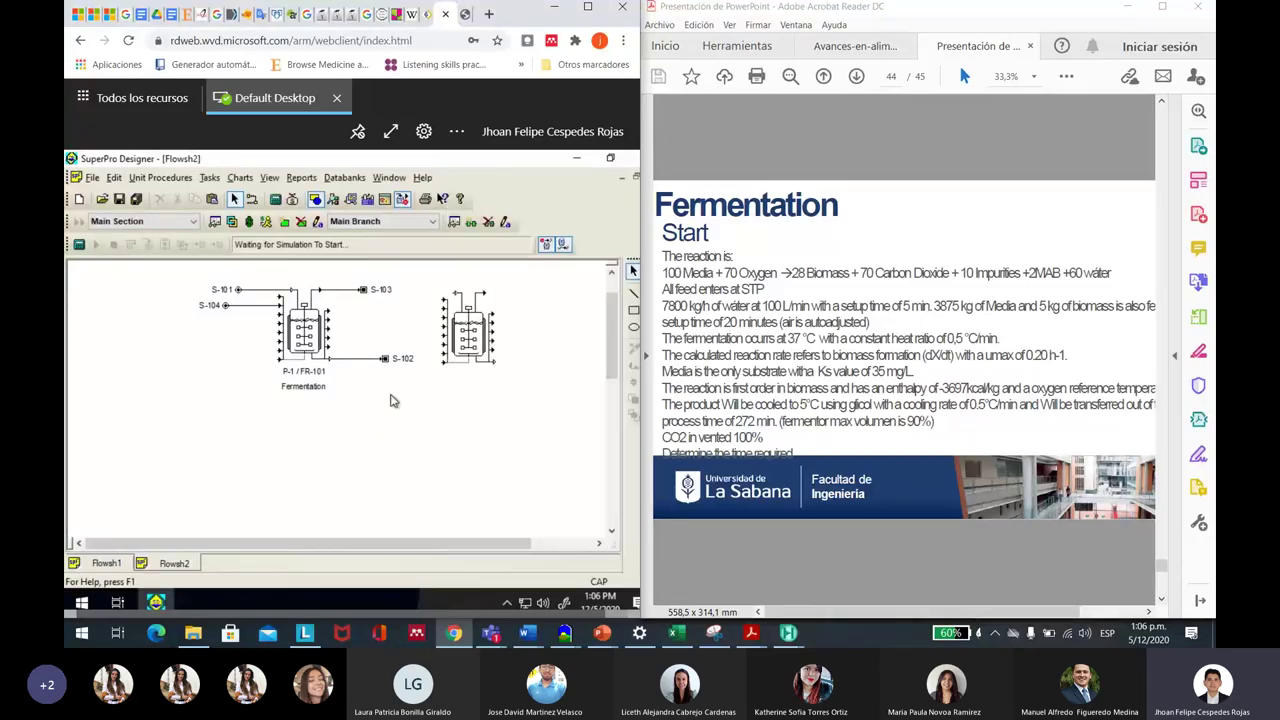
click(466, 338)
key(Delete)
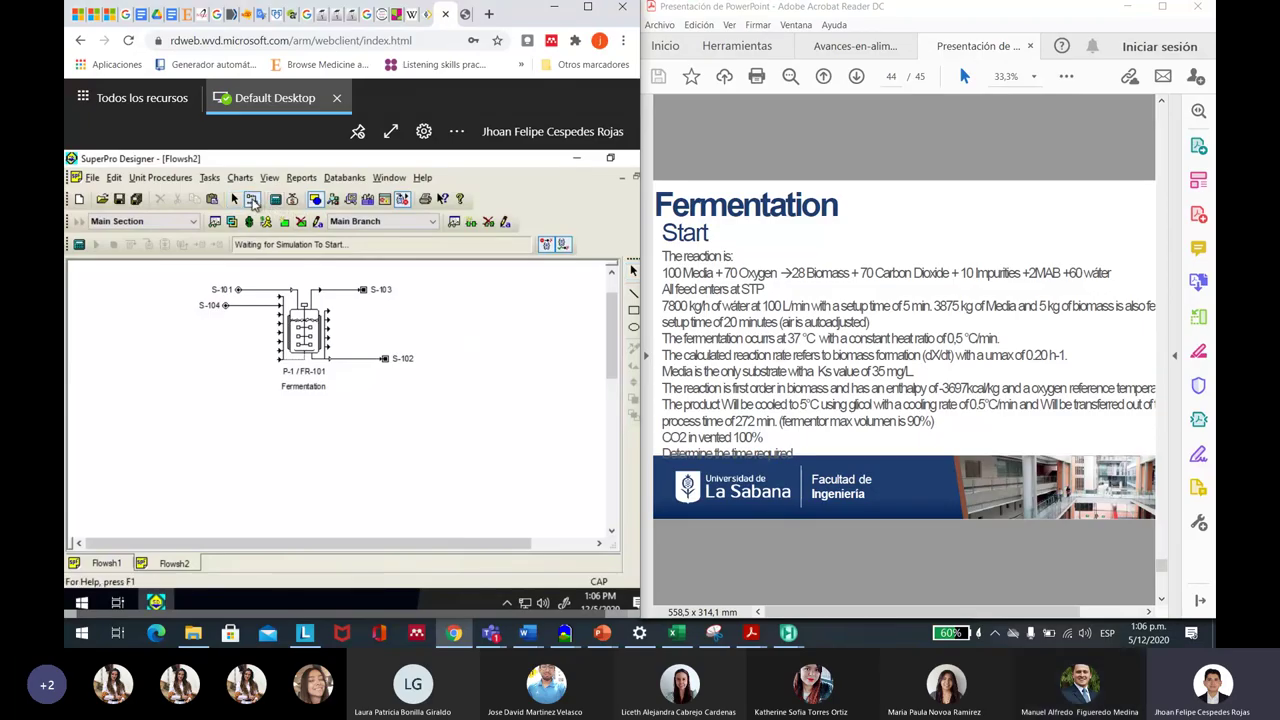
- Draw a third feed stream, S-105, from the left into fermentor P-1's inlet
click(252, 200)
click(208, 324)
click(279, 325)
right_click(423, 334)
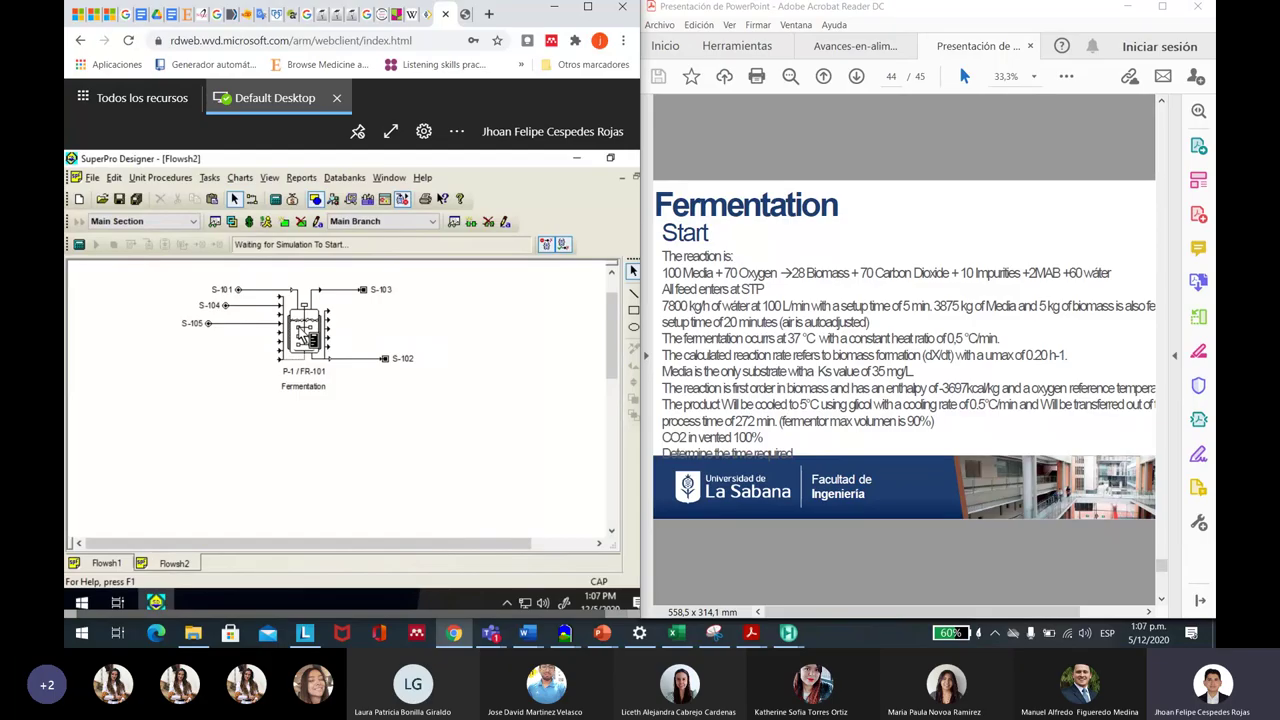
right_click(300, 306)
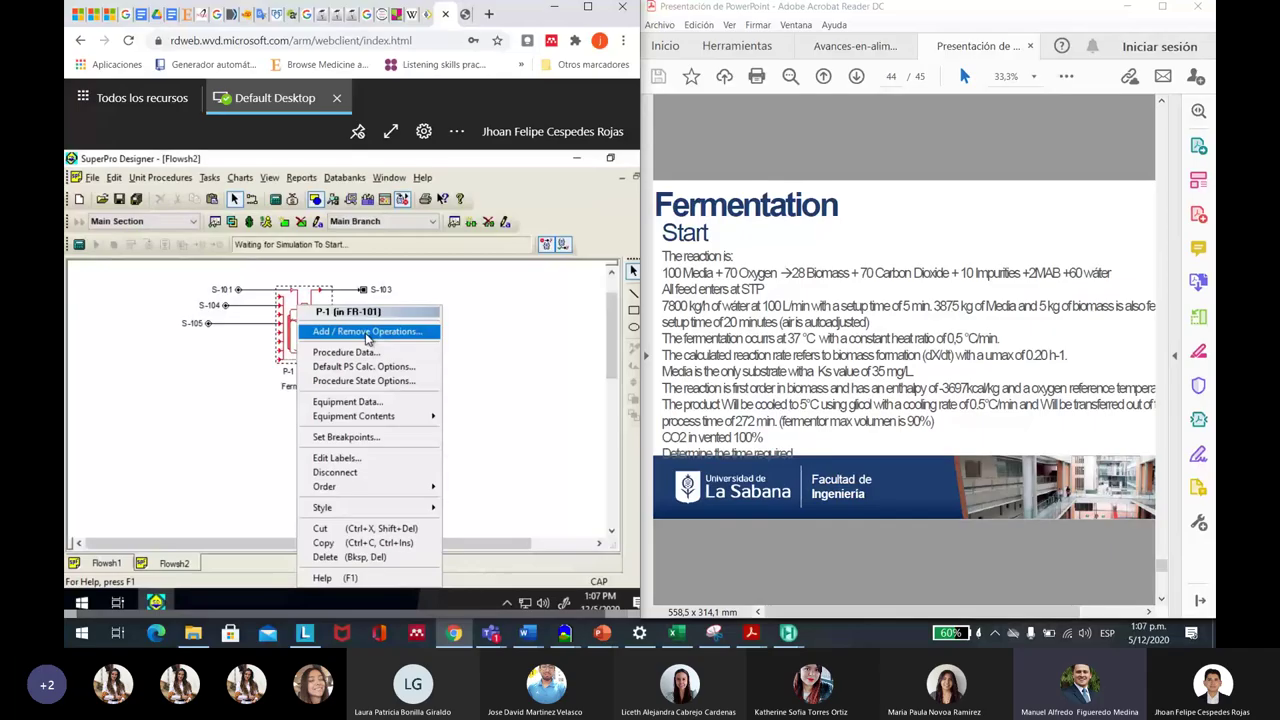
- Add a Charge operation, CHARGE-1, to P-1's operation sequence
click(366, 332)
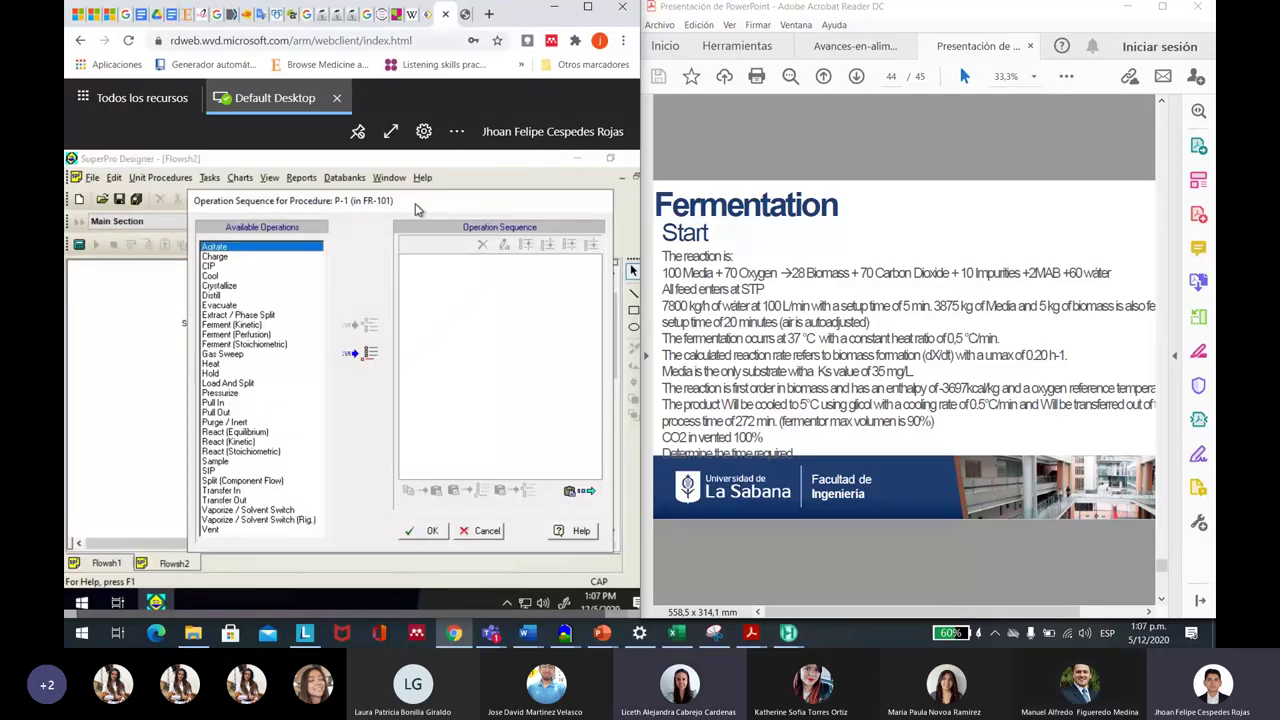
click(218, 257)
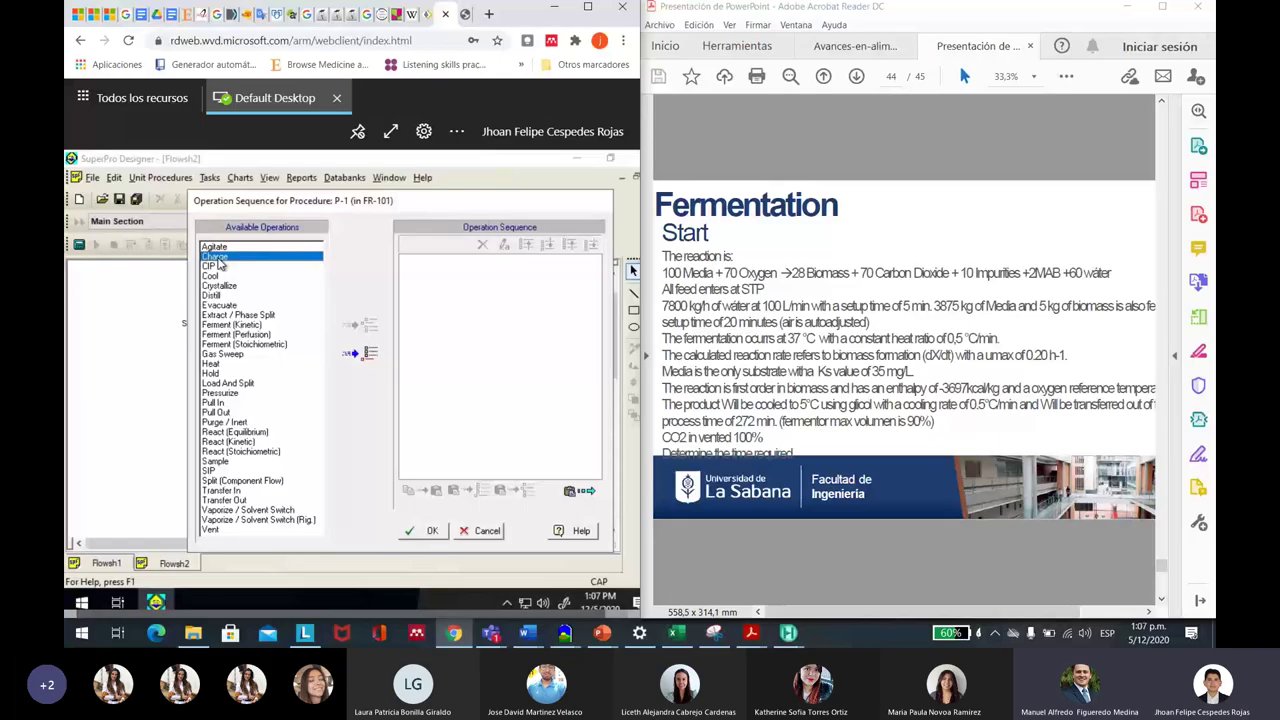
click(366, 354)
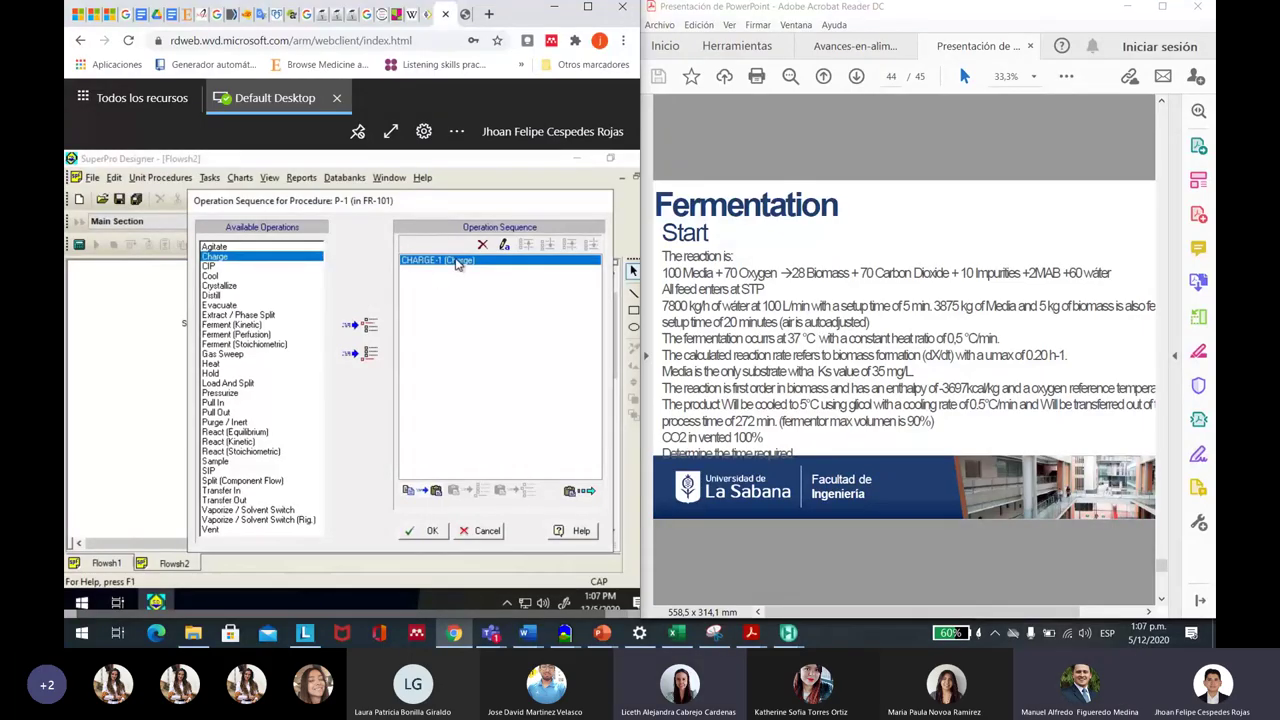
- Rename operation CHARGE-1 to CHARGE-WATER
click(505, 246)
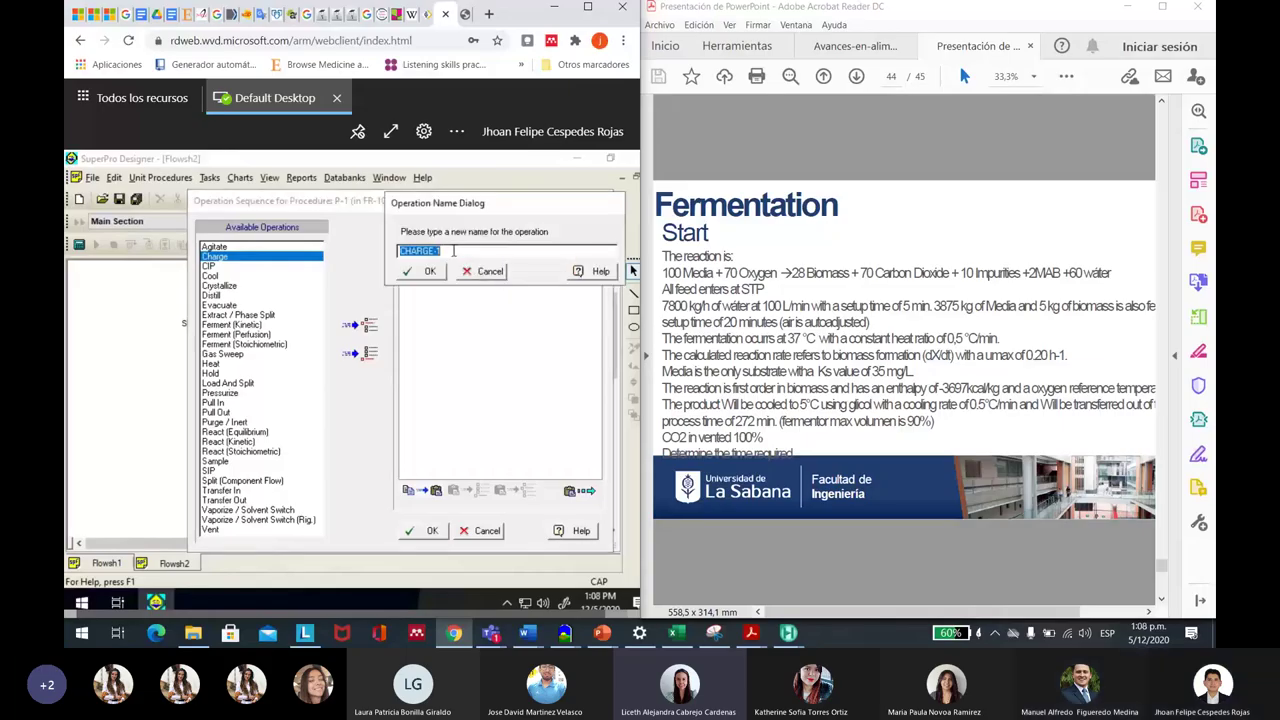
click(453, 251)
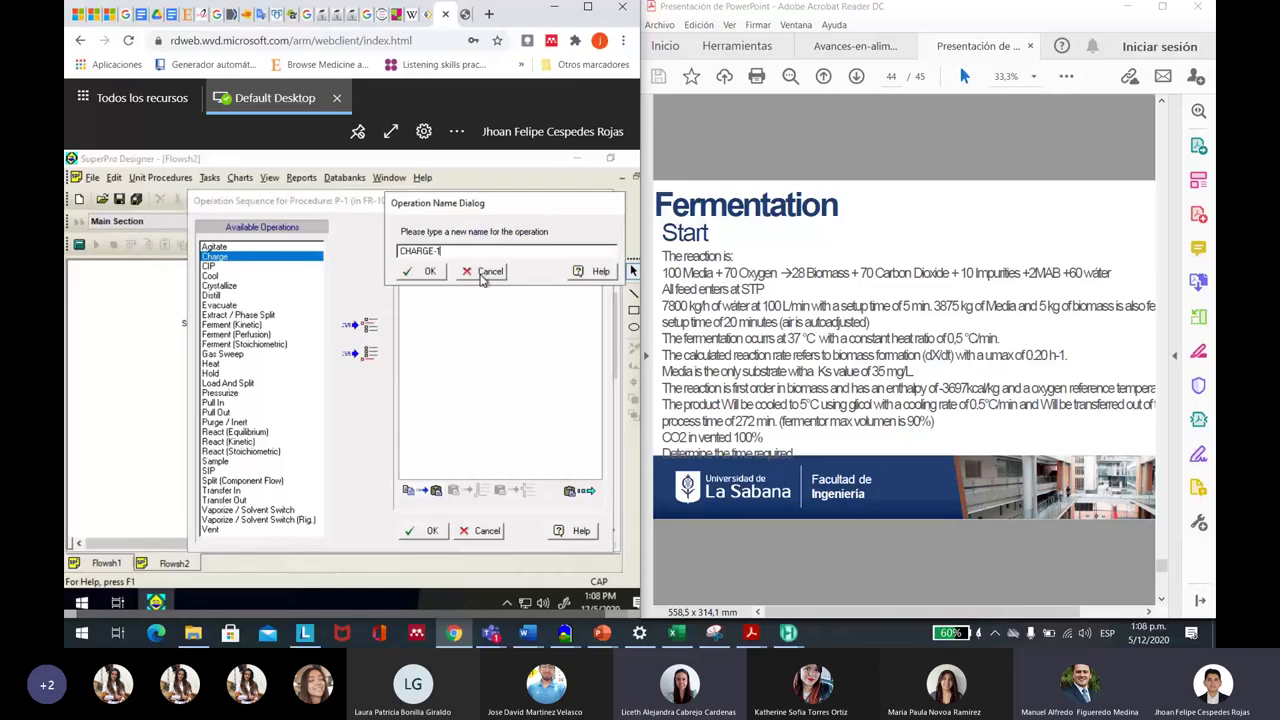
click(486, 272)
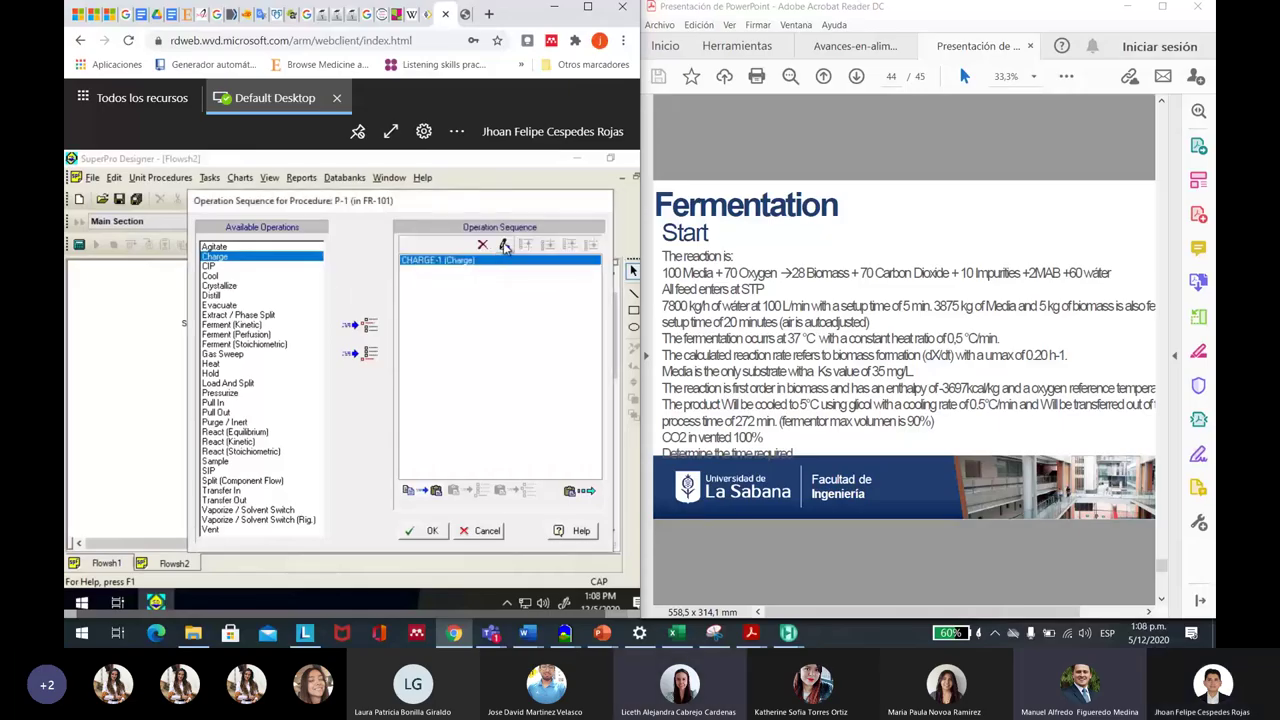
click(505, 246)
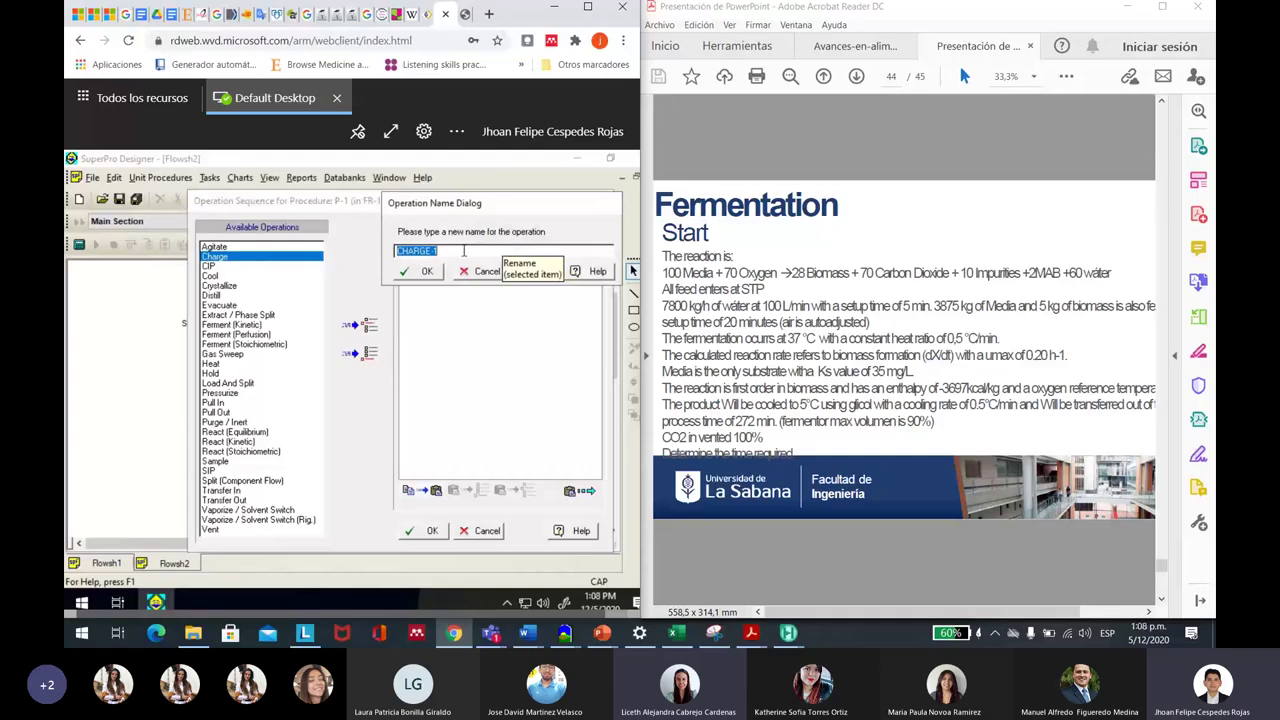
click(457, 251)
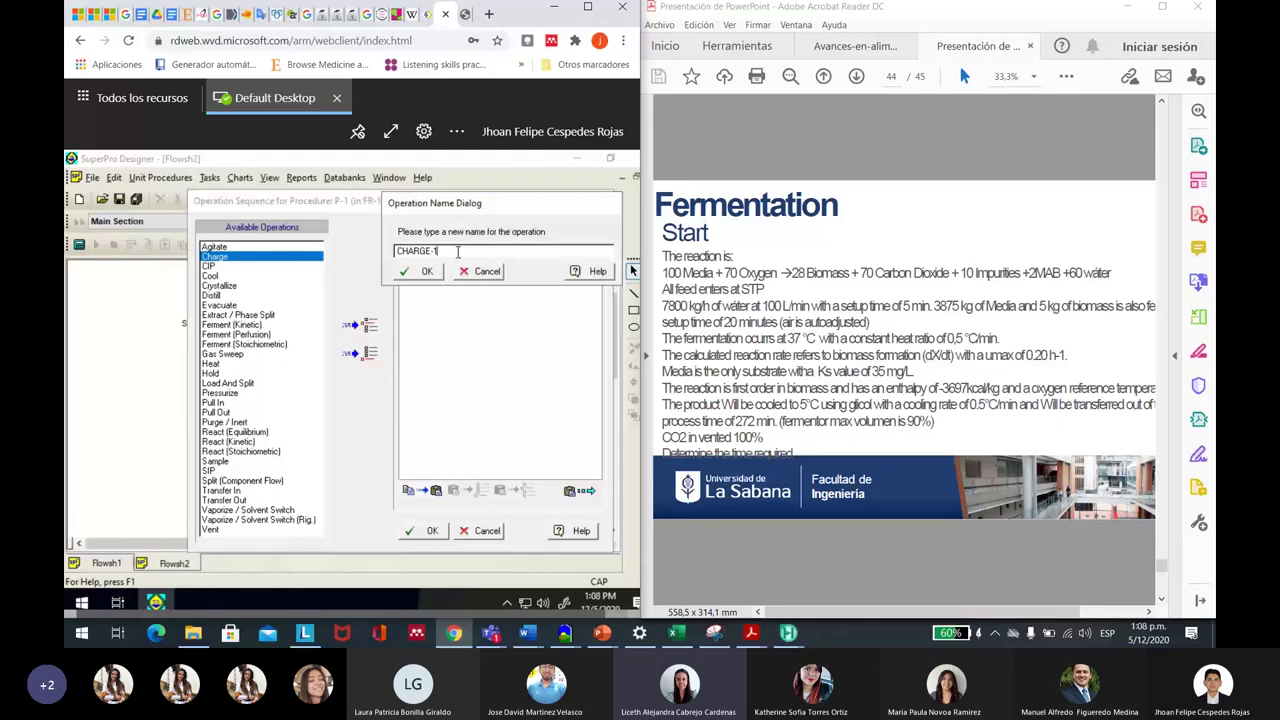
key(BackSpace)
key(BackSpace)
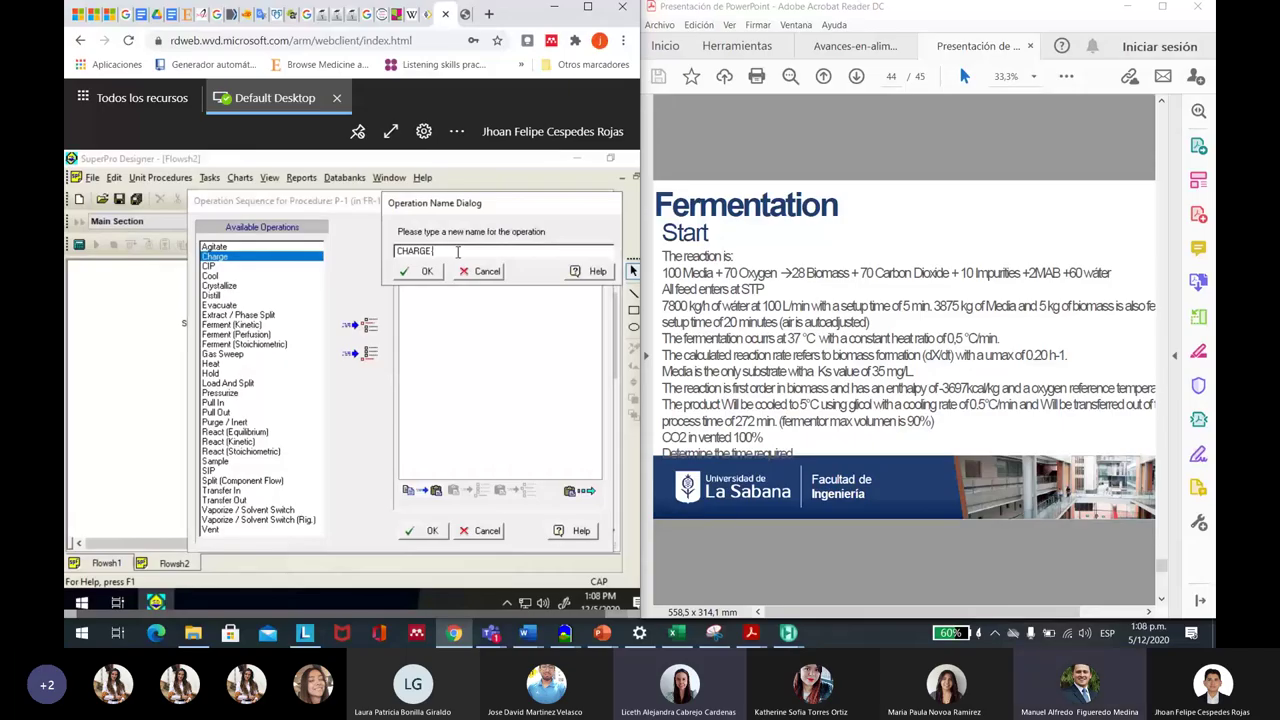
text(-WATER)
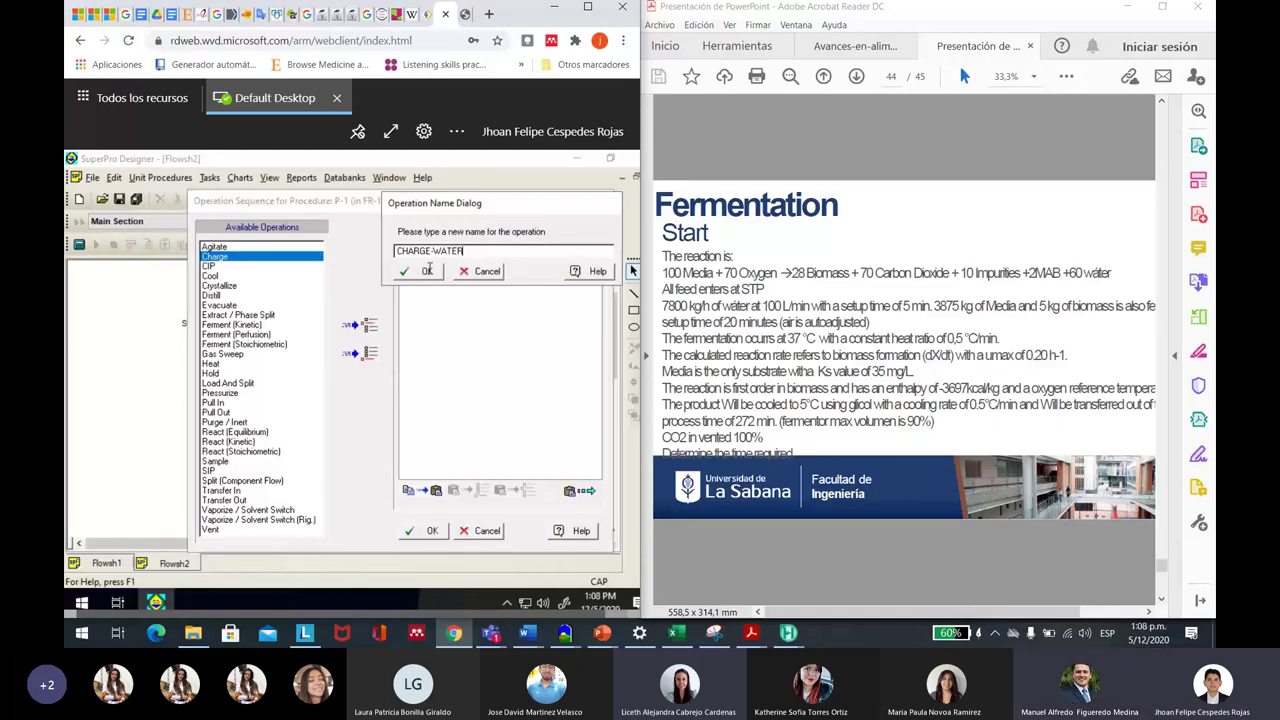
click(422, 275)
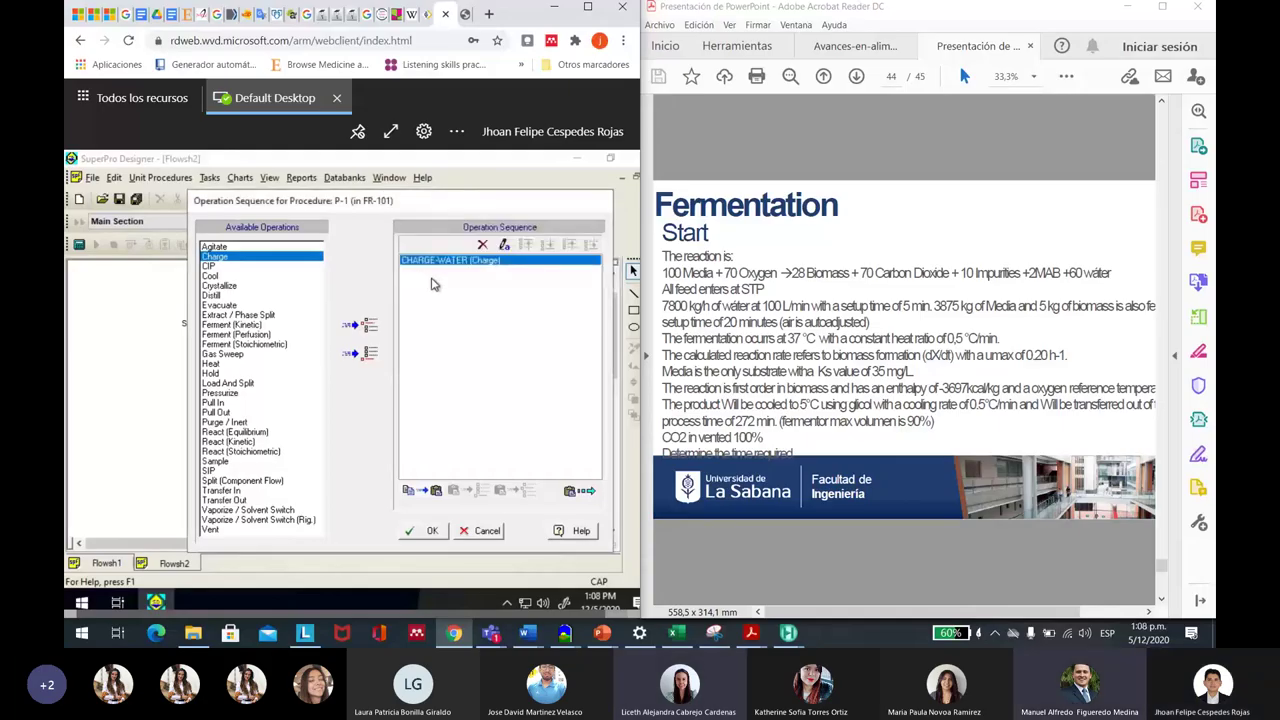
- Append a second Charge operation and rename it CHARGE-MEDIA
click(357, 354)
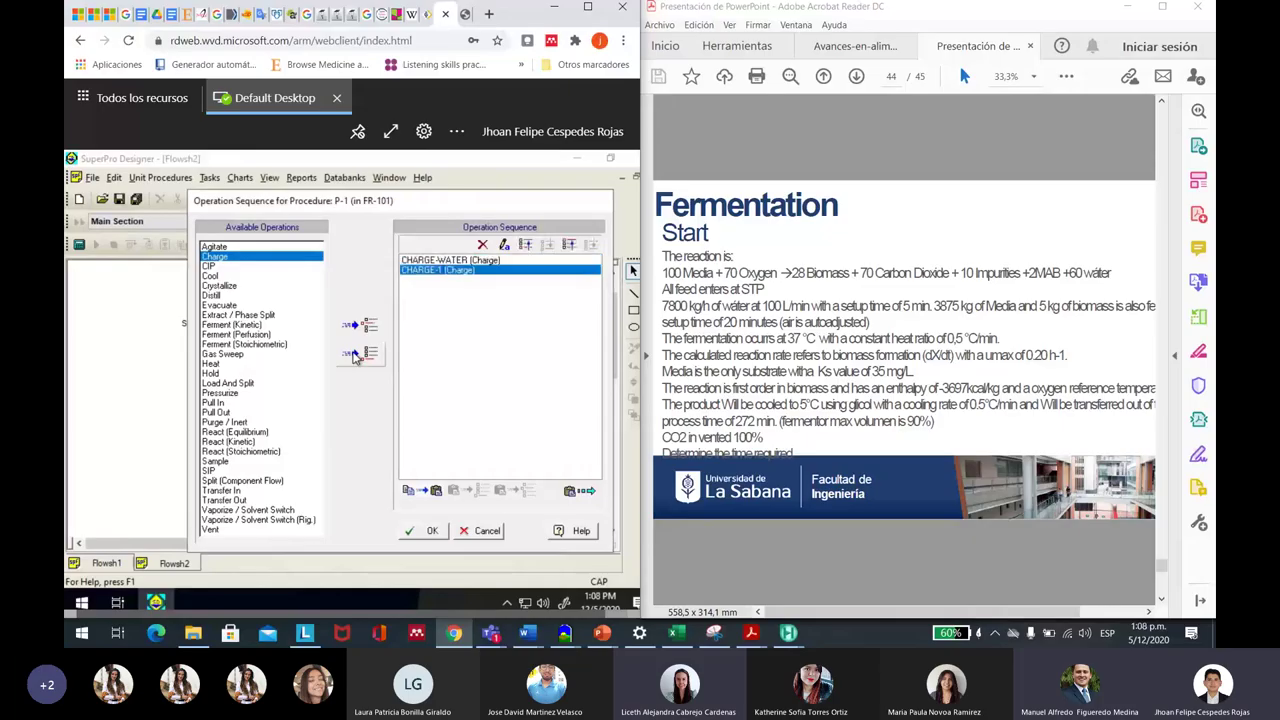
click(504, 248)
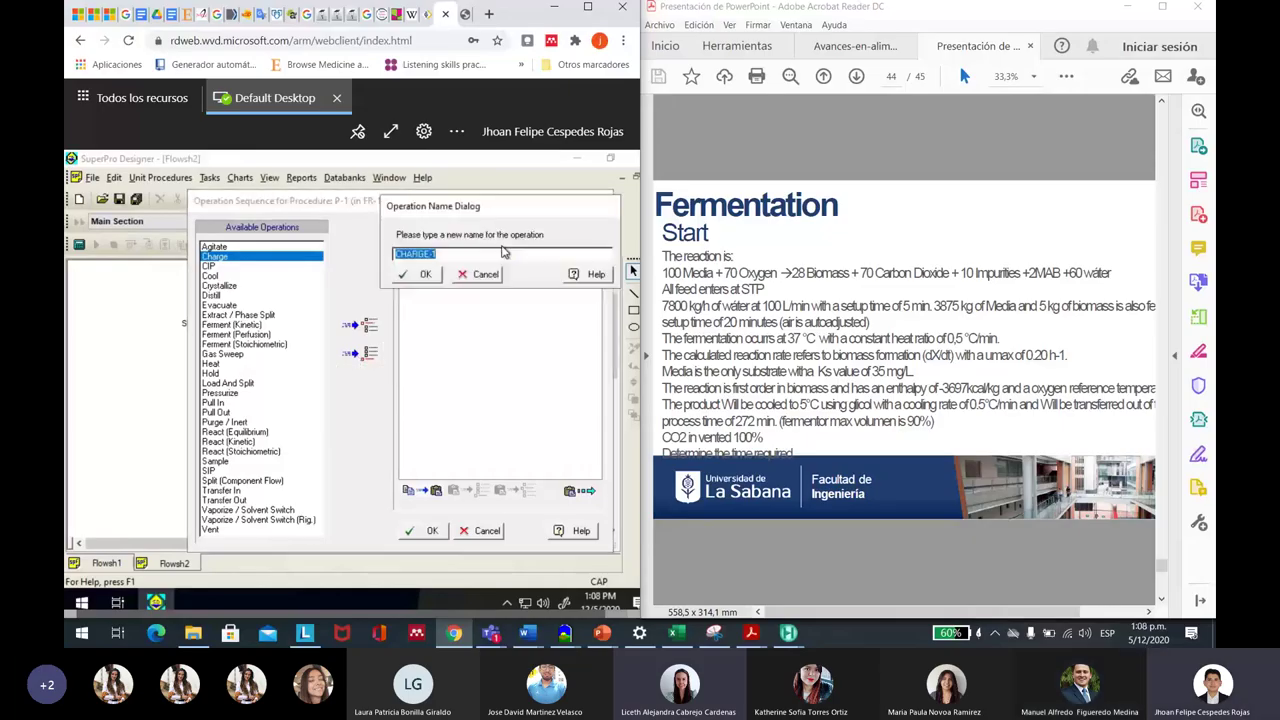
click(454, 253)
key(BackSpace)
key(BackSpace)
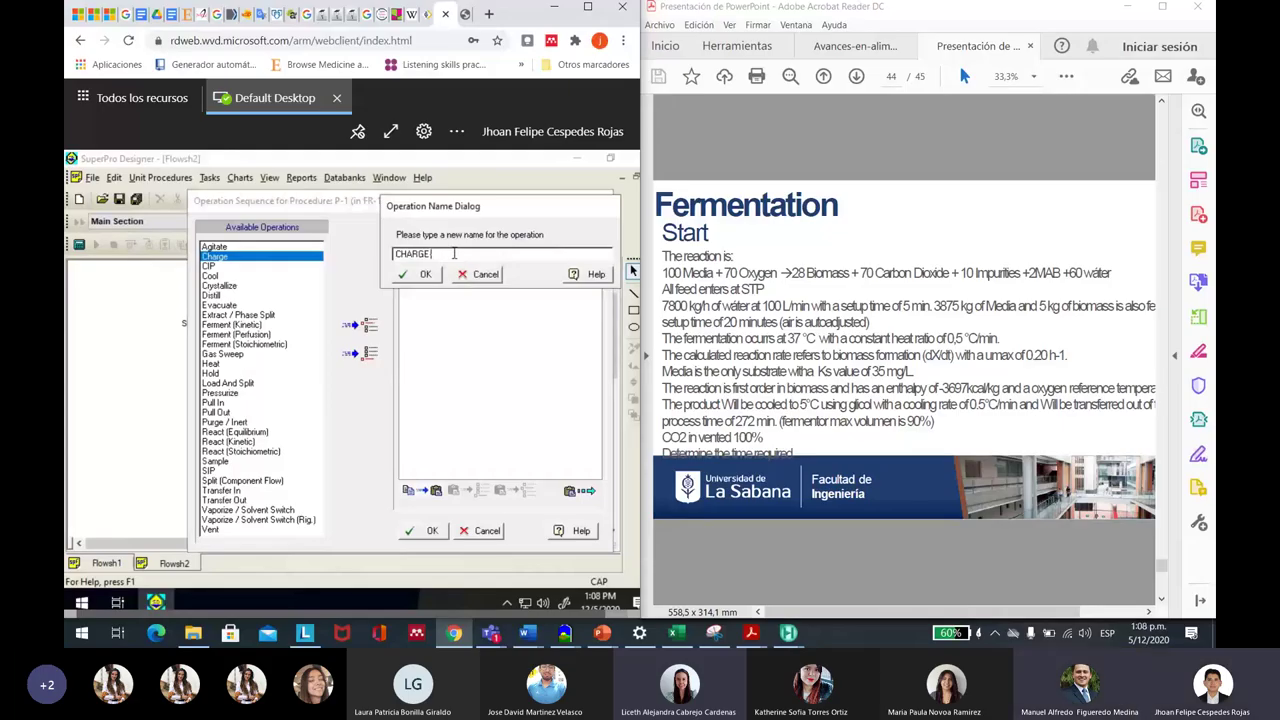
text(-MEDIU)
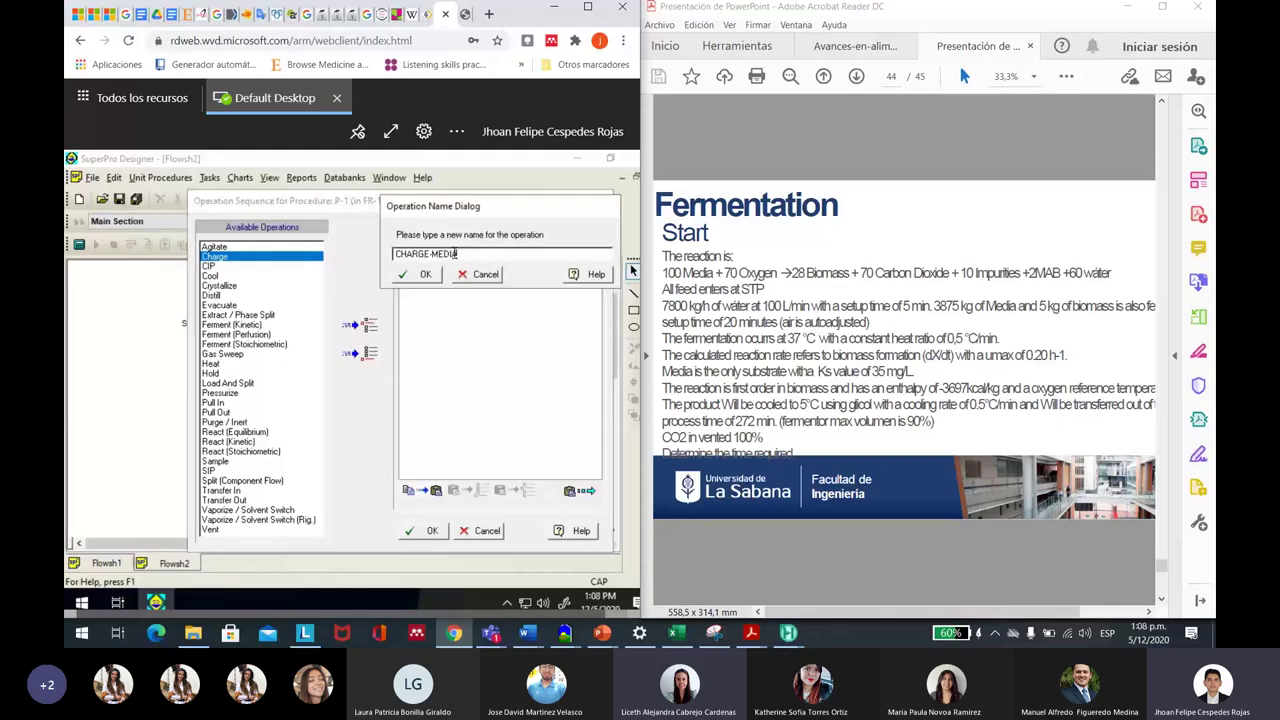
key(BackSpace)
text(A)
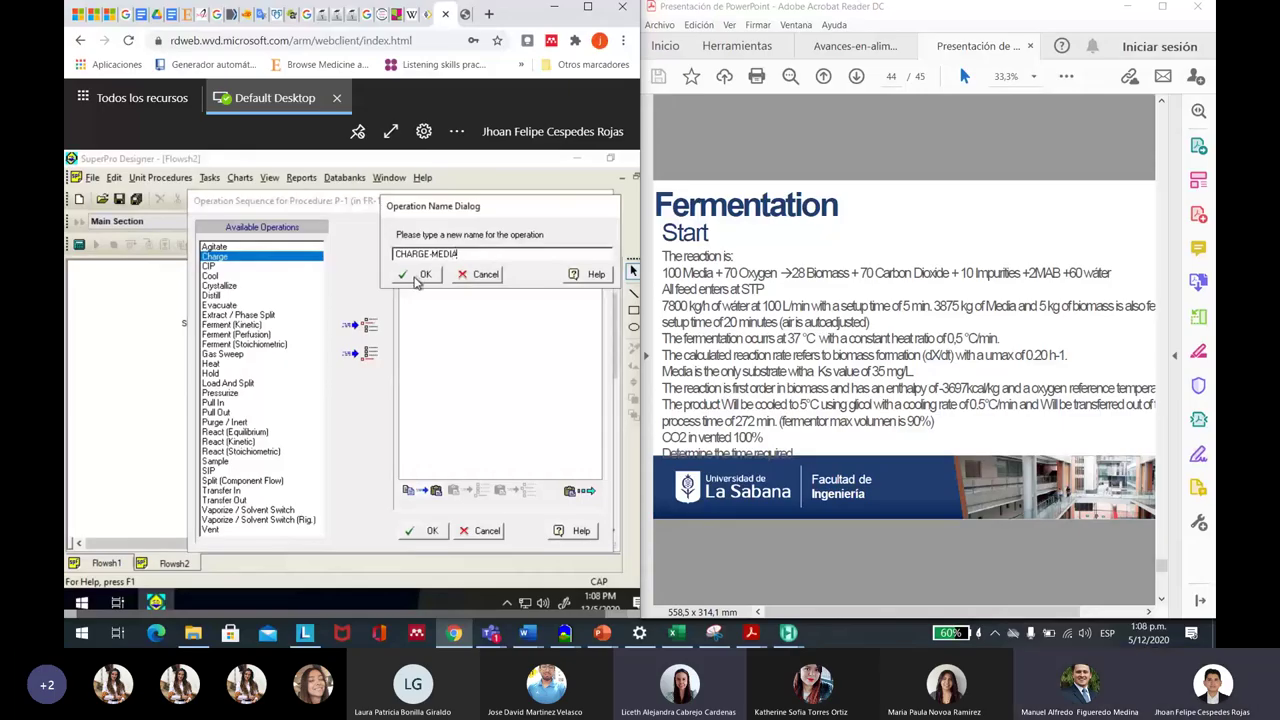
click(415, 276)
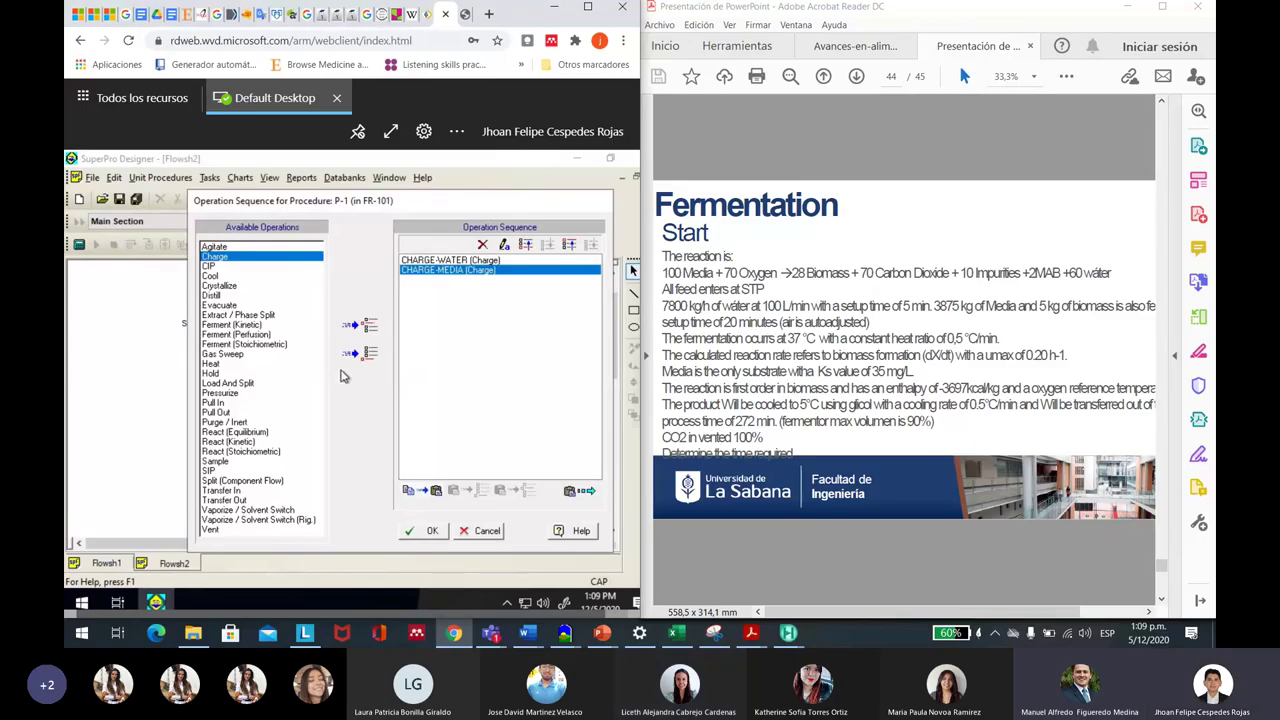
- Append Heat, kinetic React, Cool and Transfer Out operations after the two charges
click(214, 364)
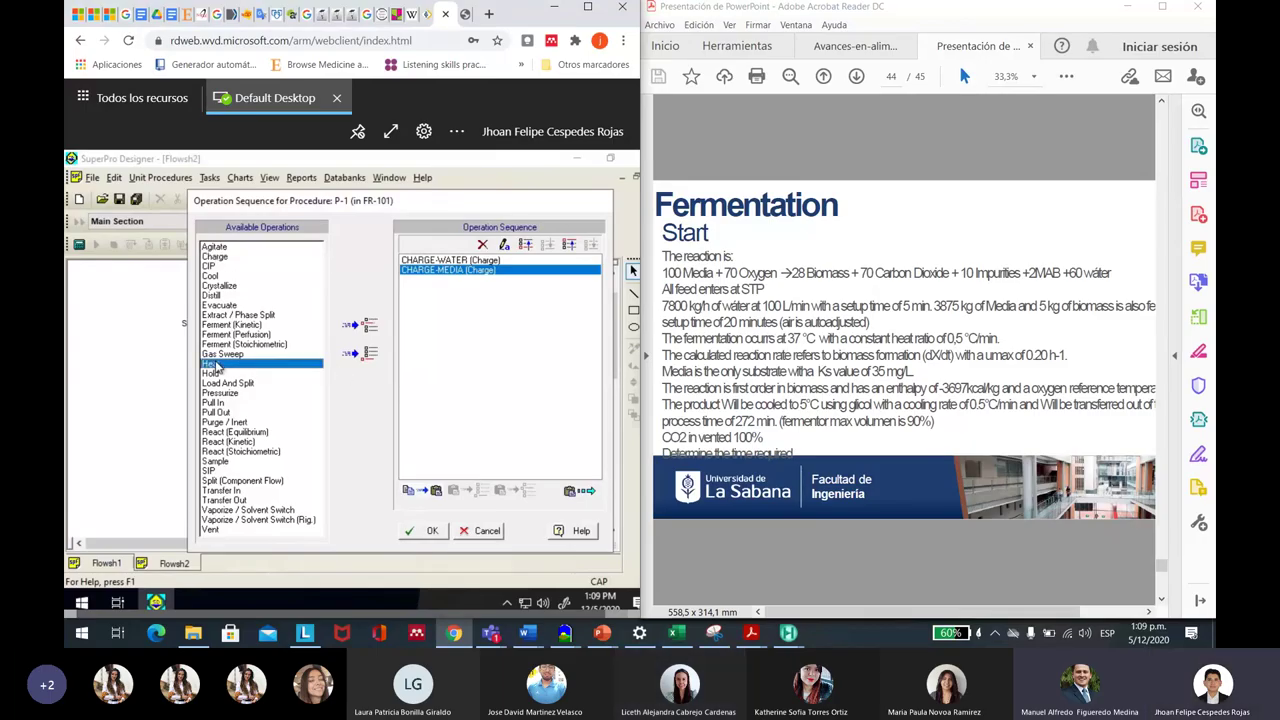
click(362, 355)
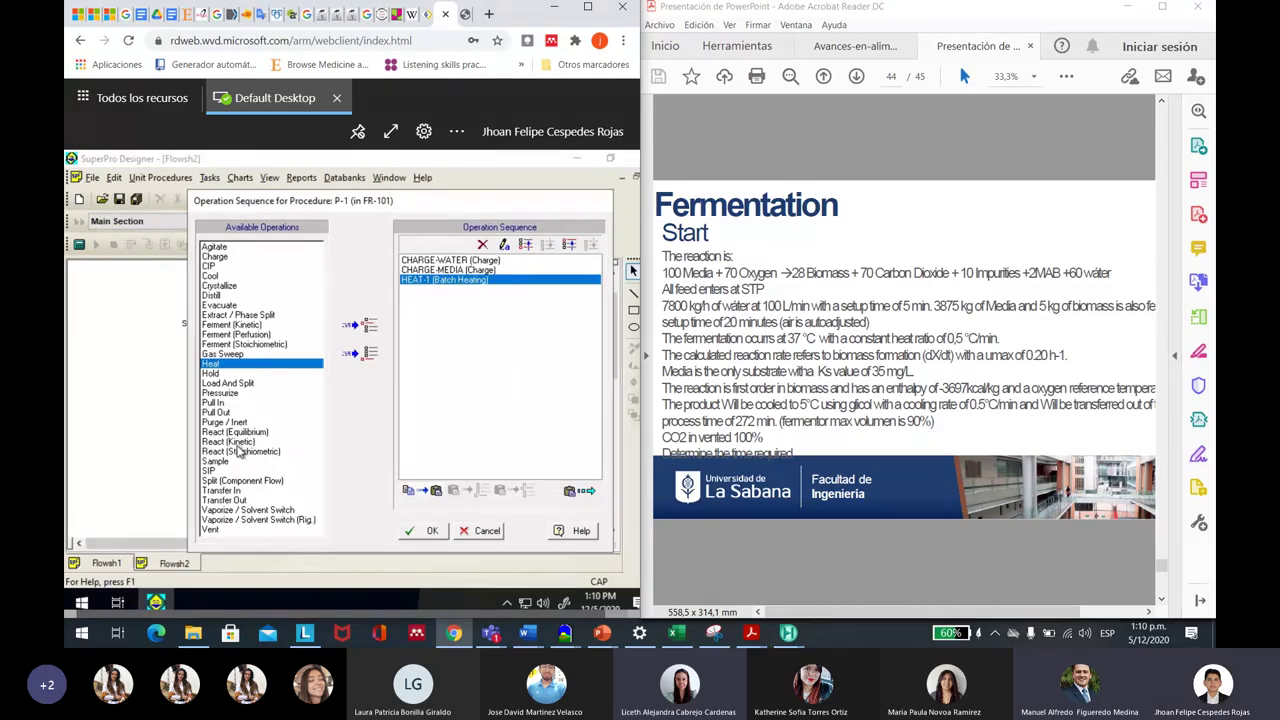
click(237, 442)
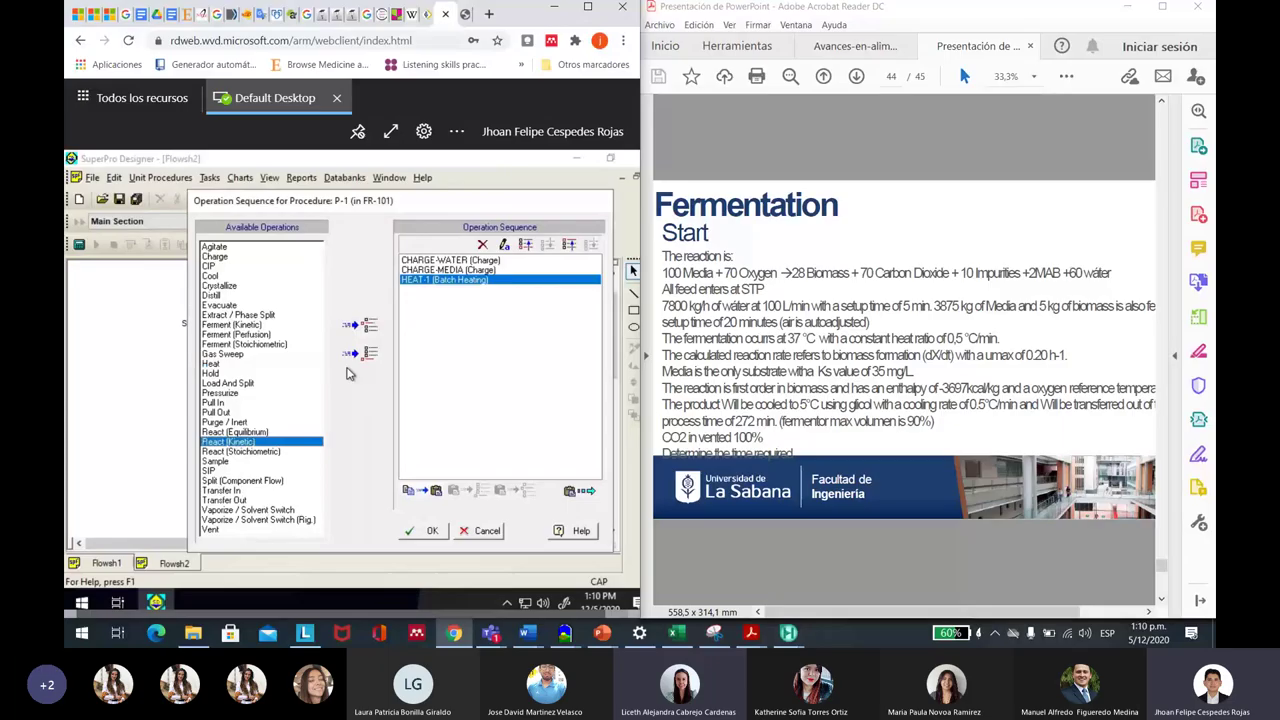
click(353, 353)
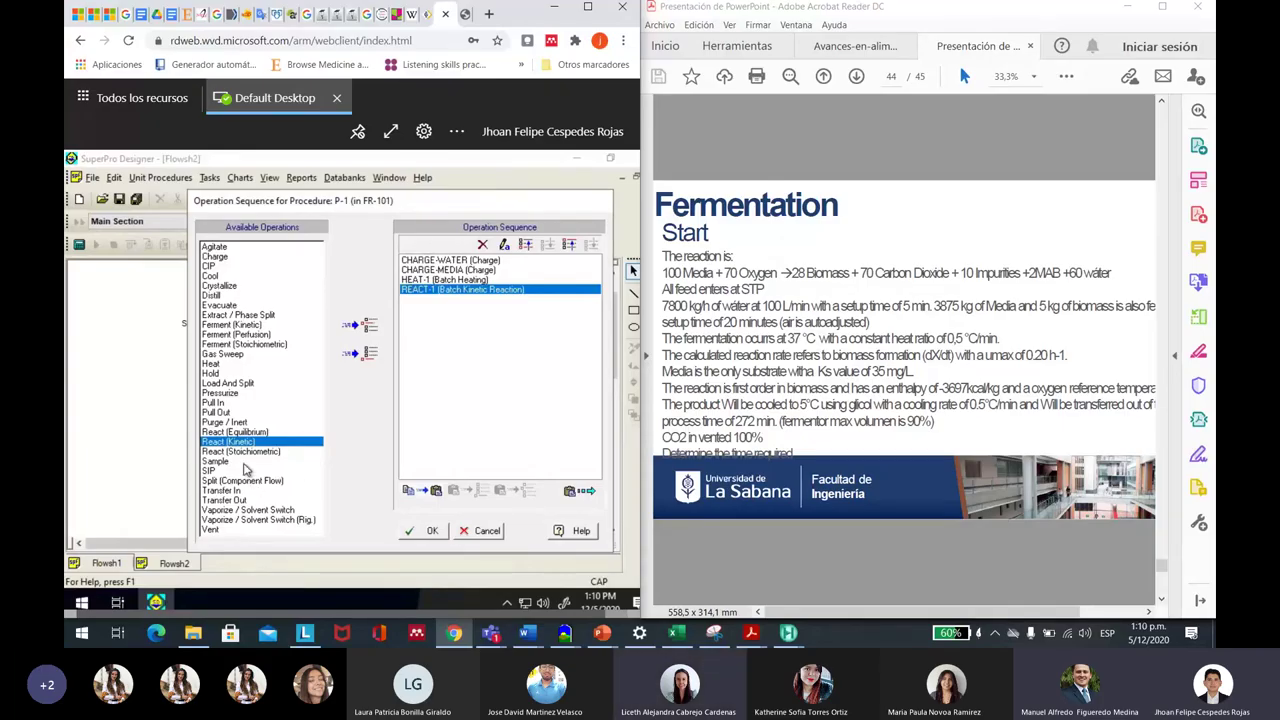
click(217, 277)
click(353, 355)
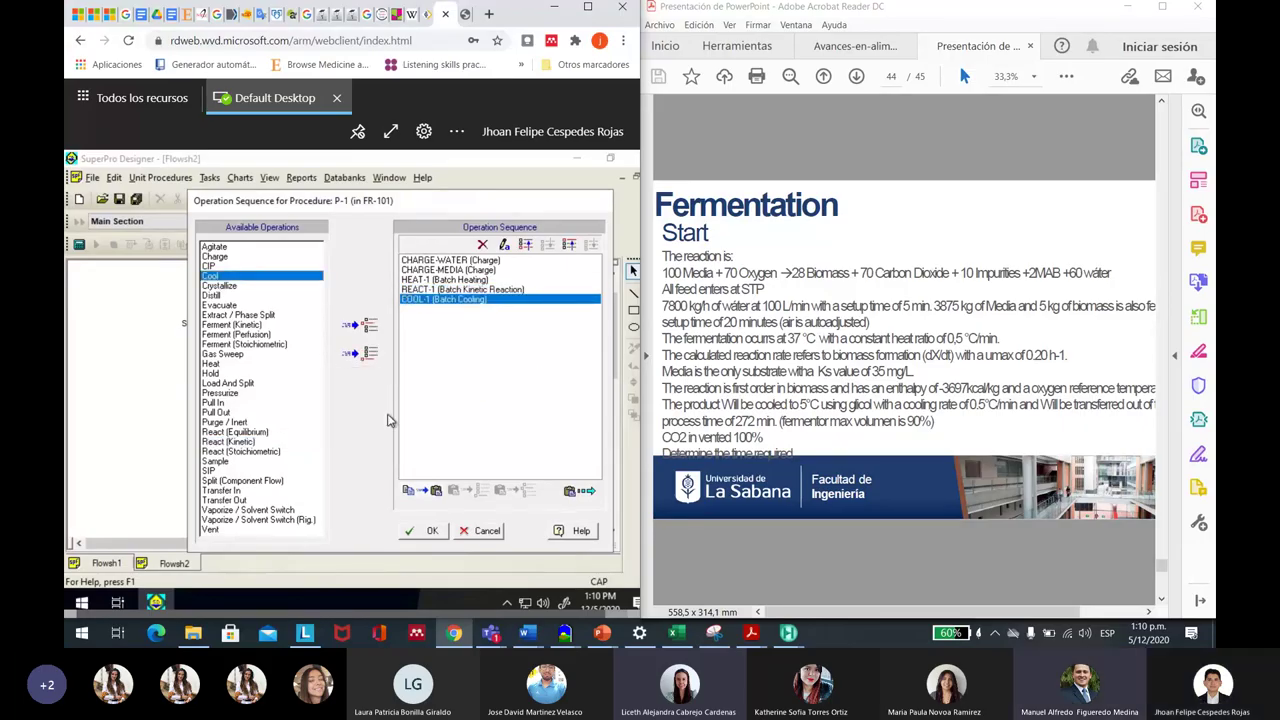
click(227, 500)
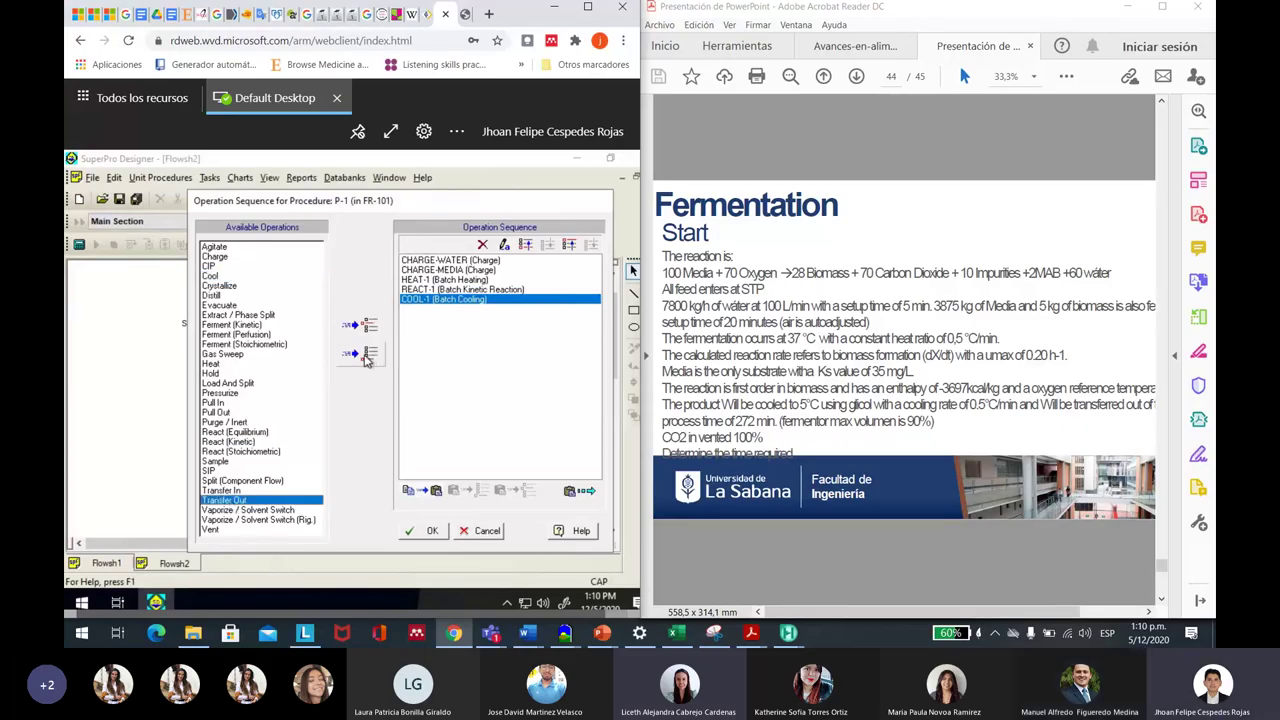
click(365, 358)
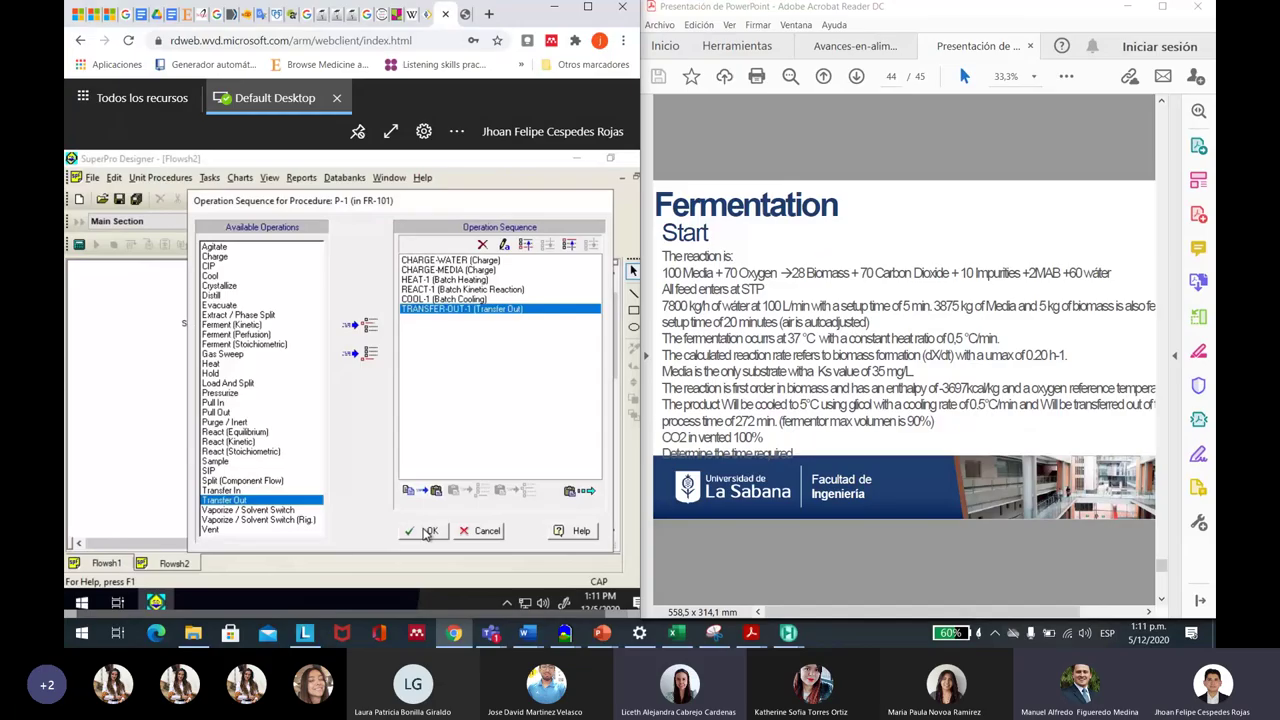
- Save the six-operation sequence and show P-1's Operation Data submenu
click(427, 532)
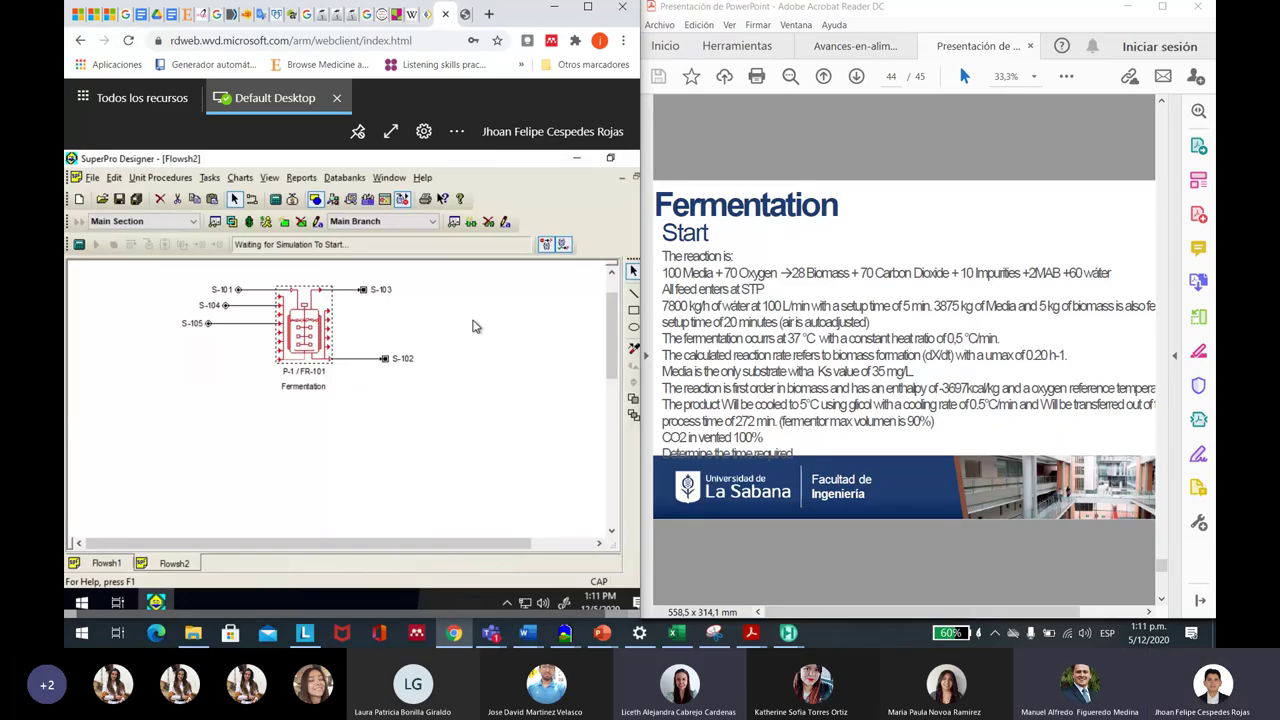
right_click(311, 339)
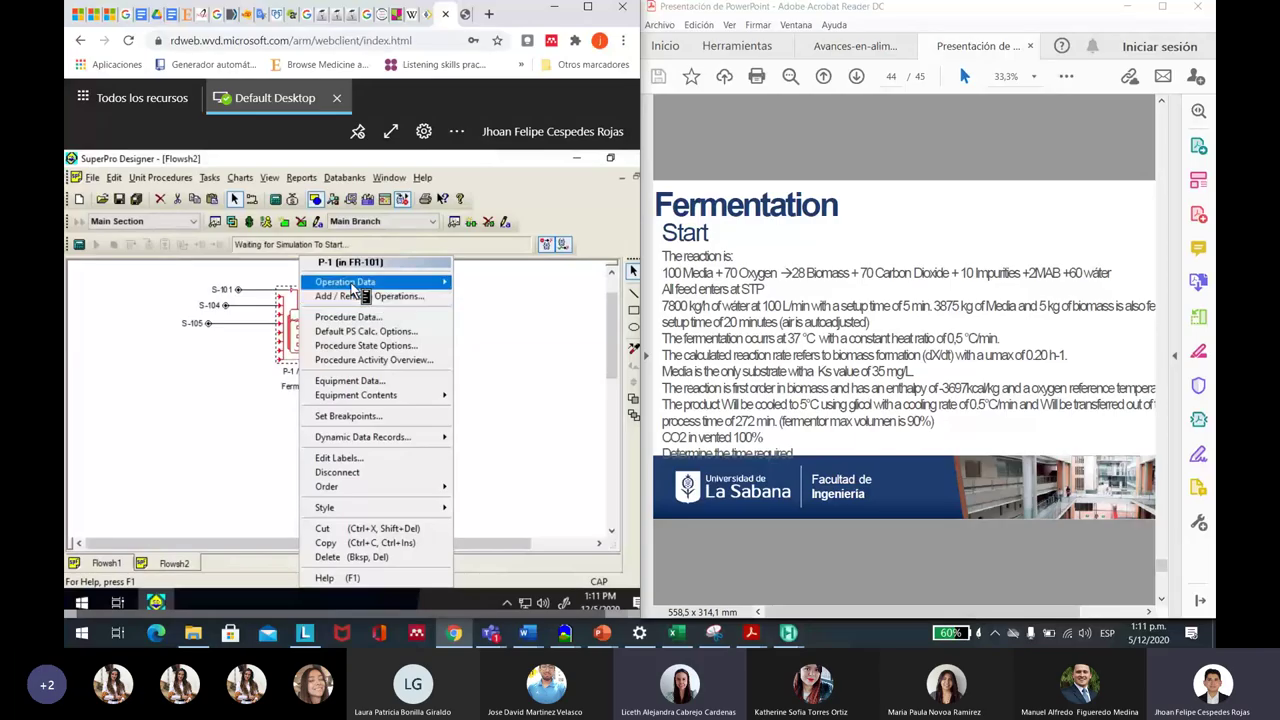
mouse_move(355, 289)
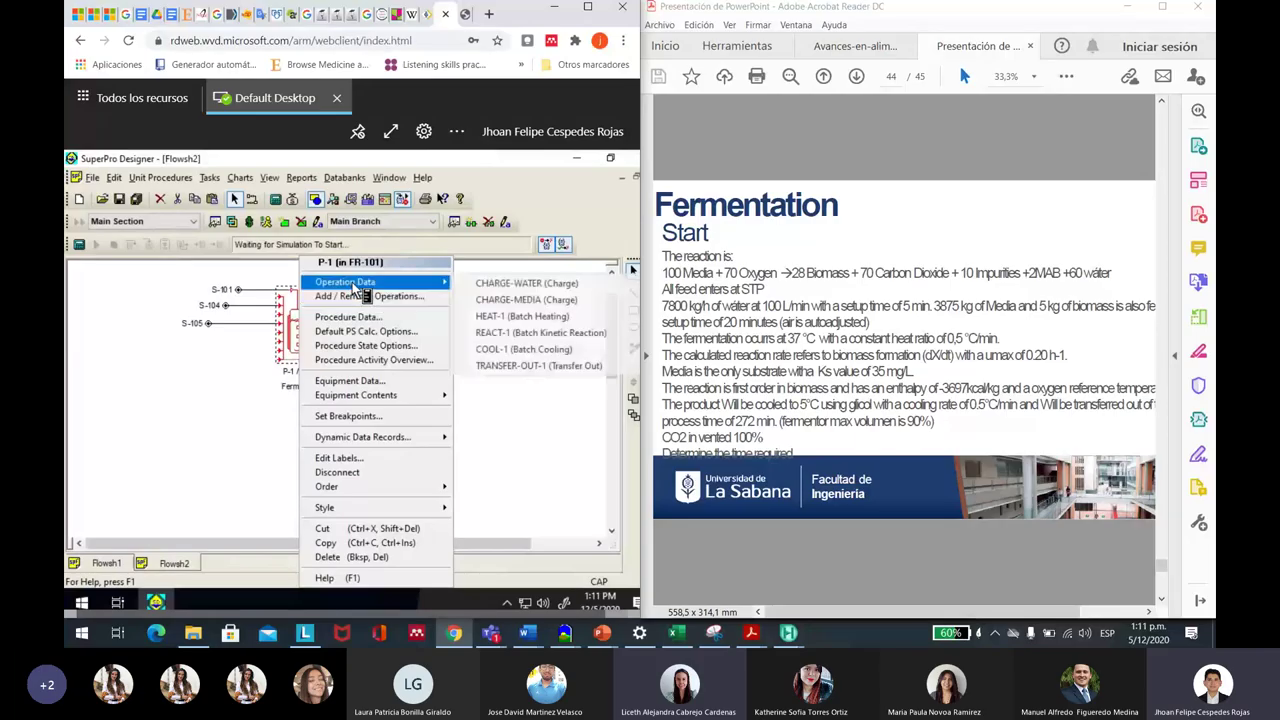
- Open P-1's CHARGE-WATER operation data and charge it from input stream S-101
click(484, 288)
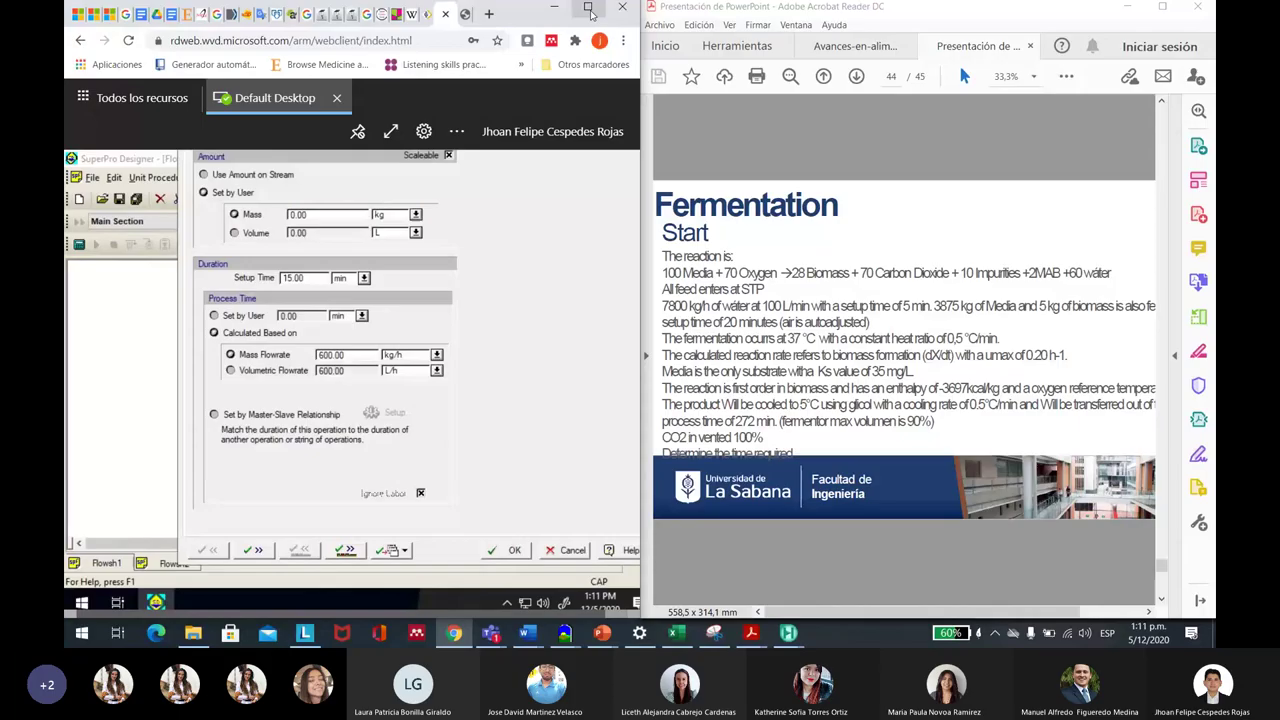
click(589, 9)
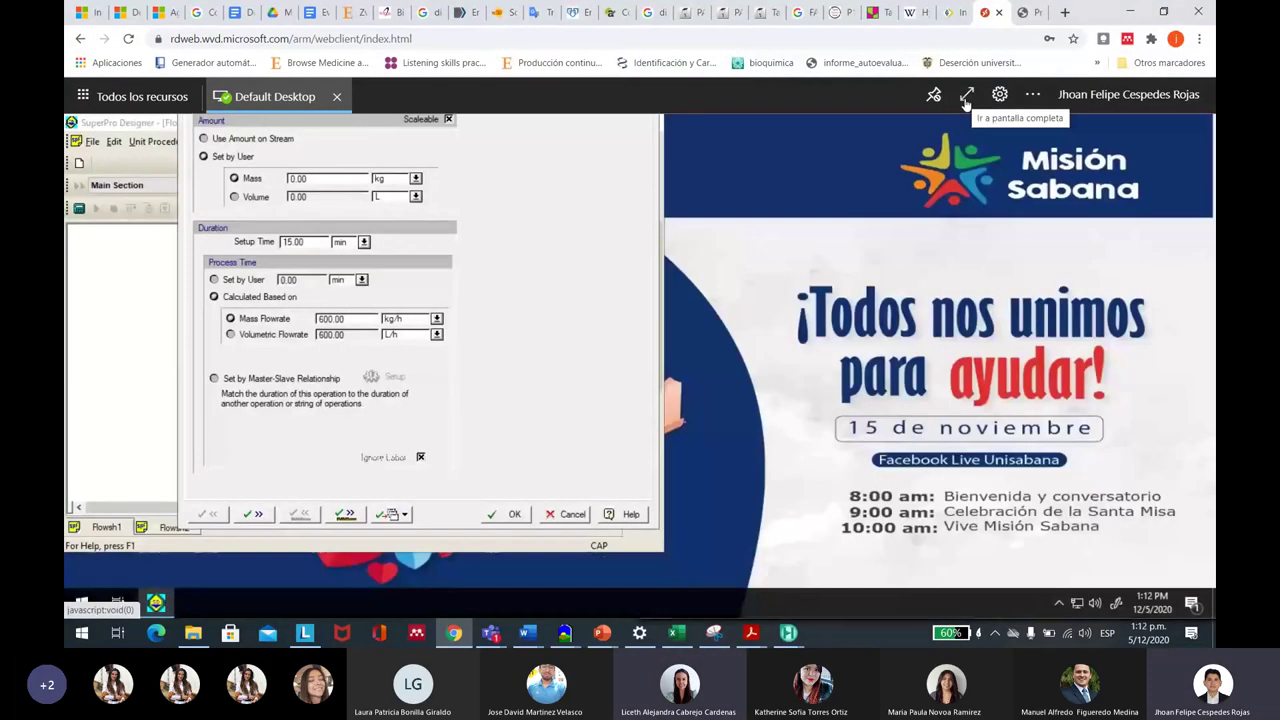
click(966, 100)
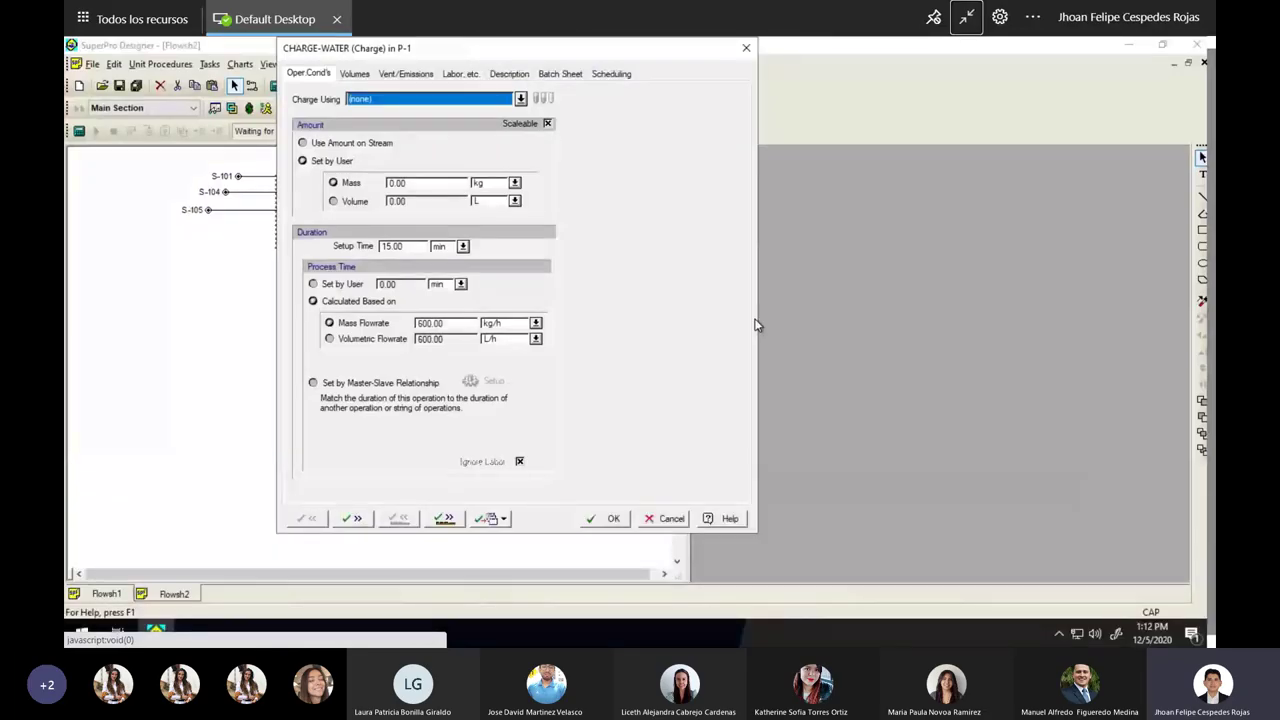
click(966, 13)
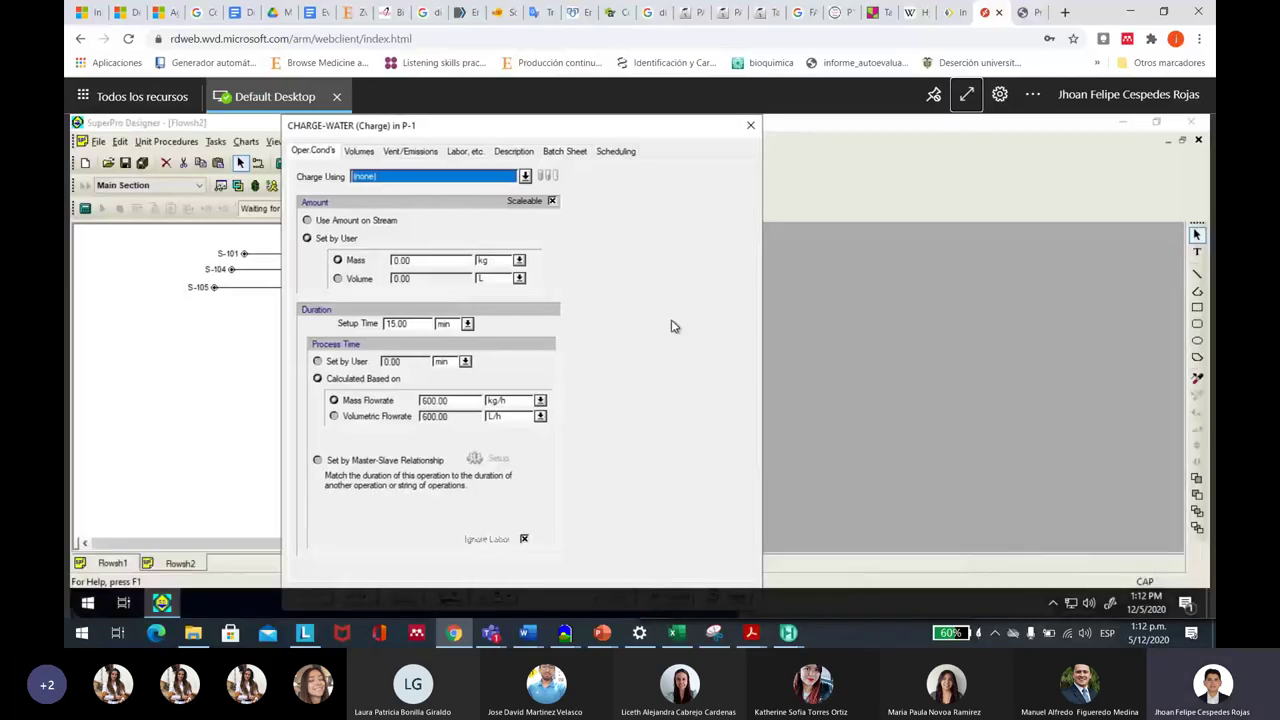
key(super+Left)
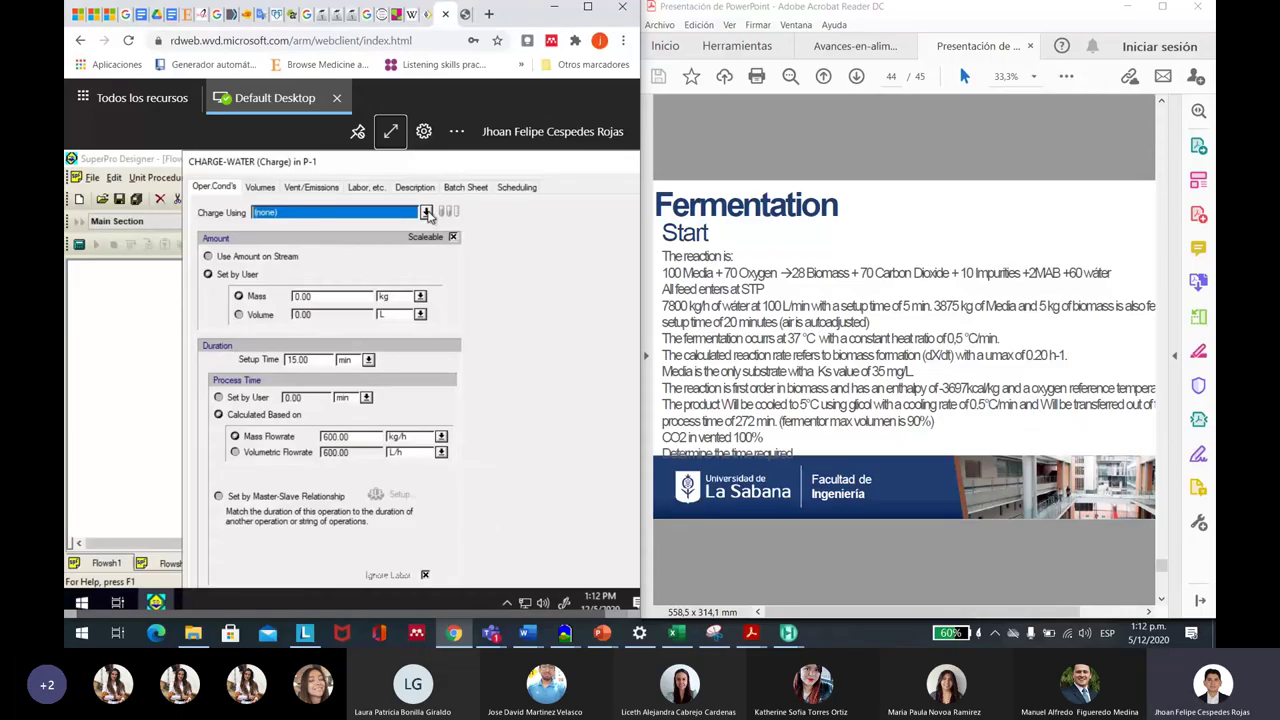
click(449, 212)
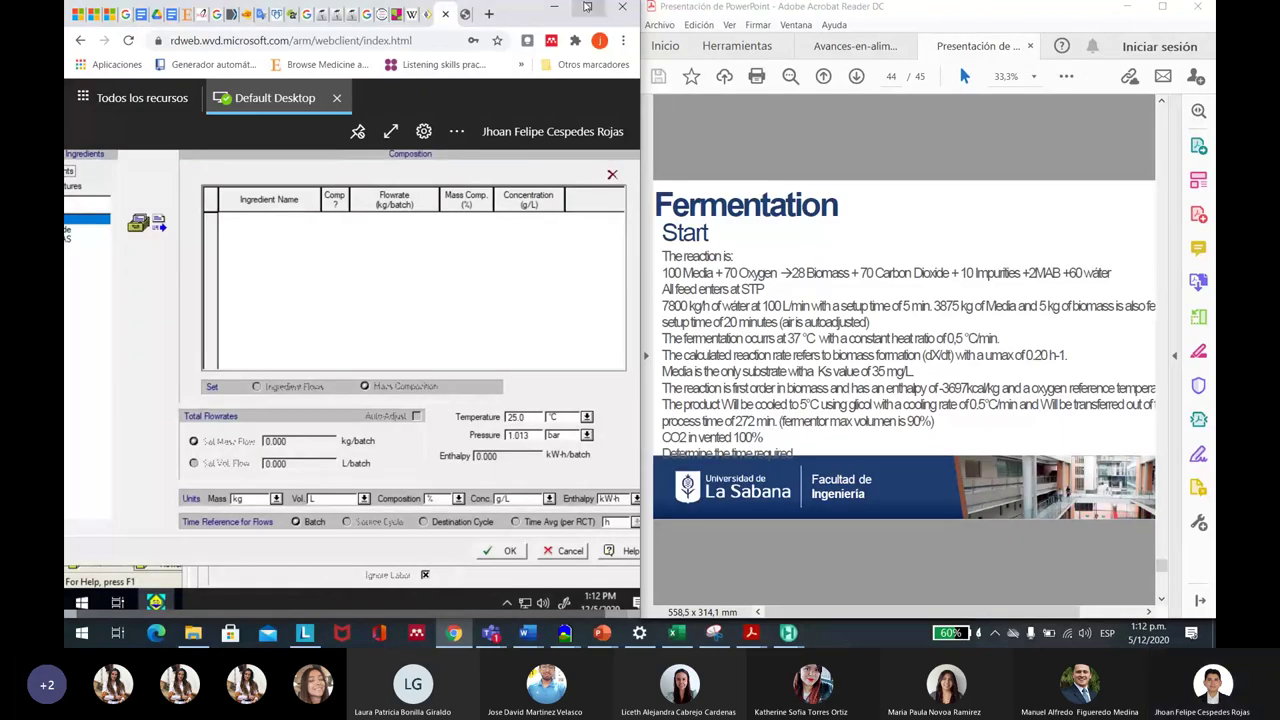
- Add Water as the sole ingredient of stream S-101 and confirm its composition
click(587, 7)
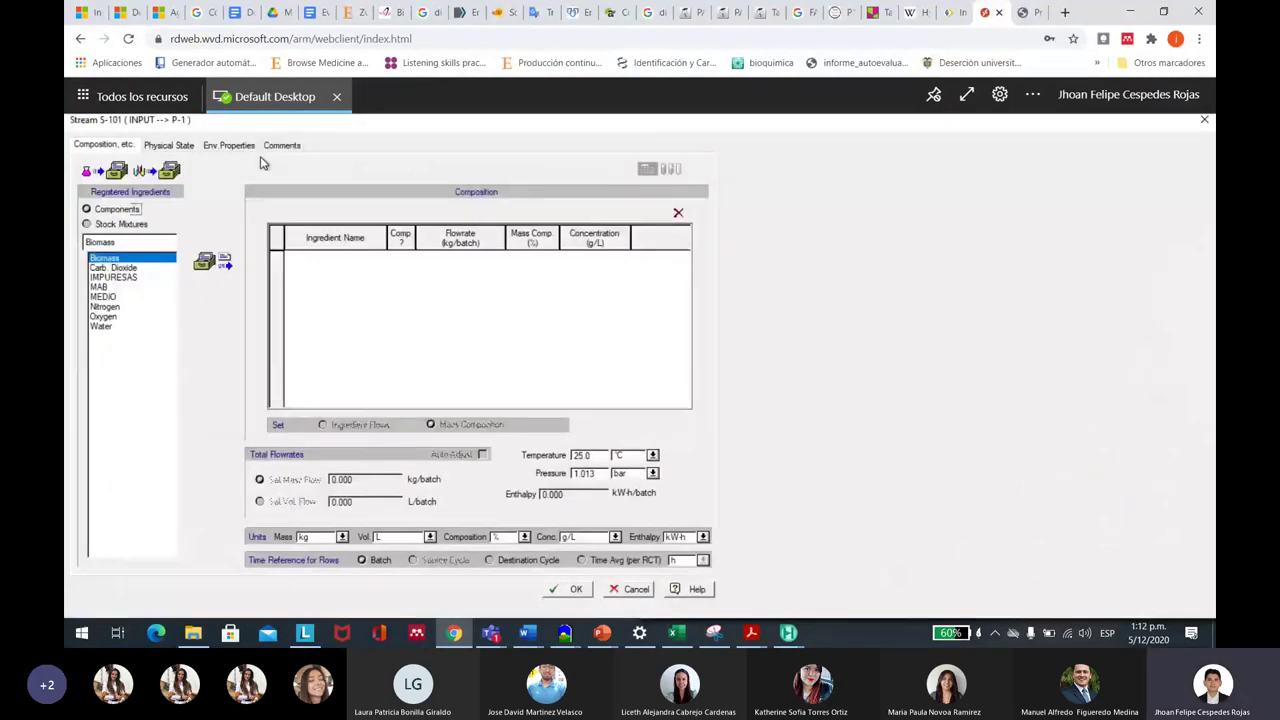
double_click(104, 326)
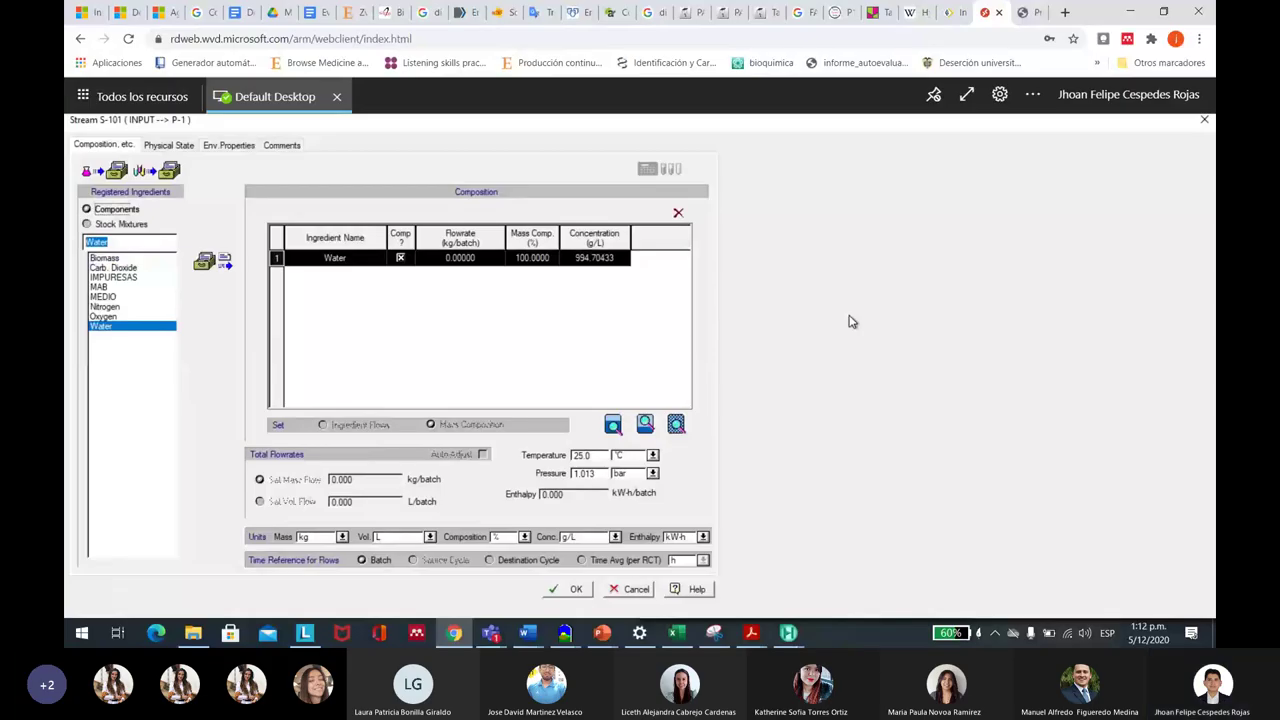
key(super+Down)
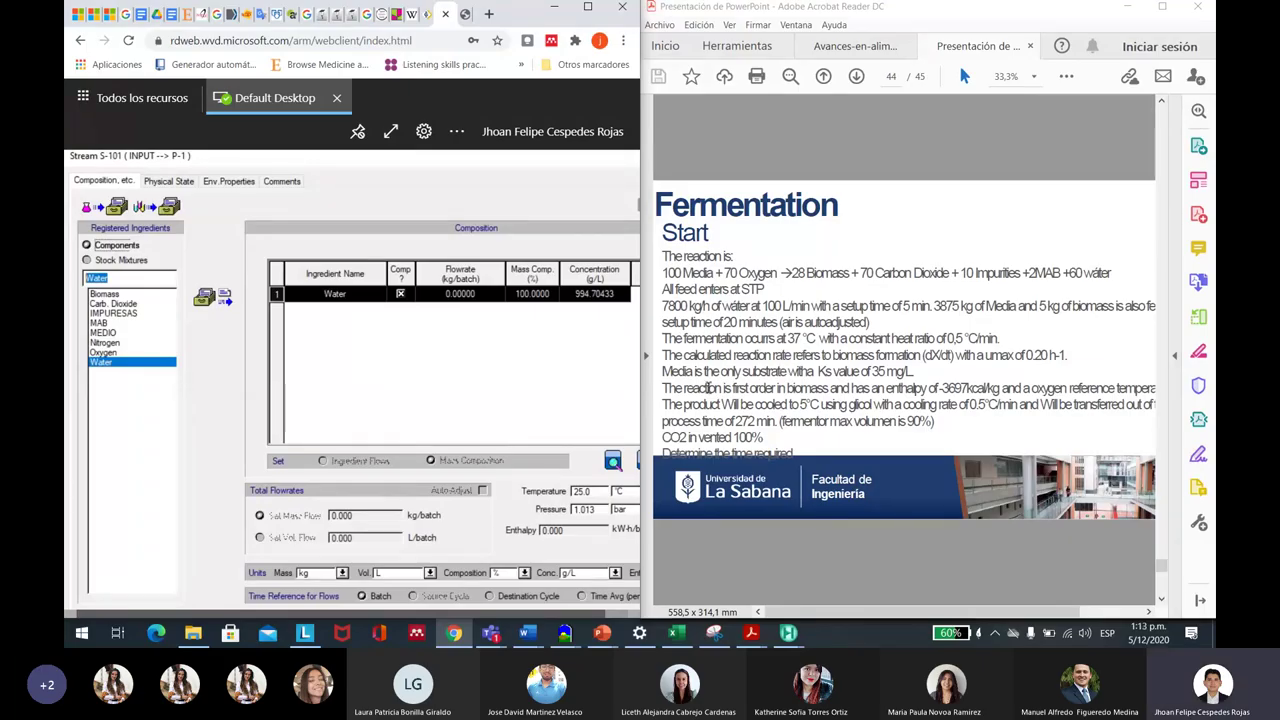
mouse_move(590, 8)
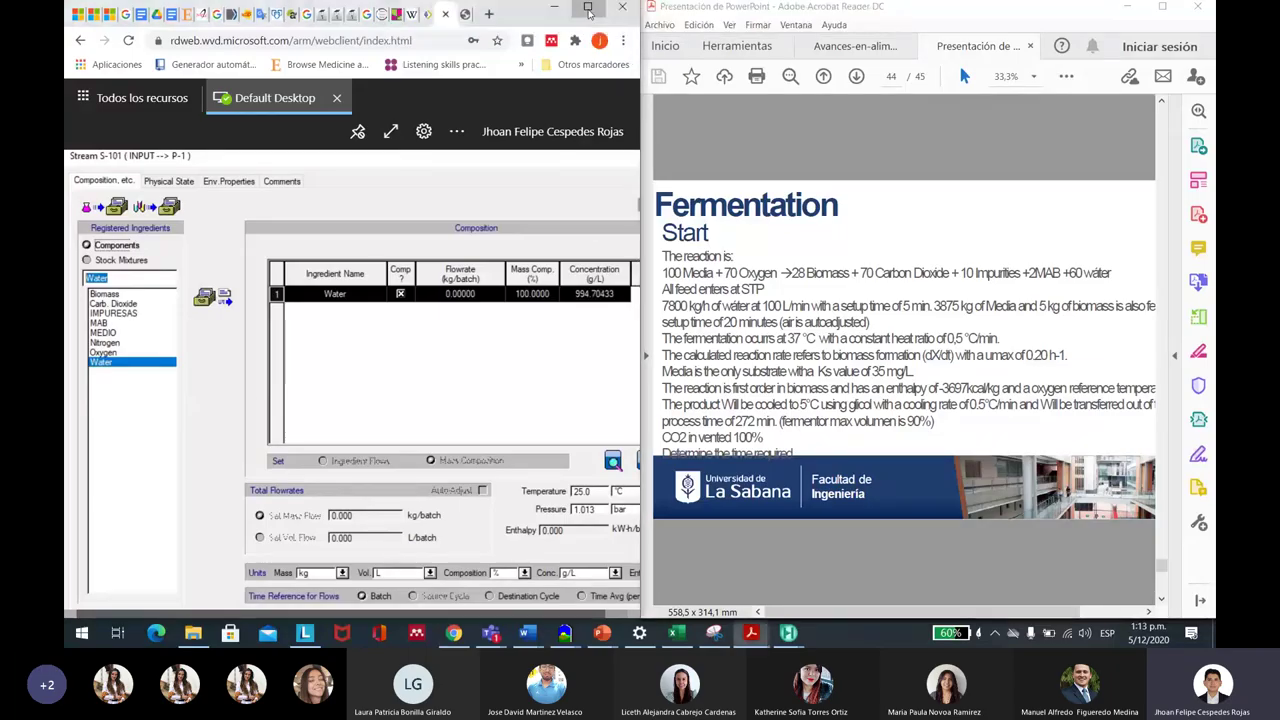
double_click(590, 8)
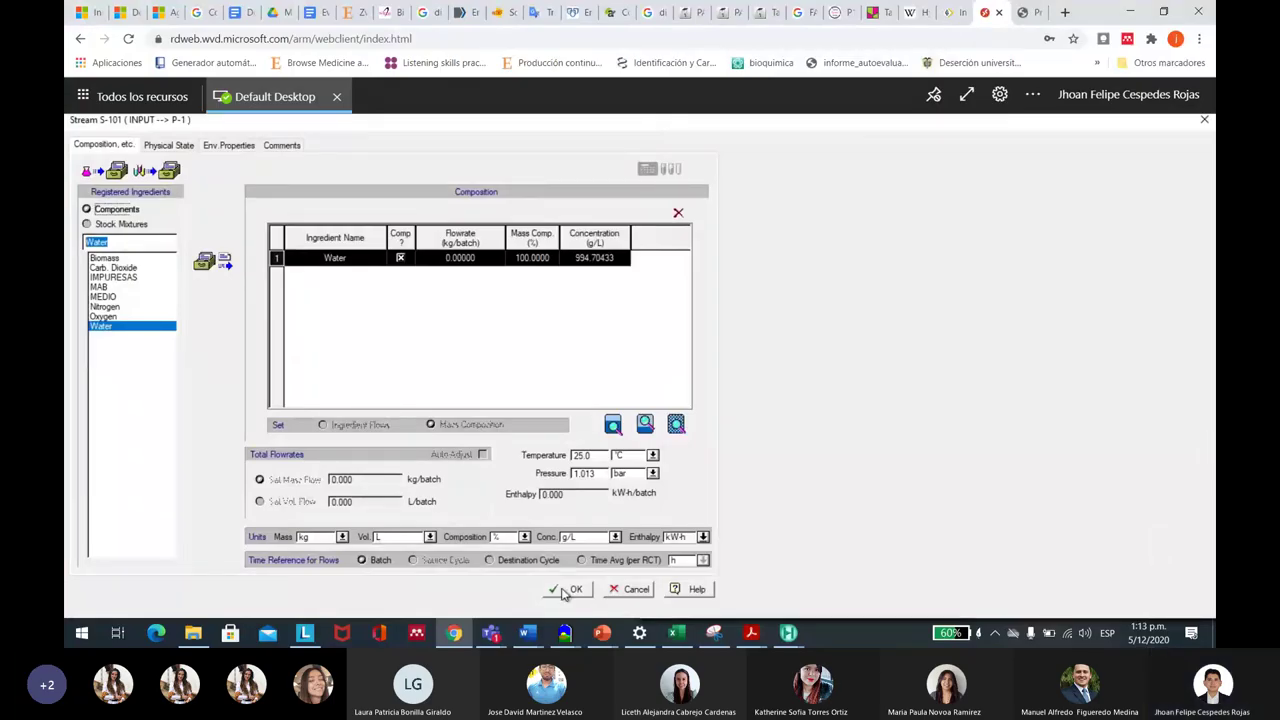
click(567, 590)
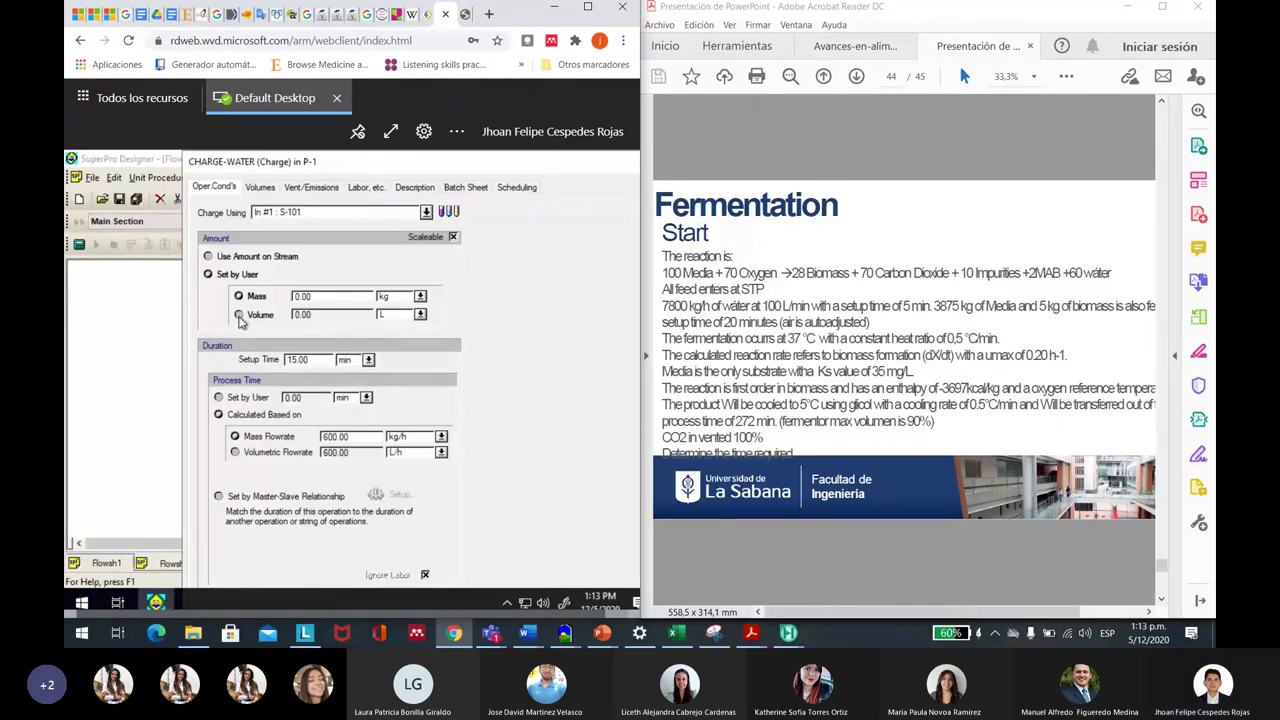
- Enter a 0.00780 mass flowrate, then base the charge on a 100 L/min volumetric flowrate
double_click(359, 438)
text(0.00)
text(780)
click(234, 452)
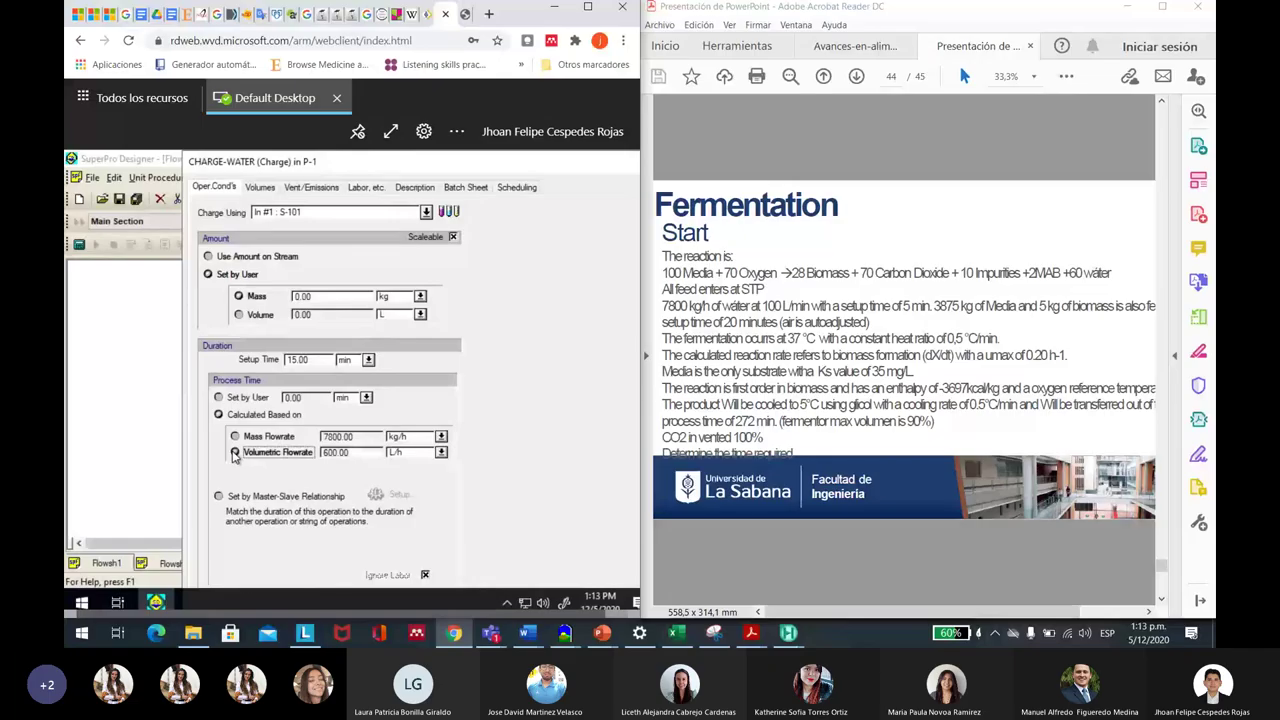
double_click(347, 451)
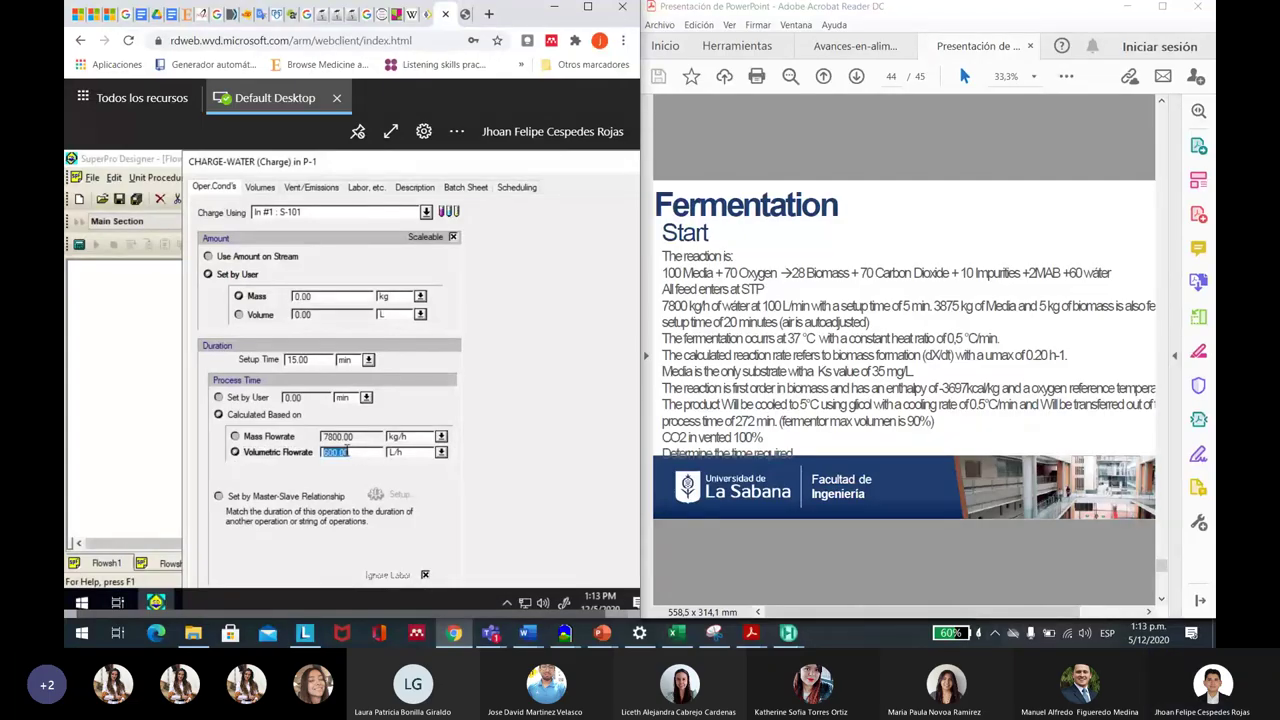
text(0.00)
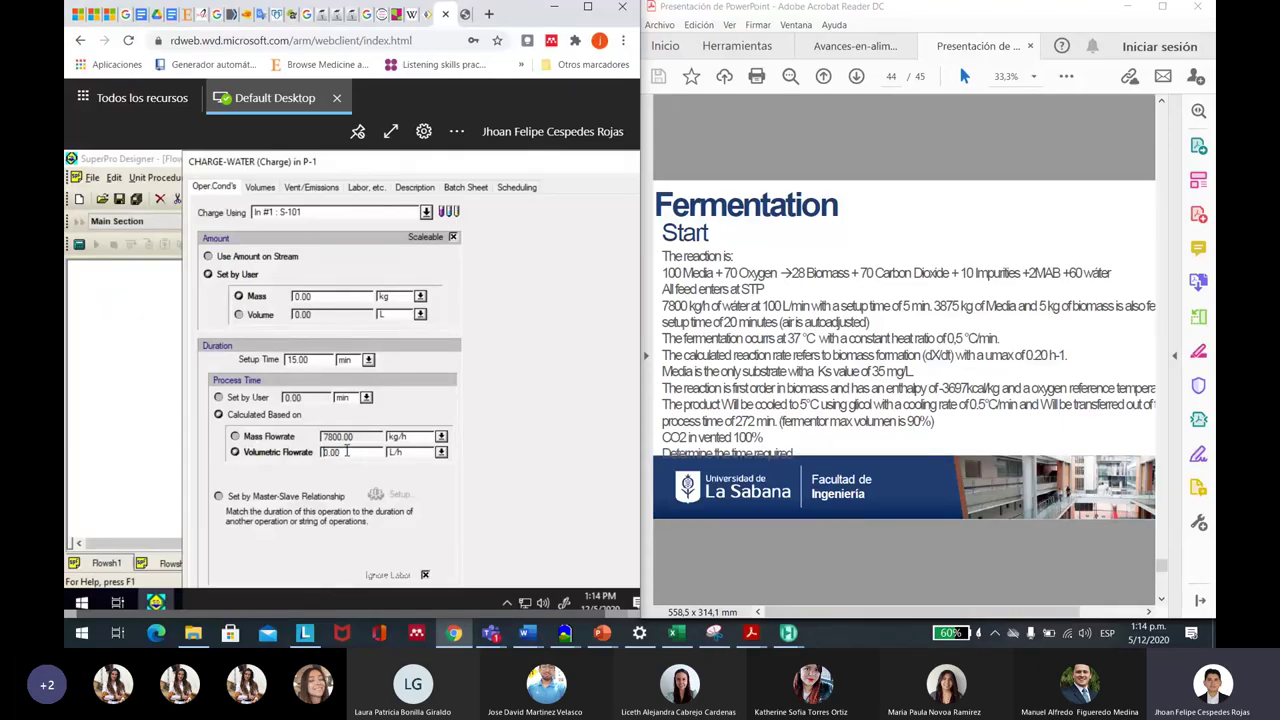
click(441, 452)
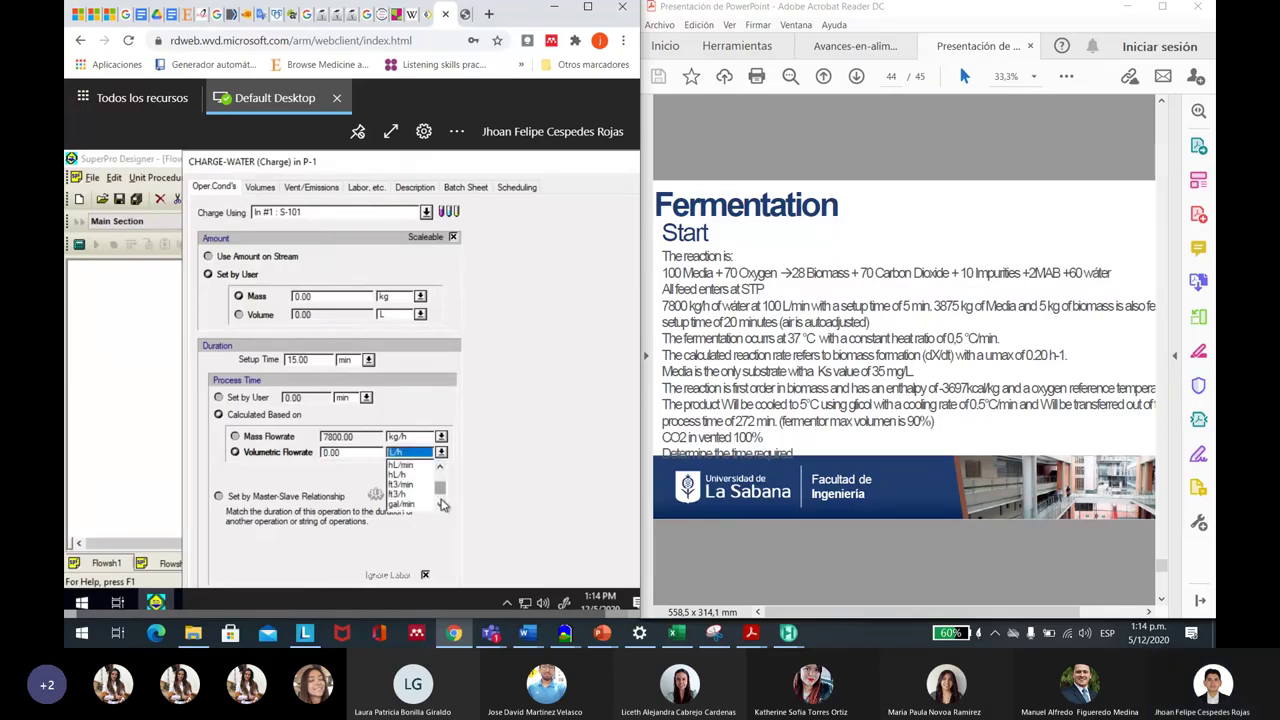
click(440, 504)
click(440, 504)
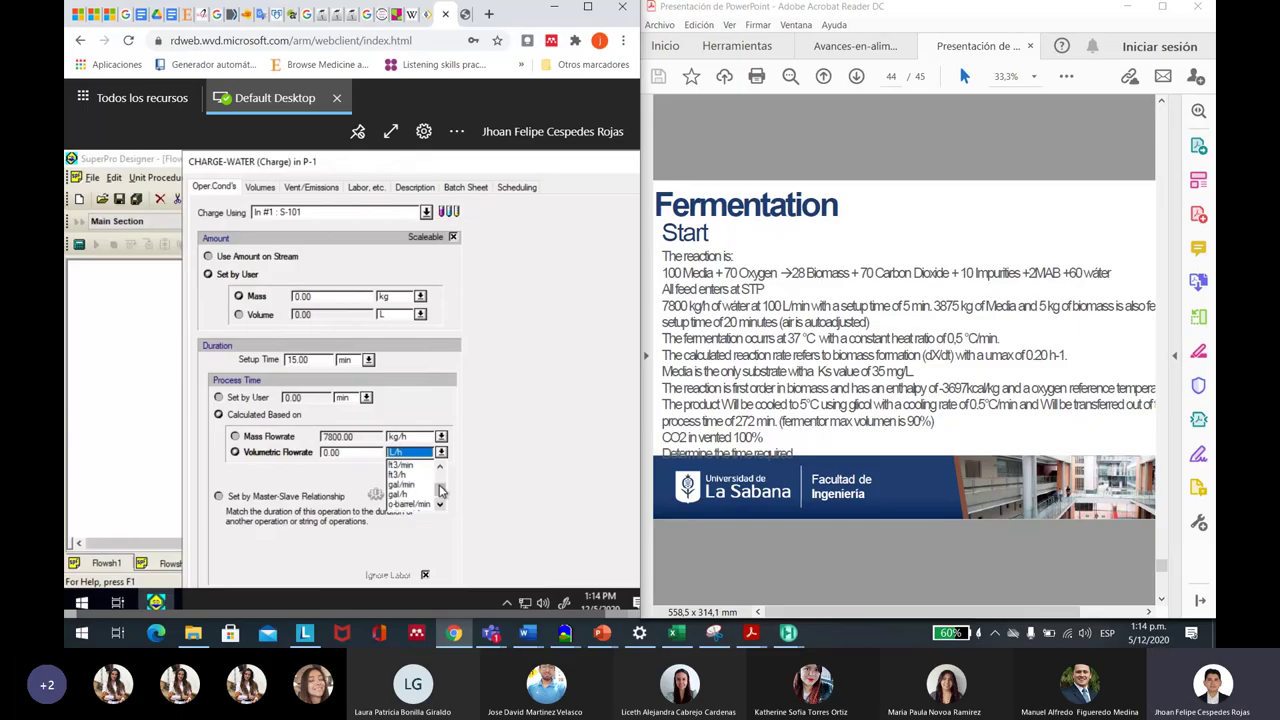
drag(440, 490, 440, 470)
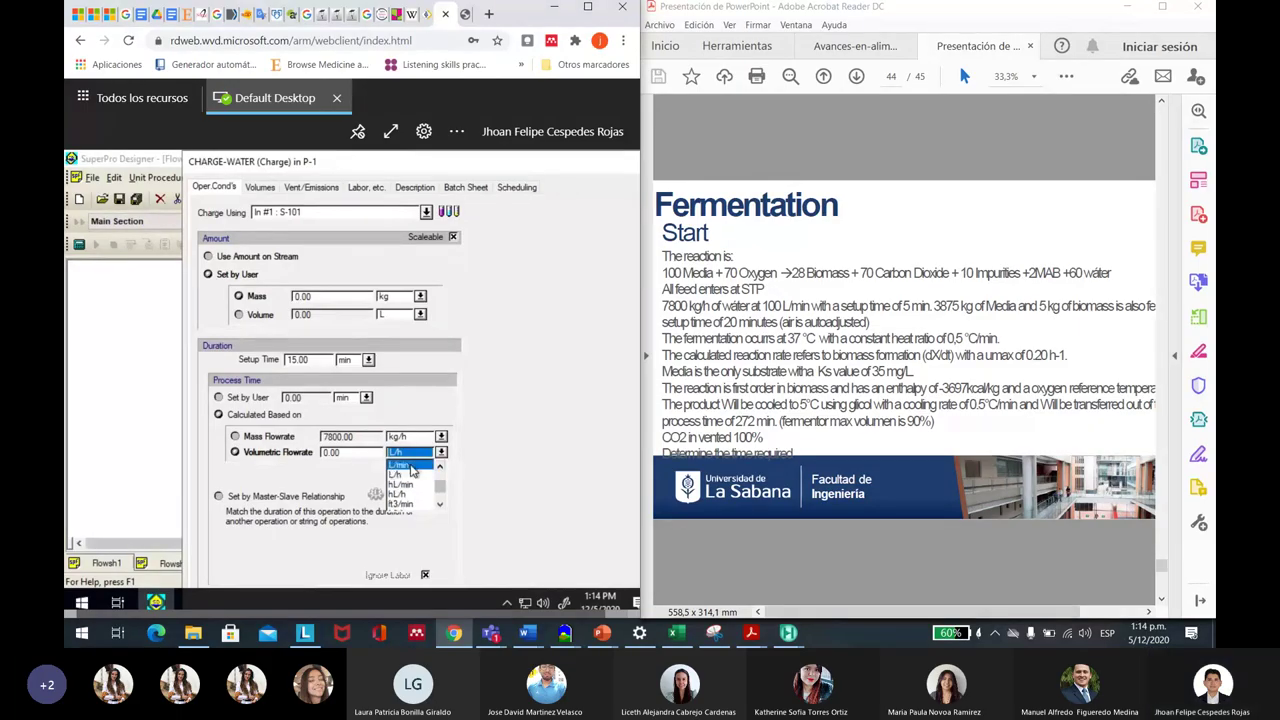
click(400, 465)
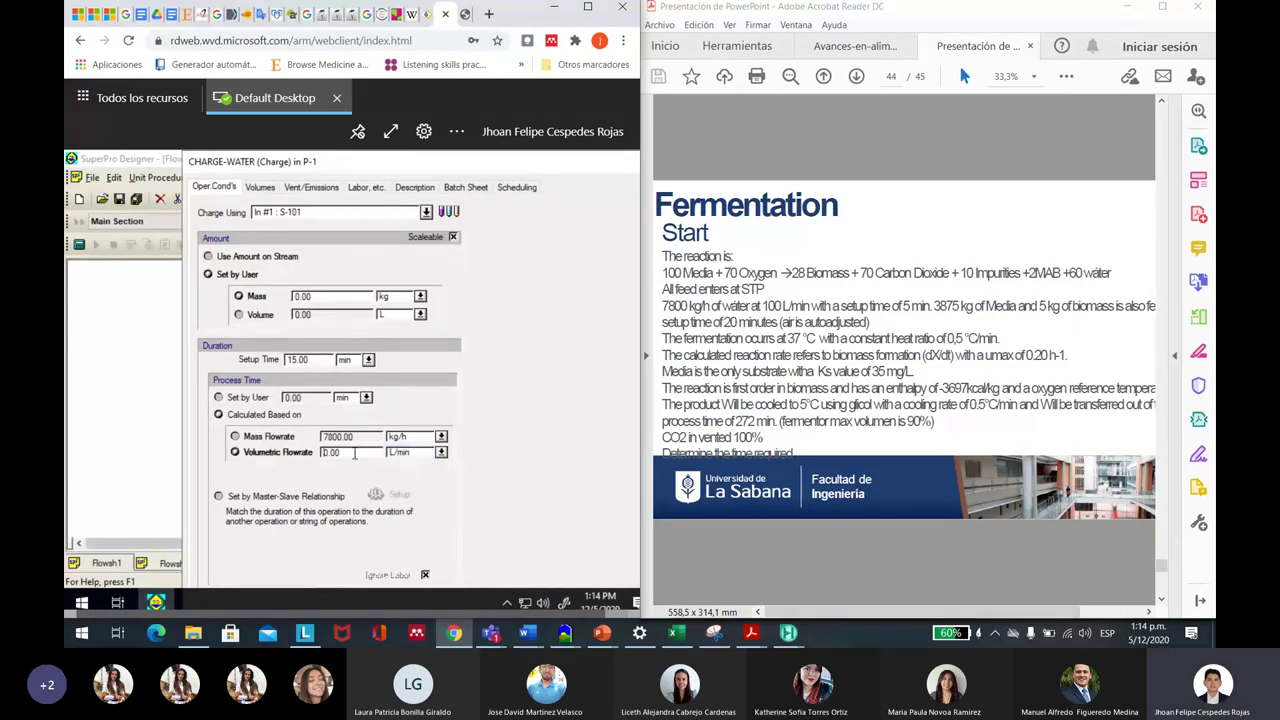
text(100)
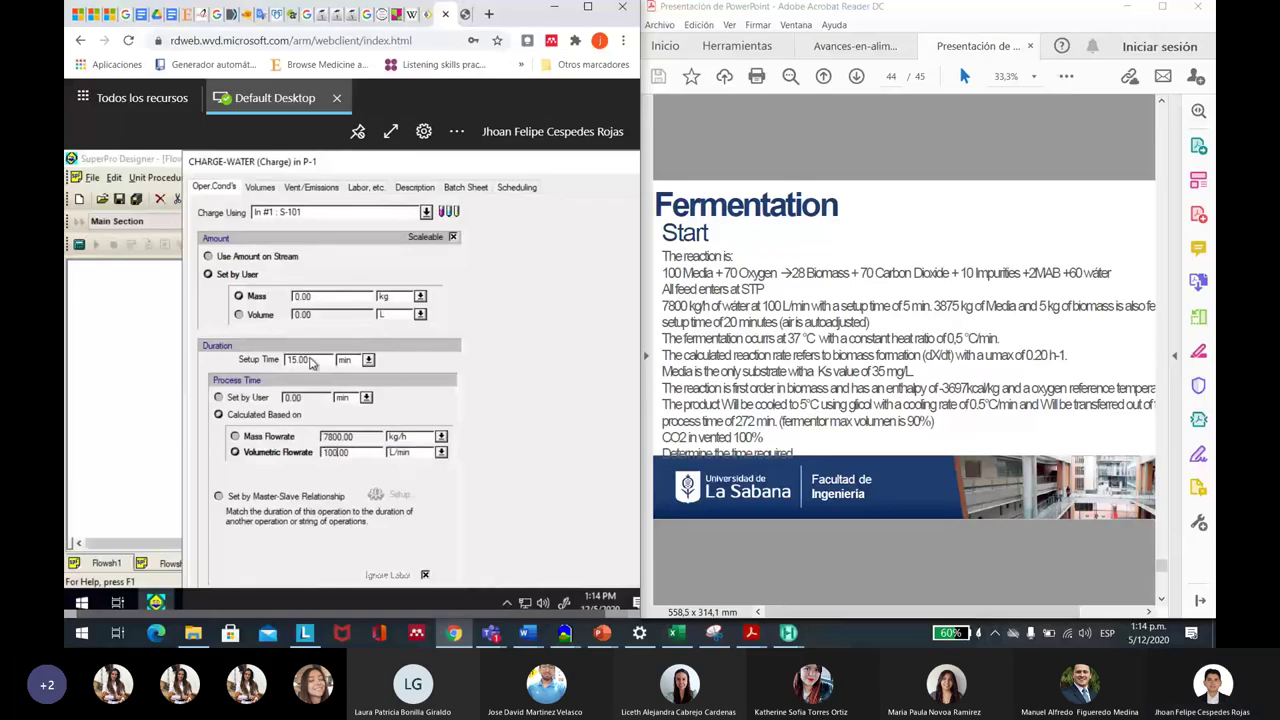
- Set the CHARGE-WATER setup time to 5.00 min
double_click(312, 359)
text(5.00)
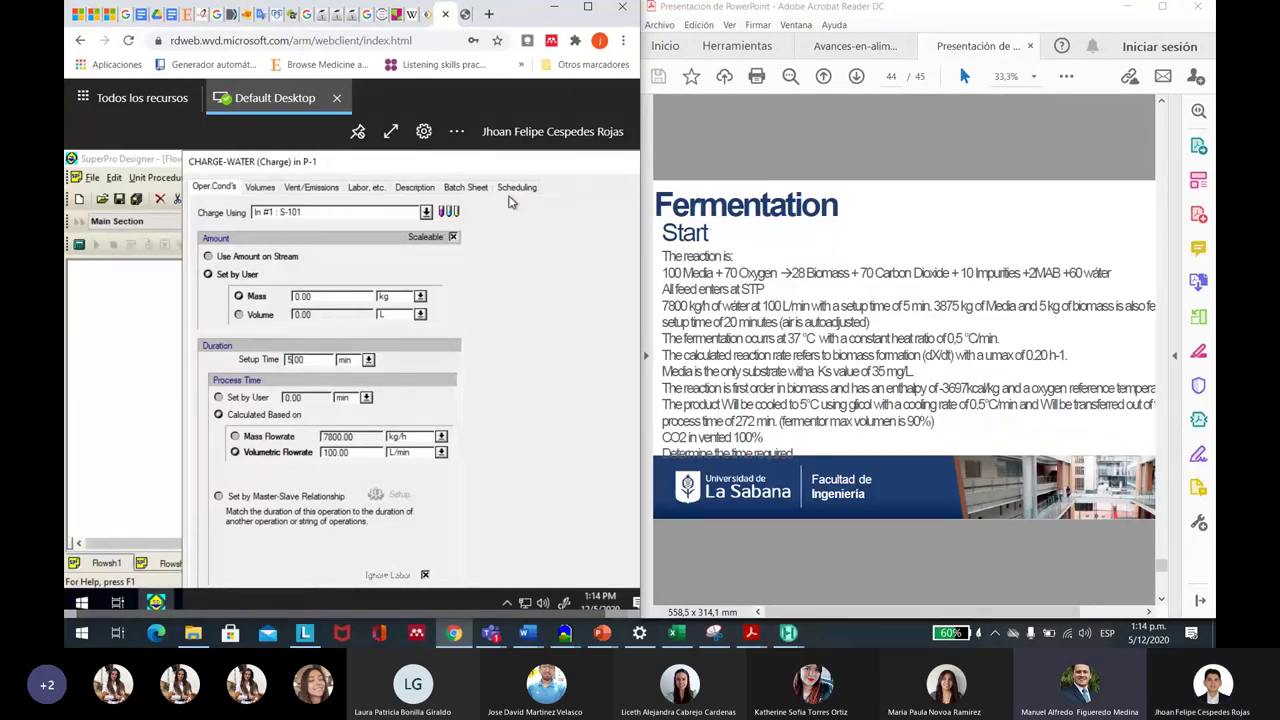
drag(444, 169, 412, 168)
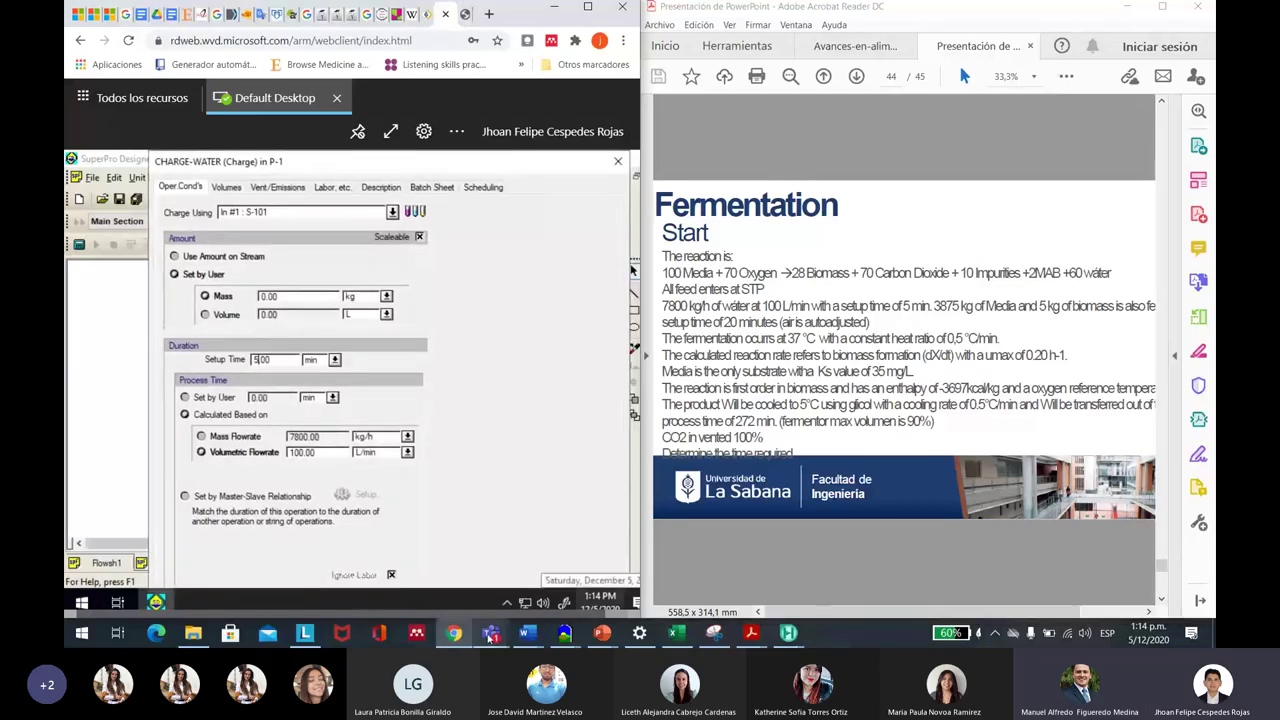
- Return from Teams and show the maximized remote desktop full screen with the CHARGE-WATER settings
mouse_move(490, 632)
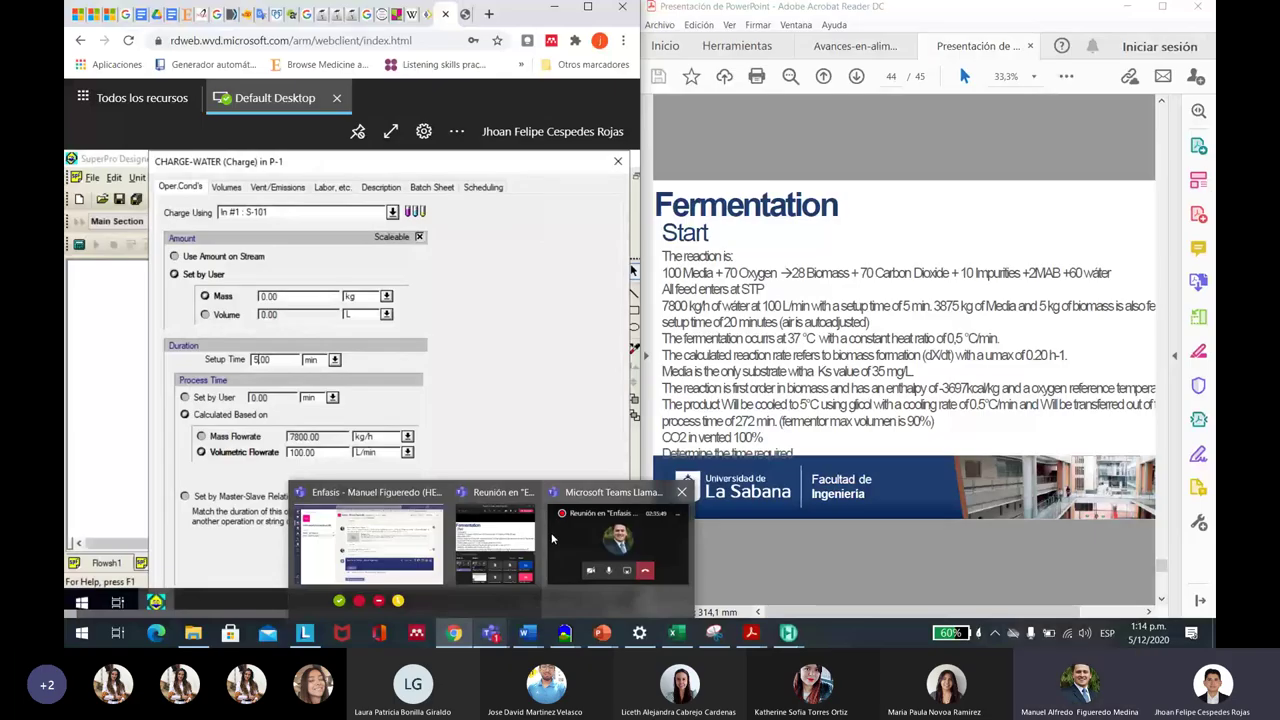
click(552, 540)
click(1075, 52)
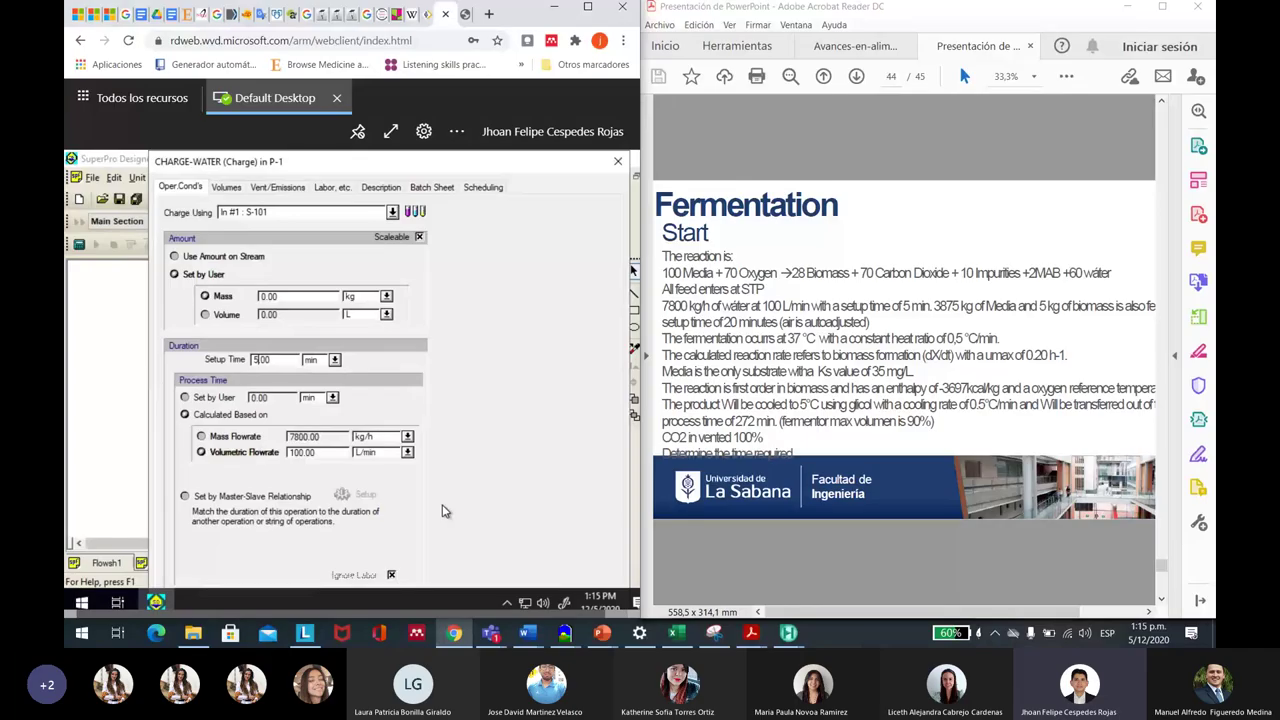
double_click(562, 22)
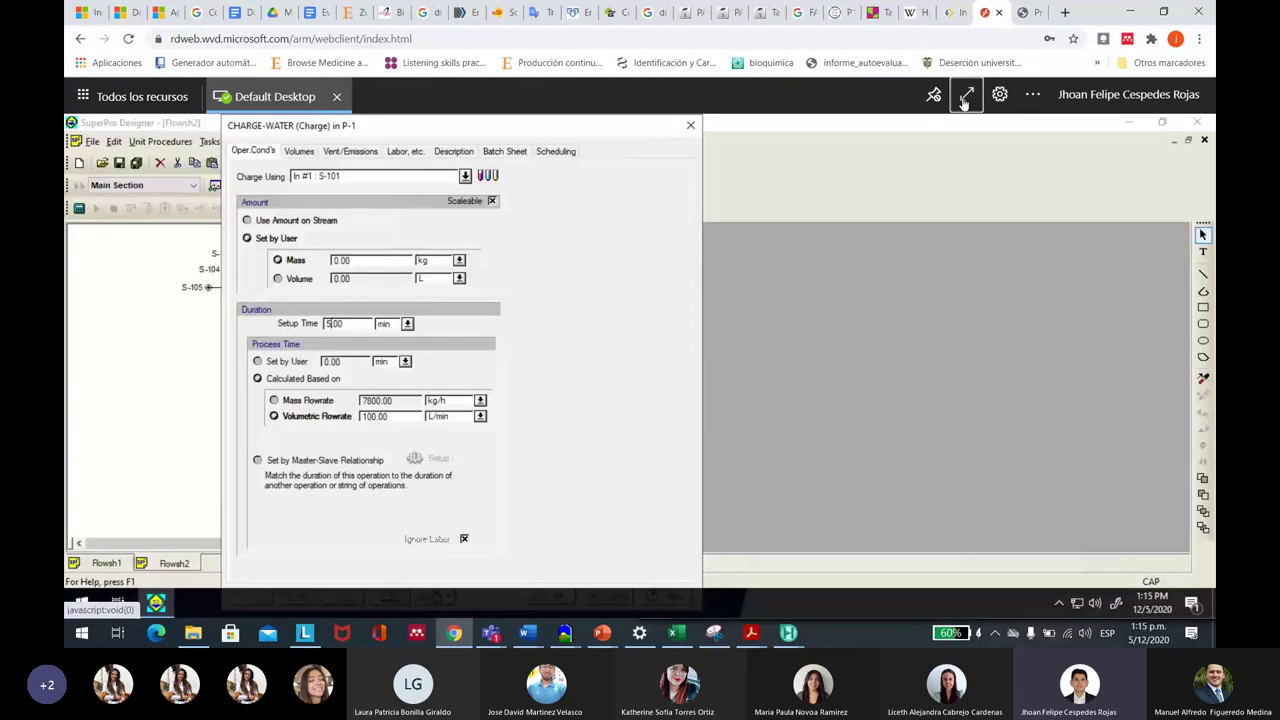
click(966, 97)
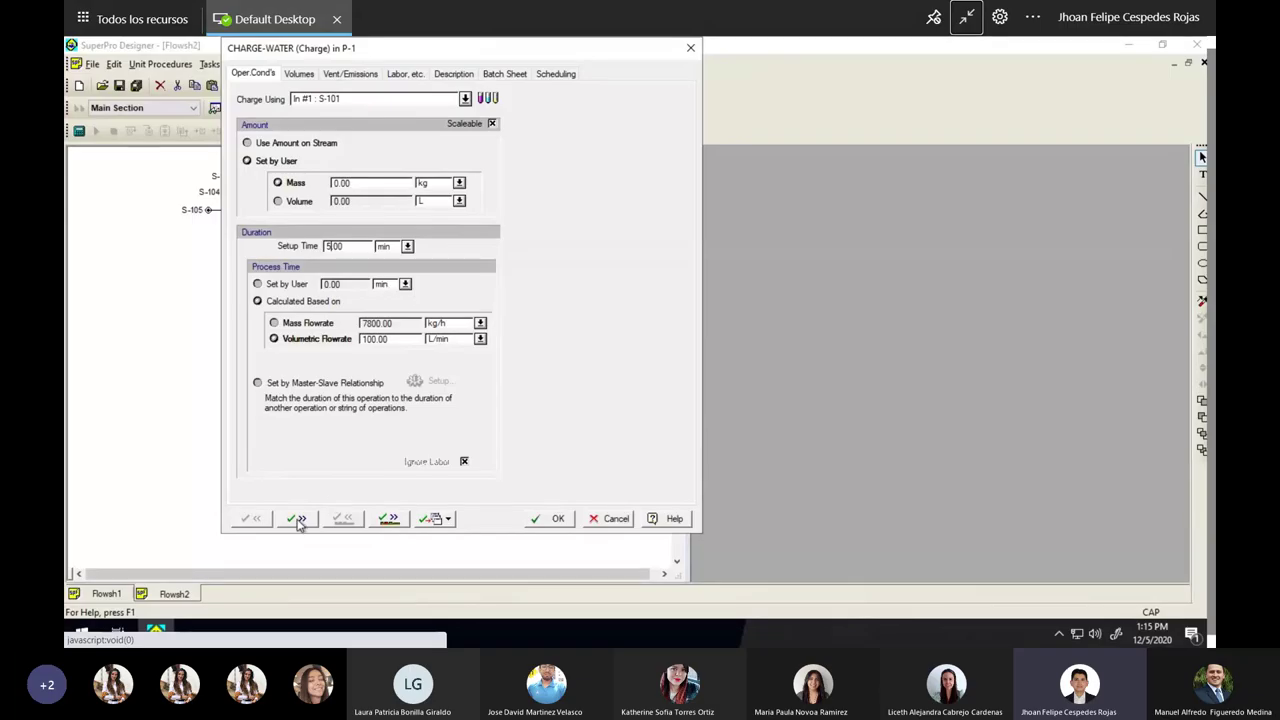
- Accept CHARGE-WATER, advance to CHARGE-MEDIA, and restore the full-screen remote session
key(Return)
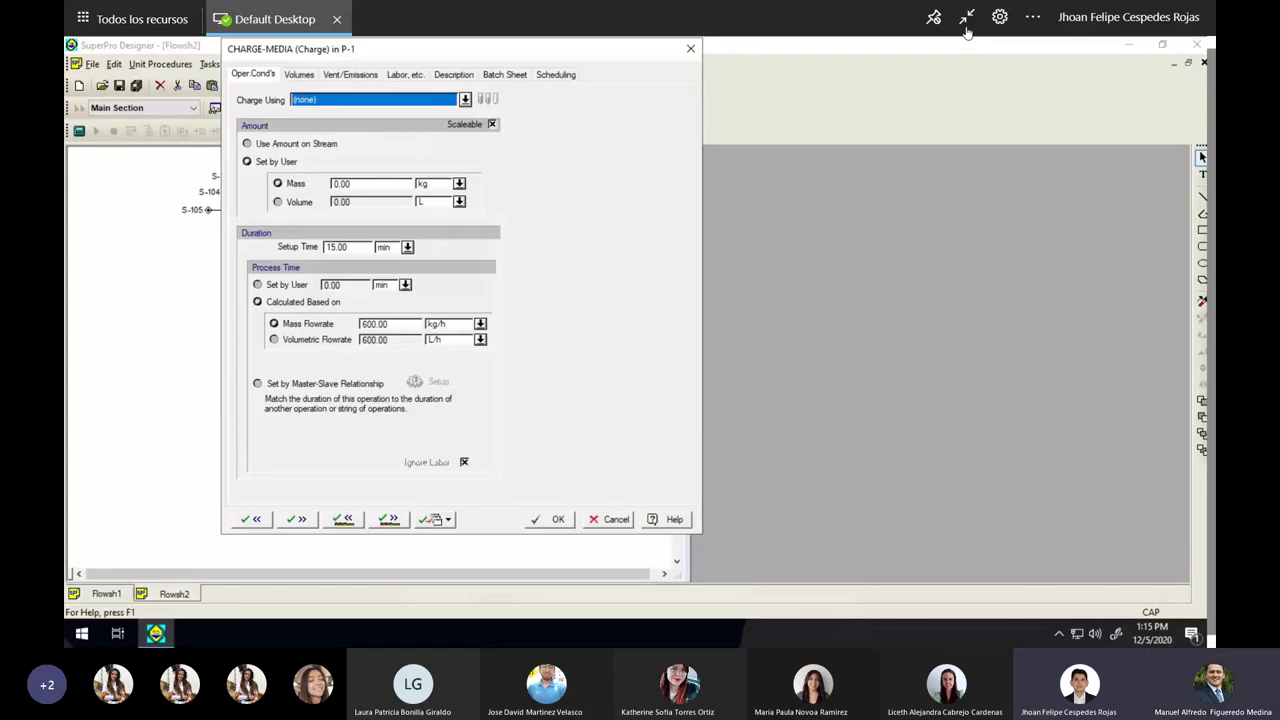
click(966, 24)
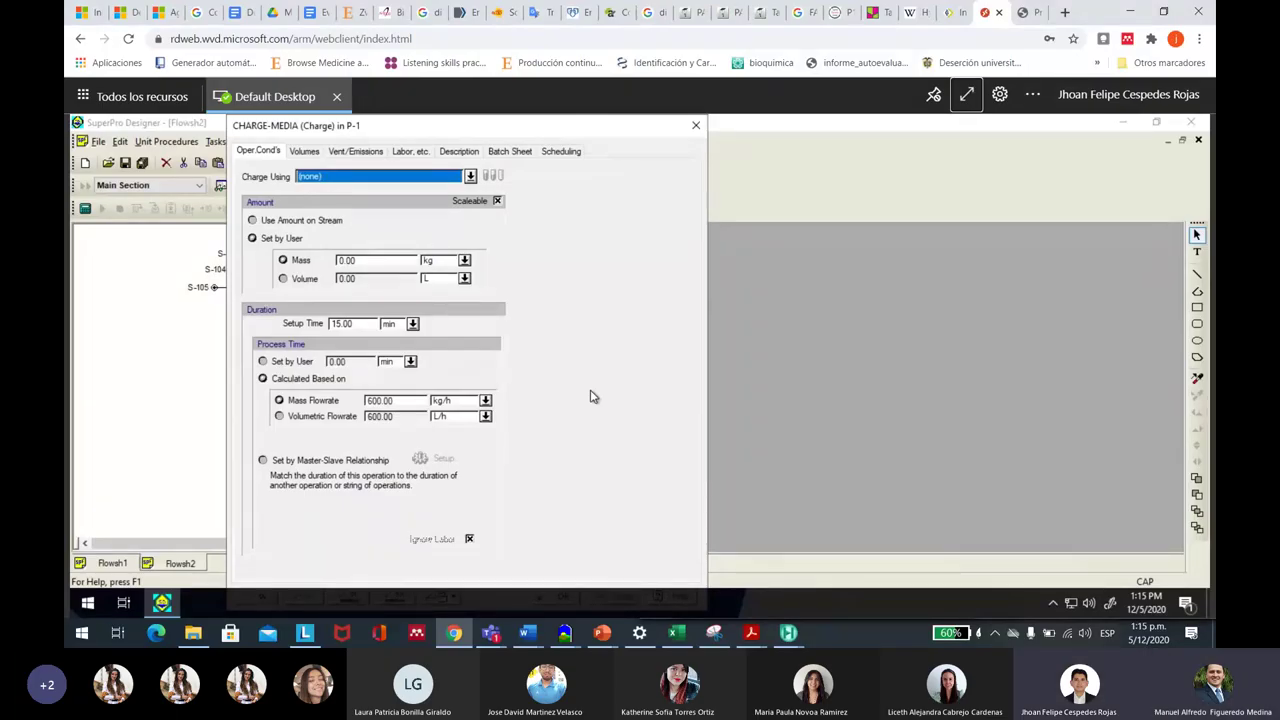
key(alt+Tab)
key(super+Left)
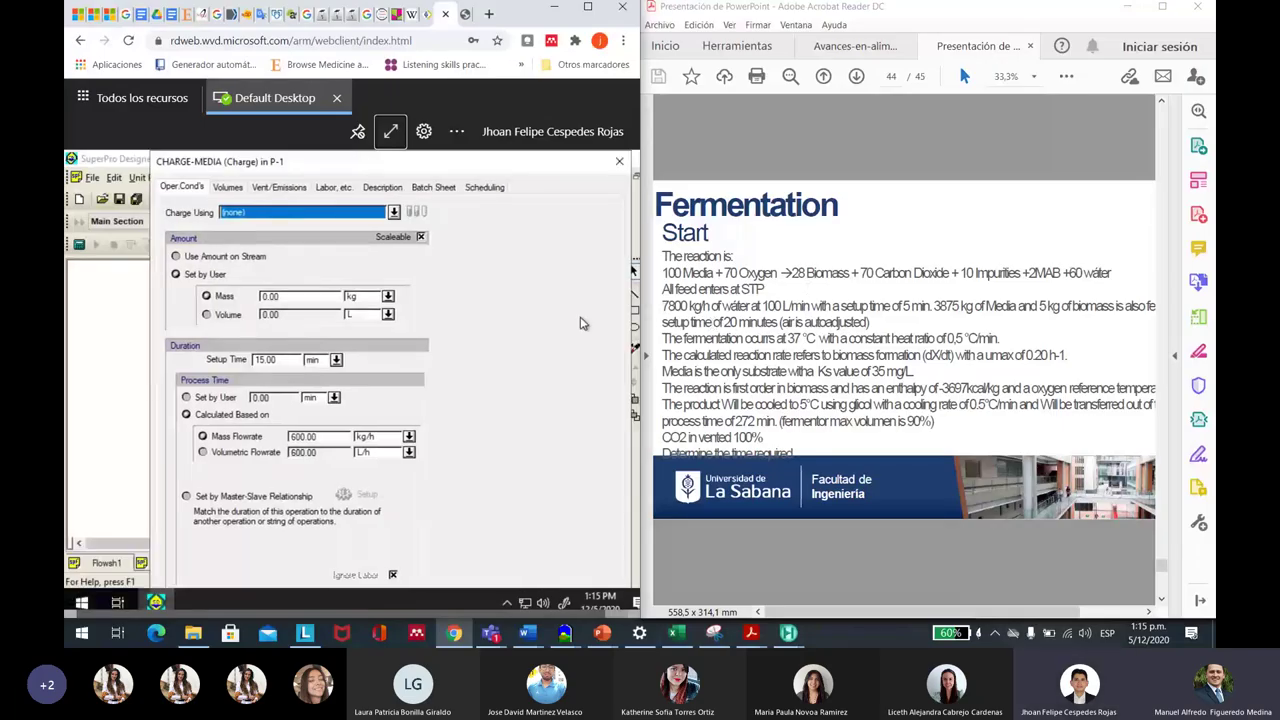
click(588, 8)
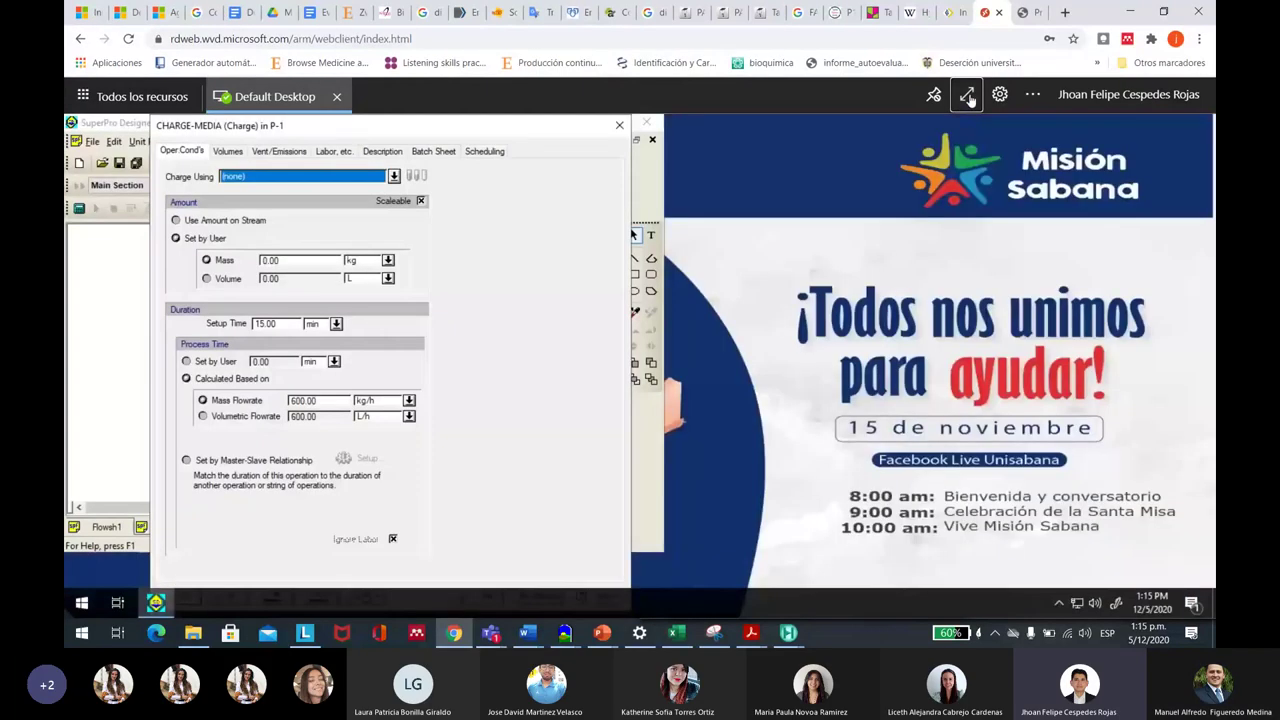
click(967, 96)
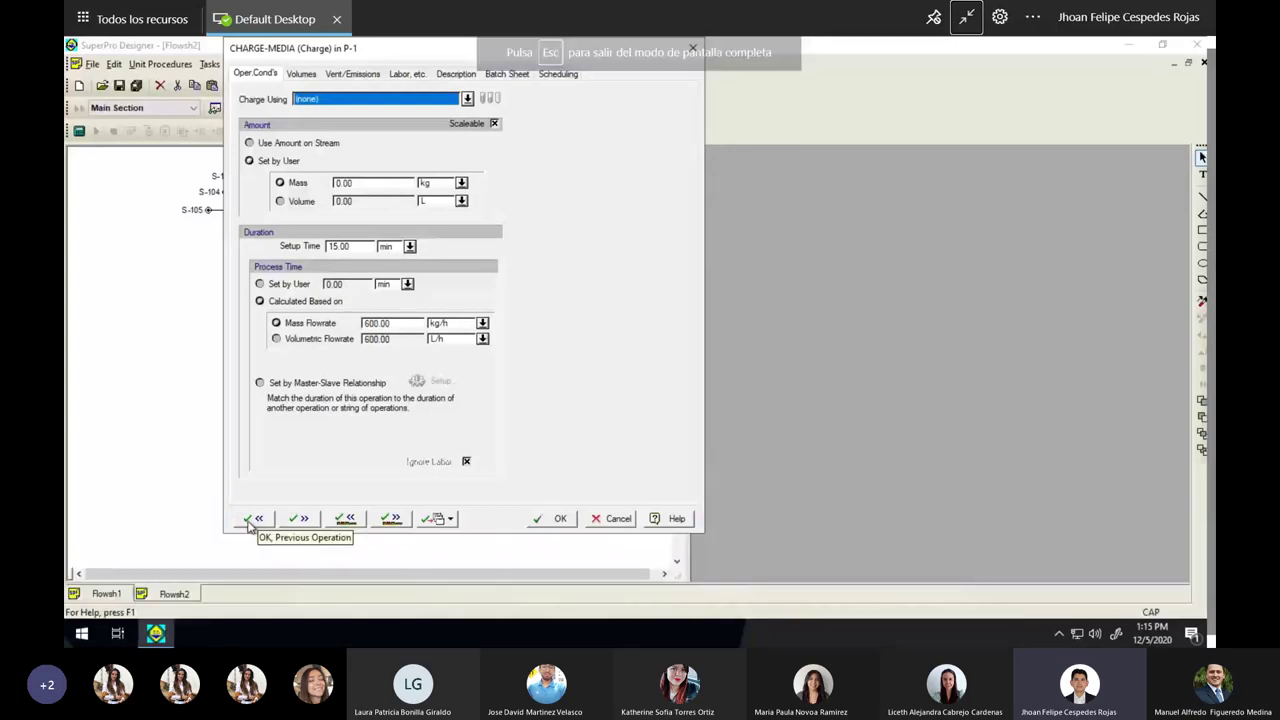
- Try returning to the previous operation, dismiss the missing-stream errors, and close CHARGE-MEDIA
click(258, 520)
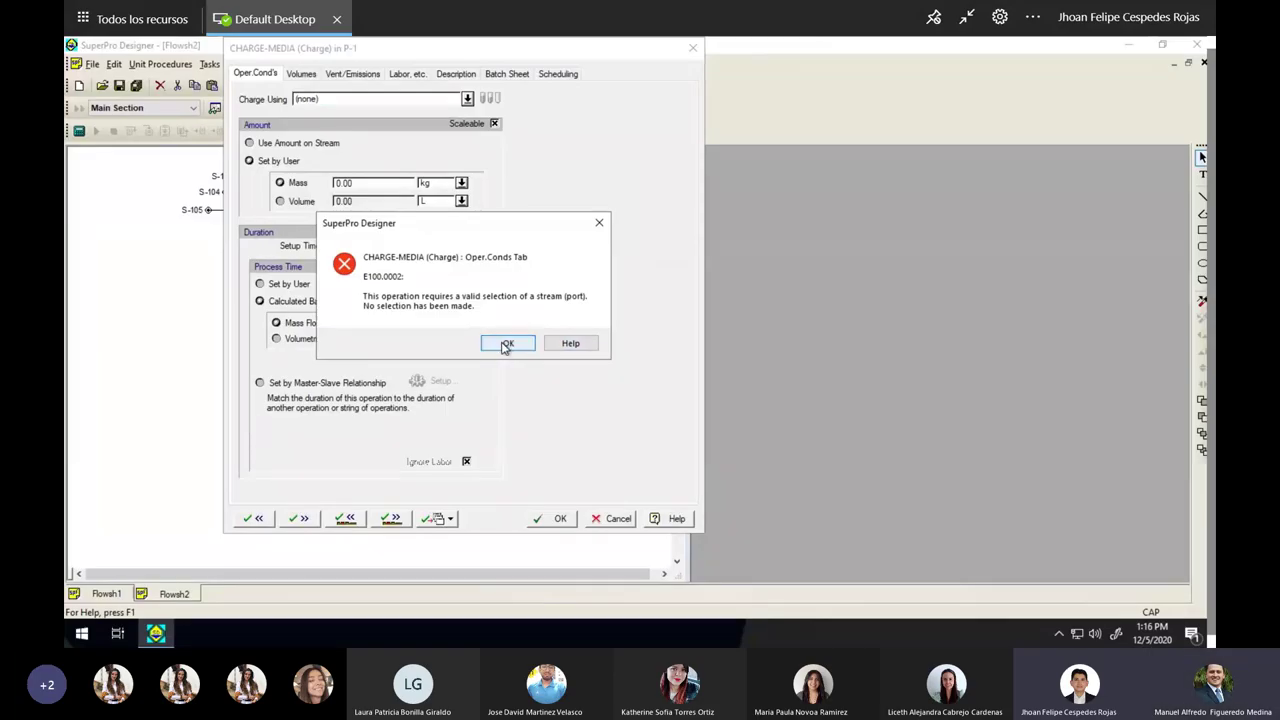
click(503, 344)
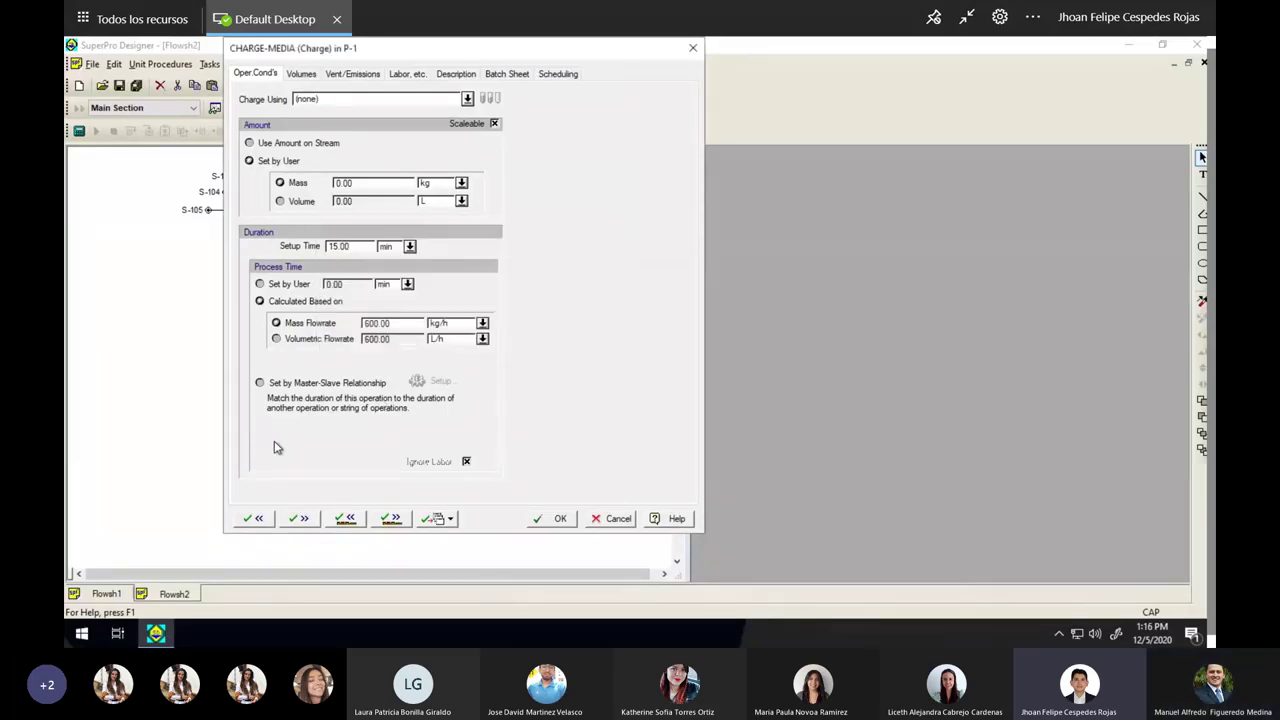
click(257, 520)
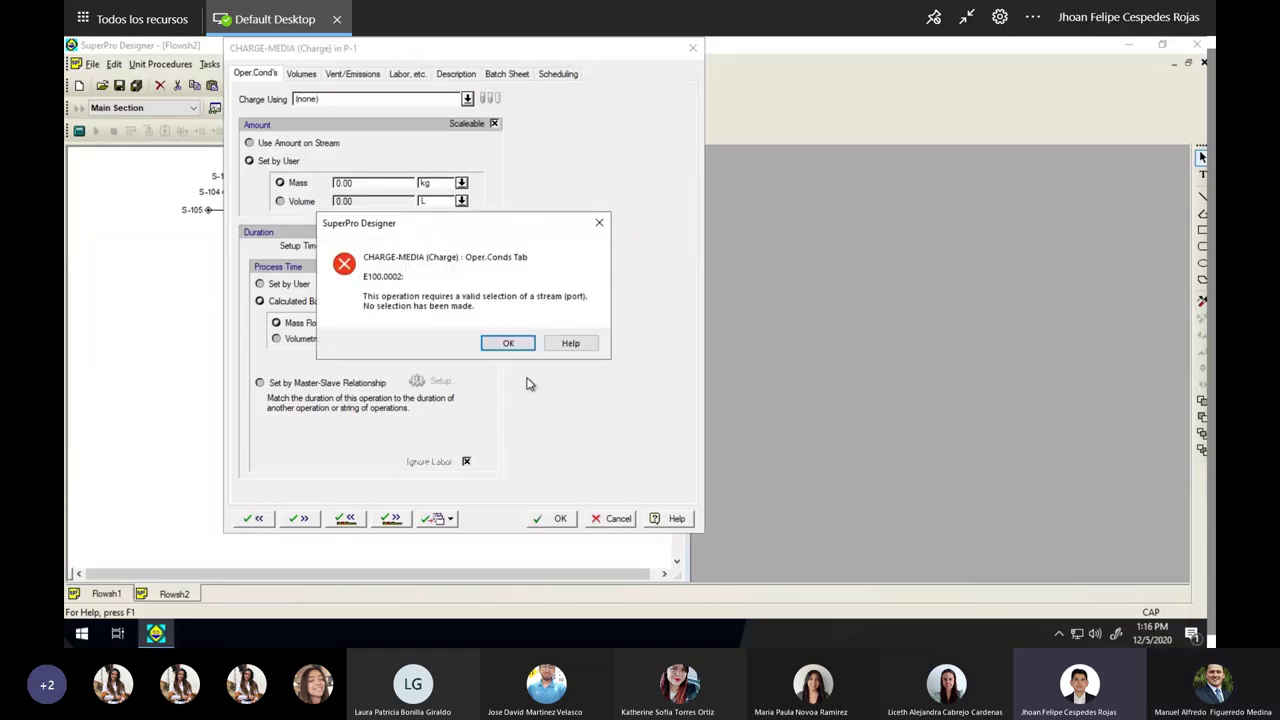
key(Return)
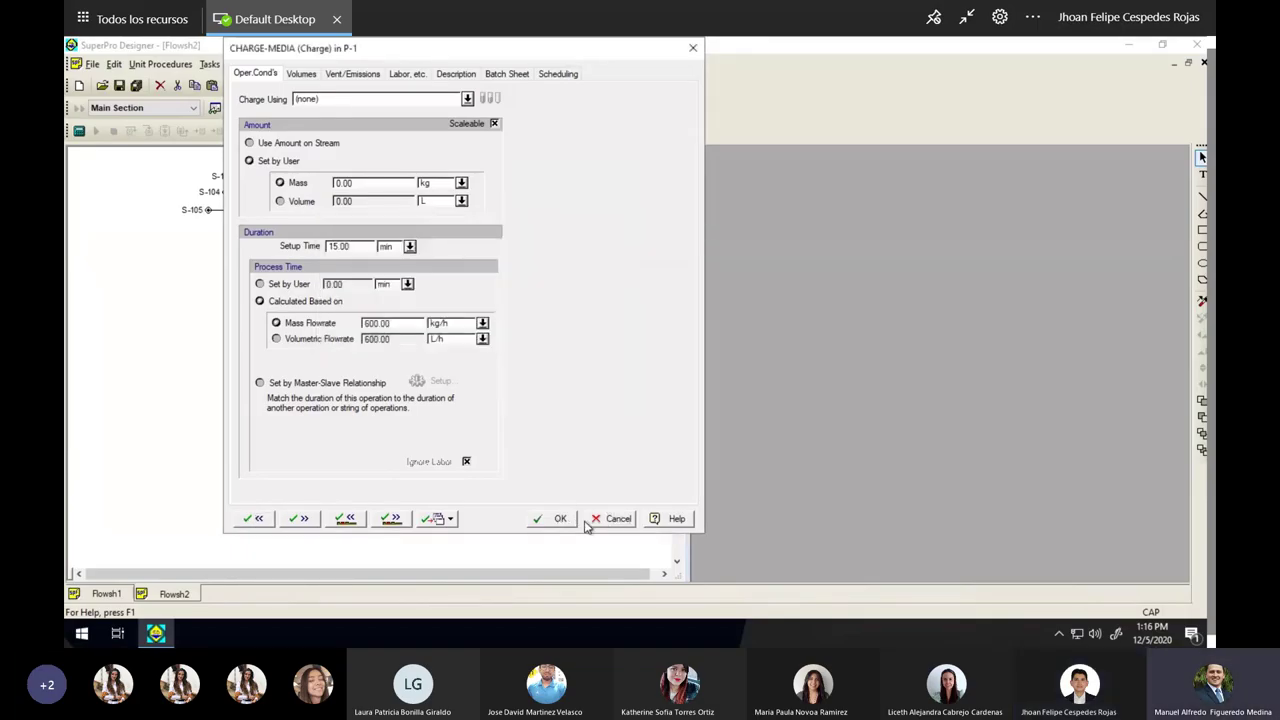
click(692, 50)
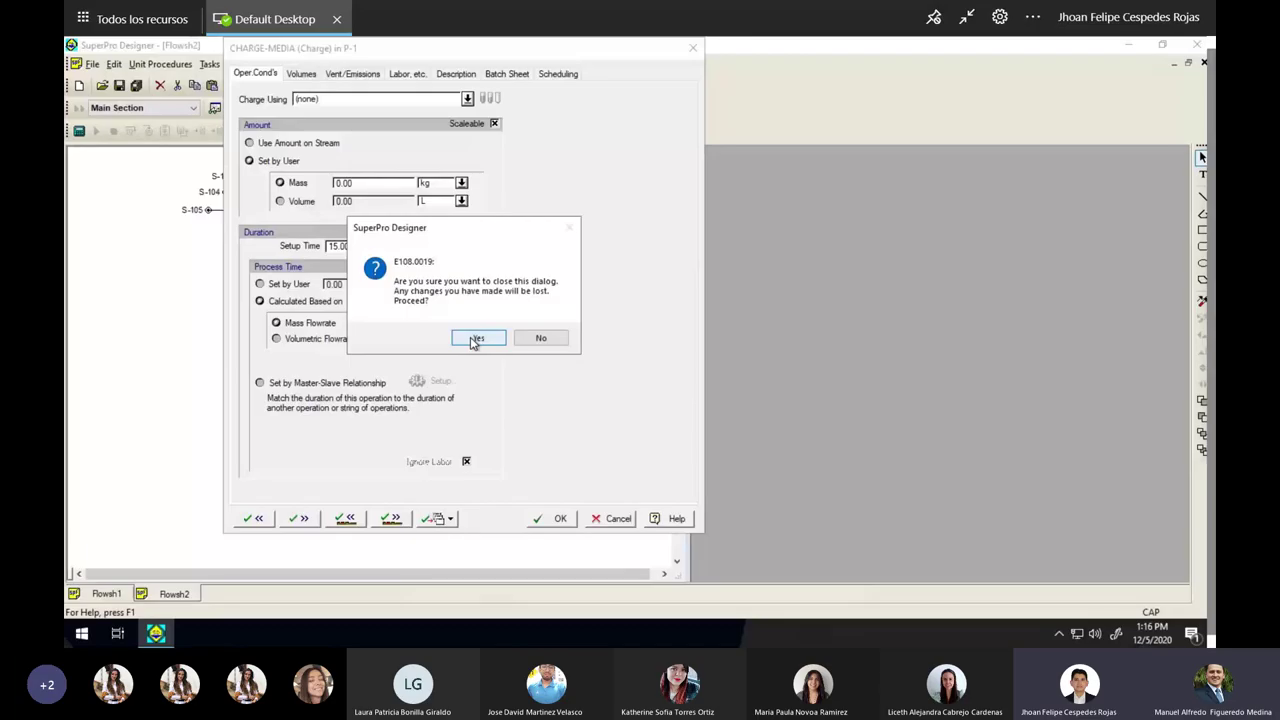
- Discard CHARGE-MEDIA changes, reopen P-1's CHARGE-WATER operation, and open stream S-101's composition
click(477, 339)
right_click(305, 211)
mouse_move(420, 236)
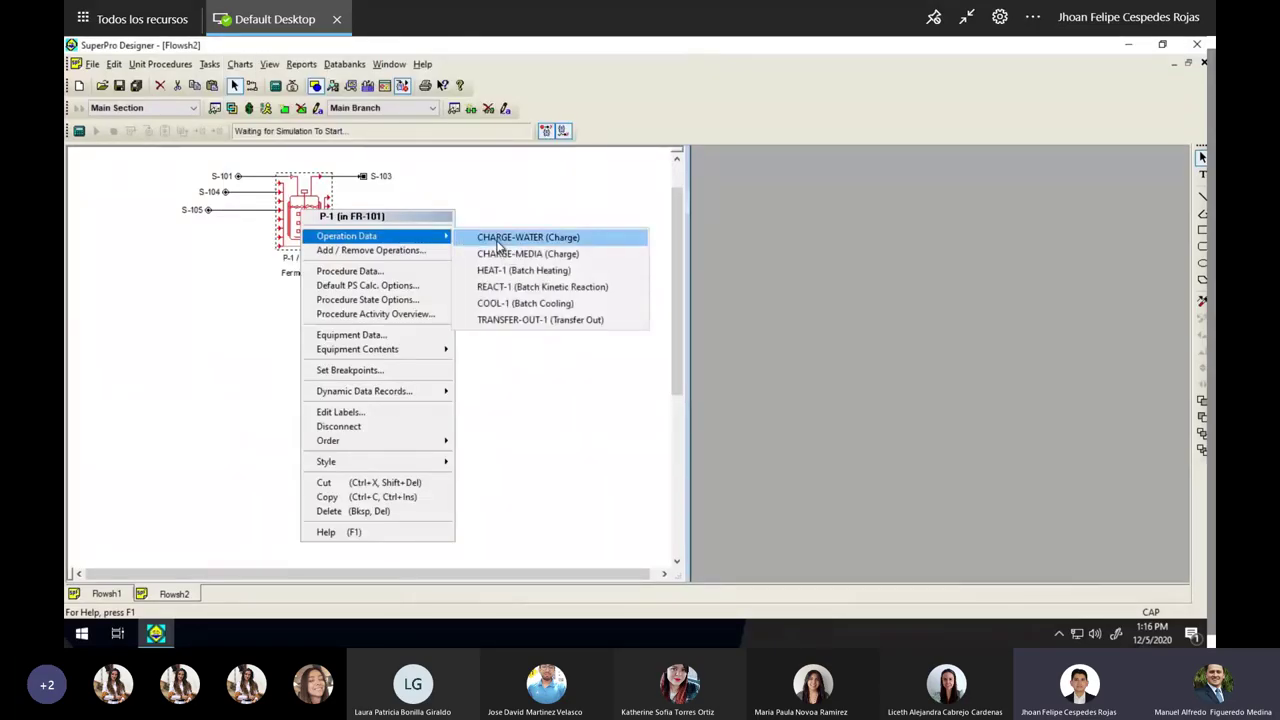
click(500, 247)
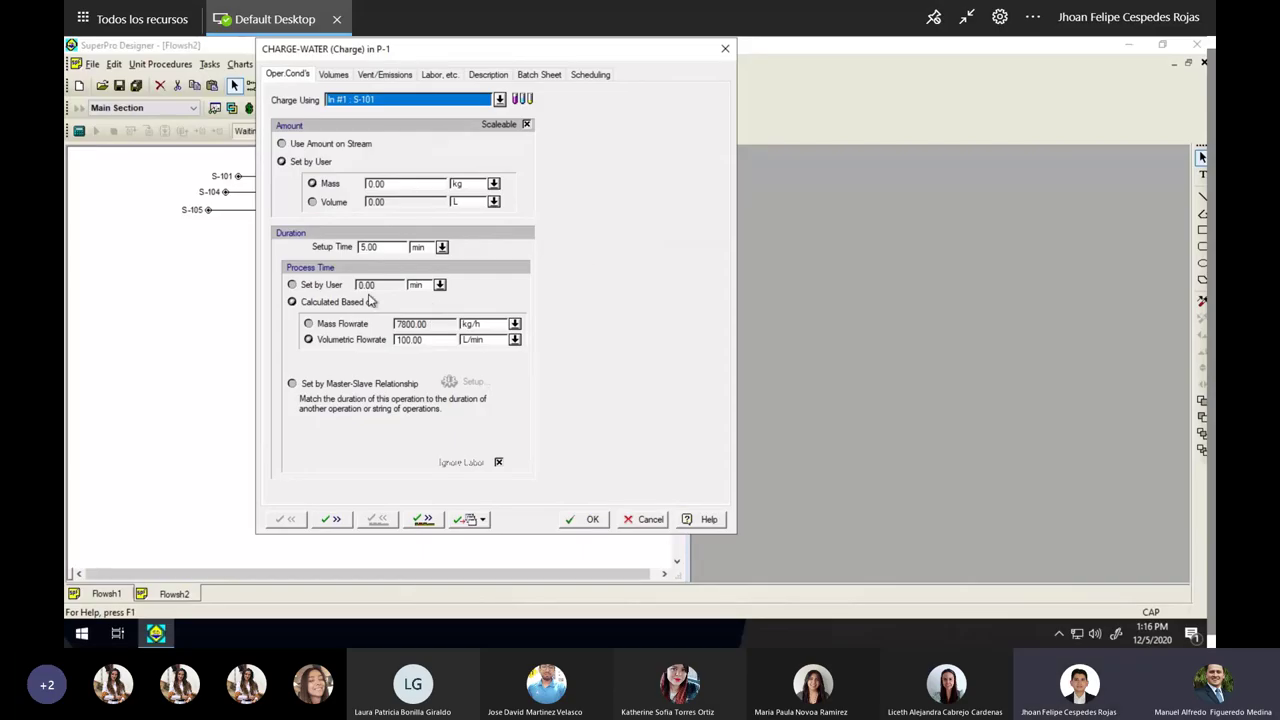
click(524, 100)
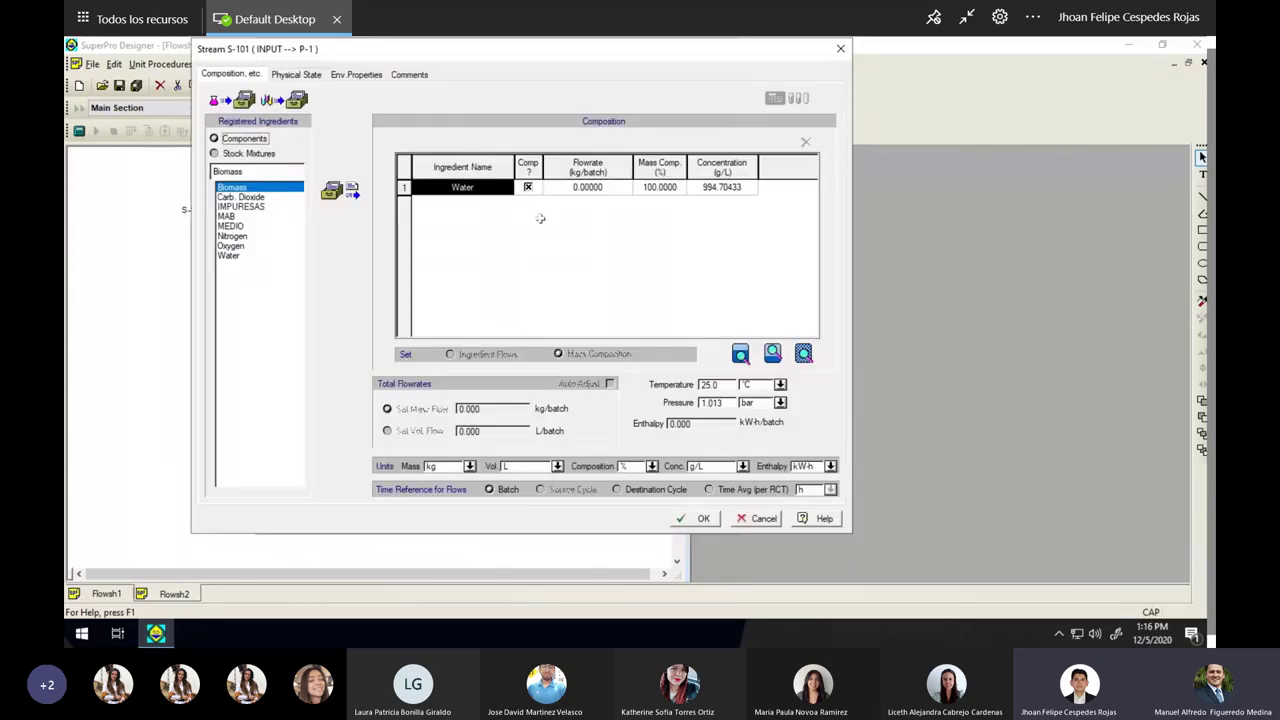
- Review S-101's pure Water composition and close it without changes
click(590, 188)
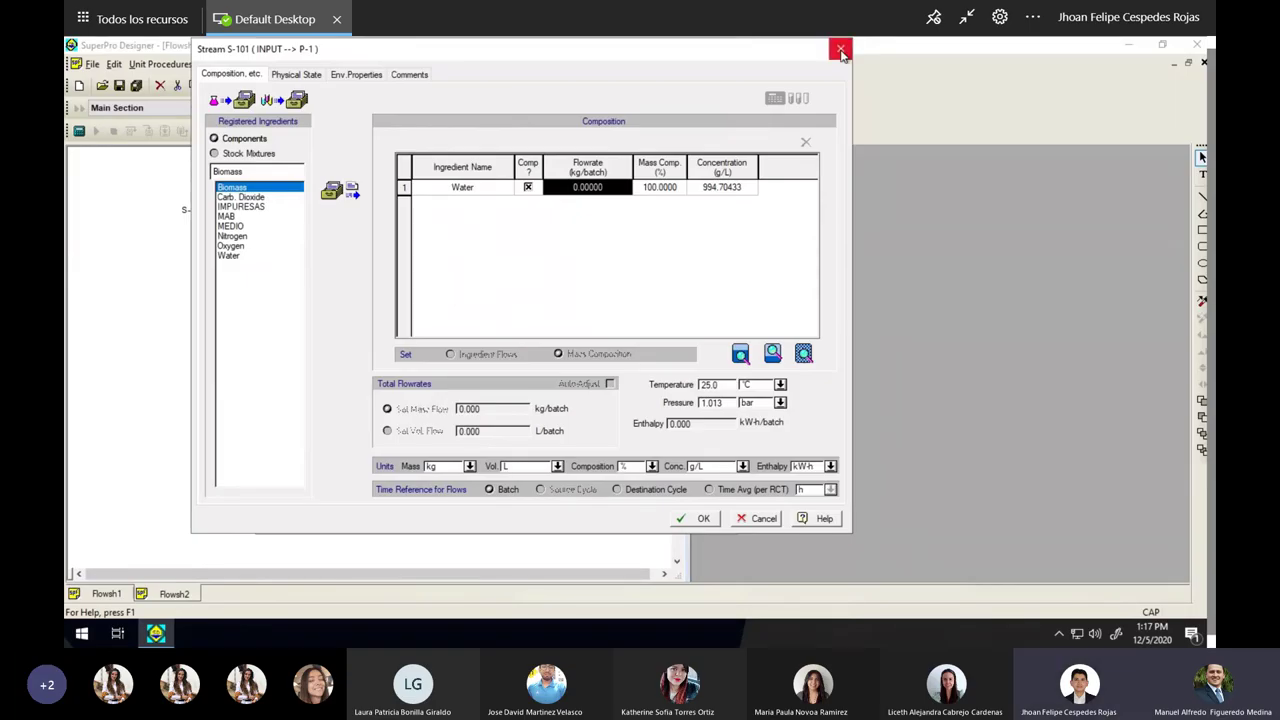
click(840, 50)
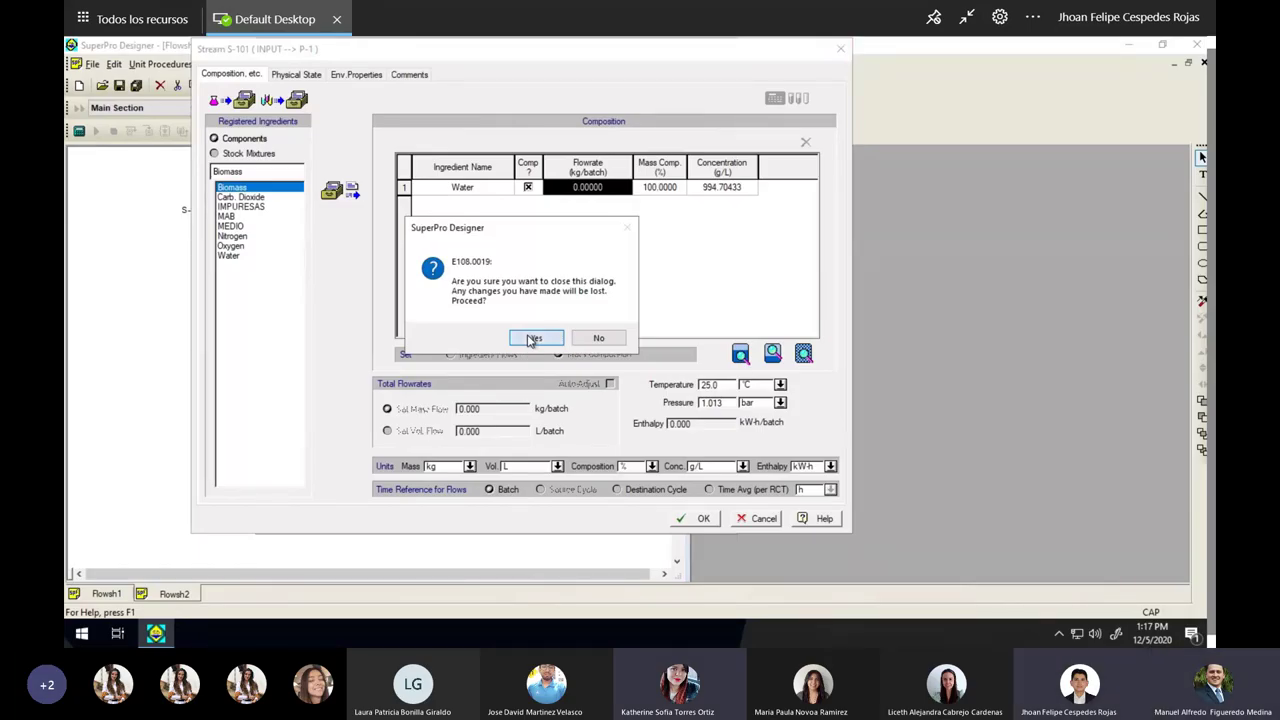
- Set the CHARGE-WATER mass to 7800 kg and advance to the CHARGE-MEDIA operation
click(531, 339)
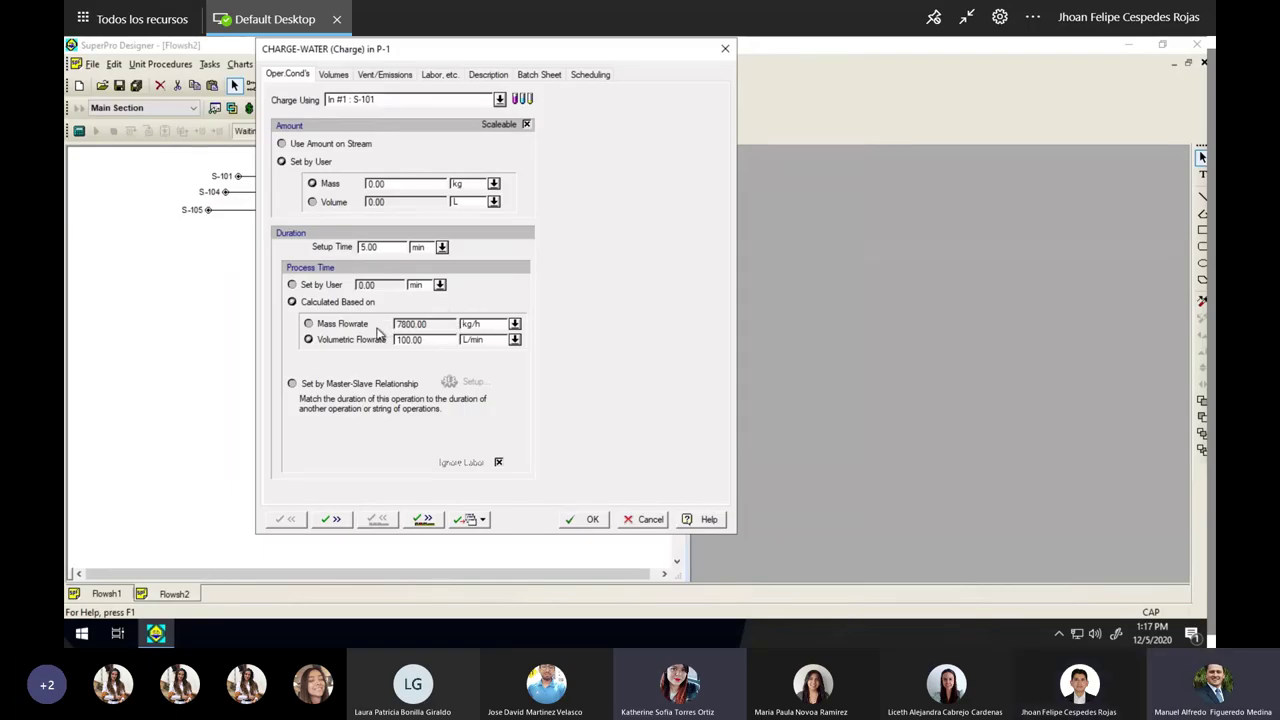
click(309, 324)
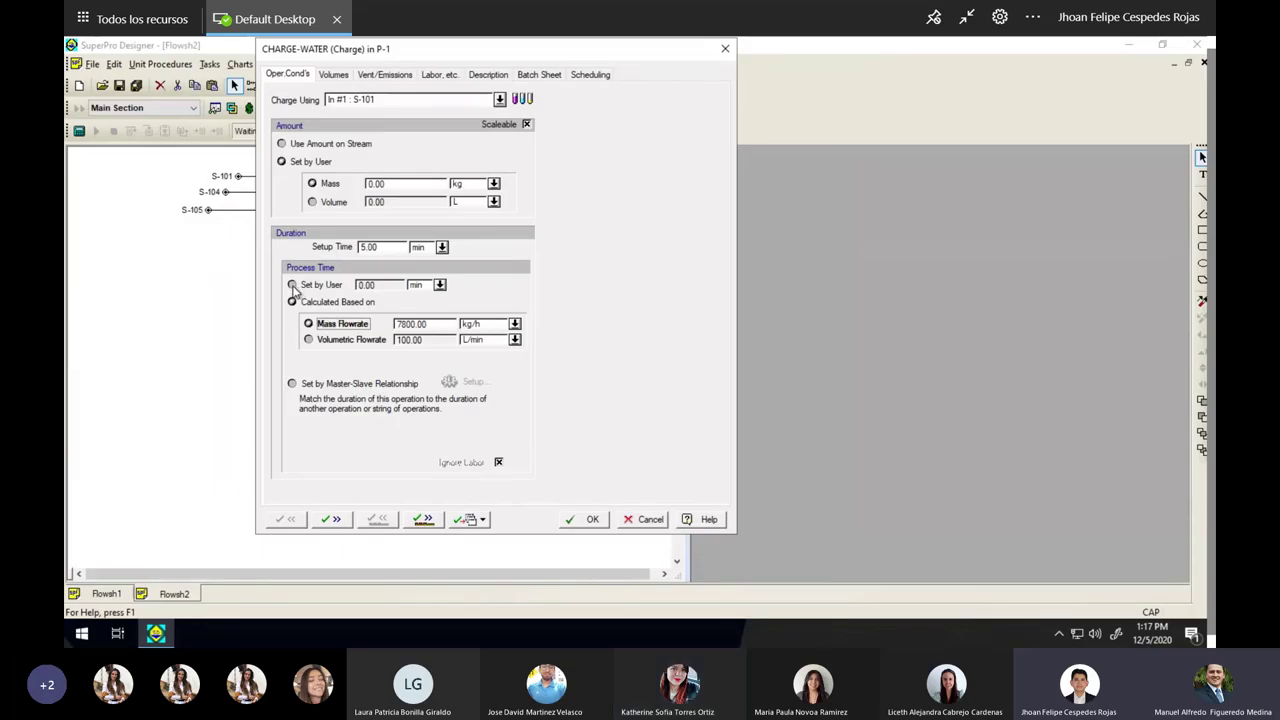
click(292, 285)
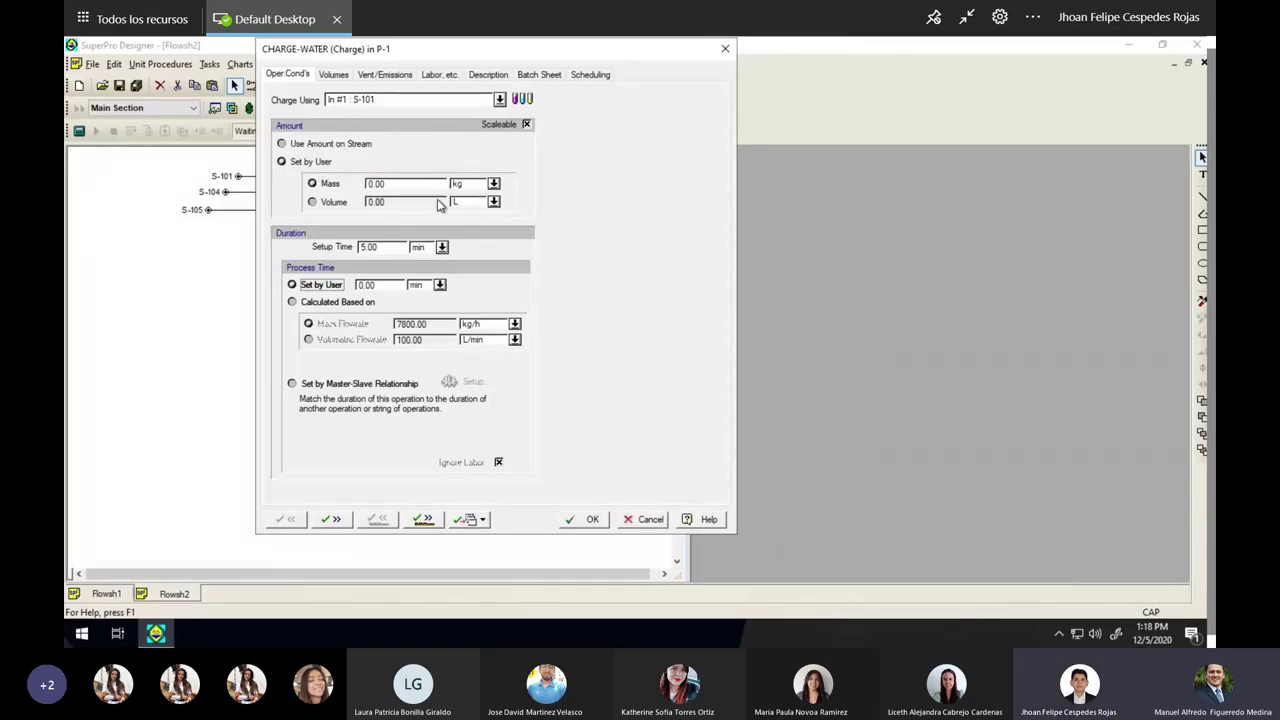
double_click(395, 183)
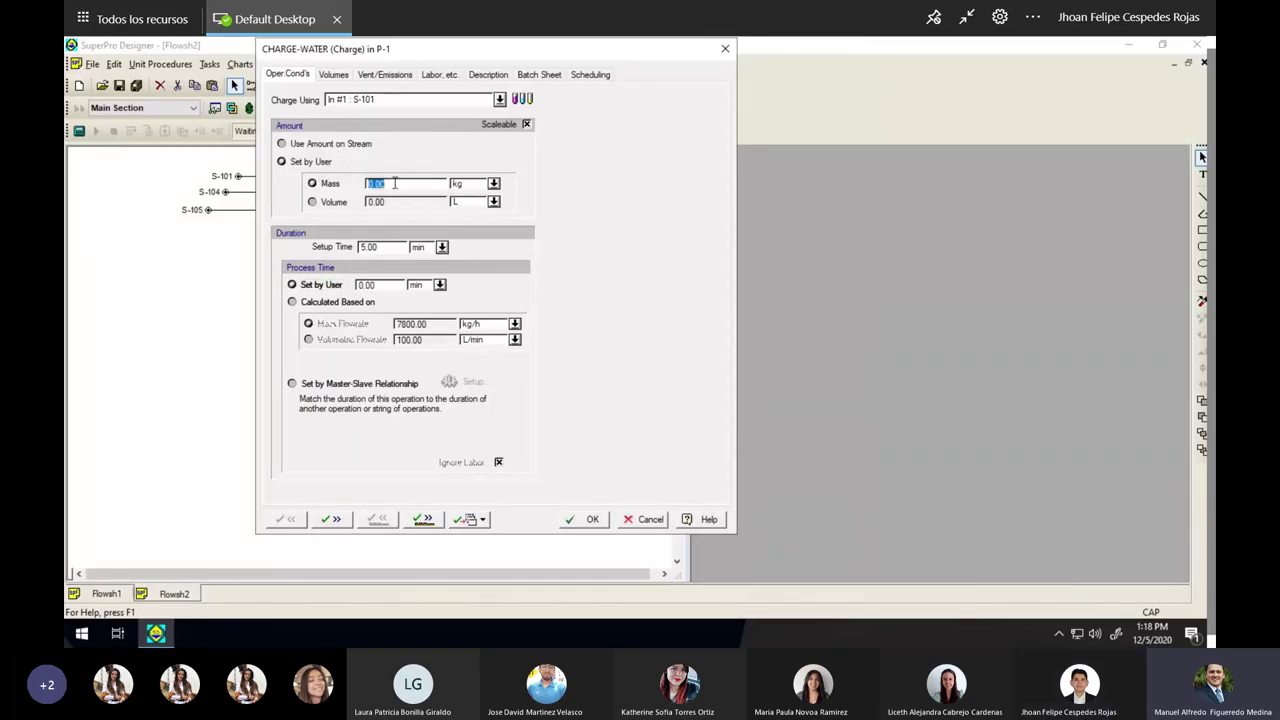
key(Home)
text(7800)
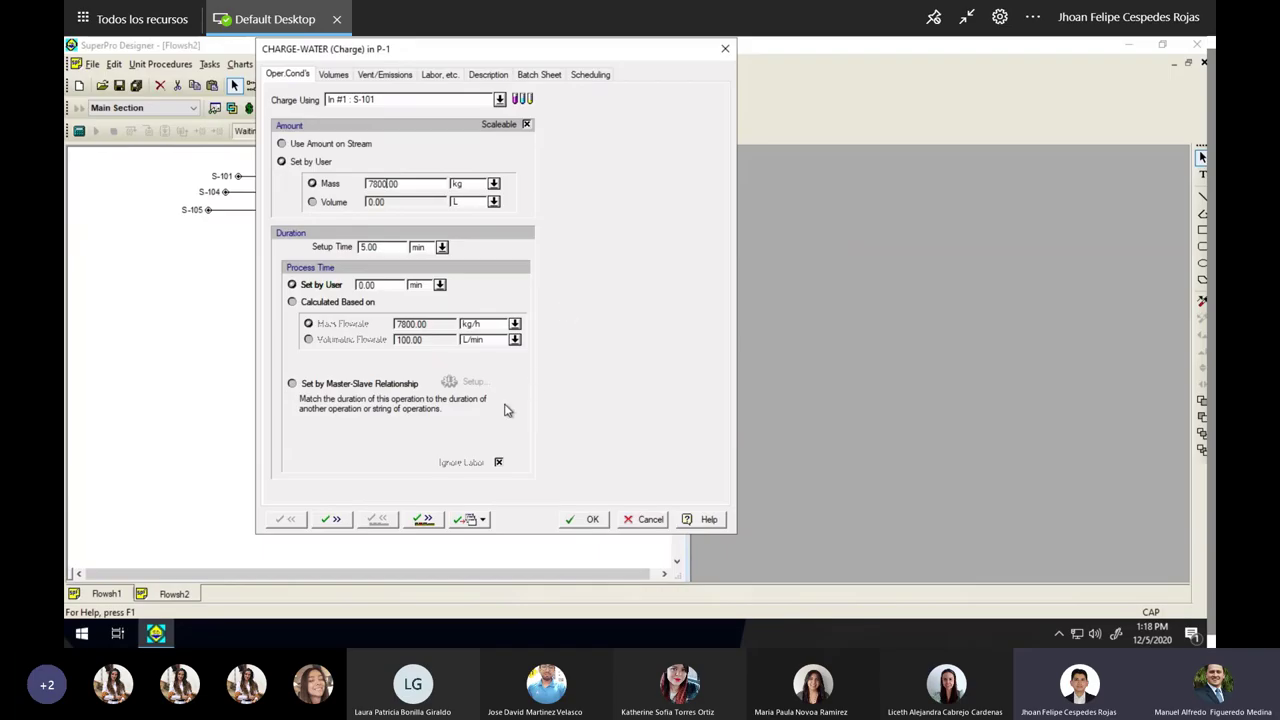
click(335, 521)
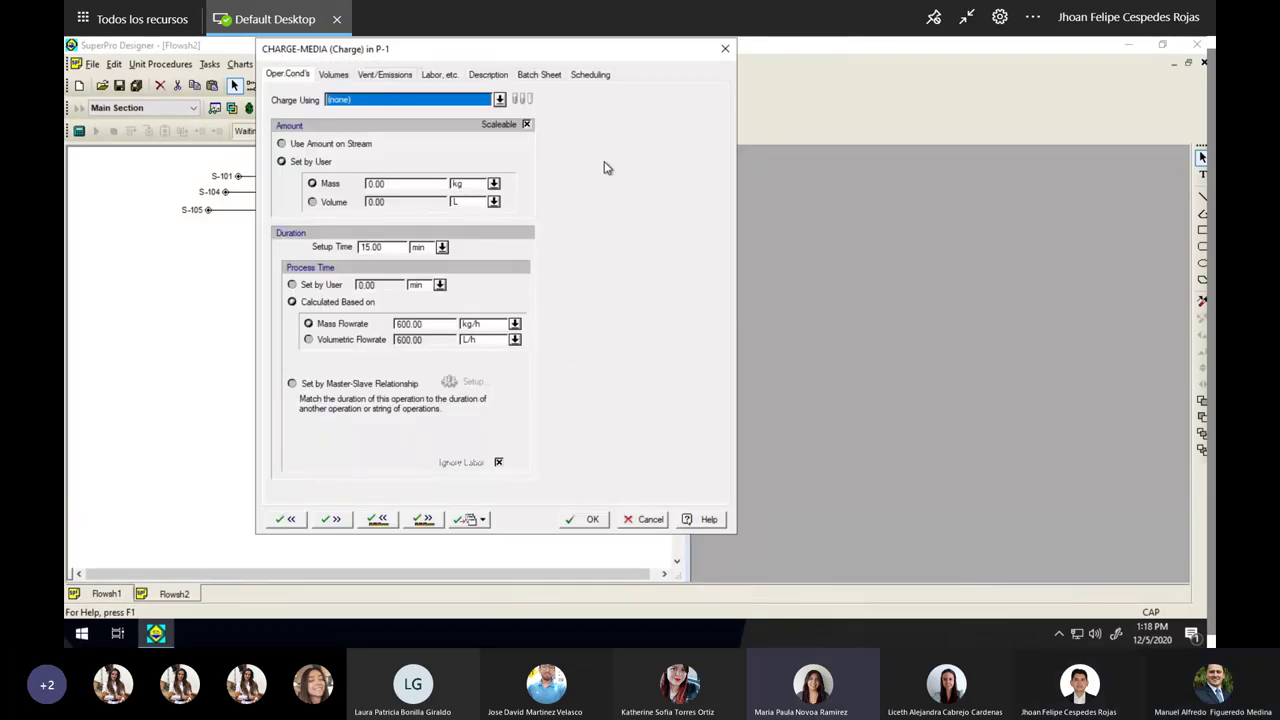
- Exit full screen and snap the remote session left beside the Fermentation PDF
click(966, 20)
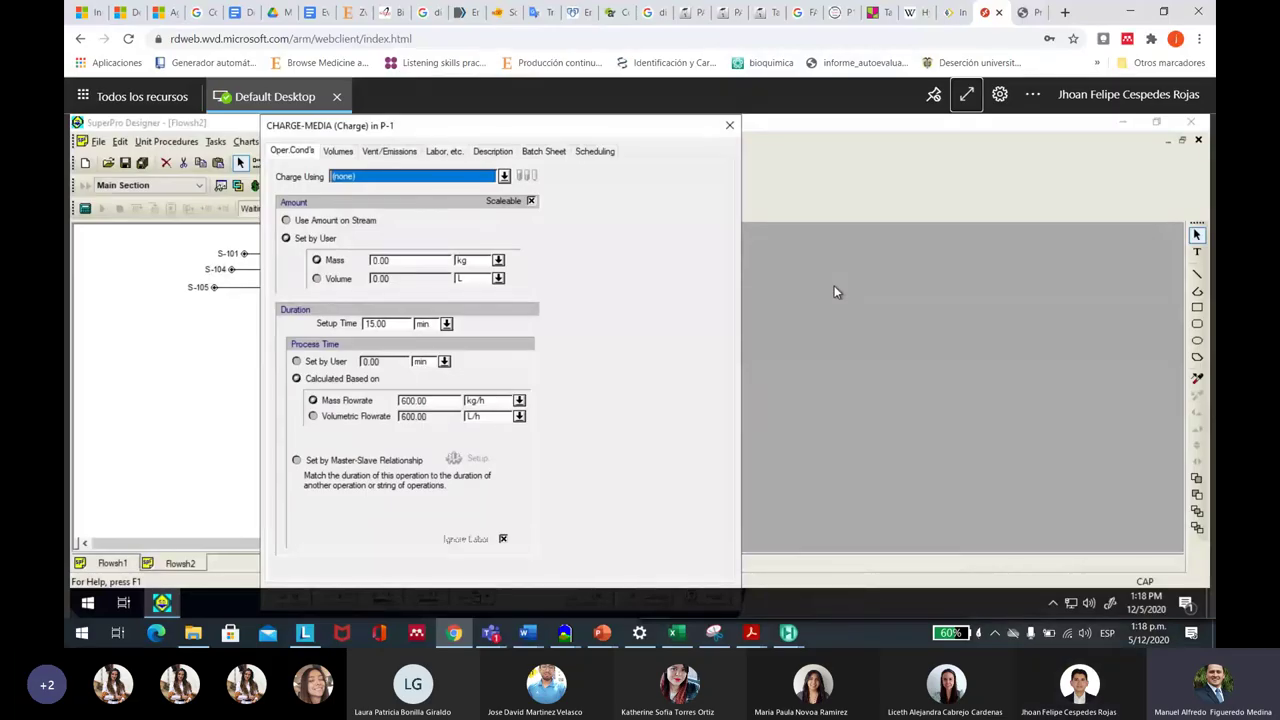
key(super+Left)
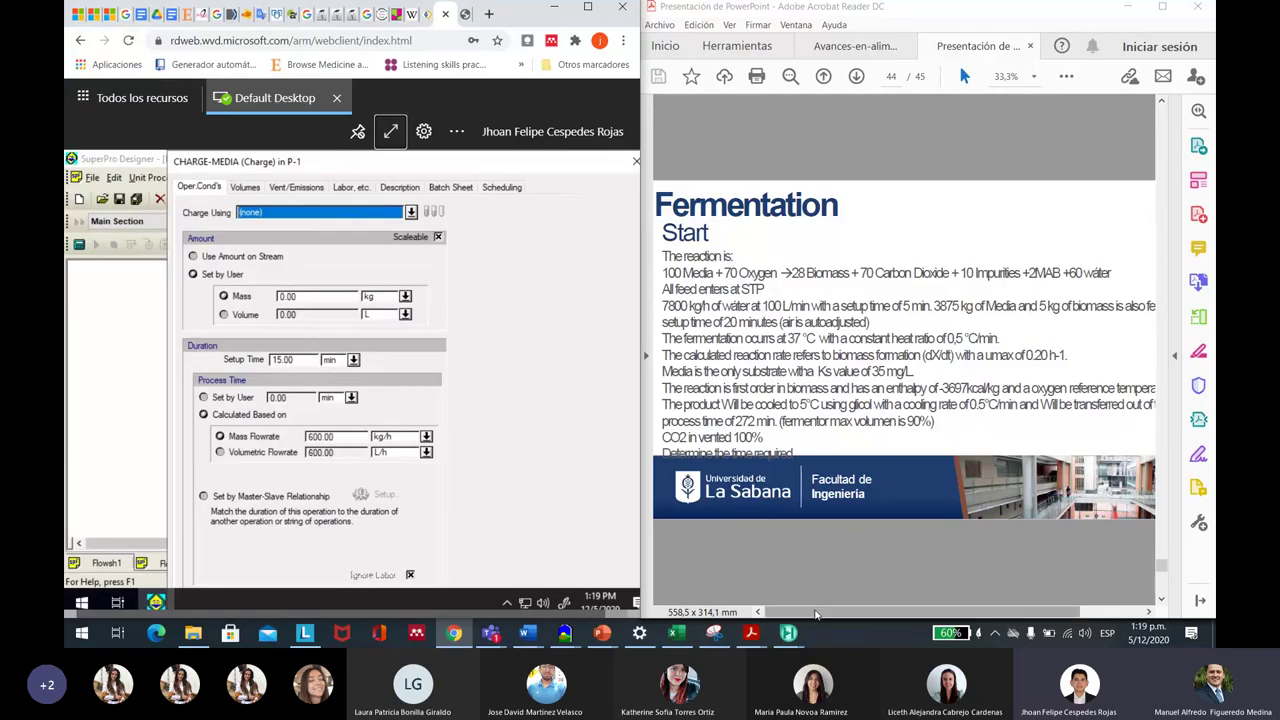
- Read the feed specifications in the PDF, then list the input streams available for CHARGE-MEDIA
drag(815, 614, 878, 617)
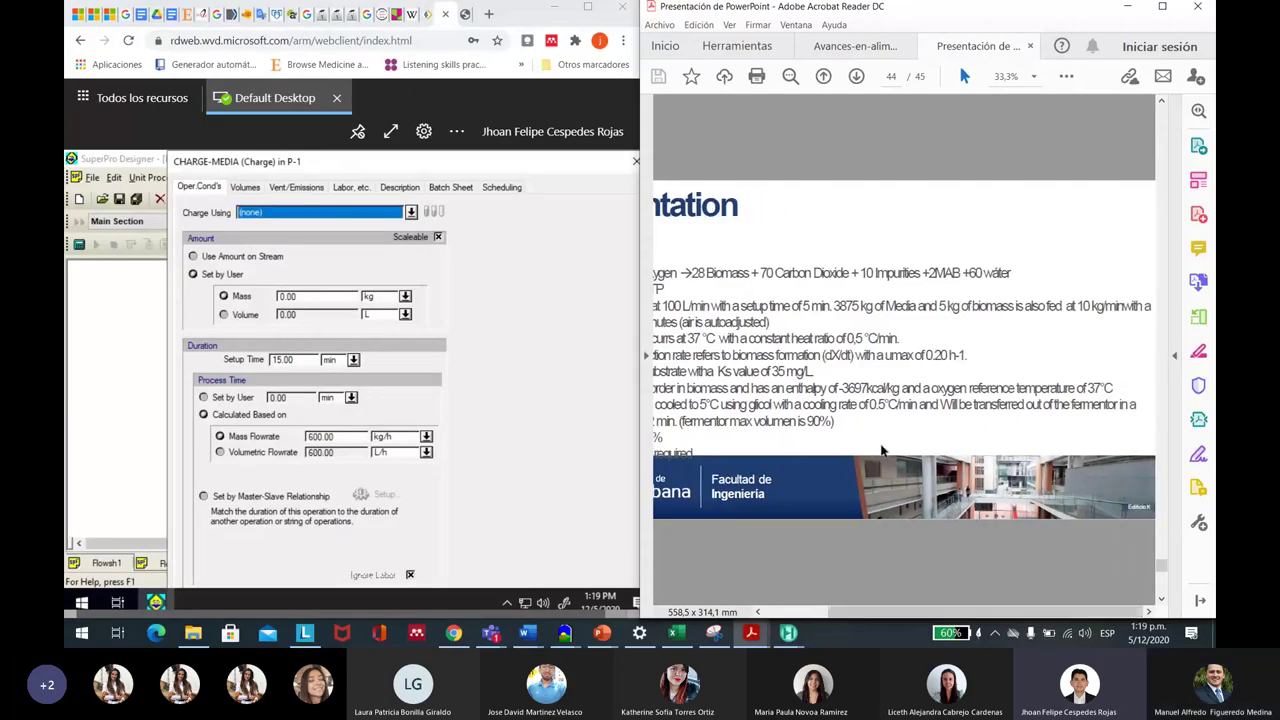
drag(854, 317, 1006, 321)
click(1006, 321)
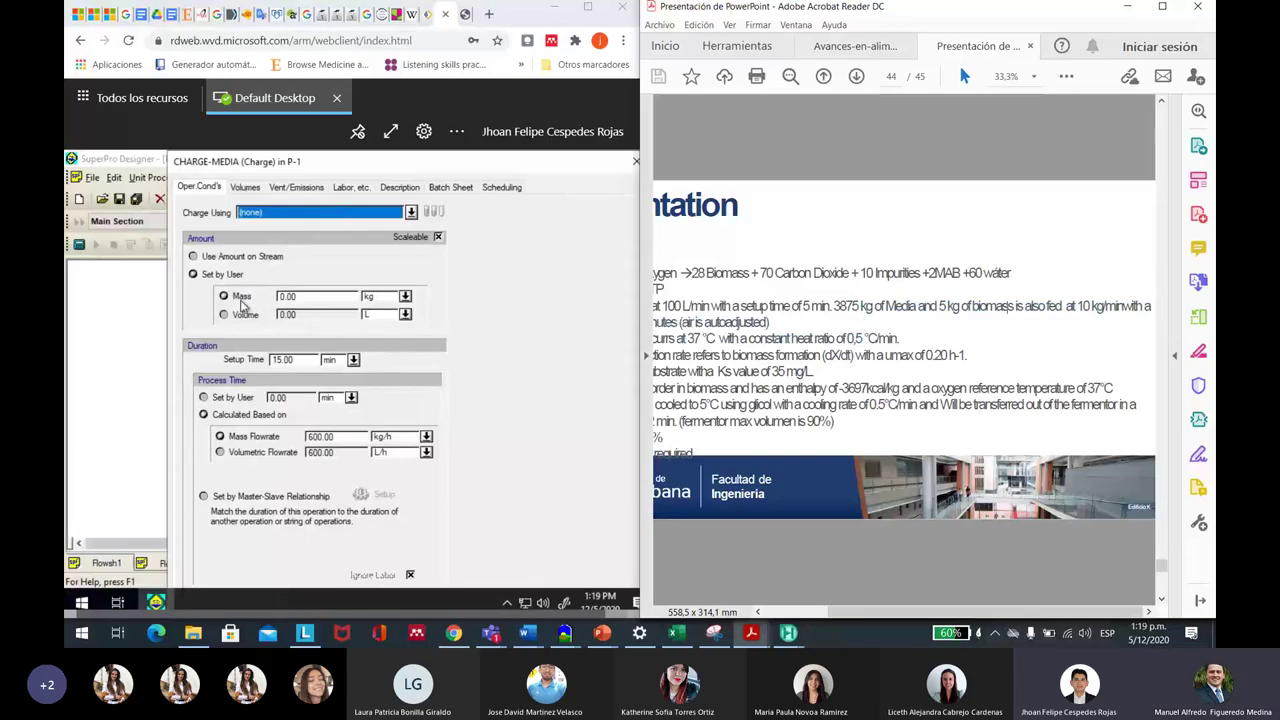
click(306, 296)
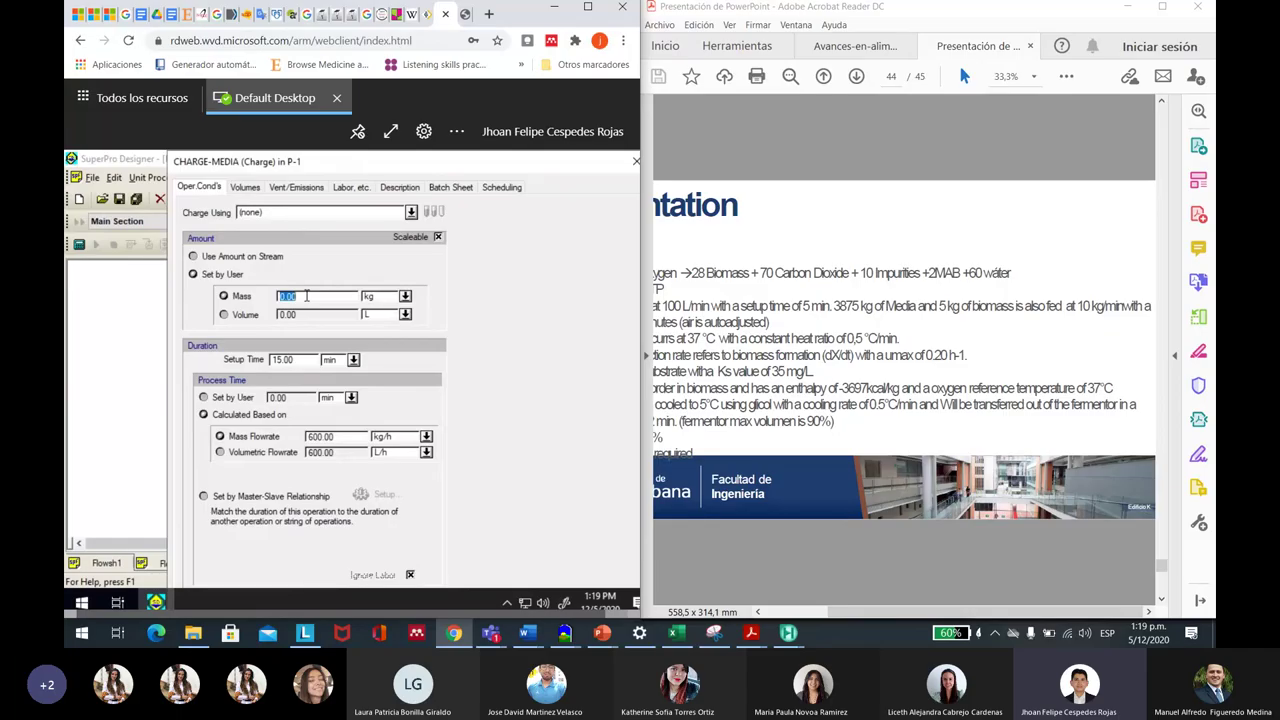
click(306, 296)
click(865, 615)
mouse_move(865, 615)
mouse_down()
mouse_move(797, 615)
mouse_move(860, 615)
mouse_up()
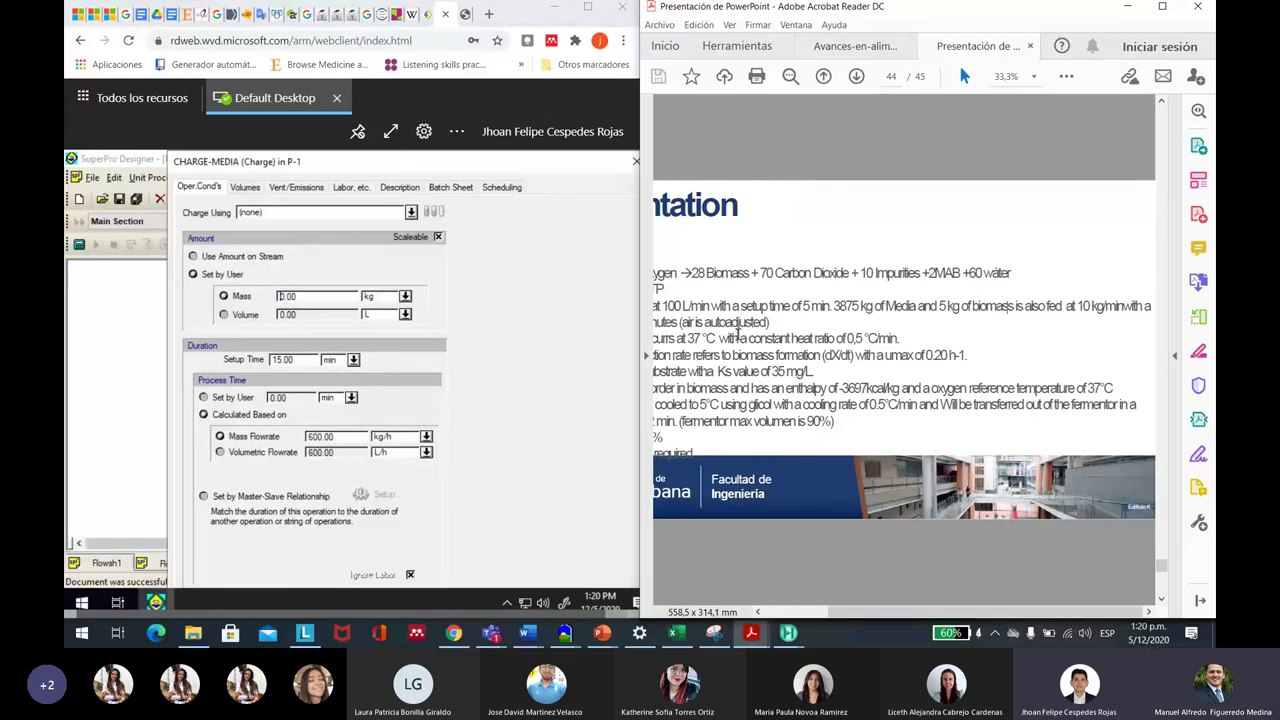
click(305, 296)
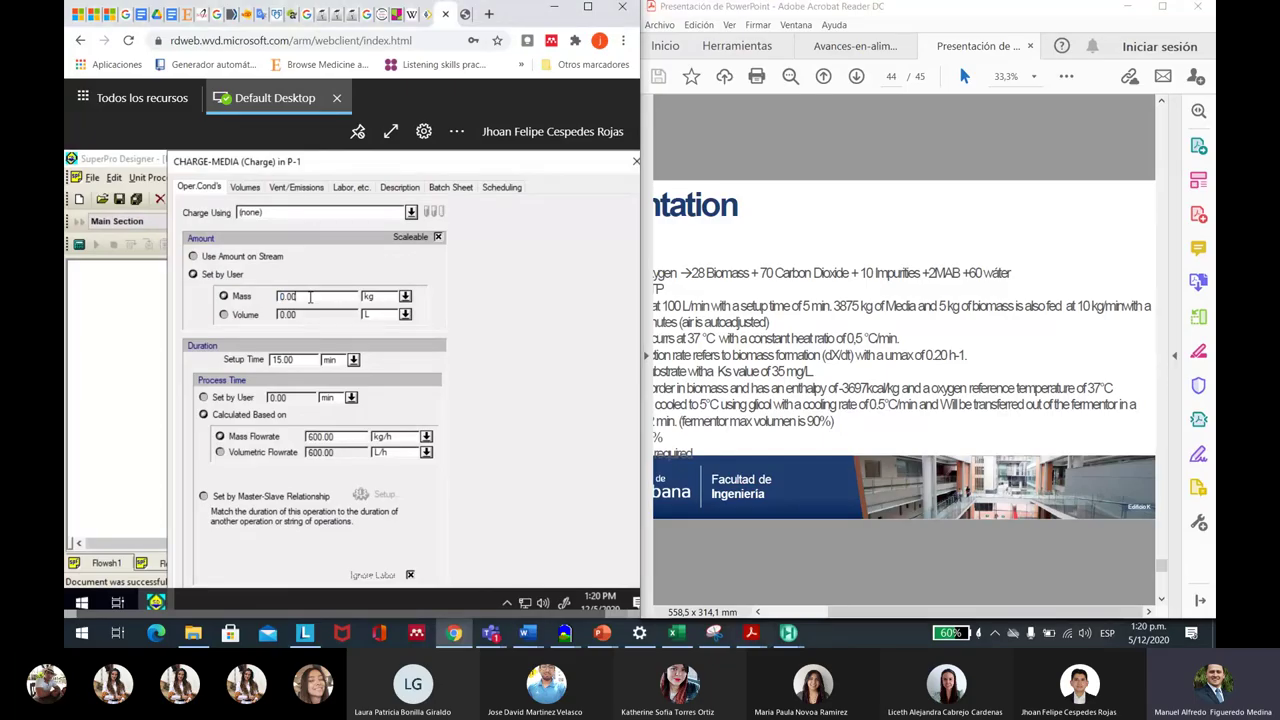
click(411, 212)
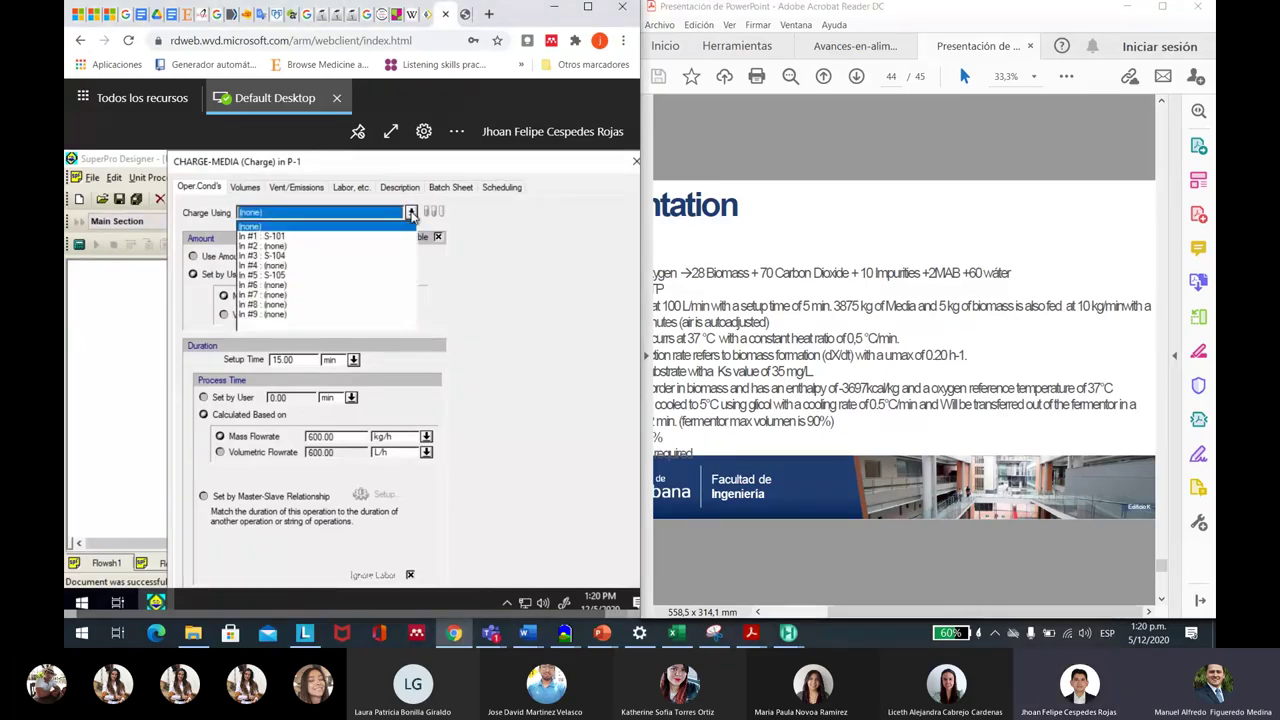
- Set CHARGE-MEDIA to draw from input stream S-104 and view its composition full screen
click(272, 256)
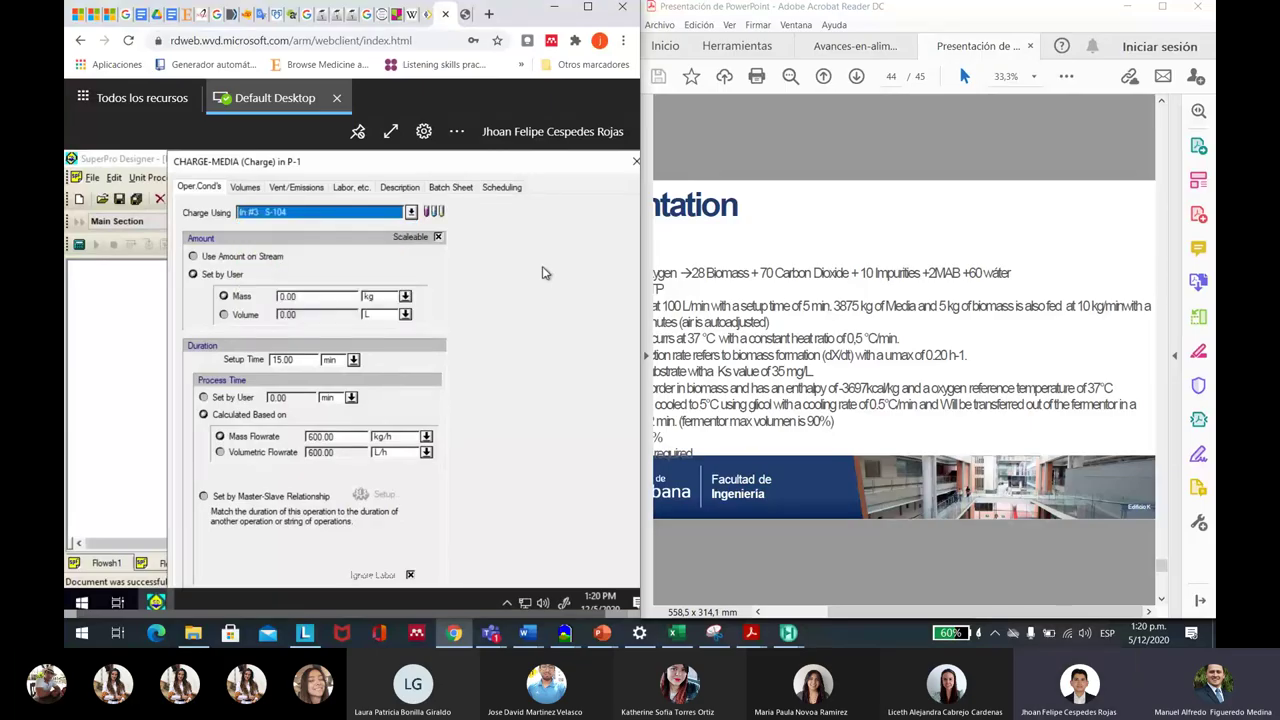
click(433, 211)
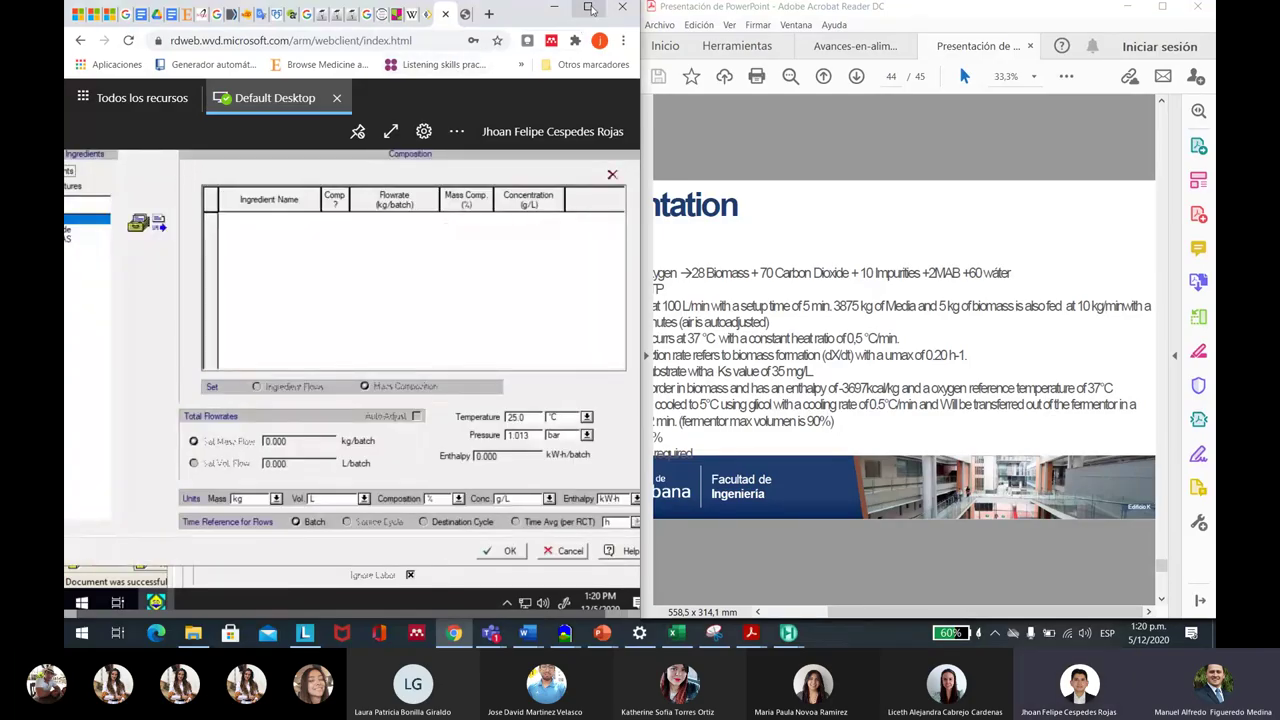
click(590, 9)
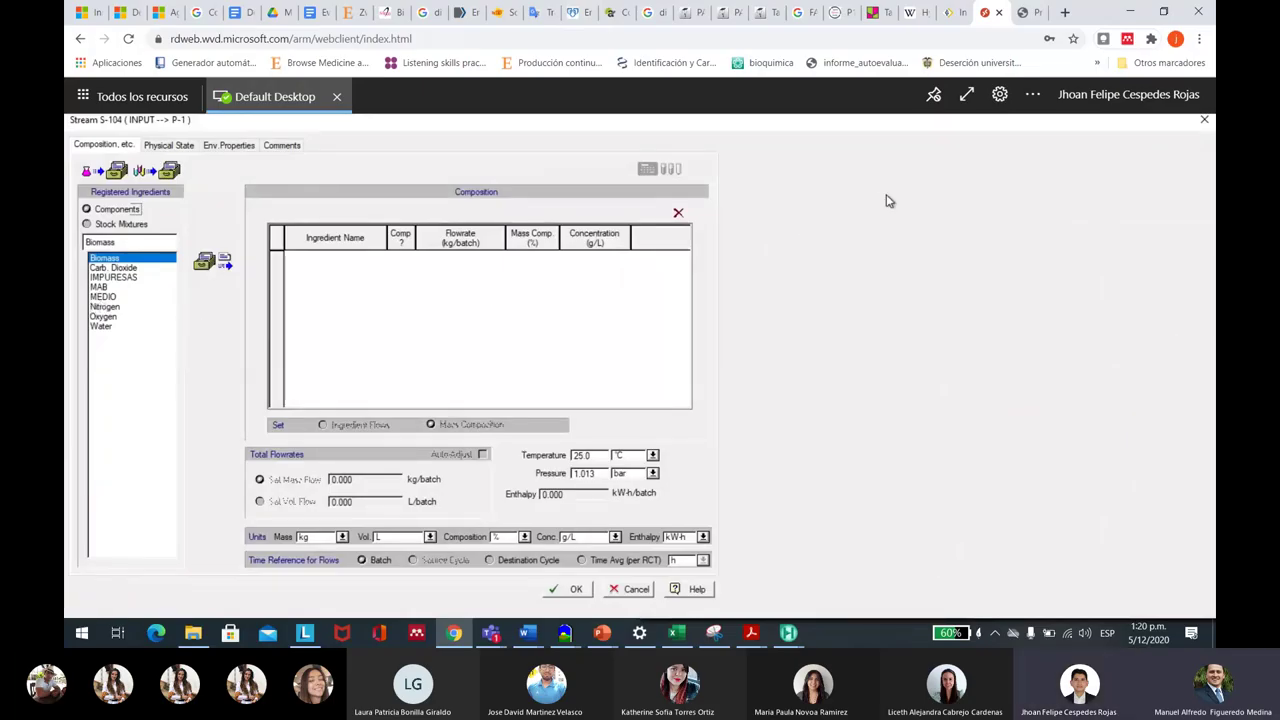
click(966, 94)
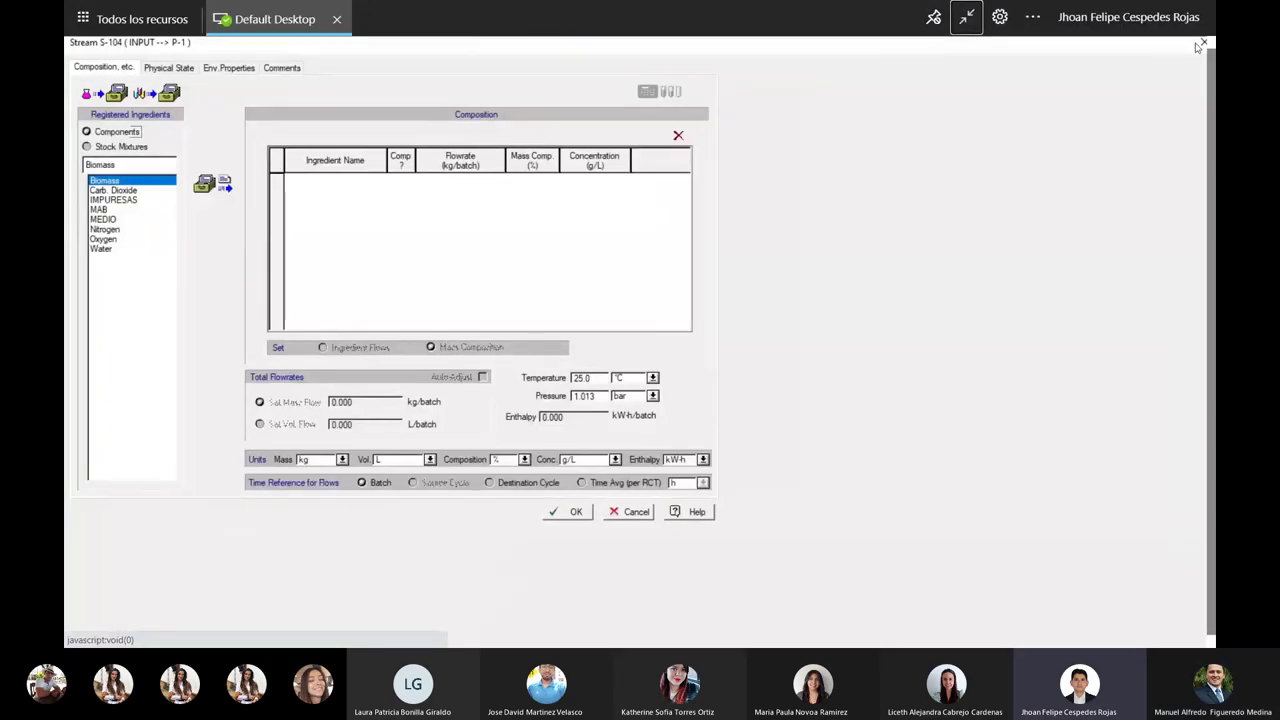
- Close the S-104 composition and CHARGE-MEDIA settings, answering Yes to both prompts
click(1201, 45)
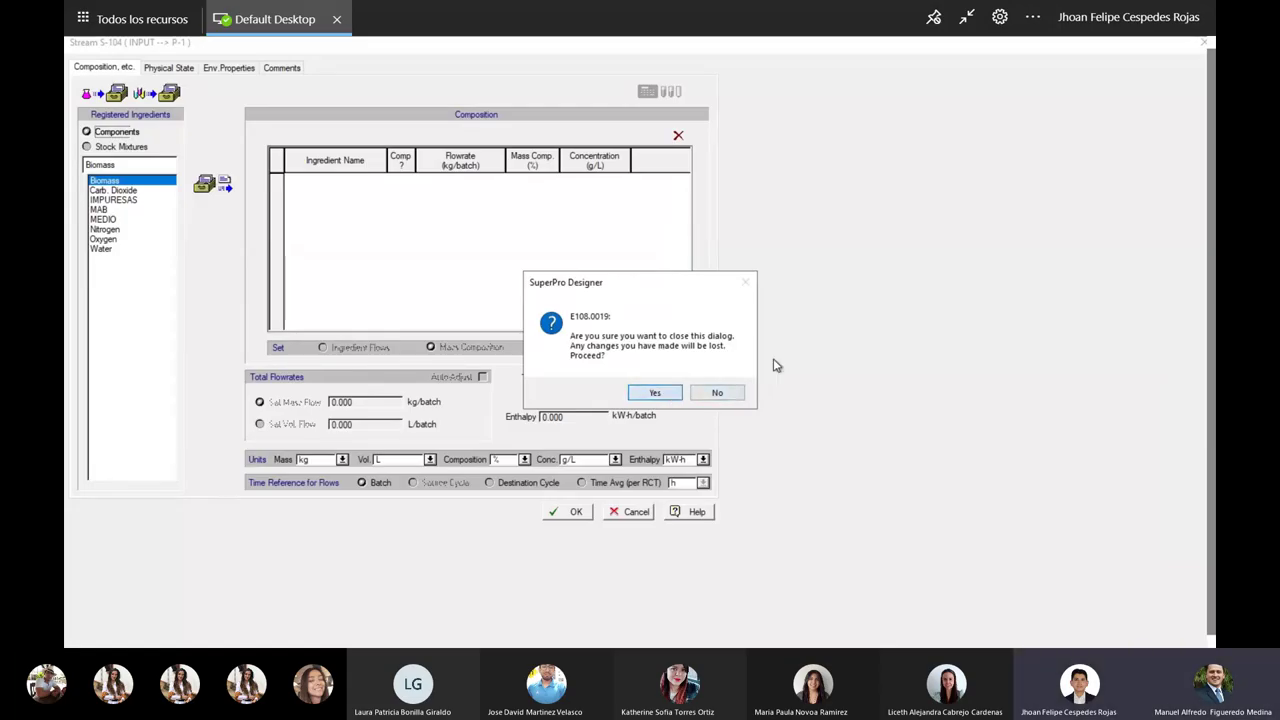
key(Return)
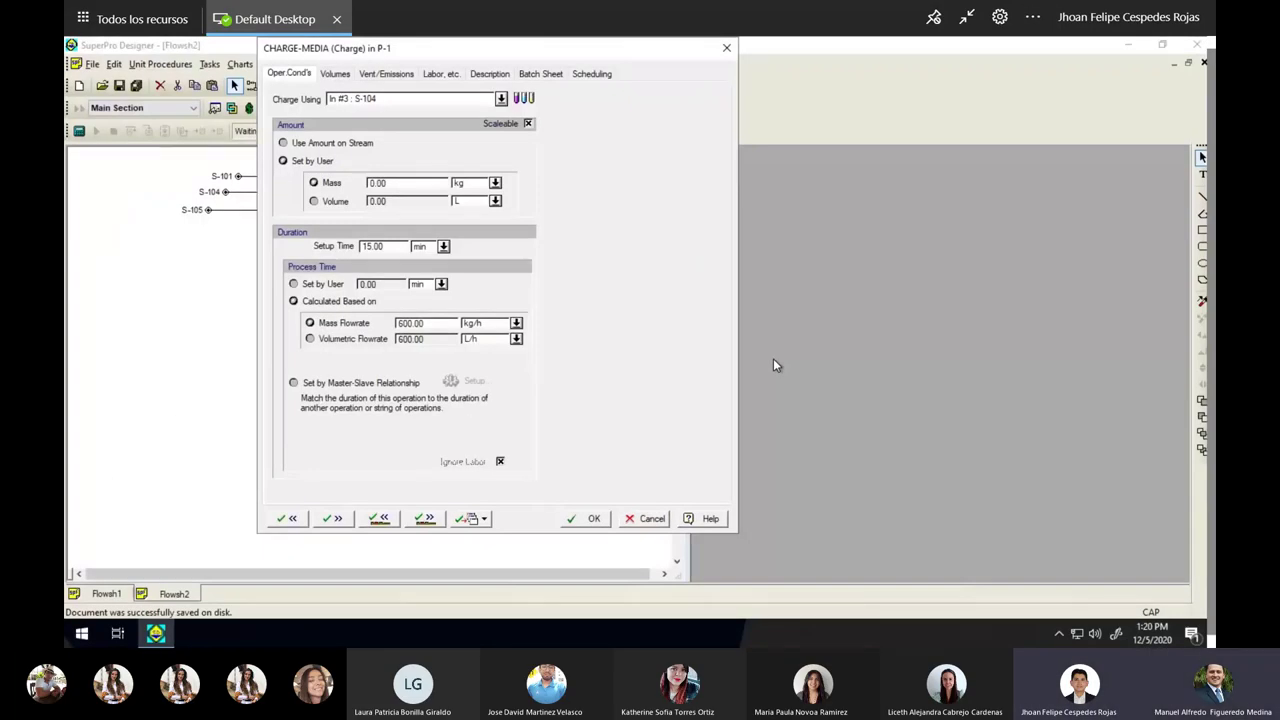
click(720, 54)
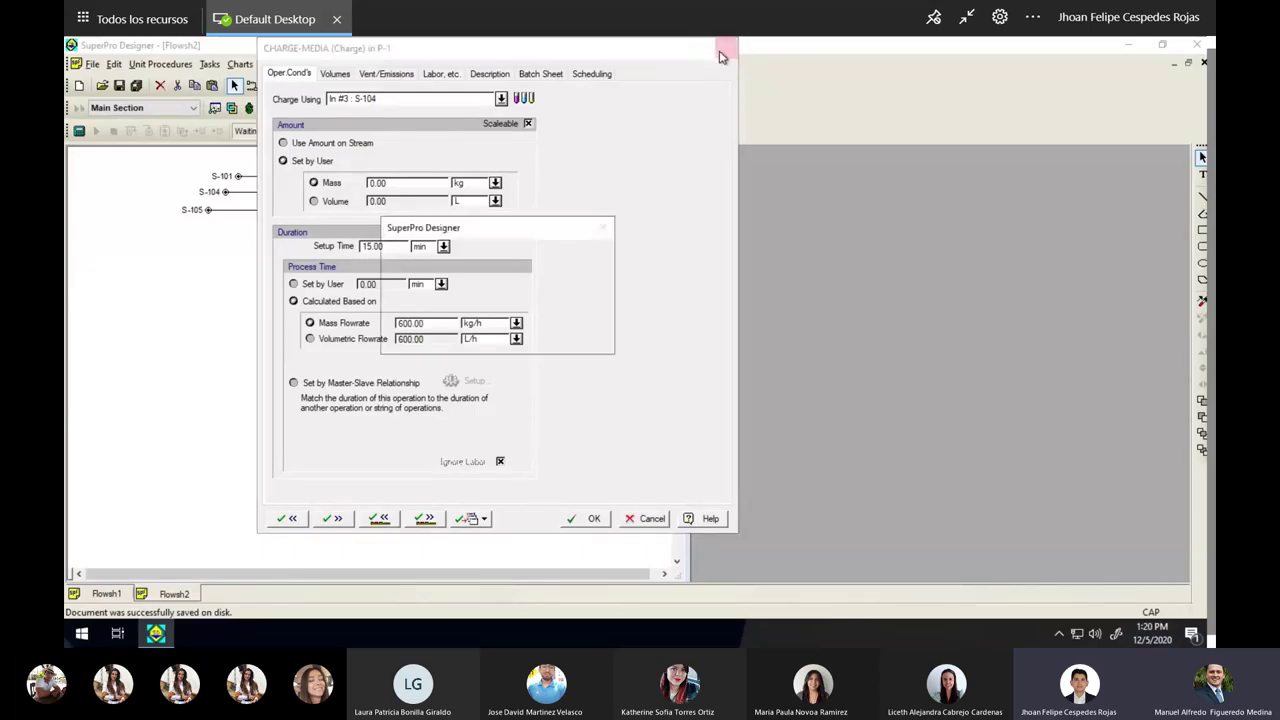
click(512, 339)
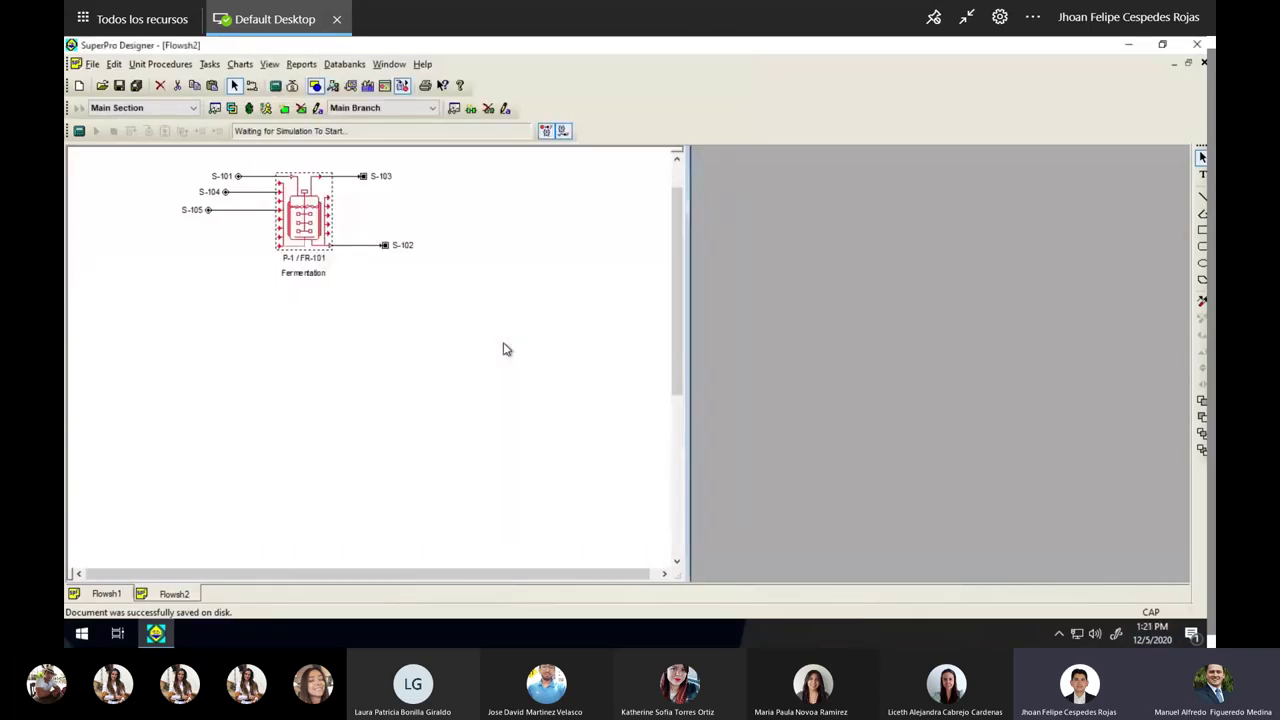
- Add Biomass (100%, 1050 g/L) and MEDIO to stream S-104, then restore the side-by-side layout
double_click(252, 194)
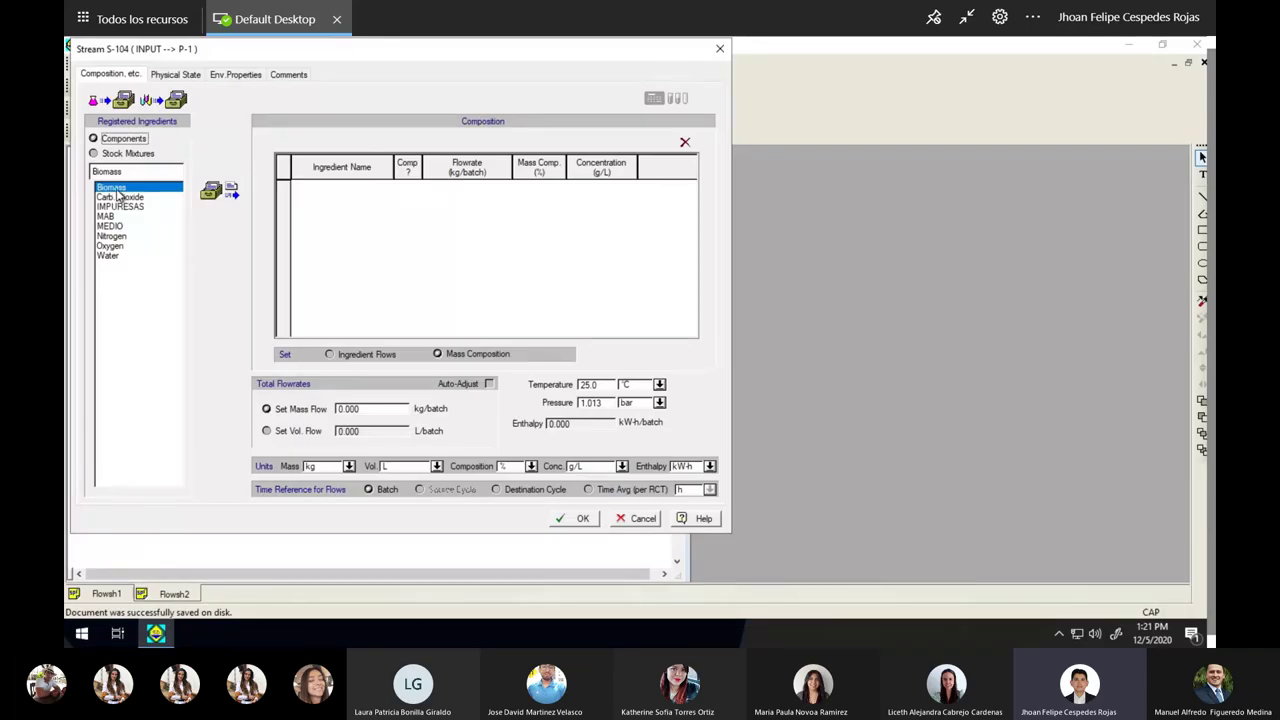
double_click(113, 188)
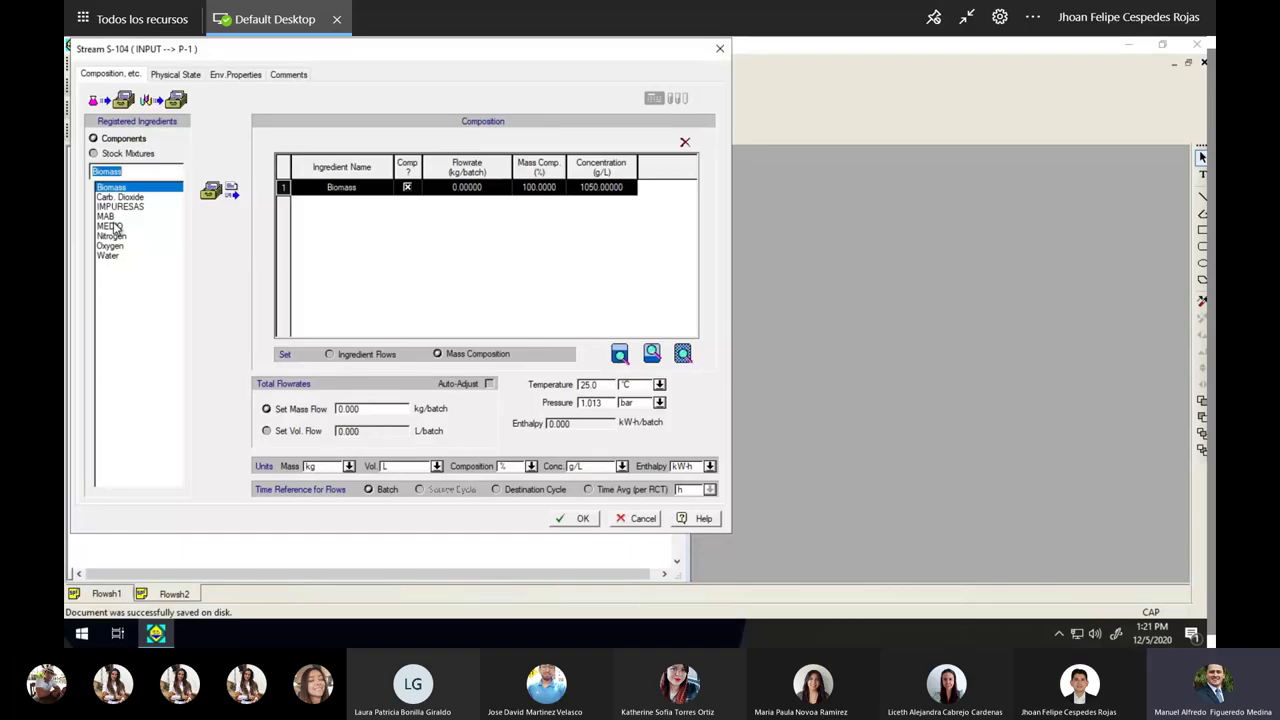
drag(110, 226, 508, 206)
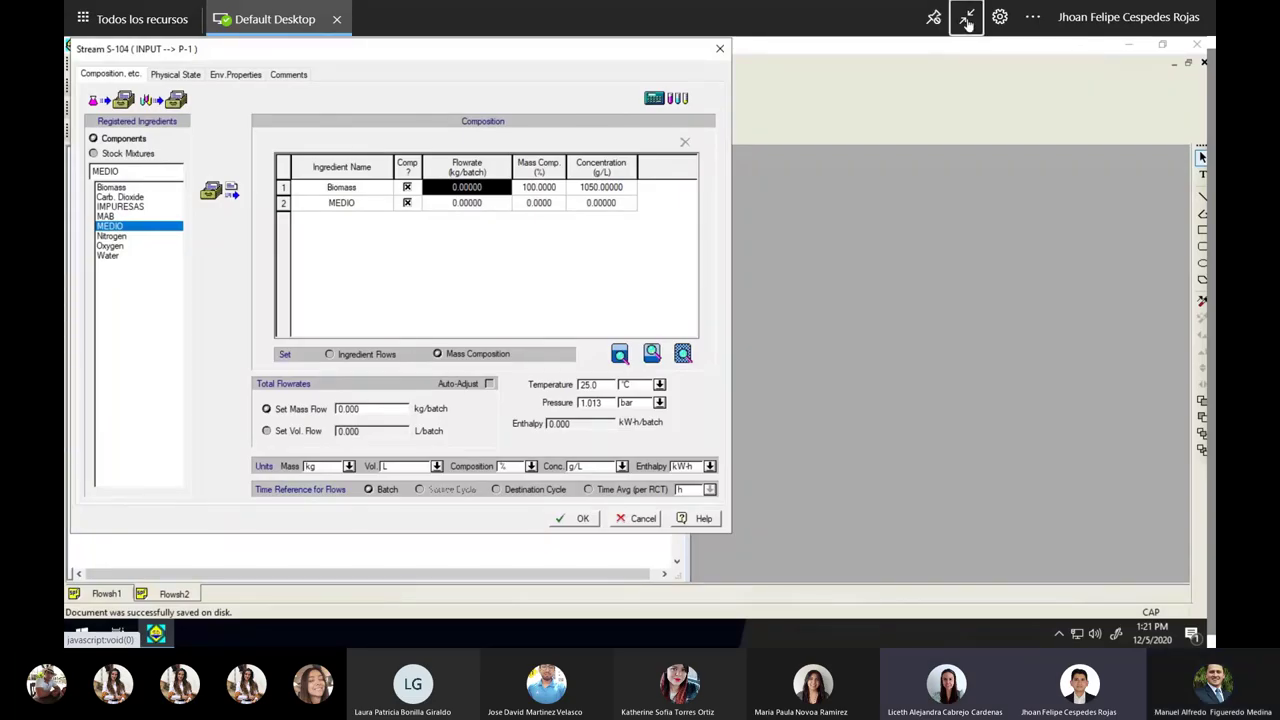
click(966, 18)
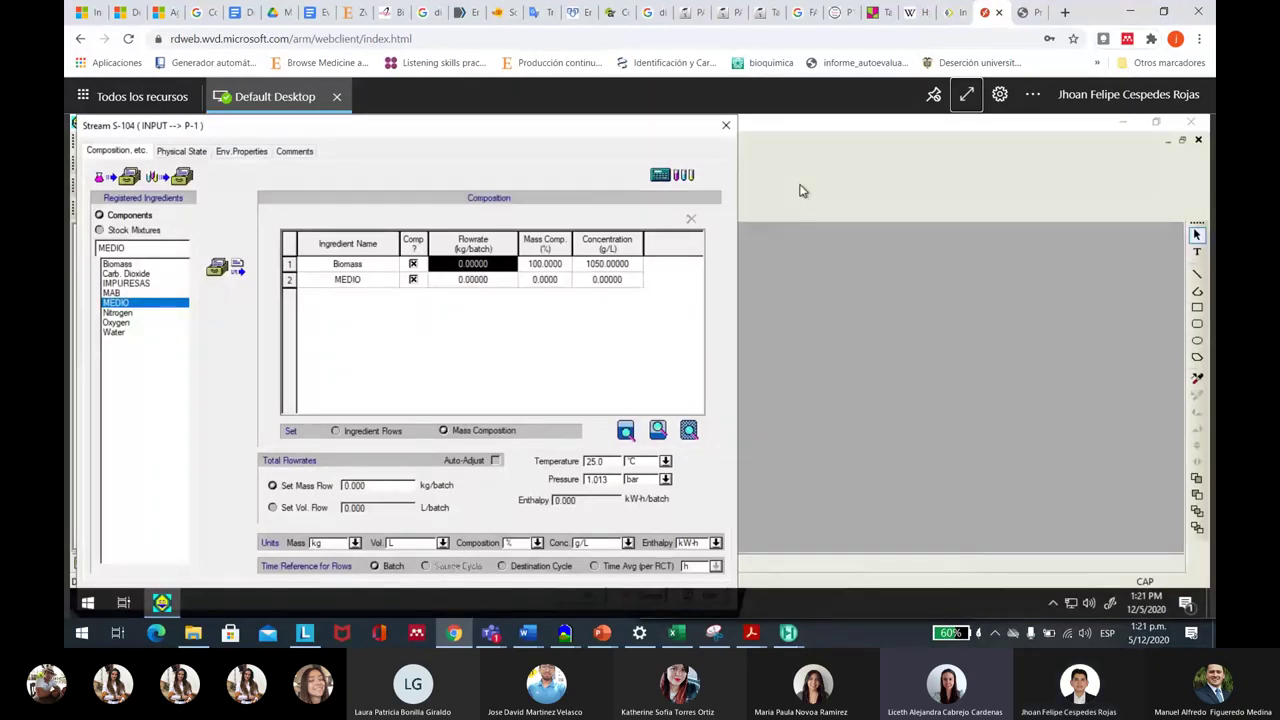
key(alt+Tab)
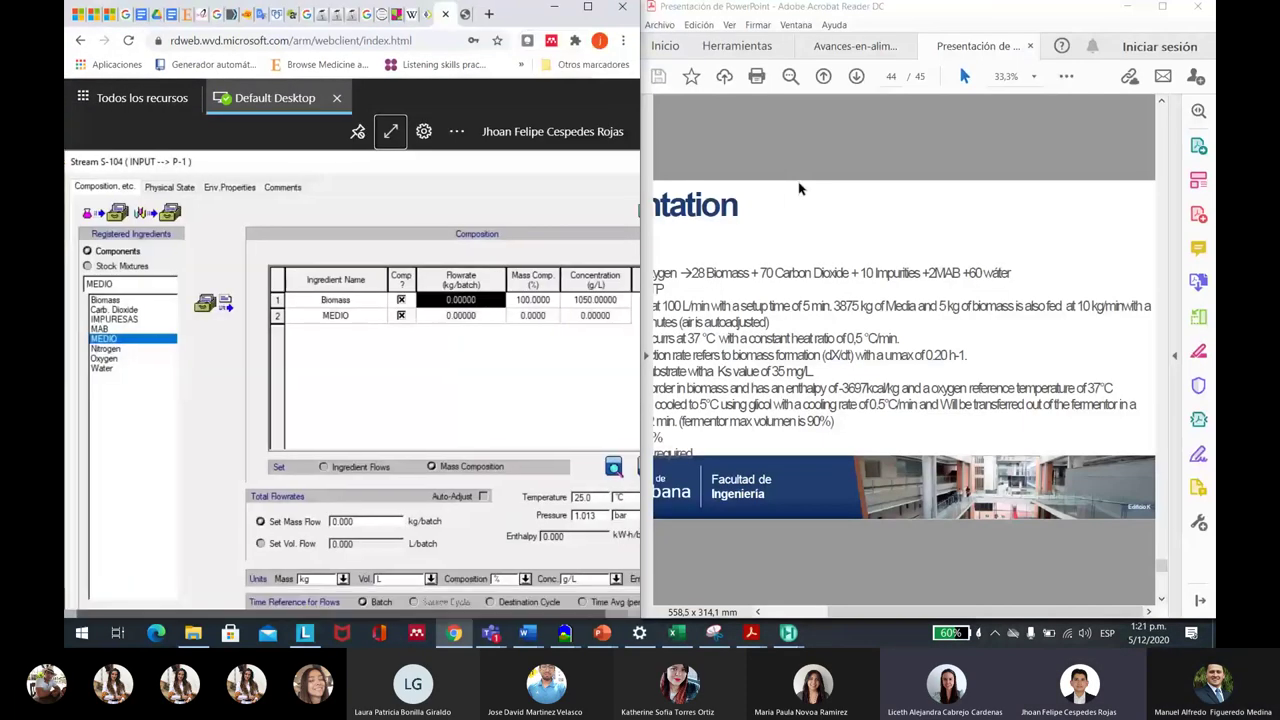
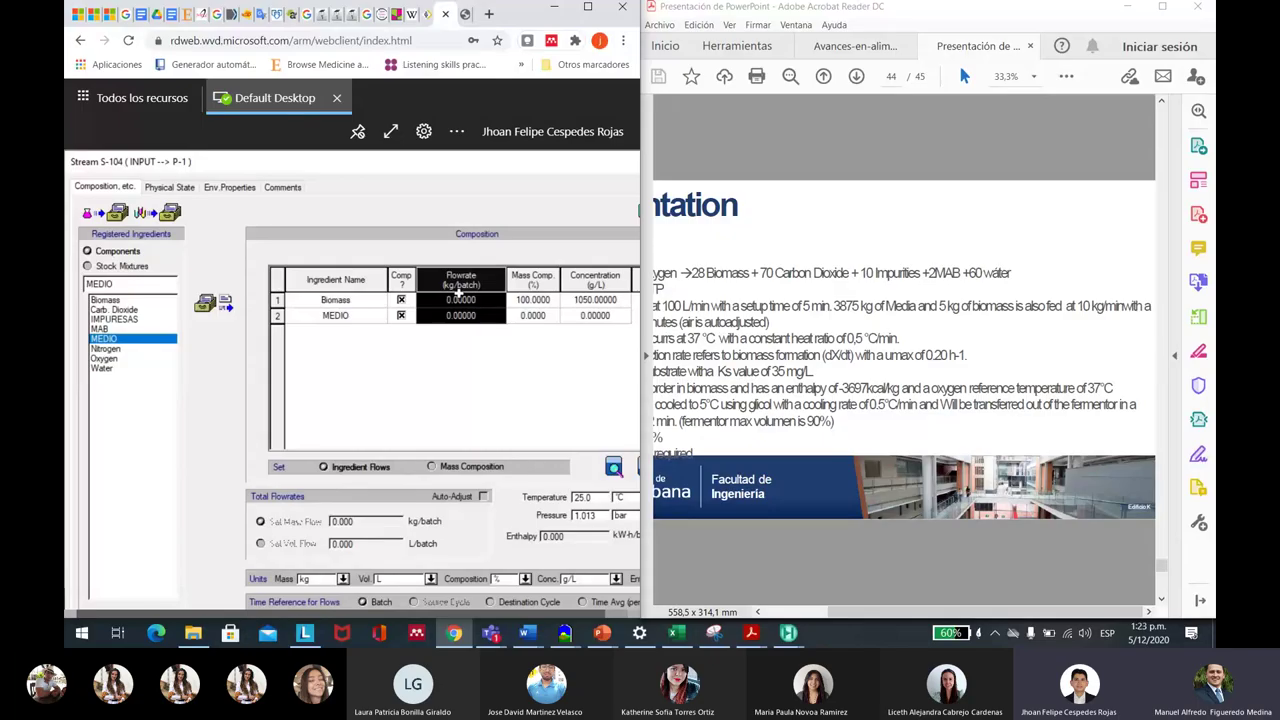
- Enter flowrates of 5 kg Biomass and 375 kg MEDIO for stream S-104
click(462, 312)
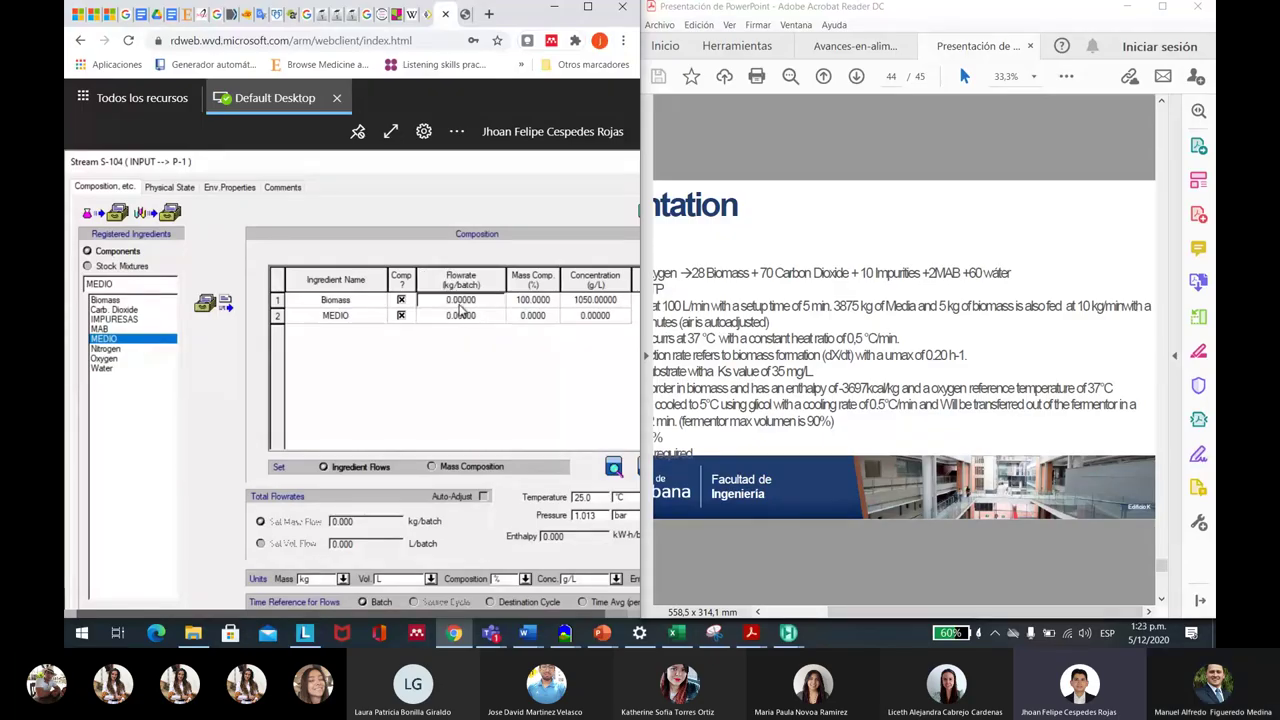
click(459, 299)
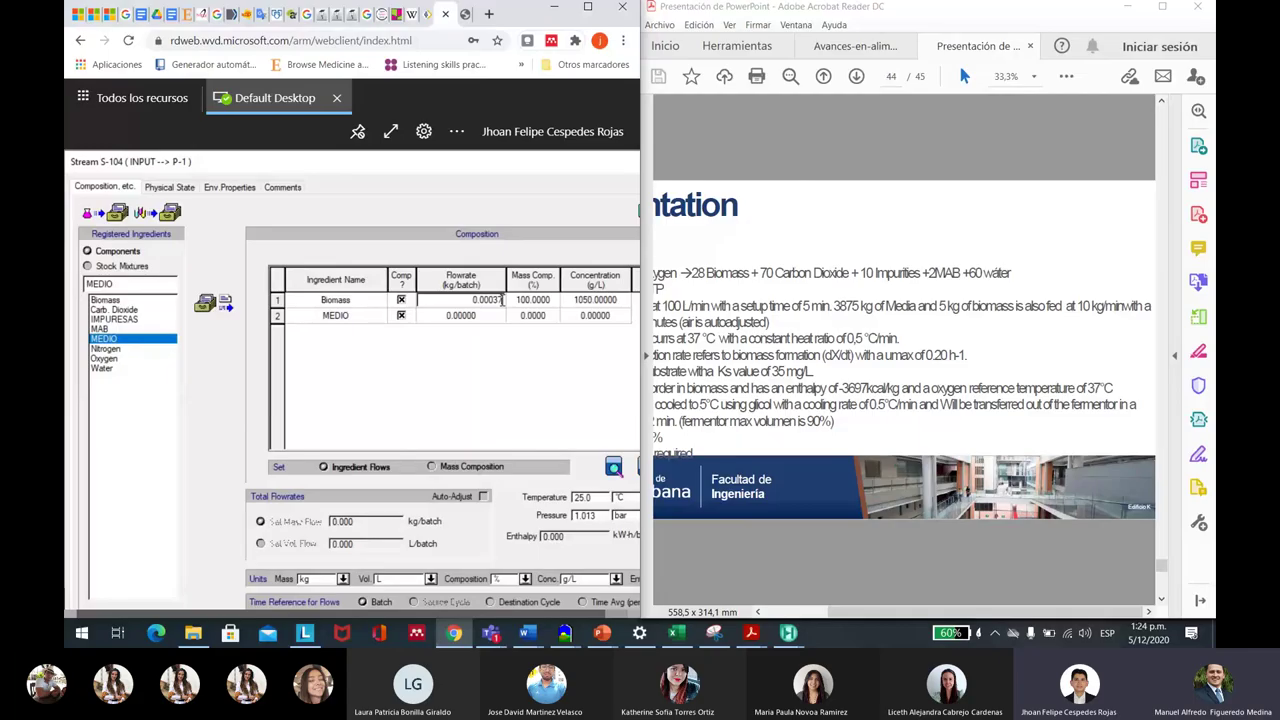
text(375)
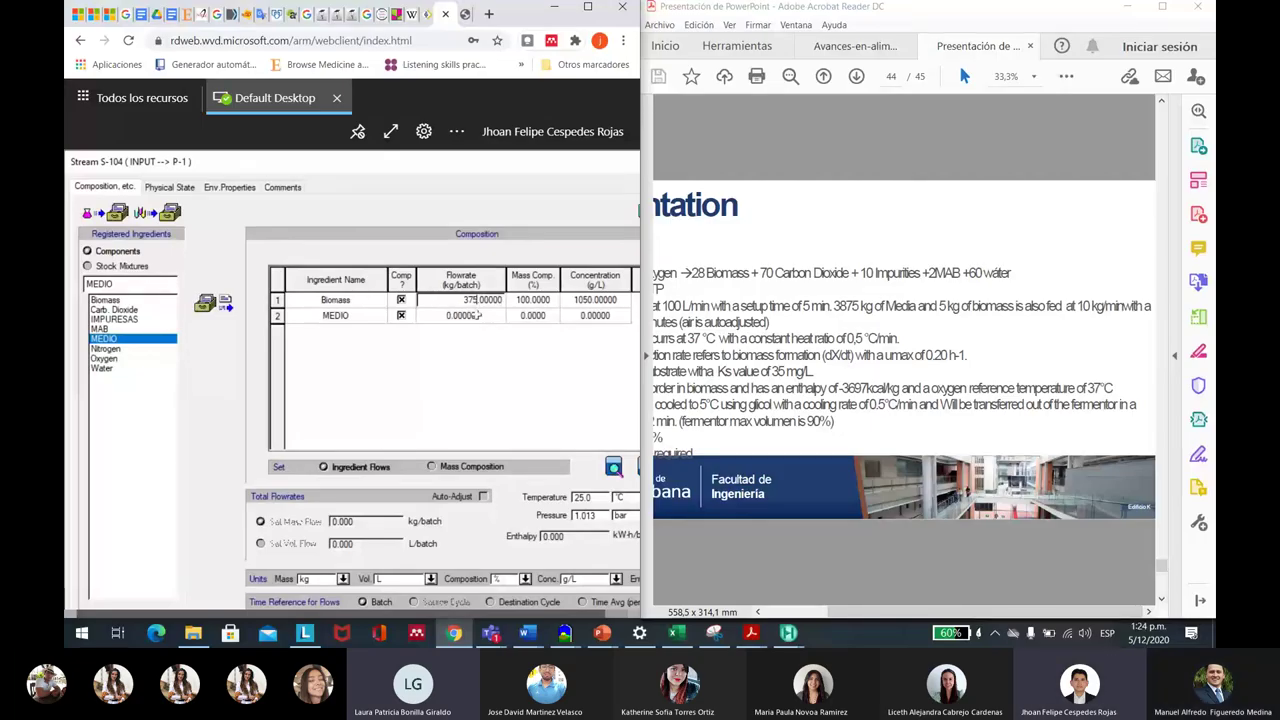
click(478, 315)
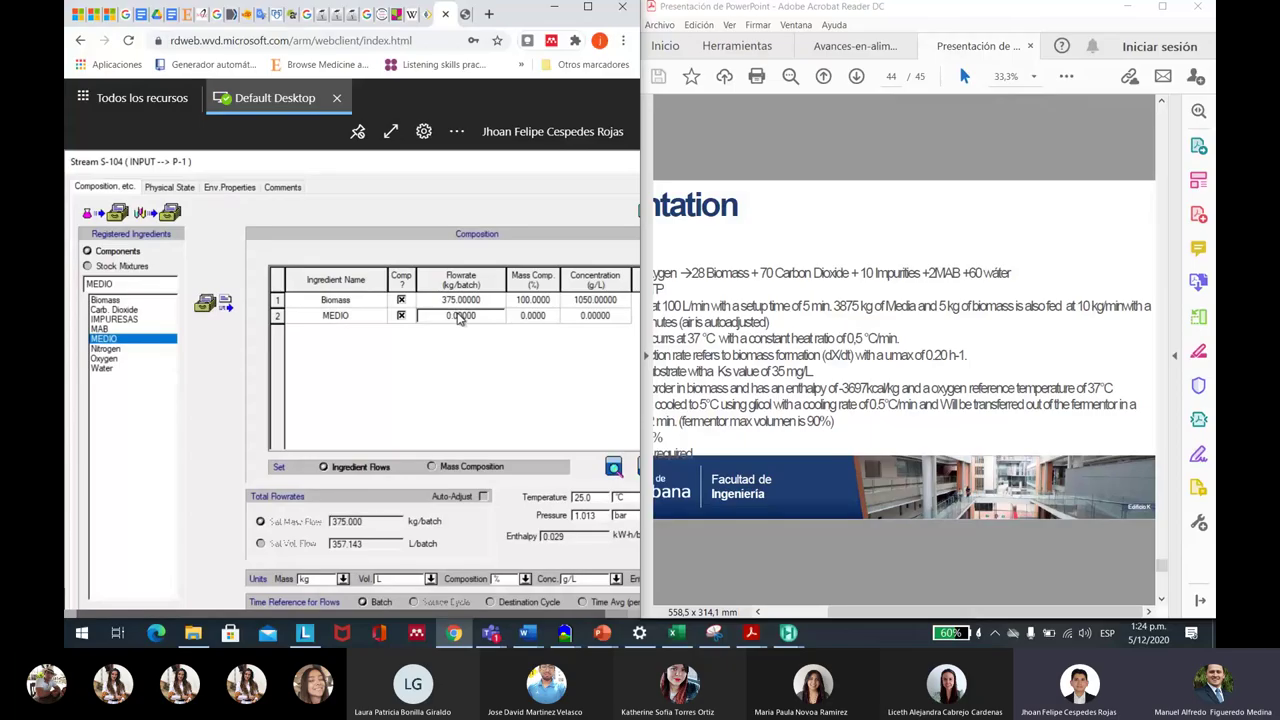
text(375.00000)
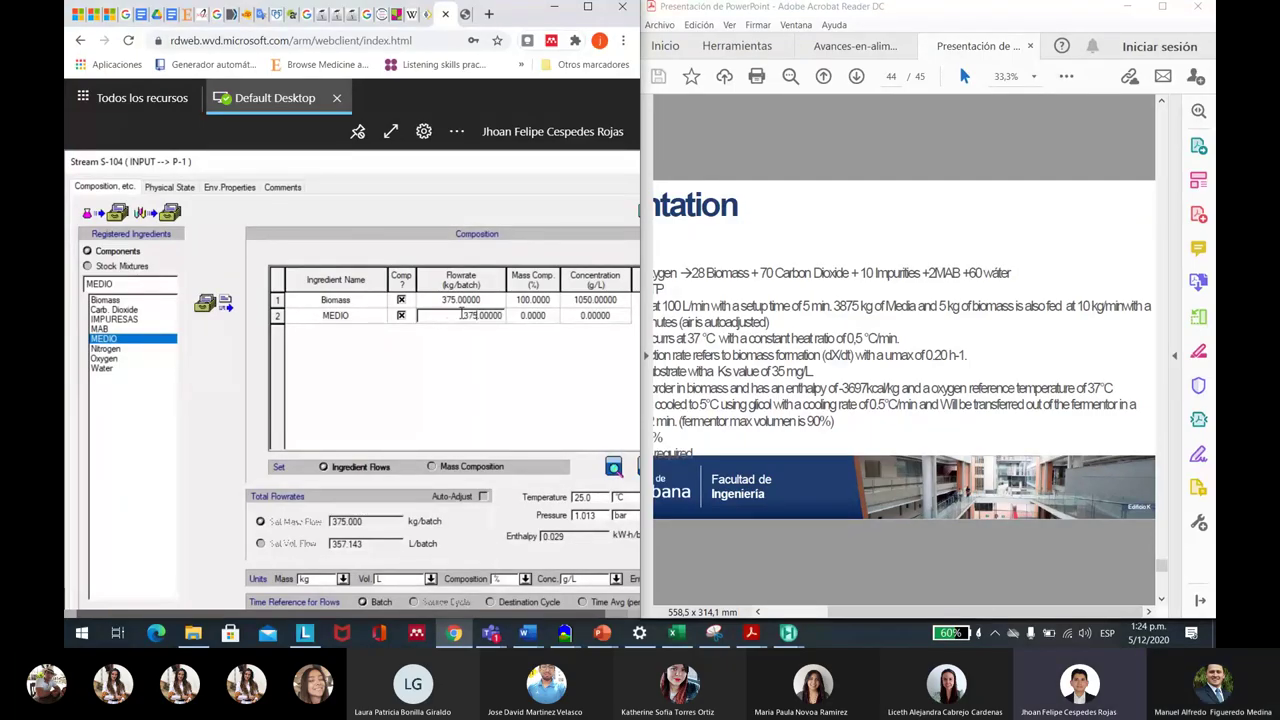
click(482, 305)
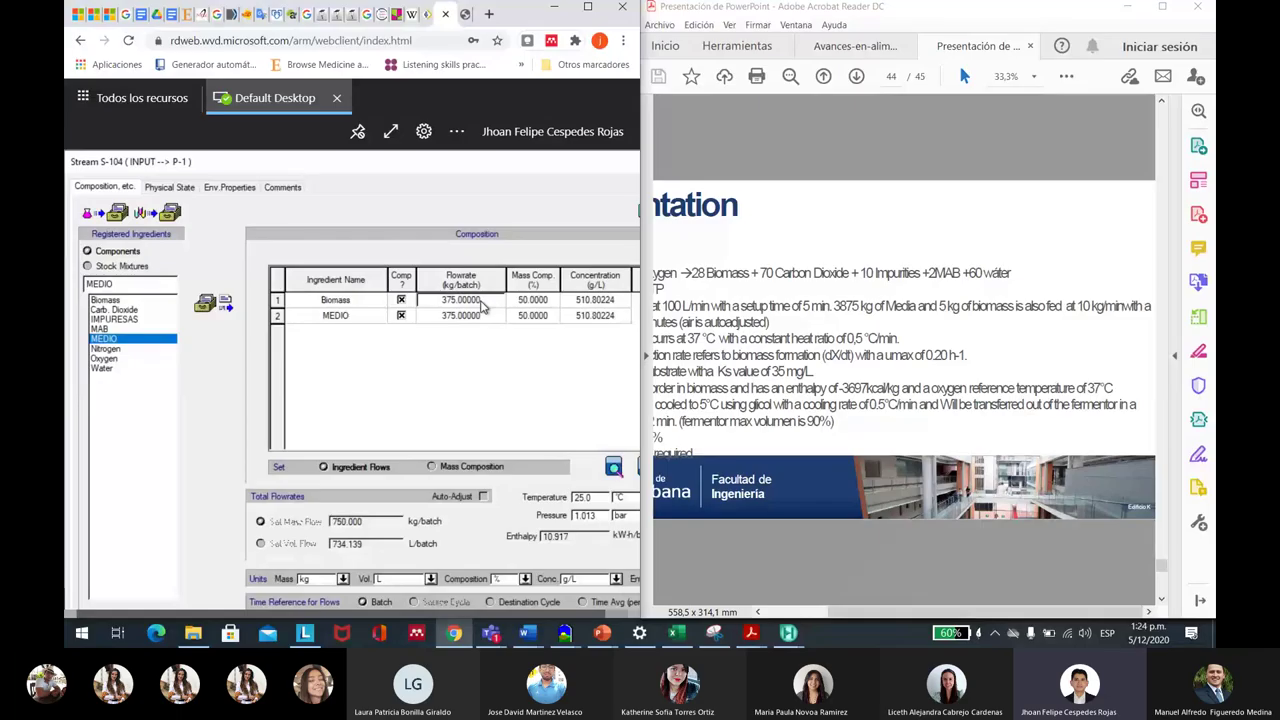
text(5)
click(532, 315)
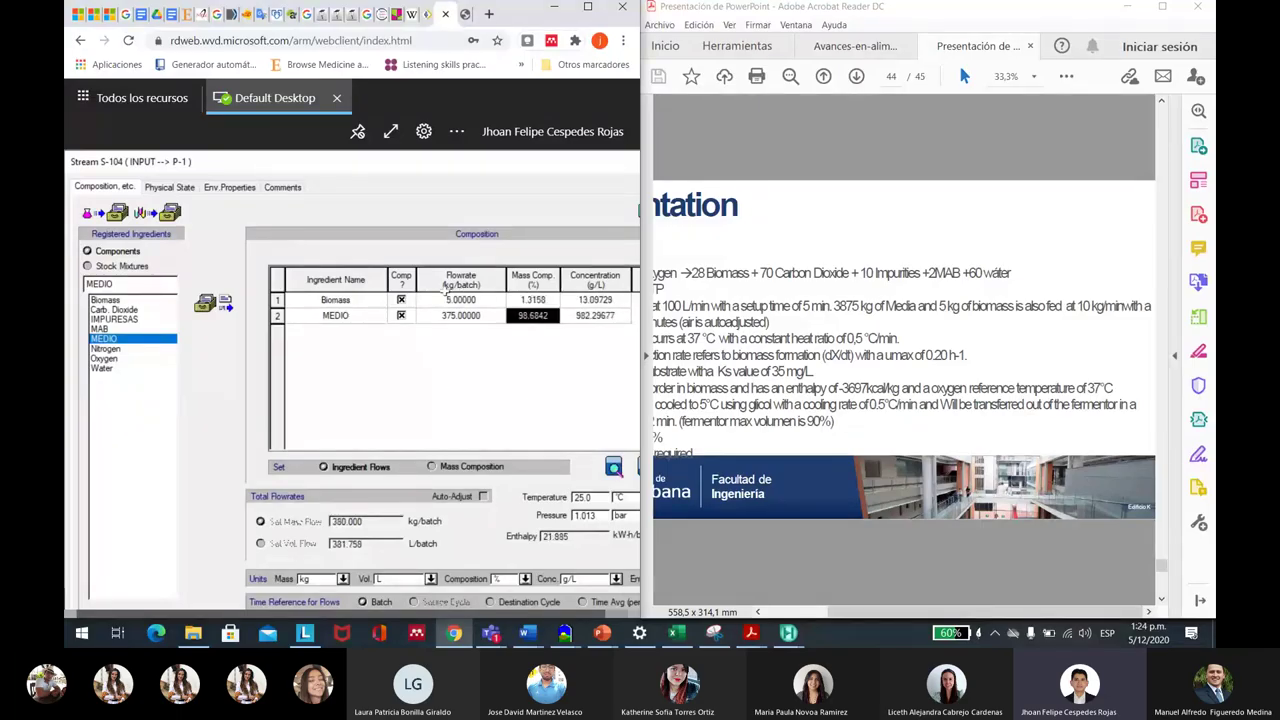
- Make the remote desktop full screen and accept the 380 kg S-104 composition
click(588, 8)
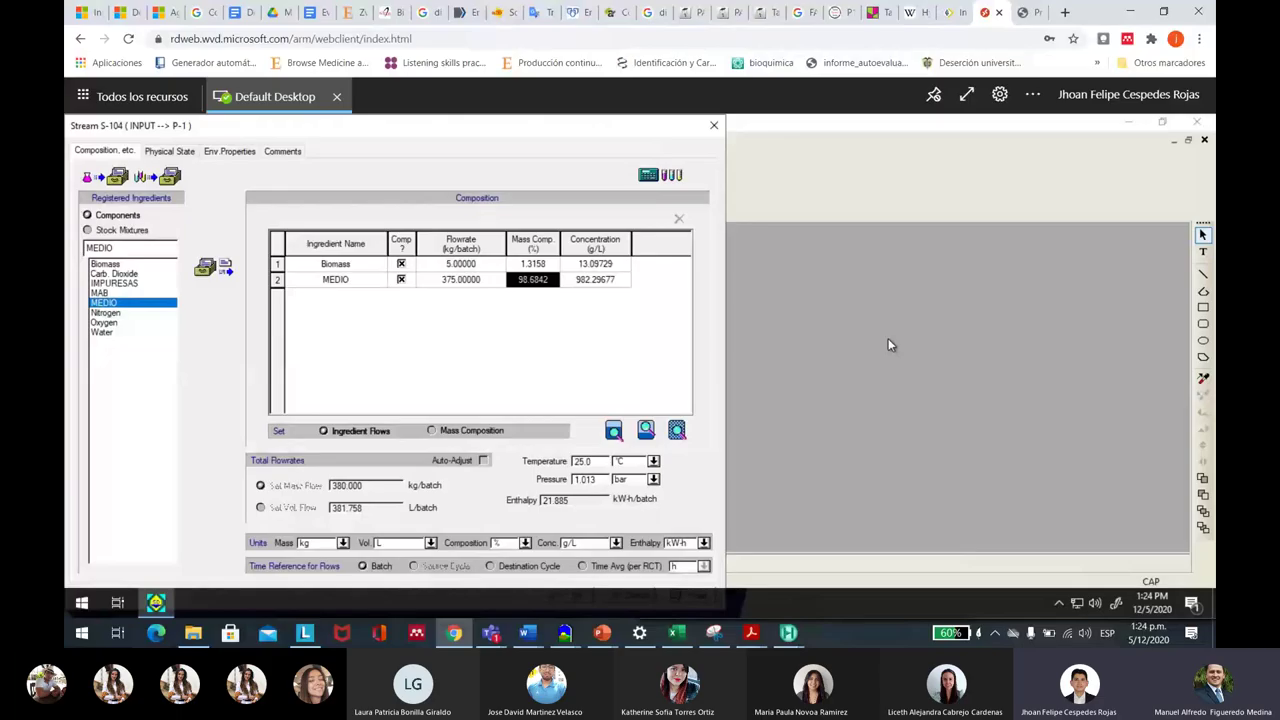
click(966, 100)
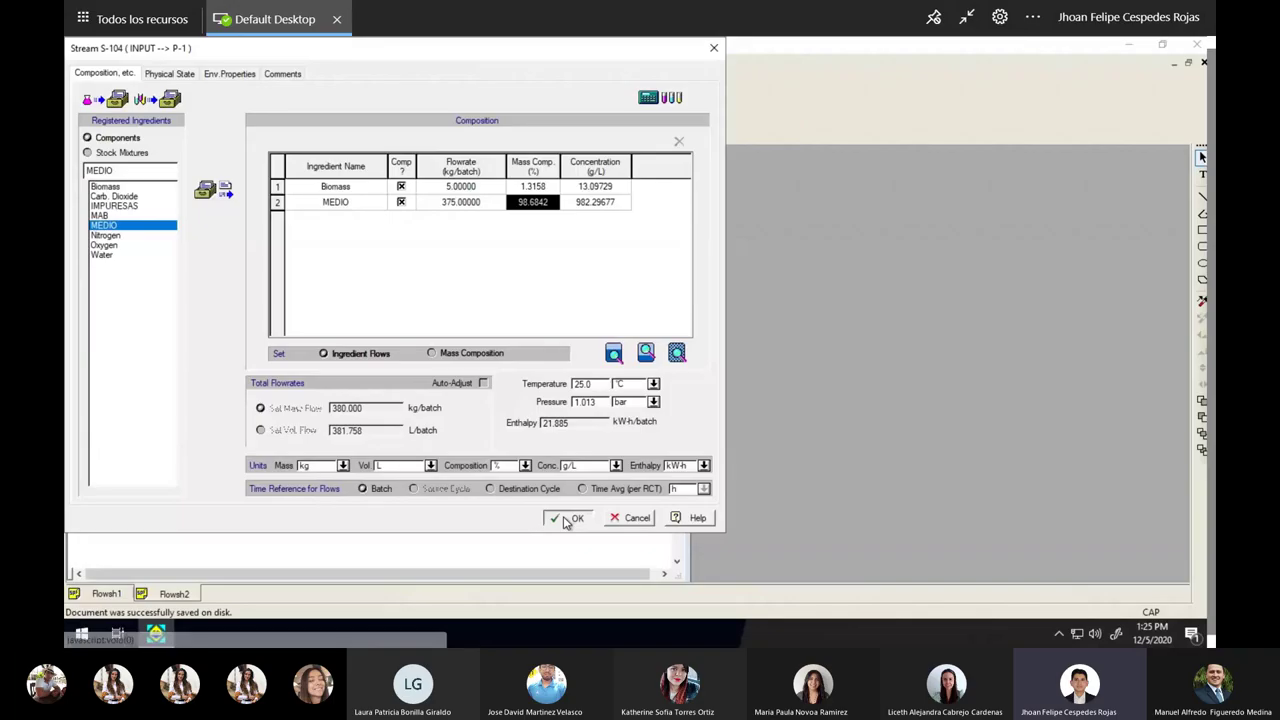
click(567, 519)
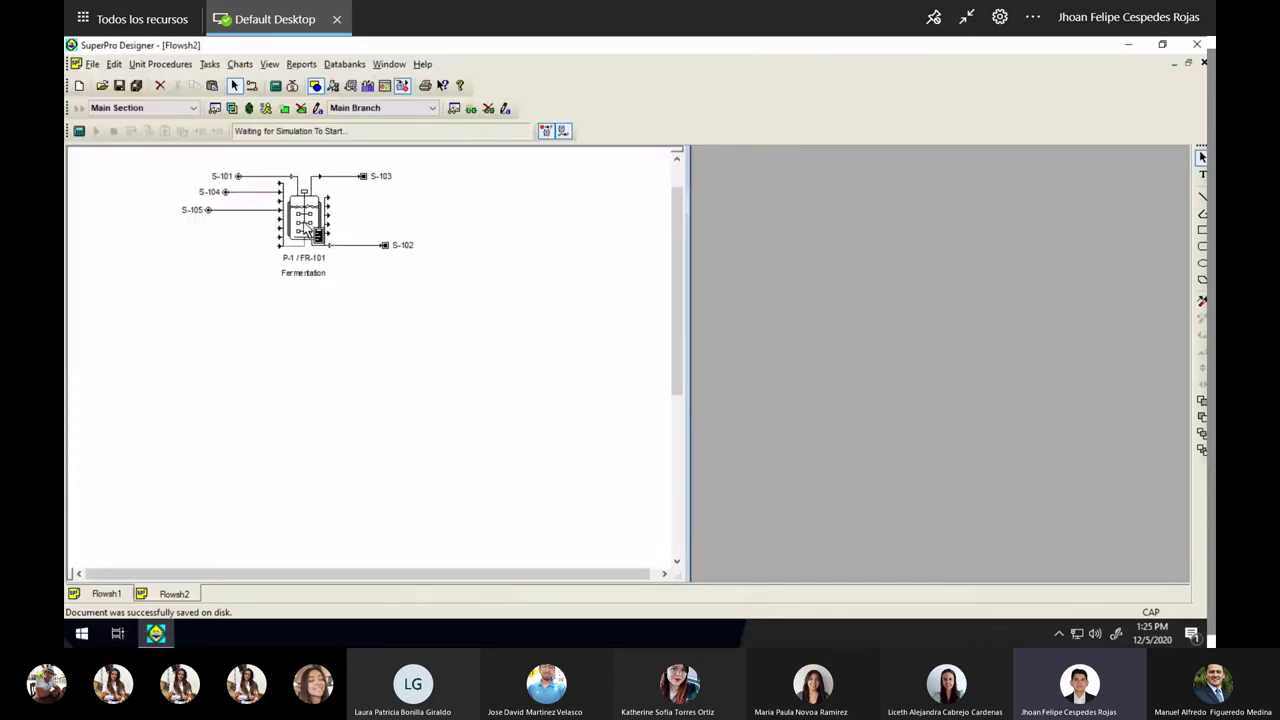
- Open P-1's CHARGE-WATER operation data and advance to CHARGE-MEDIA
right_click(305, 222)
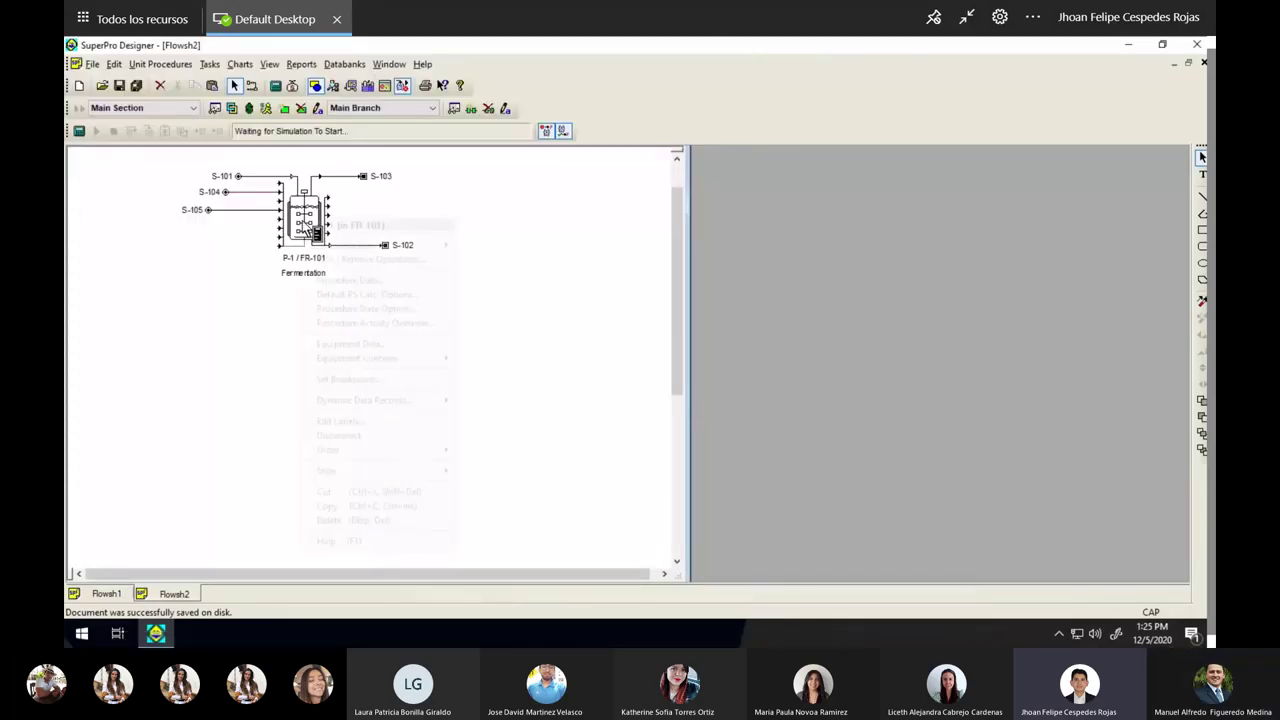
mouse_move(444, 250)
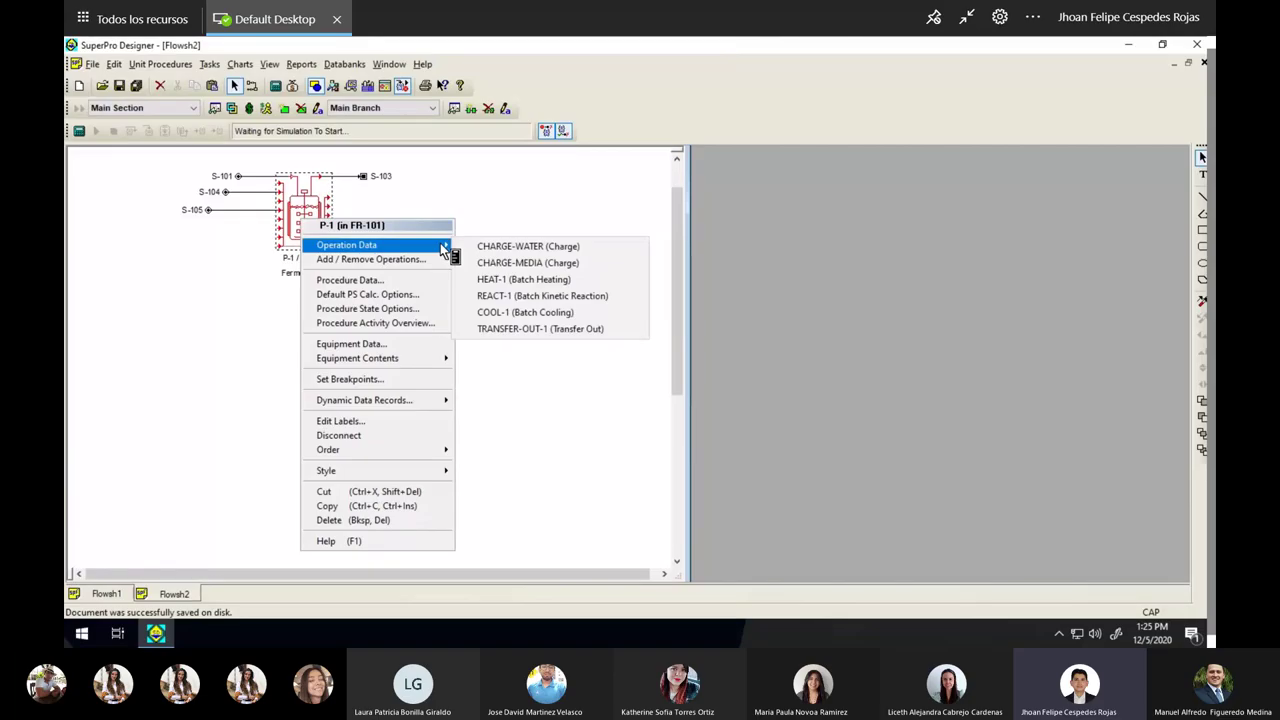
click(510, 250)
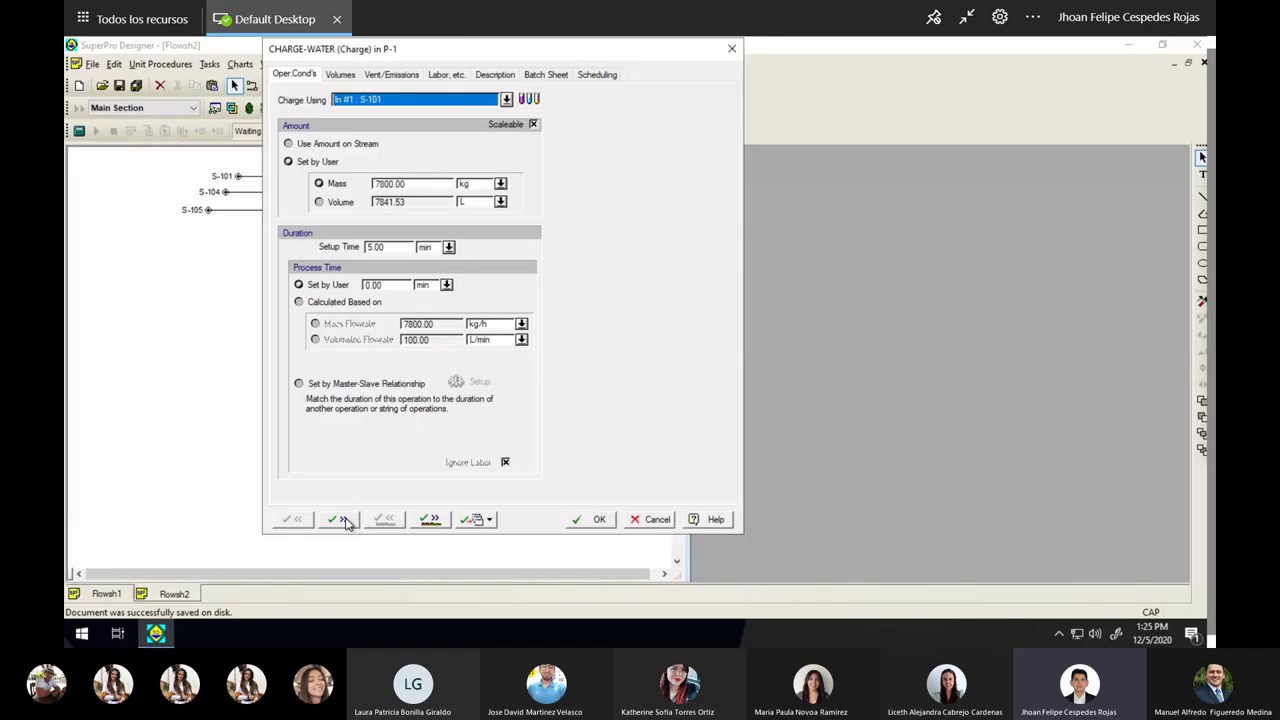
click(340, 520)
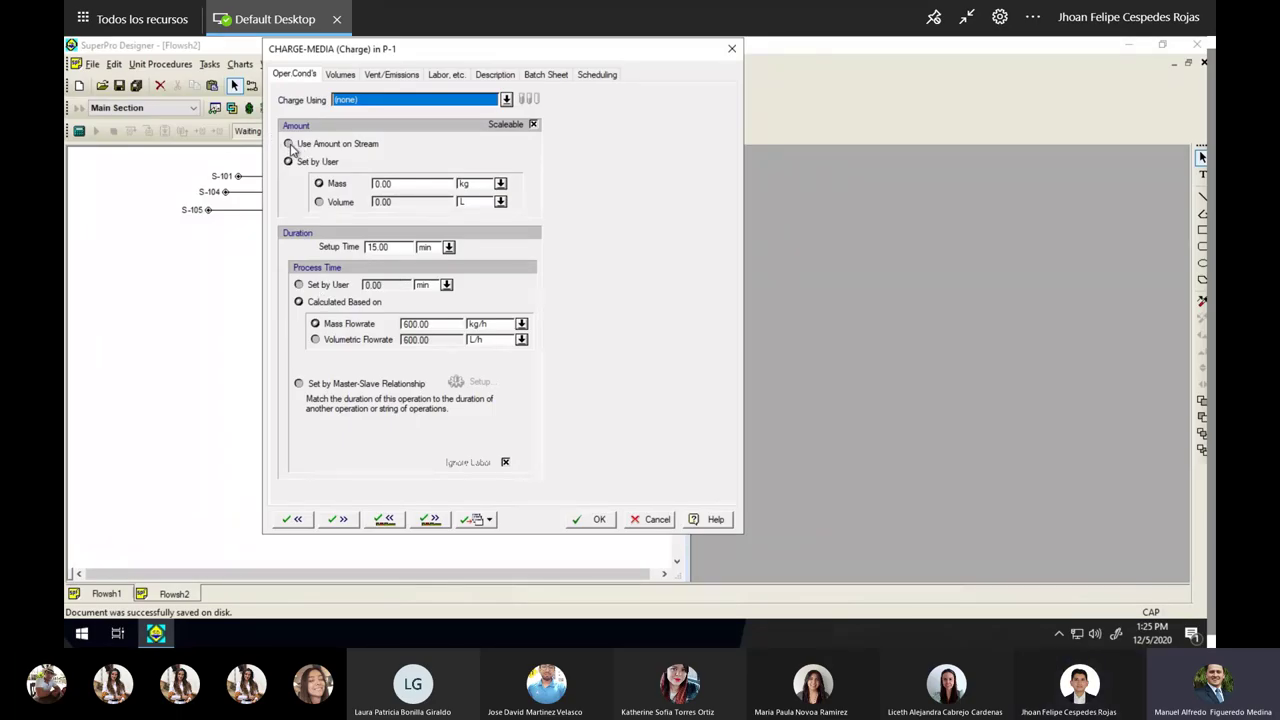
- Have CHARGE-MEDIA take its 380 kg amount from inlet stream S-104, then accept it
click(289, 144)
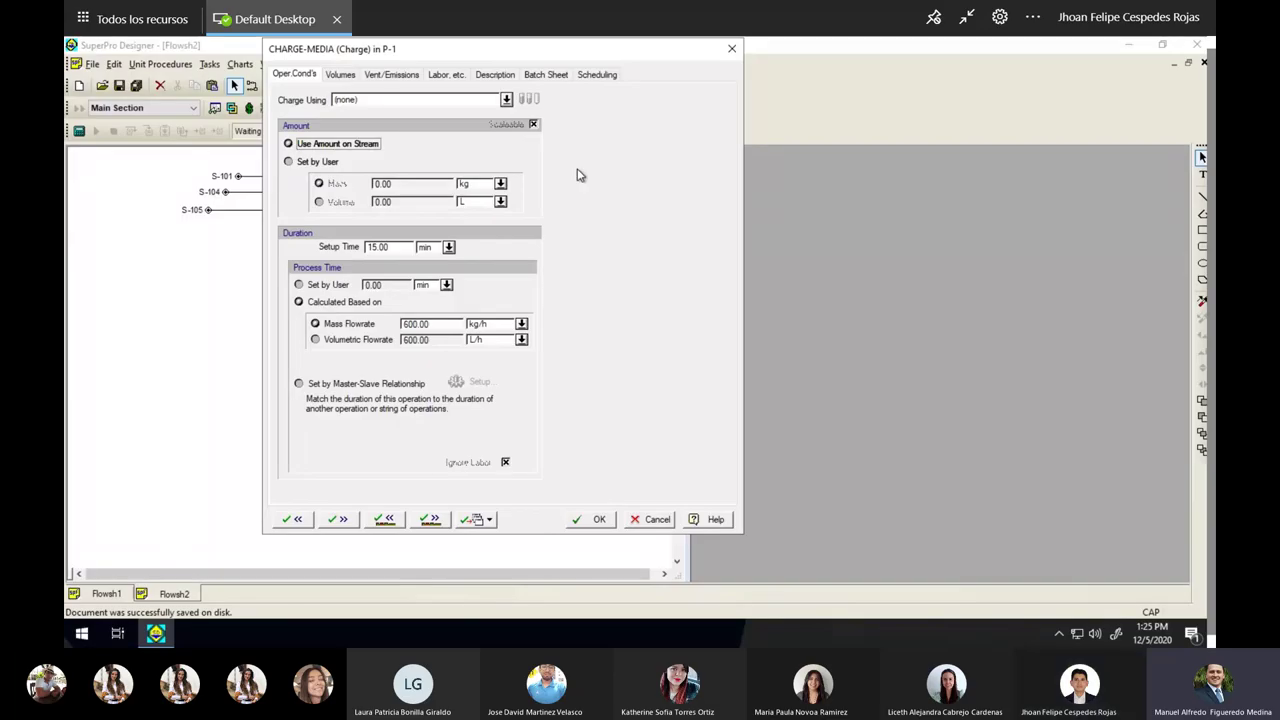
click(506, 101)
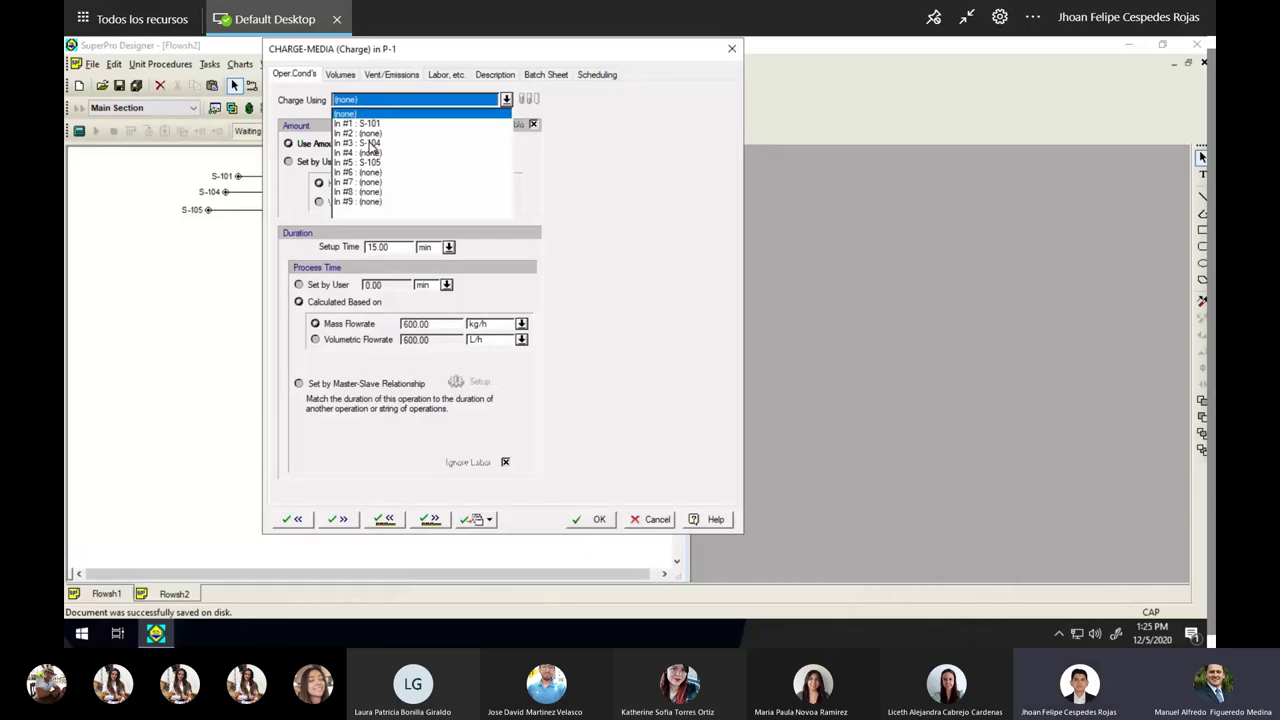
click(369, 144)
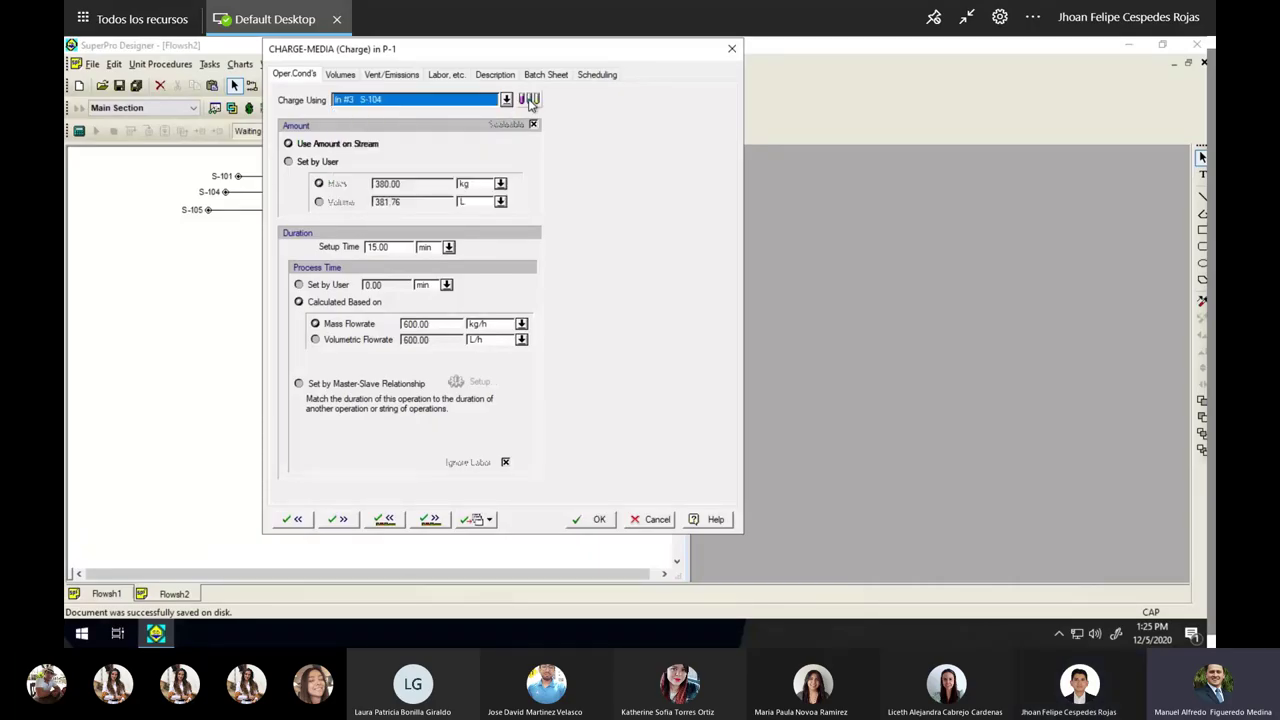
click(530, 101)
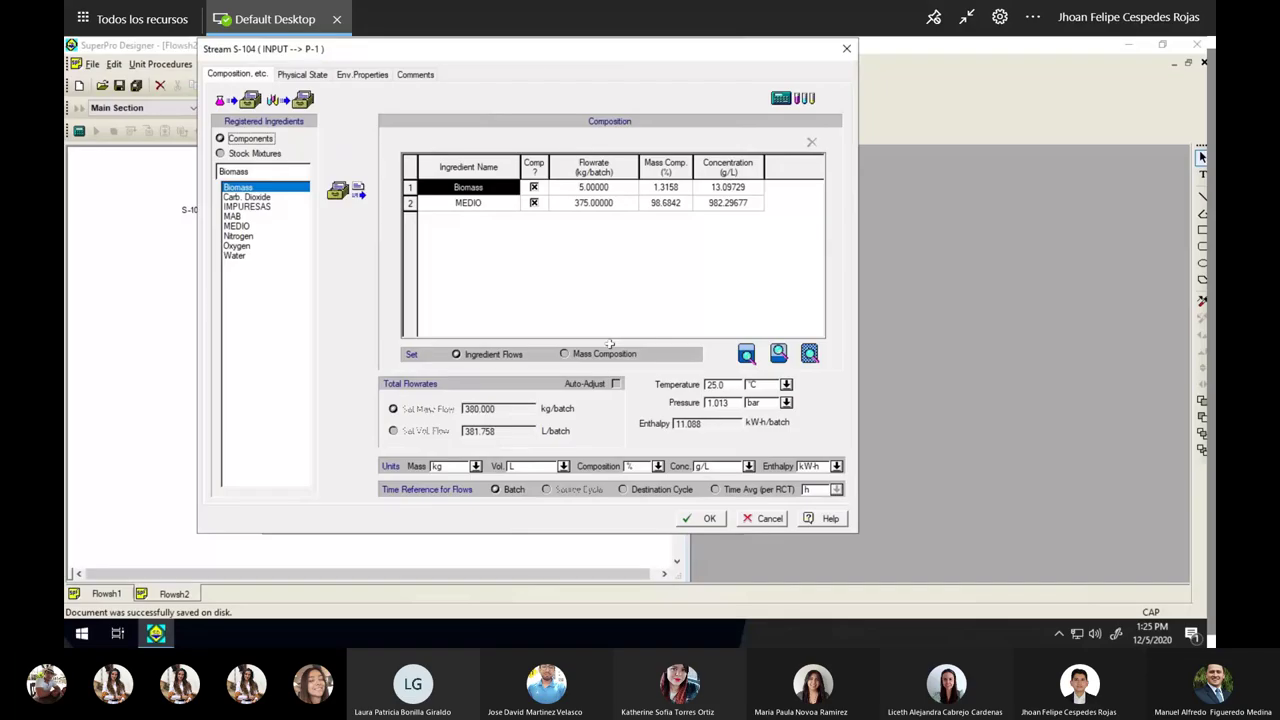
click(706, 522)
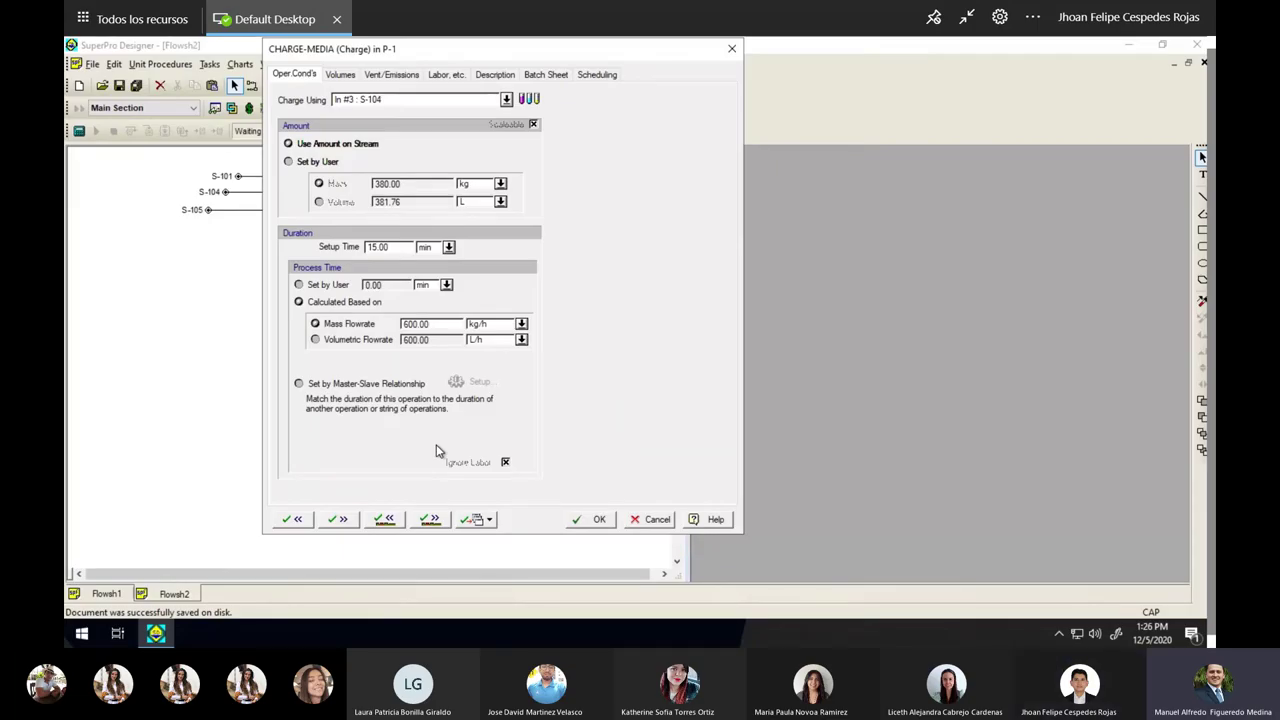
click(338, 521)
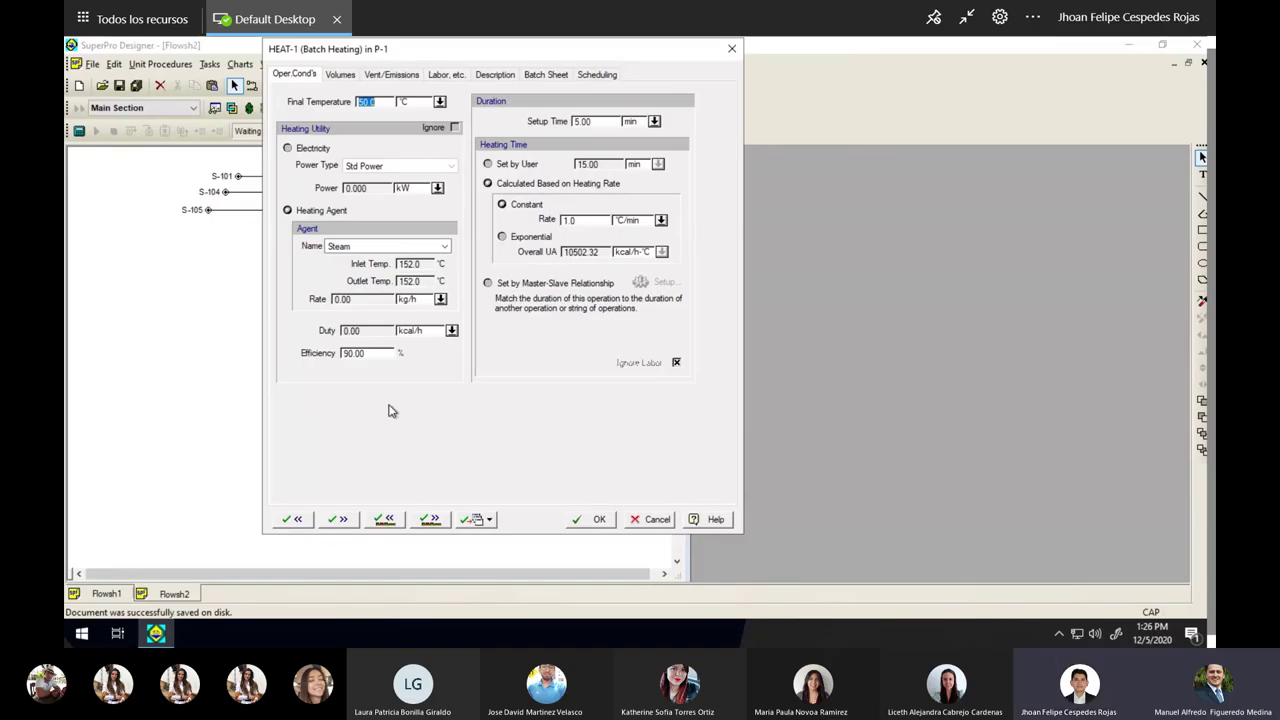
- Inspect REACT-1's Reaction #1 stoichiometry balance and close it, discarding changes
click(340, 523)
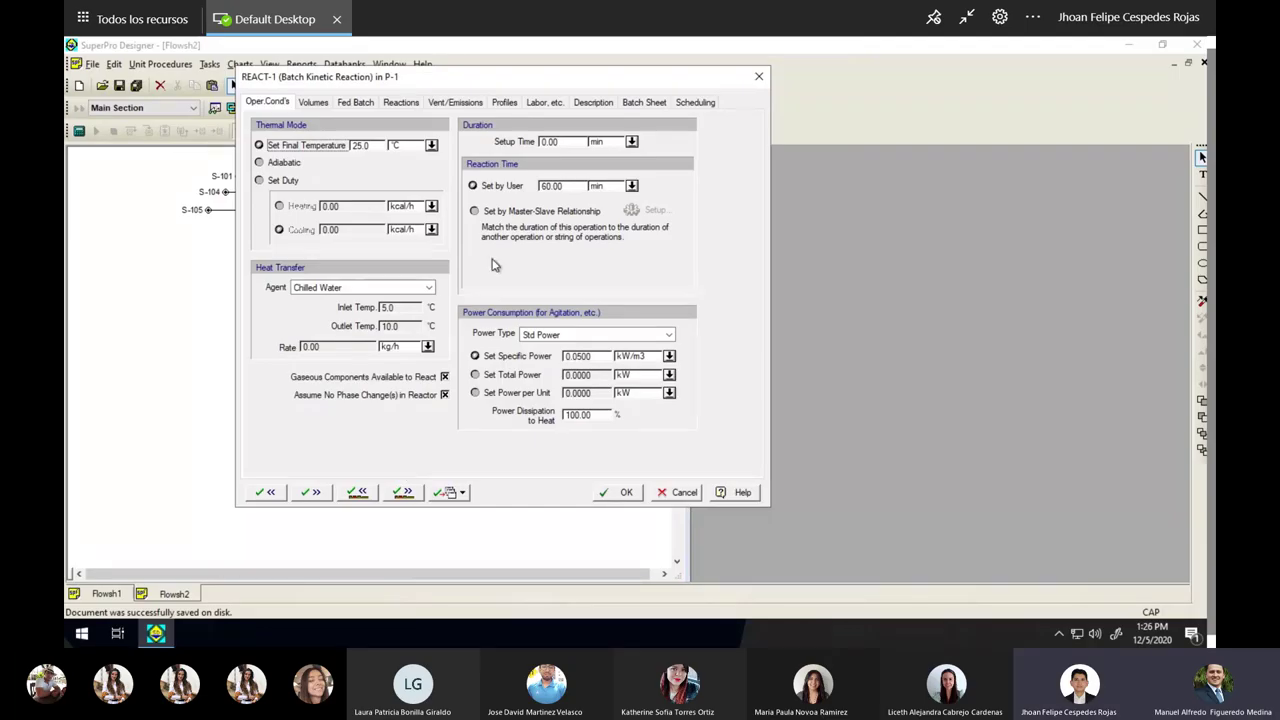
click(400, 104)
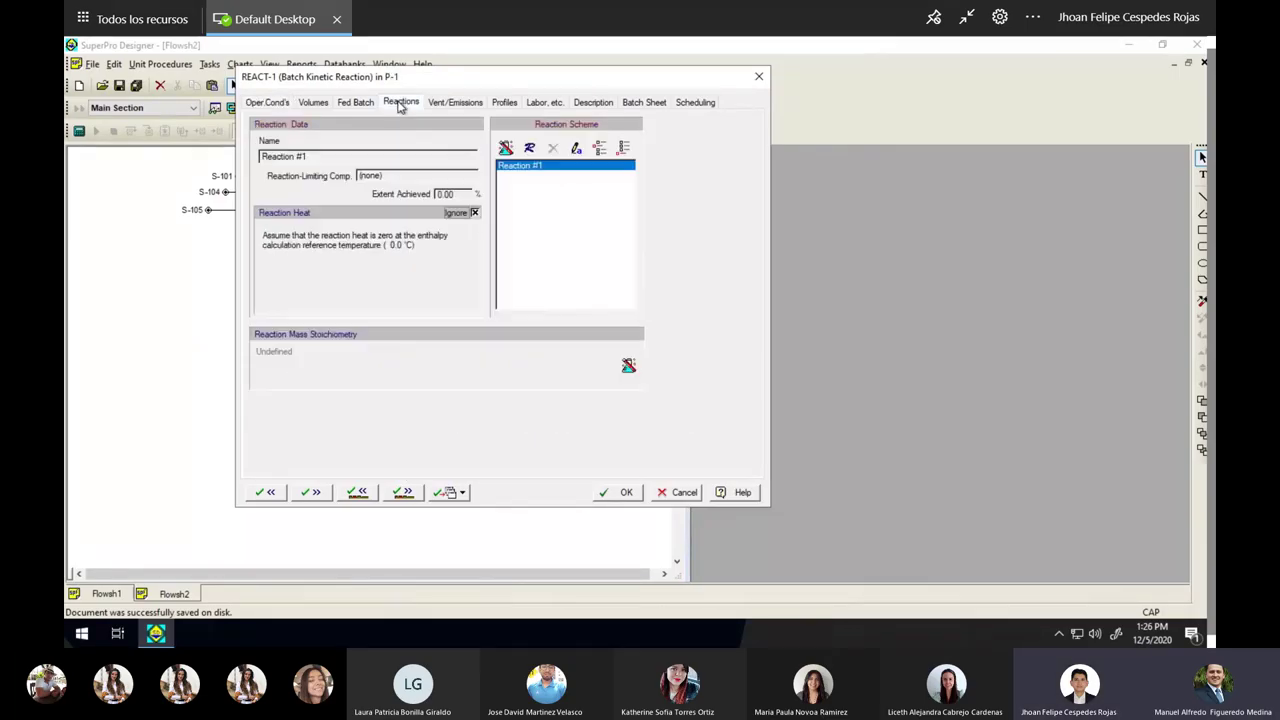
click(507, 149)
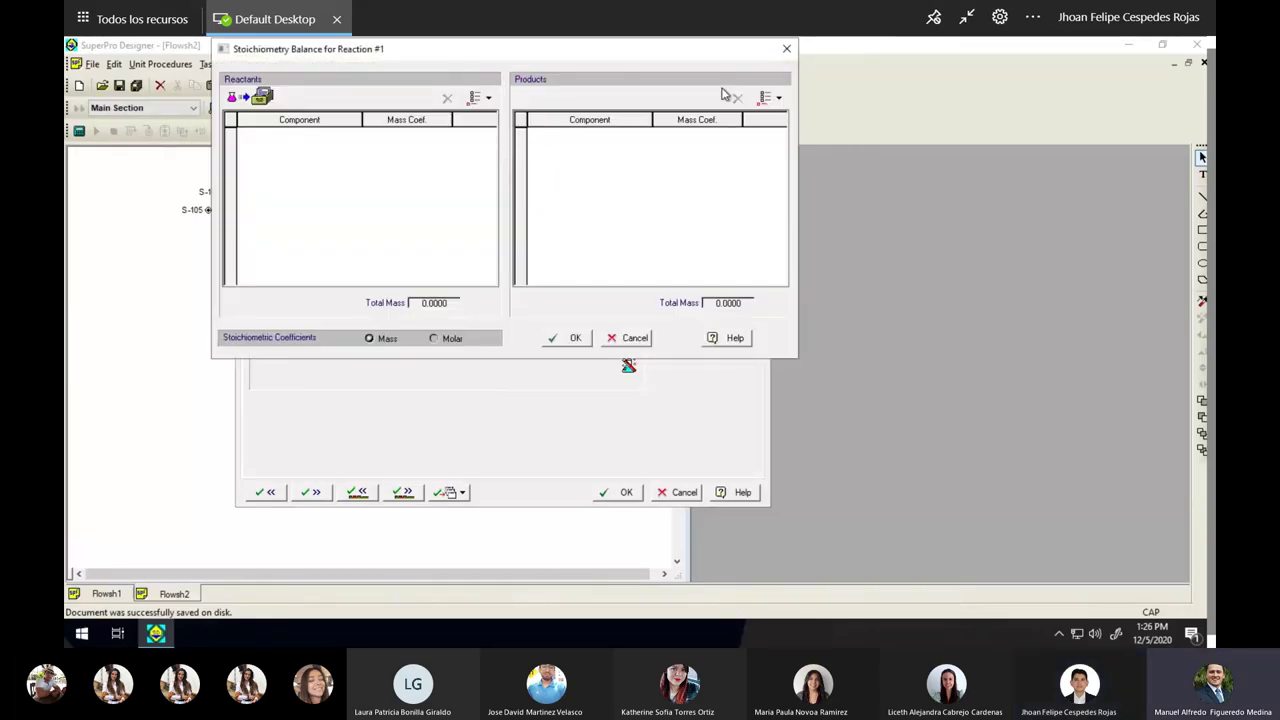
click(786, 48)
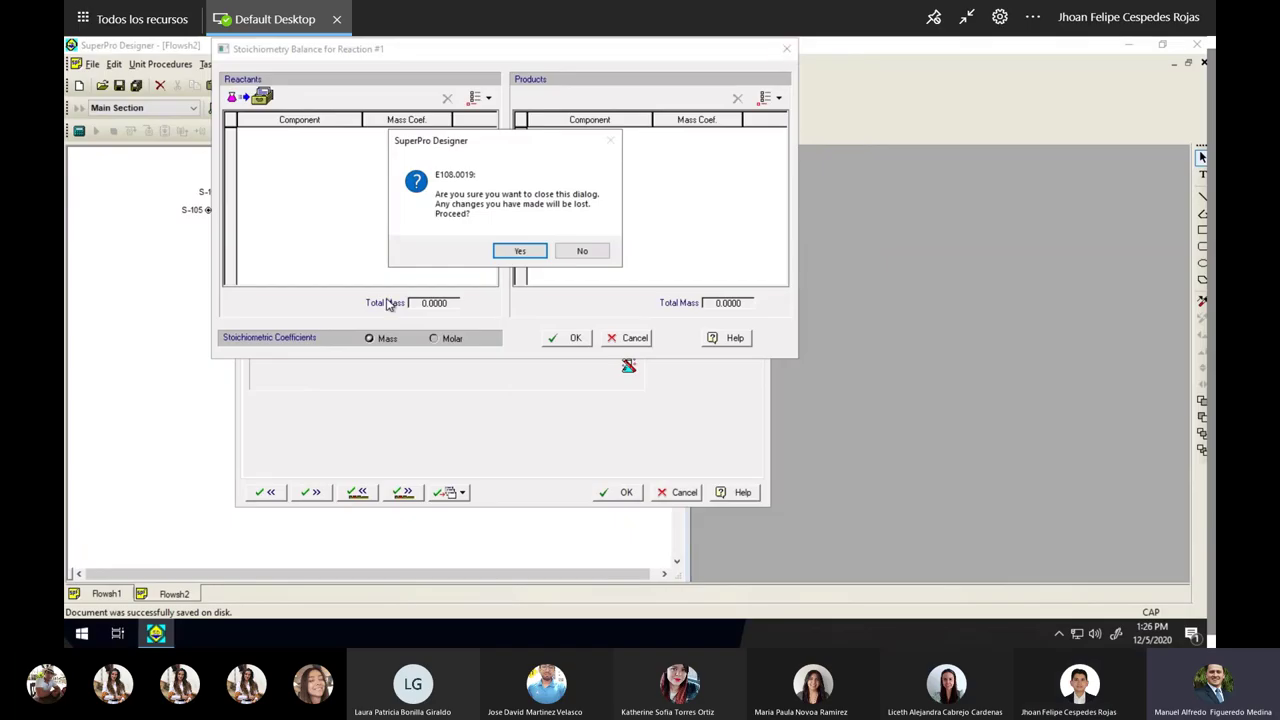
click(520, 252)
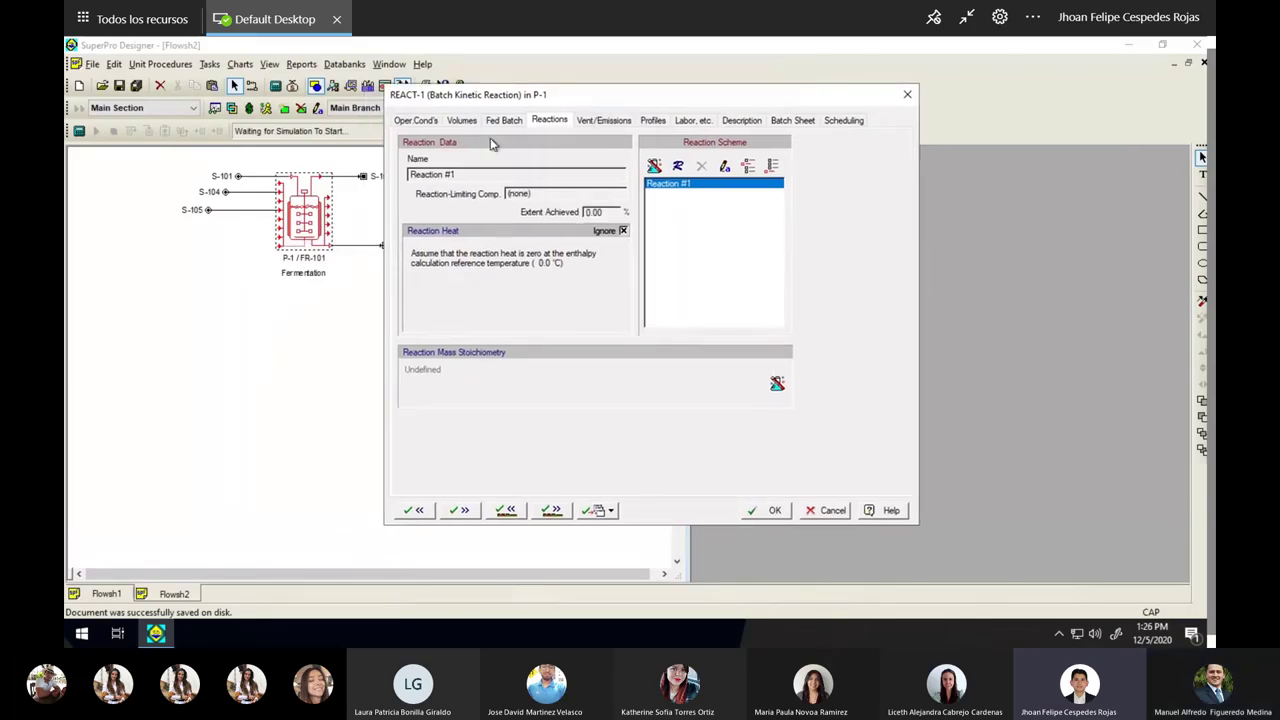
- Accept REACT-1's zero-stoichiometry warning, continue to HEAT-1, and exit full screen
click(408, 122)
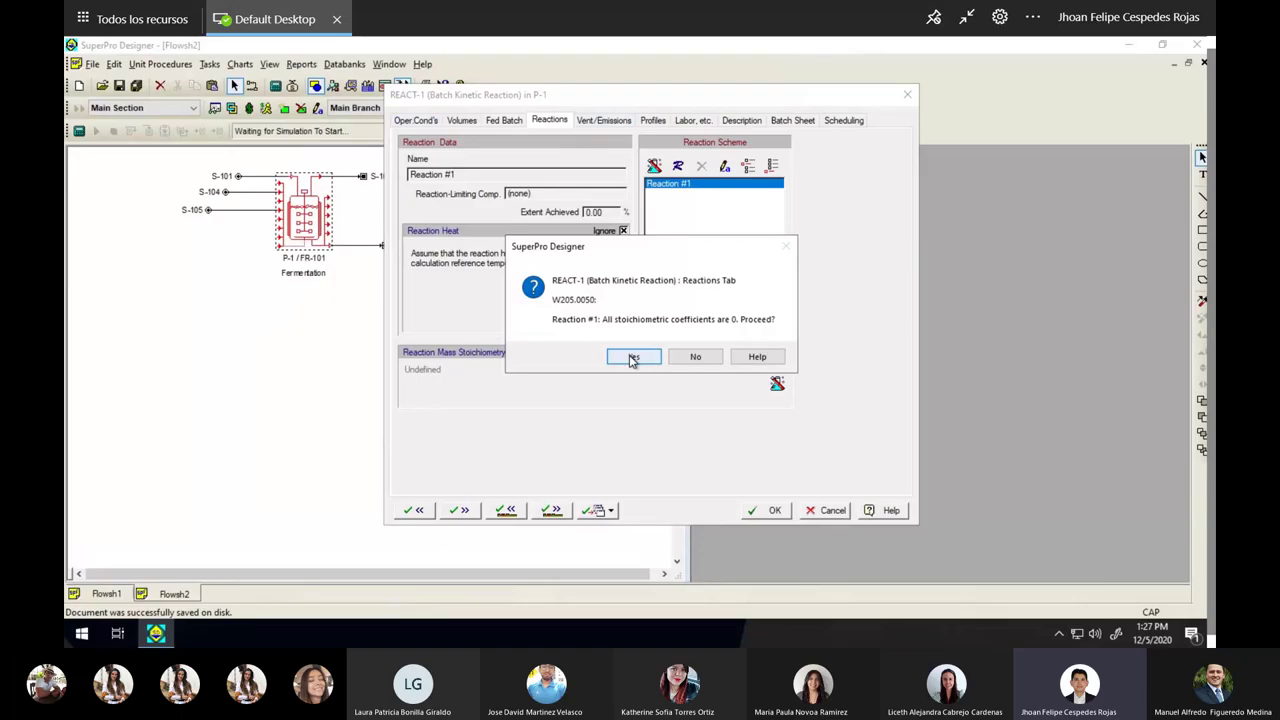
click(632, 358)
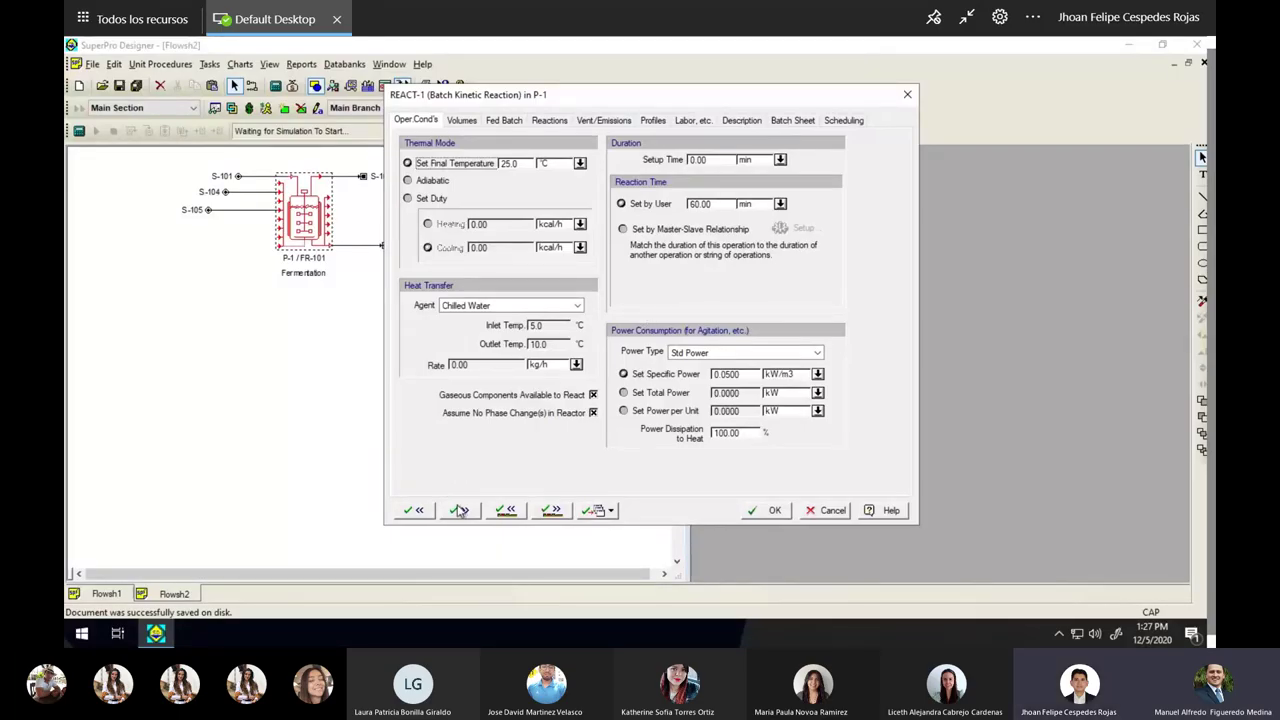
click(460, 511)
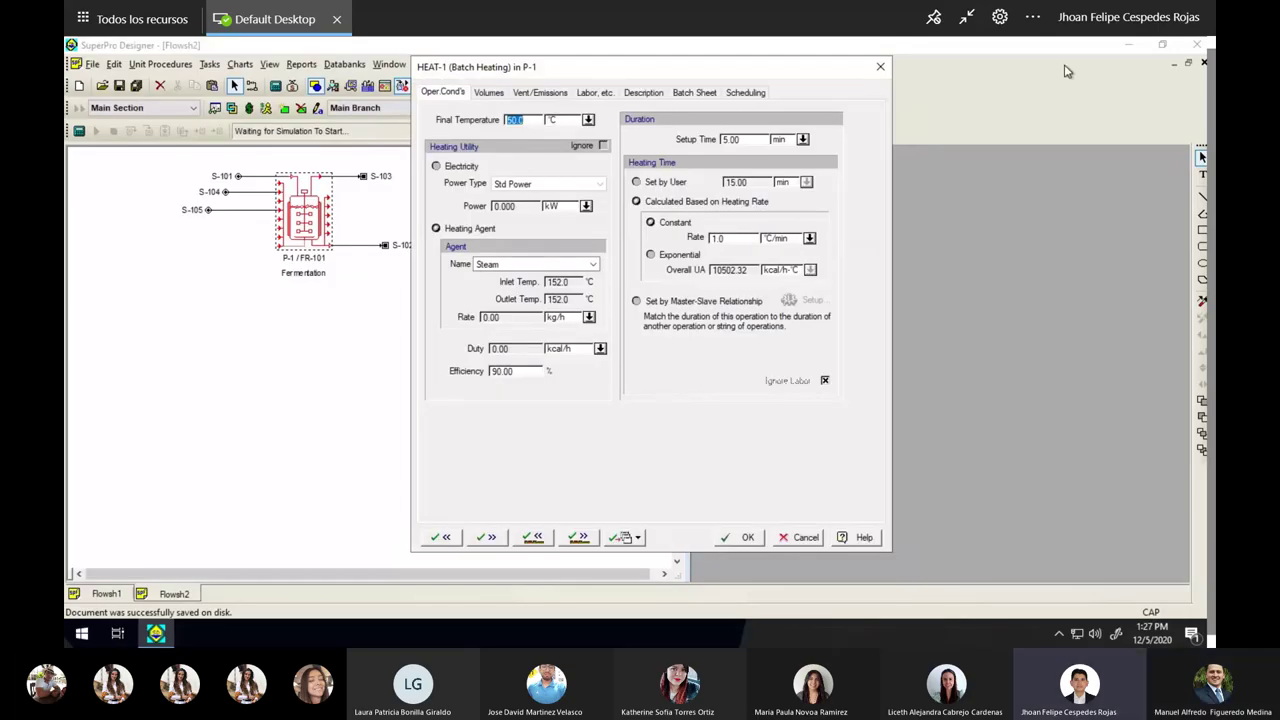
click(966, 18)
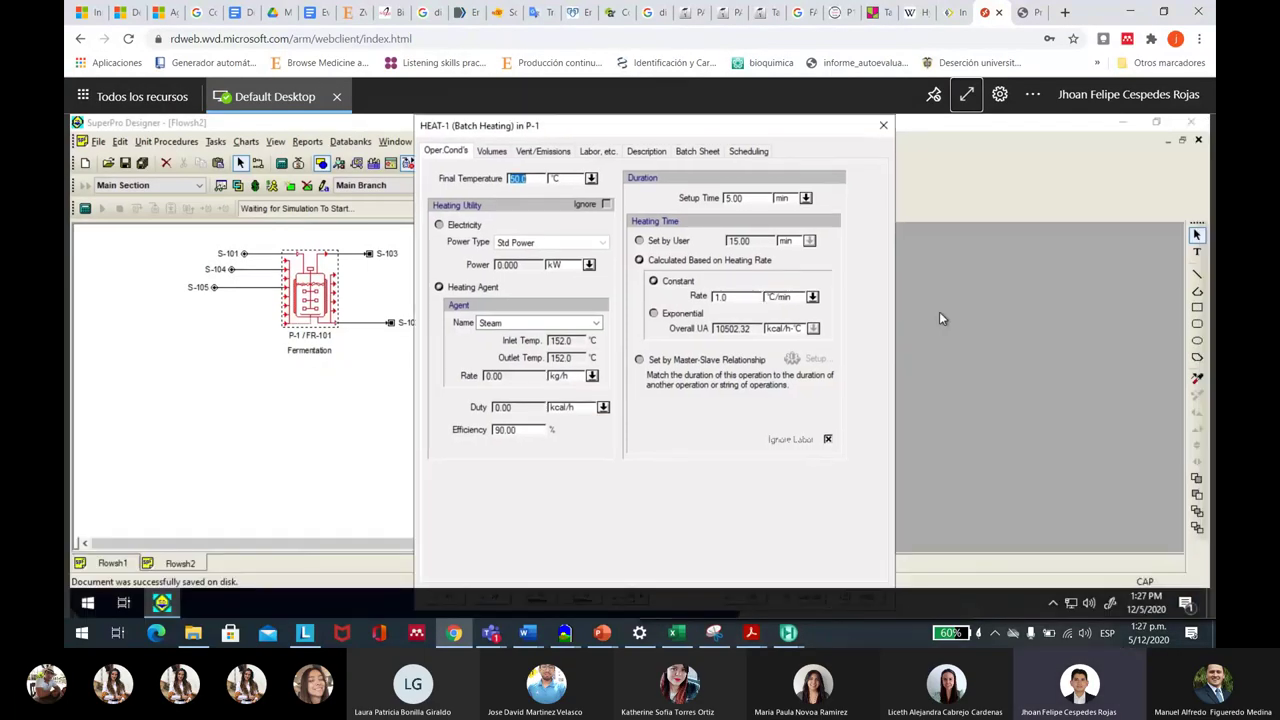
- Place the remote session beside Acrobat and scroll the Fermentation Start slide fully into view
key(super+Left)
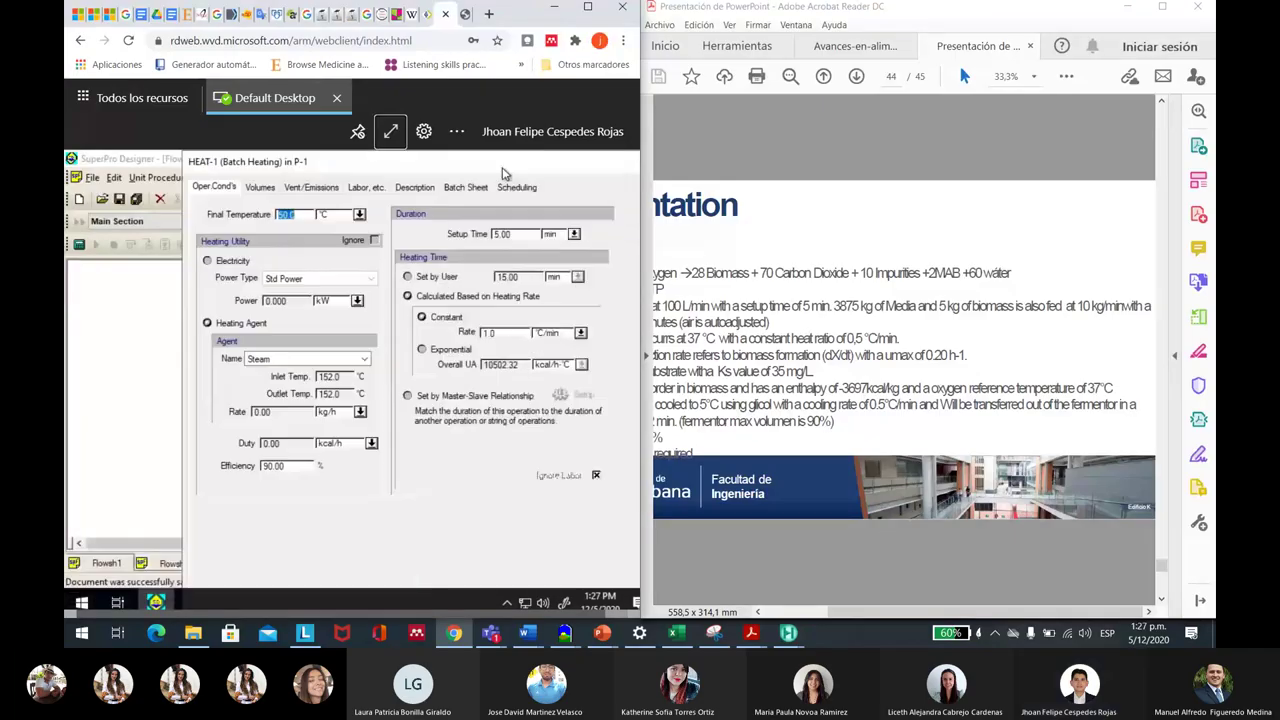
click(874, 617)
drag(874, 617, 798, 610)
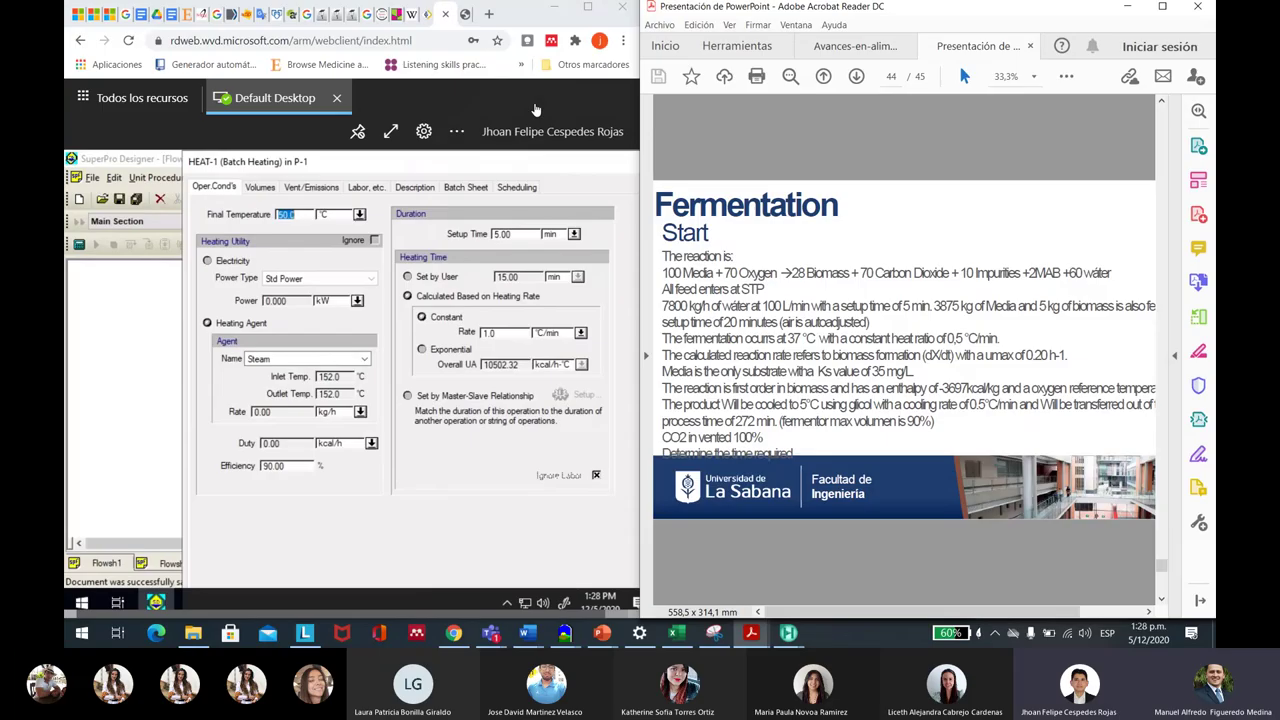
- Maximize the remote desktop and close HEAT-1's batch heating settings without saving
click(578, 9)
click(588, 8)
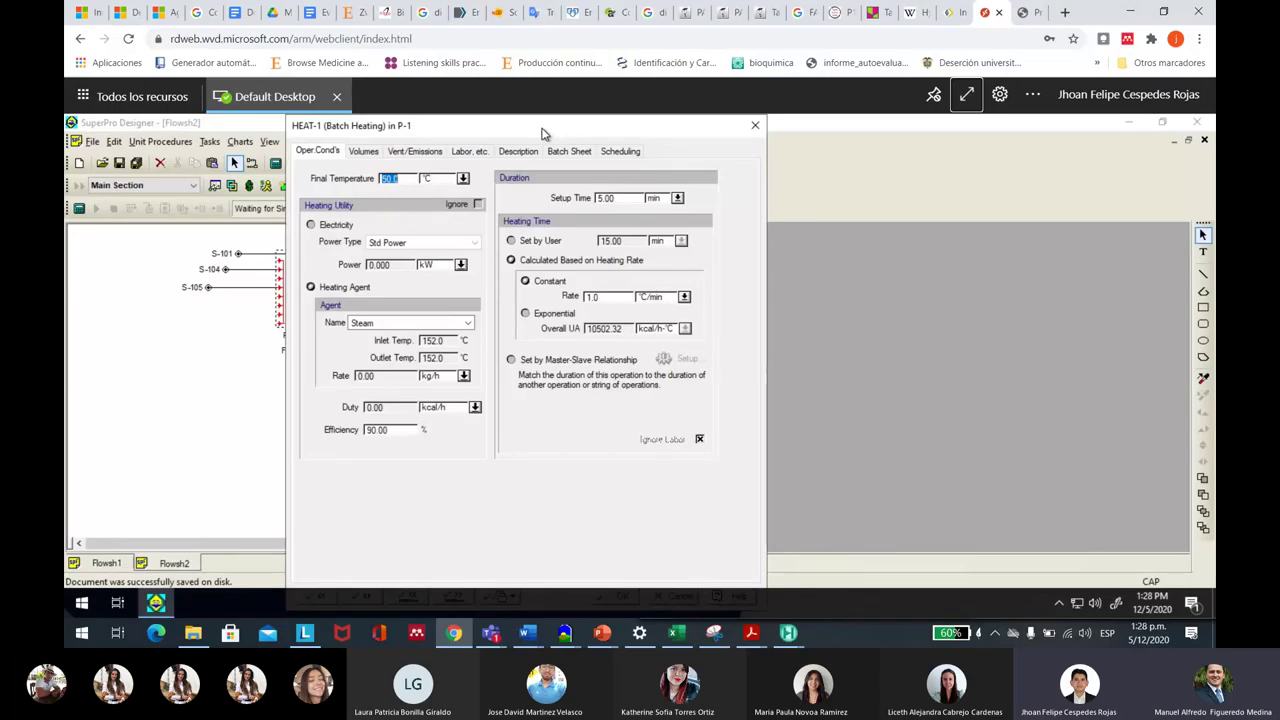
click(756, 128)
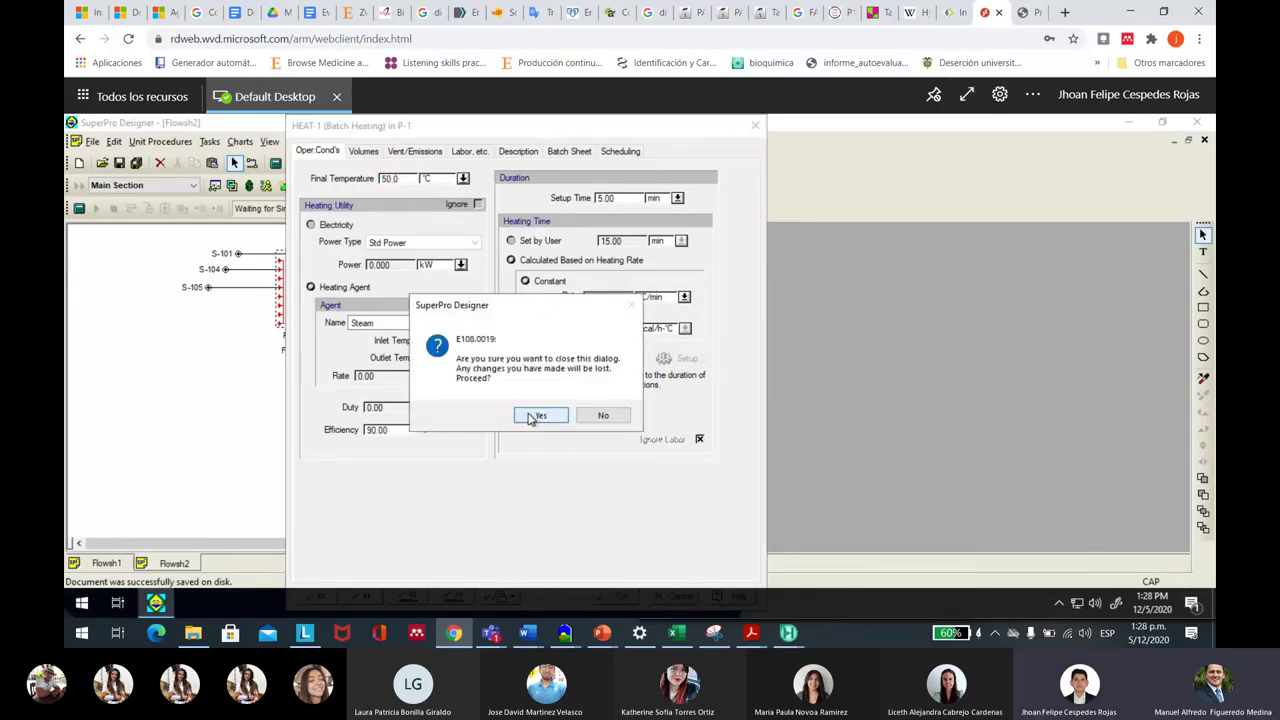
click(535, 416)
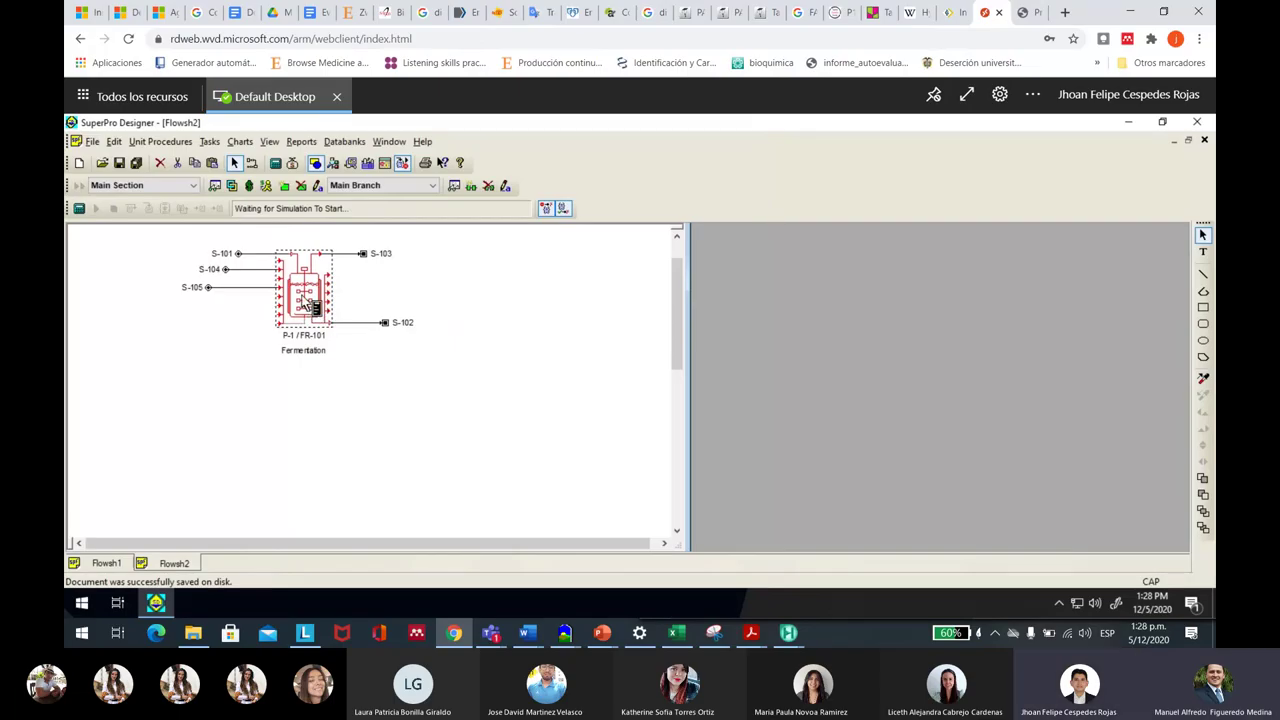
- In P-1's operation sequence, delete REACT-1 and add Ferment (Kinetic) right after HEAT-1
right_click(305, 304)
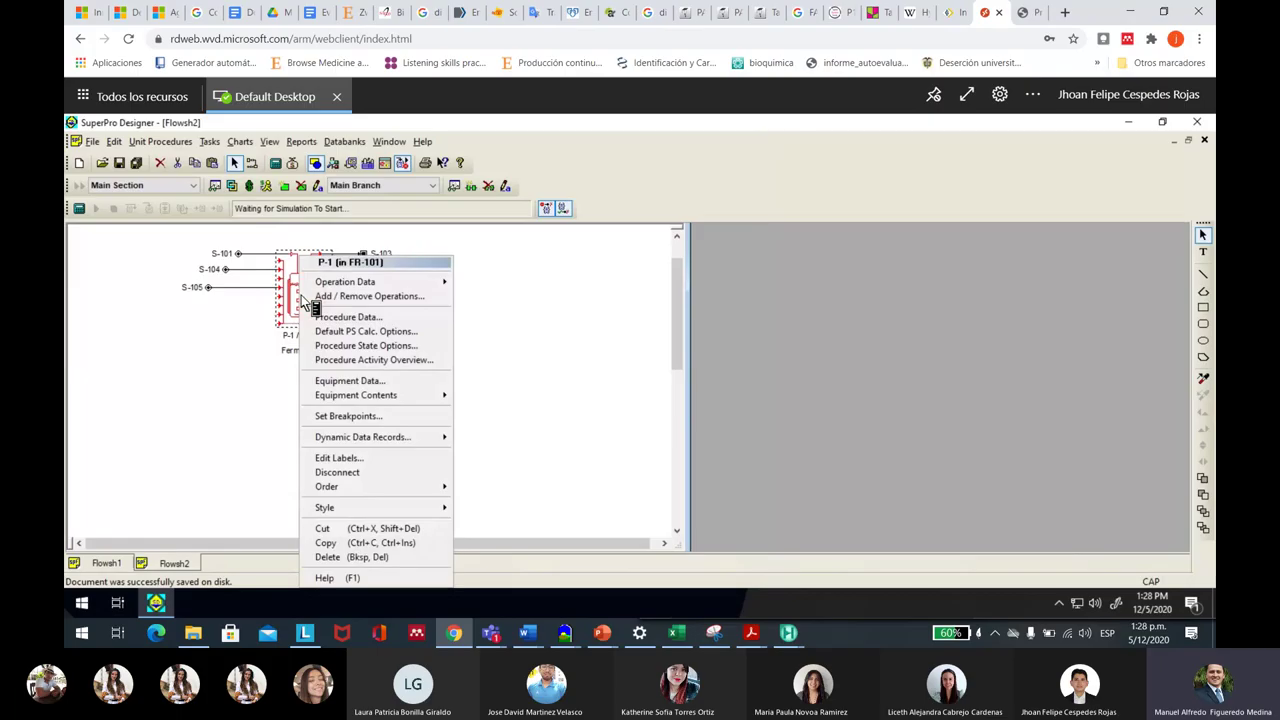
click(385, 300)
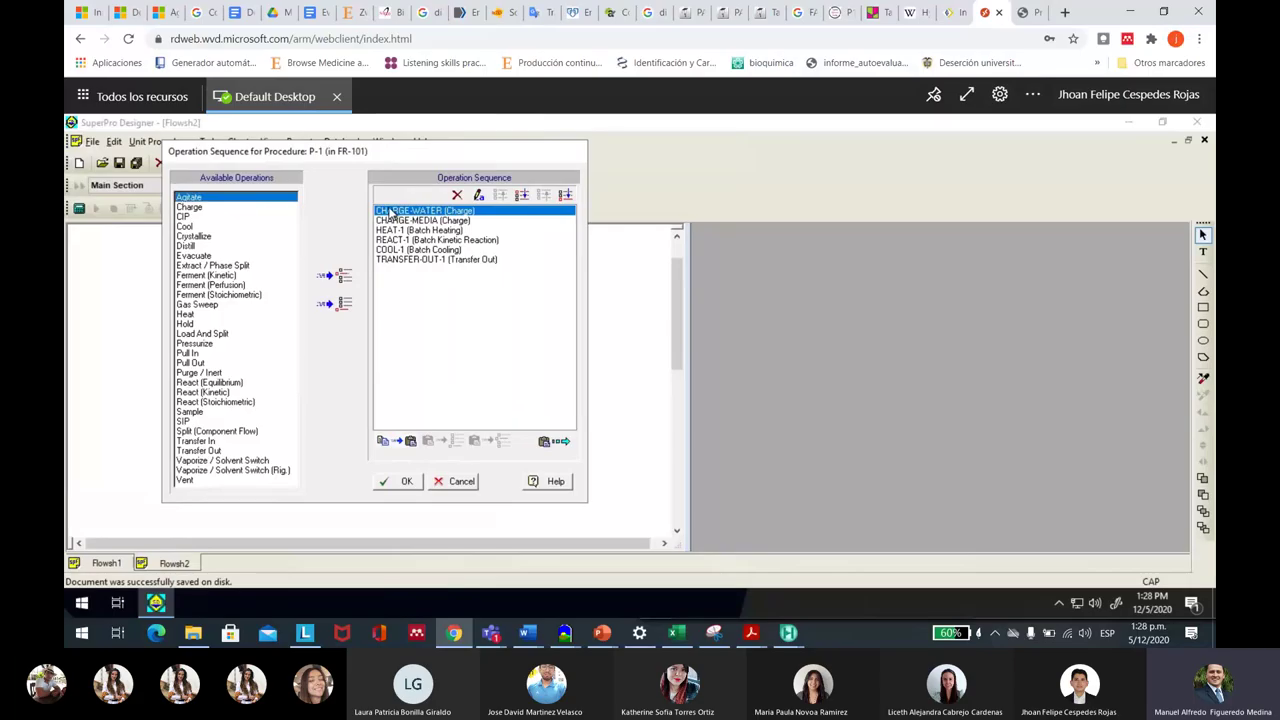
click(427, 241)
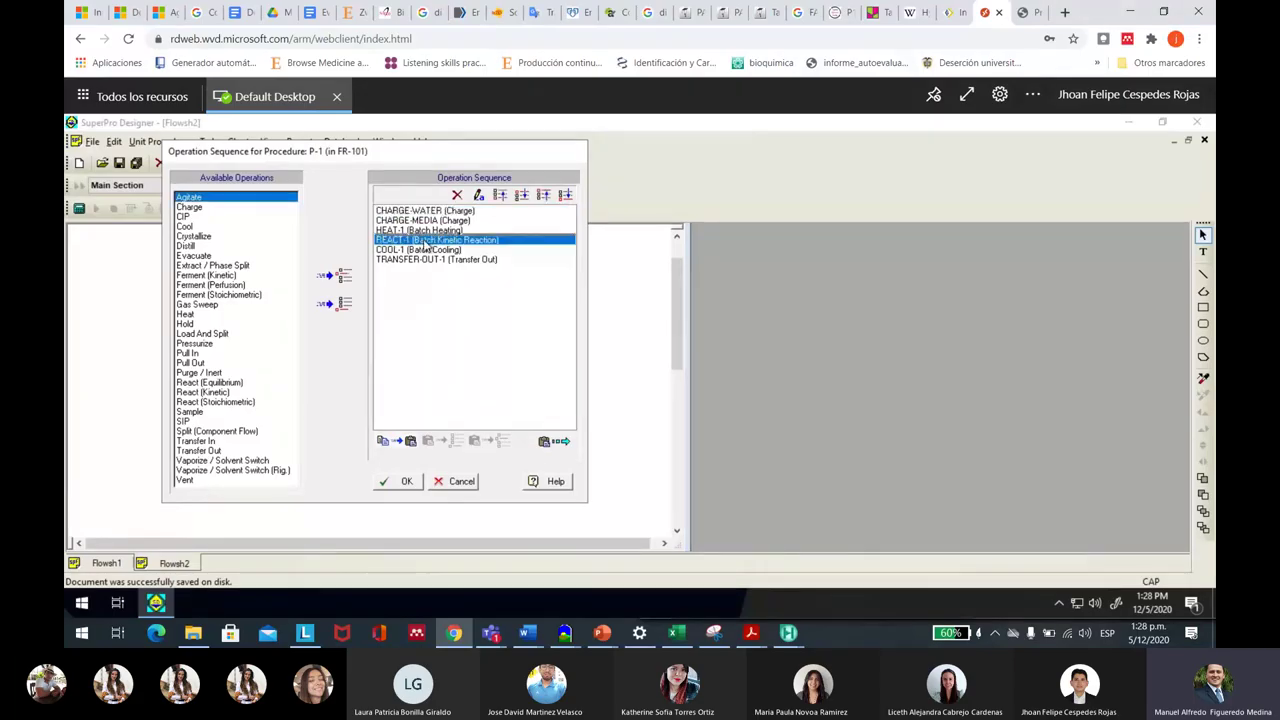
click(458, 197)
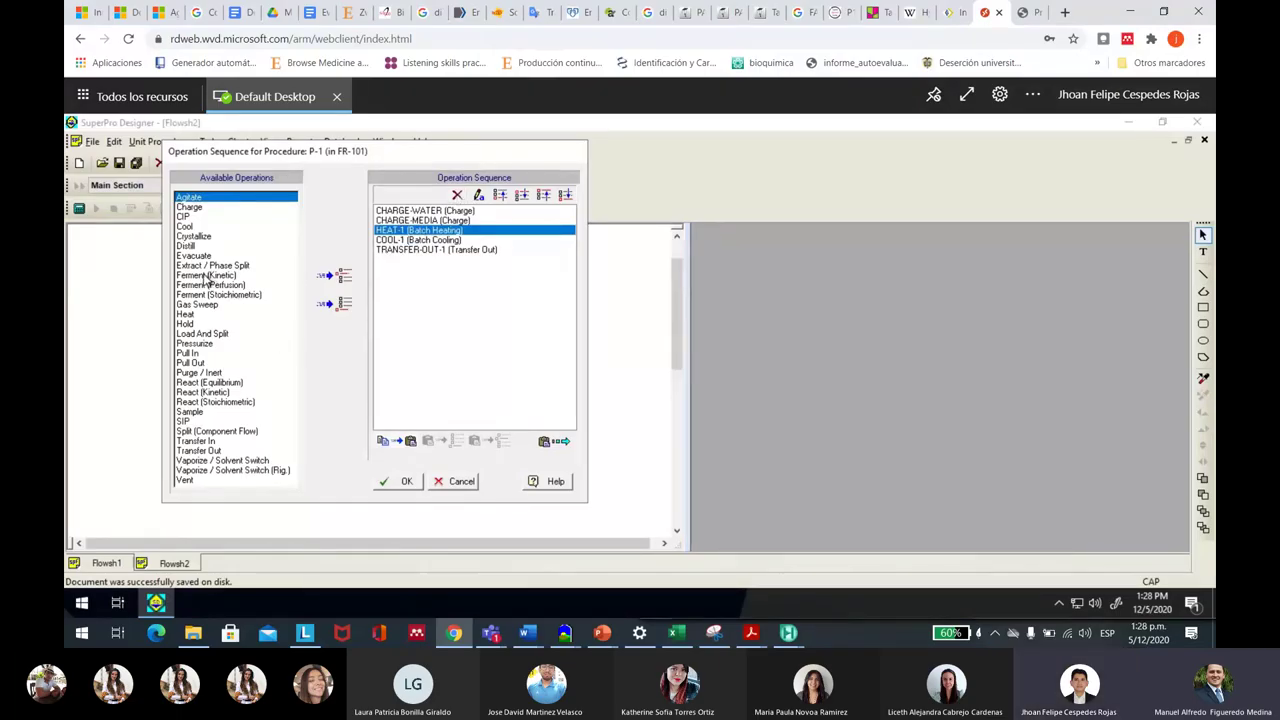
click(206, 276)
click(342, 305)
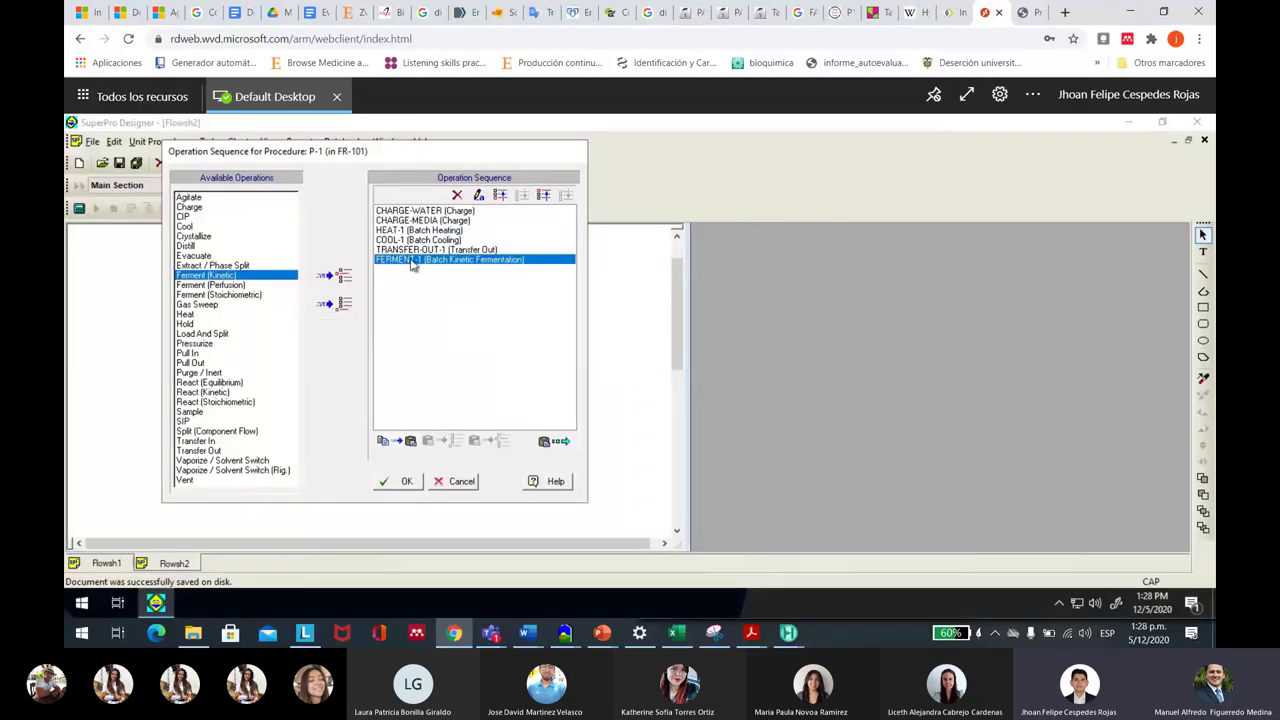
mouse_move(412, 263)
mouse_down()
mouse_move(409, 232)
mouse_move(409, 244)
mouse_up()
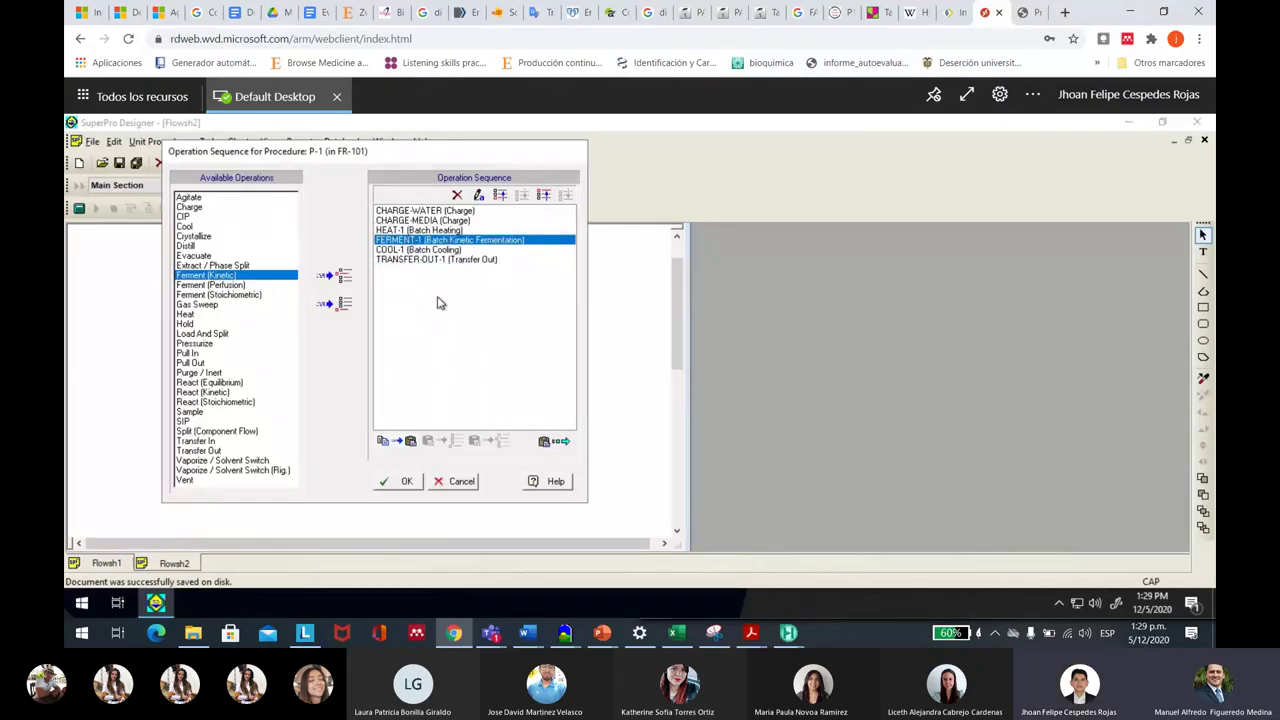
click(393, 484)
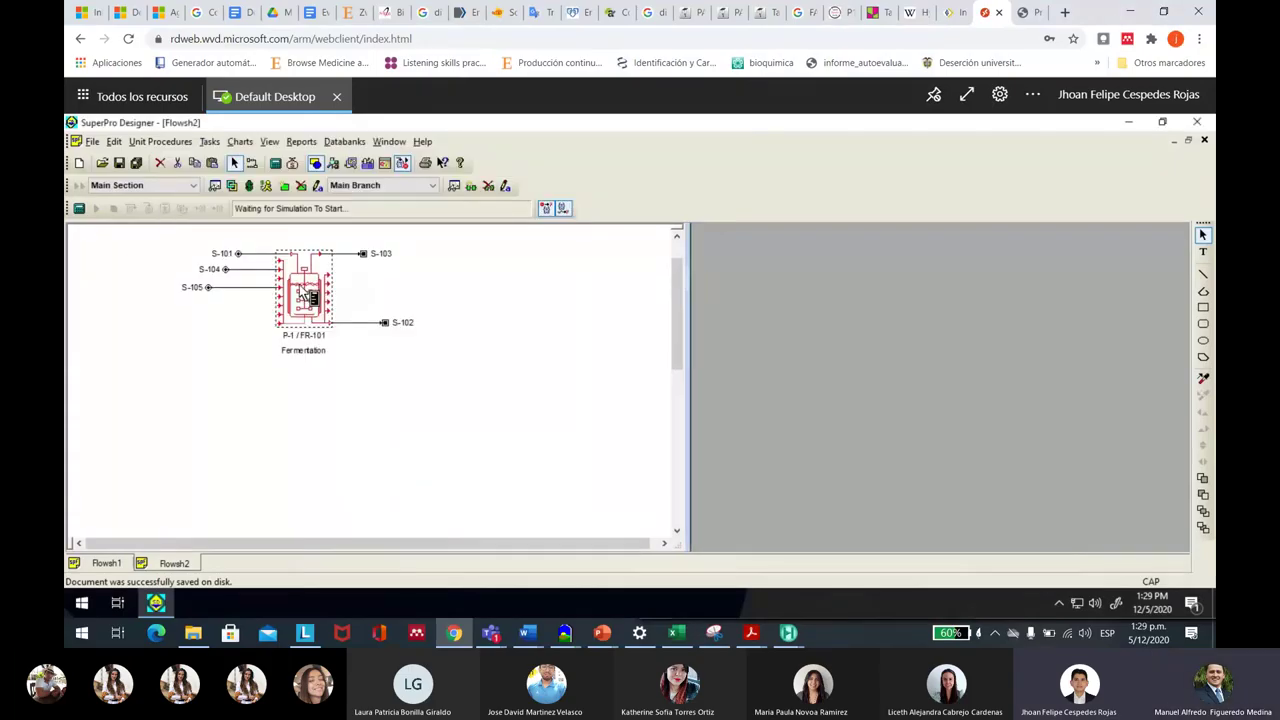
- Bring up the FERMENT-1 operation settings for P-1
right_click(304, 294)
mouse_move(376, 287)
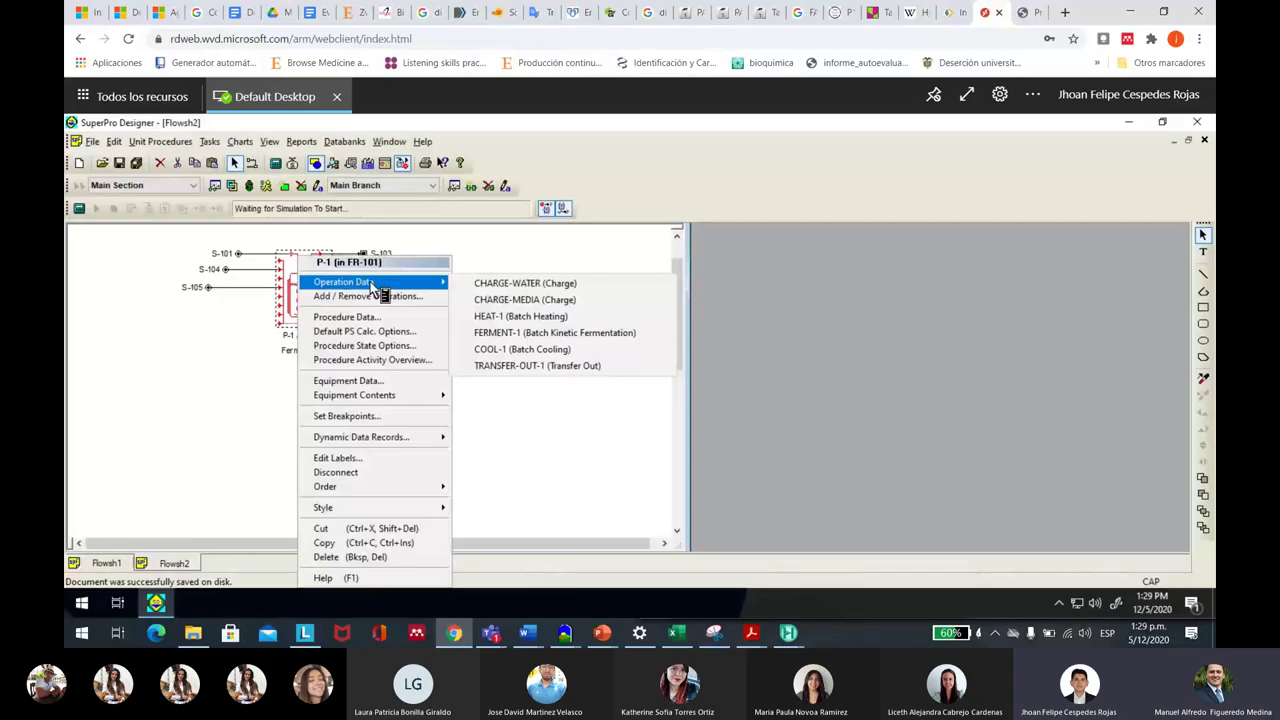
click(497, 340)
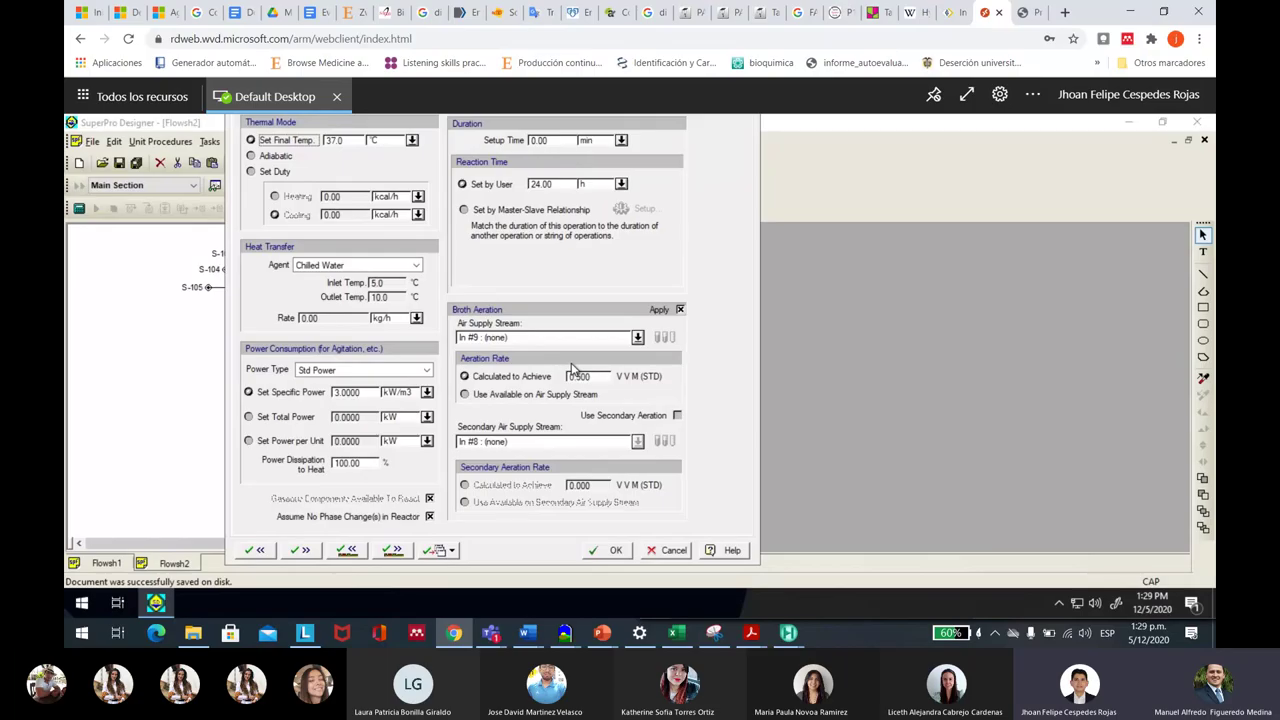
- Keep FERMENT-1's air supply stream, return to HEAT-1, and accept the zero-coefficient warning
click(638, 337)
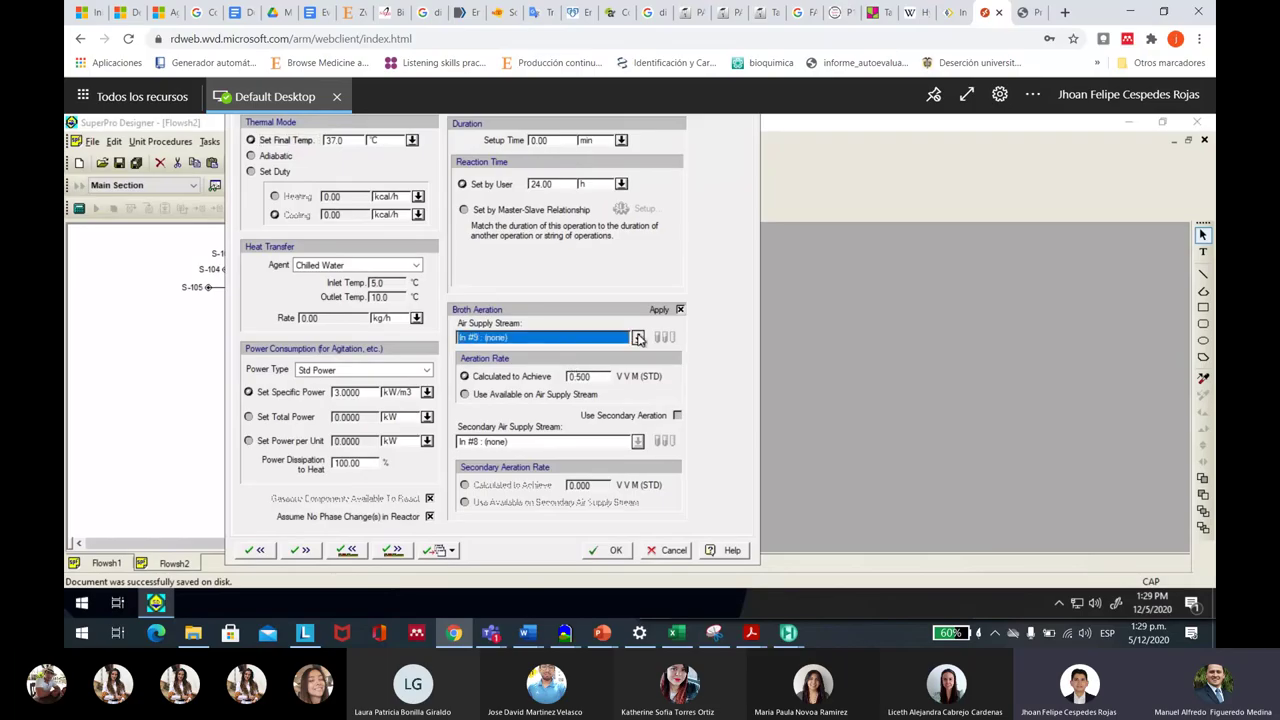
click(638, 337)
click(638, 337)
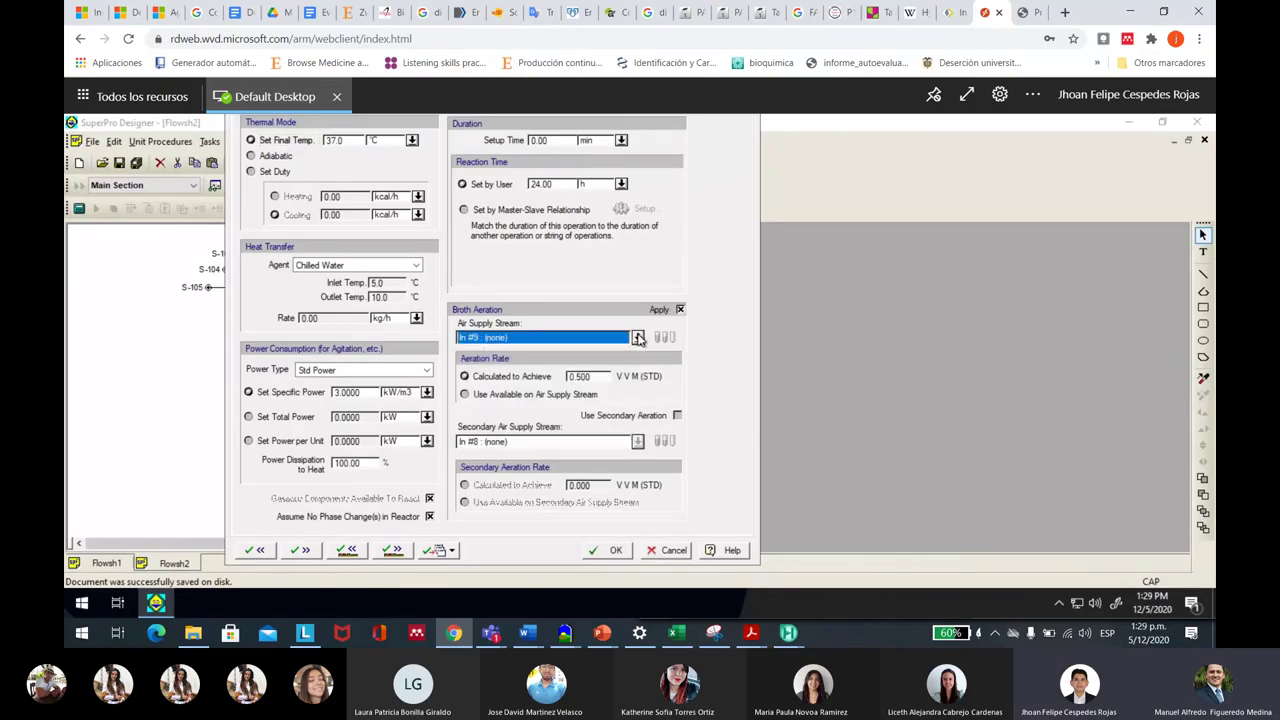
click(256, 552)
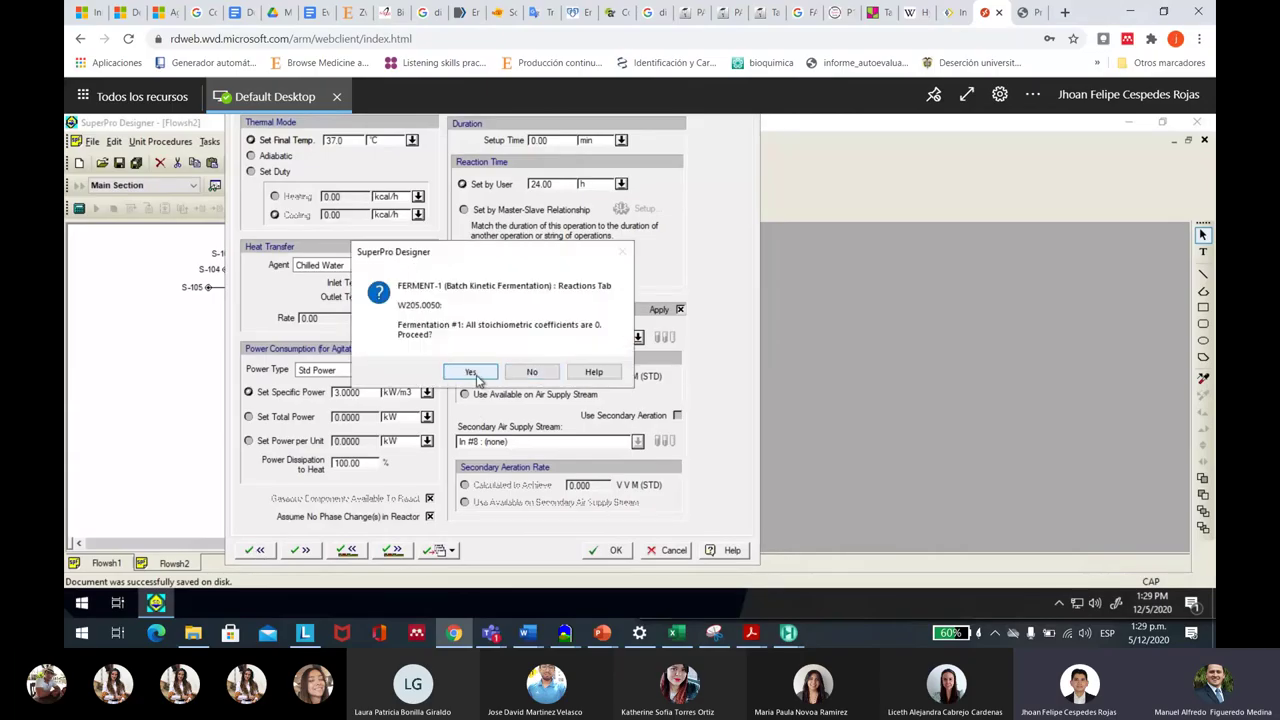
click(491, 376)
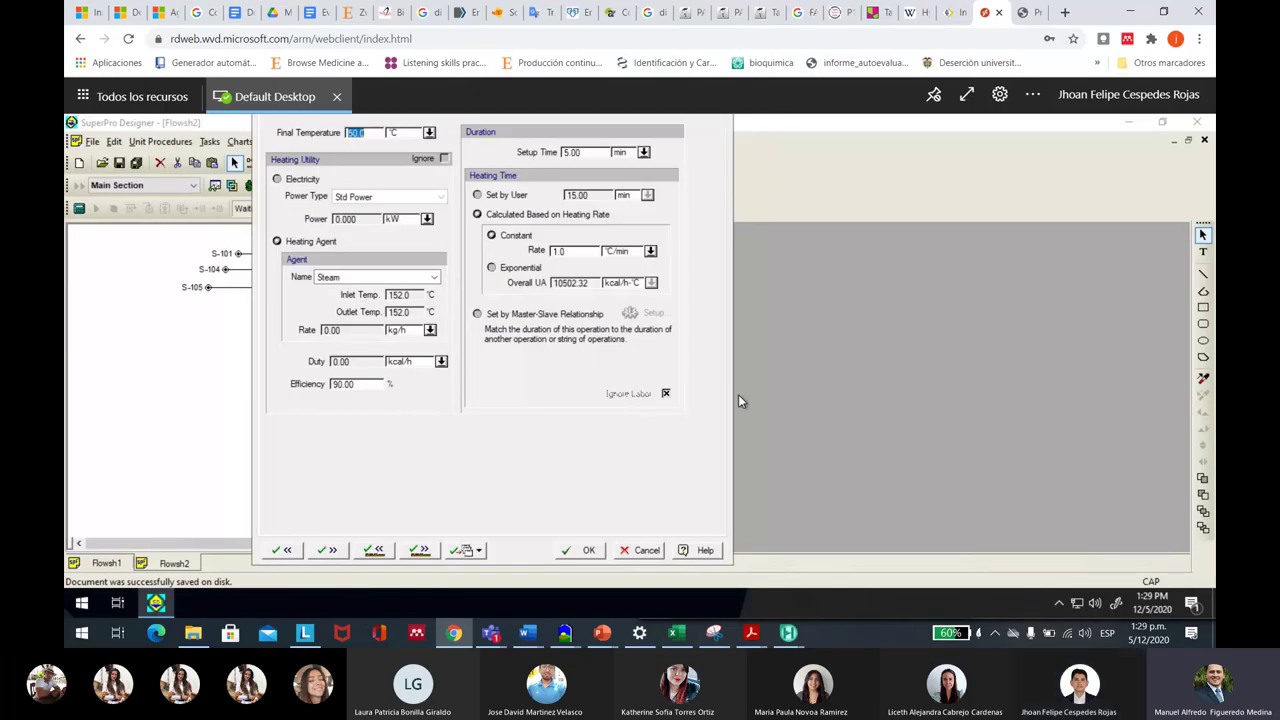
- Set HEAT-1's final temperature to 37.0 °C and constant heating rate to 0.5 °C/min
key(super+Left)
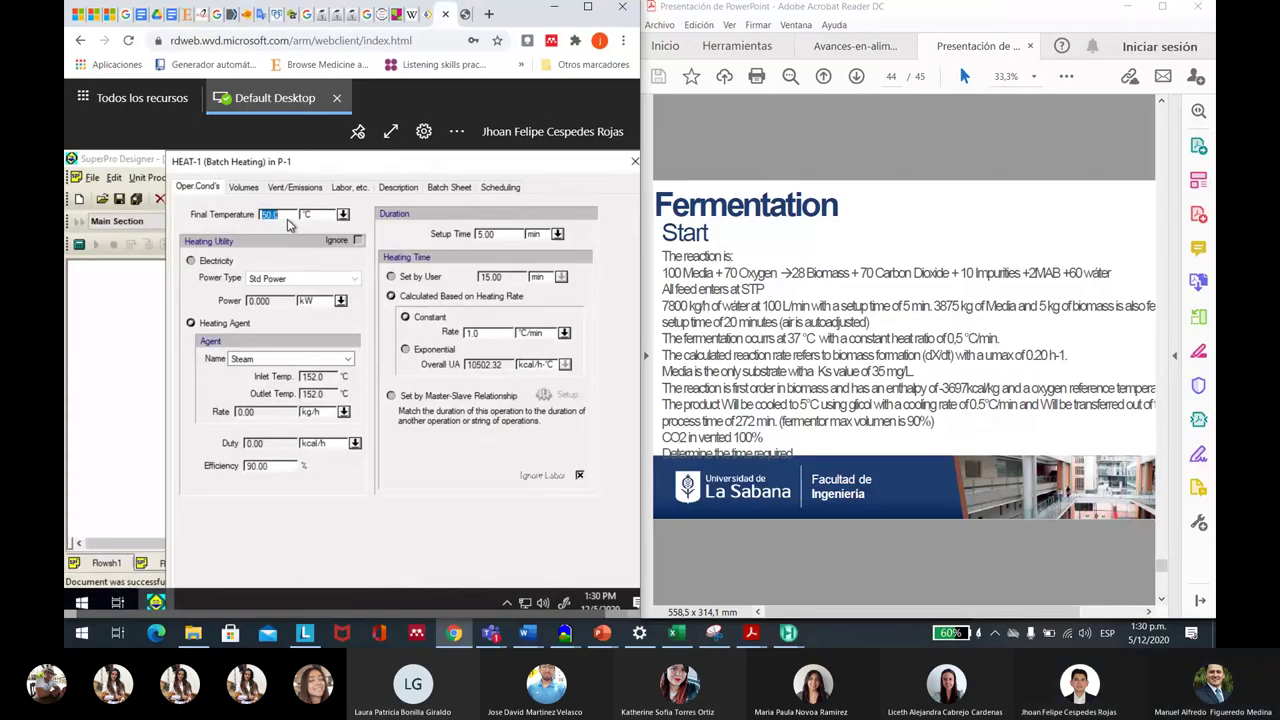
text(37.0)
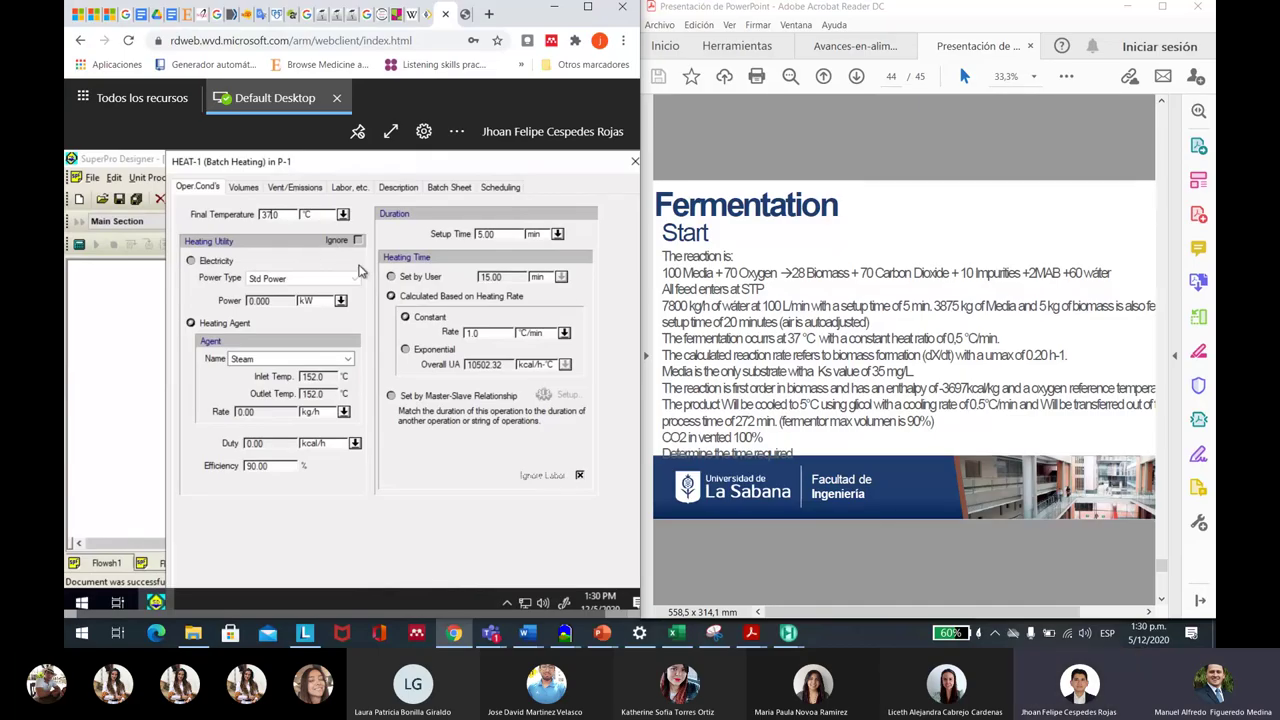
double_click(483, 334)
text(0.5)
key(BackSpace)
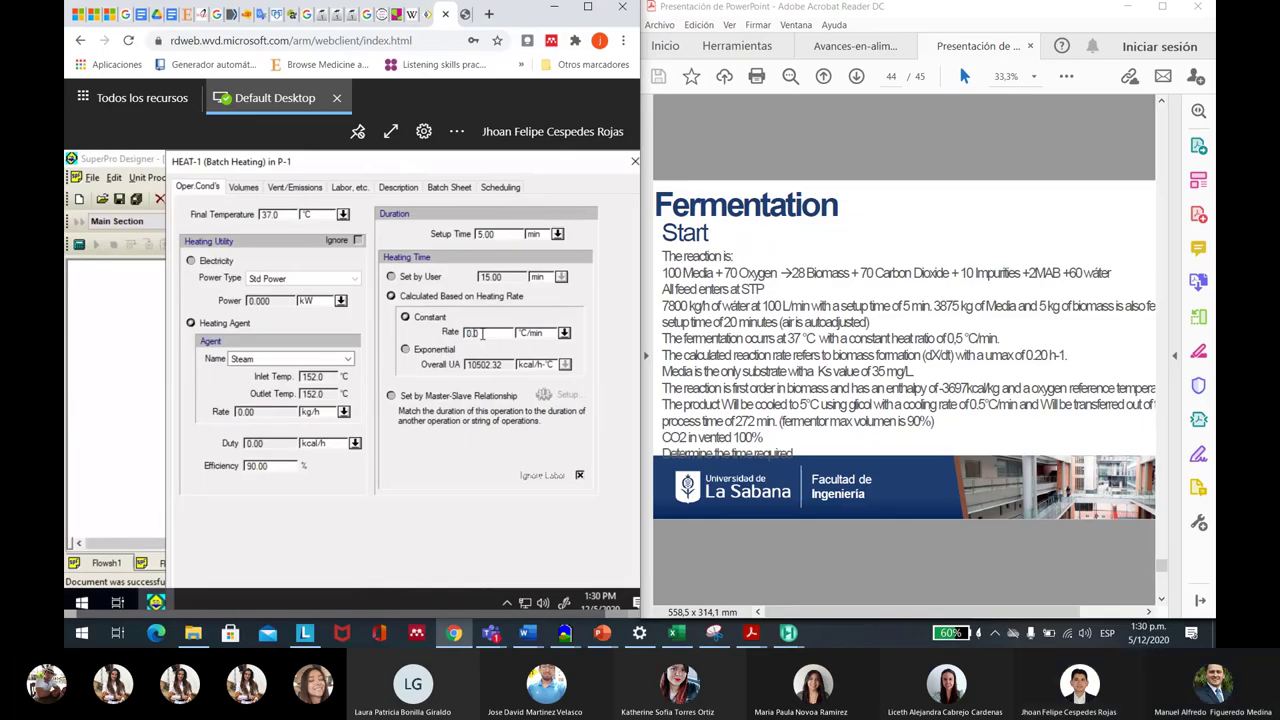
text(5)
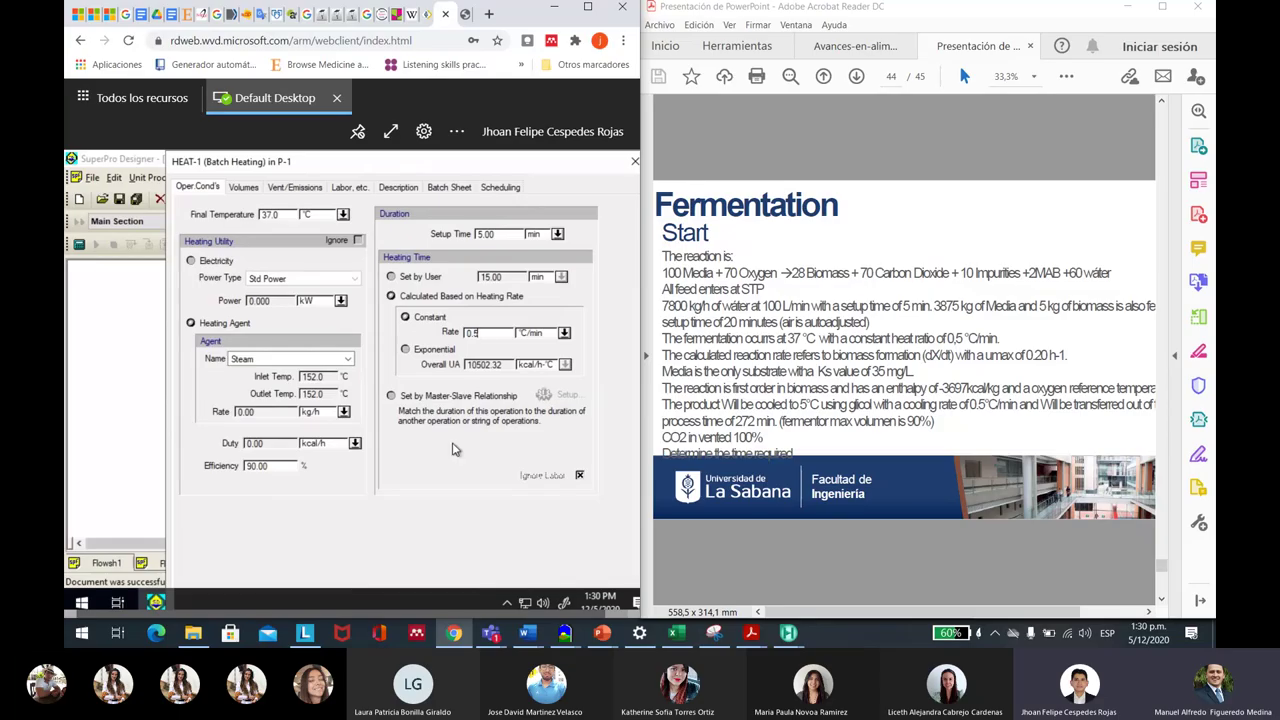
click(587, 6)
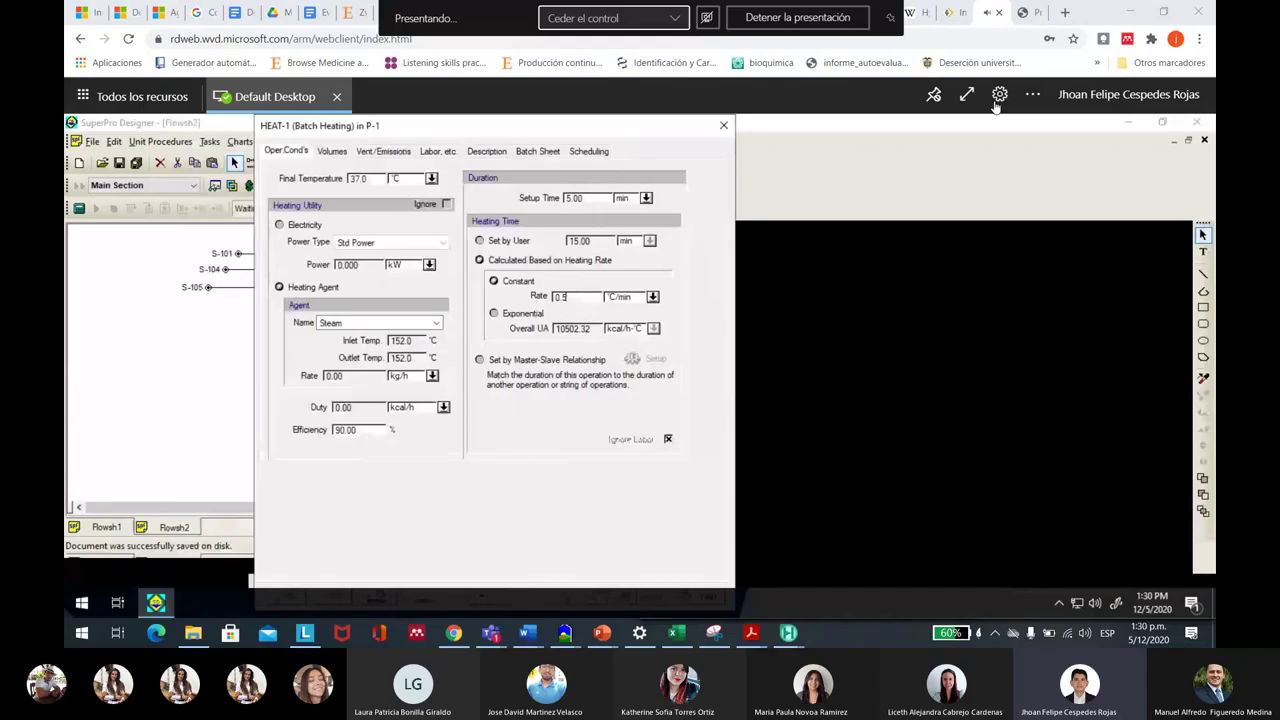
click(966, 94)
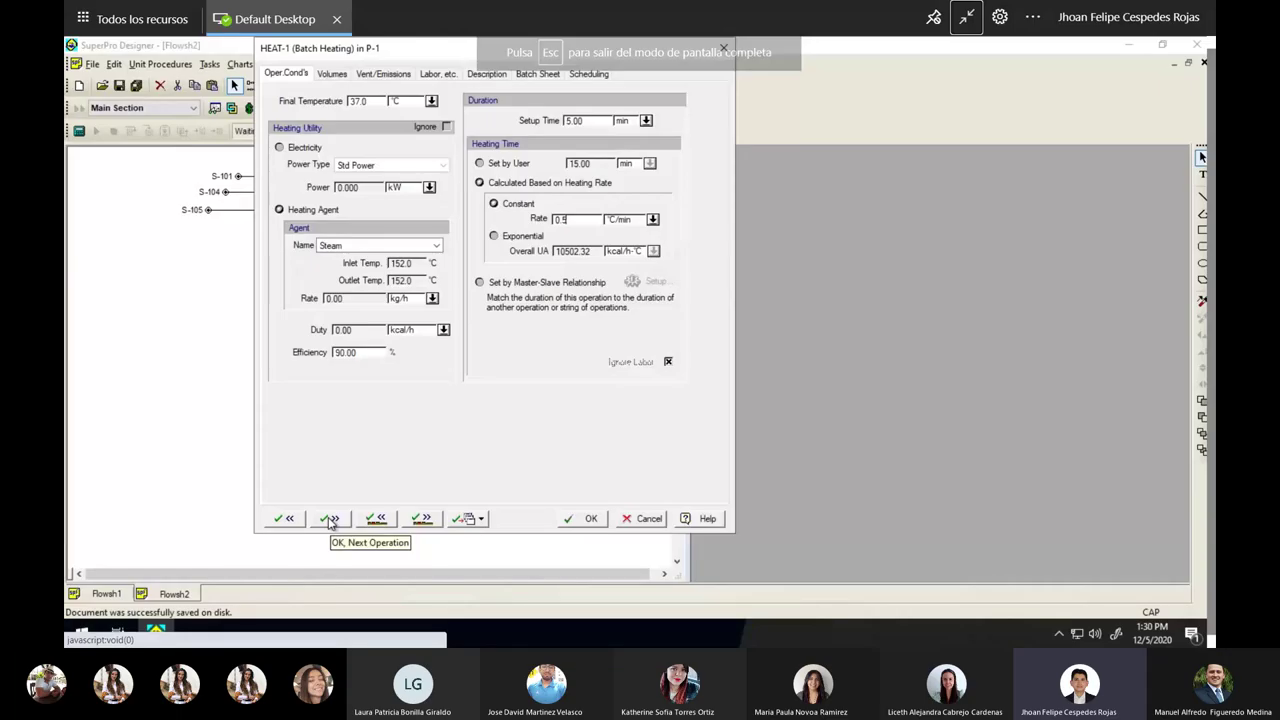
- Advance from HEAT-1 to FERMENT-1 while checking the fermentation slide beside the remote desktop
click(330, 519)
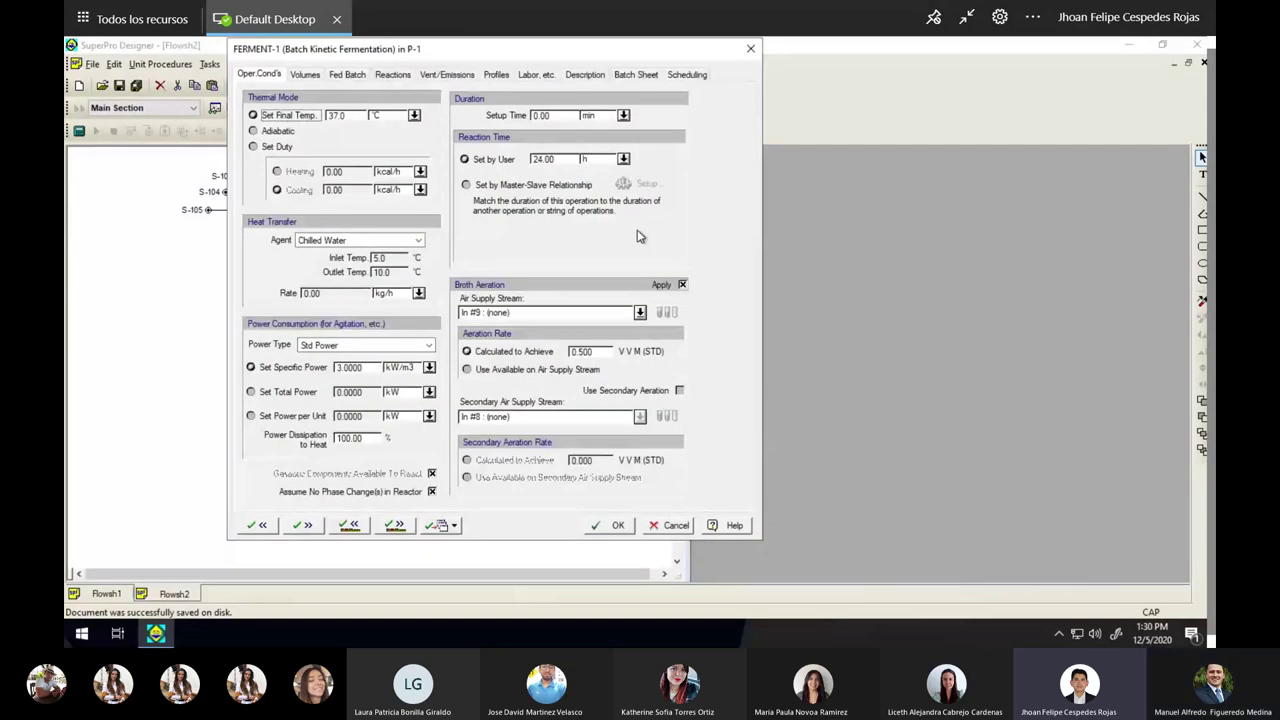
click(966, 20)
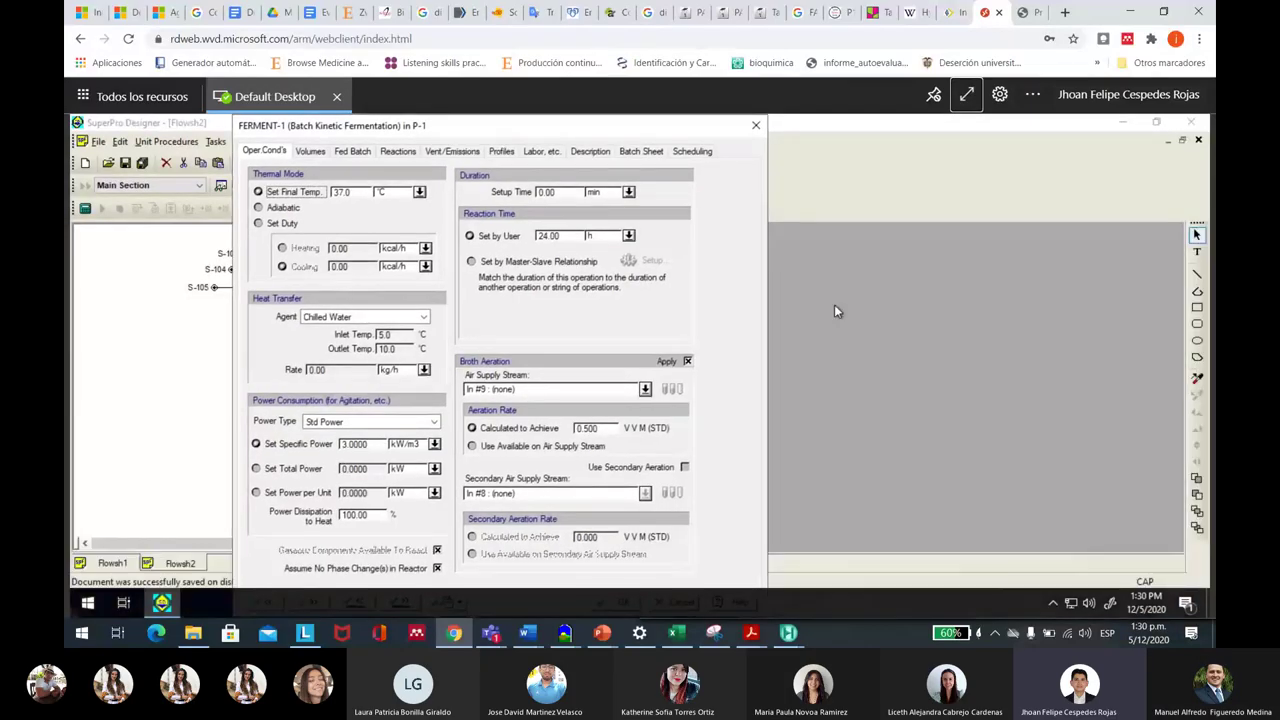
key(super+Left)
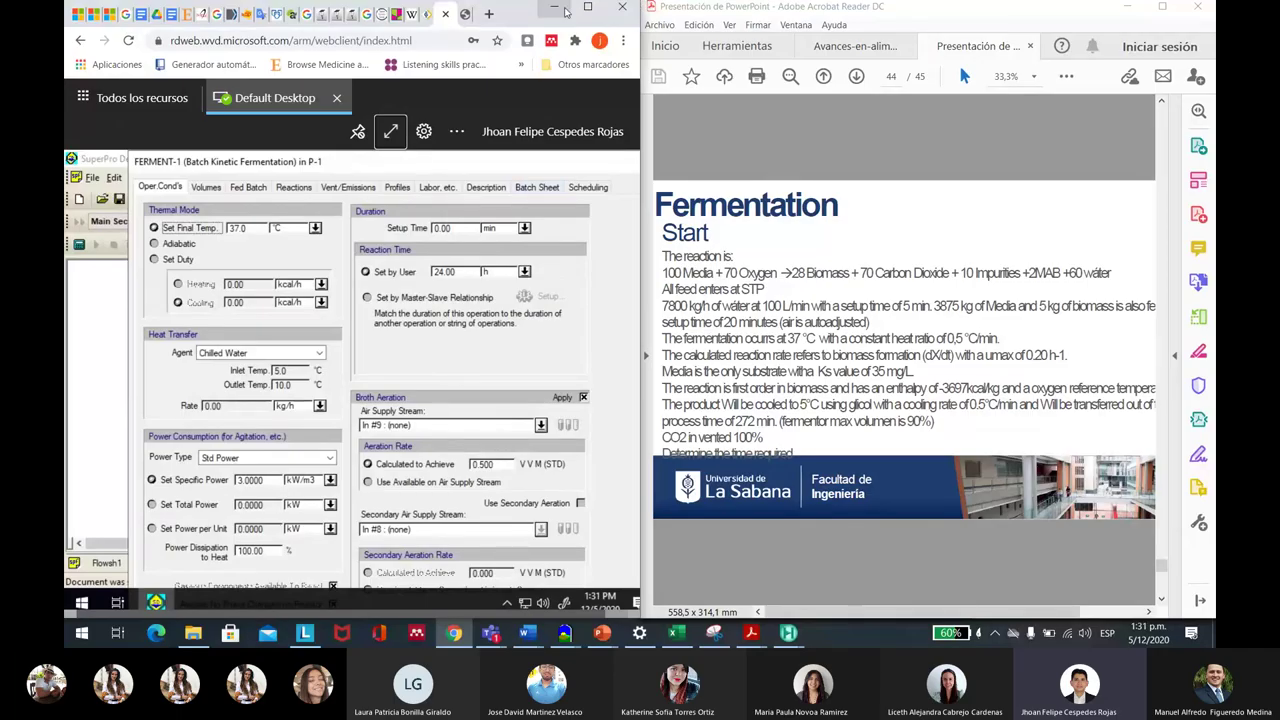
click(587, 7)
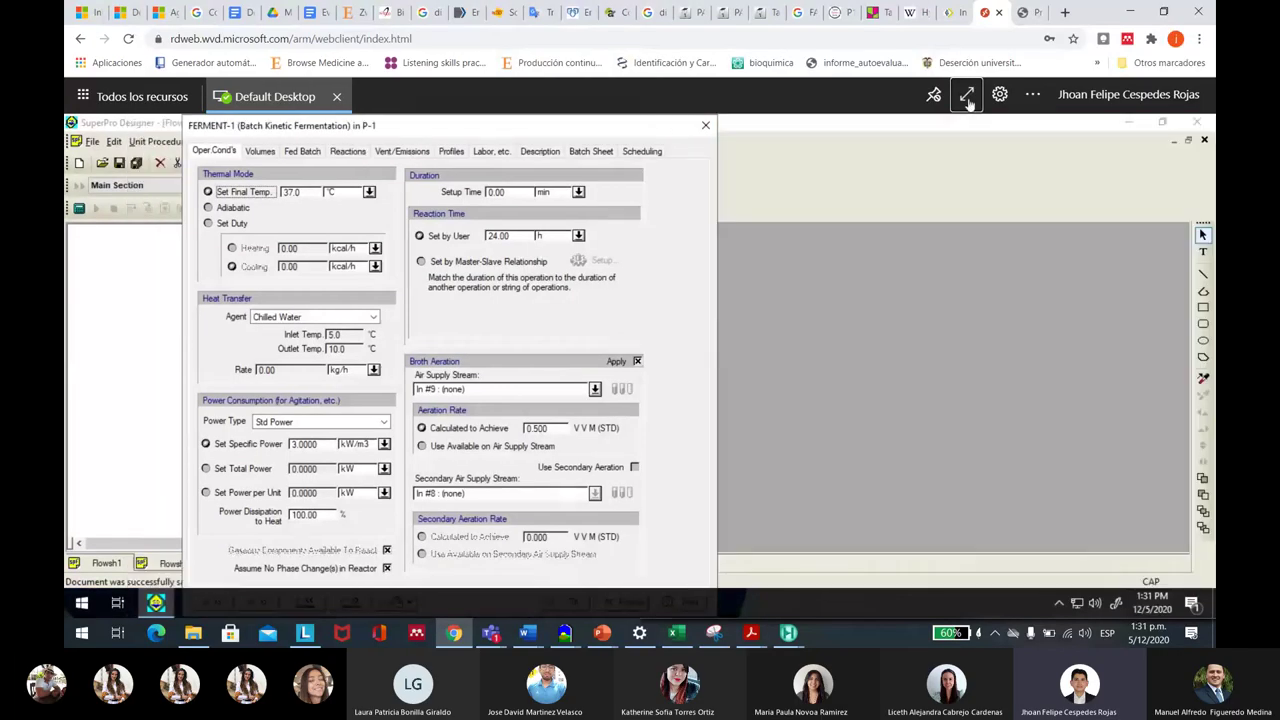
click(966, 96)
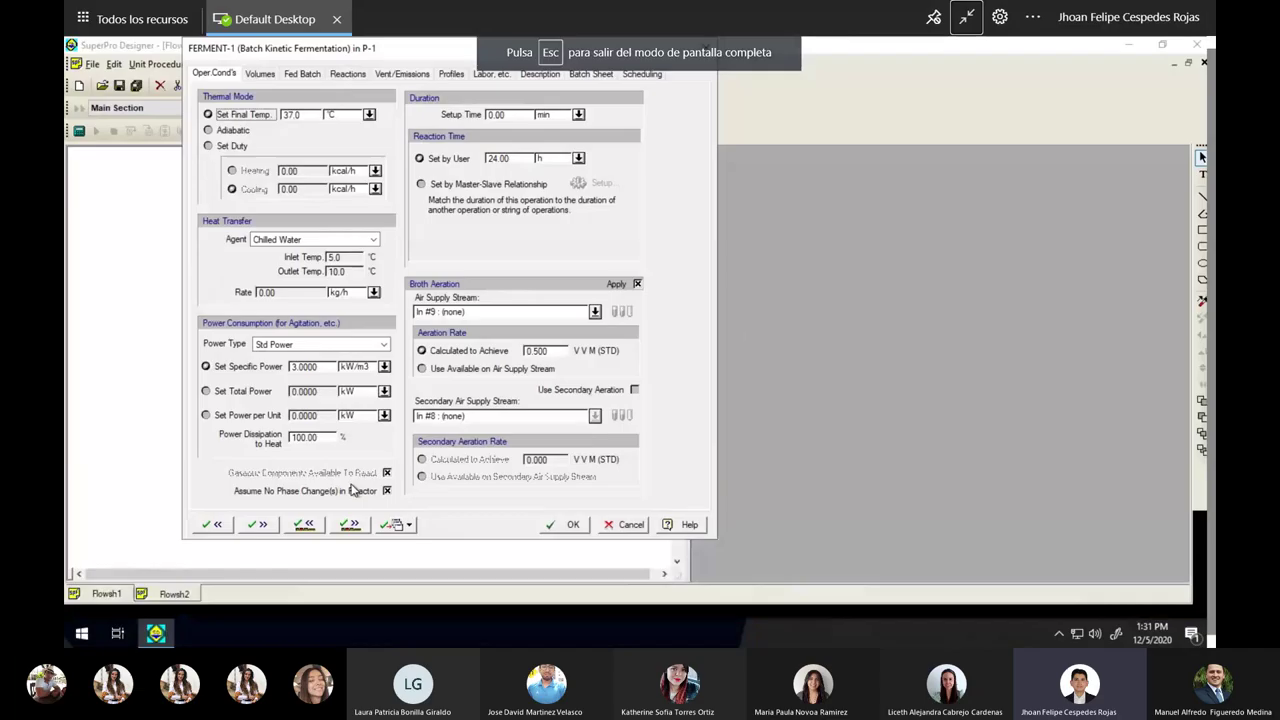
- Move past FERMENT-1, accepting the zero stoichiometric coefficient warning
click(258, 525)
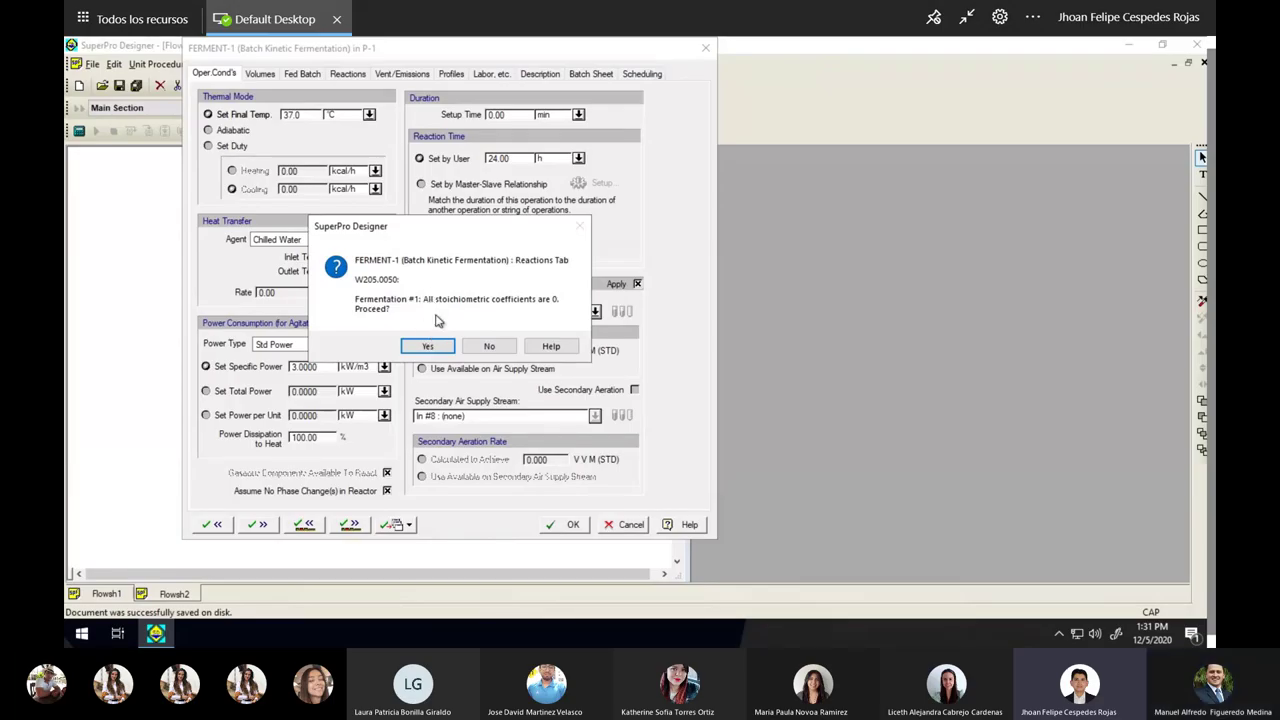
click(485, 347)
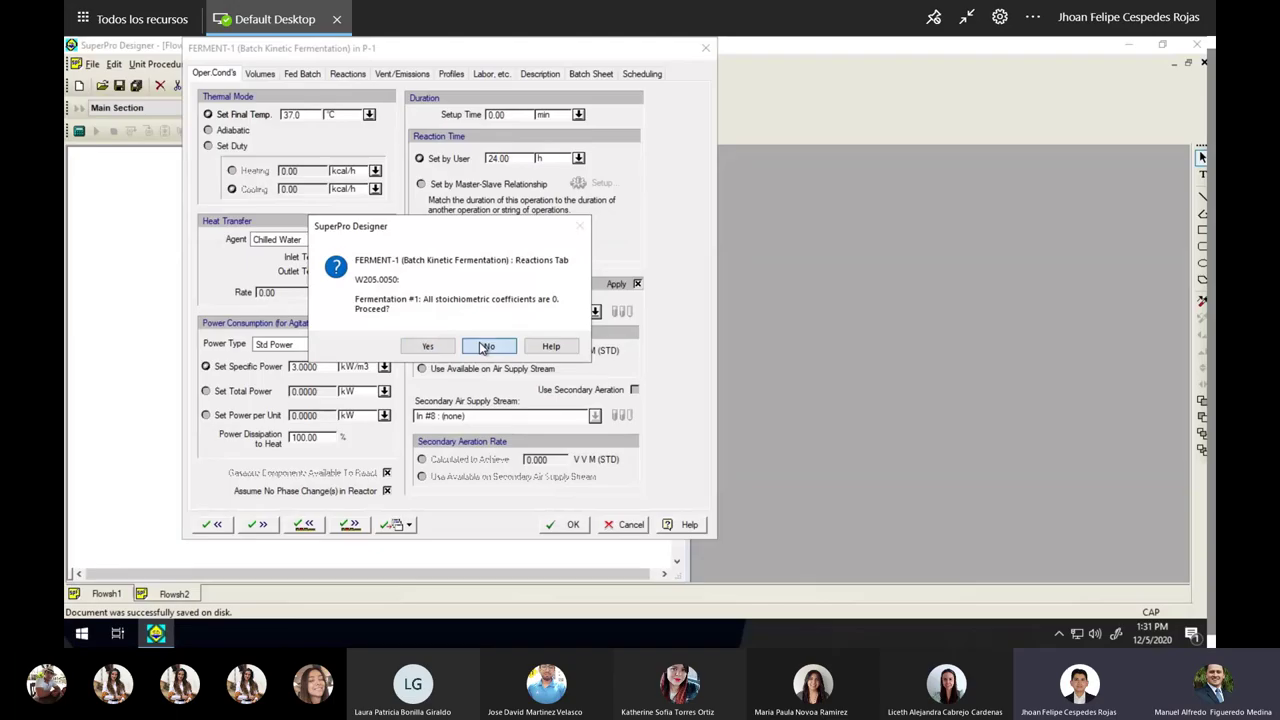
click(364, 73)
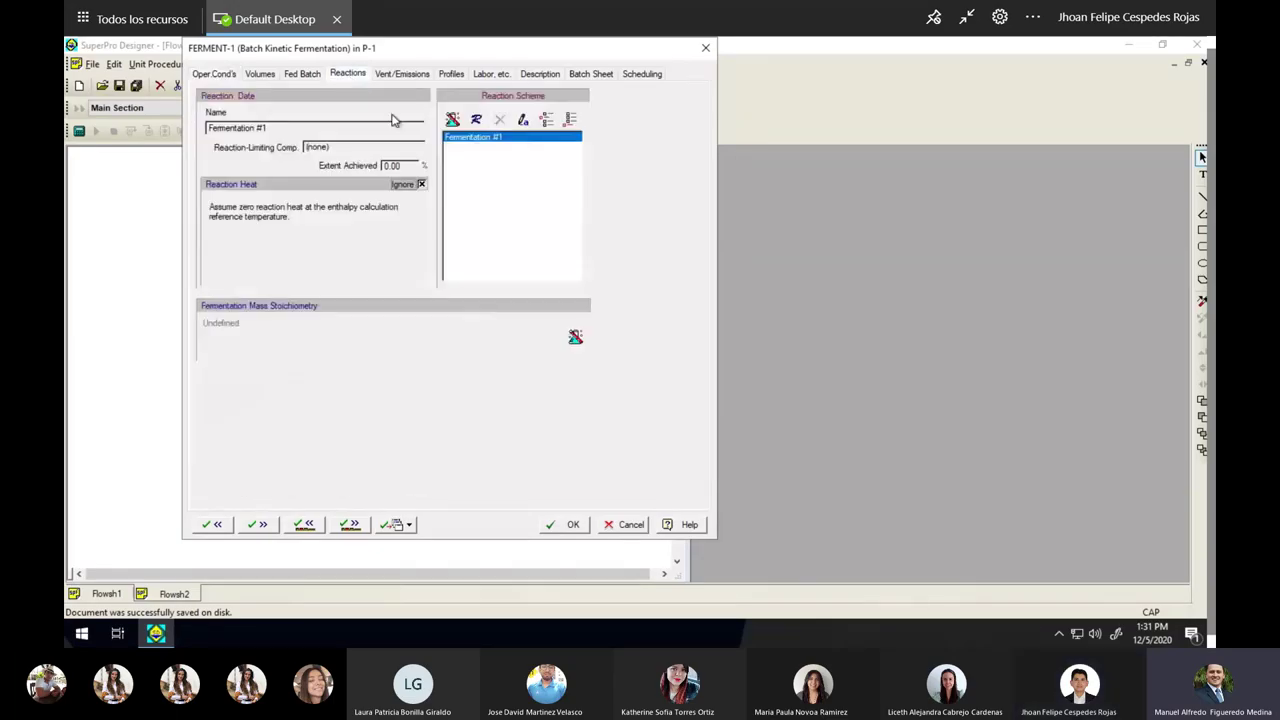
click(213, 74)
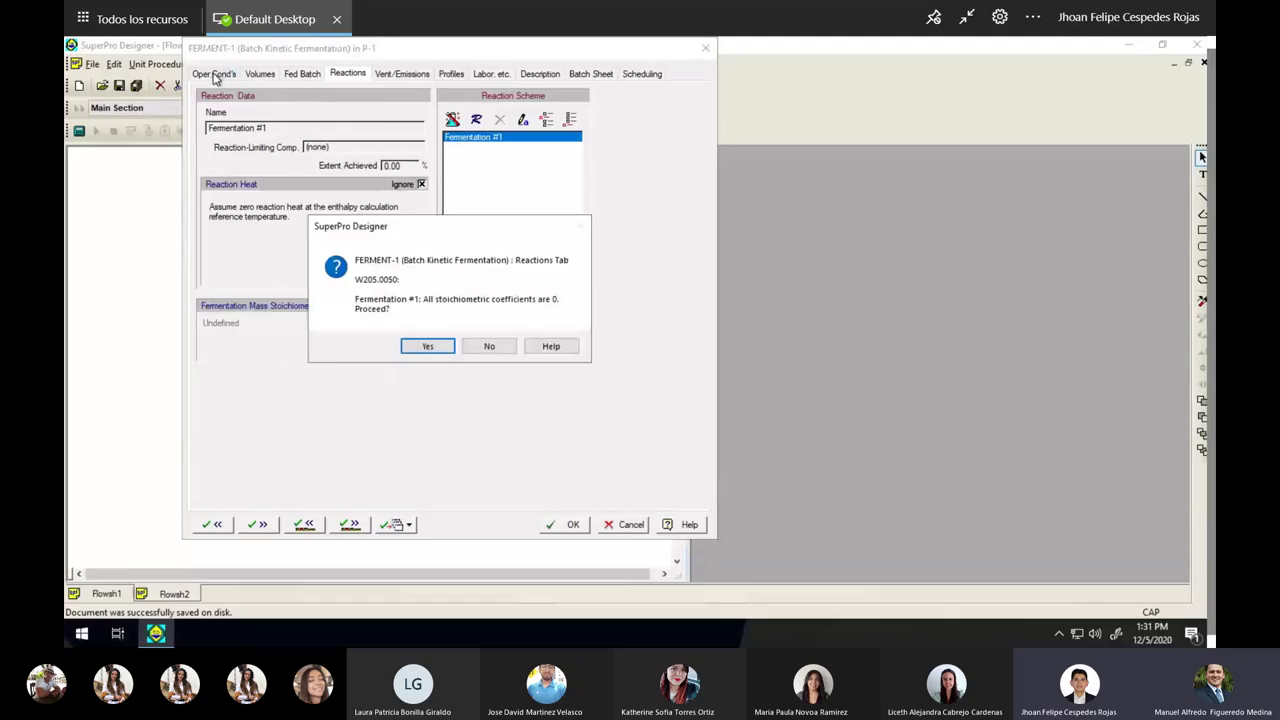
click(424, 348)
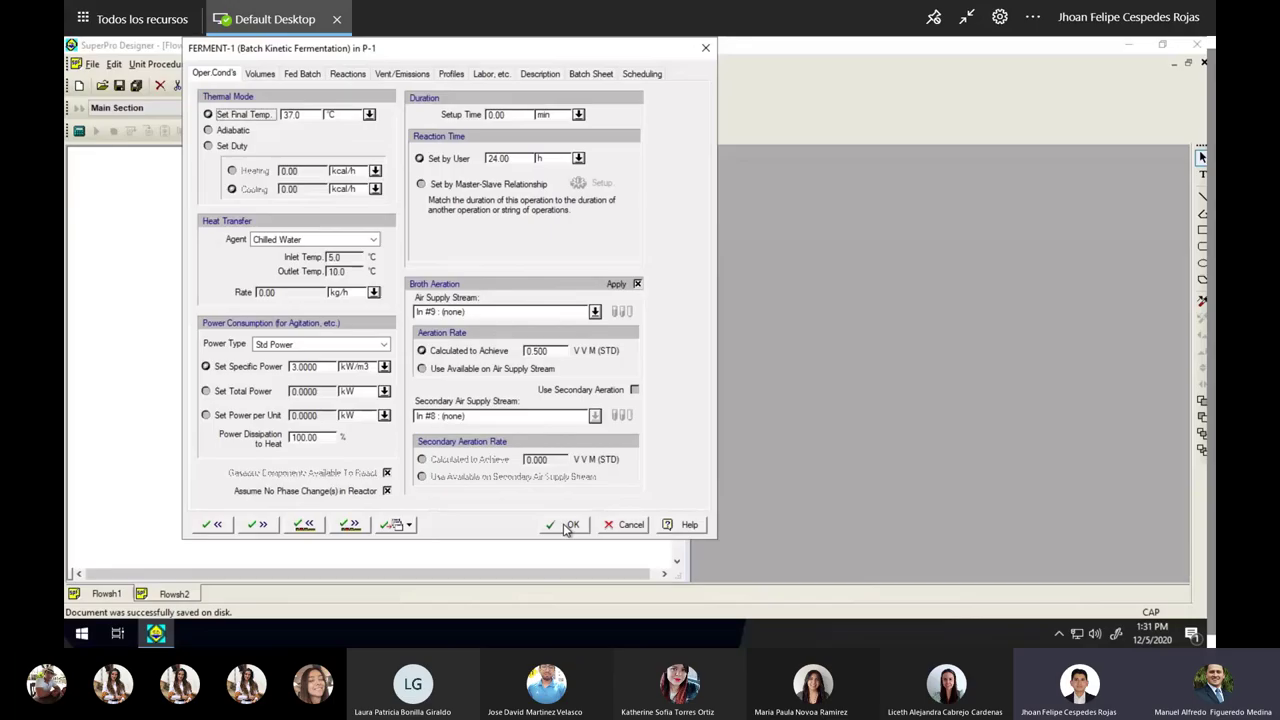
- Close the COOL-1 batch cooling settings without saving
drag(567, 530, 490, 352)
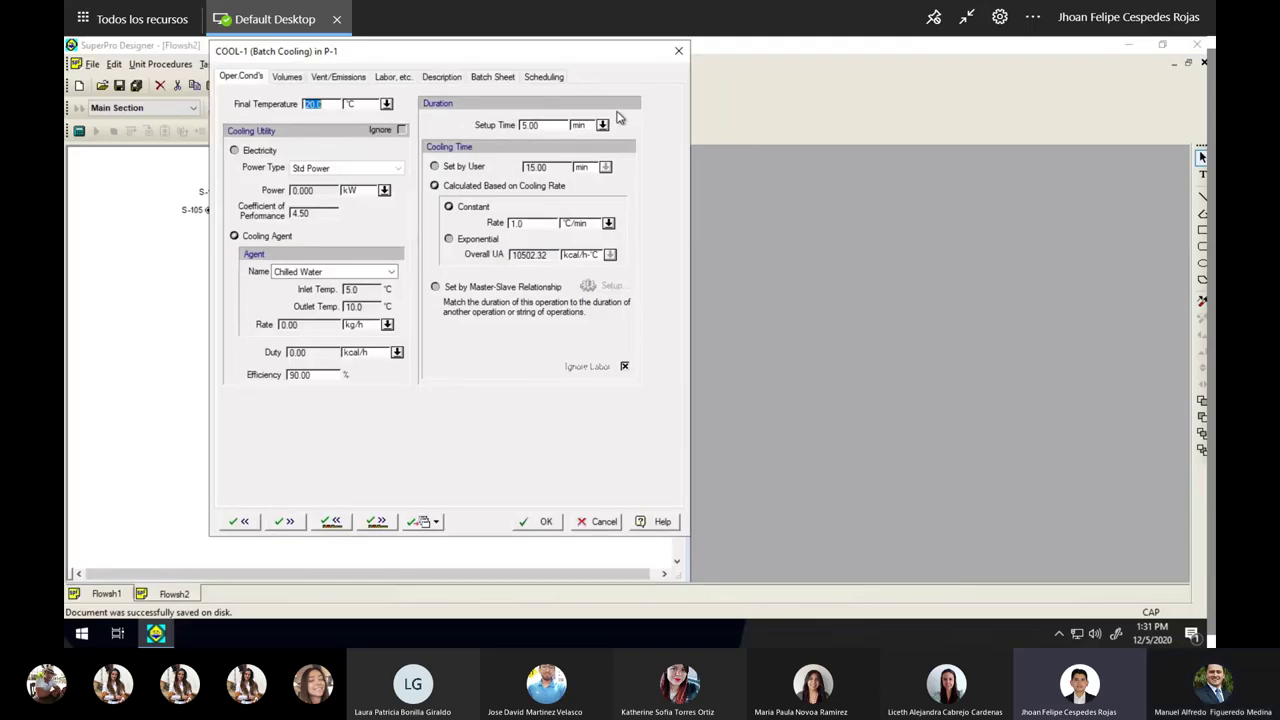
click(681, 56)
click(468, 340)
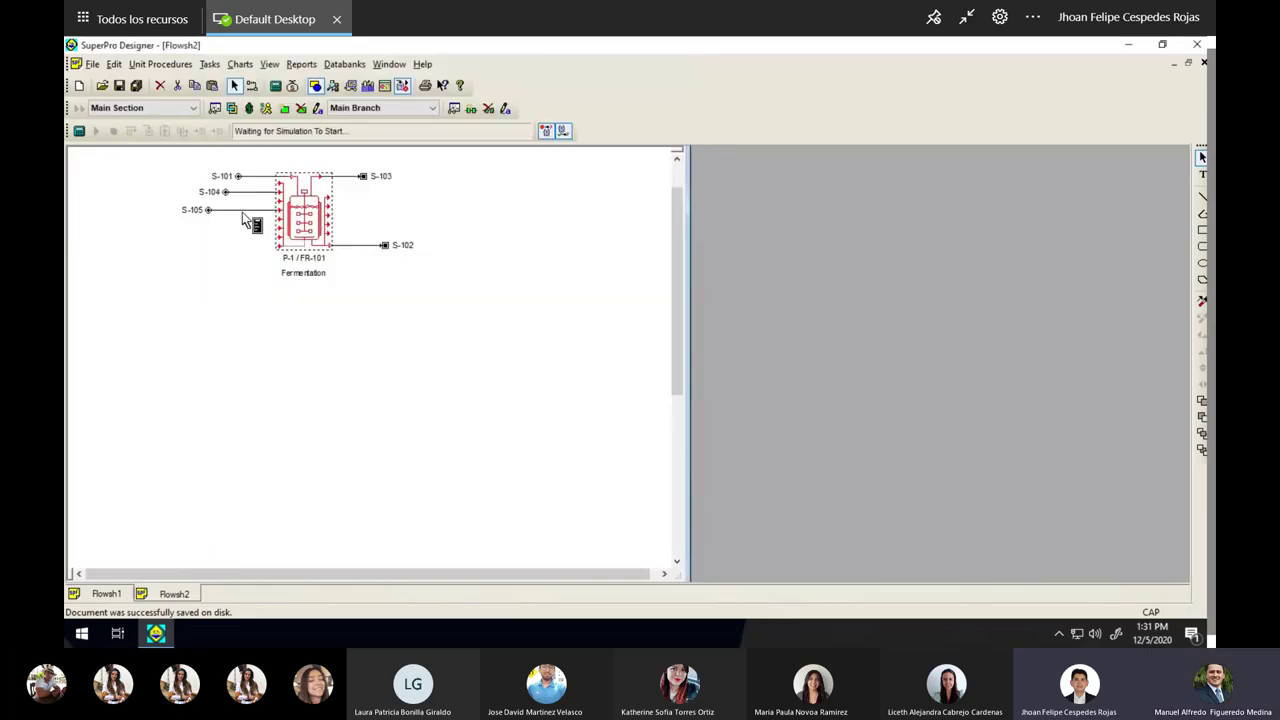
- Replace Oxygen with the Air stock mixture in stream S-105 at 100 kg/batch
double_click(242, 211)
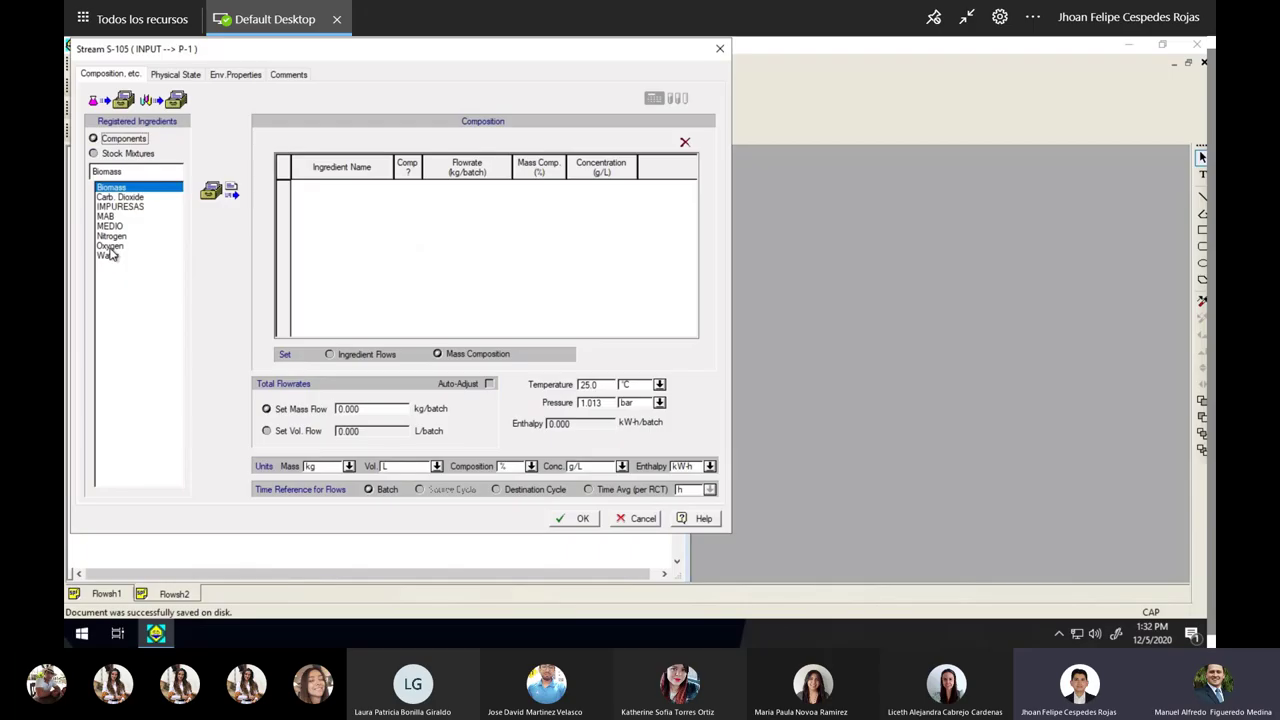
double_click(109, 246)
click(96, 154)
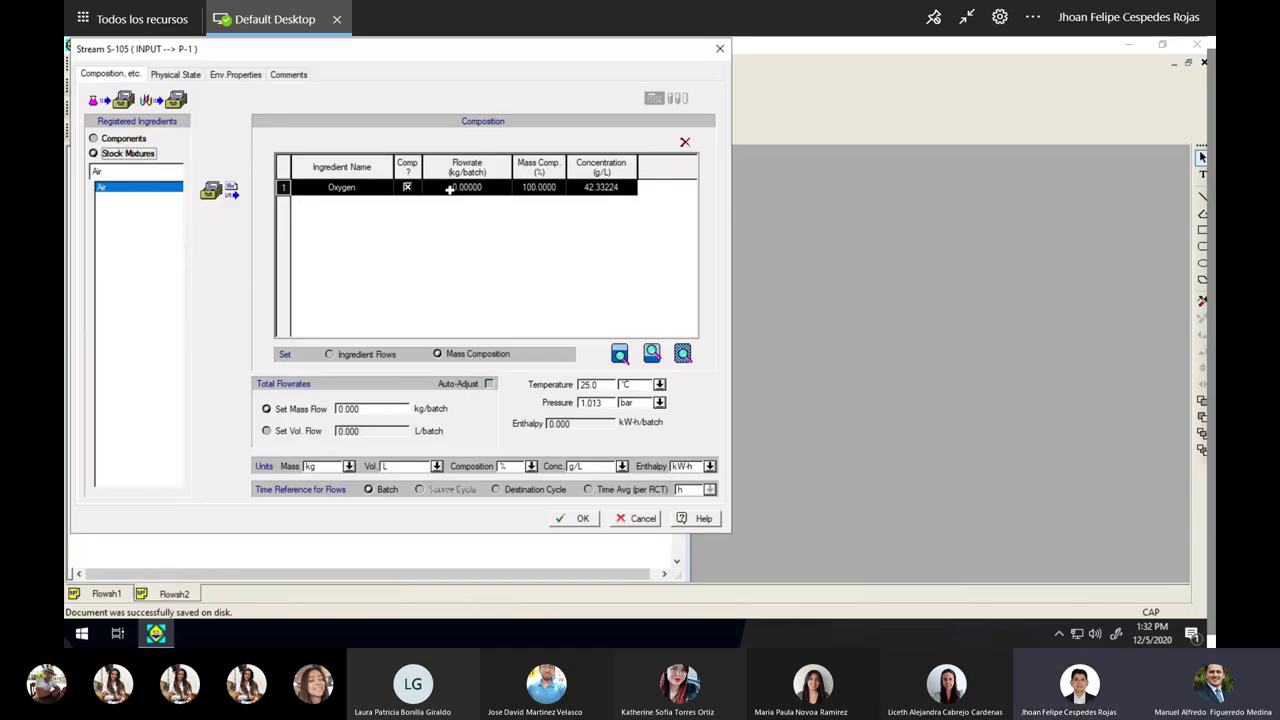
click(685, 142)
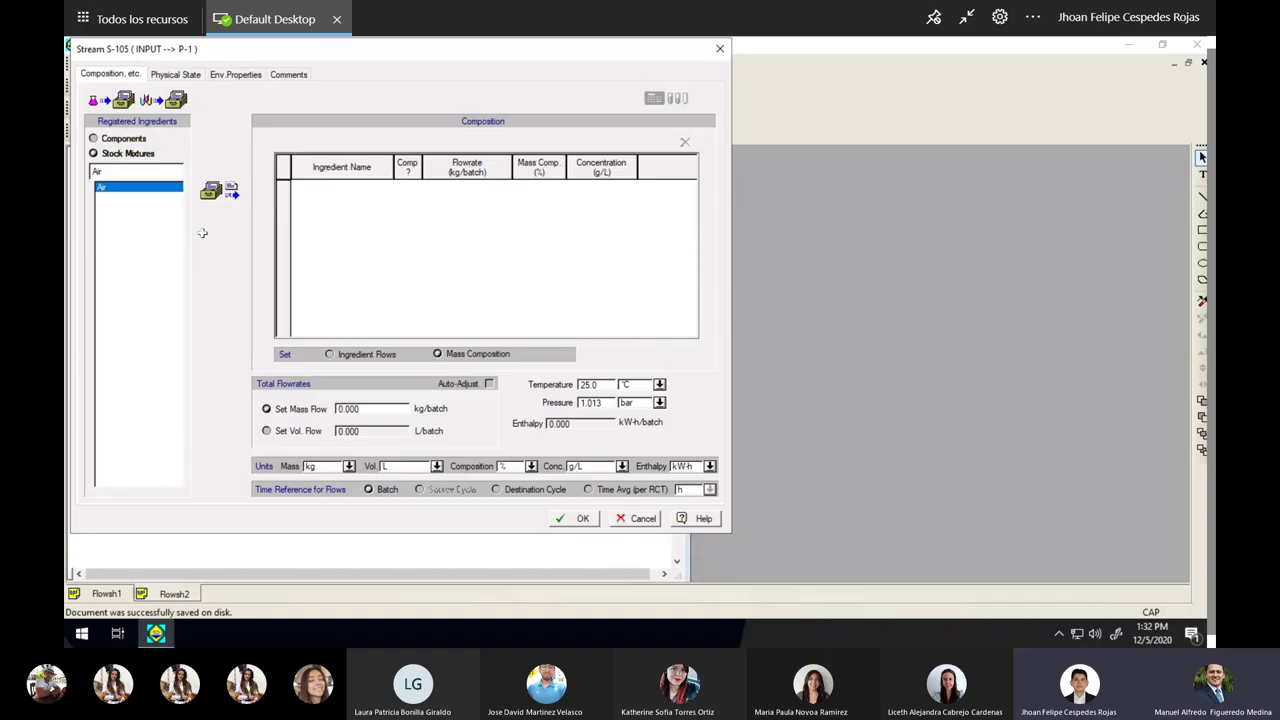
double_click(153, 191)
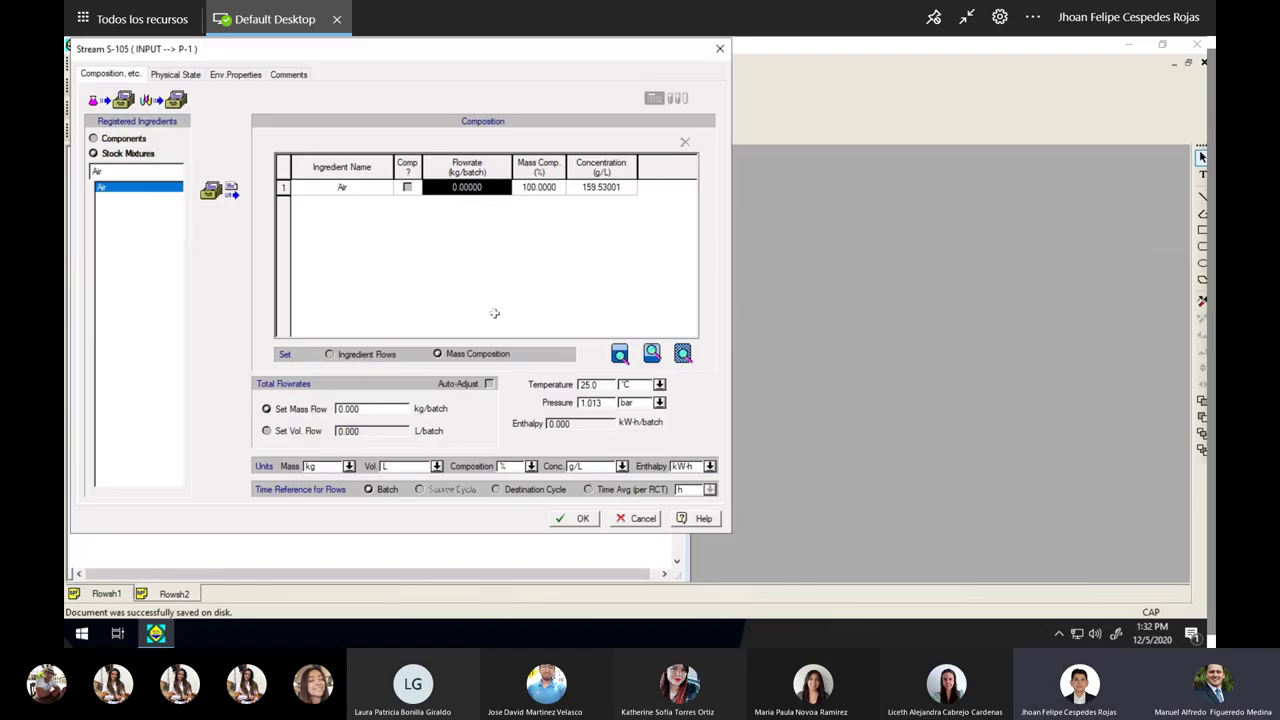
double_click(356, 409)
text(100)
click(489, 384)
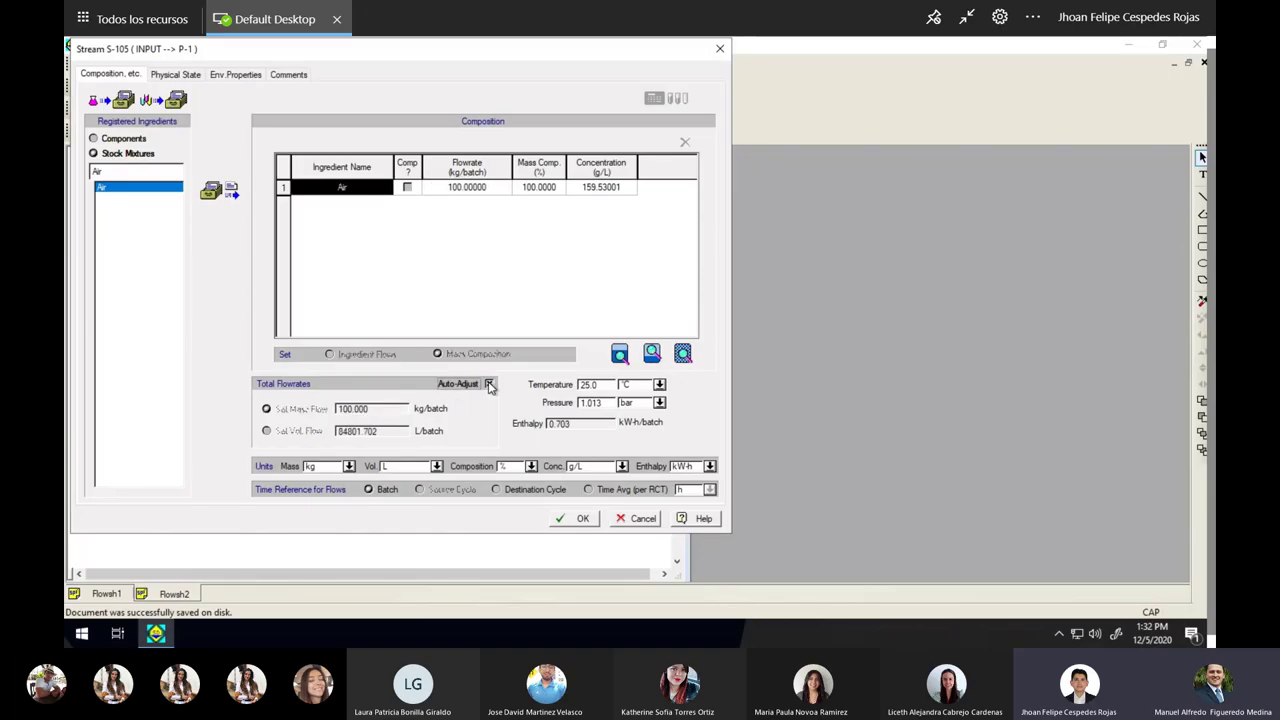
click(575, 519)
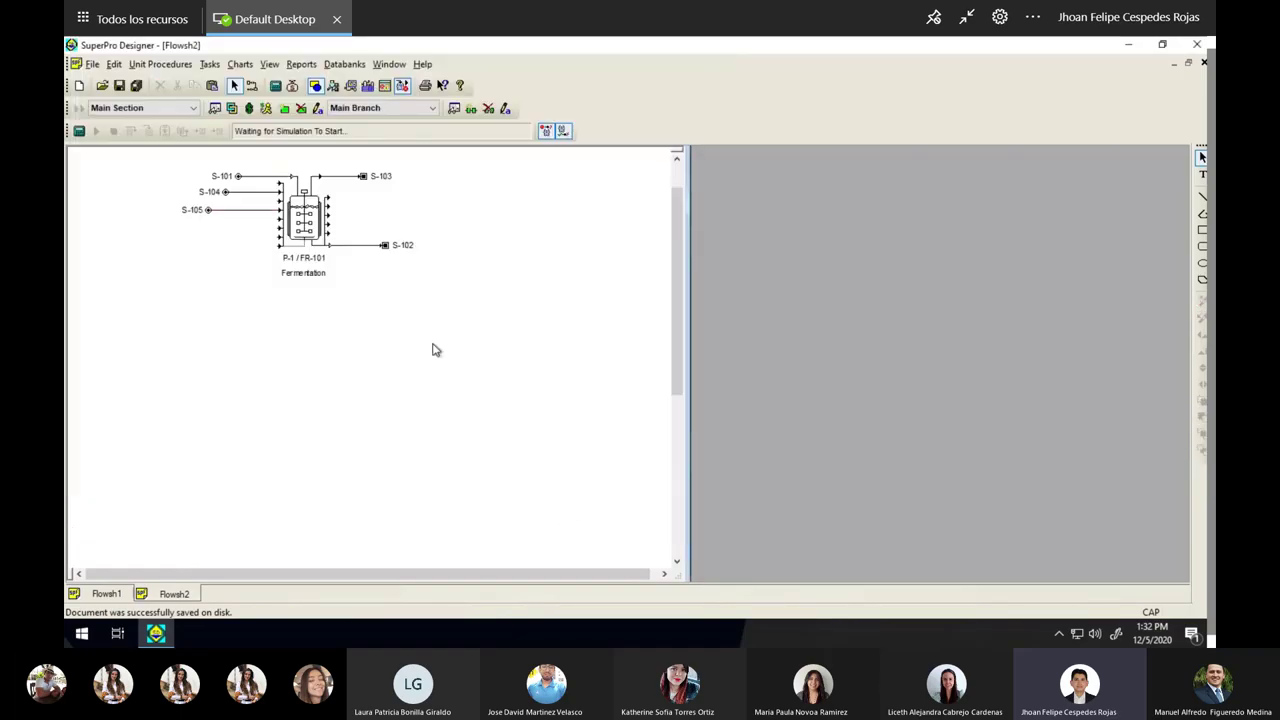
- Set FERMENT-1's air supply stream to S-105 and show its Fermentation #1 reactions page
right_click(305, 229)
mouse_move(433, 248)
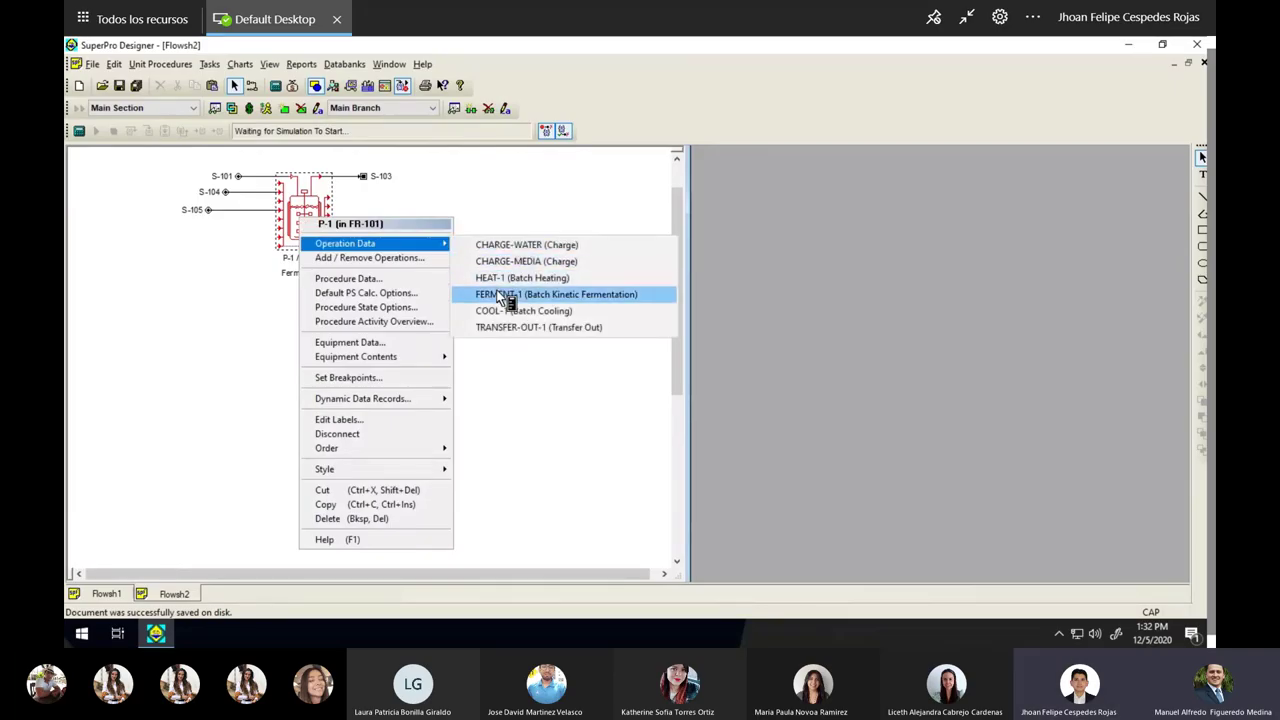
click(500, 295)
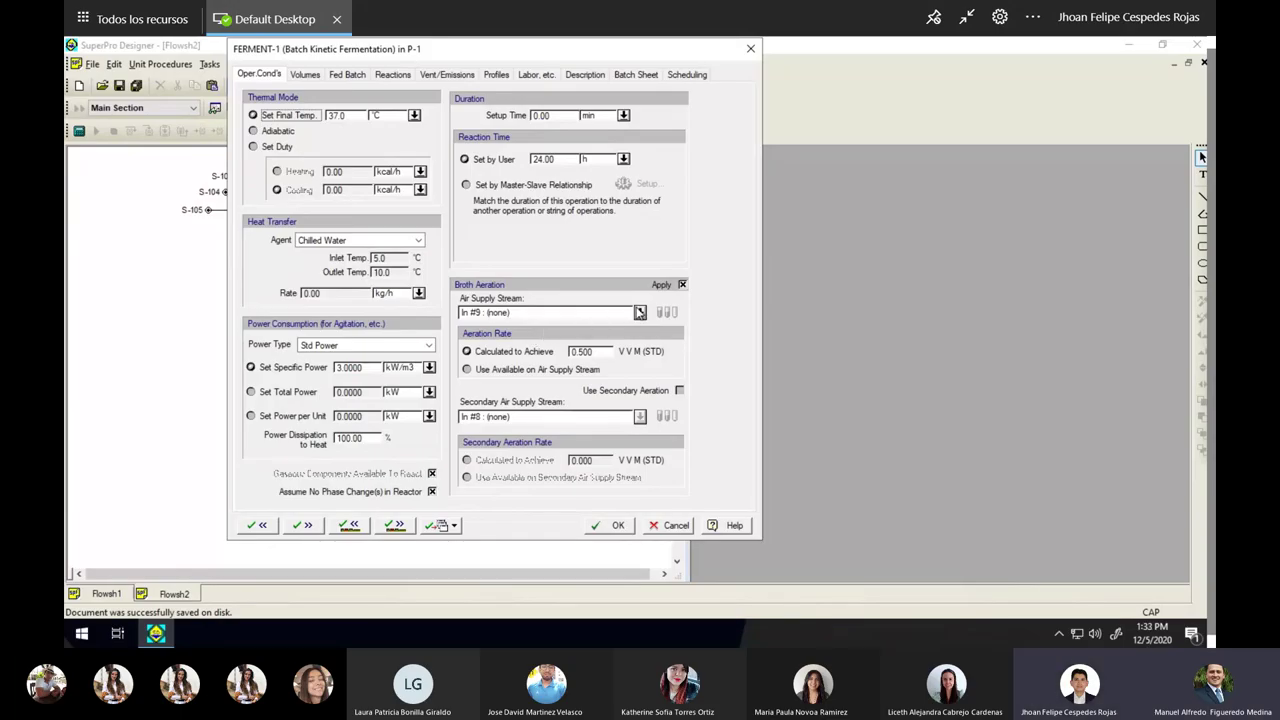
click(640, 312)
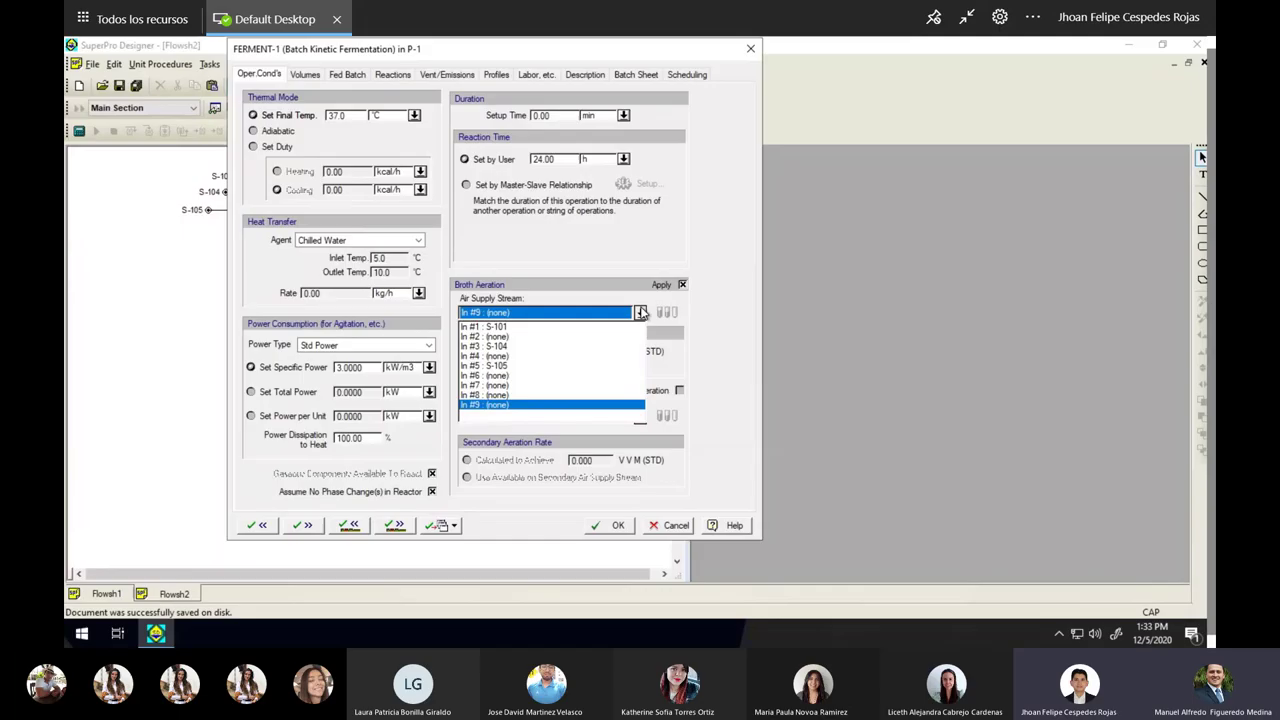
click(495, 366)
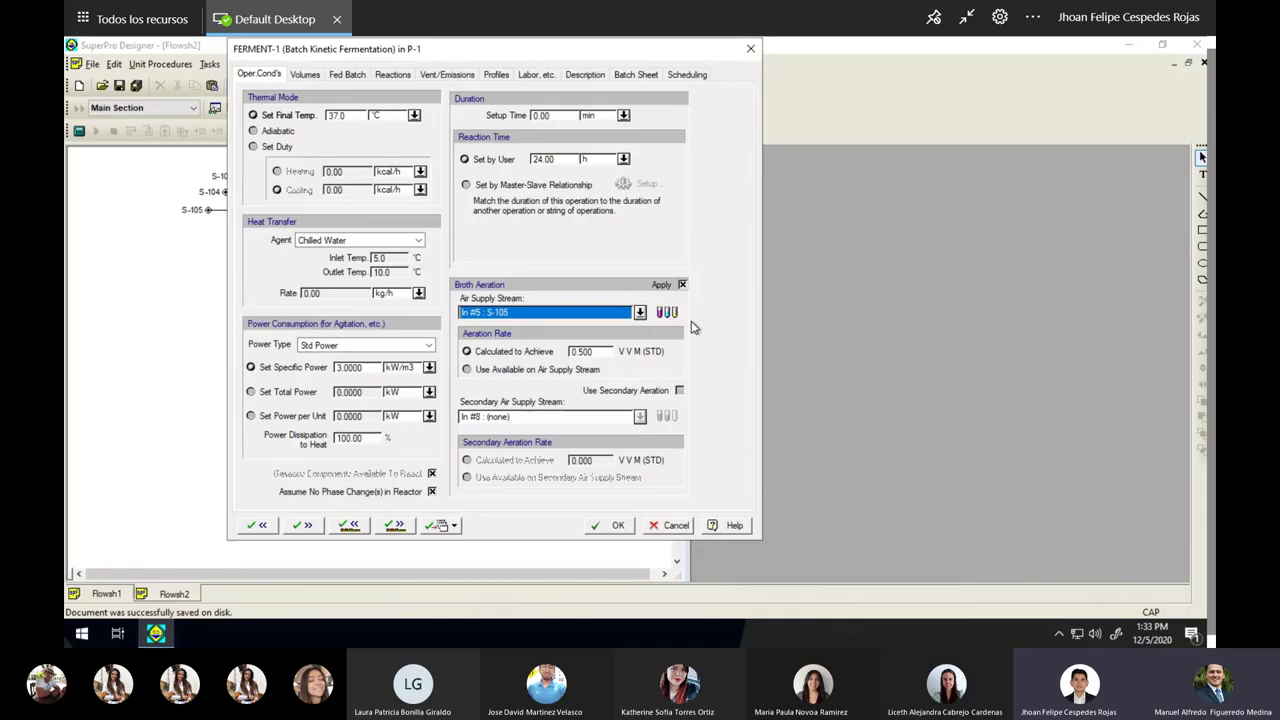
click(391, 76)
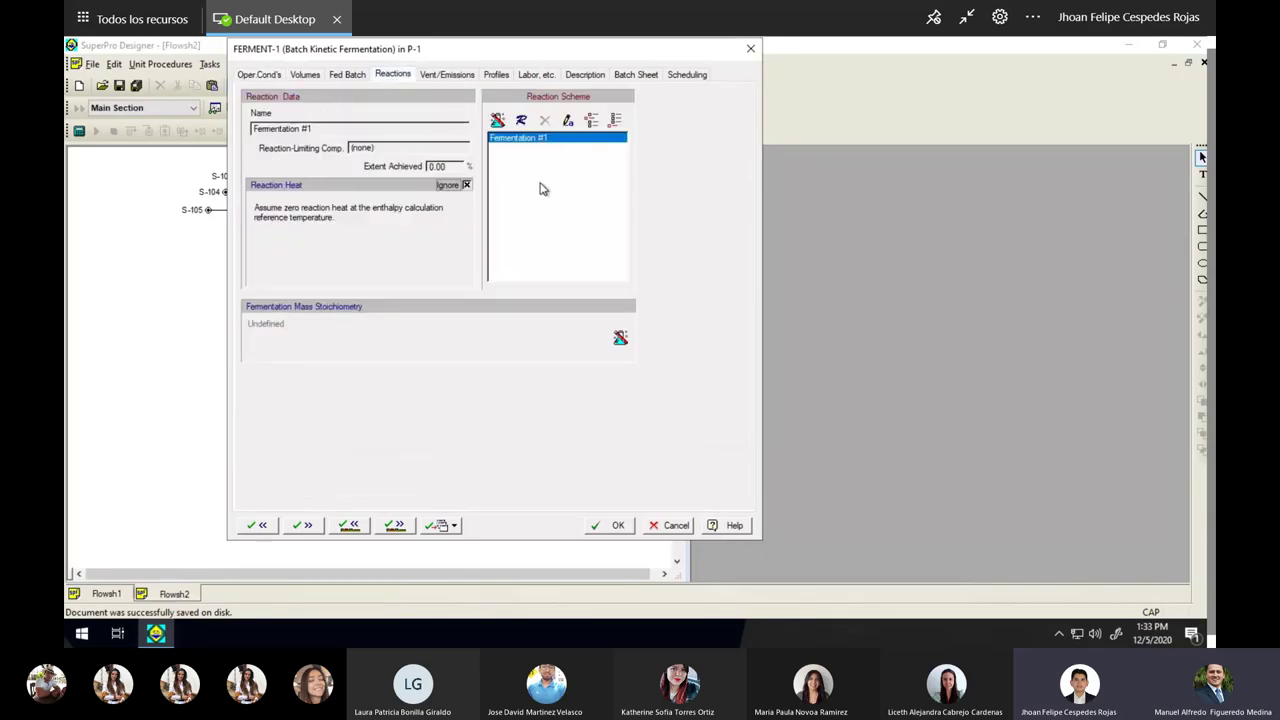
- Add Oxygen and MEDIO as reactants in Fermentation #1's stoichiometry
click(497, 120)
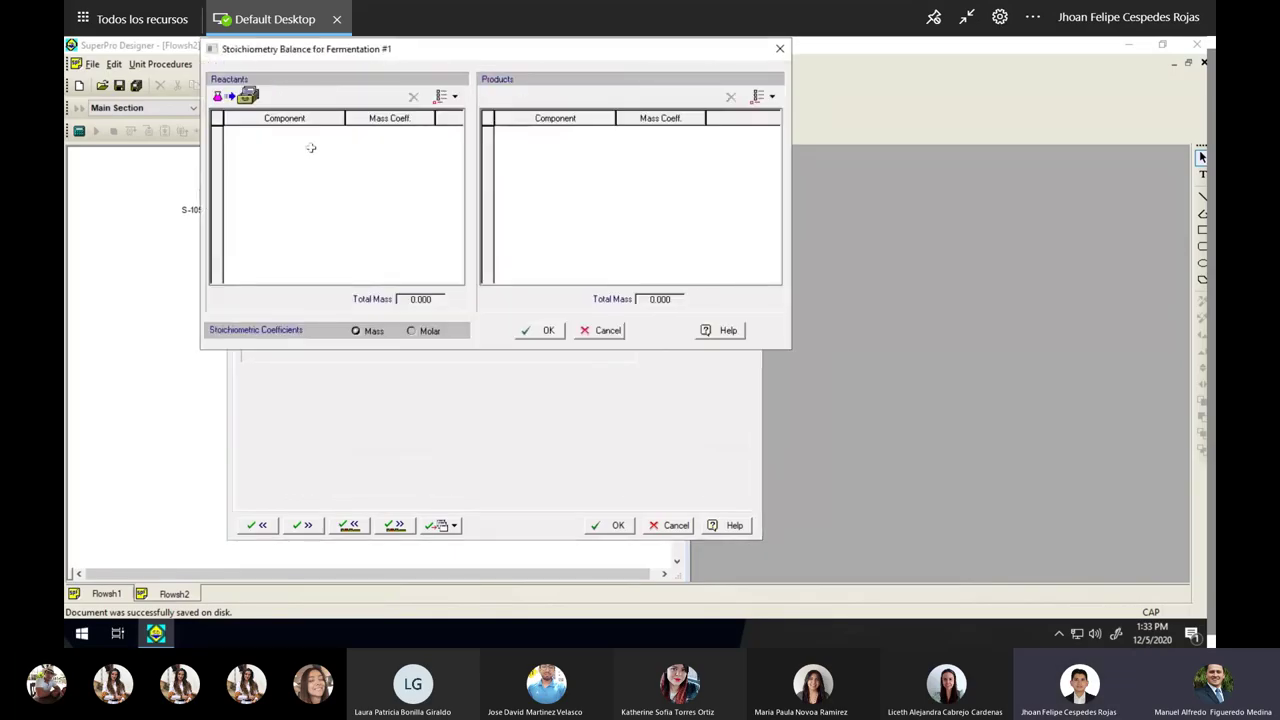
click(455, 99)
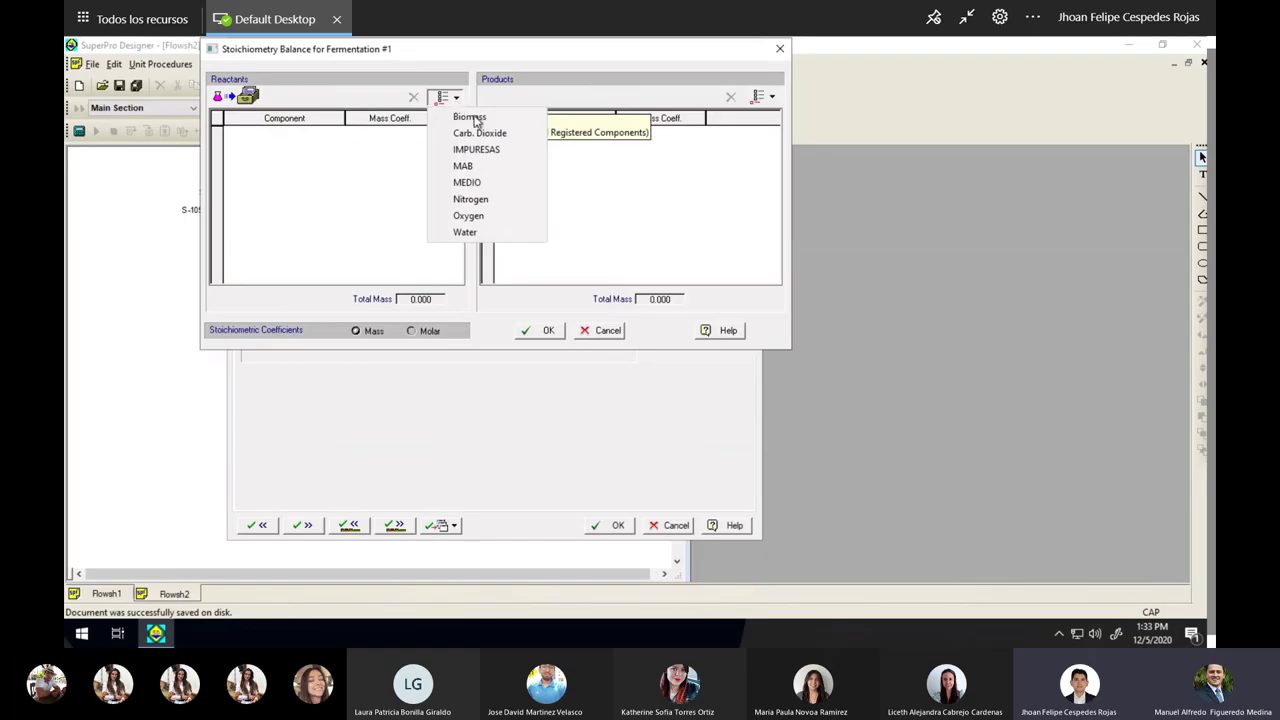
click(470, 215)
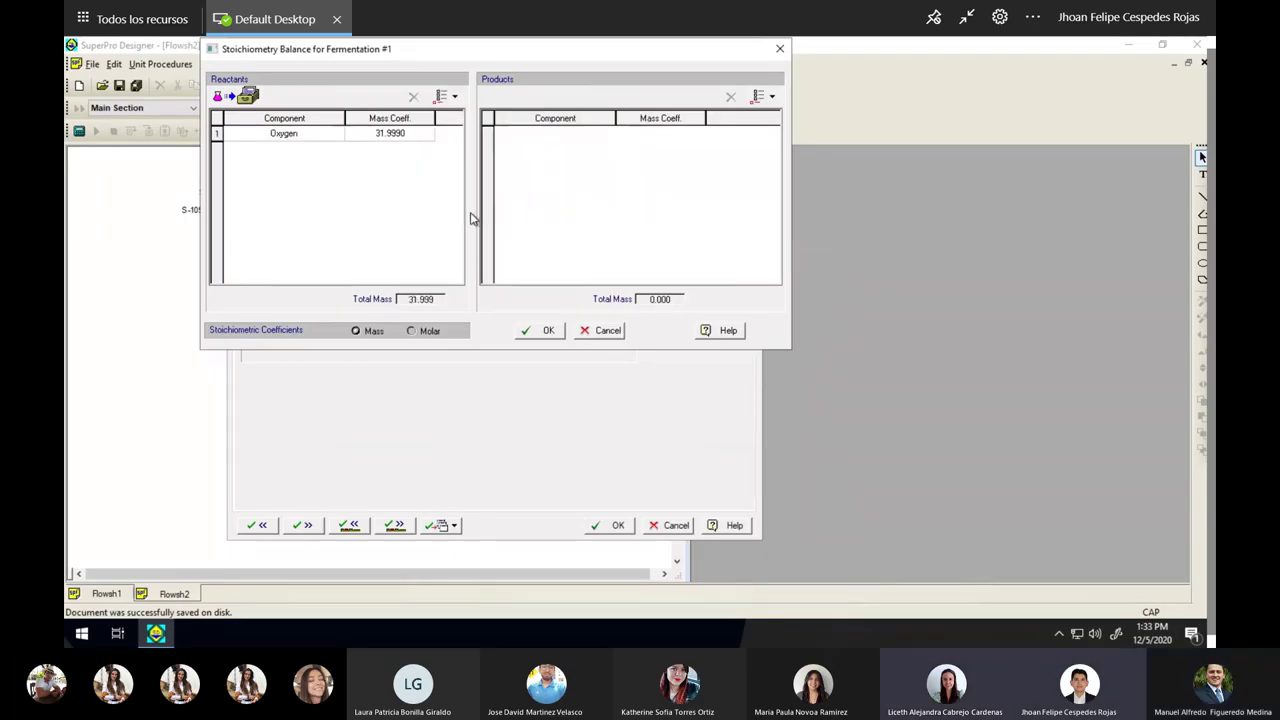
click(455, 98)
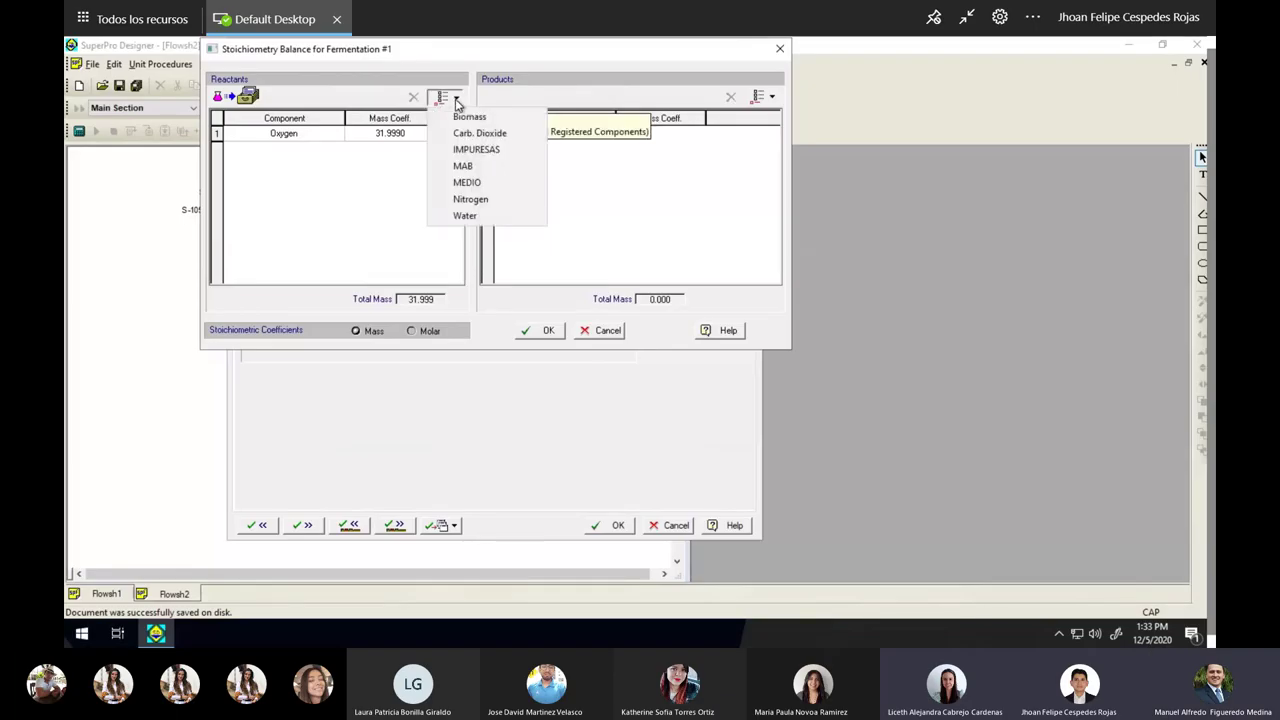
click(467, 182)
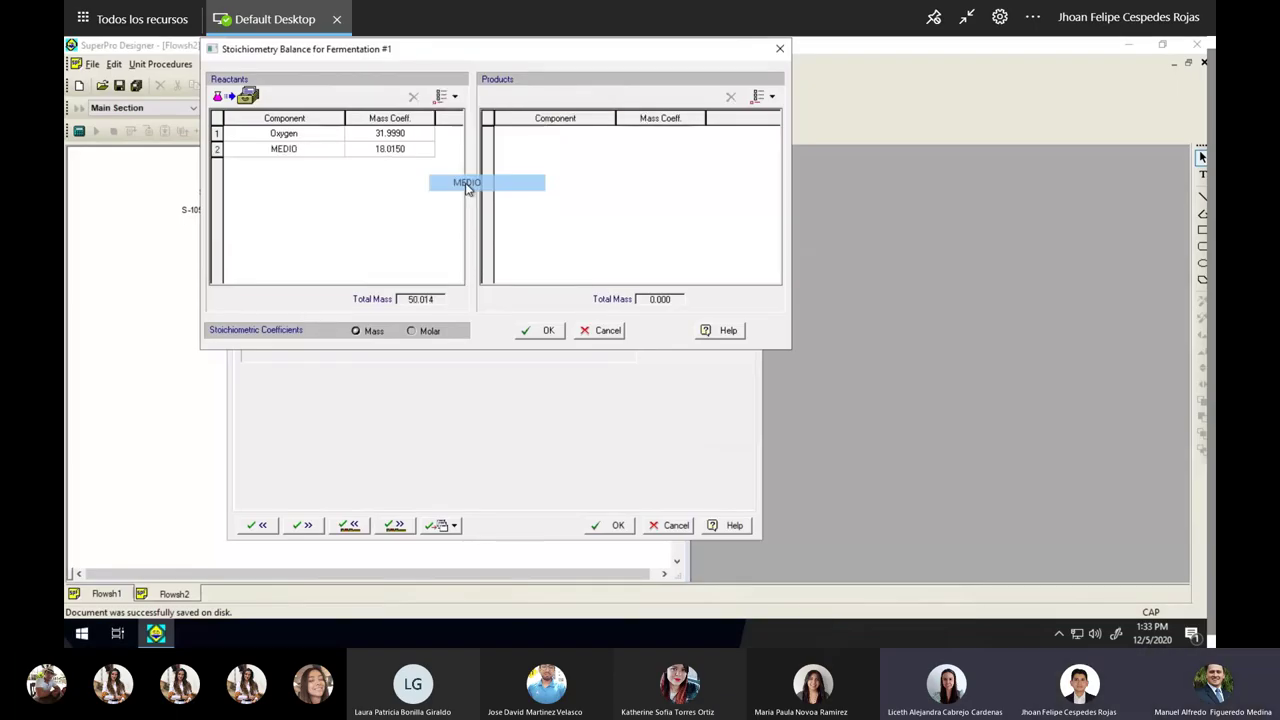
- Add Biomass, Carb. Dioxide, MAB, Water and IMPURESAS as products
click(773, 103)
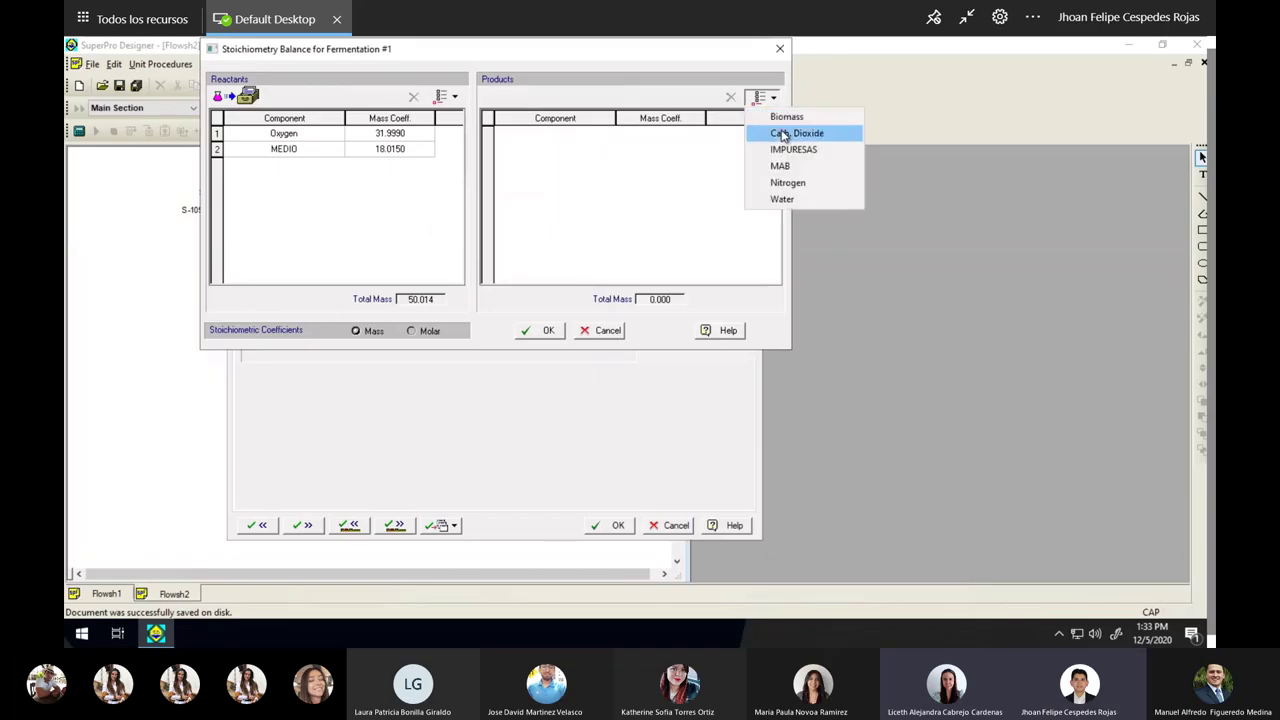
click(789, 114)
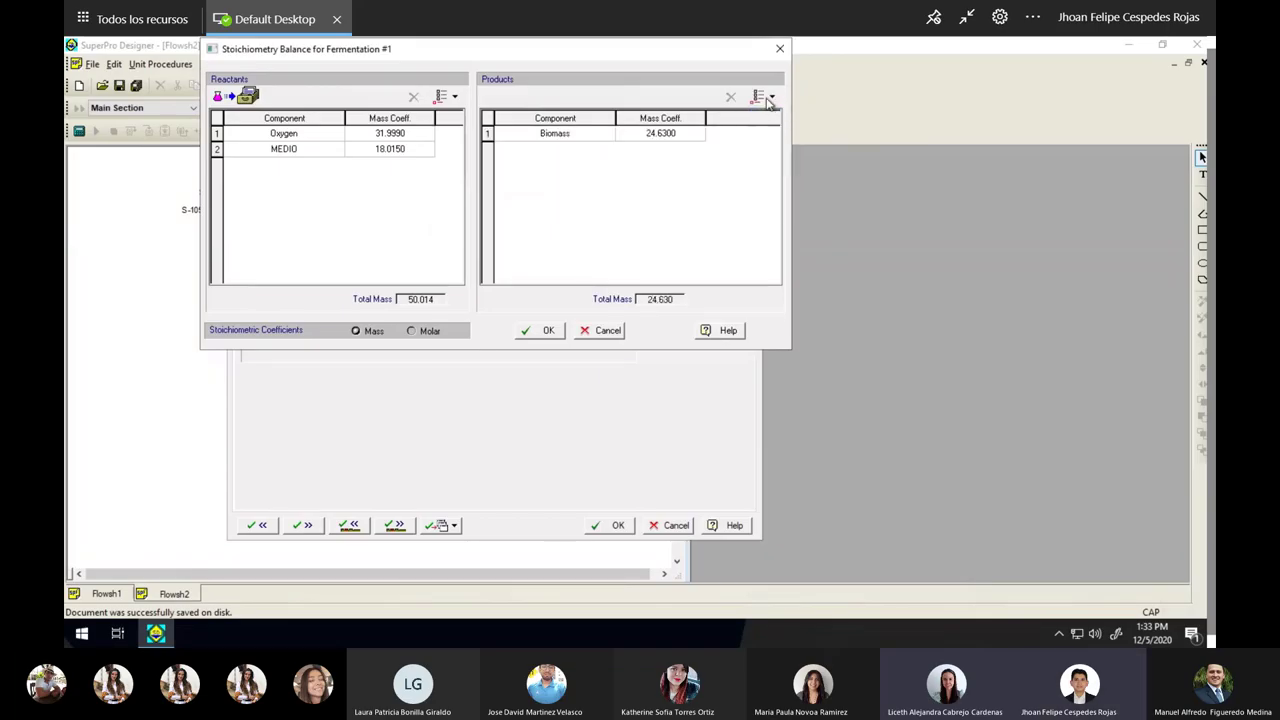
click(771, 101)
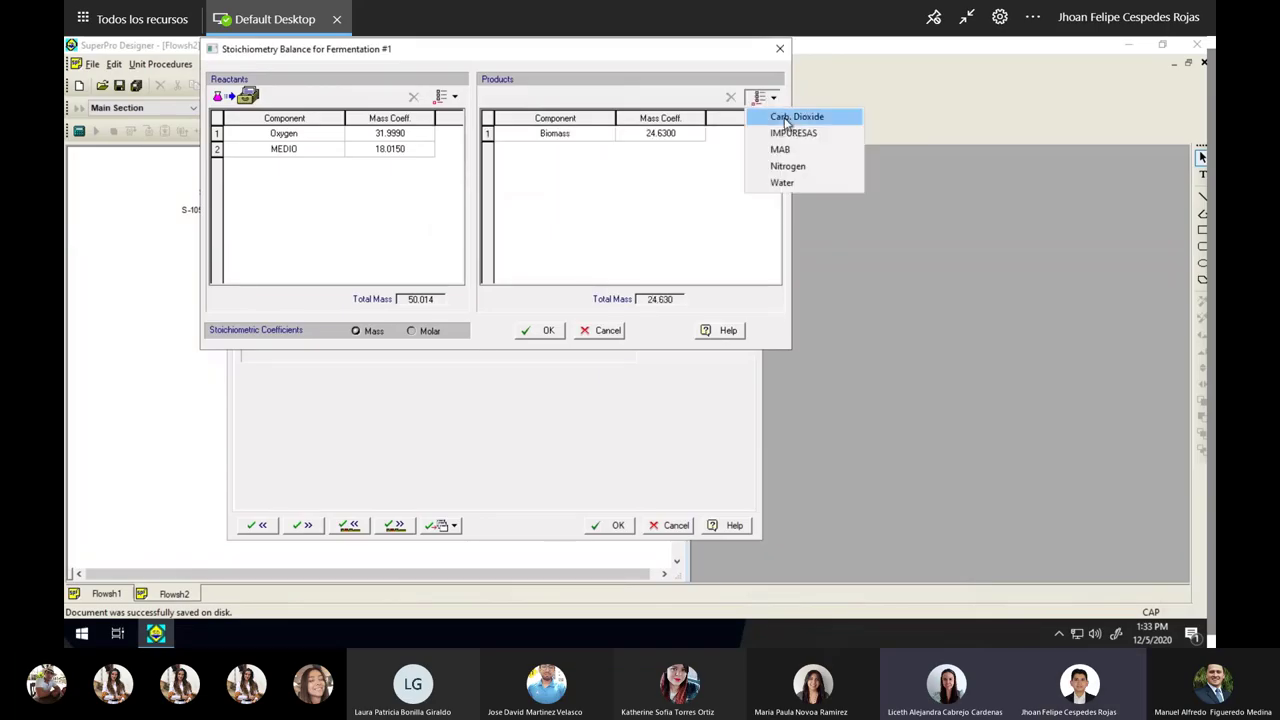
click(789, 117)
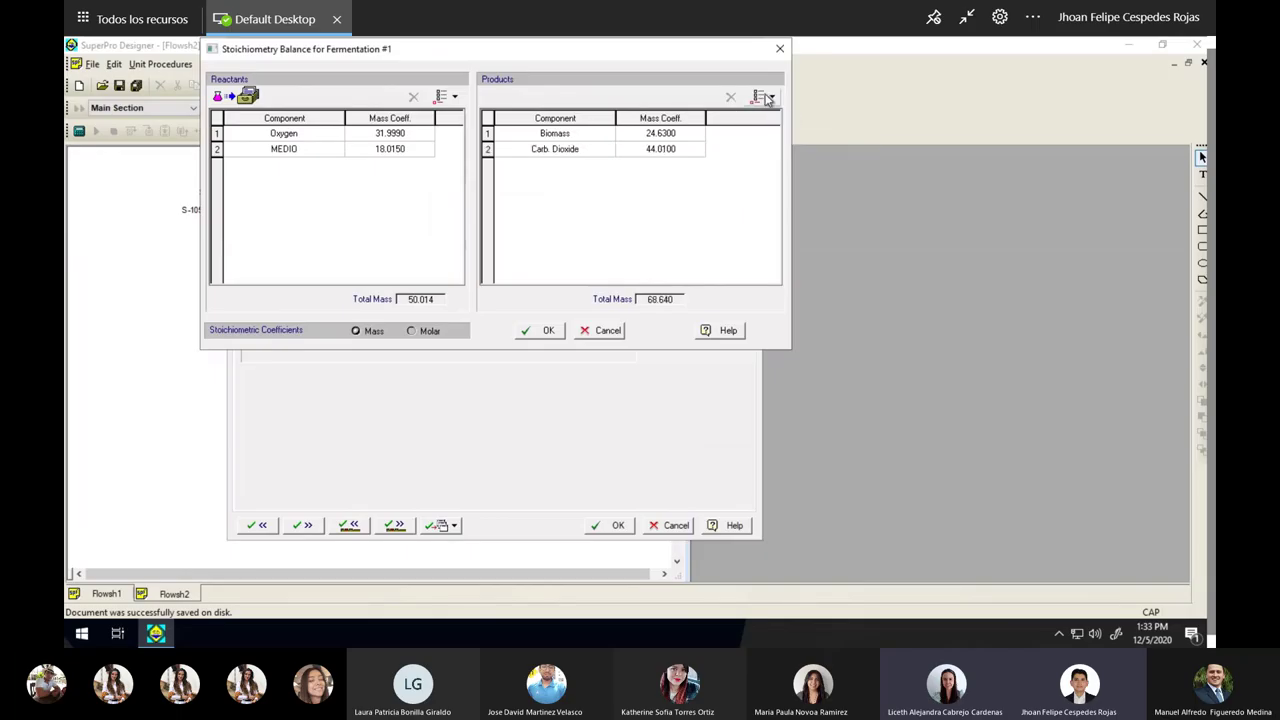
click(767, 97)
click(776, 131)
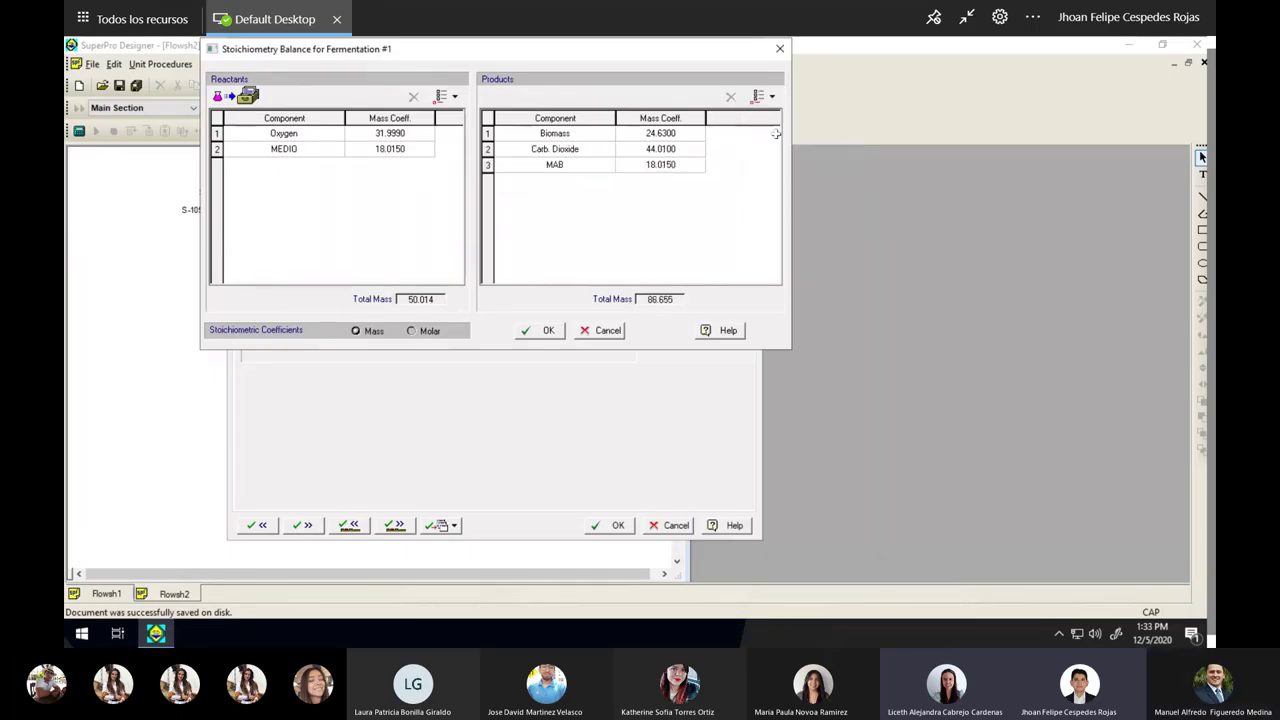
click(767, 97)
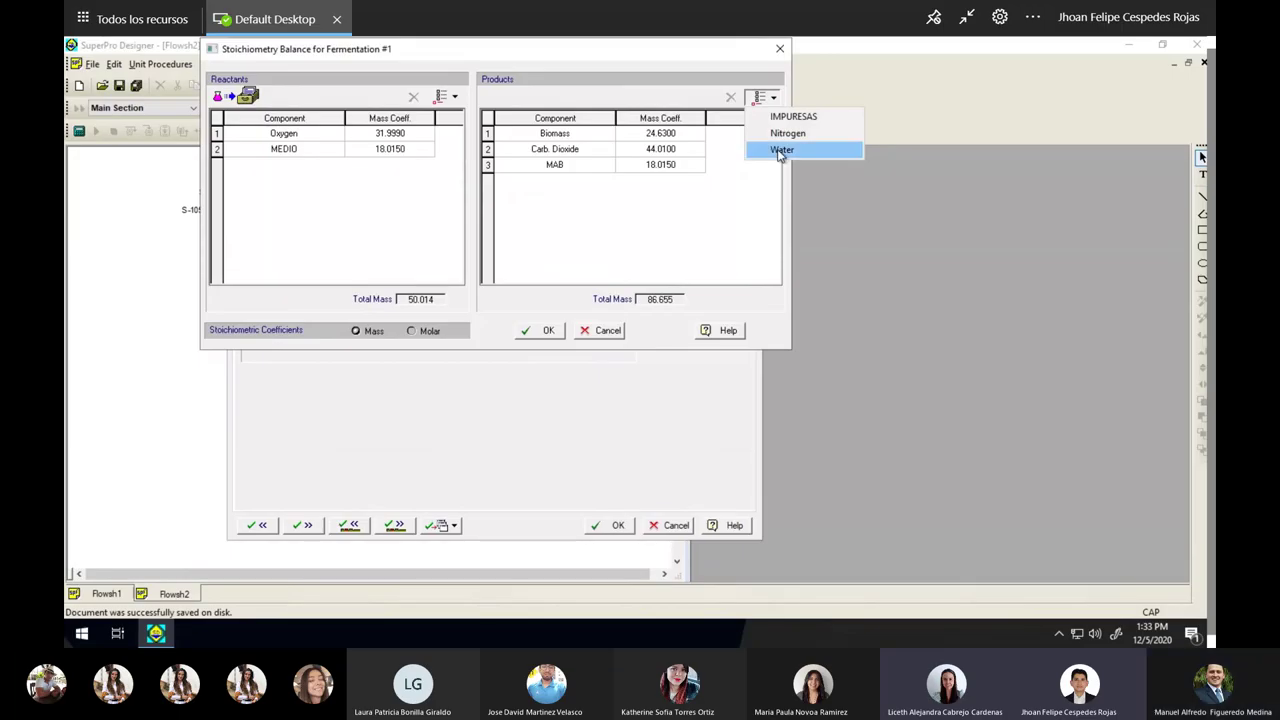
click(781, 150)
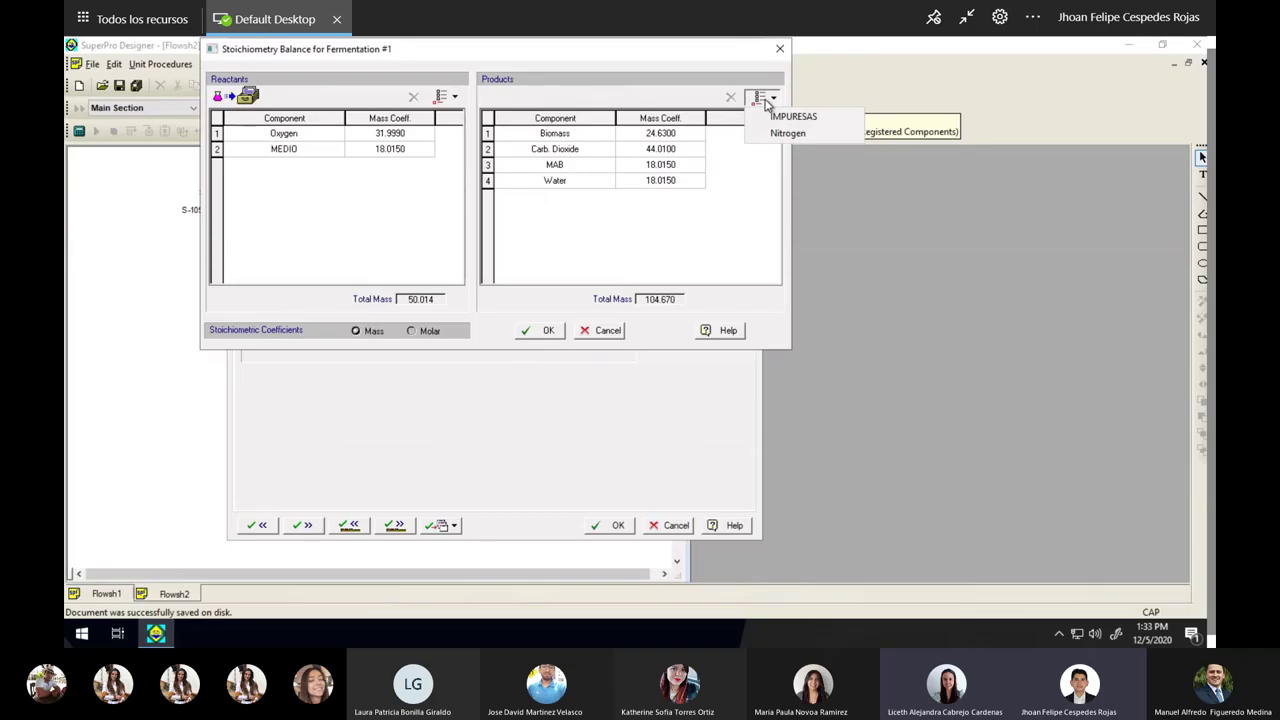
click(790, 116)
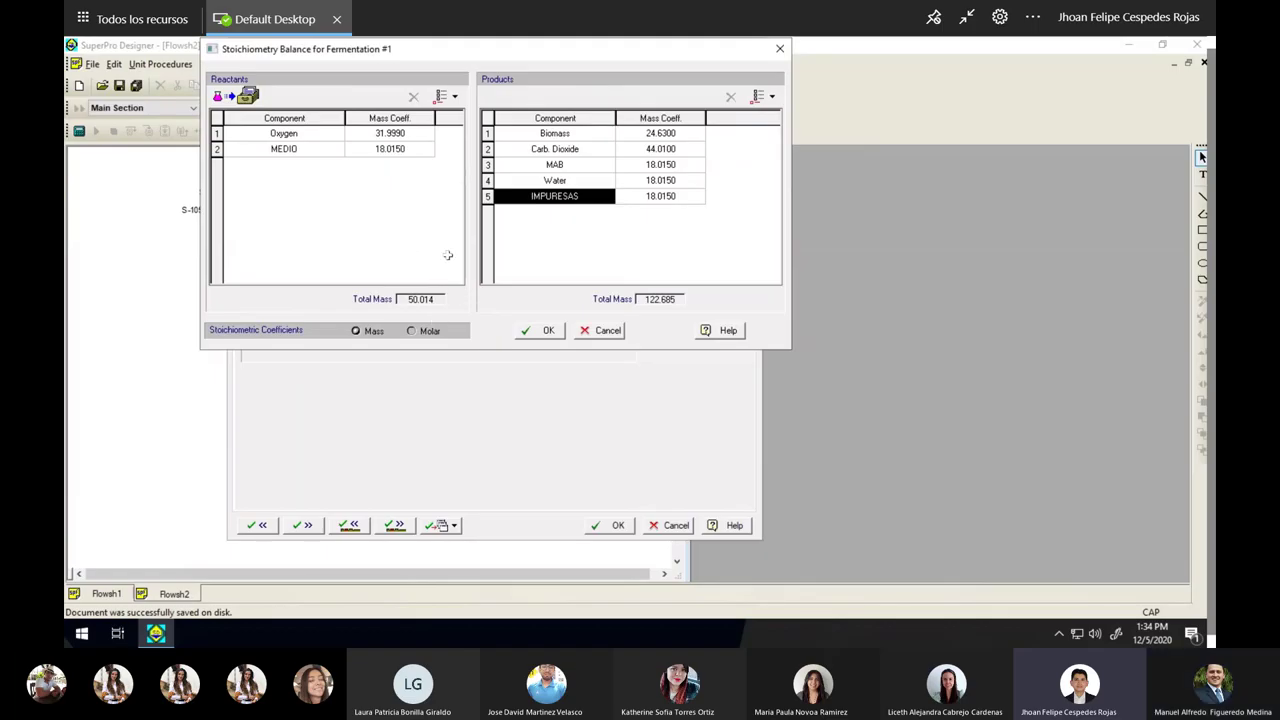
- Set reactant mass coefficients to MEDIO 100 and Oxygen 70
double_click(390, 149)
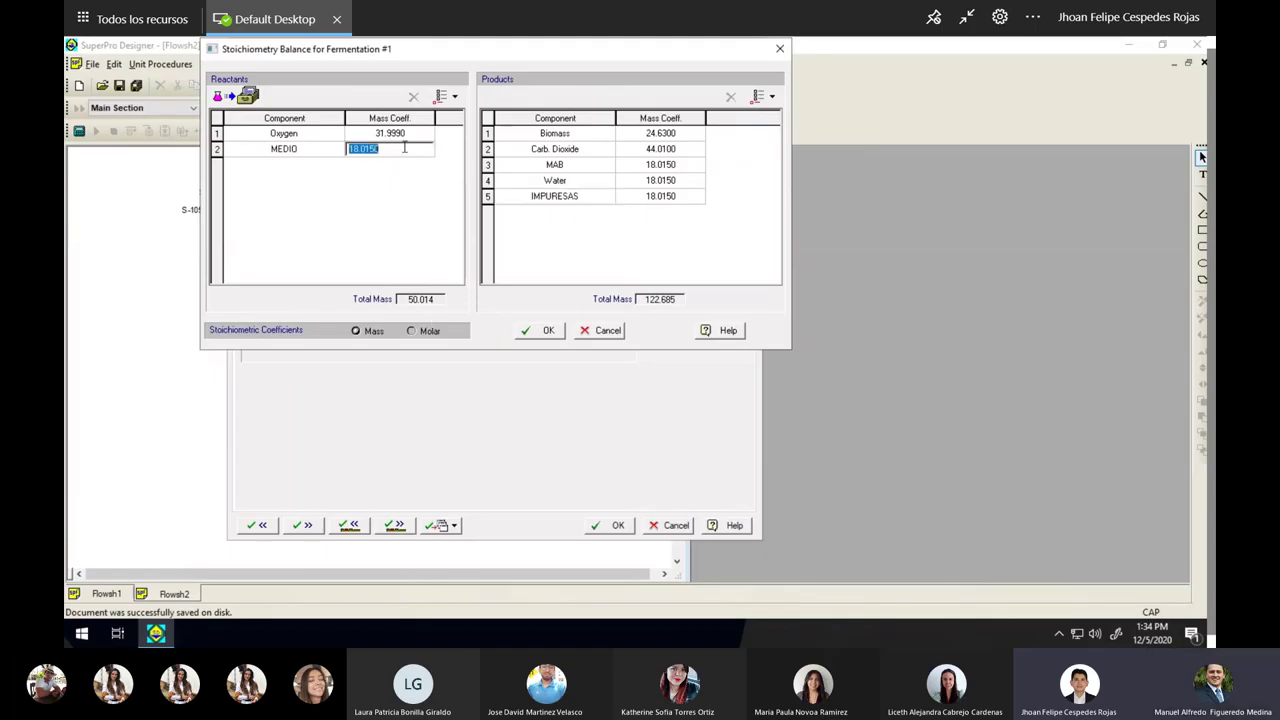
key(Delete)
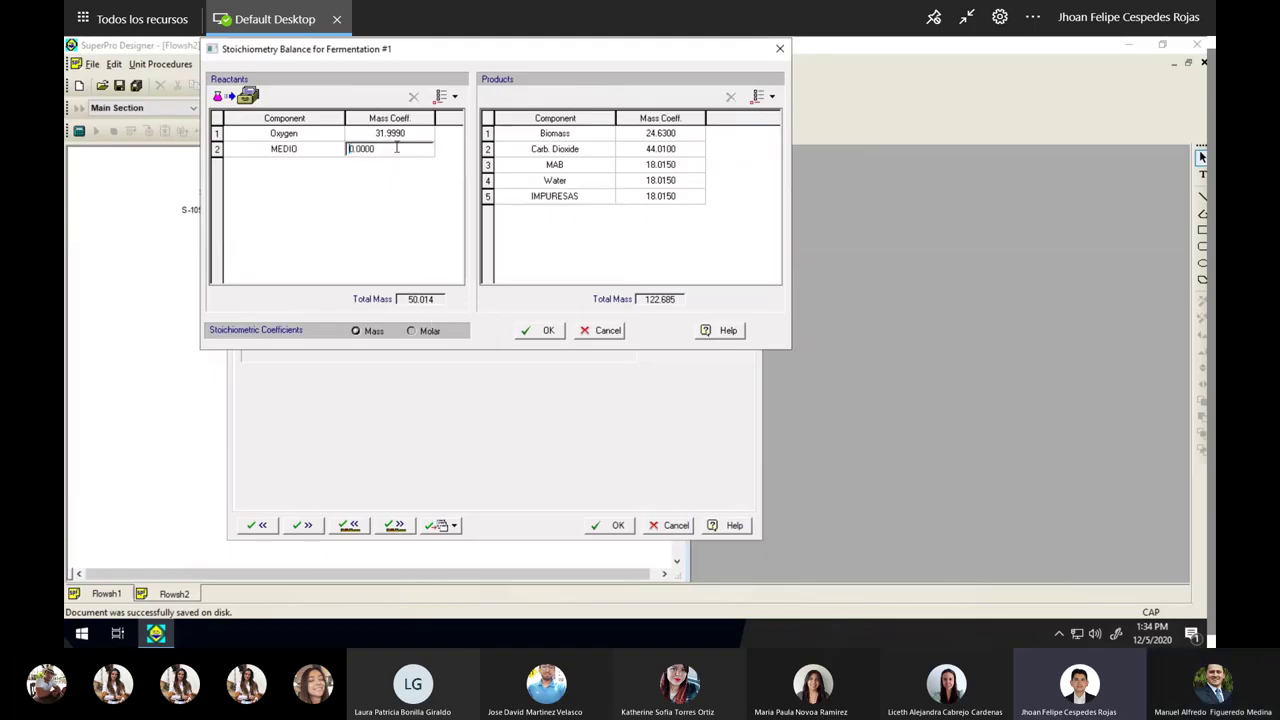
text(10)
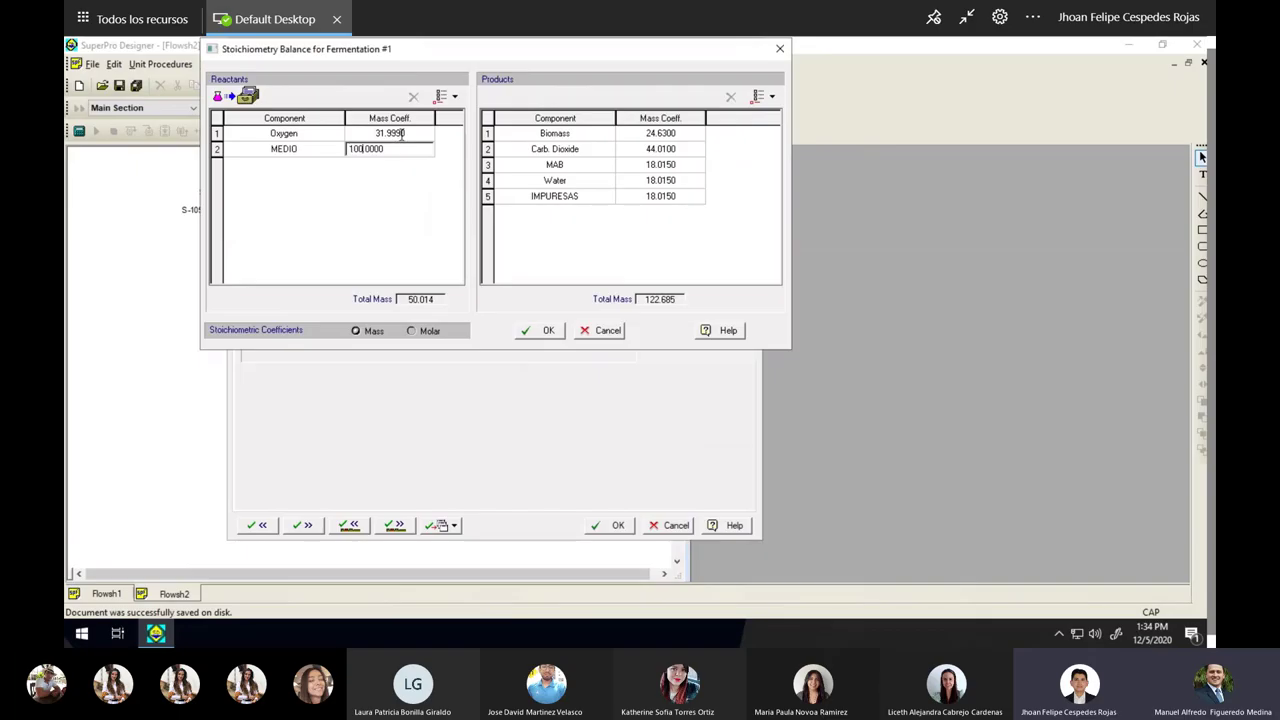
click(403, 137)
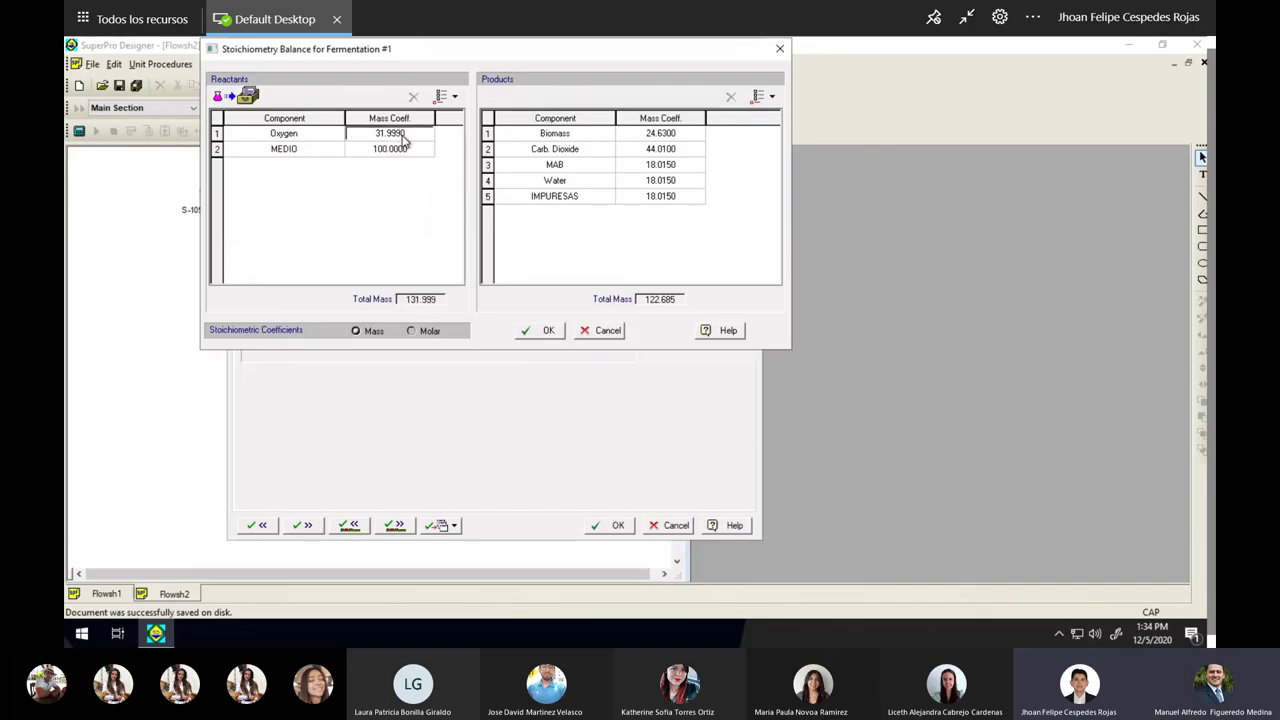
key(Delete)
text(70.0000)
click(662, 137)
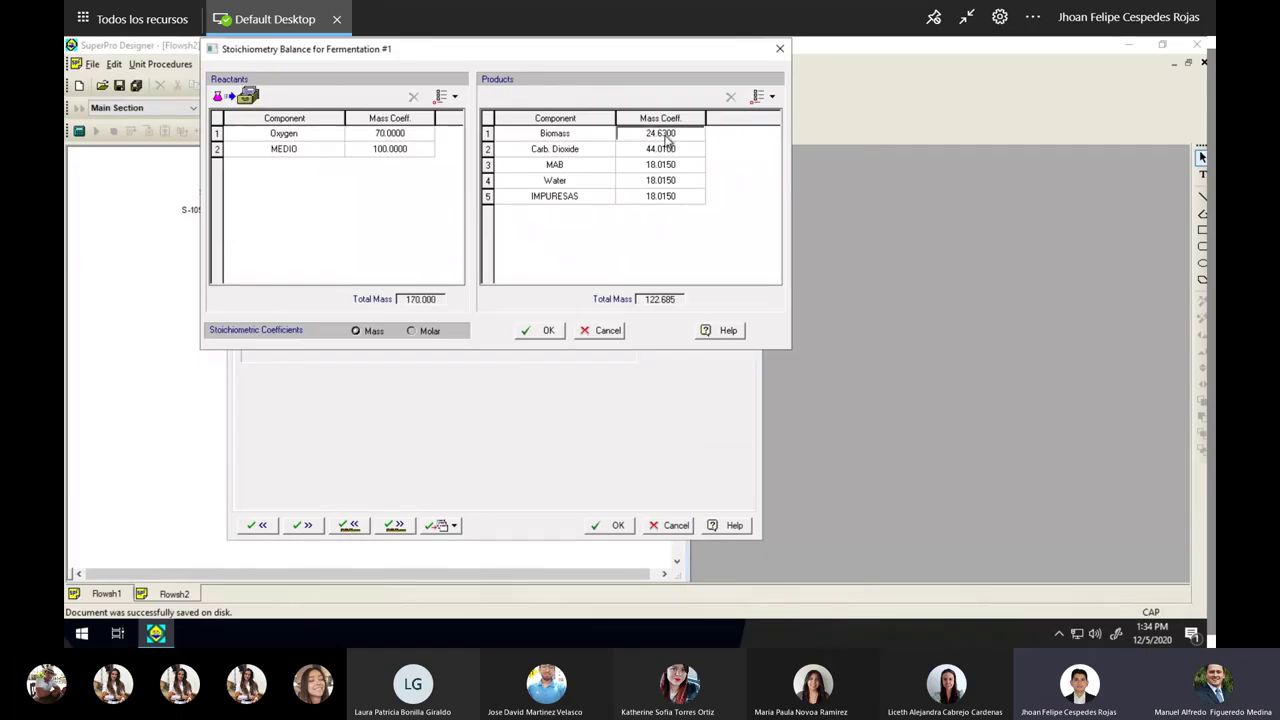
- Set product coefficients Biomass 28, Carb. Dioxide 70, MAB 2, Water 60, IMPURESAS 10, and accept
text(28)
click(662, 148)
text(70)
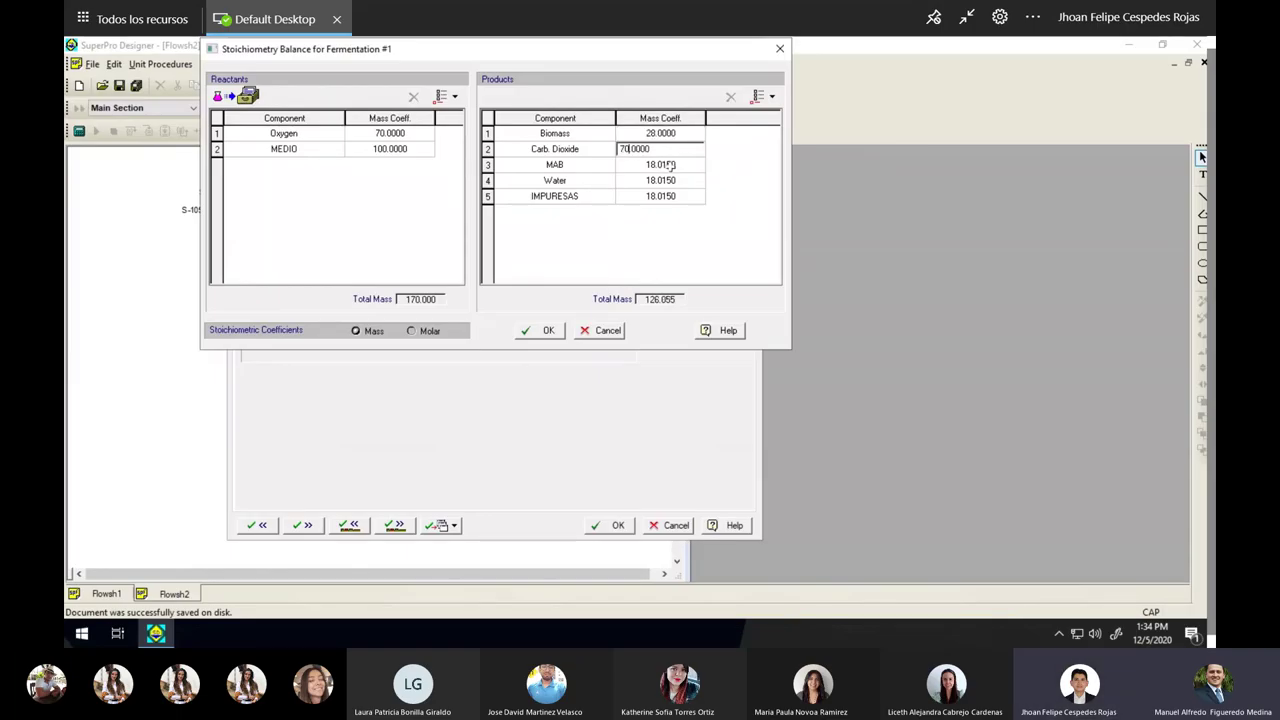
click(669, 164)
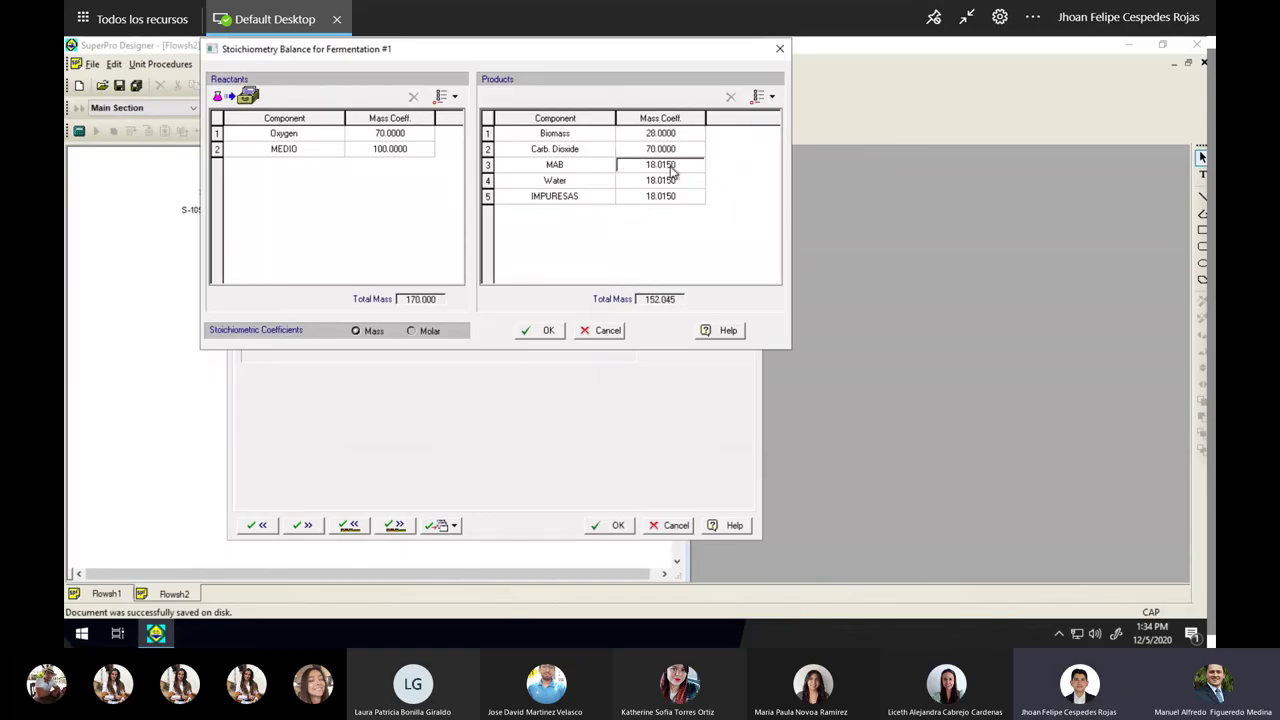
text(2)
click(671, 182)
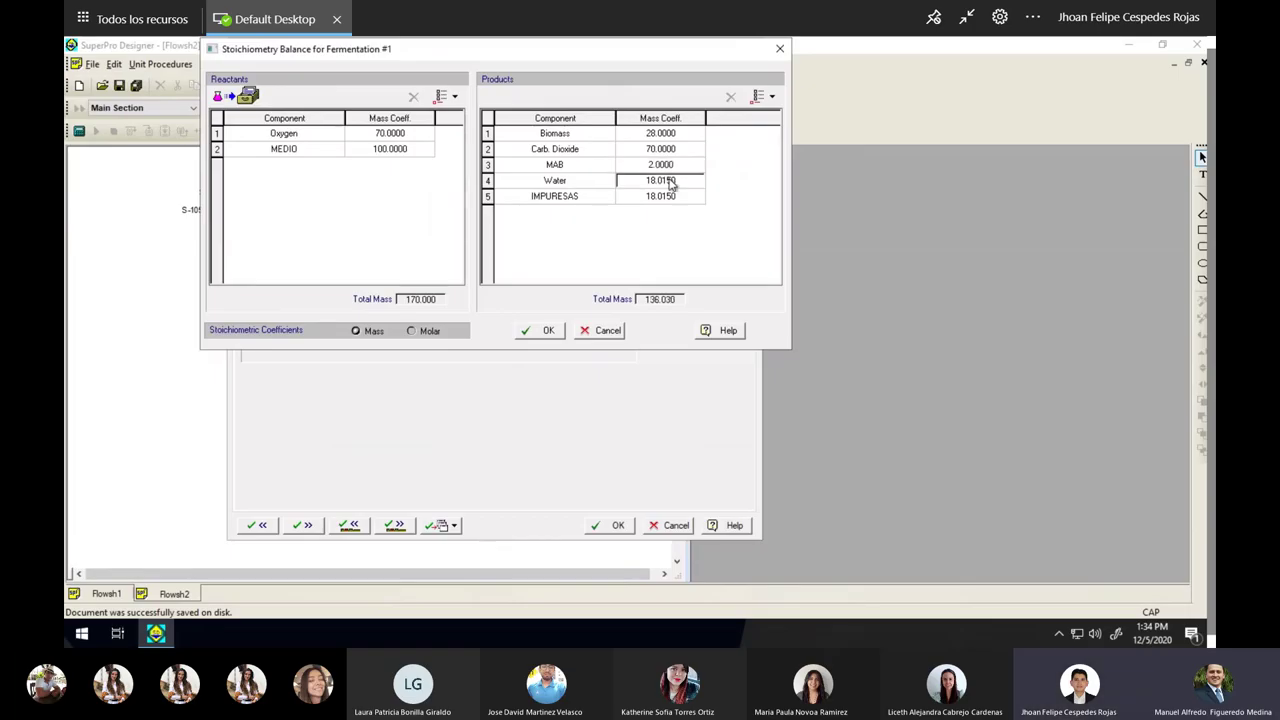
text(60)
click(669, 200)
text(10)
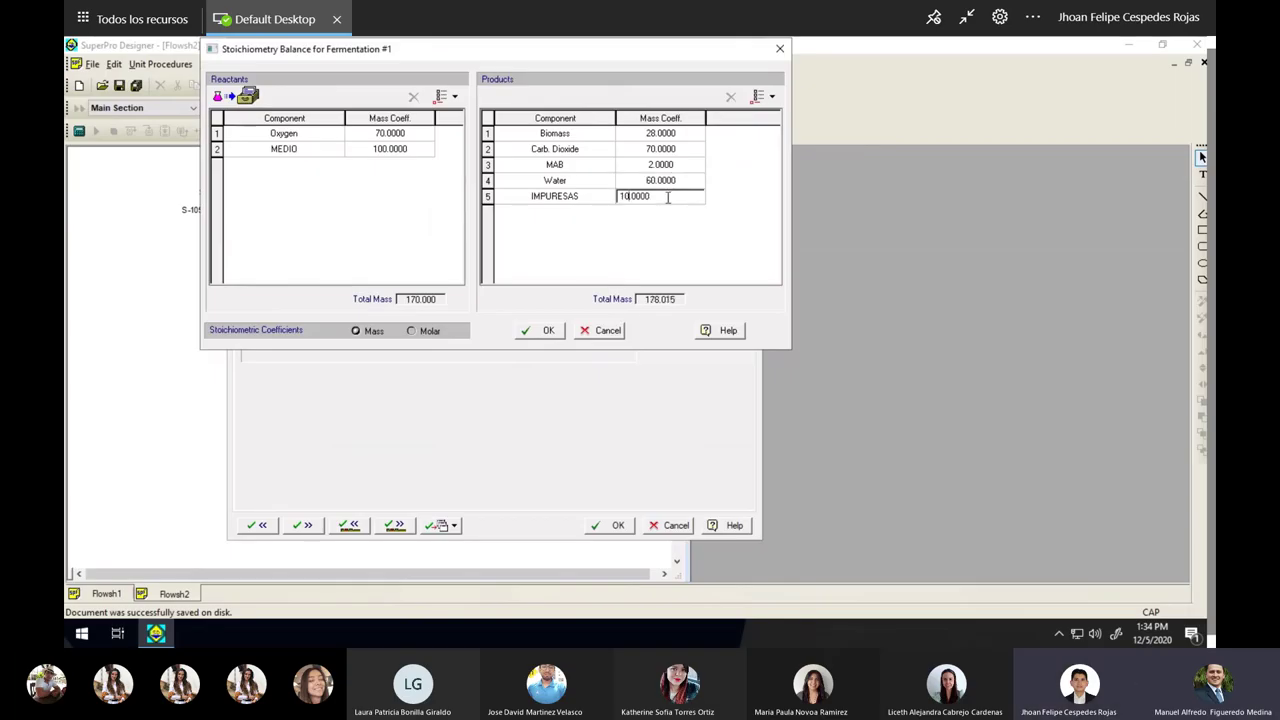
click(676, 218)
click(540, 336)
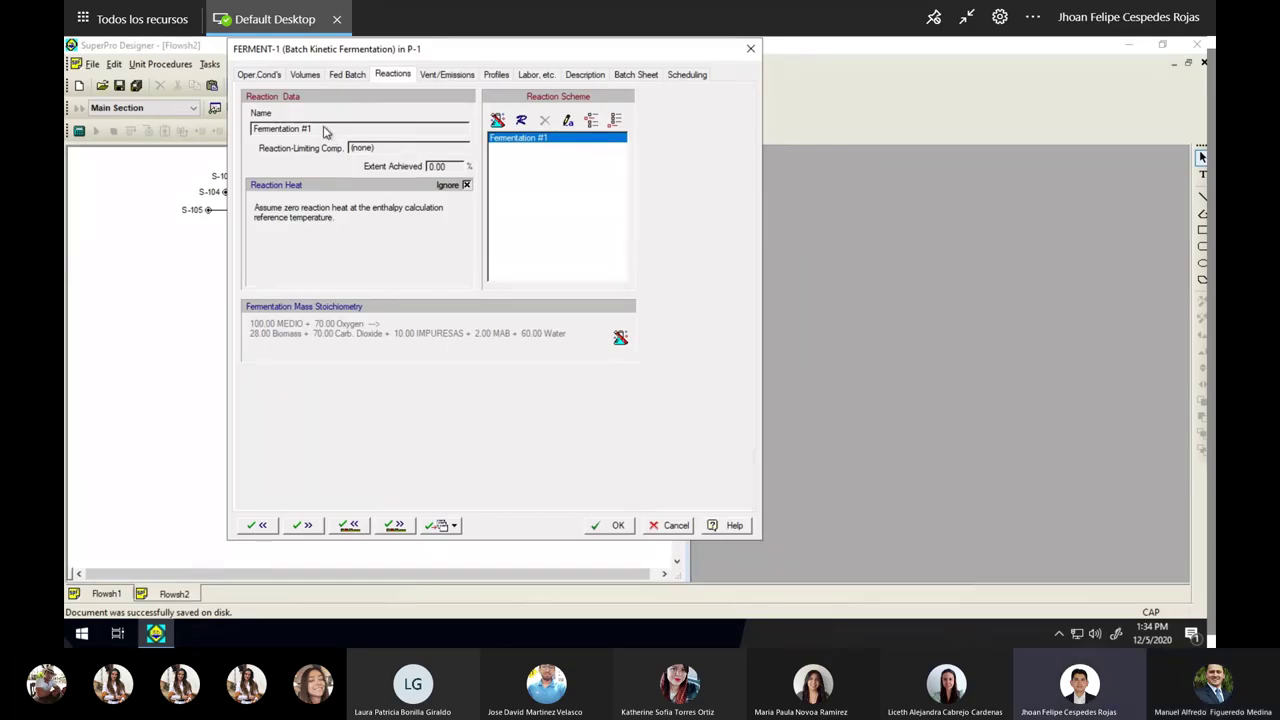
- Open the Kinetics dialog for Fermentation #1 from the Reaction Scheme toolbar
click(523, 121)
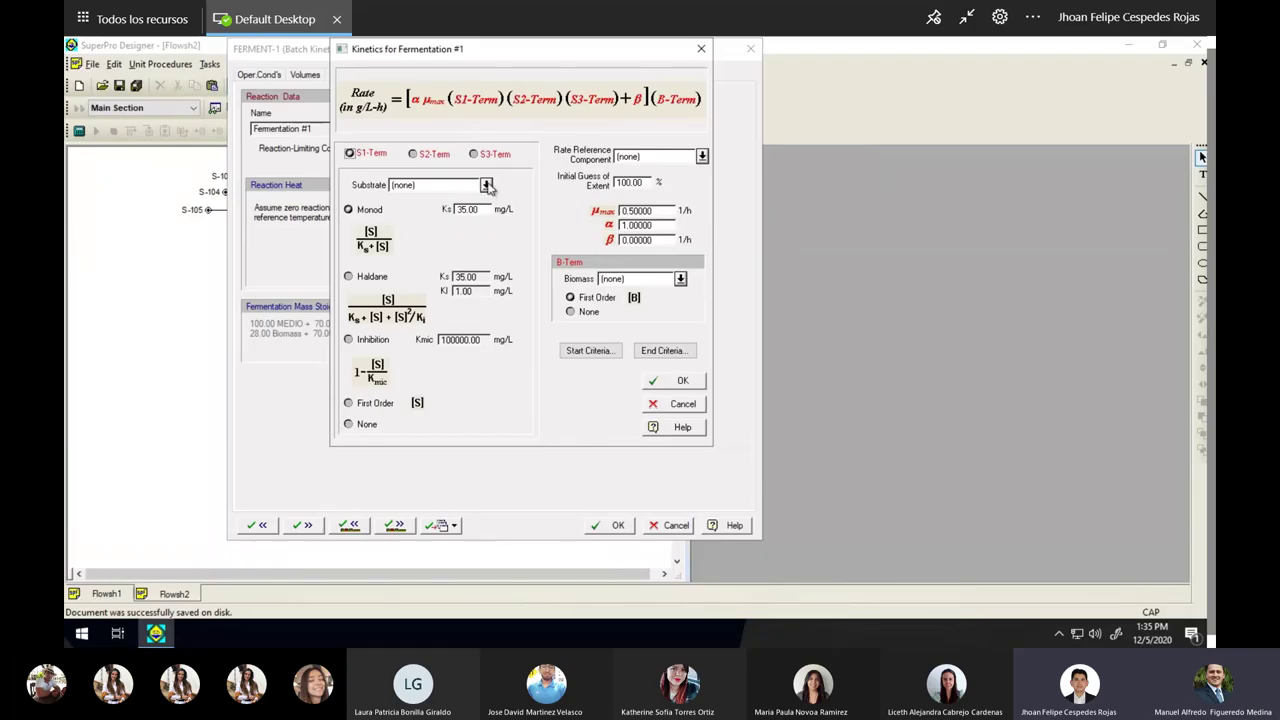
- Set Monod kinetics with MEDIO as substrate, μmax 0.2 1/h, and Biomass as biomass term
click(486, 185)
click(411, 238)
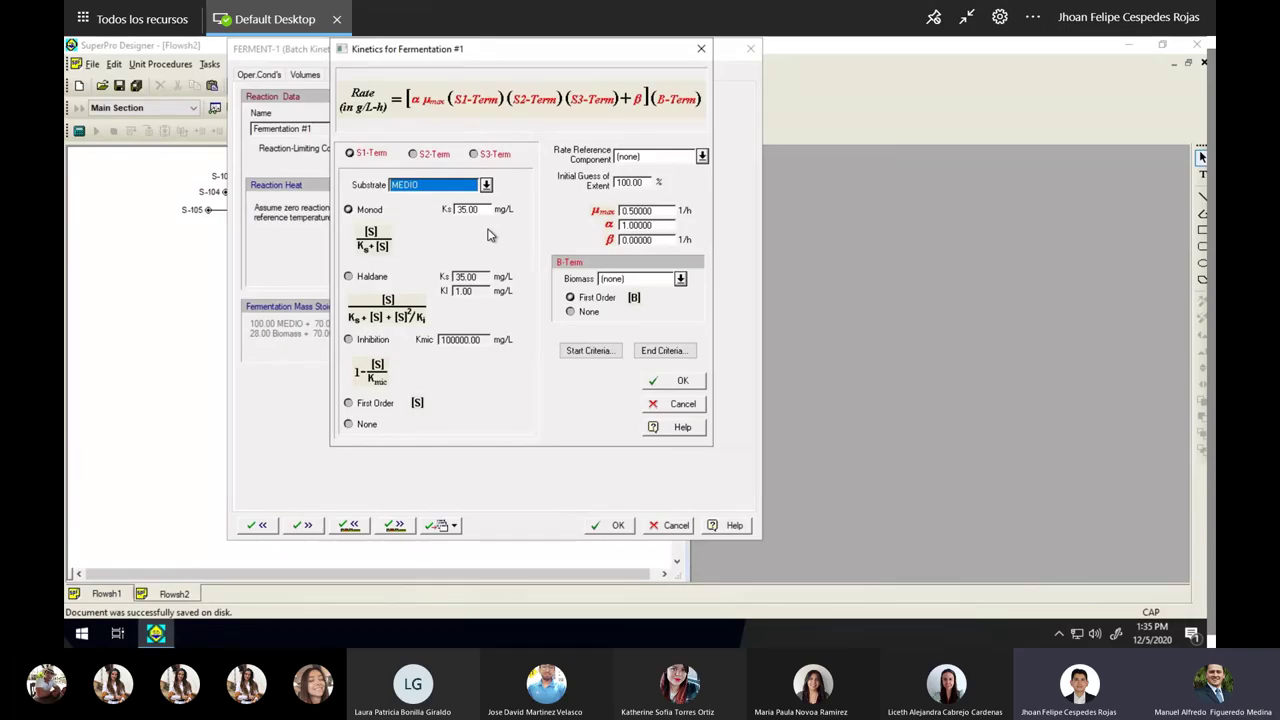
double_click(649, 211)
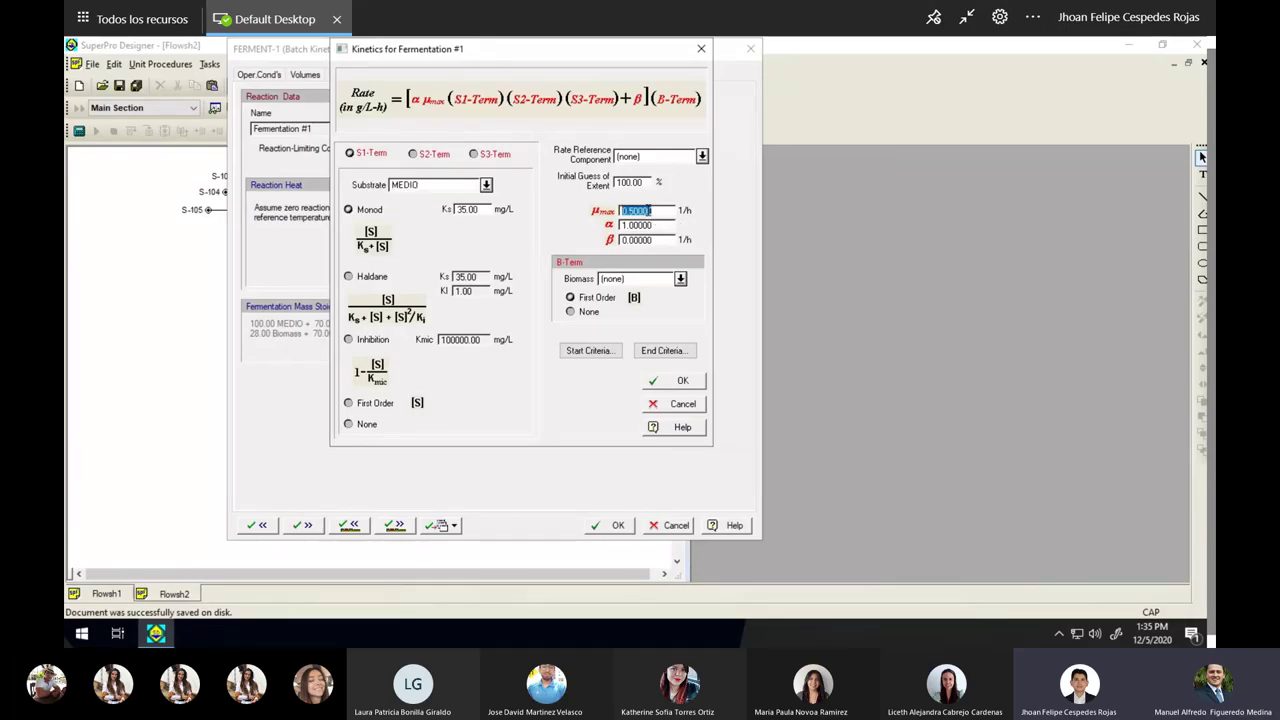
text(0.00000)
key(Left)
key(Left)
key(Left)
key(Left)
key(BackSpace)
text(3)
click(536, 259)
click(680, 280)
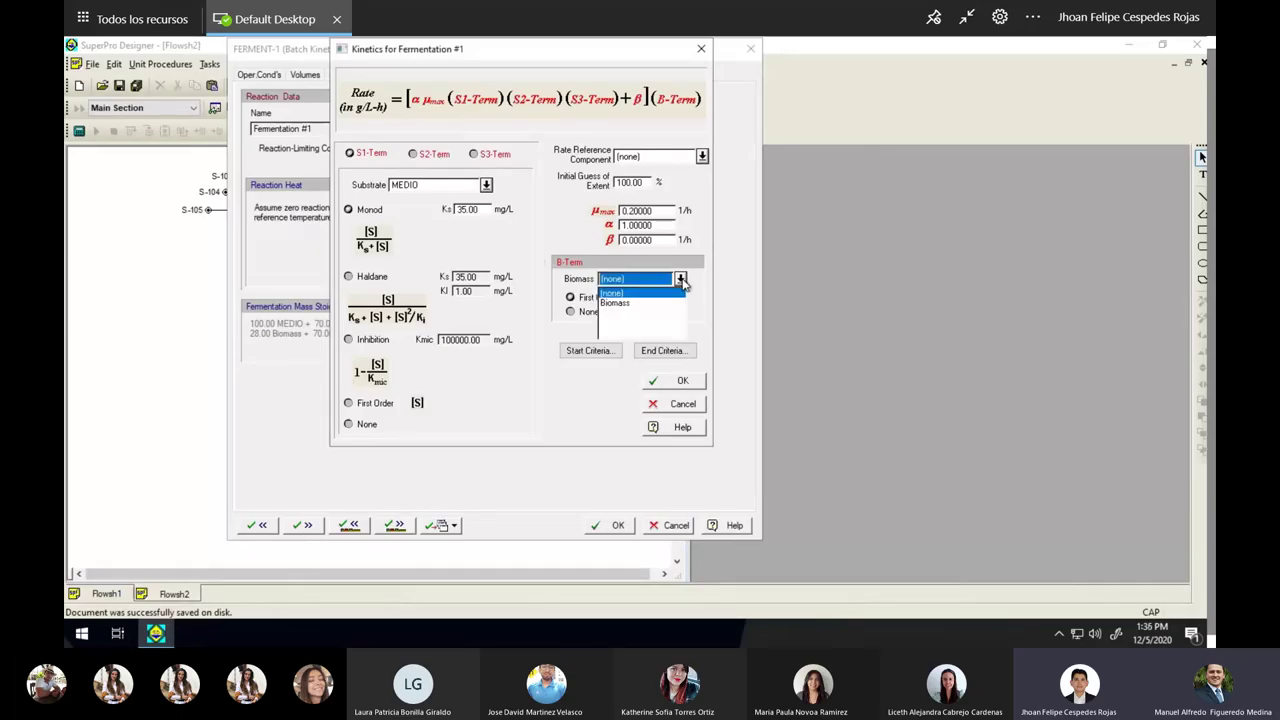
click(624, 306)
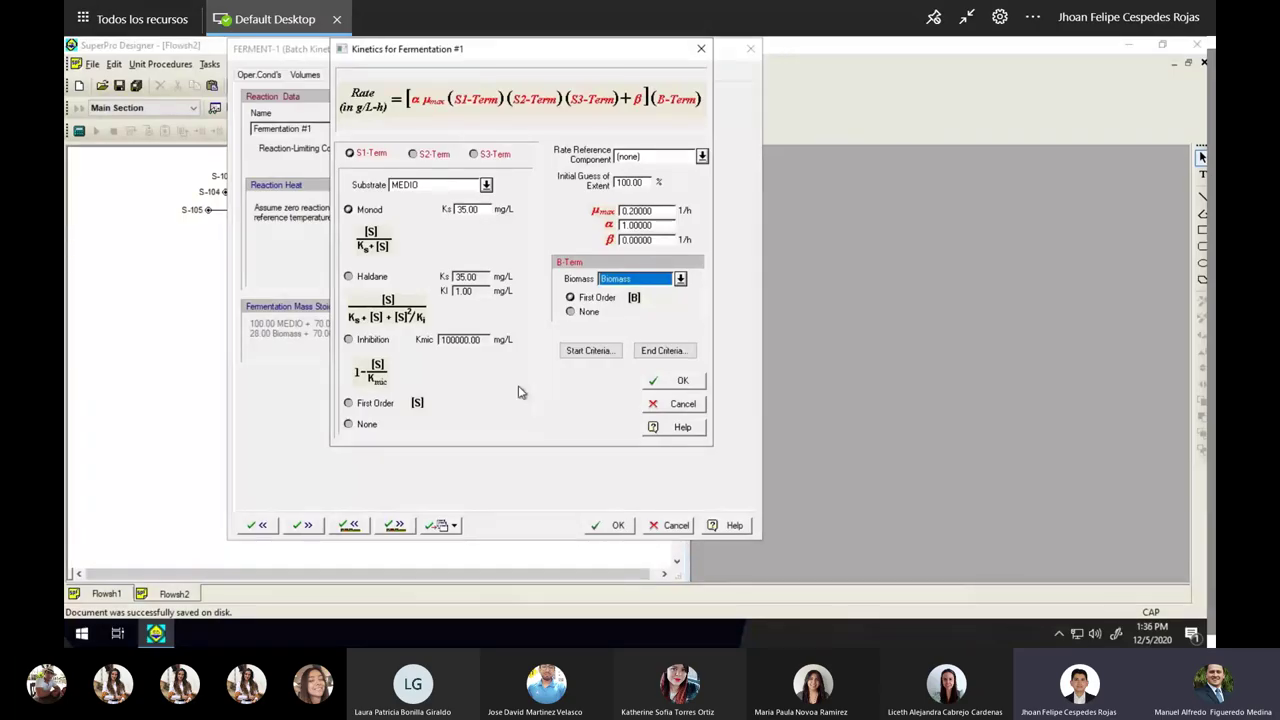
click(680, 381)
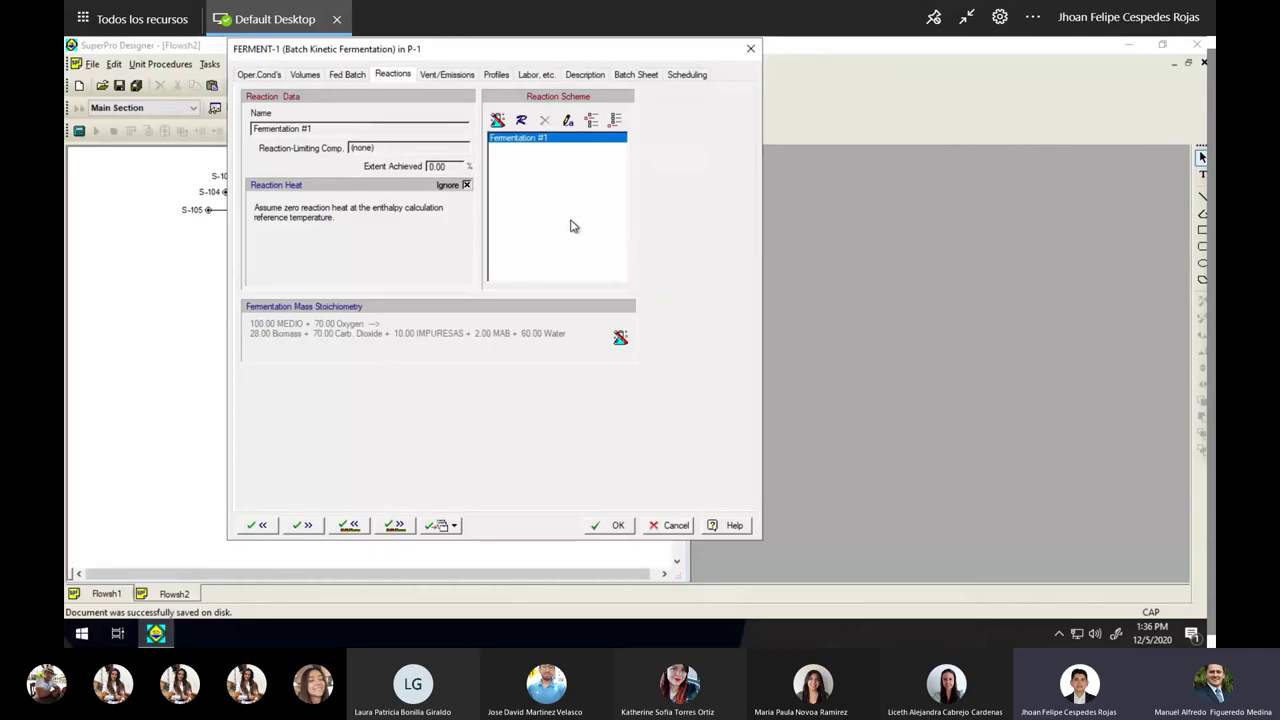
- Clear the missing rate-reference warning and make Oxygen Fermentation #1's rate reference component
click(262, 76)
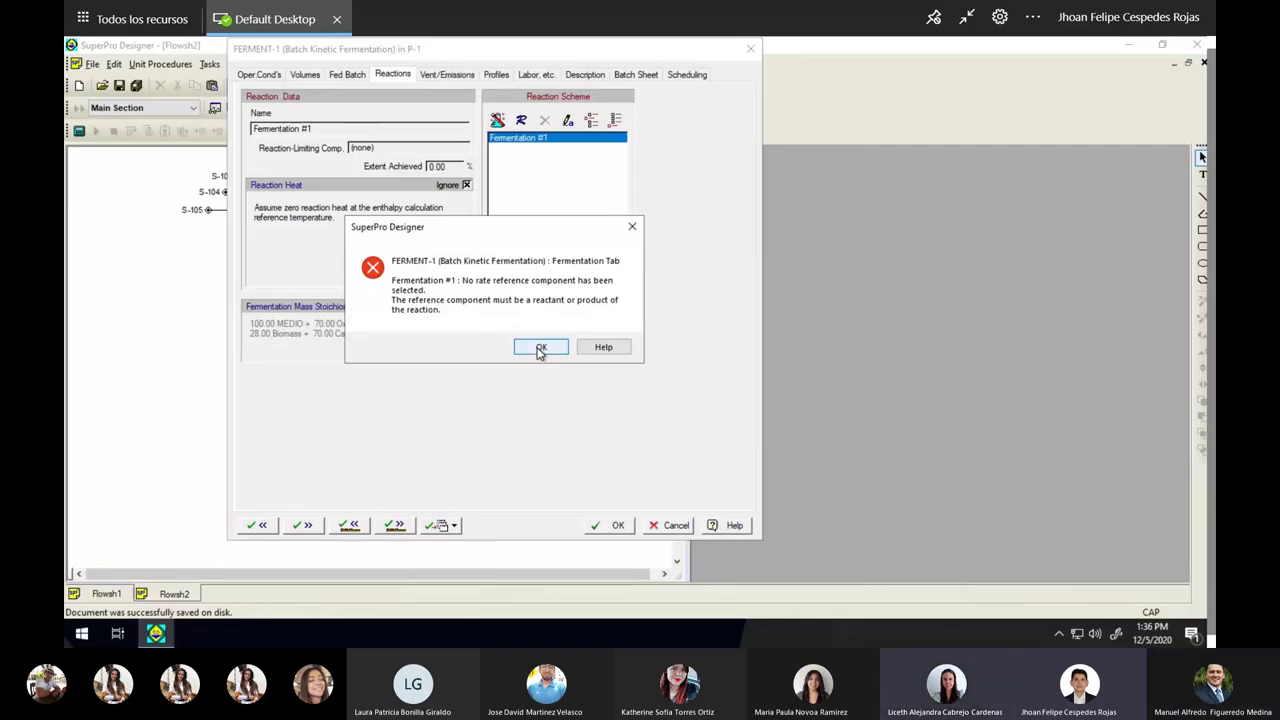
click(540, 348)
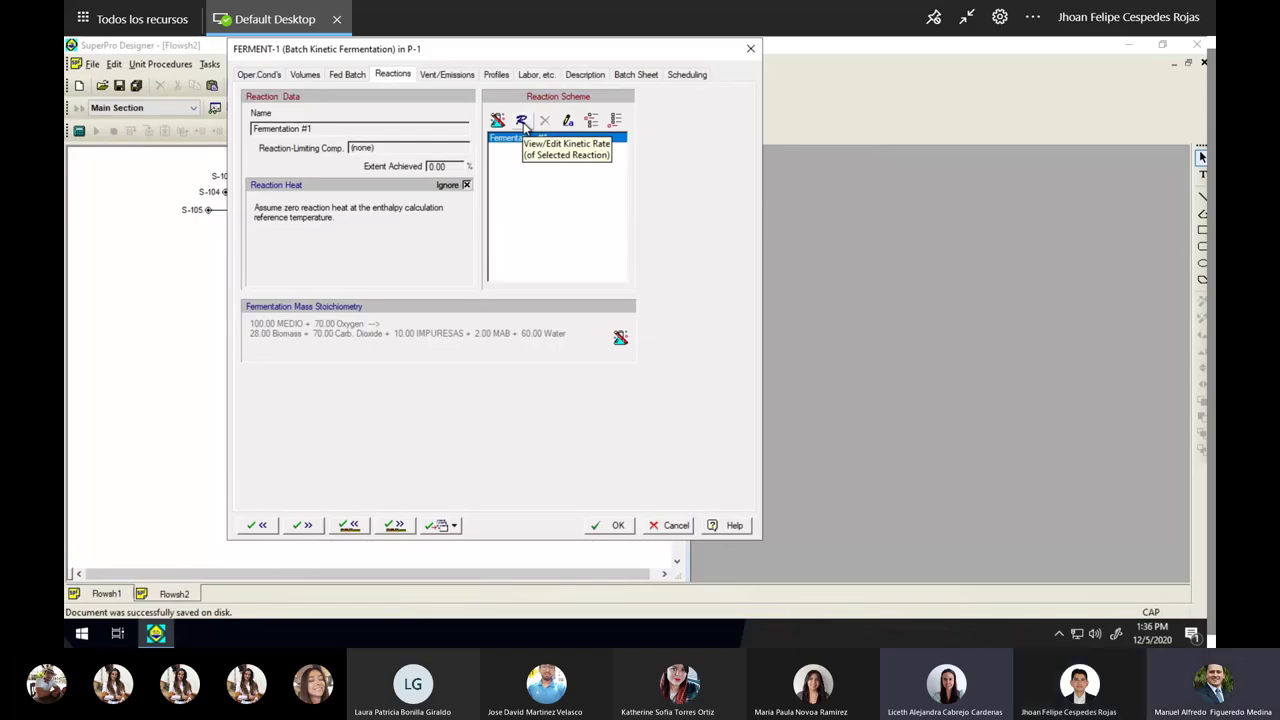
click(522, 121)
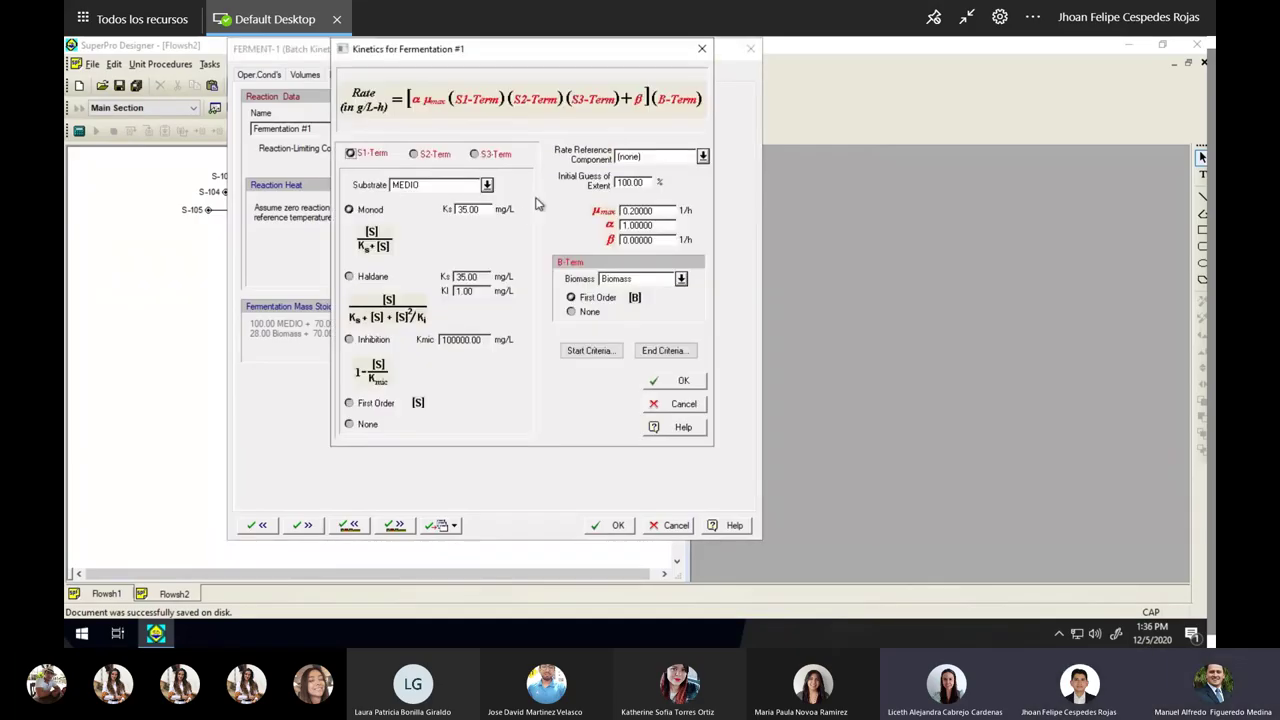
click(703, 157)
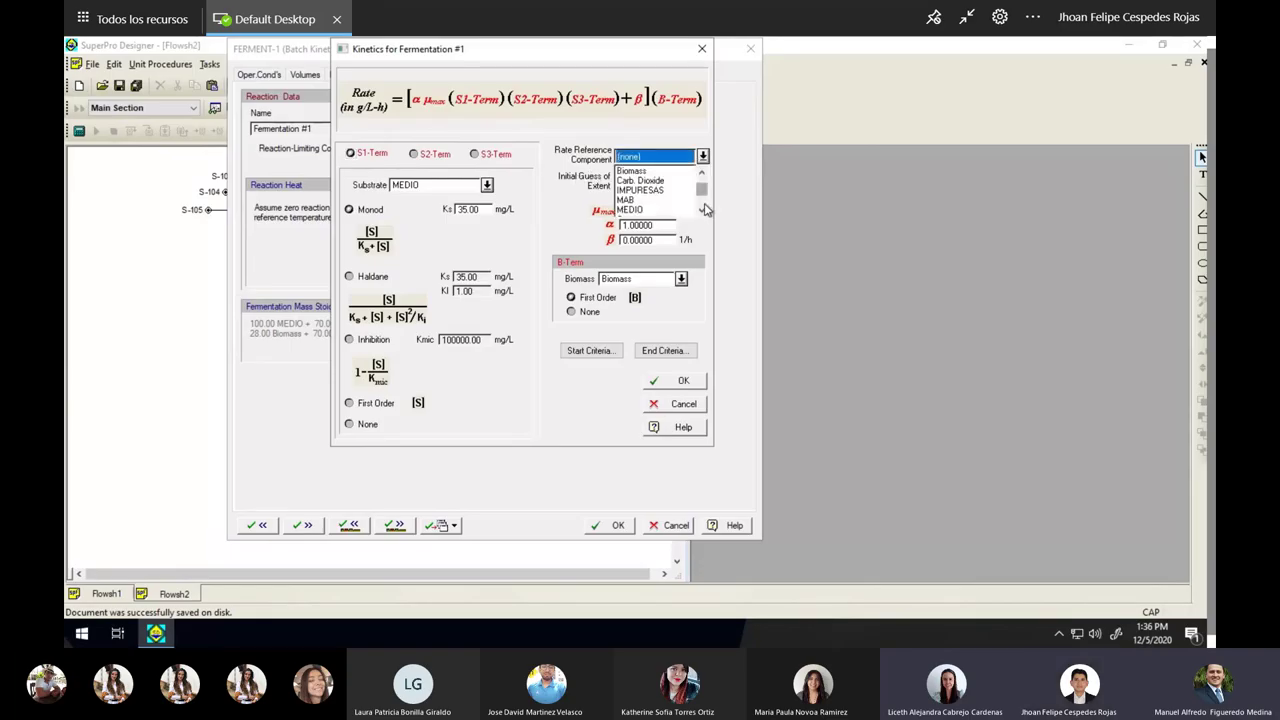
double_click(703, 212)
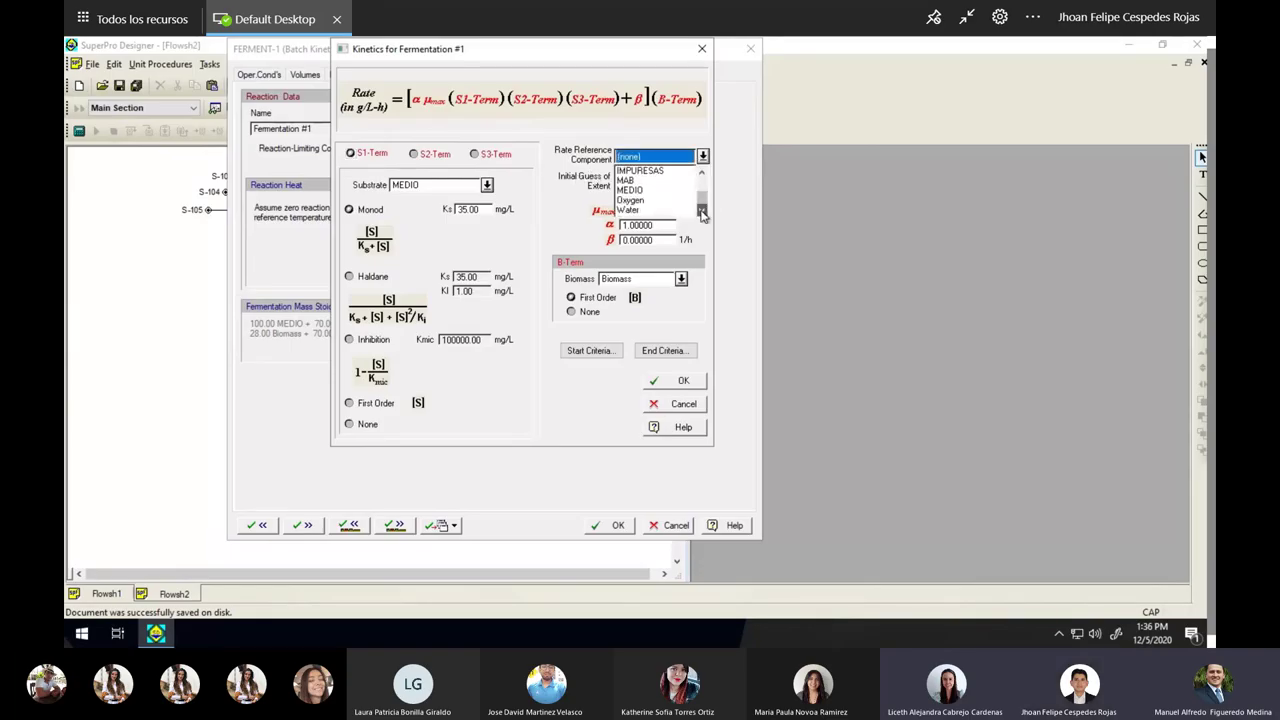
click(640, 201)
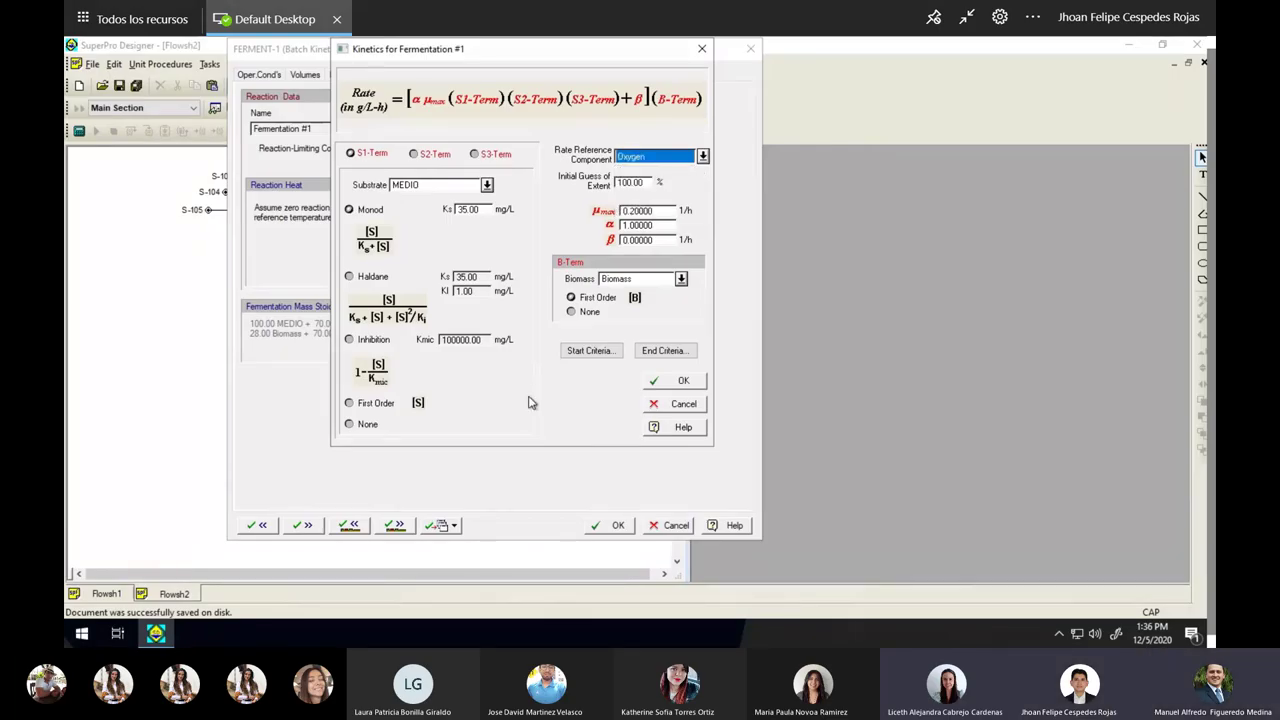
click(685, 382)
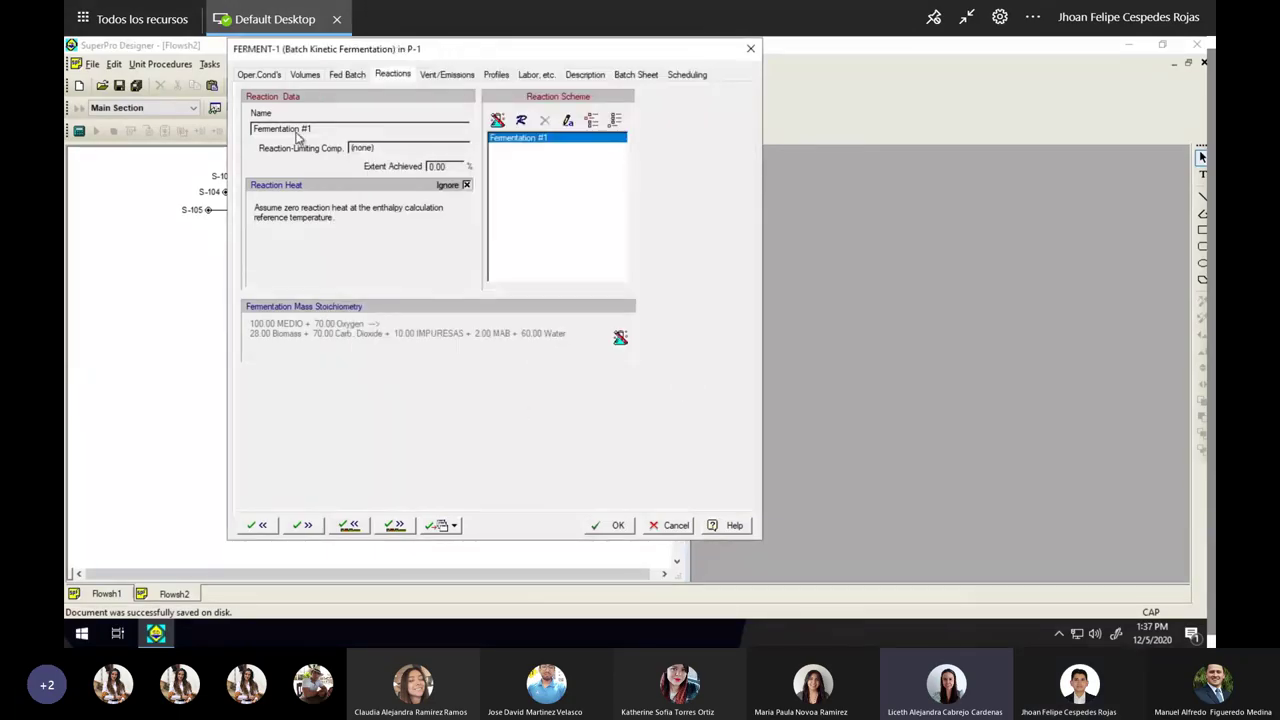
- Enable reaction heat at -3697 kcal/kg referenced to Oxygen, and edit the reference temperature
click(259, 75)
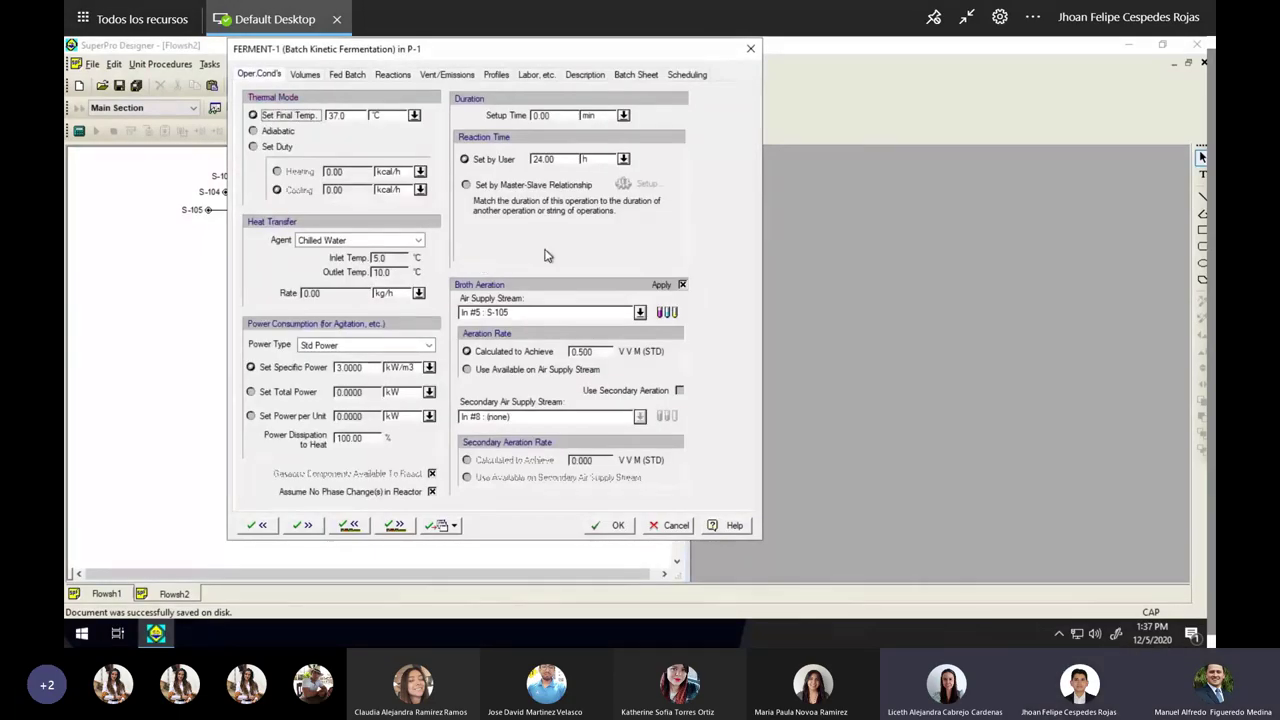
click(393, 75)
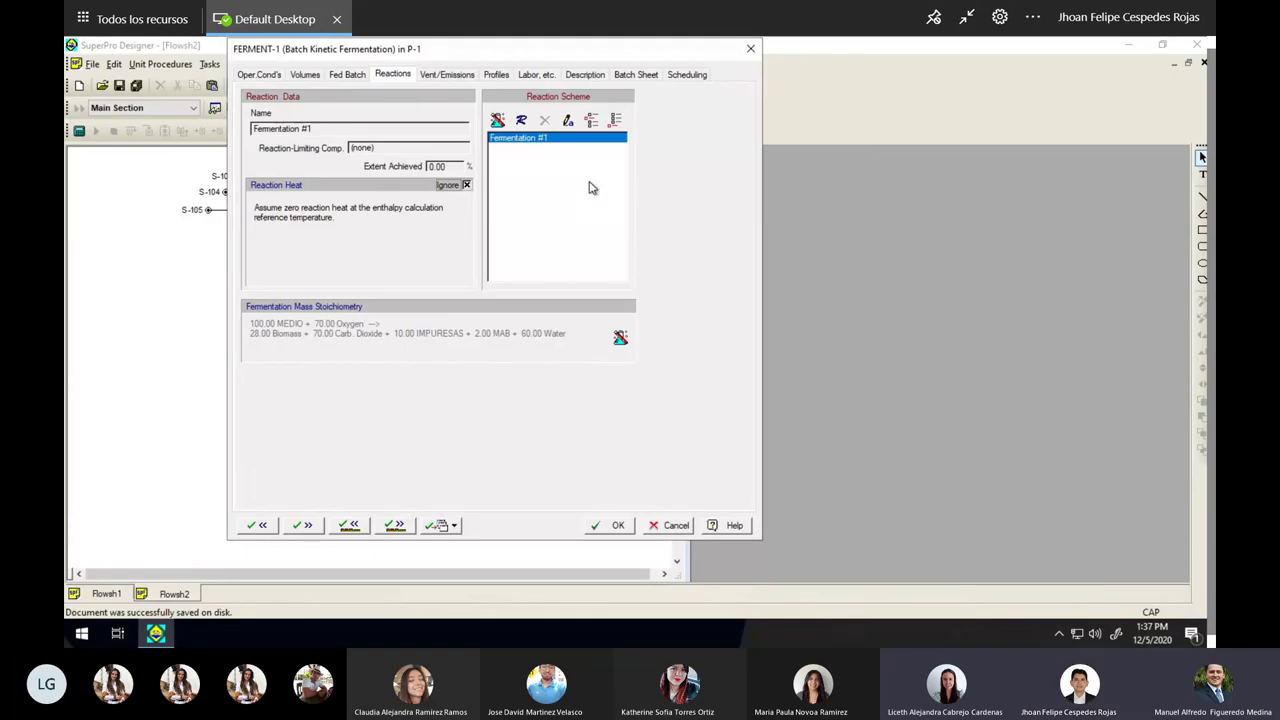
click(466, 186)
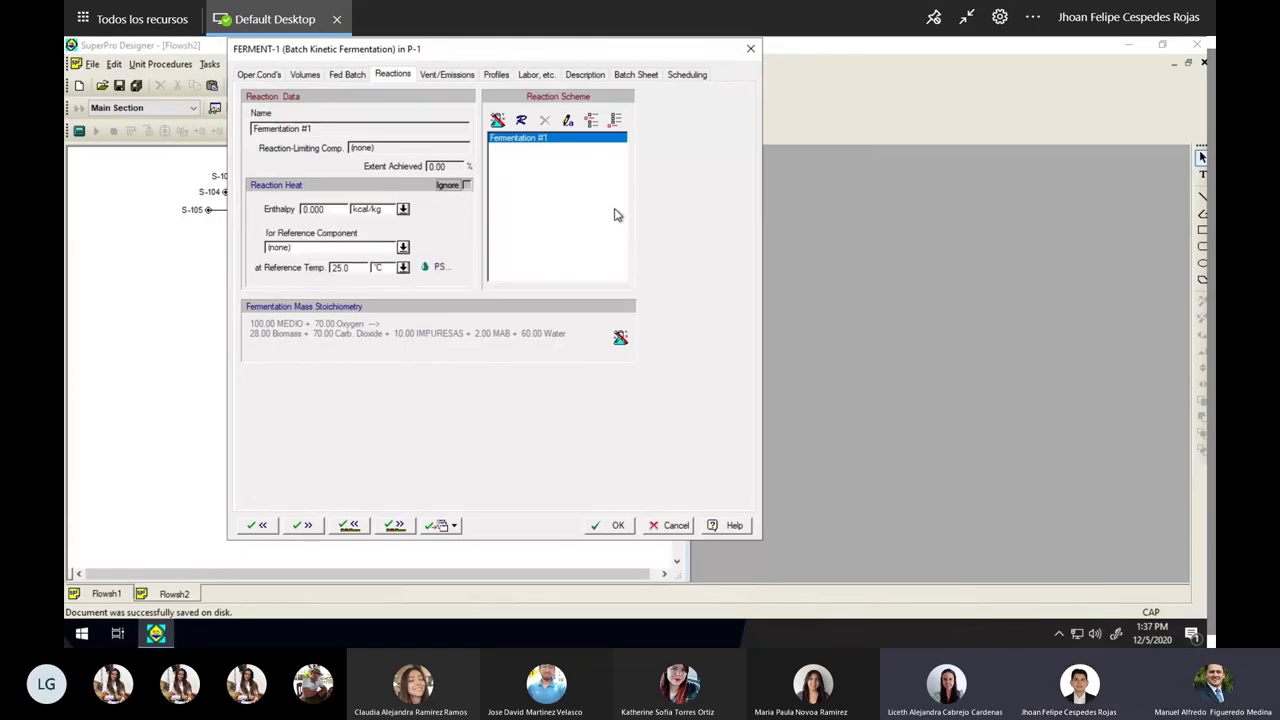
double_click(330, 209)
click(330, 209)
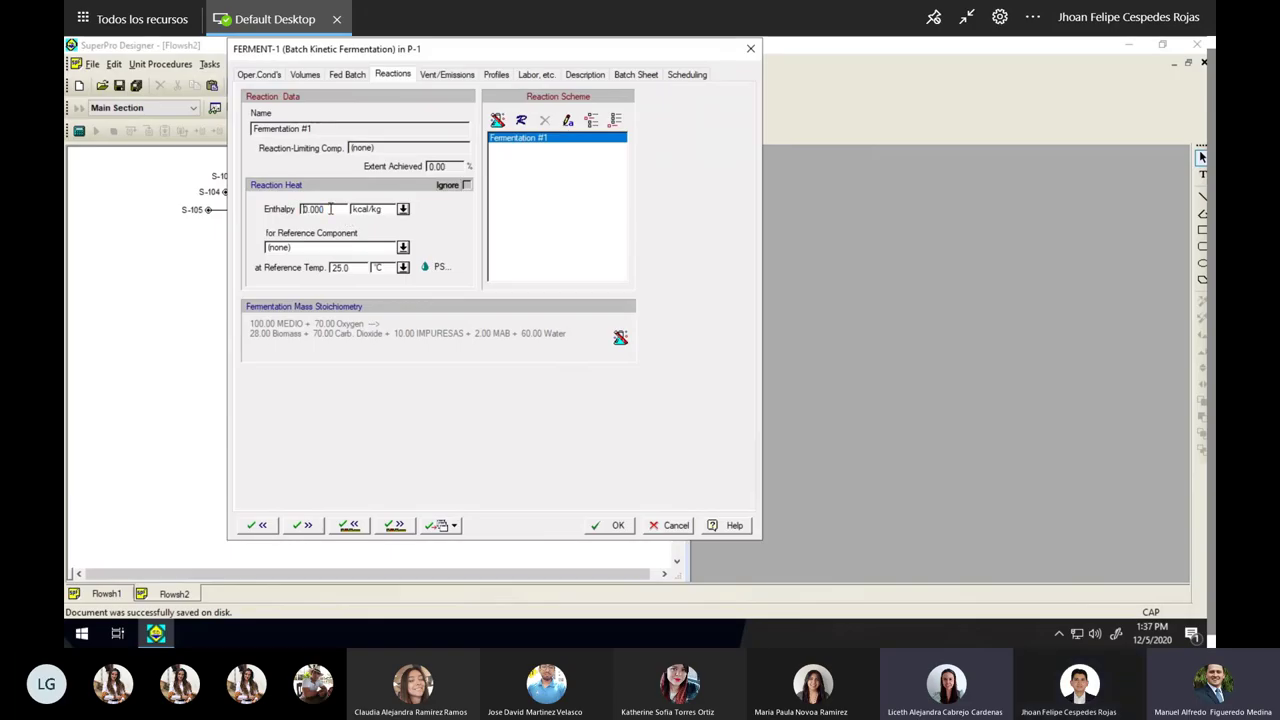
text(-)
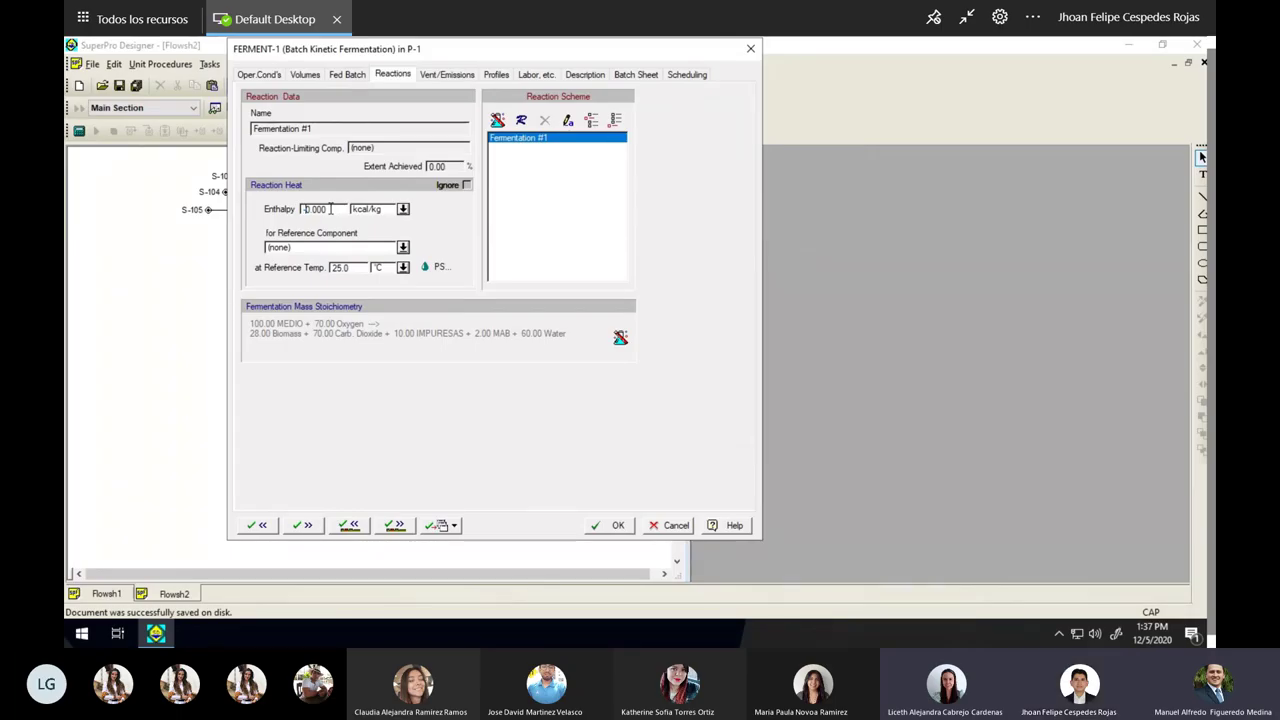
text(3)
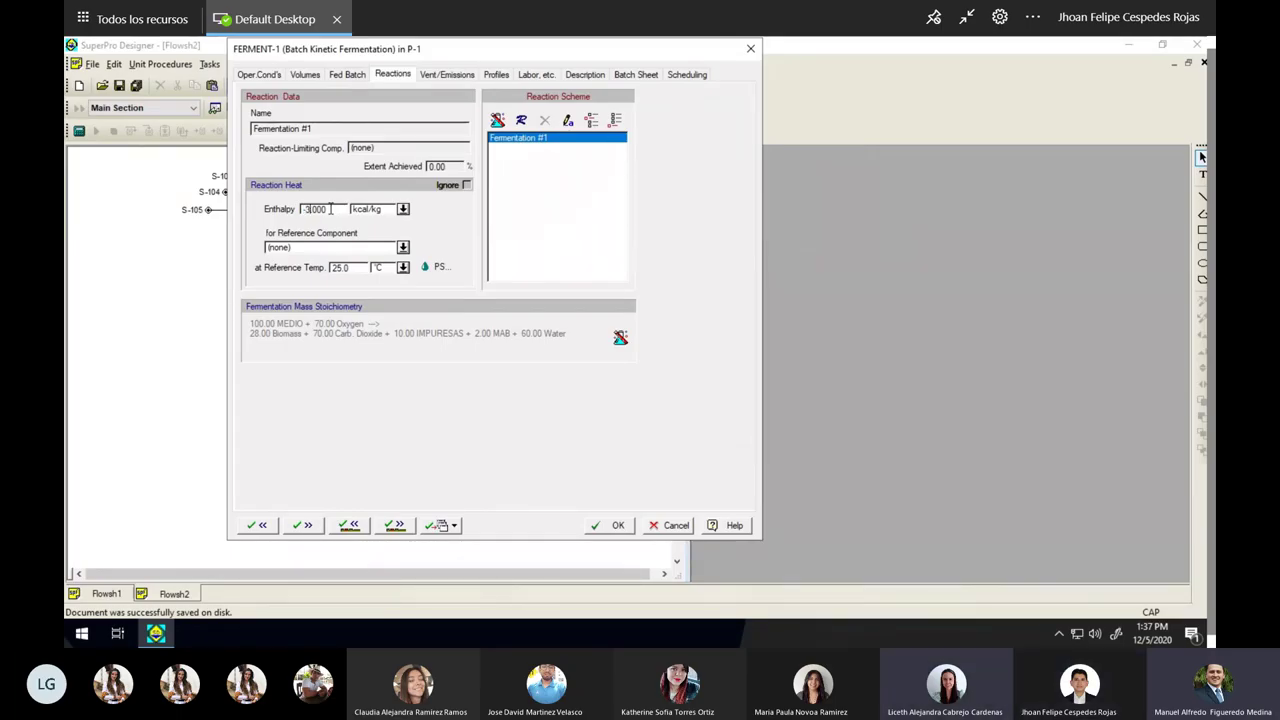
text(697)
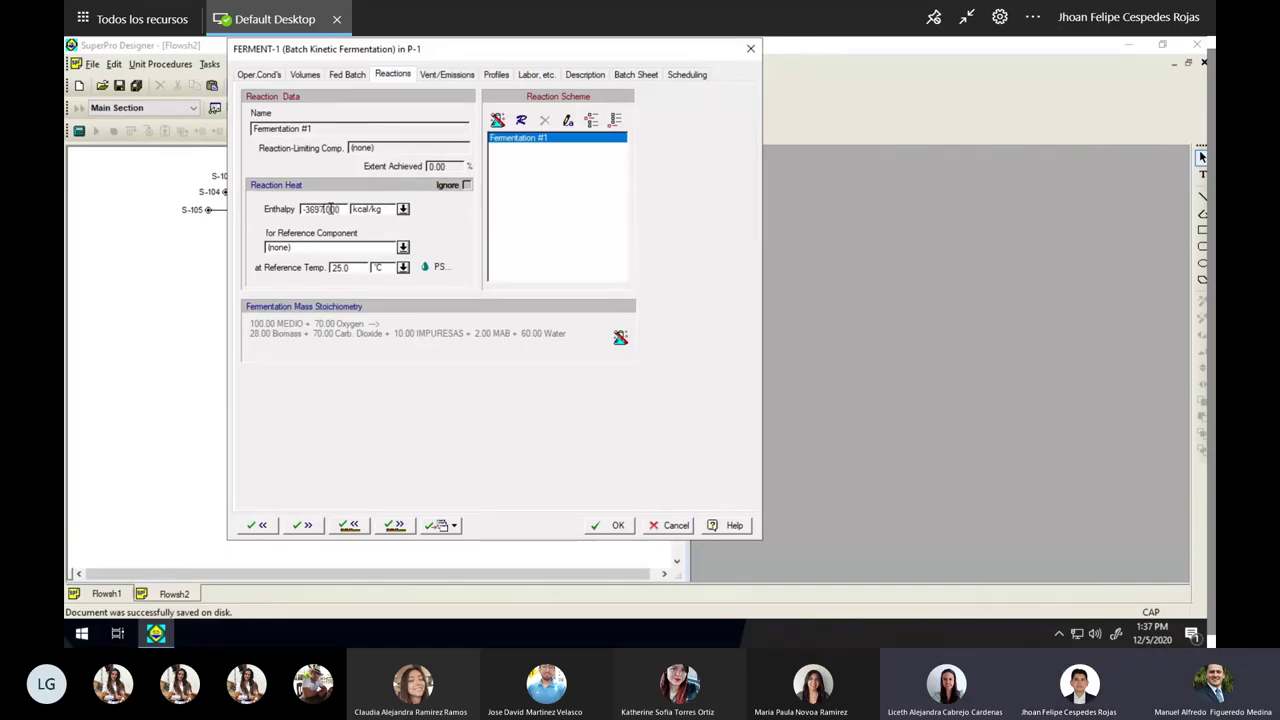
click(403, 247)
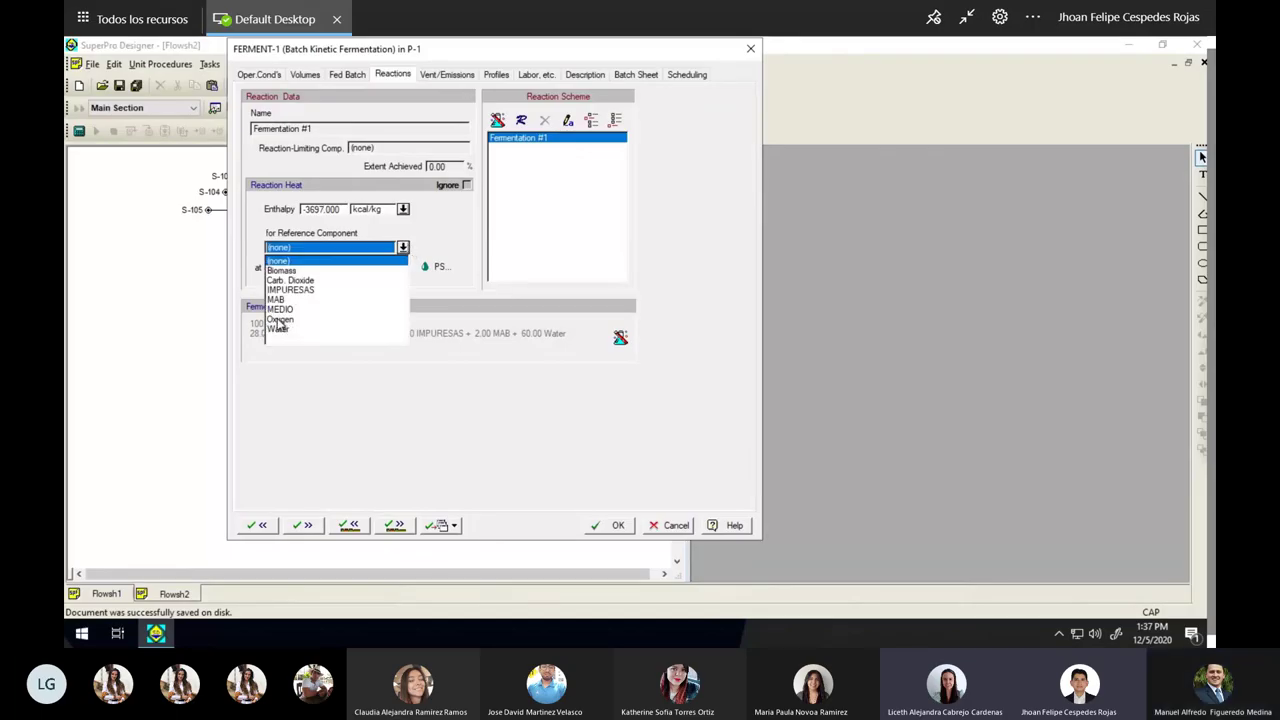
click(280, 319)
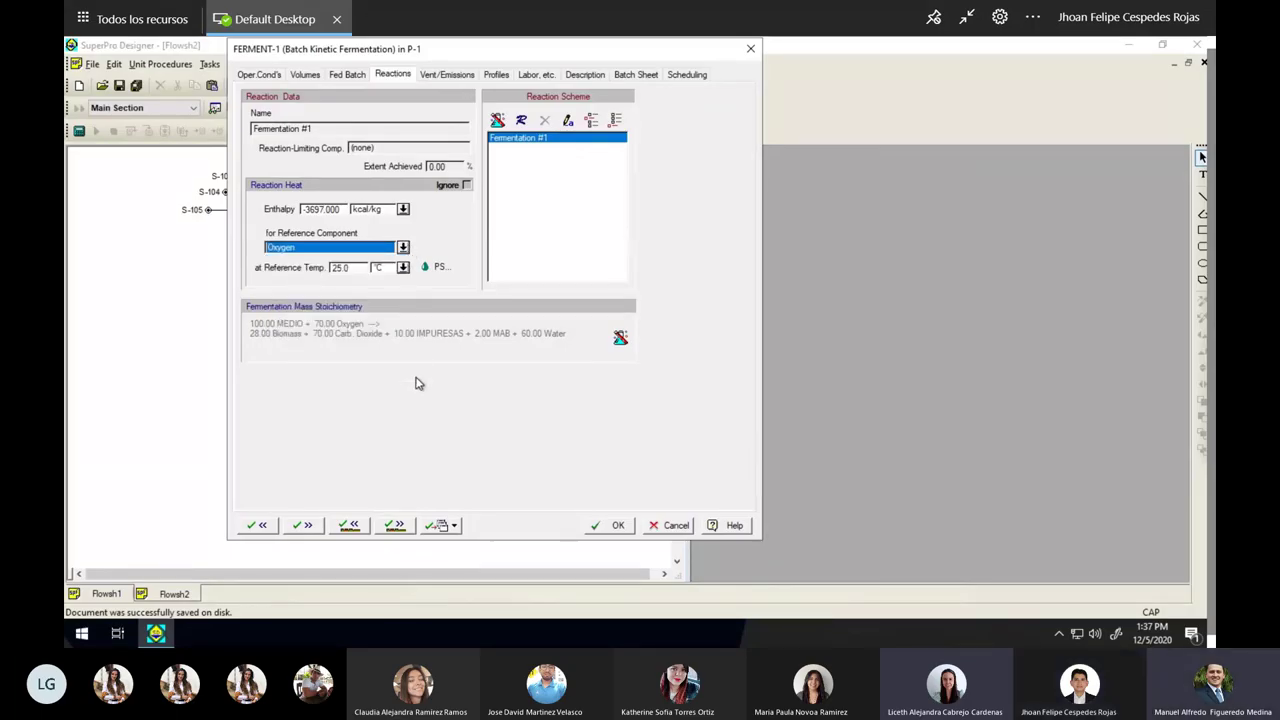
double_click(347, 268)
text(30.0)
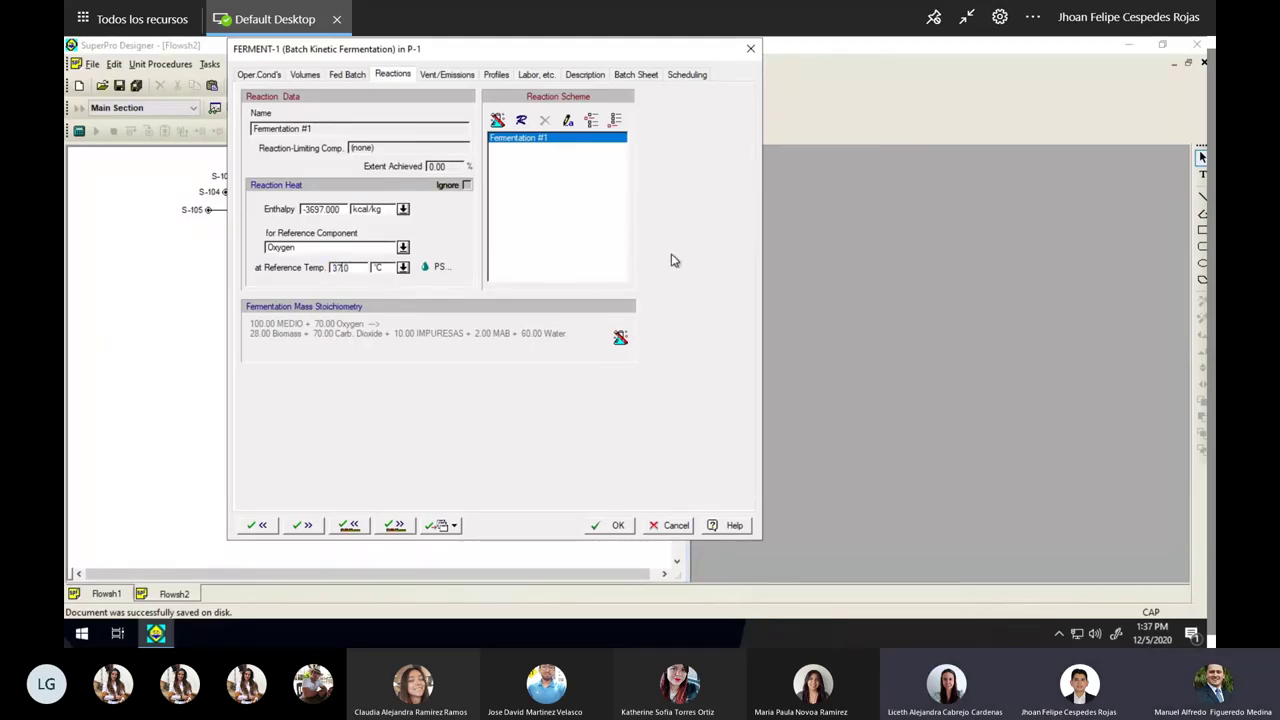
- Accept FERMENT-1, move on to the COOL-1 batch cooling operation, and leave full-screen remote desktop
click(264, 76)
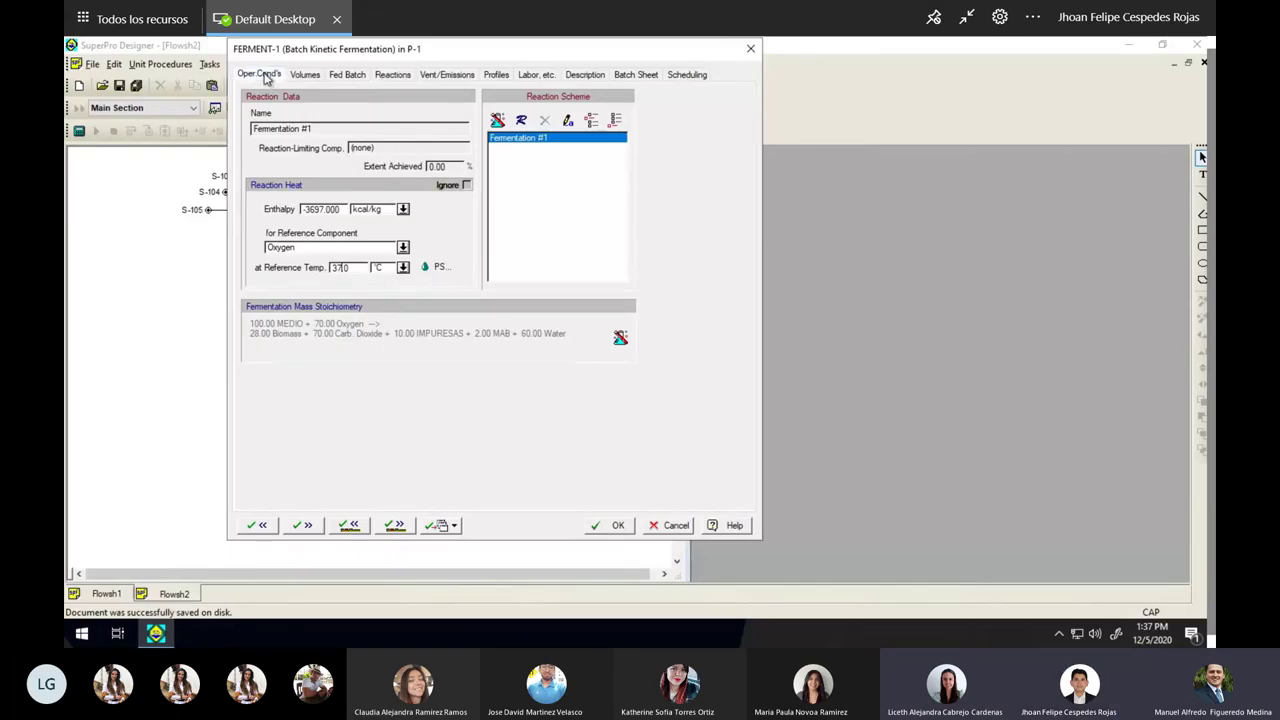
click(303, 525)
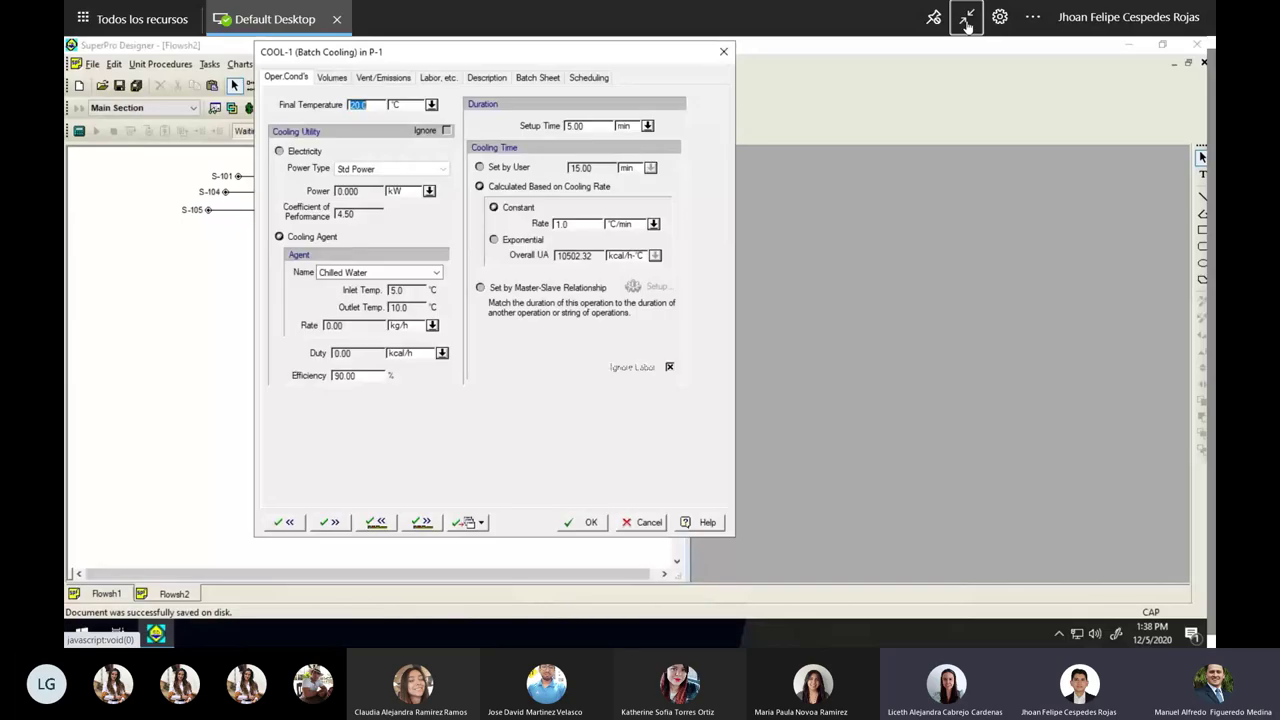
click(966, 24)
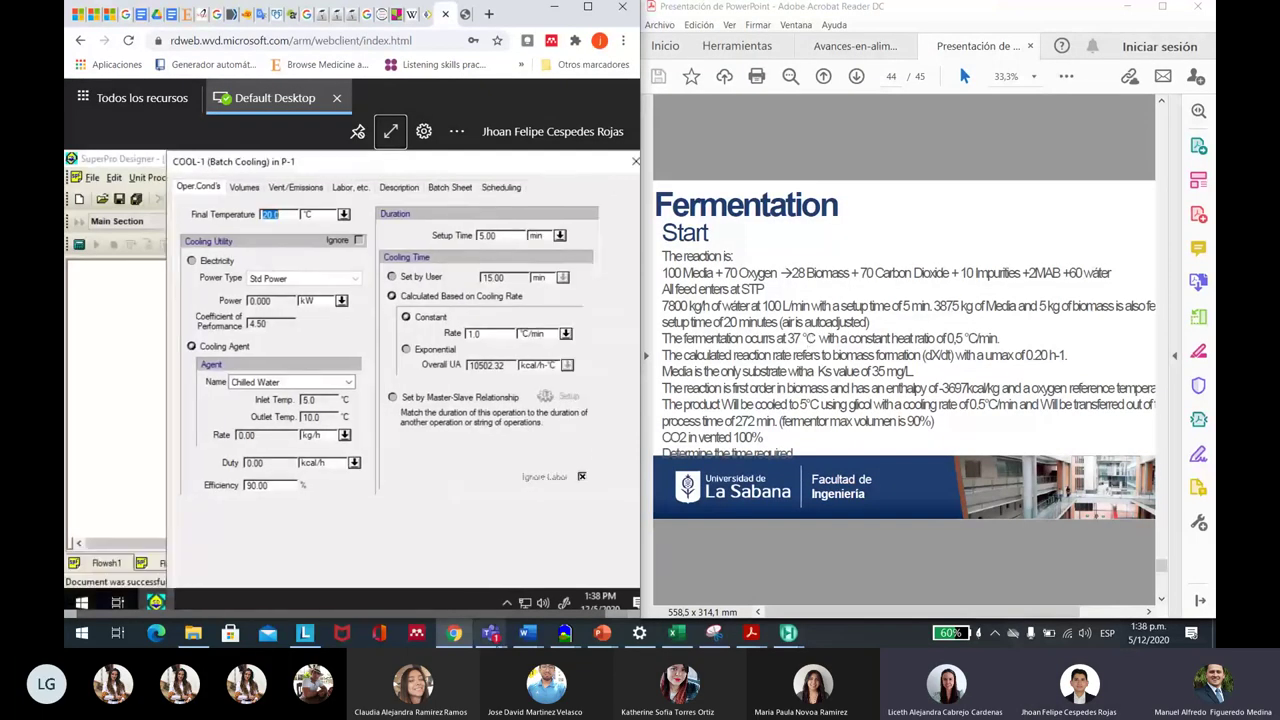
- Bring the Teams meeting forward, maximize it, and stop screen sharing
mouse_move(491, 636)
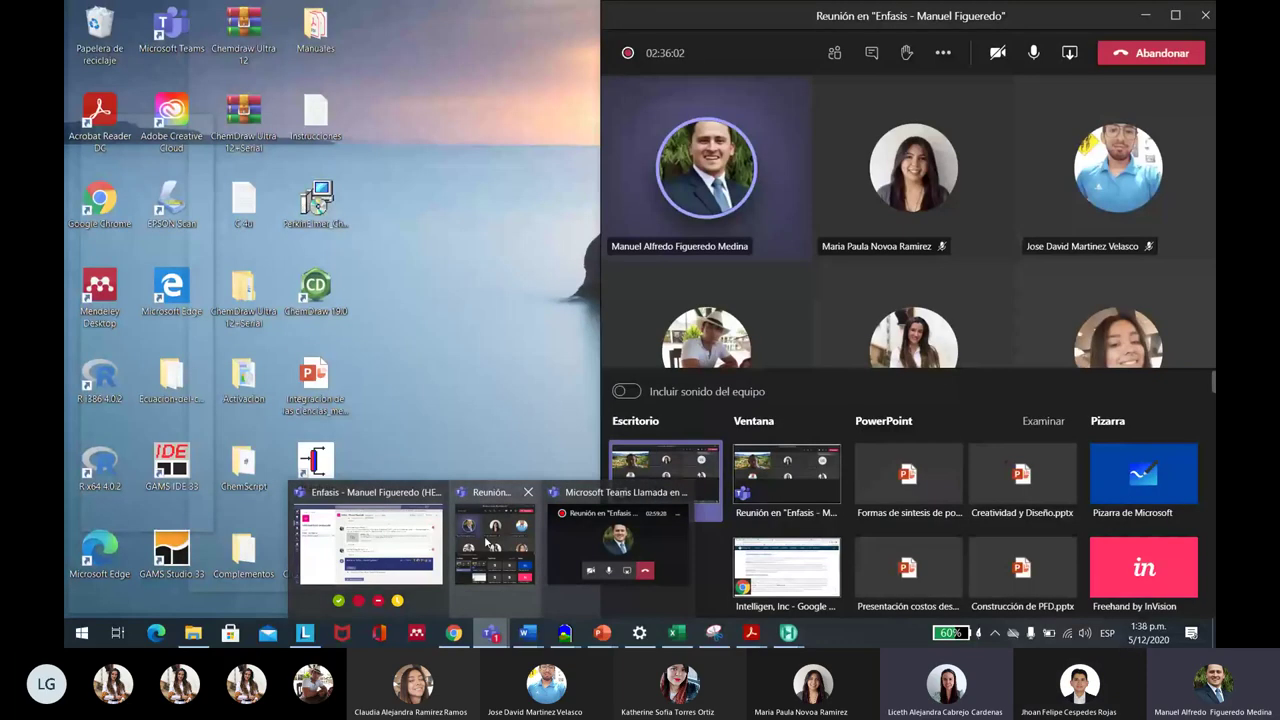
click(487, 543)
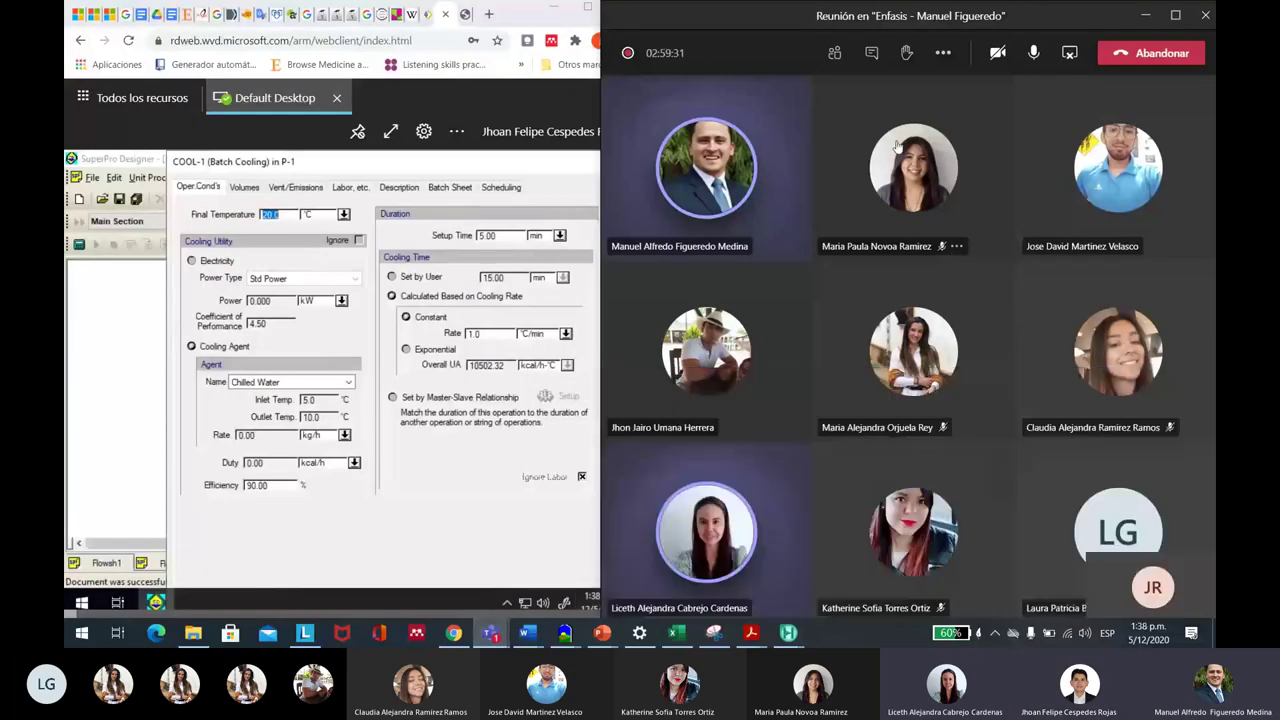
click(1170, 15)
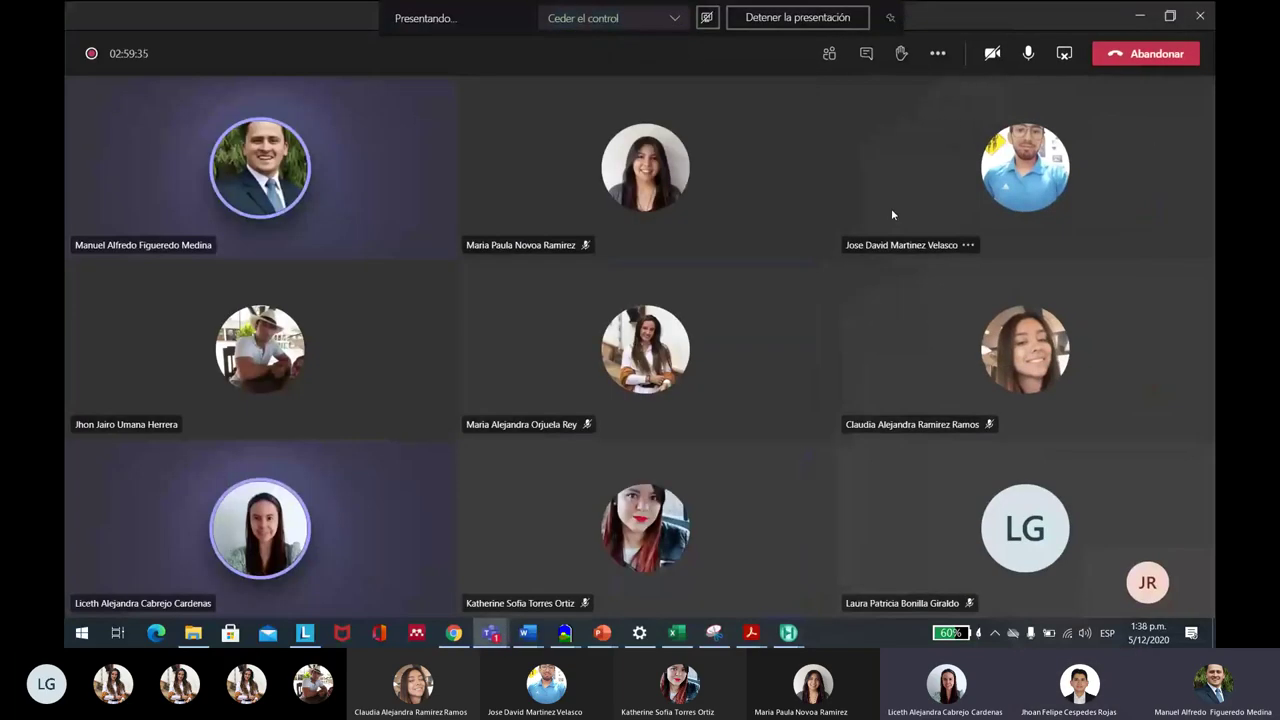
click(1065, 55)
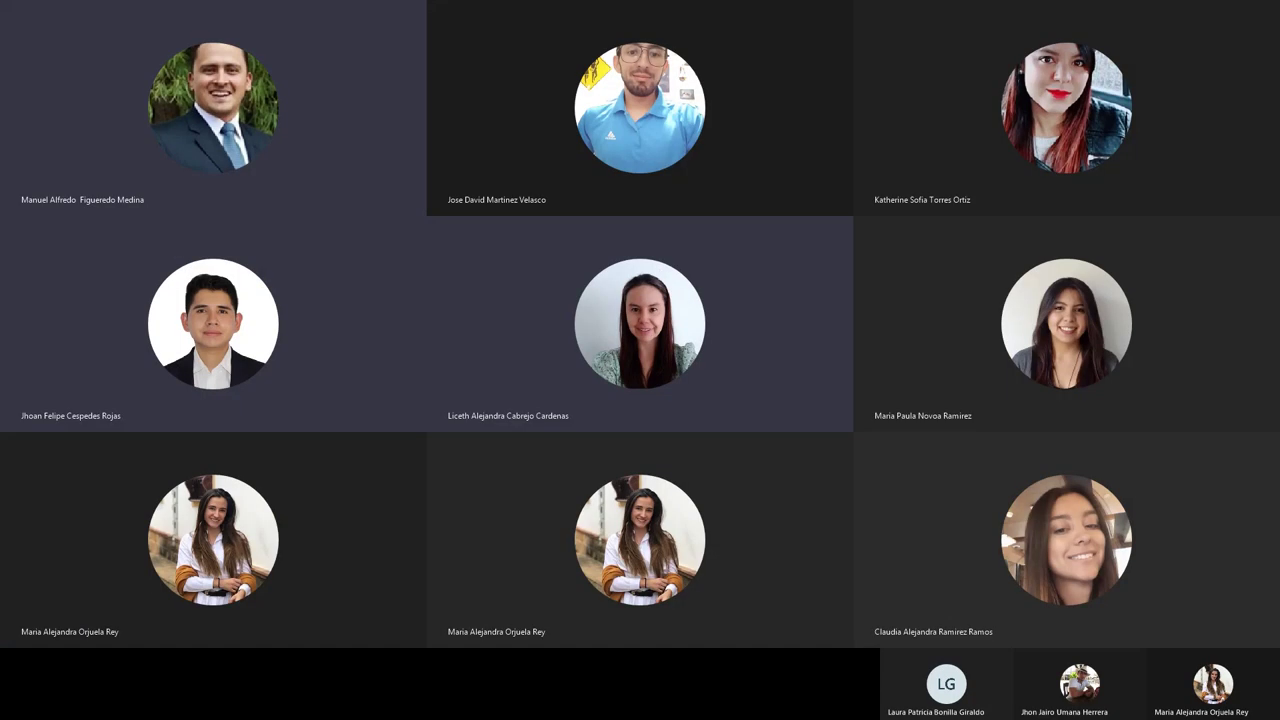